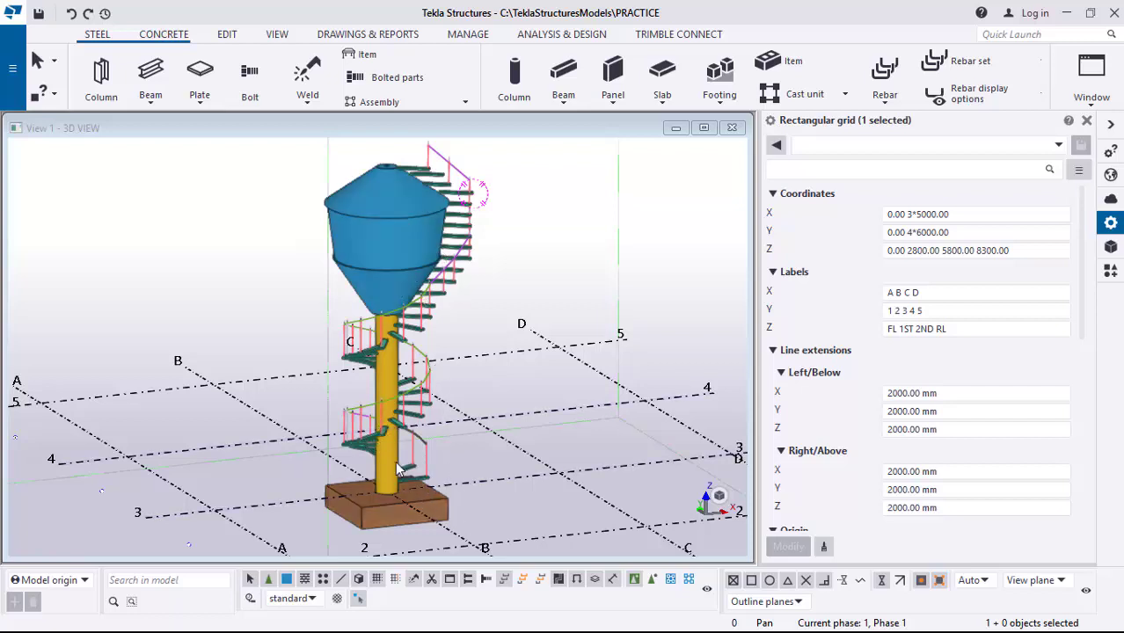
- Orbit and zoom the Lesson 5 model to frame the conical tank, round column and footing
{"action": "middle_click_drag", "start_coordinate": [472, 407], "coordinate": [535, 421], "text": "ctrl"}
{"action": "scroll", "coordinate": [538, 417], "scroll_direction": "down", "scroll_amount": 2}
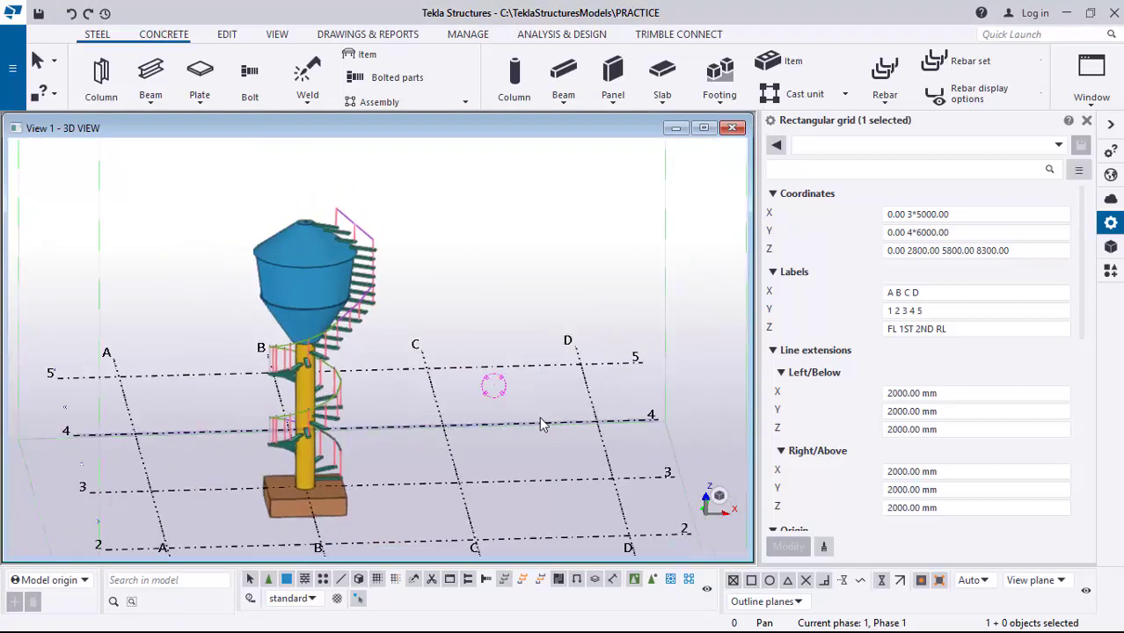
{"action": "scroll", "coordinate": [415, 467], "scroll_direction": "up", "scroll_amount": 2}
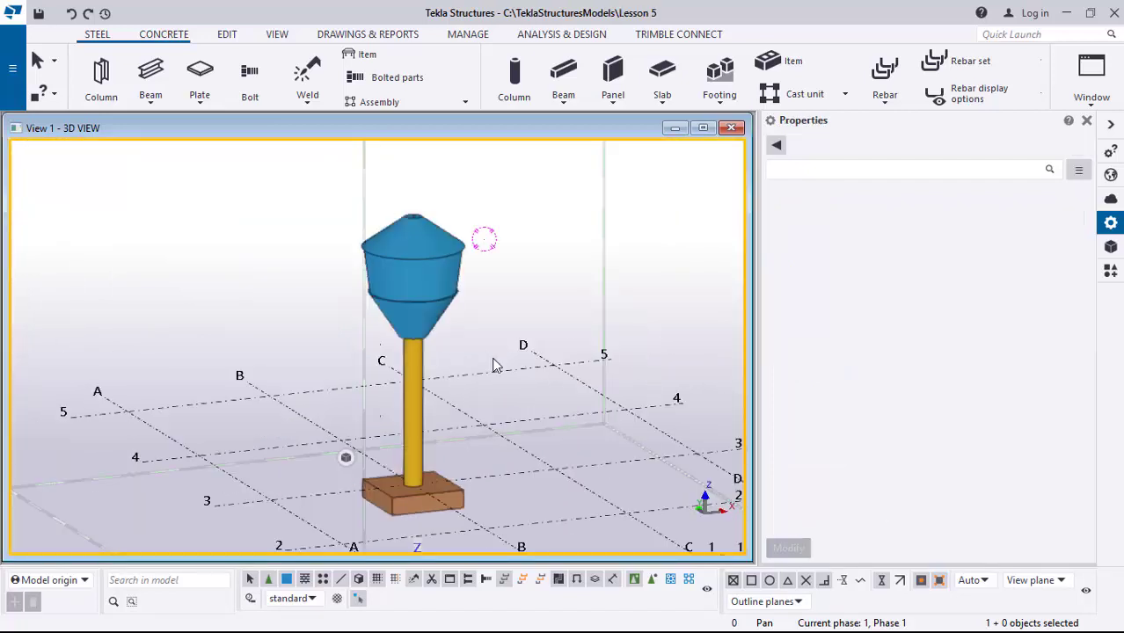
- Select the conical tank and the footing together and hide them, leaving the round column
{"action": "scroll", "coordinate": [484, 281], "scroll_direction": "down", "scroll_amount": 1}
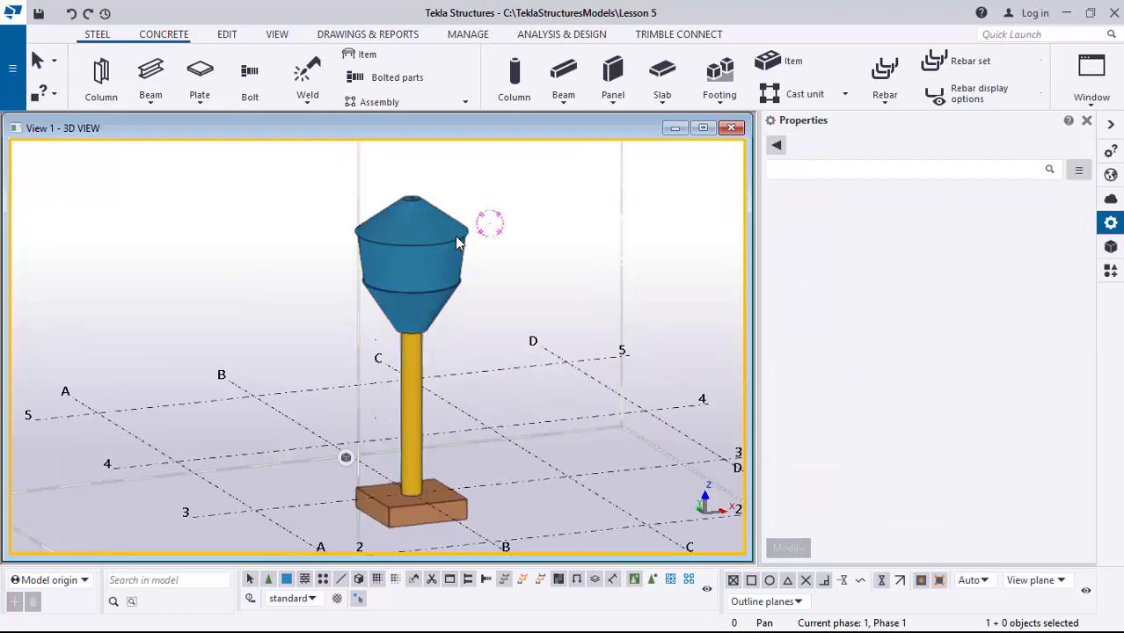
{"action": "scroll", "coordinate": [425, 463], "scroll_direction": "down", "scroll_amount": 1}
{"action": "scroll", "coordinate": [424, 463], "scroll_direction": "up", "scroll_amount": 3}
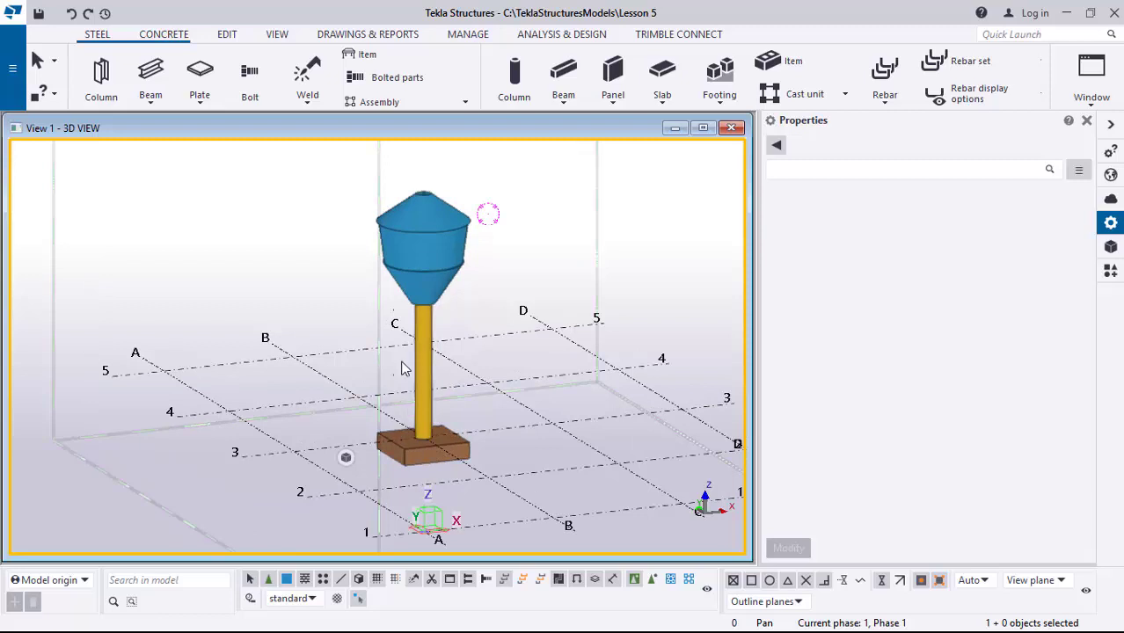
{"action": "left_click", "coordinate": [417, 305]}
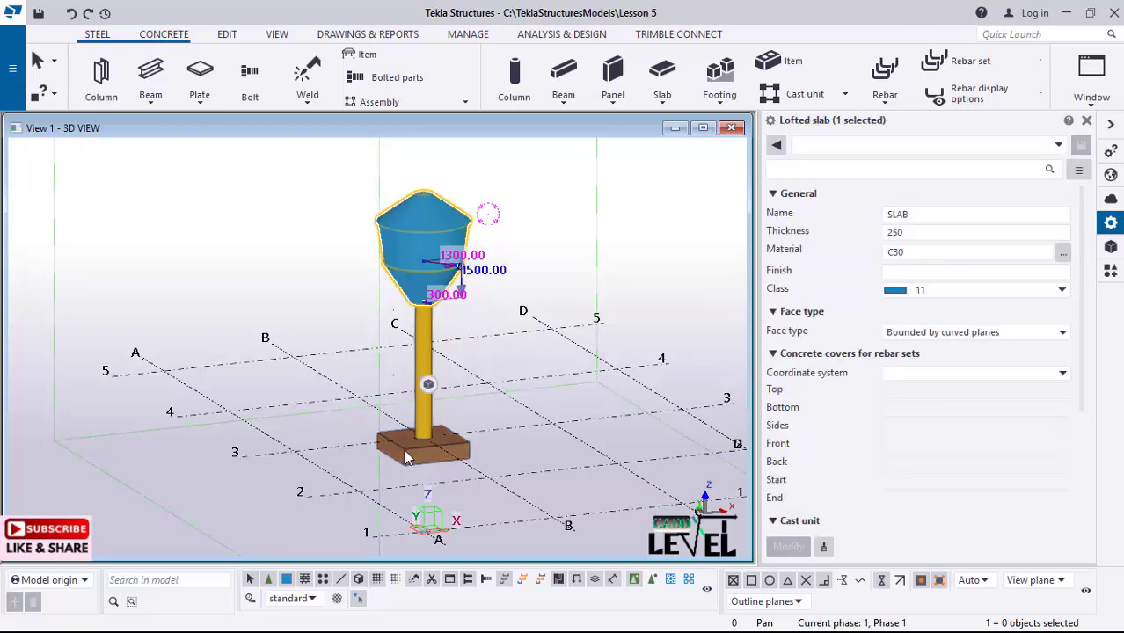
{"action": "left_click", "coordinate": [413, 473], "text": "ctrl"}
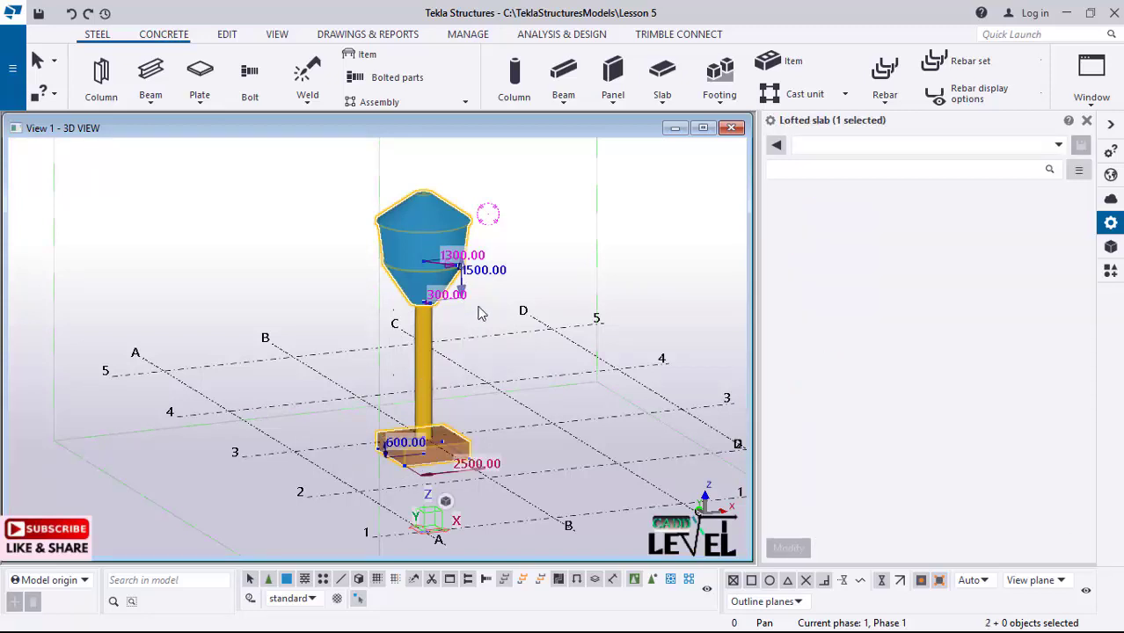
{"action": "right_click", "coordinate": [545, 175]}
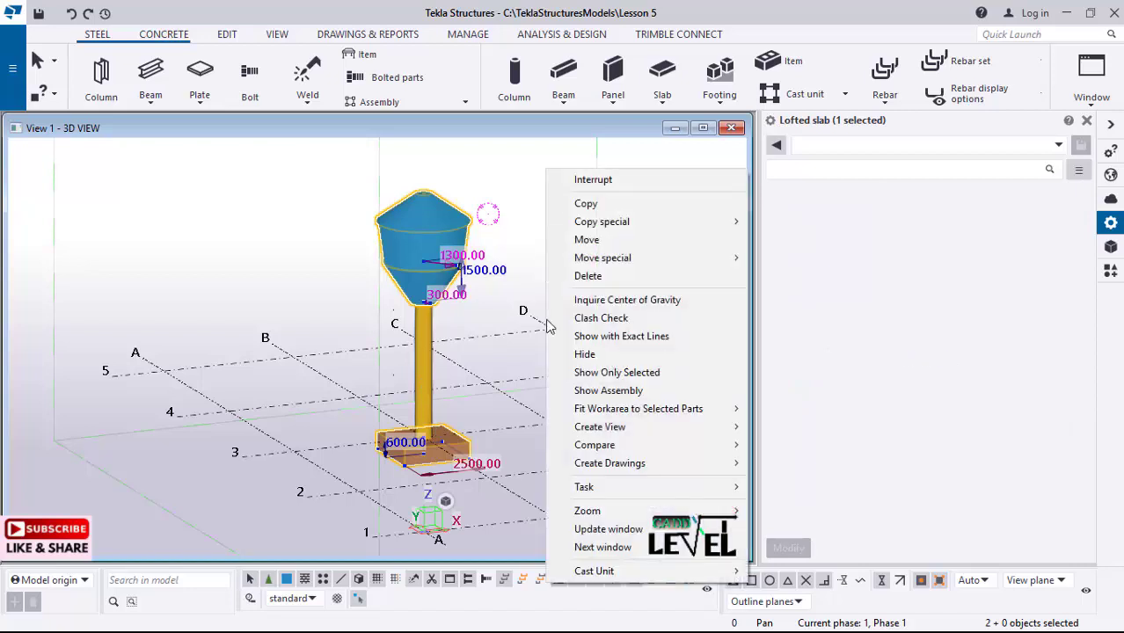
{"action": "left_click", "coordinate": [586, 355]}
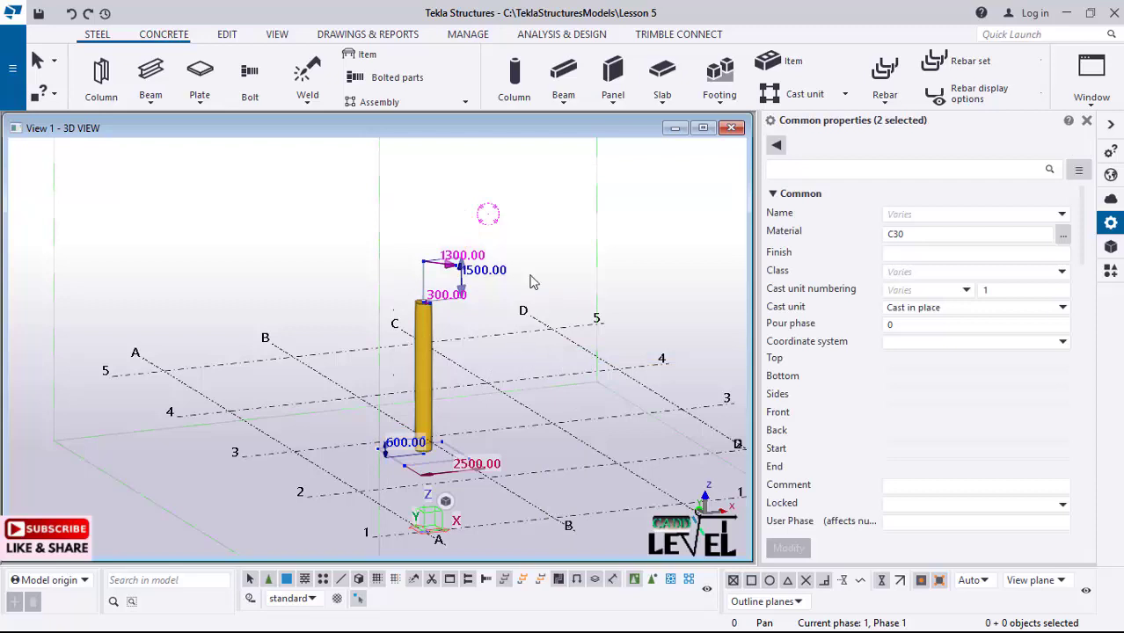
{"action": "left_click", "coordinate": [469, 380]}
{"action": "scroll", "coordinate": [464, 372], "scroll_direction": "up", "scroll_amount": 2}
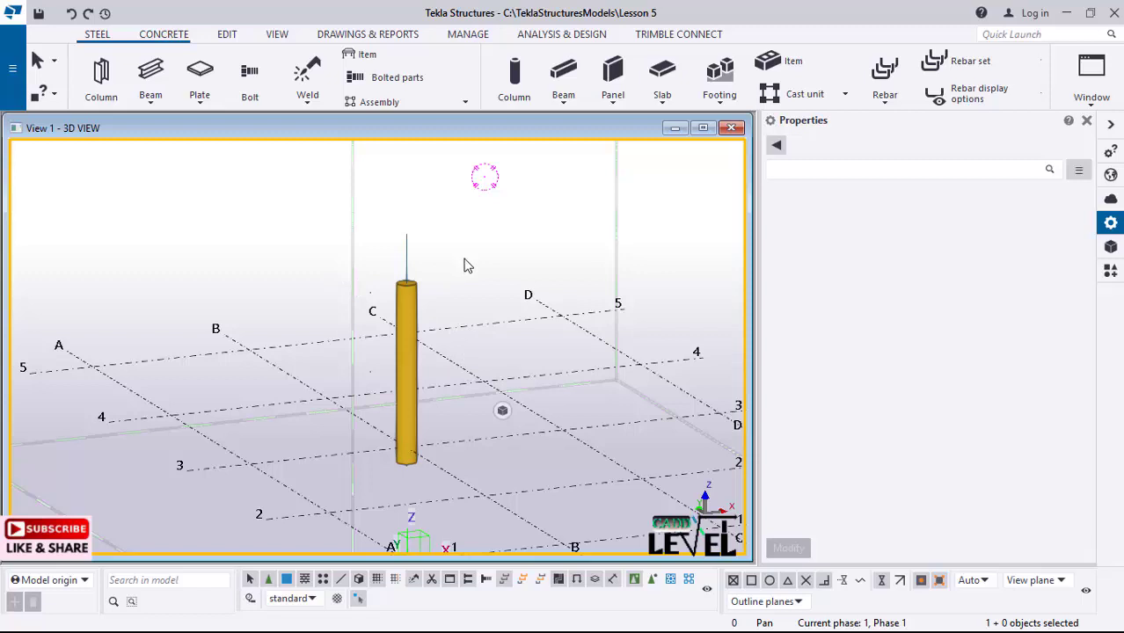
- Switch to plan view and zoom in on the round column at grid B/3
{"action": "key", "text": "ctrl+p"}
{"action": "scroll", "coordinate": [346, 374], "scroll_direction": "up", "scroll_amount": 10}
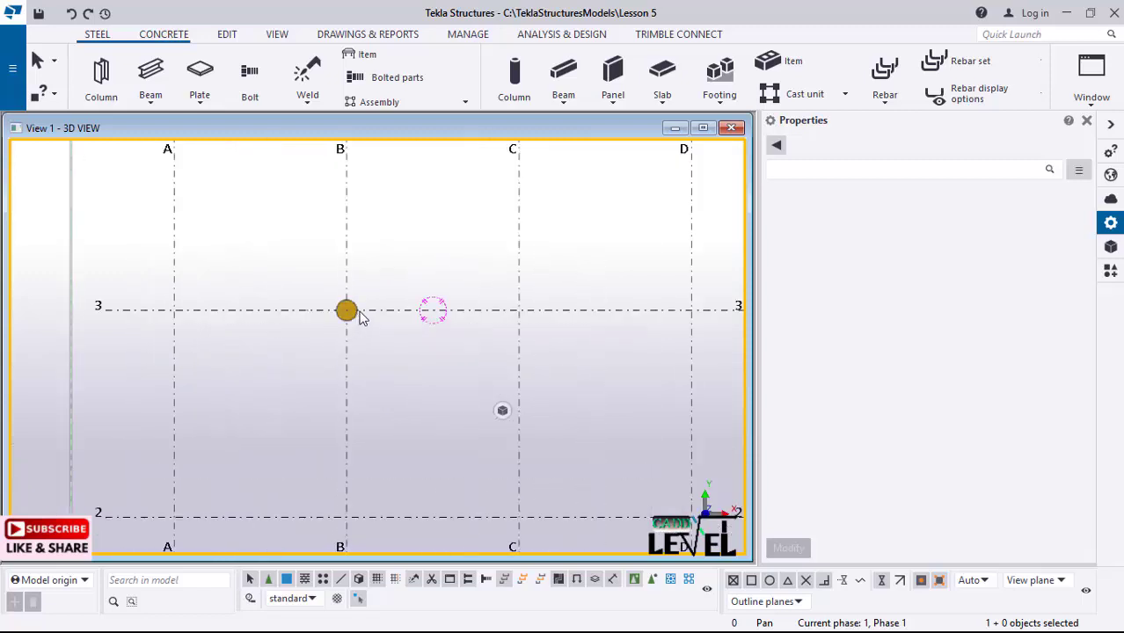
{"action": "scroll", "coordinate": [274, 281], "scroll_direction": "up", "scroll_amount": 3}
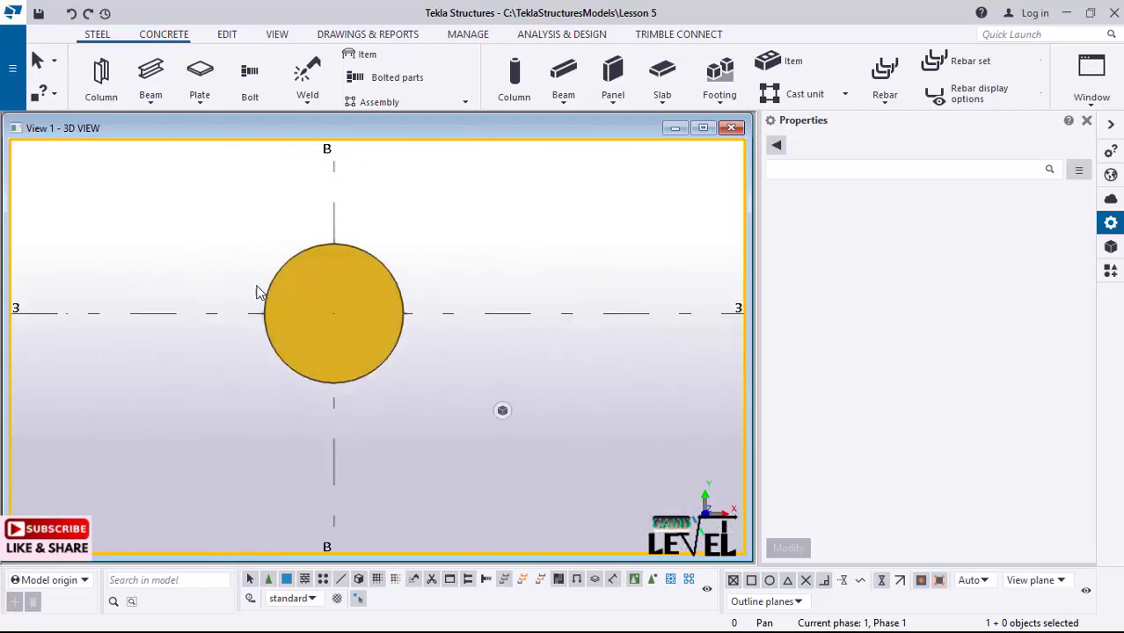
{"action": "scroll", "coordinate": [410, 312], "scroll_direction": "down", "scroll_amount": 3}
{"action": "scroll", "coordinate": [333, 313], "scroll_direction": "up", "scroll_amount": 3}
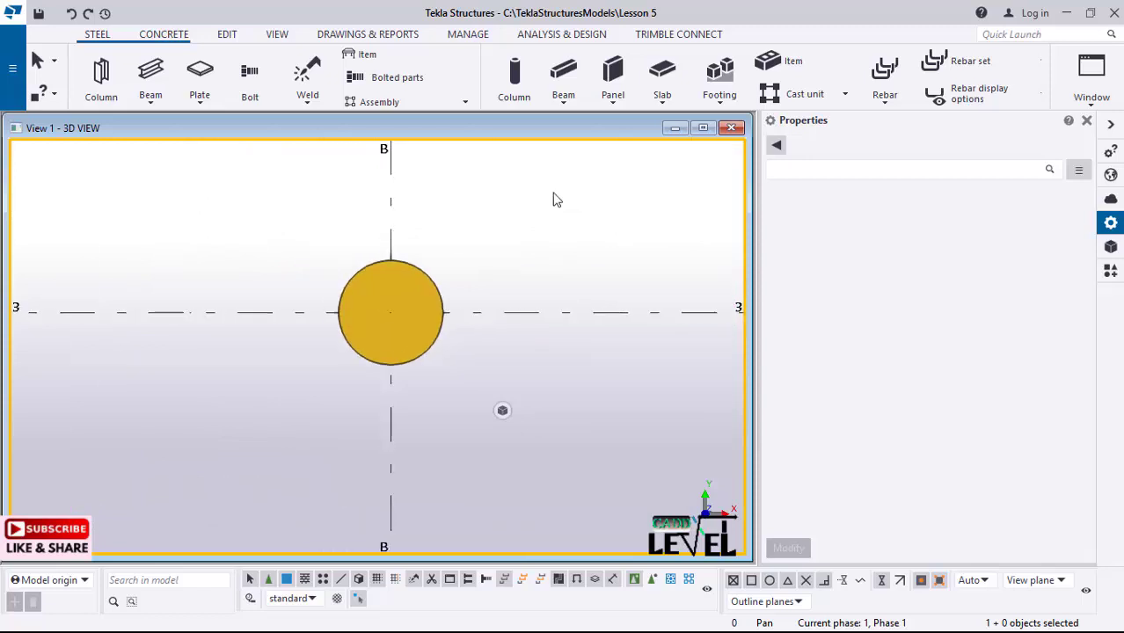
- Draw a construction line along gridline 3 from the column's left edge about 1550 beyond
{"action": "left_click", "coordinate": [225, 36]}
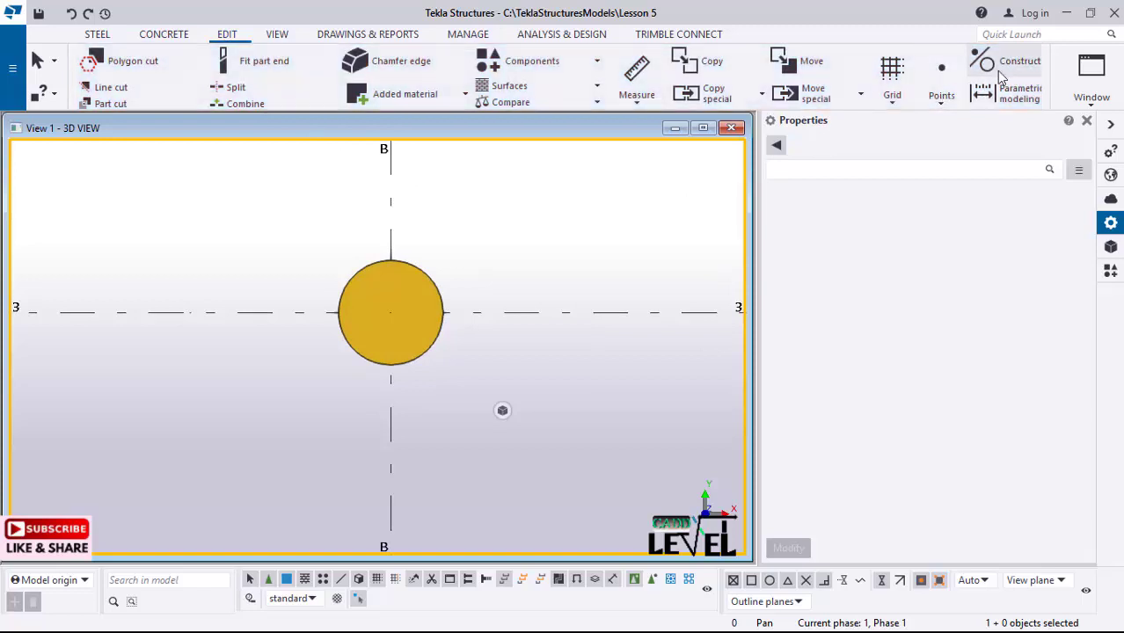
{"action": "left_click", "coordinate": [1003, 67]}
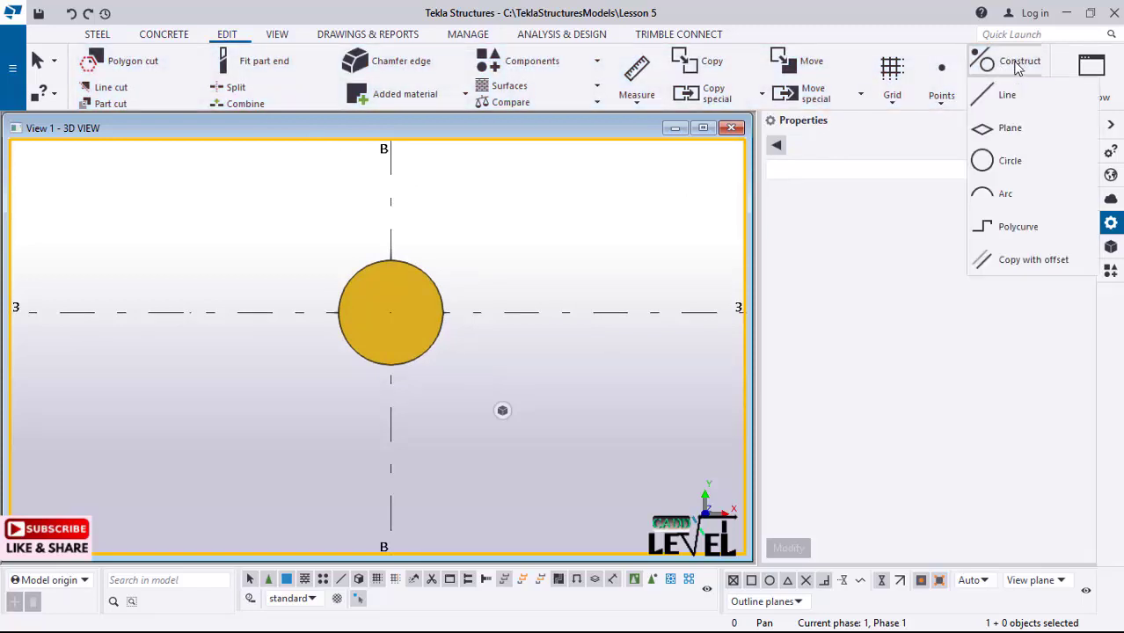
{"action": "left_click", "coordinate": [1007, 95]}
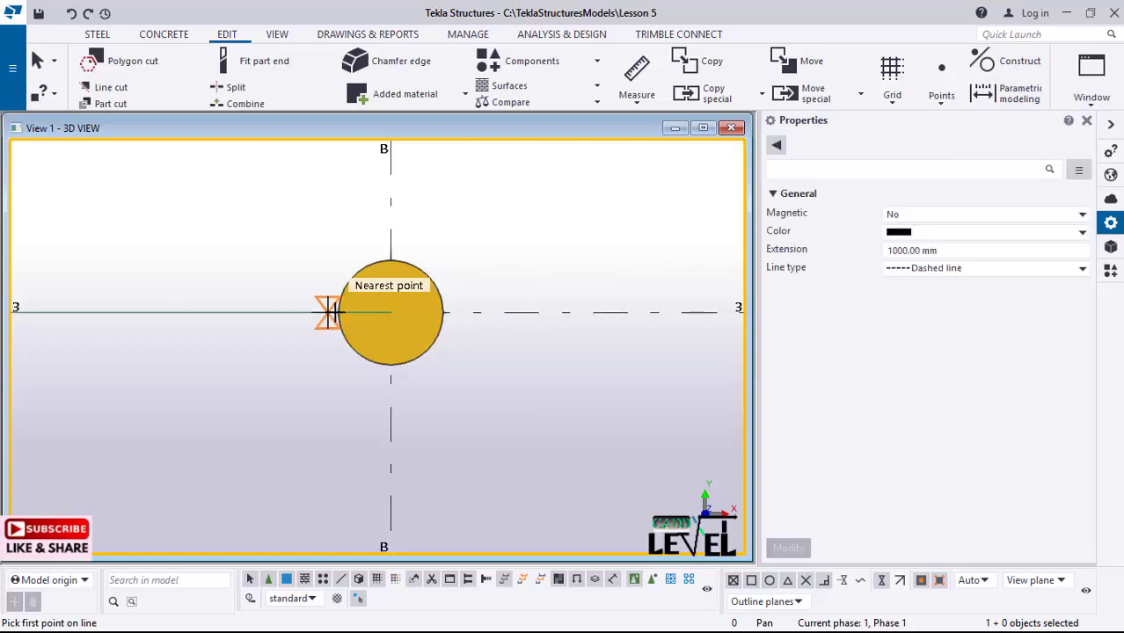
{"action": "left_click", "coordinate": [337, 312]}
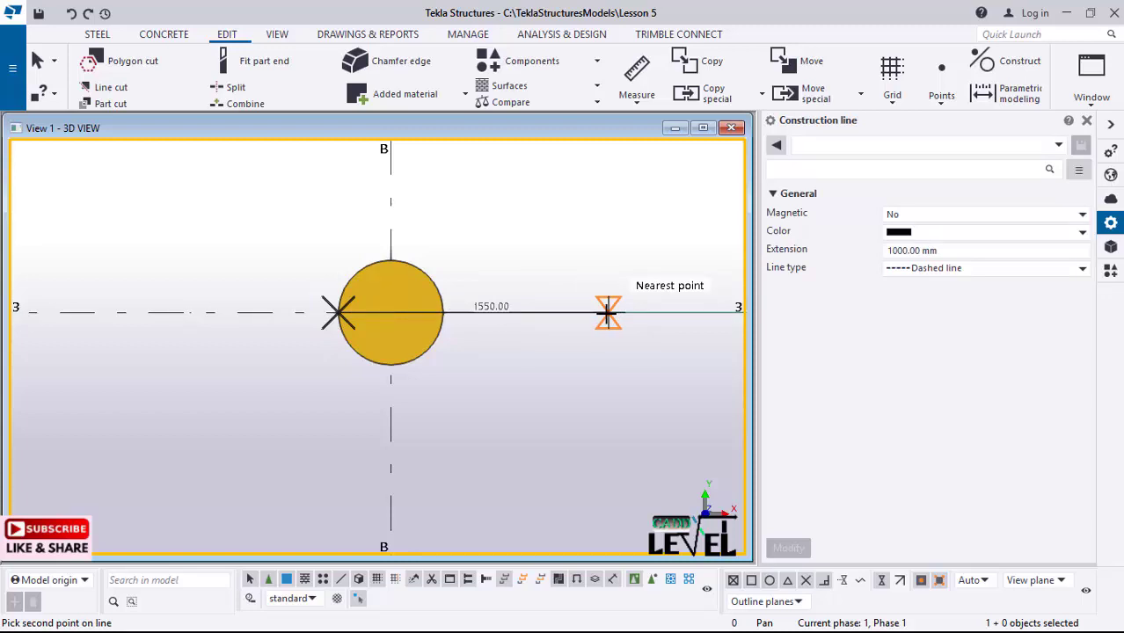
{"action": "left_click", "coordinate": [607, 312]}
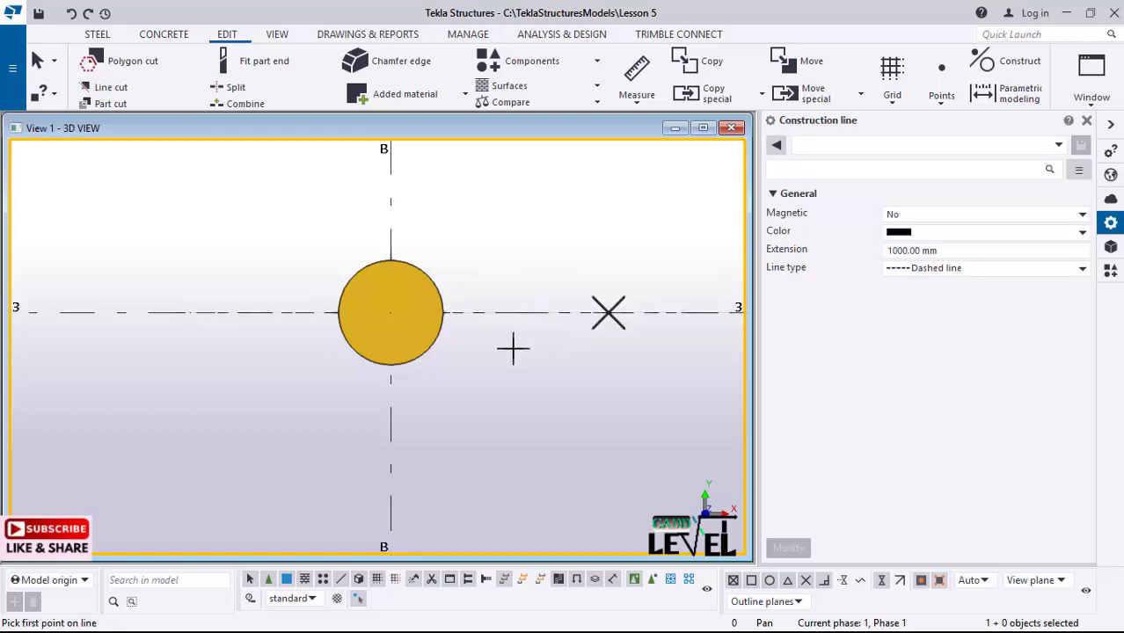
{"action": "scroll", "coordinate": [515, 347], "scroll_direction": "up", "scroll_amount": 2}
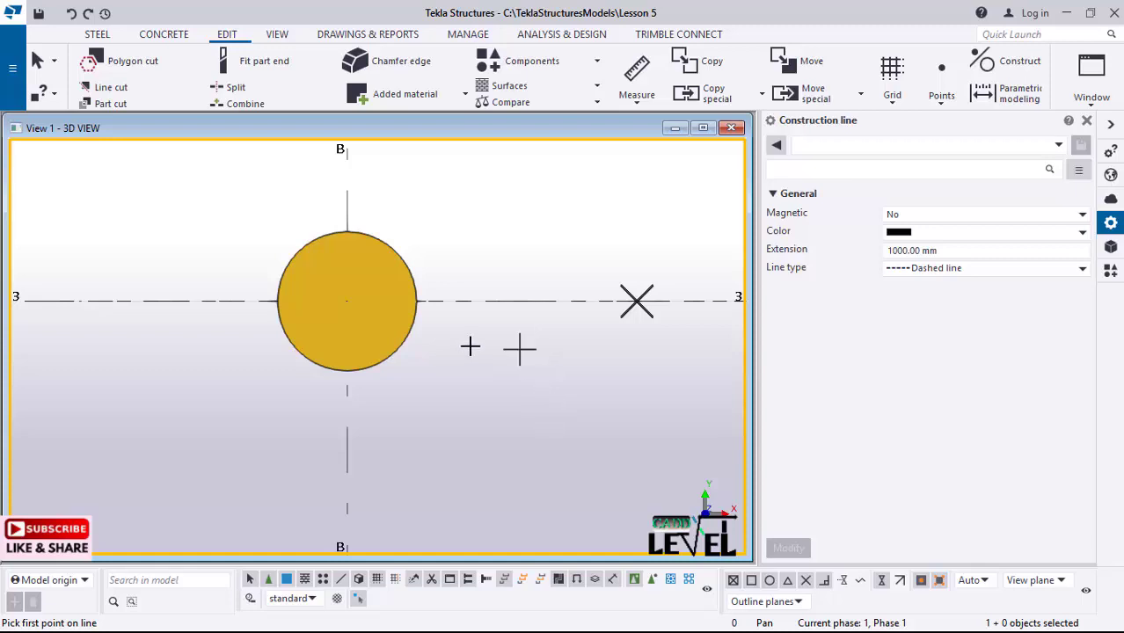
{"action": "scroll", "coordinate": [519, 349], "scroll_direction": "up", "scroll_amount": 1}
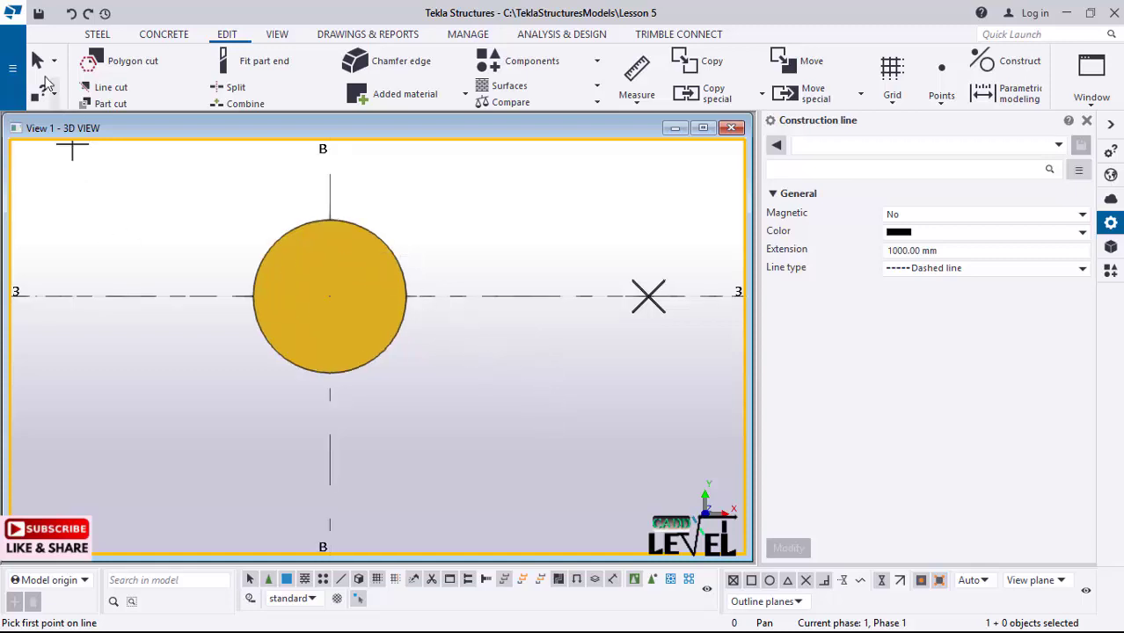
{"action": "key", "text": "Escape"}
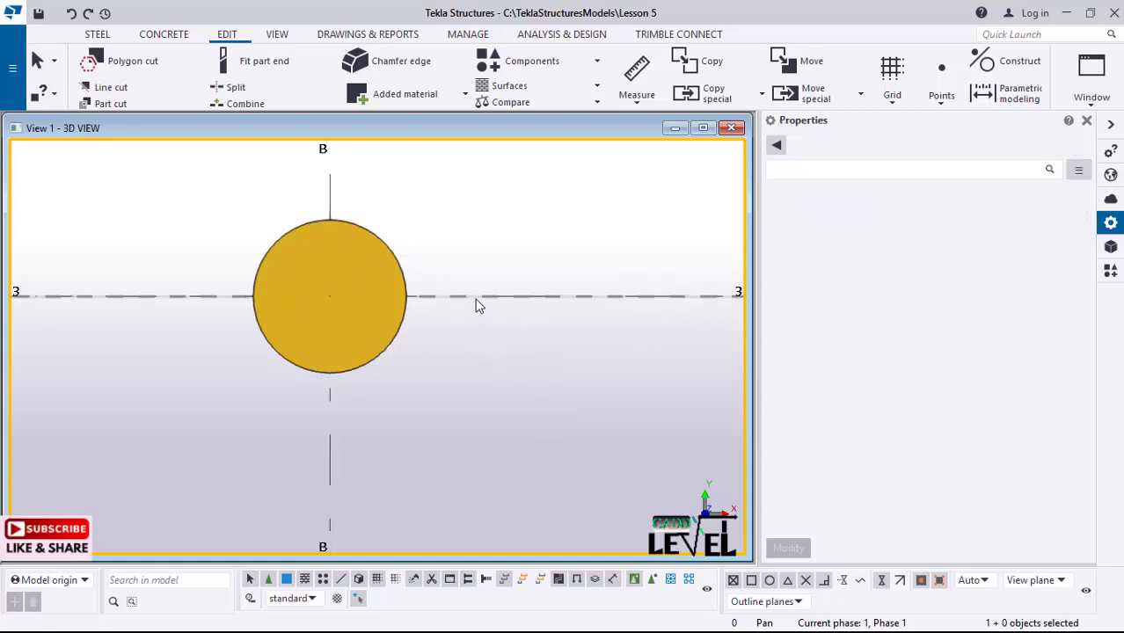
{"action": "left_click", "coordinate": [450, 297]}
- Set the gridline-3 construction line's colour to red in Properties and apply it
{"action": "scroll", "coordinate": [479, 333], "scroll_direction": "down", "scroll_amount": 2}
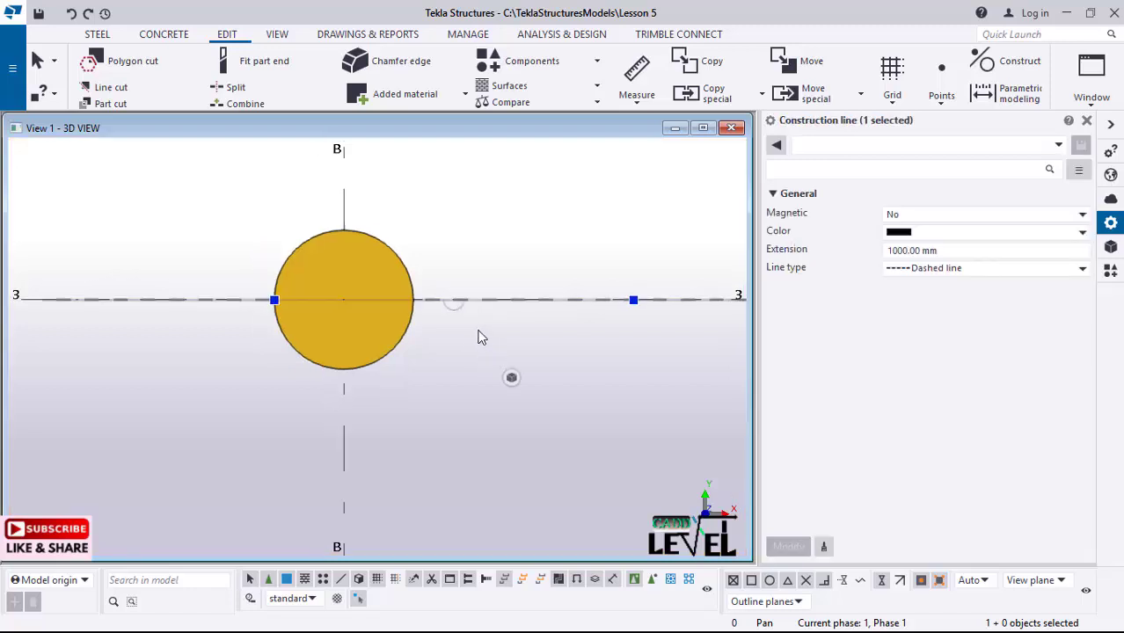
{"action": "left_click", "coordinate": [1082, 234]}
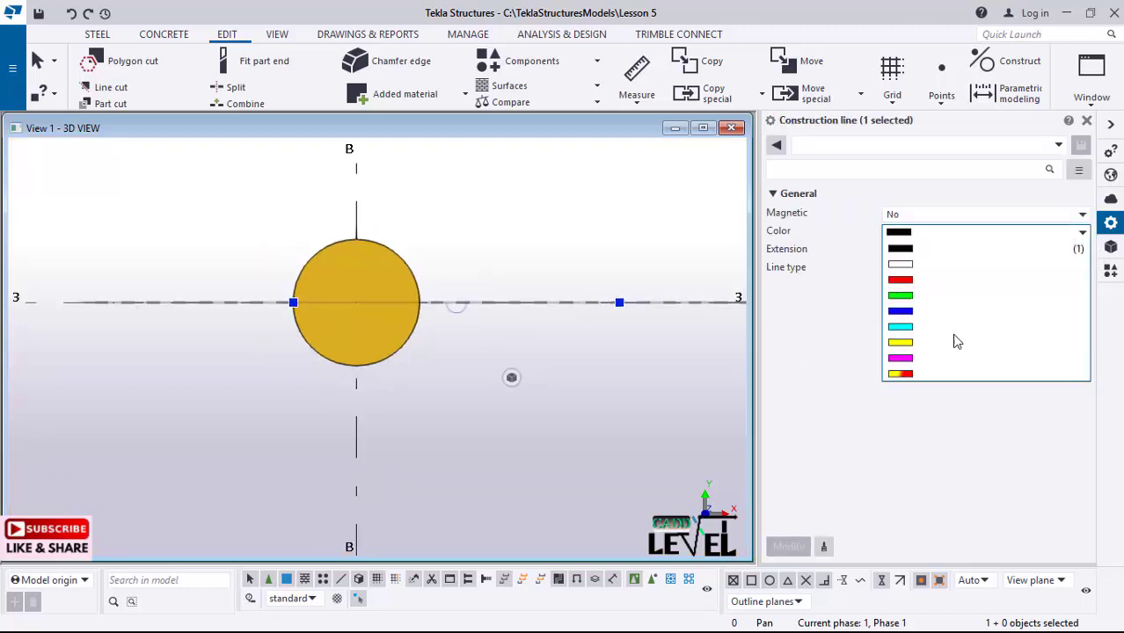
{"action": "left_click", "coordinate": [921, 281]}
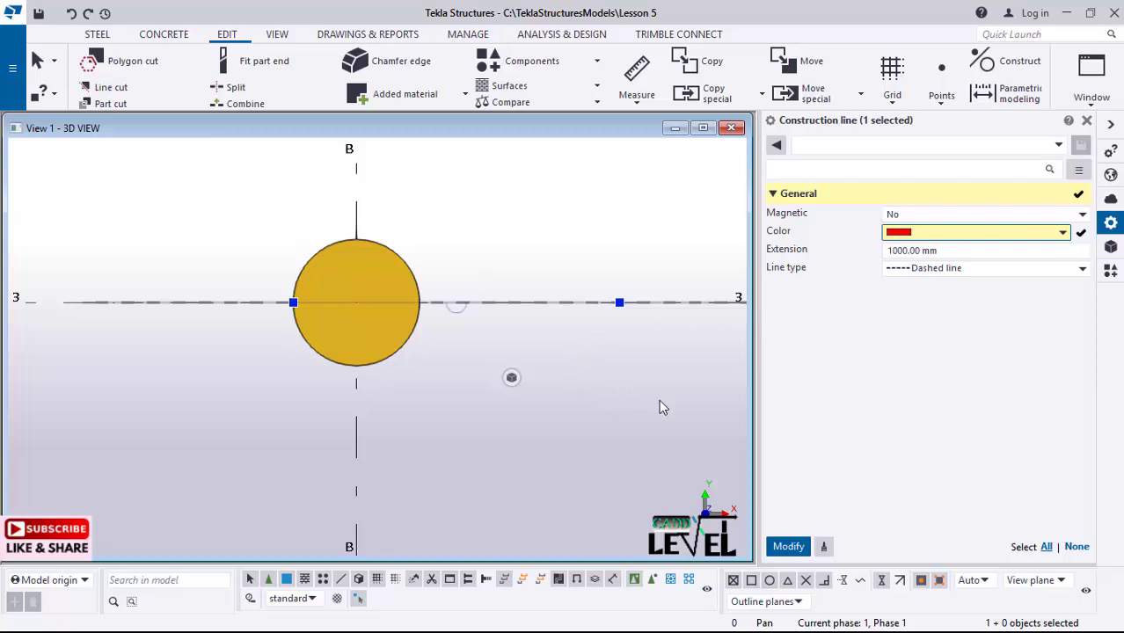
{"action": "left_click", "coordinate": [788, 546]}
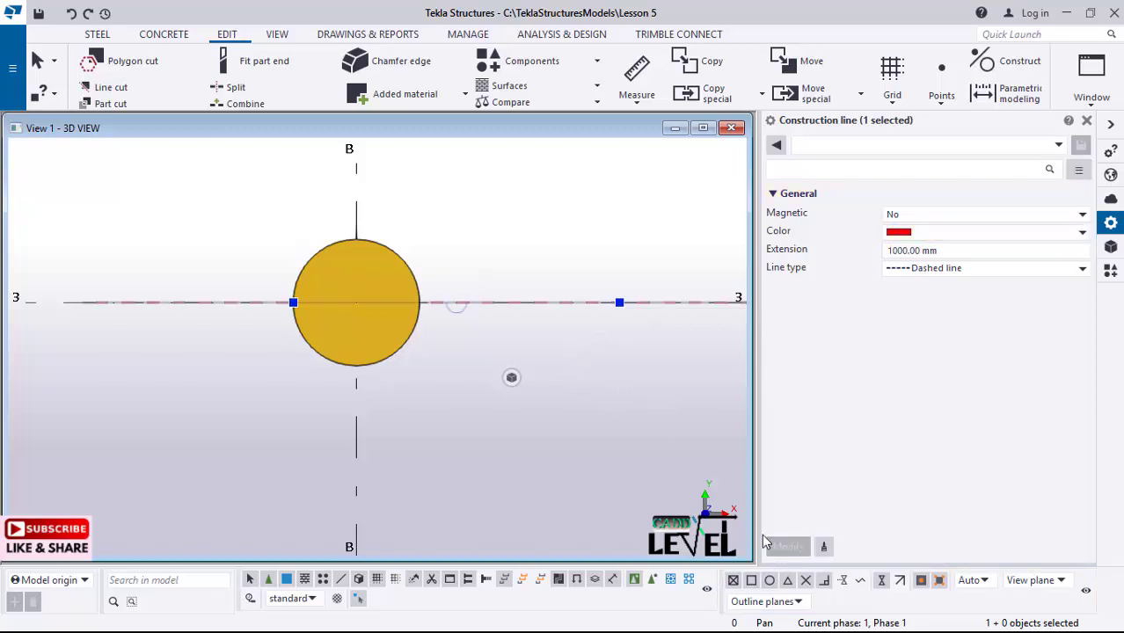
{"action": "left_click", "coordinate": [567, 356]}
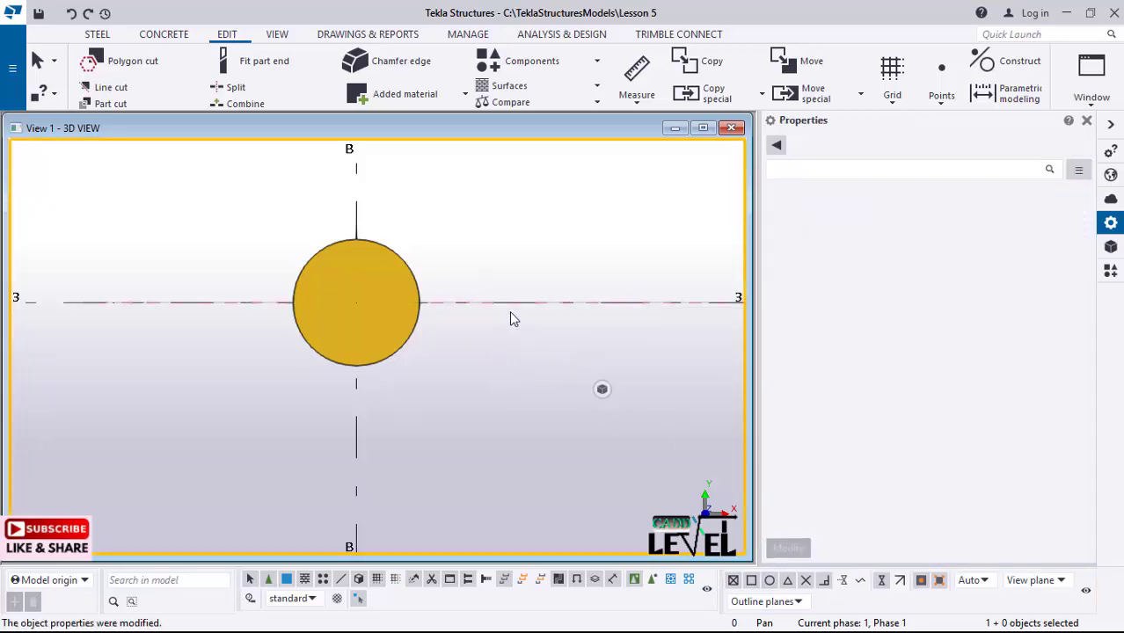
{"action": "scroll", "coordinate": [475, 323], "scroll_direction": "up", "scroll_amount": 2}
{"action": "scroll", "coordinate": [476, 322], "scroll_direction": "up", "scroll_amount": 1}
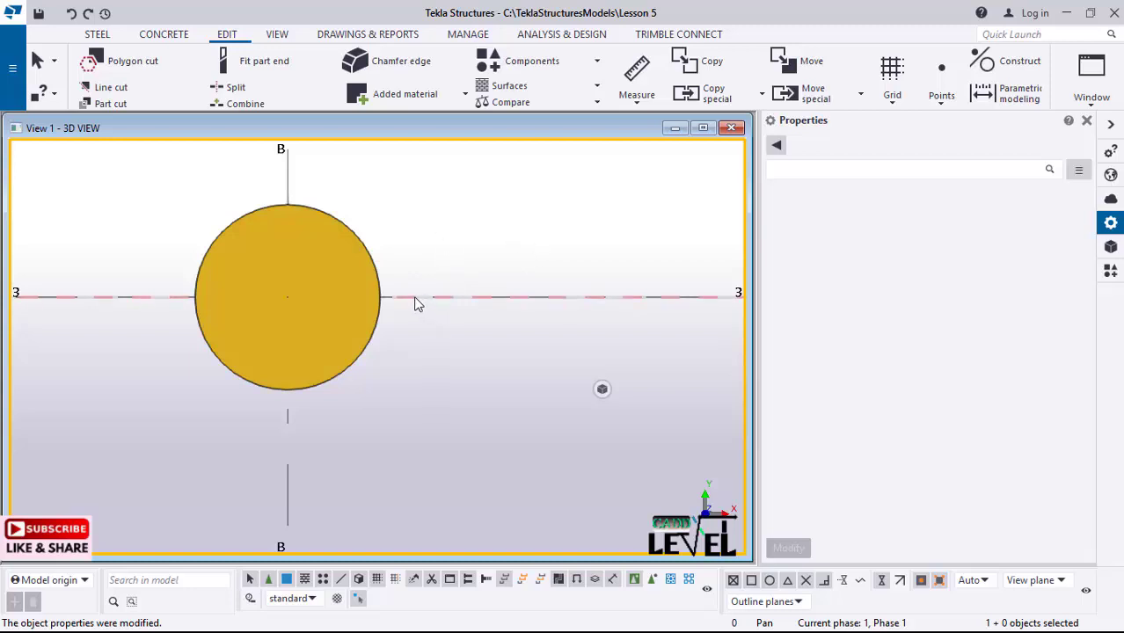
- Copy the gridline-3 construction line from the column's right edge with an offset of 7
{"action": "left_click", "coordinate": [413, 314]}
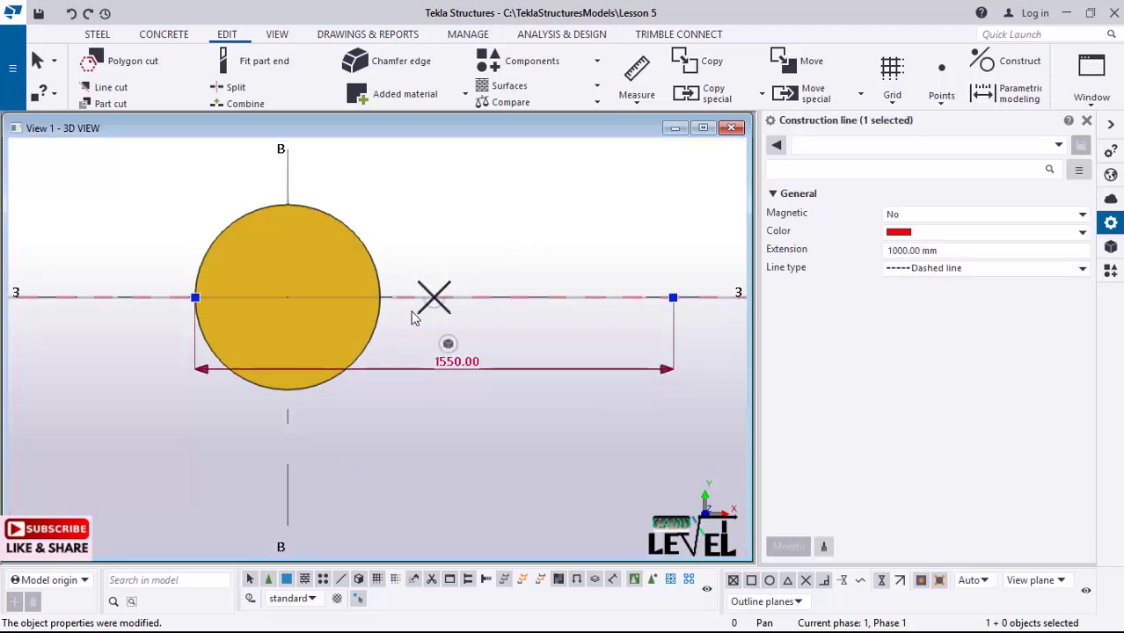
{"action": "right_click", "coordinate": [419, 245]}
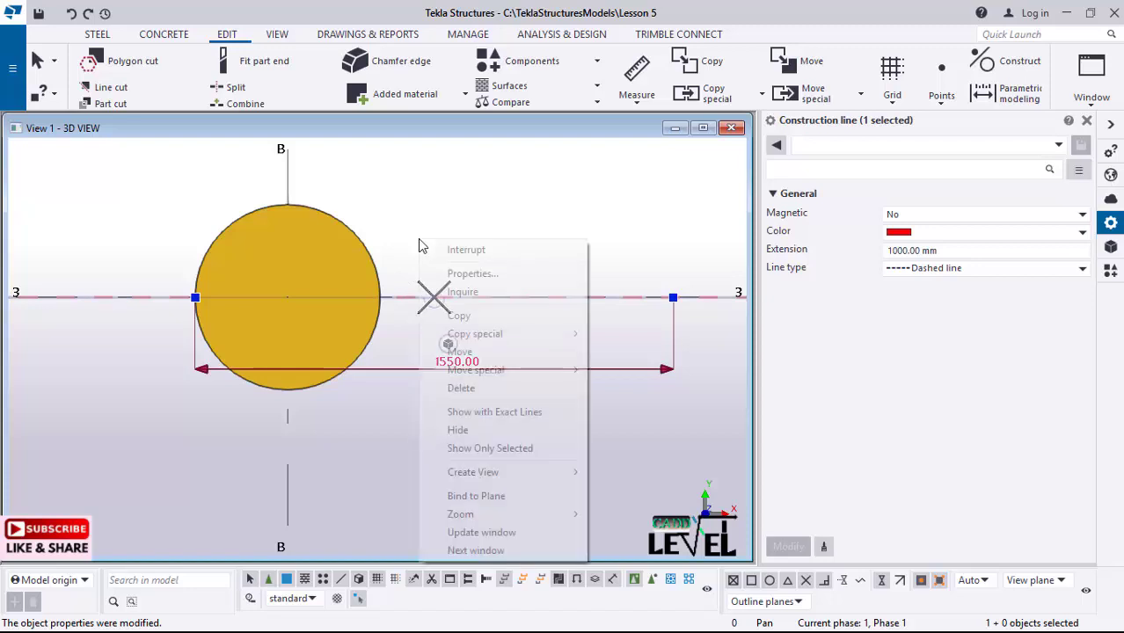
{"action": "left_click", "coordinate": [459, 319]}
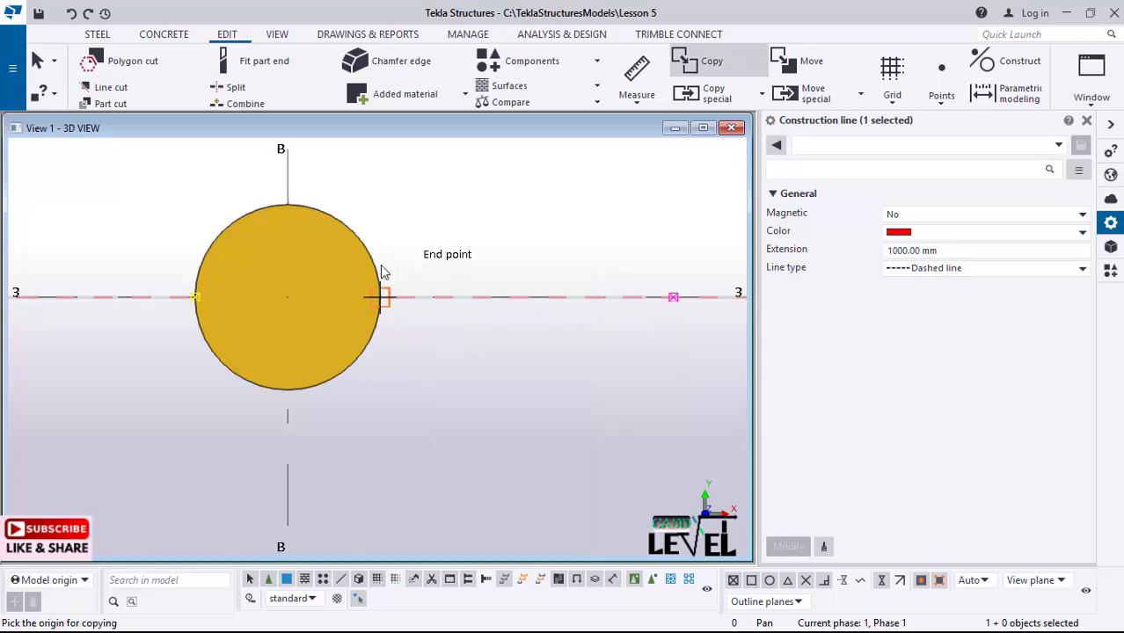
{"action": "left_click", "coordinate": [380, 296]}
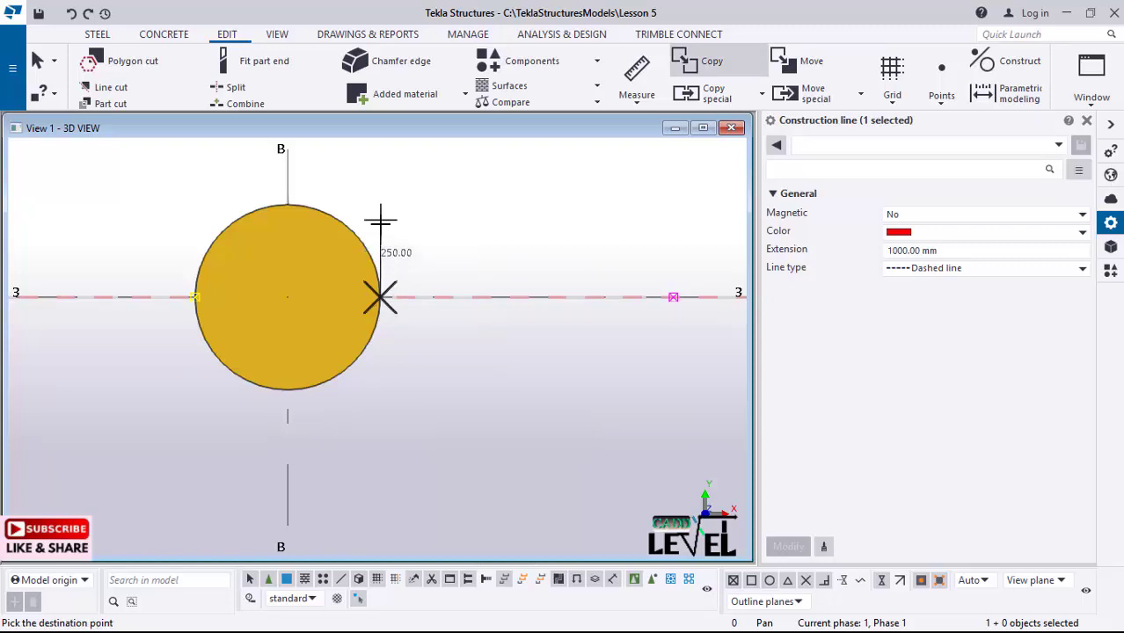
{"action": "type", "text": "75"}
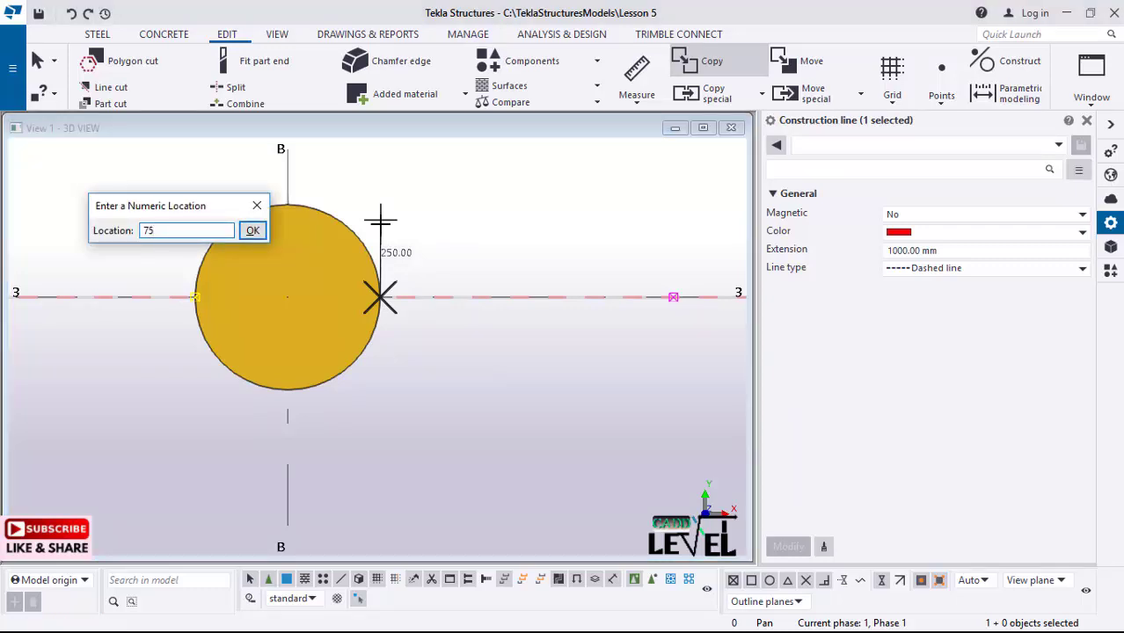
{"action": "key", "text": "Return"}
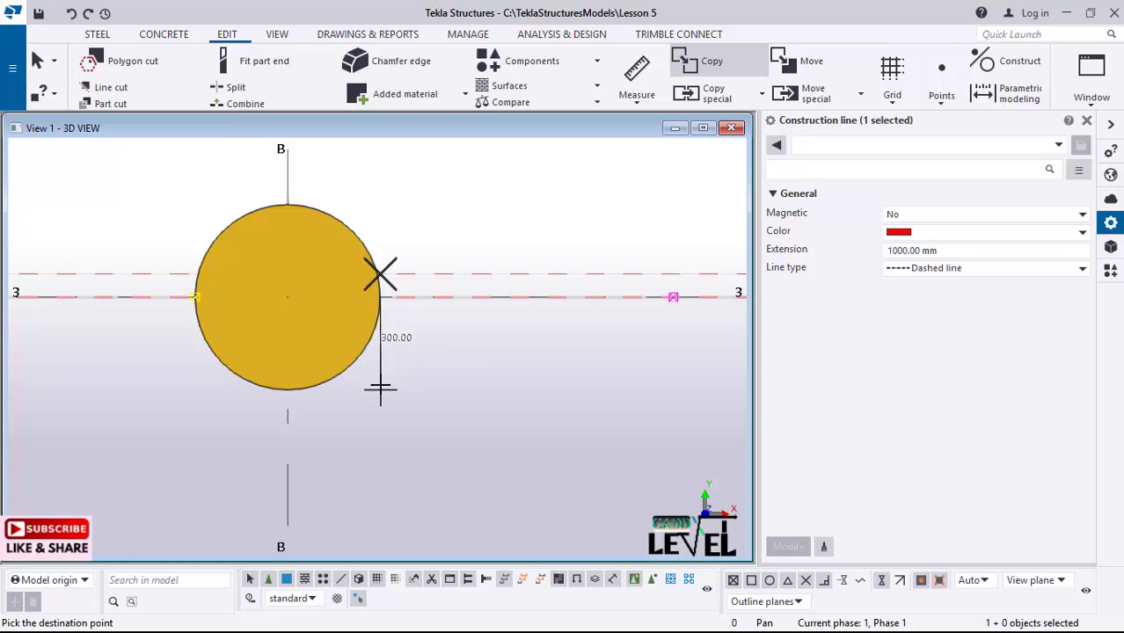
- Cancel the unfinished copy and reselect the dashed construction line
{"action": "key", "text": "Escape"}
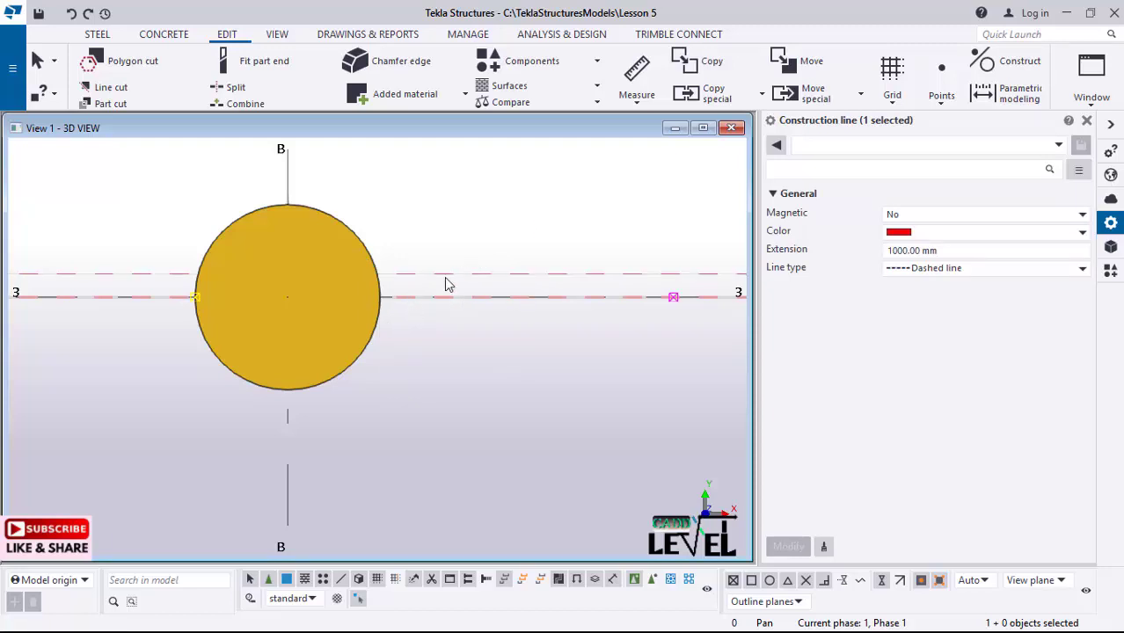
{"action": "left_click", "coordinate": [413, 306]}
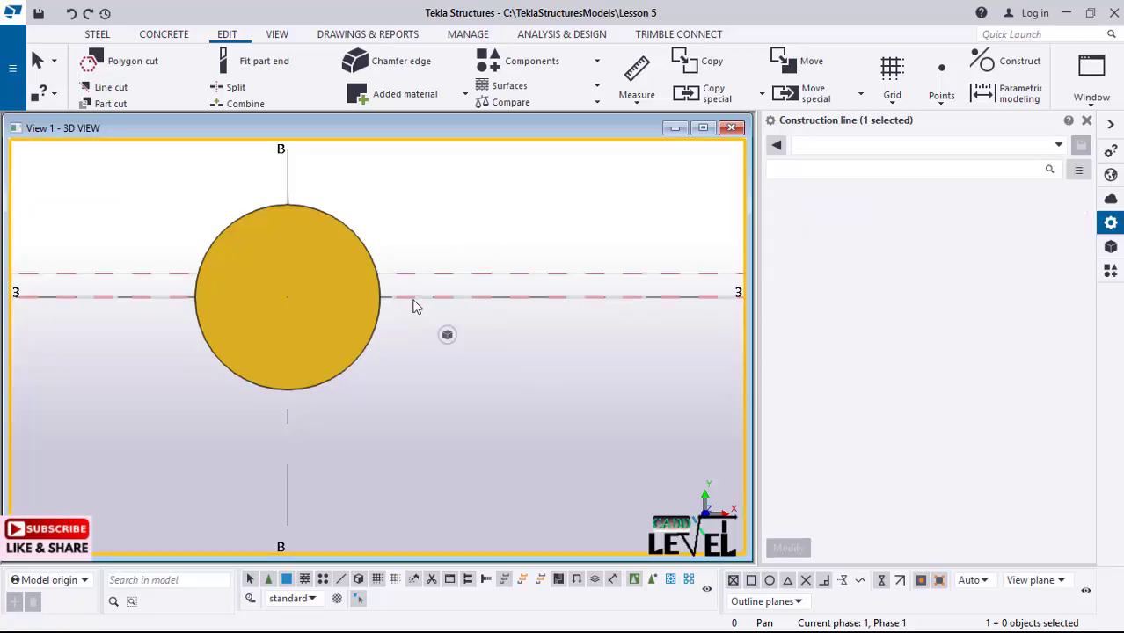
{"action": "left_click", "coordinate": [431, 296]}
- Copy the construction line from the column centre with a 75 offset, just below grid line 3
{"action": "right_click", "coordinate": [407, 311]}
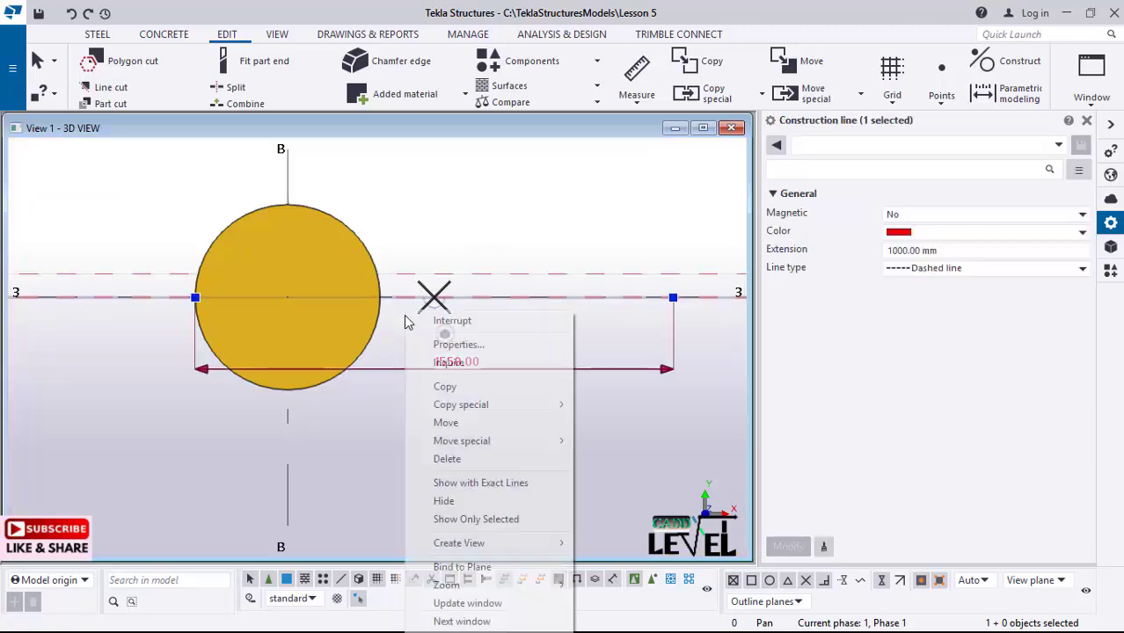
{"action": "left_click", "coordinate": [445, 388]}
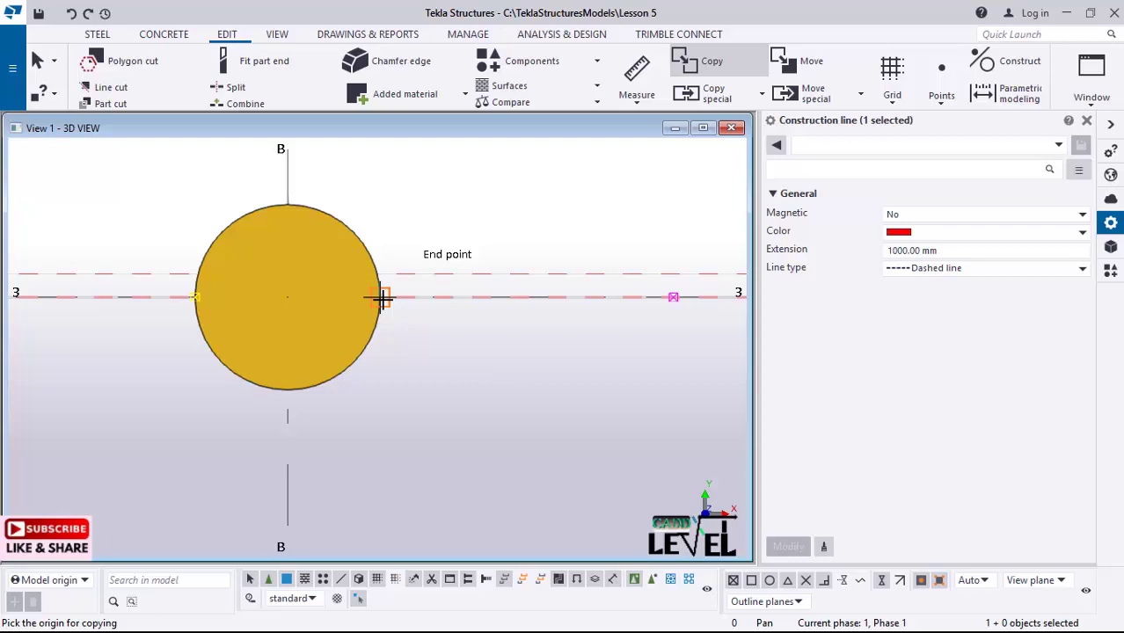
{"action": "left_click", "coordinate": [287, 299]}
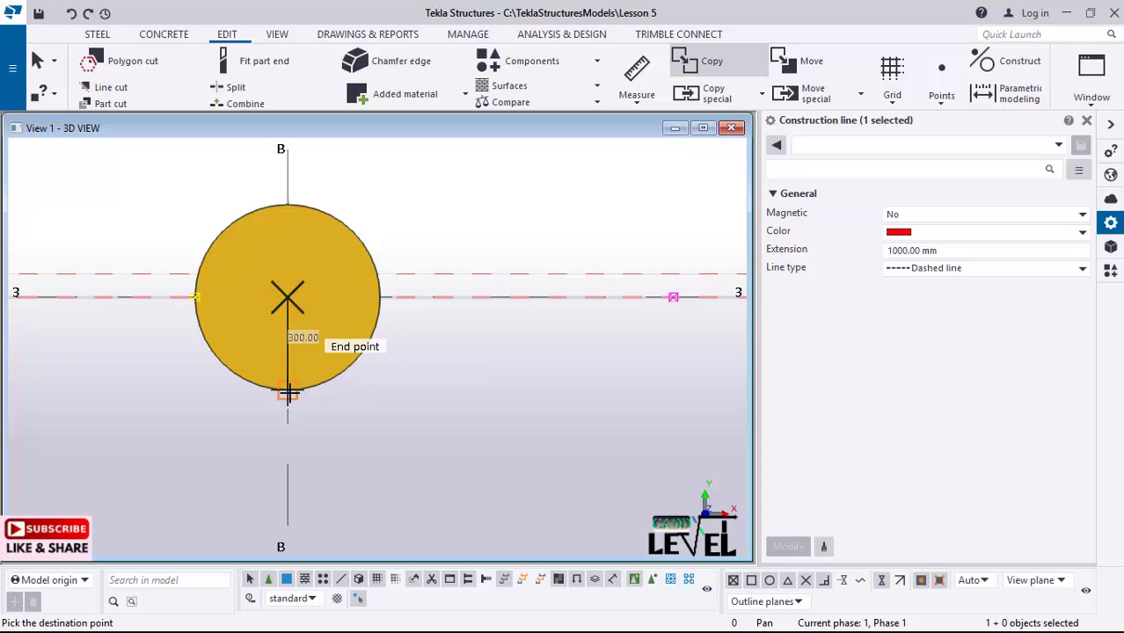
{"action": "type", "text": "7"}
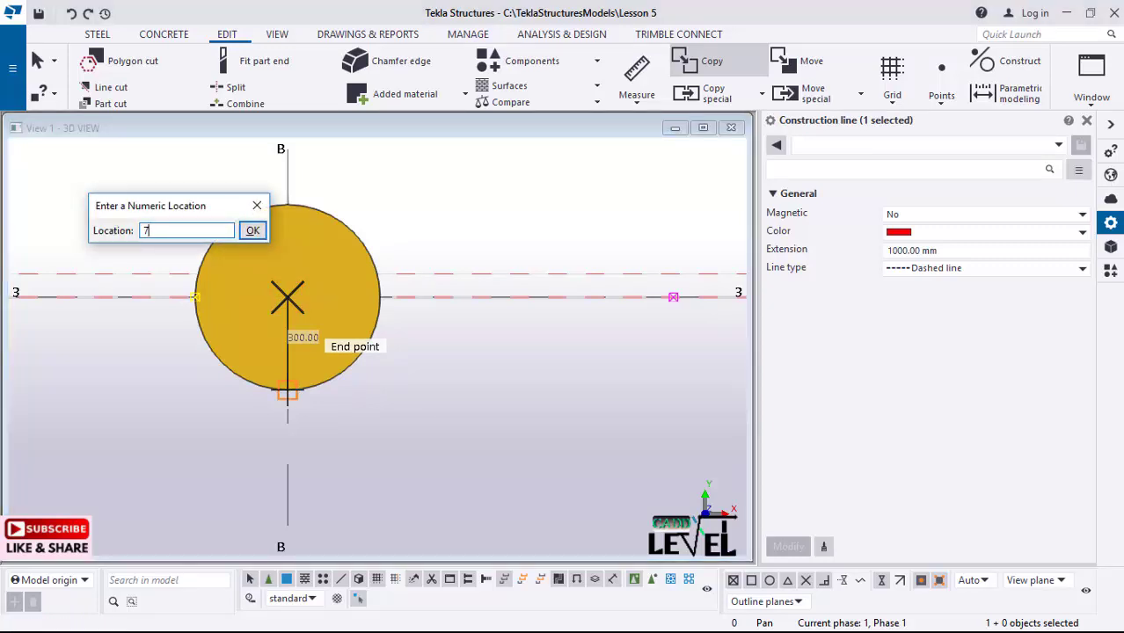
{"action": "type", "text": "5"}
{"action": "key", "text": "Return"}
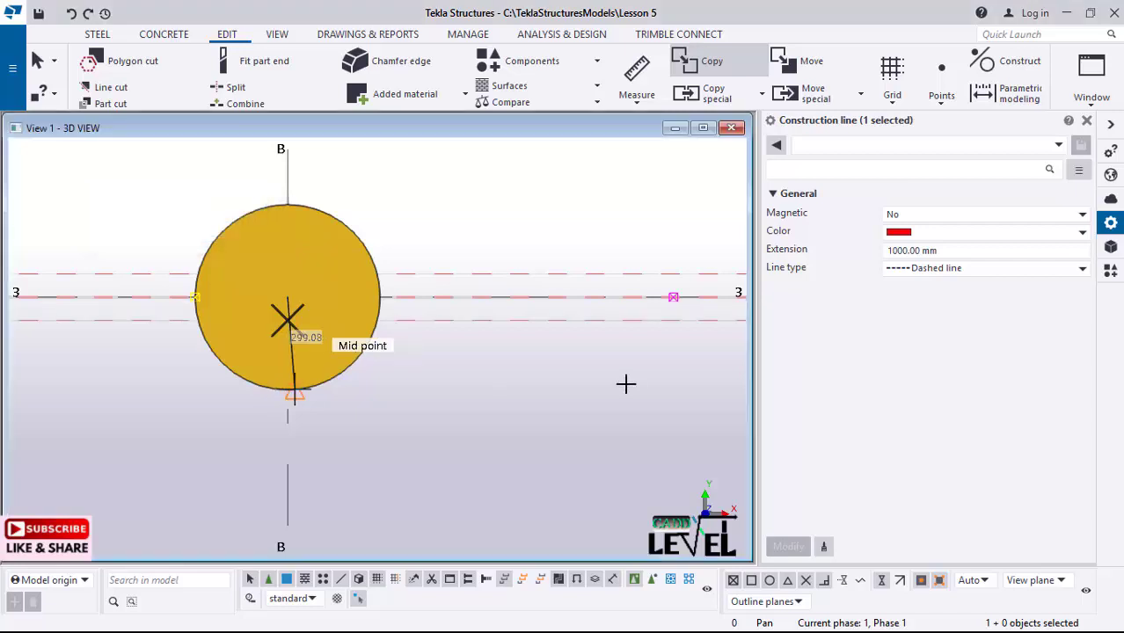
{"action": "key", "text": "Escape"}
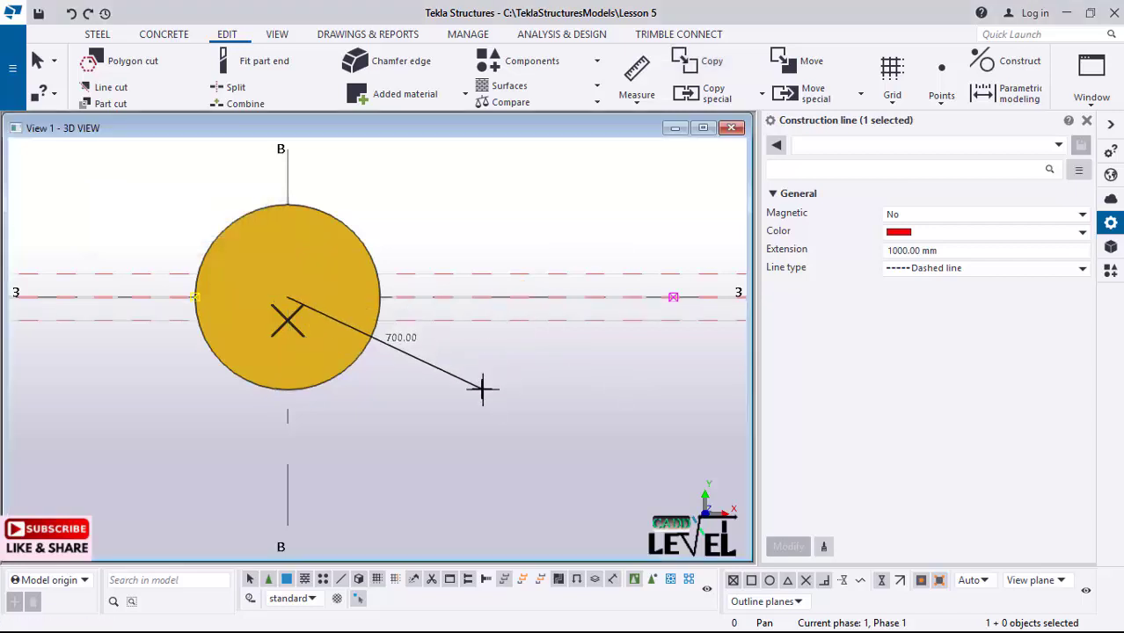
{"action": "scroll", "coordinate": [440, 344], "scroll_direction": "up", "scroll_amount": 1}
{"action": "scroll", "coordinate": [440, 343], "scroll_direction": "up", "scroll_amount": 1}
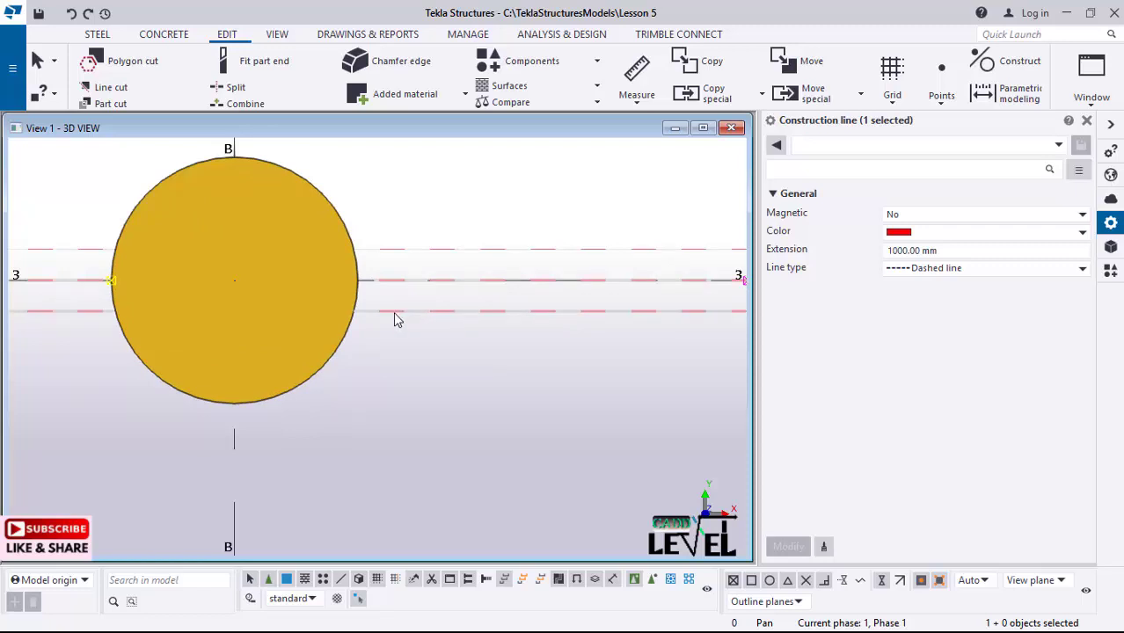
- Draw a construction line along grid line B from its top end to the column's bottom edge
{"action": "left_click", "coordinate": [1030, 71]}
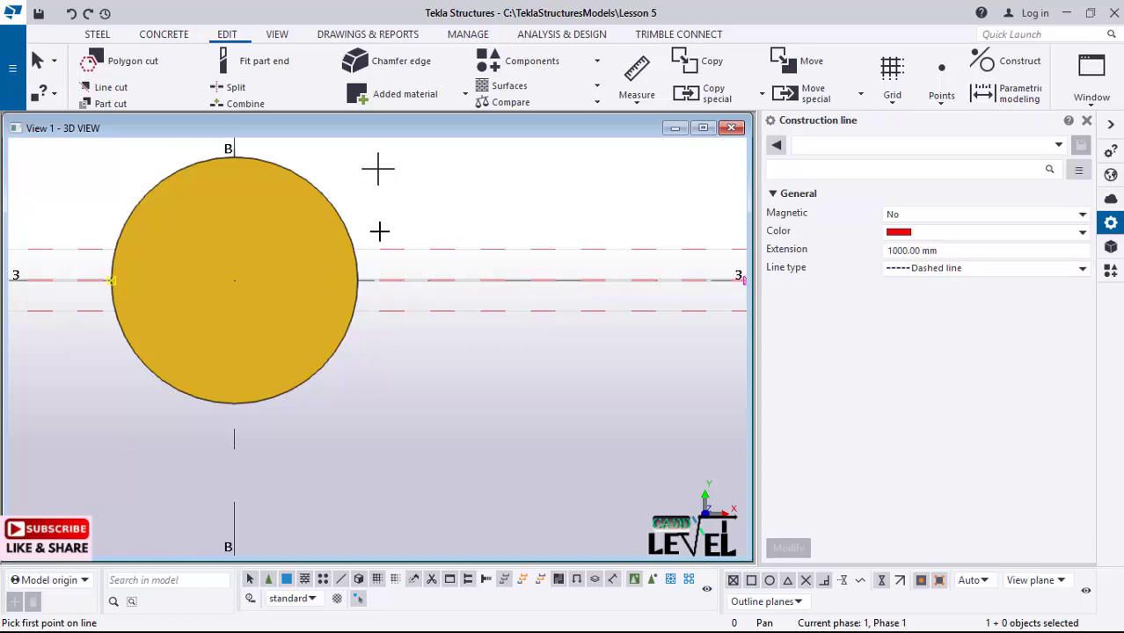
{"action": "left_click", "coordinate": [358, 280]}
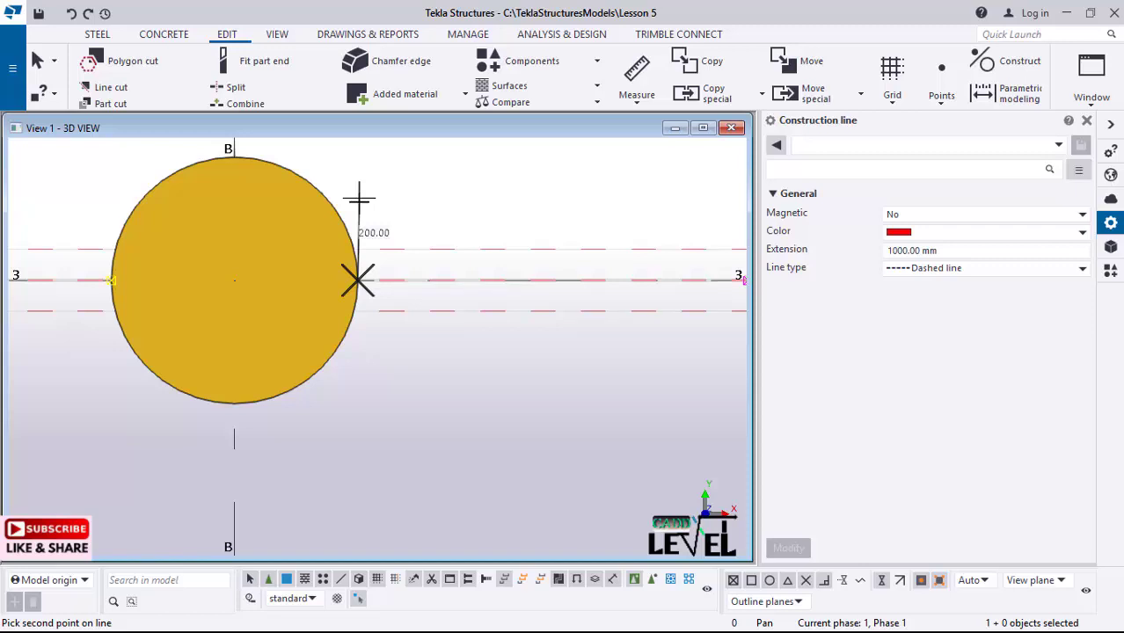
{"action": "key", "text": "Escape"}
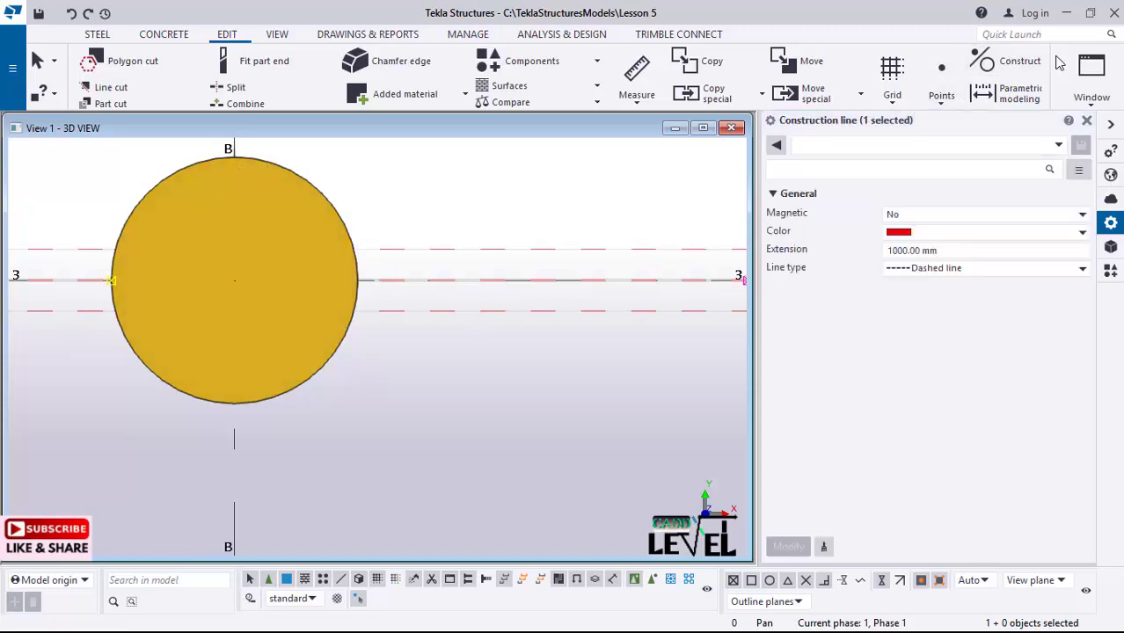
{"action": "left_click", "coordinate": [1002, 66]}
{"action": "left_click", "coordinate": [989, 93]}
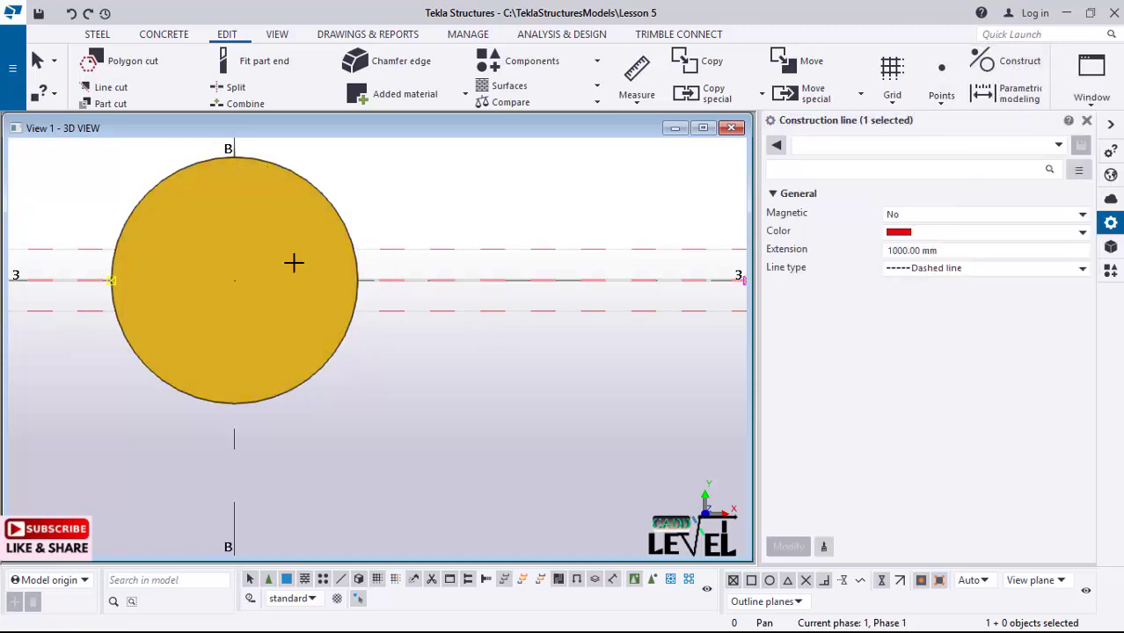
{"action": "left_click", "coordinate": [234, 157]}
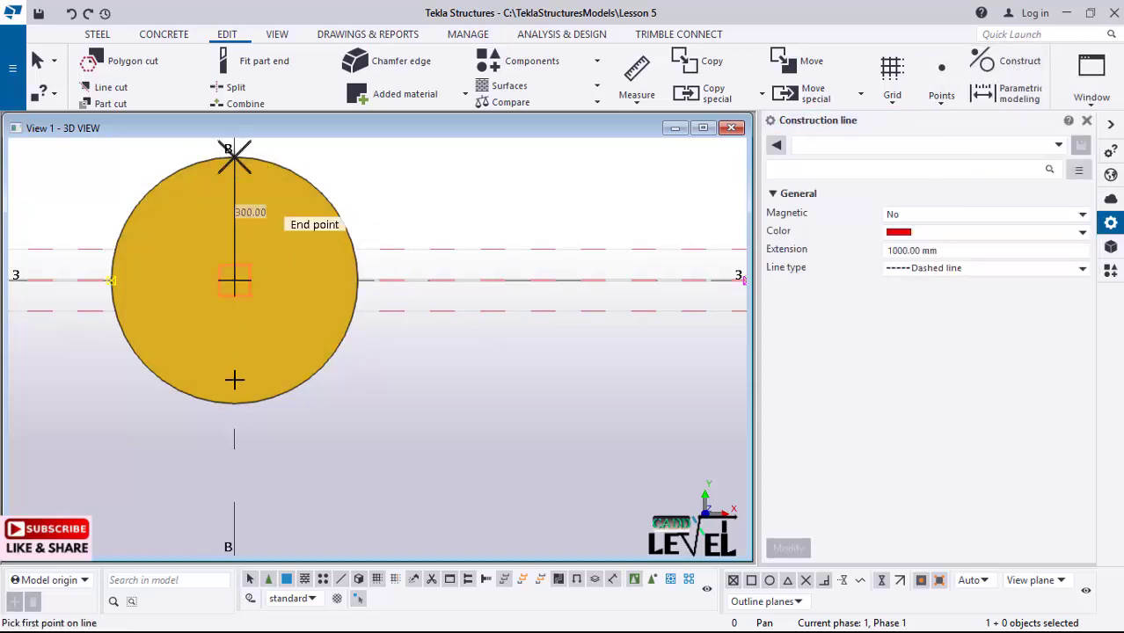
{"action": "left_click", "coordinate": [262, 422]}
{"action": "key", "text": "Escape"}
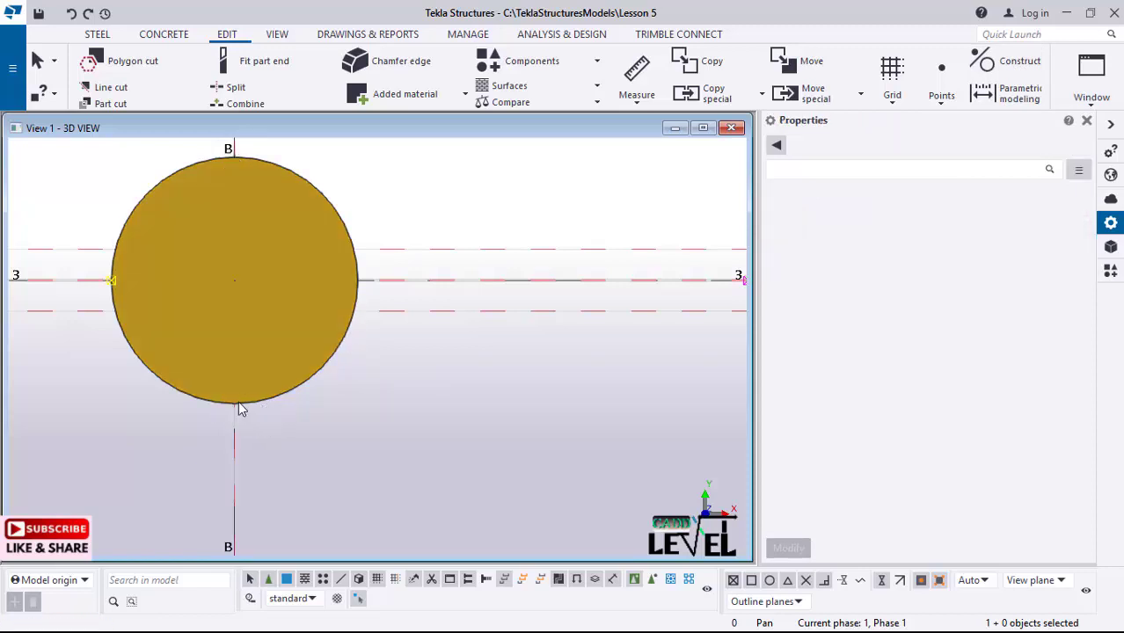
{"action": "left_click", "coordinate": [235, 401]}
{"action": "scroll", "coordinate": [237, 400], "scroll_direction": "up", "scroll_amount": 3}
{"action": "scroll", "coordinate": [239, 410], "scroll_direction": "up", "scroll_amount": 2}
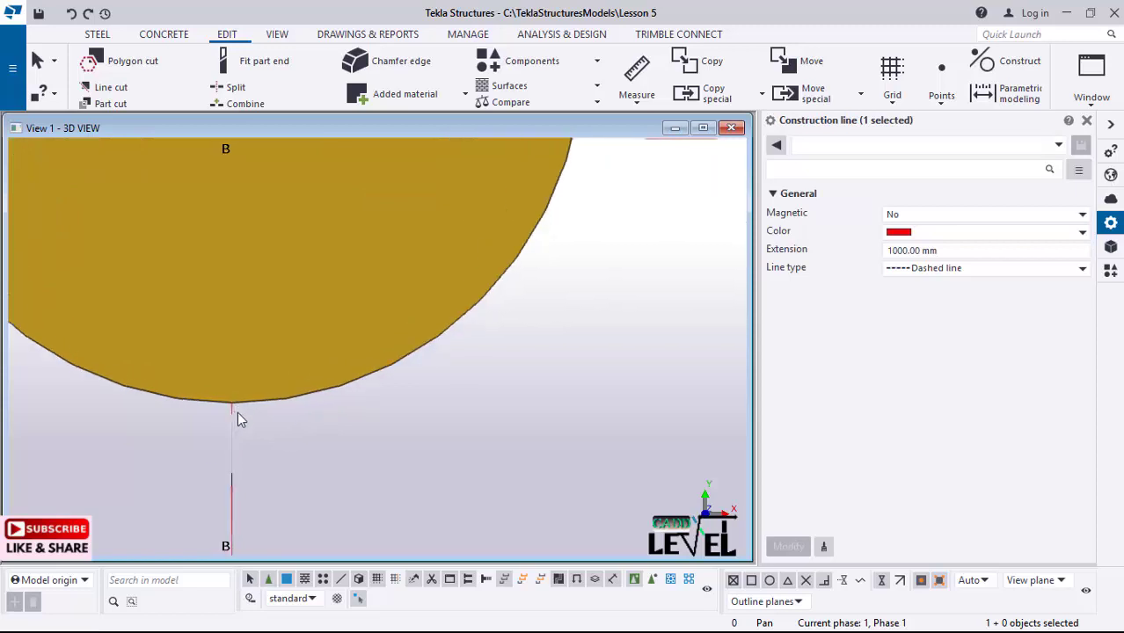
- Check the round column's properties, then reselect the grid-B construction line
{"action": "left_click", "coordinate": [232, 412]}
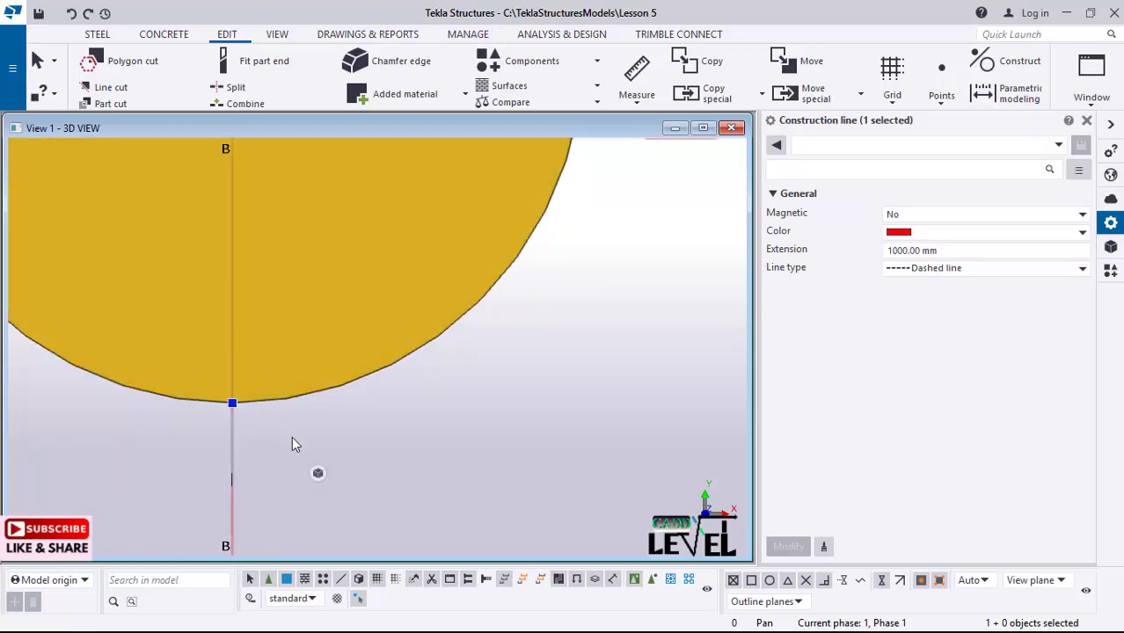
{"action": "scroll", "coordinate": [314, 425], "scroll_direction": "down", "scroll_amount": 3}
{"action": "scroll", "coordinate": [329, 435], "scroll_direction": "down", "scroll_amount": 2}
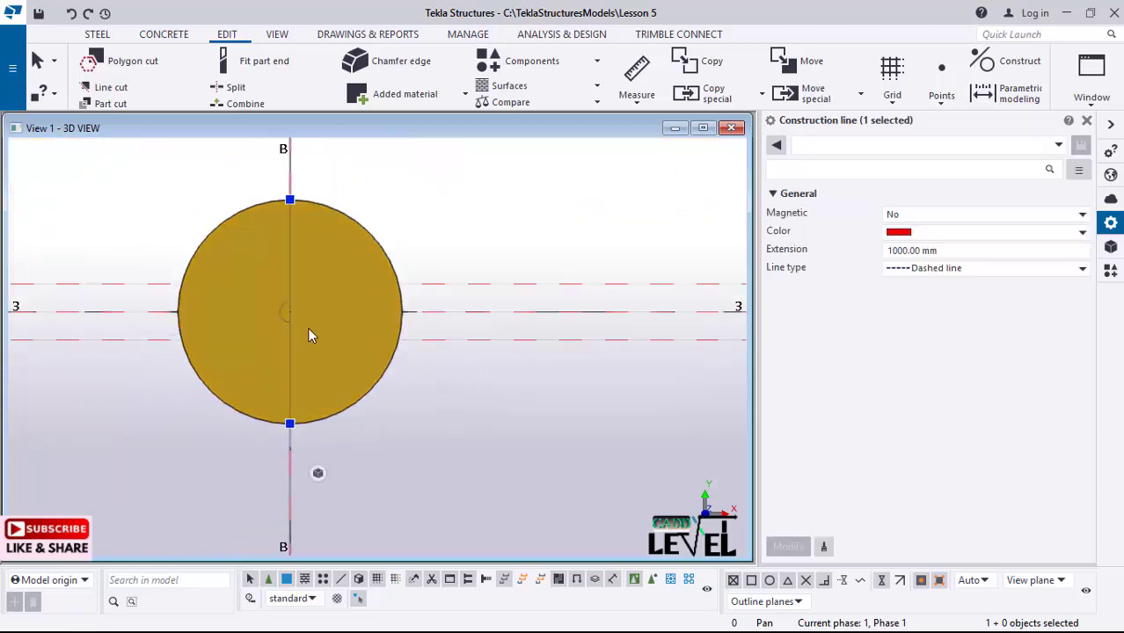
{"action": "scroll", "coordinate": [353, 426], "scroll_direction": "up", "scroll_amount": 2}
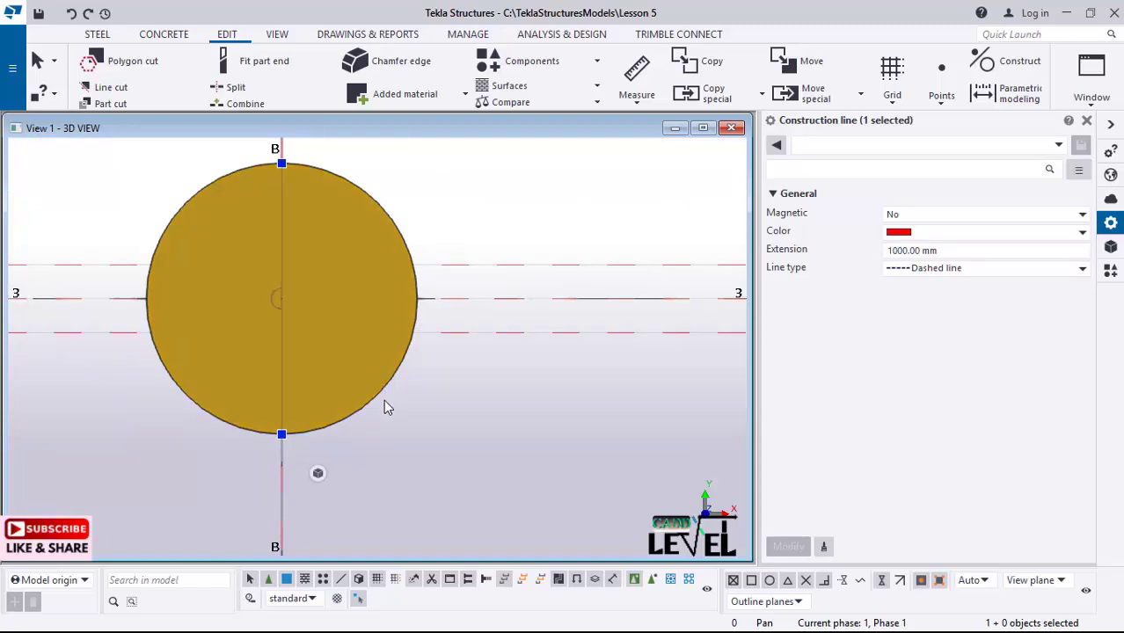
{"action": "left_click", "coordinate": [385, 401]}
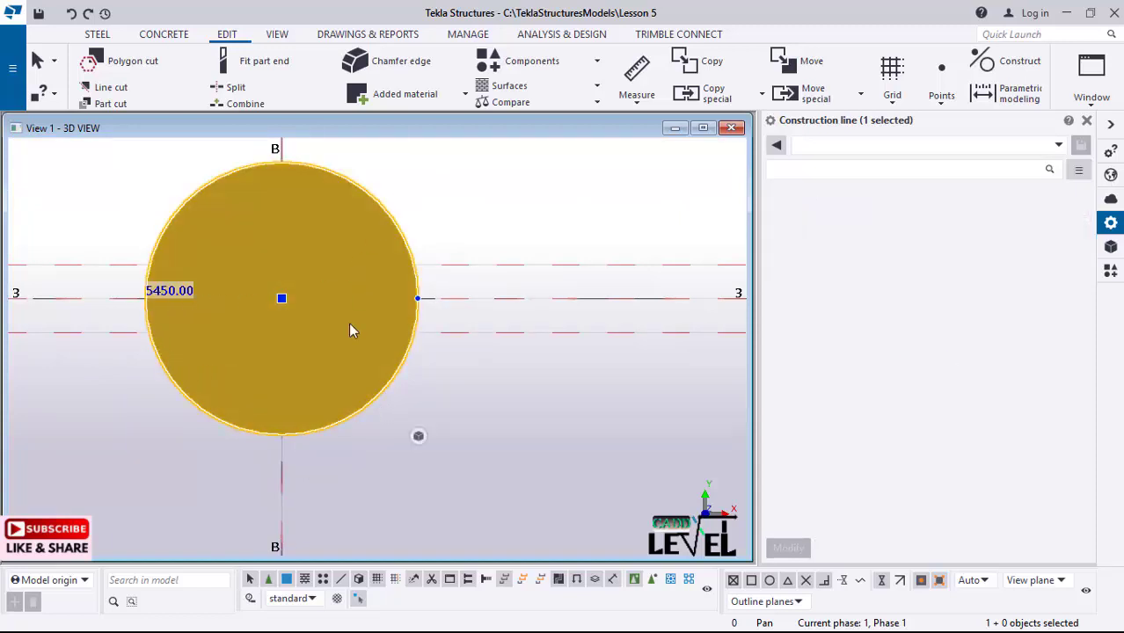
{"action": "left_click", "coordinate": [291, 450]}
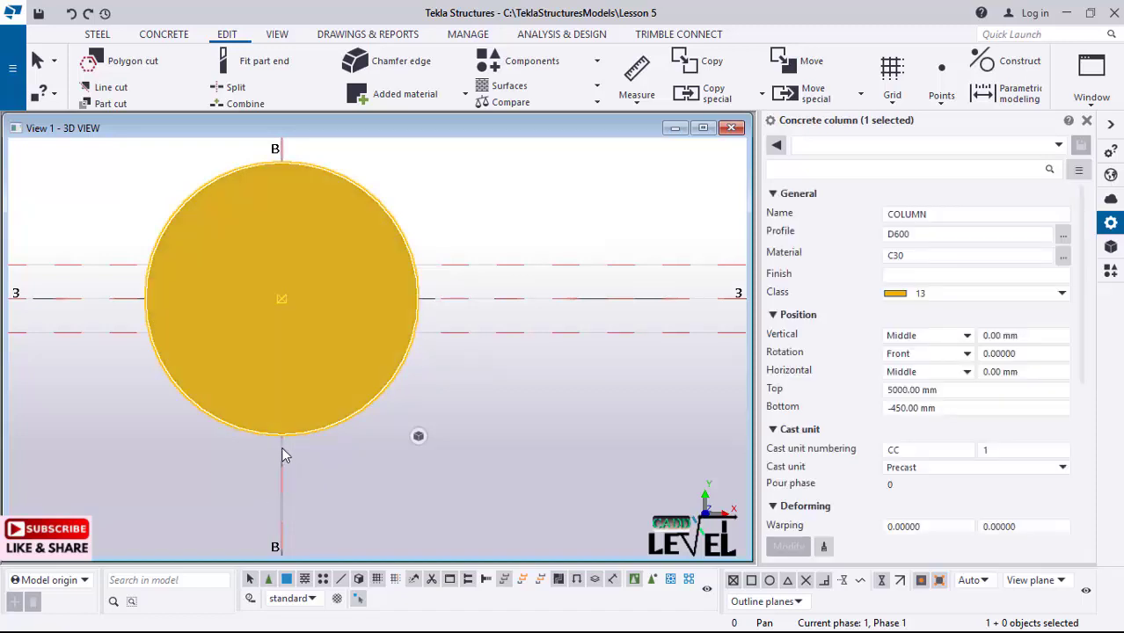
{"action": "left_click", "coordinate": [285, 480]}
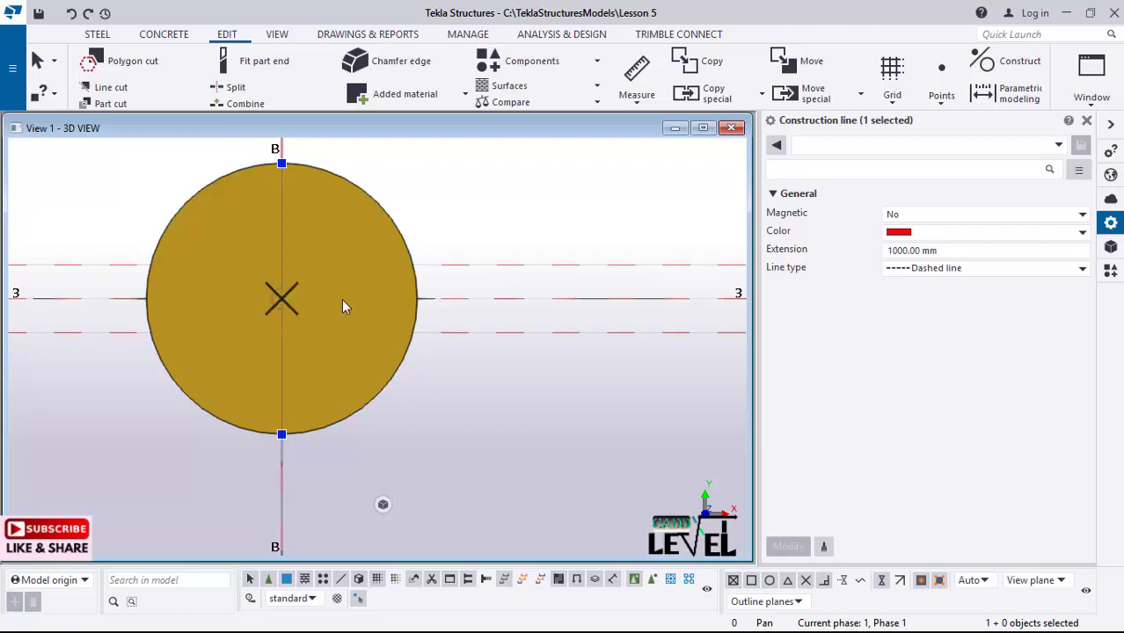
- Delete the grid-B line and draw a vertical construction line from the column's right edge
{"action": "right_click", "coordinate": [473, 203]}
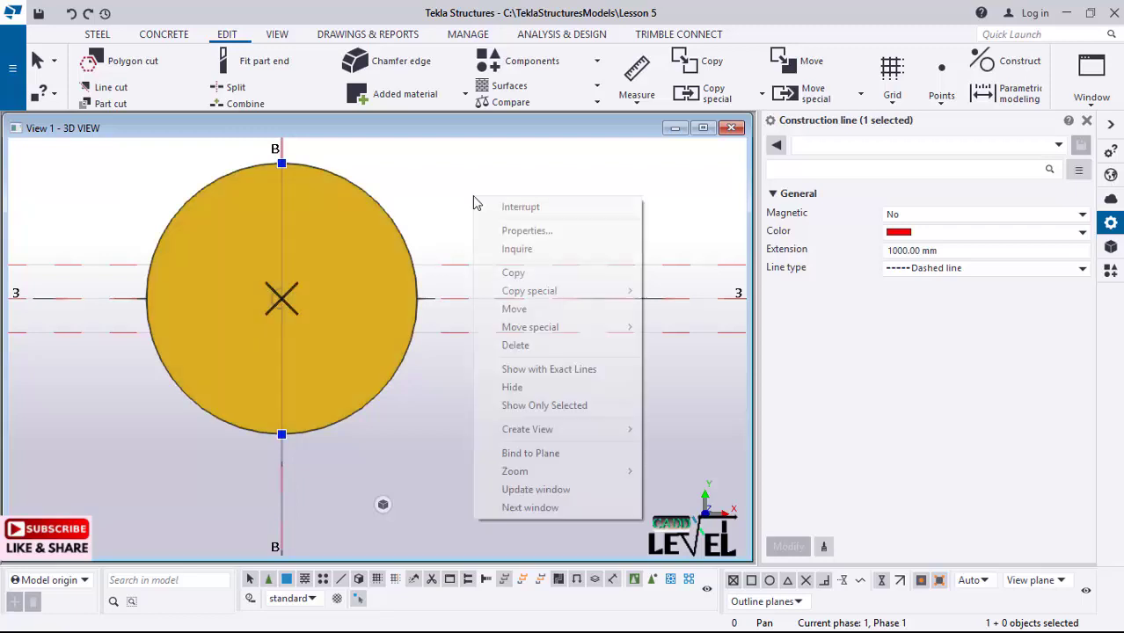
{"action": "left_click", "coordinate": [518, 347]}
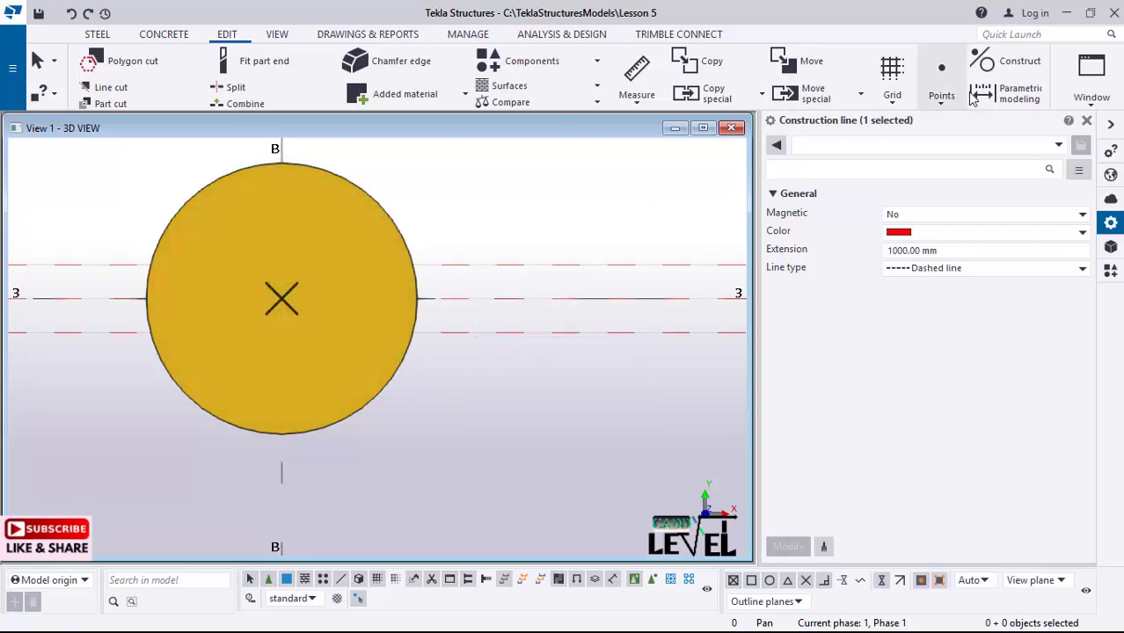
{"action": "left_click", "coordinate": [1019, 70]}
{"action": "left_click", "coordinate": [1009, 92]}
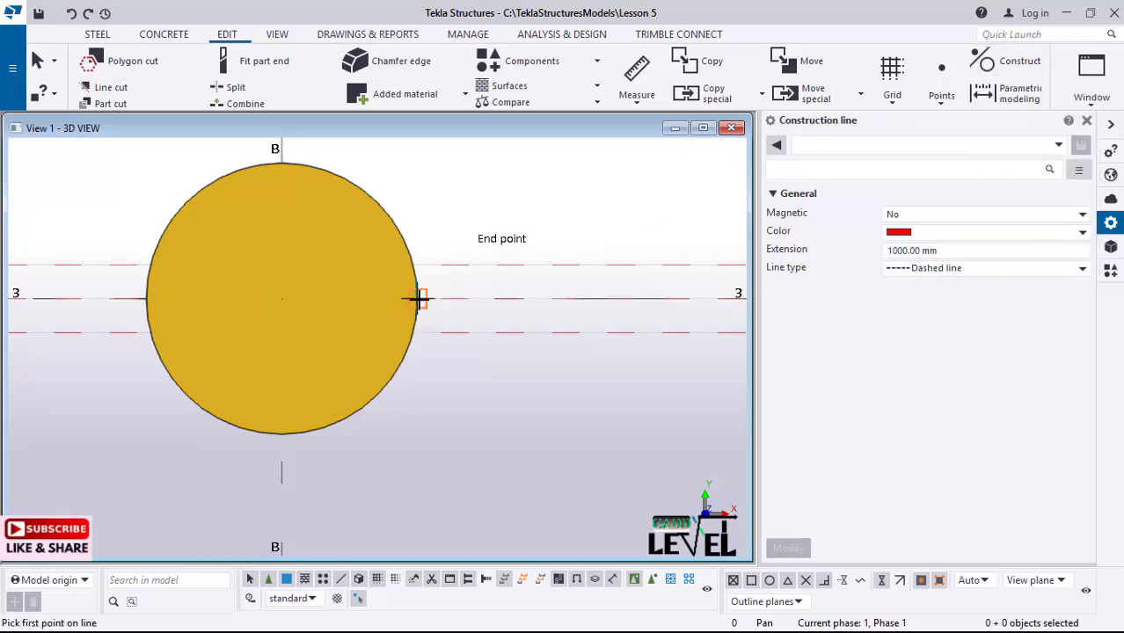
{"action": "left_click", "coordinate": [408, 189]}
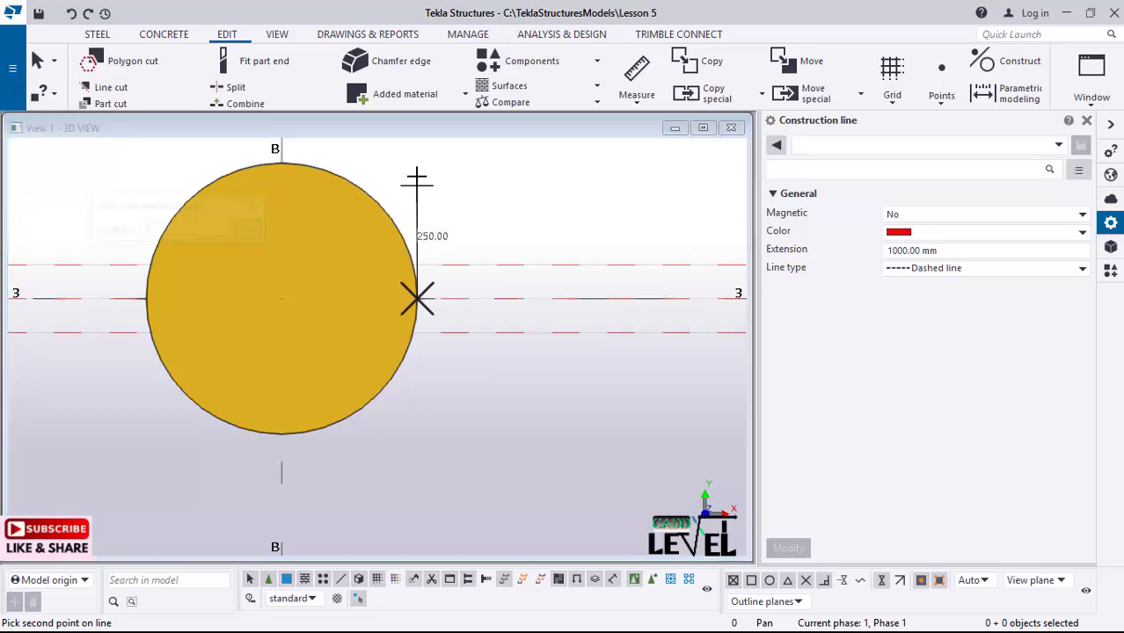
{"action": "type", "text": "100"}
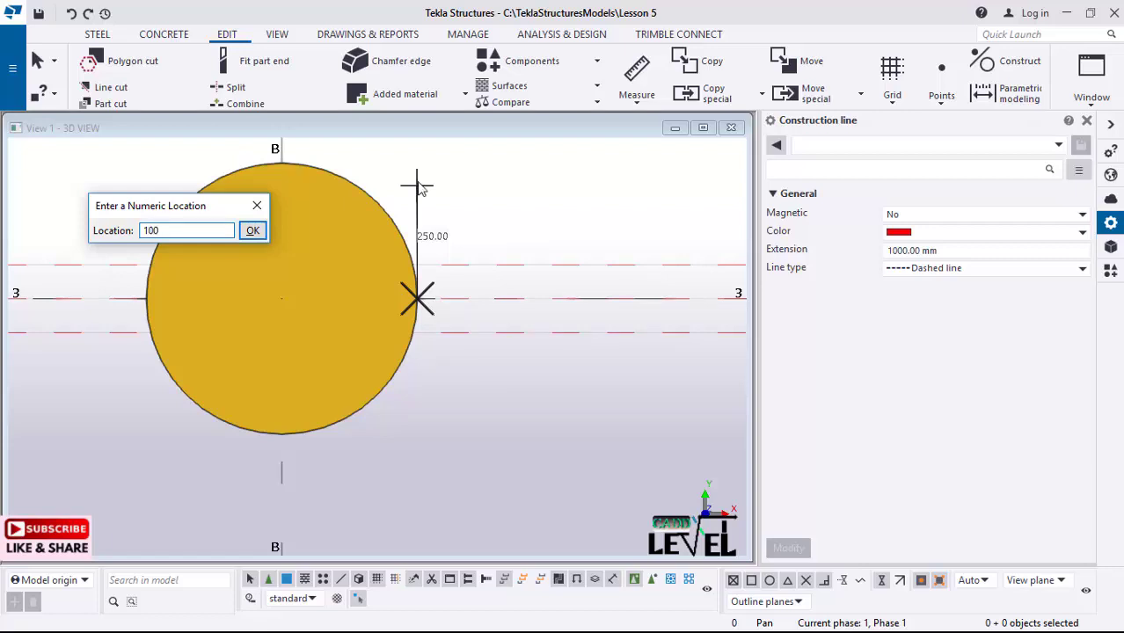
{"action": "key", "text": "Return"}
{"action": "scroll", "coordinate": [469, 414], "scroll_direction": "down", "scroll_amount": 1}
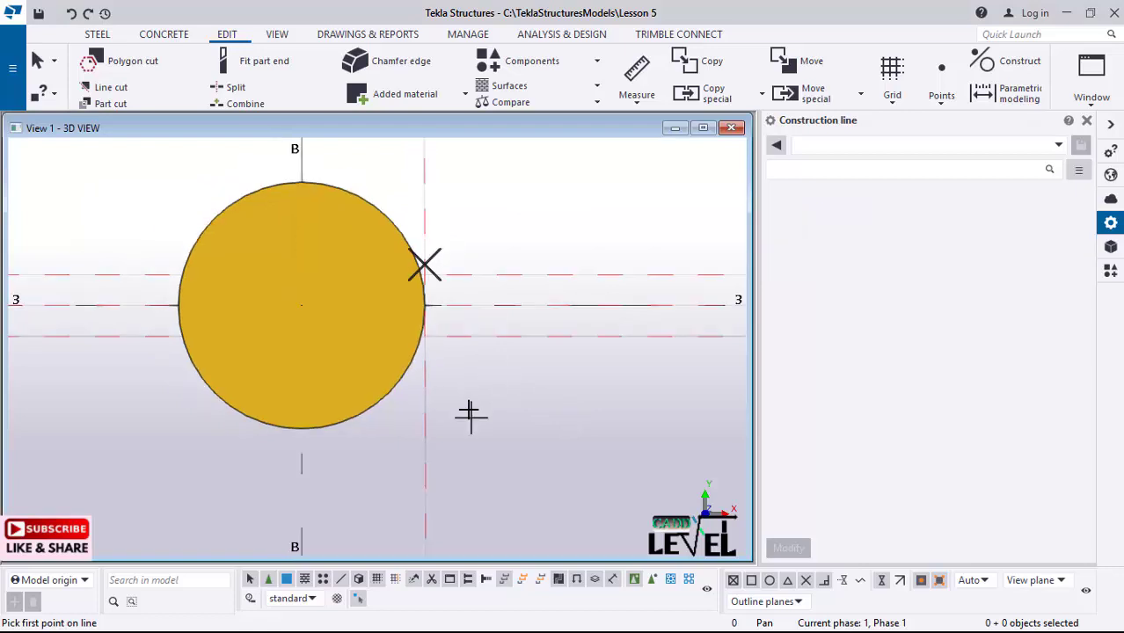
{"action": "key", "text": "Escape"}
{"action": "scroll", "coordinate": [331, 404], "scroll_direction": "down", "scroll_amount": 3}
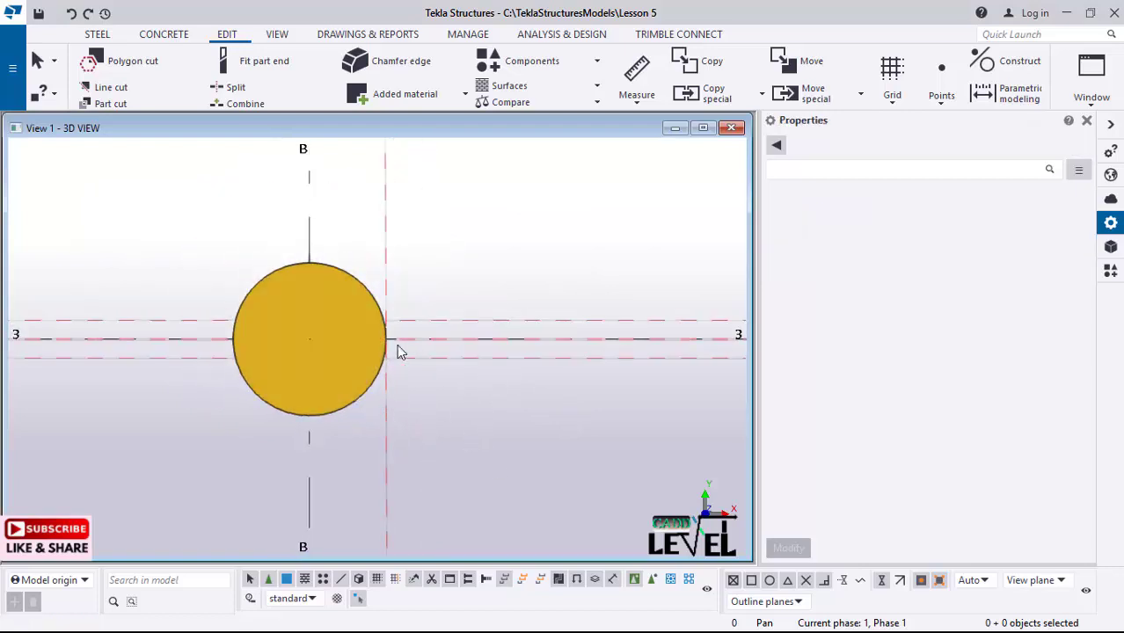
{"action": "scroll", "coordinate": [396, 350], "scroll_direction": "up", "scroll_amount": 1}
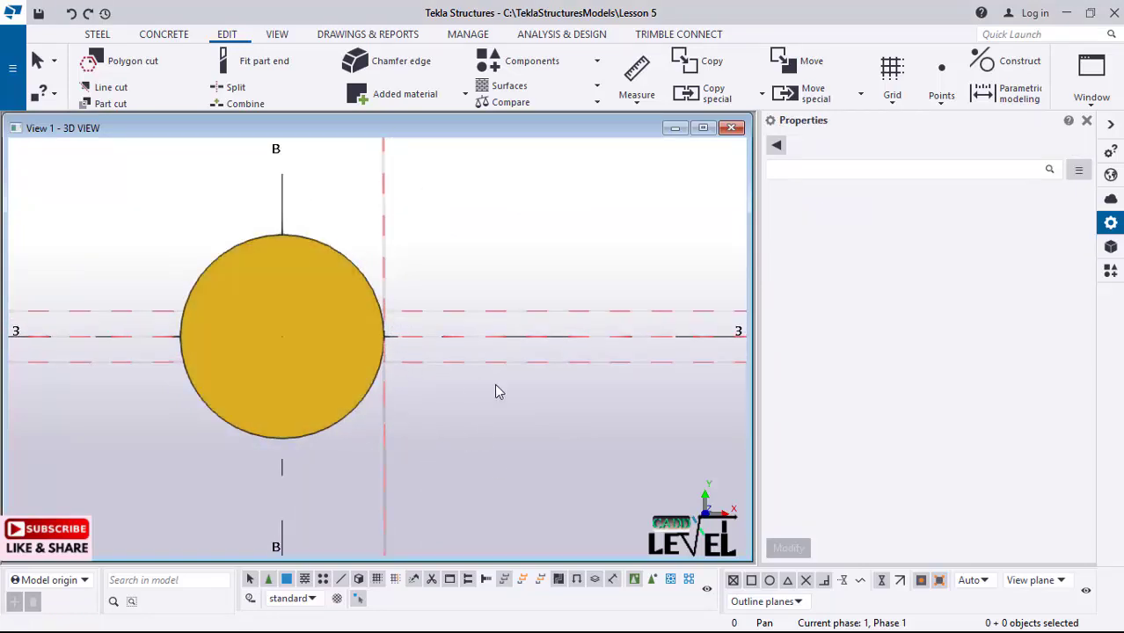
- Copy the vertical construction line 800 mm along X with Copy special > Linear
{"action": "left_click", "coordinate": [386, 399]}
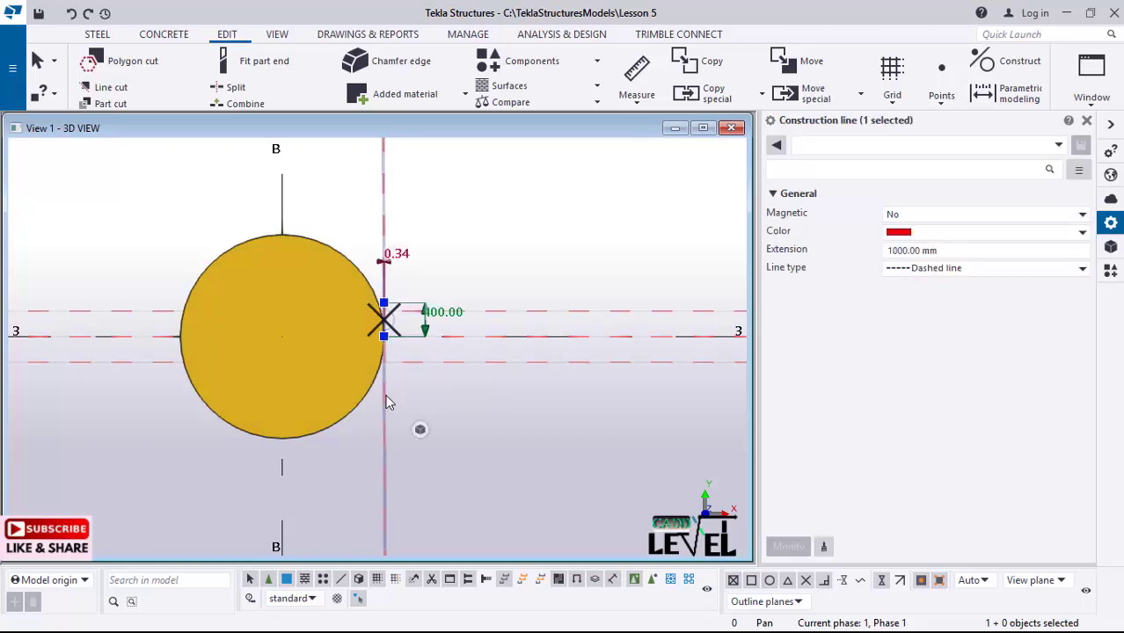
{"action": "right_click", "coordinate": [390, 403]}
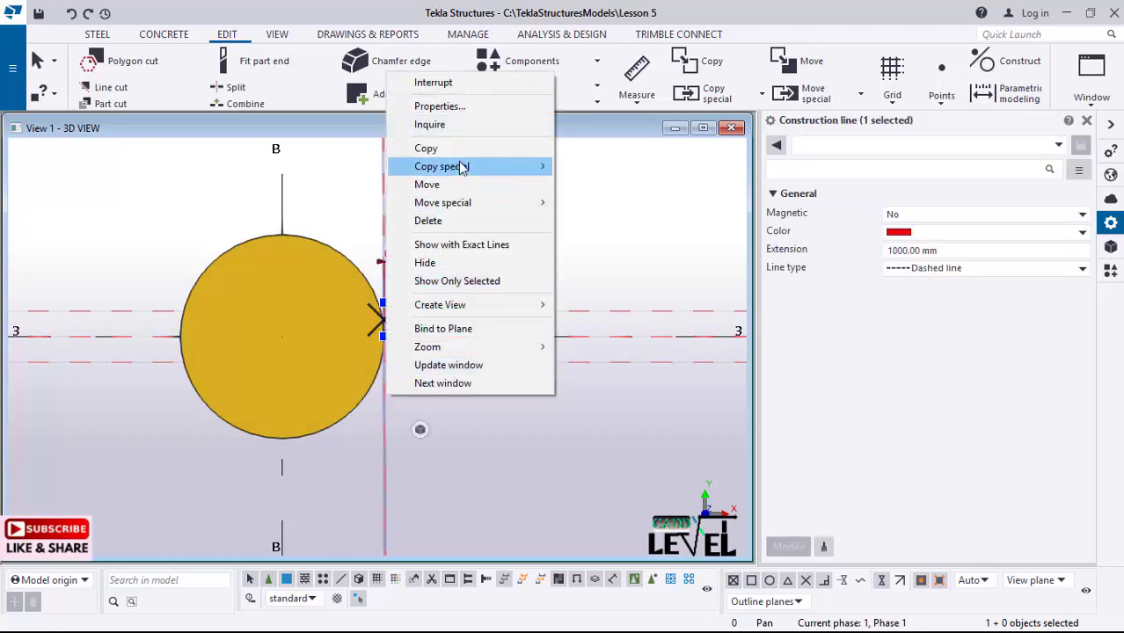
{"action": "mouse_move", "coordinate": [461, 167]}
{"action": "left_click", "coordinate": [621, 167]}
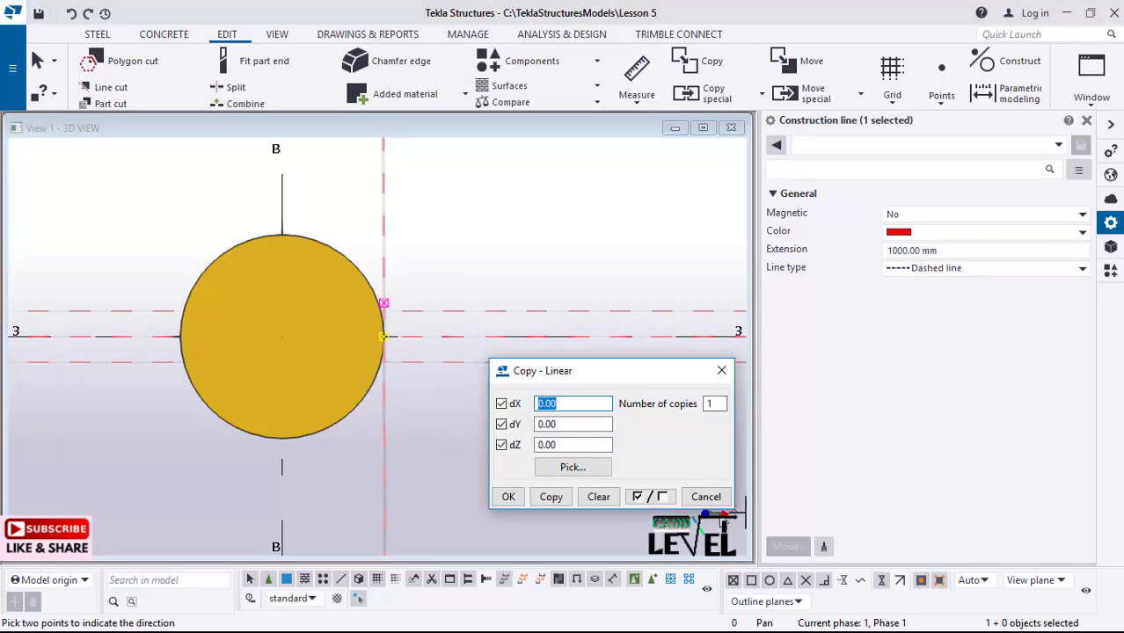
{"action": "left_click", "coordinate": [591, 498]}
{"action": "left_click_drag", "start_coordinate": [565, 404], "coordinate": [534, 406]}
{"action": "type", "text": "2"}
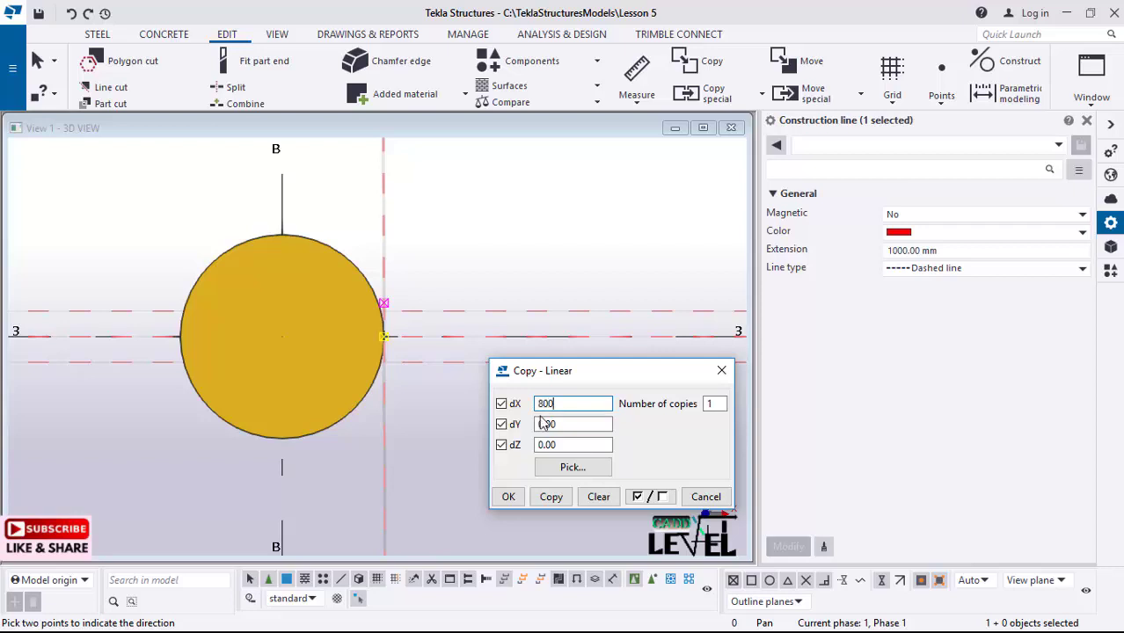
{"action": "left_click", "coordinate": [551, 497]}
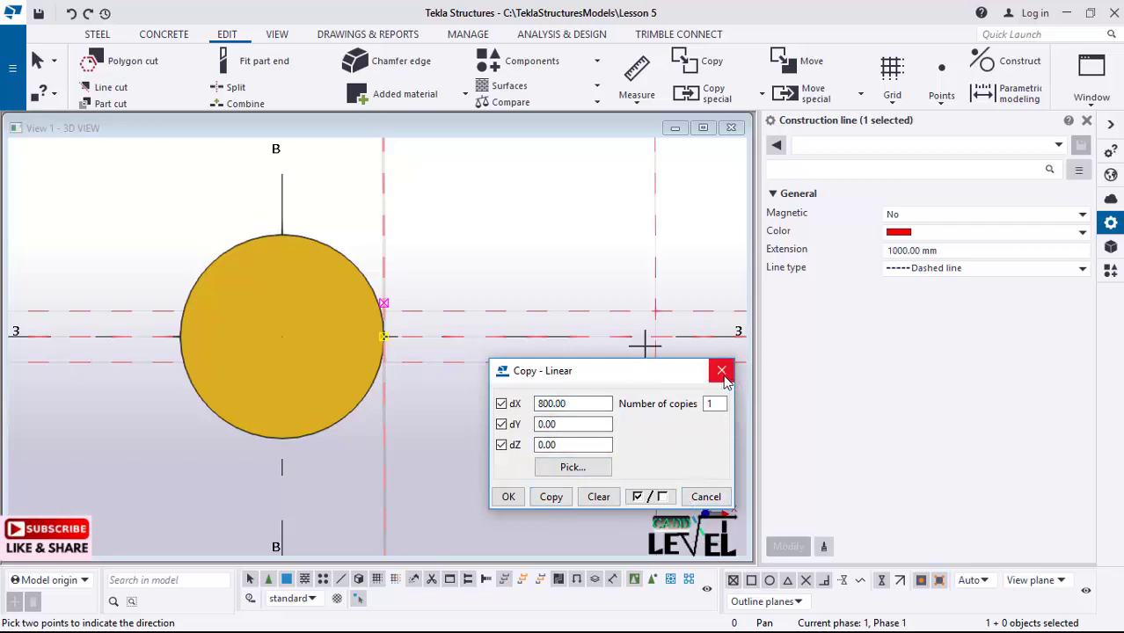
{"action": "left_click", "coordinate": [508, 497]}
{"action": "scroll", "coordinate": [434, 369], "scroll_direction": "up", "scroll_amount": 2}
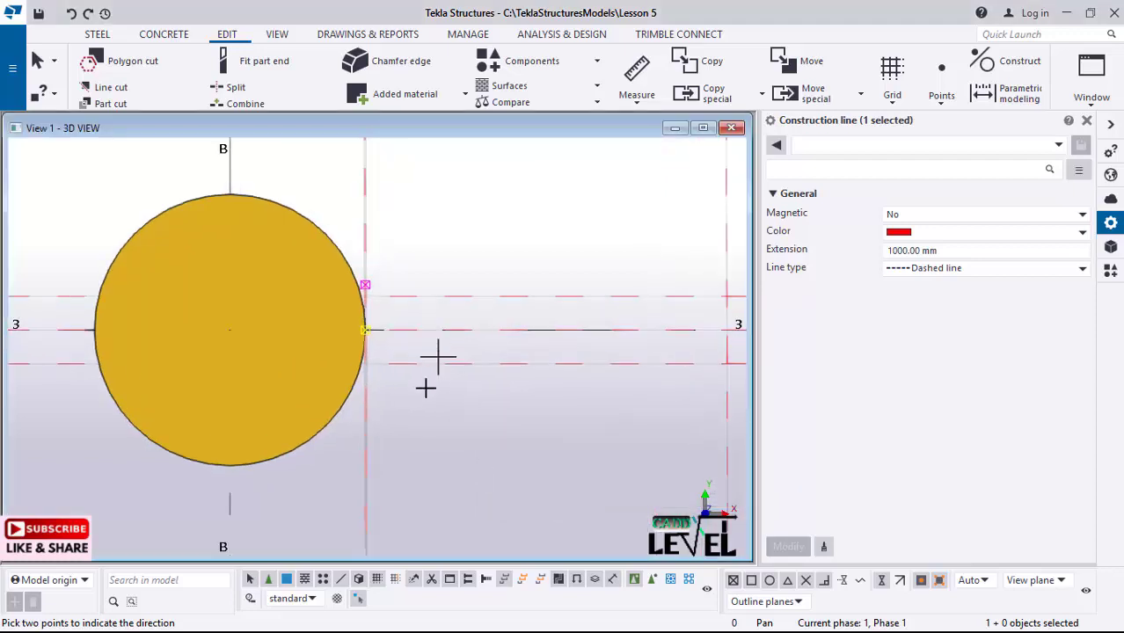
{"action": "scroll", "coordinate": [418, 396], "scroll_direction": "down", "scroll_amount": 1}
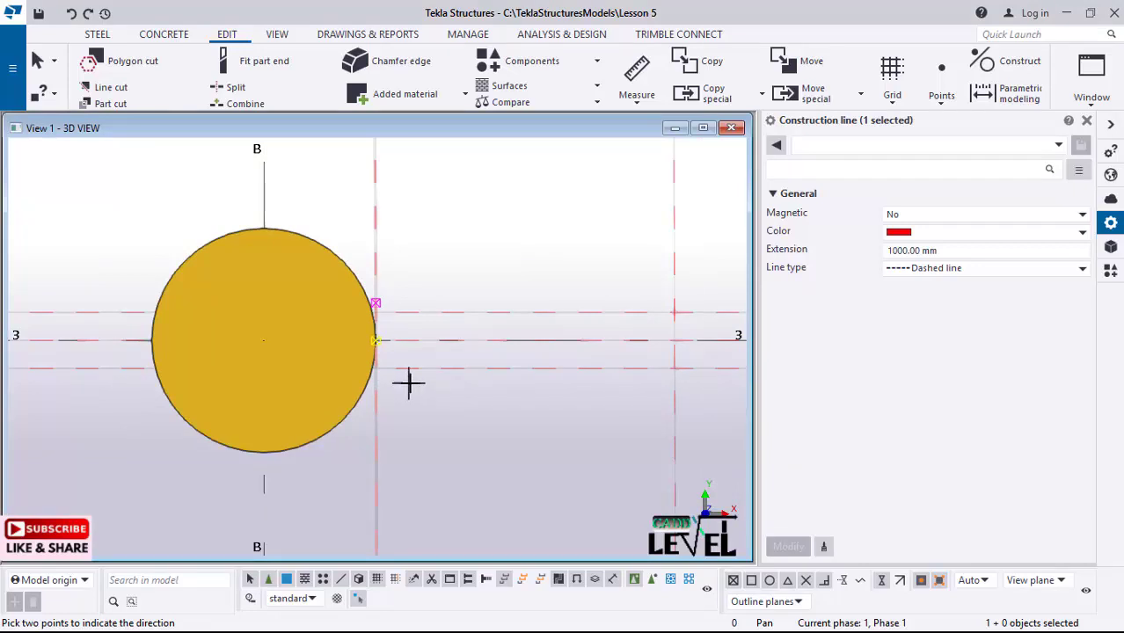
{"action": "key", "text": "Escape"}
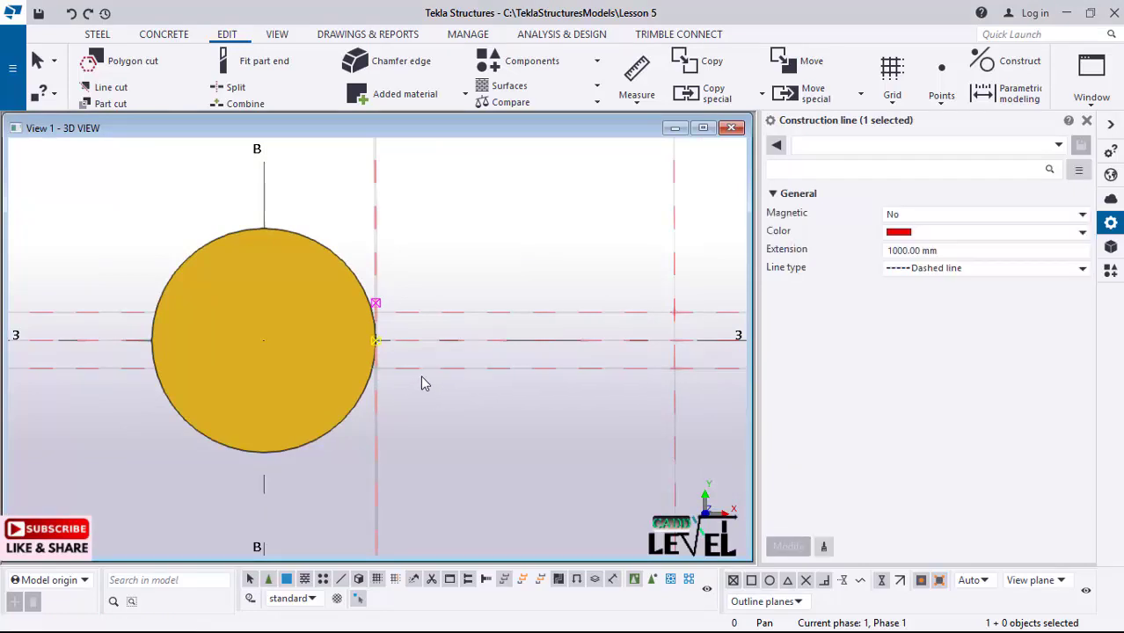
{"action": "key", "text": "alt+c"}
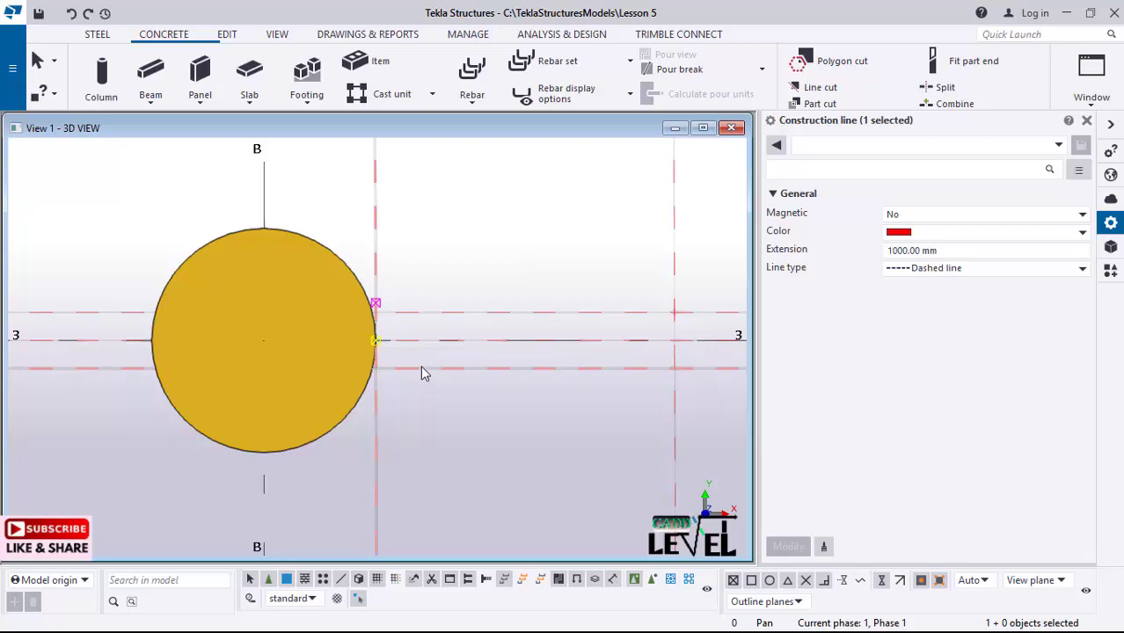
- Start the plain concrete Slab tool and turn on nearest-point snapping
{"action": "left_click", "coordinate": [167, 35]}
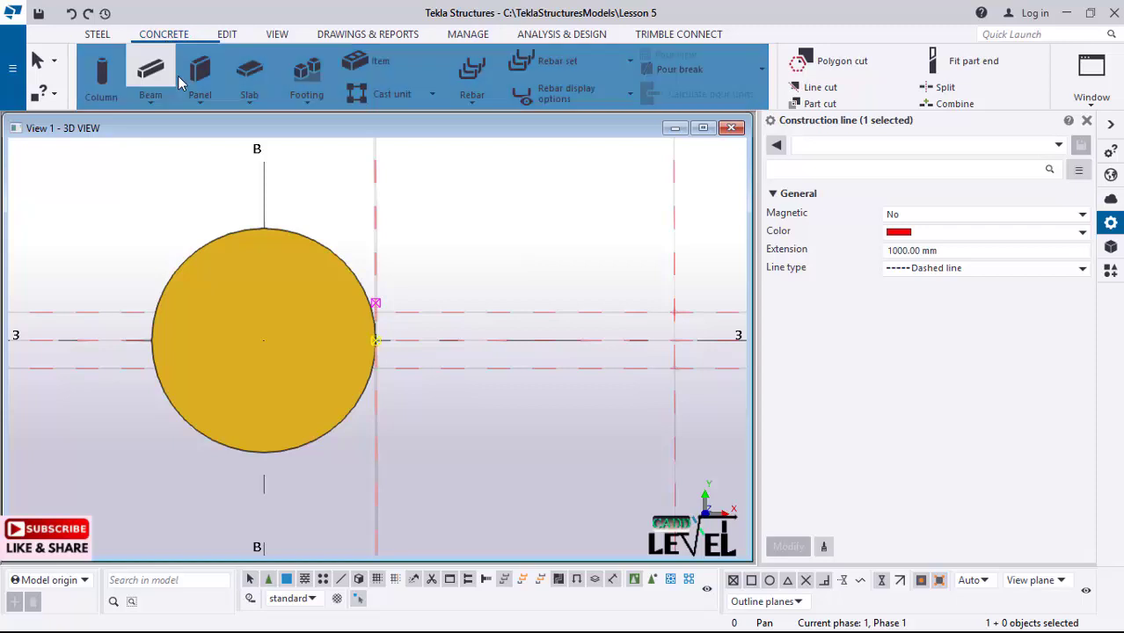
{"action": "left_click", "coordinate": [251, 102]}
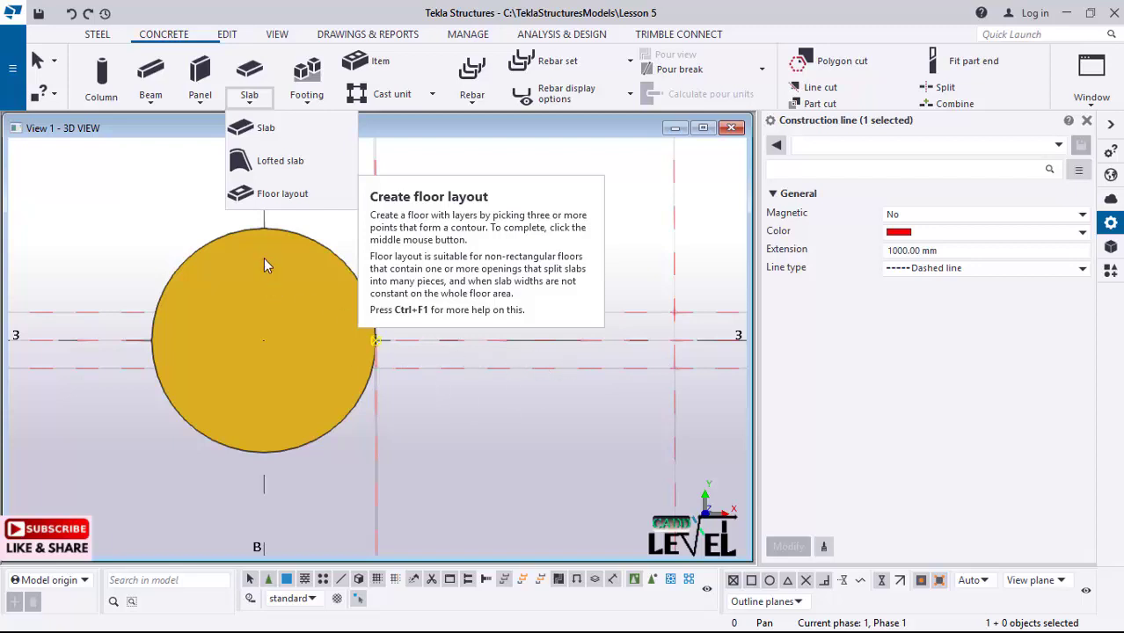
{"action": "left_click", "coordinate": [261, 131]}
{"action": "scroll", "coordinate": [431, 395], "scroll_direction": "up", "scroll_amount": 2}
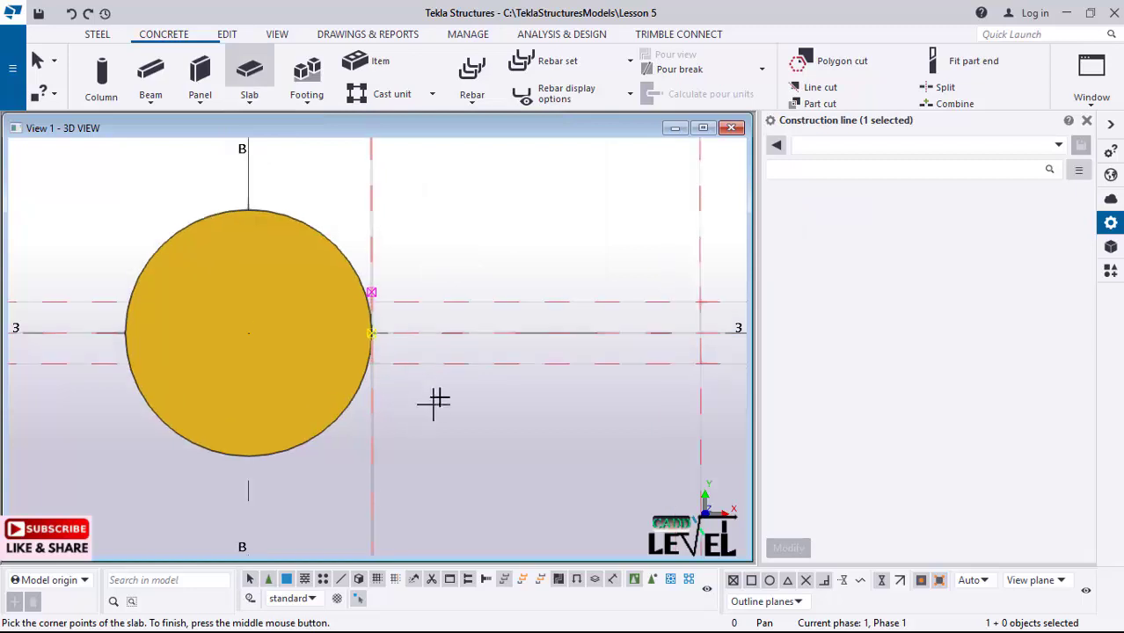
{"action": "scroll", "coordinate": [431, 387], "scroll_direction": "up", "scroll_amount": 1}
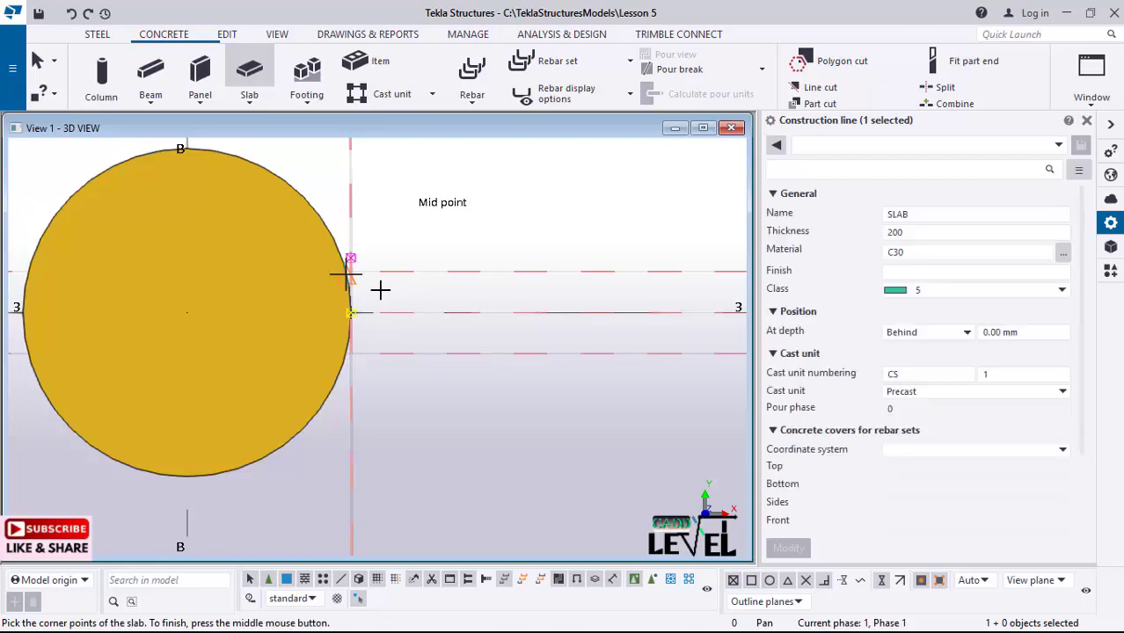
{"action": "scroll", "coordinate": [378, 289], "scroll_direction": "up", "scroll_amount": 2}
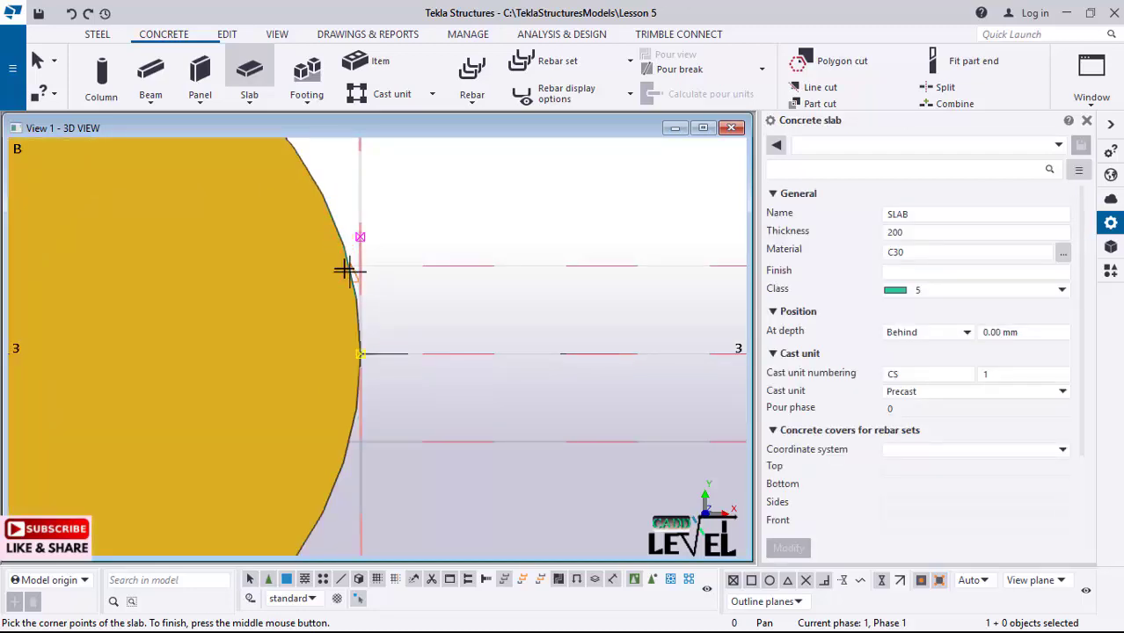
{"action": "scroll", "coordinate": [349, 268], "scroll_direction": "up", "scroll_amount": 1}
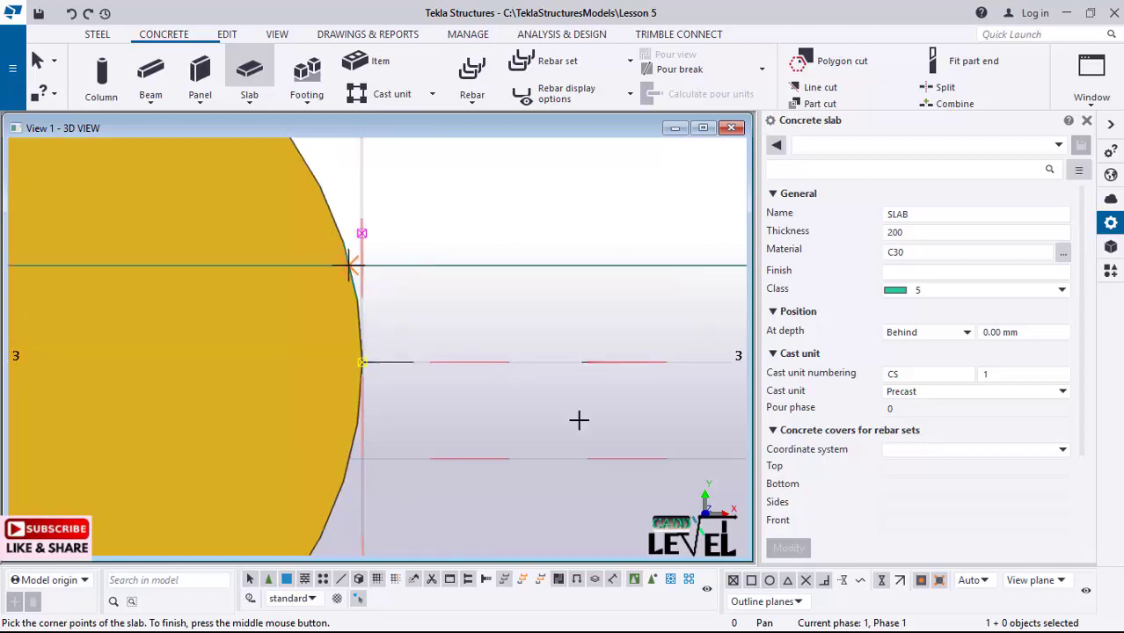
{"action": "left_click", "coordinate": [881, 582]}
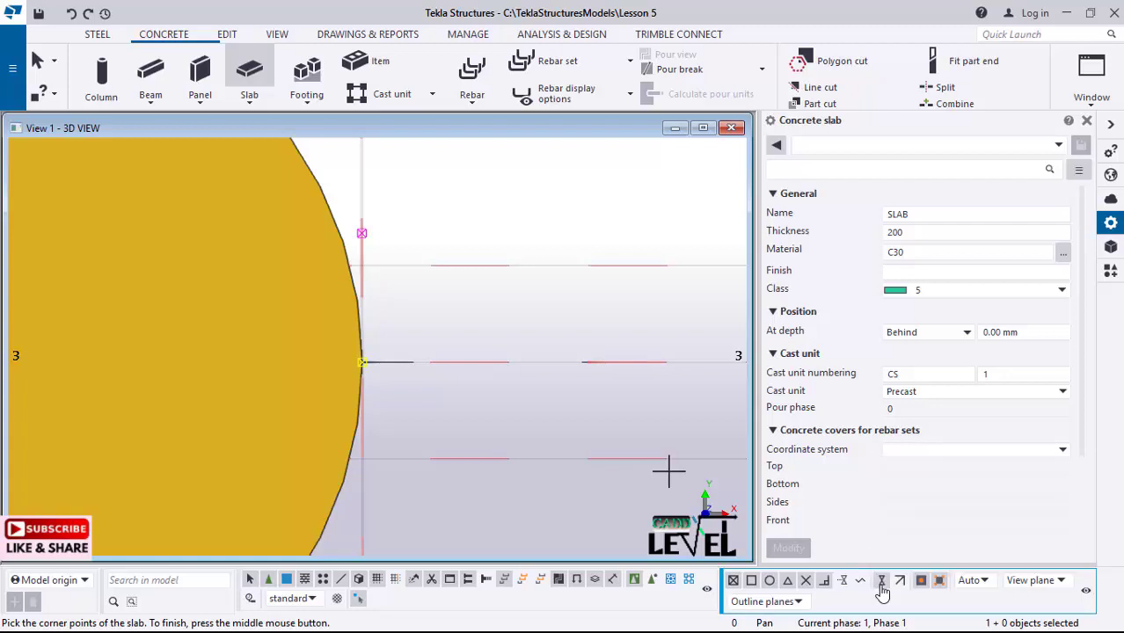
{"action": "left_click", "coordinate": [882, 591]}
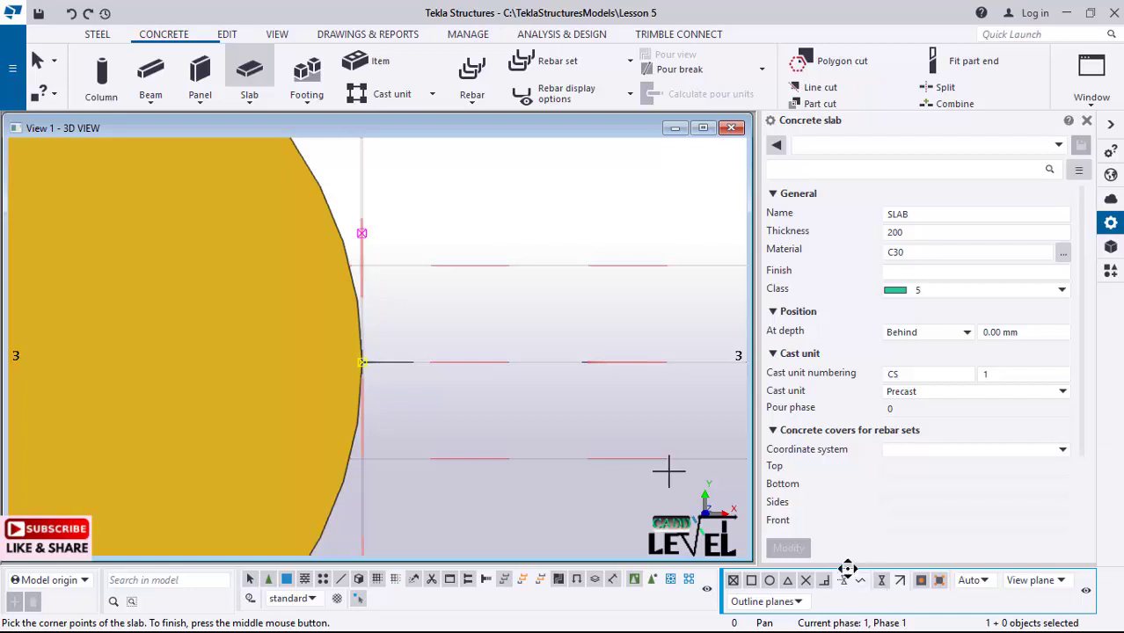
- Outline the 200 mm C30 slab from the column edge to the copied line's intersection
{"action": "left_click", "coordinate": [349, 458]}
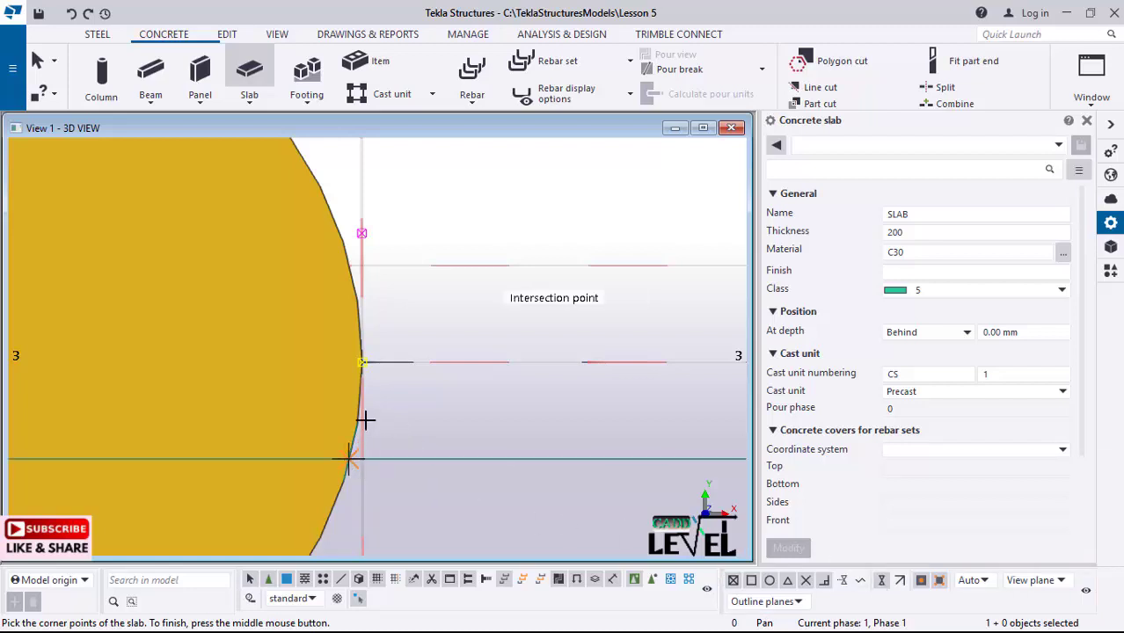
{"action": "left_click", "coordinate": [362, 361]}
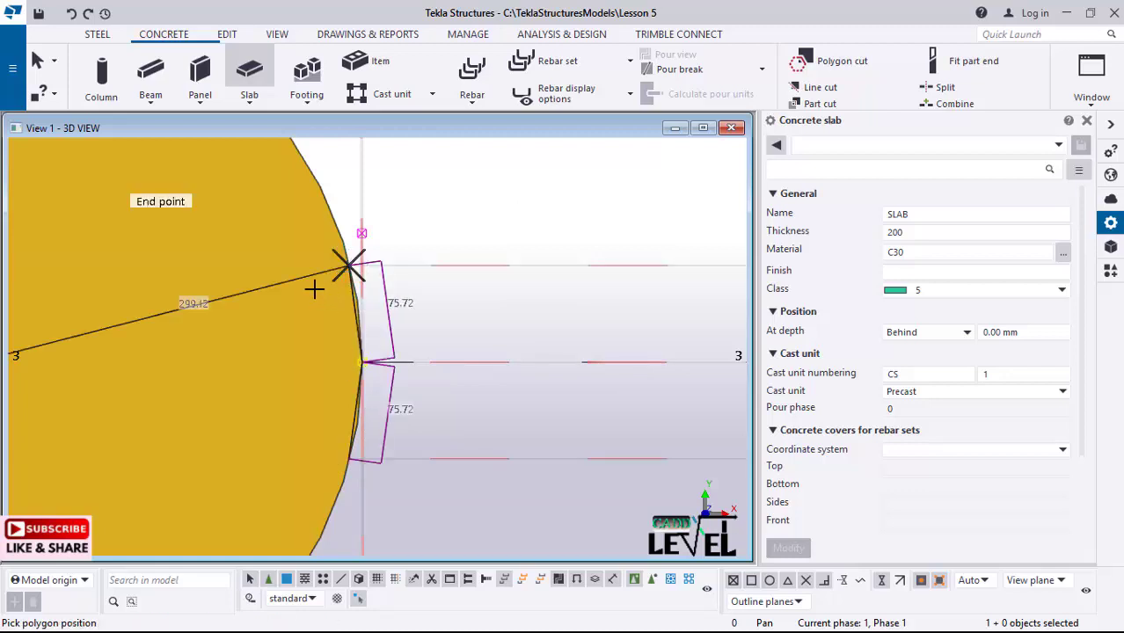
{"action": "scroll", "coordinate": [314, 290], "scroll_direction": "down", "scroll_amount": 2}
{"action": "scroll", "coordinate": [311, 289], "scroll_direction": "down", "scroll_amount": 3}
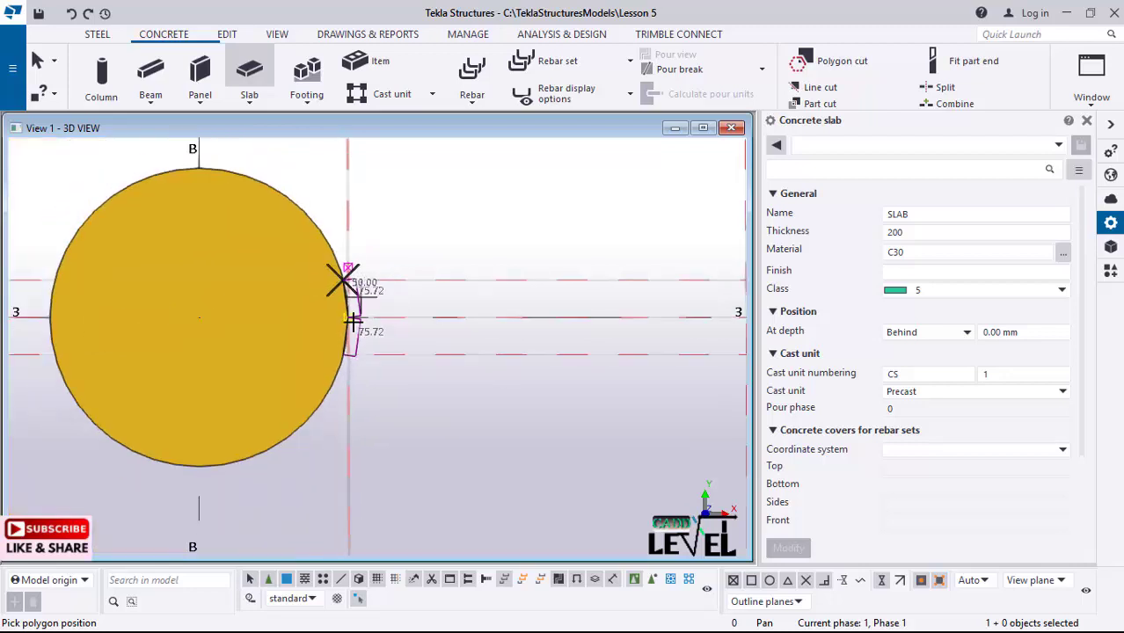
{"action": "left_click", "coordinate": [679, 283]}
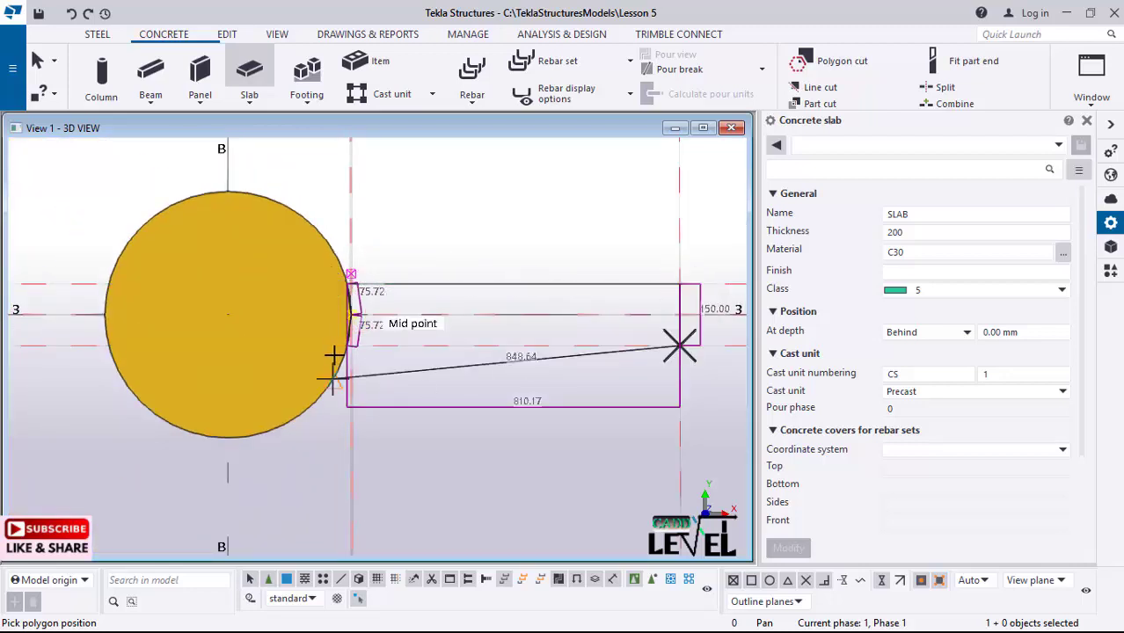
{"action": "scroll", "coordinate": [346, 351], "scroll_direction": "up", "scroll_amount": 3}
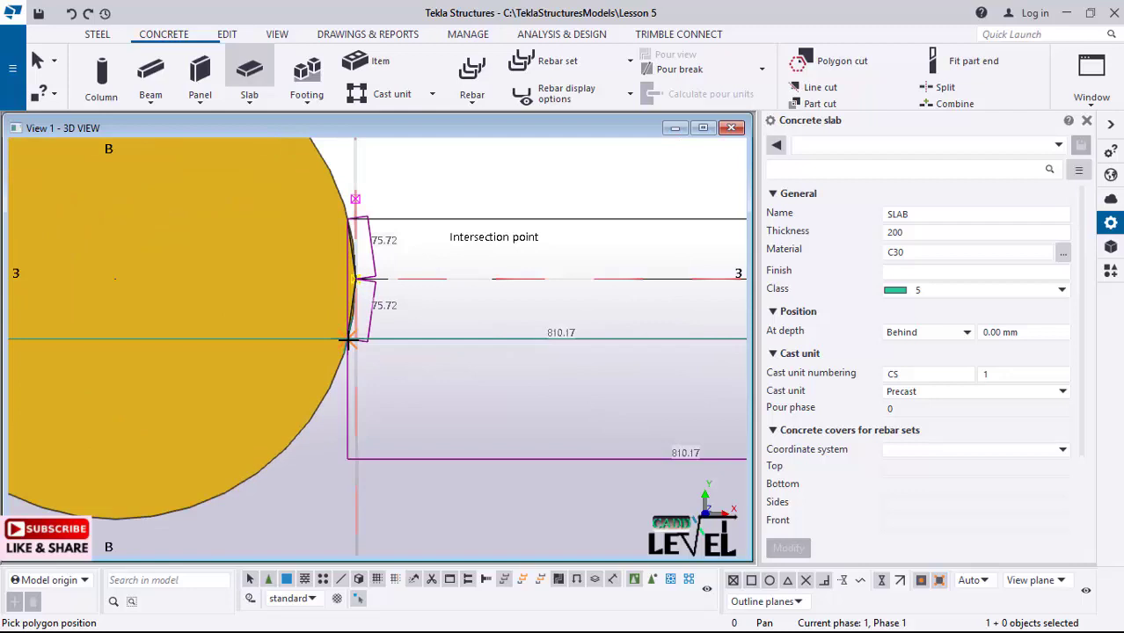
{"action": "middle_click", "coordinate": [391, 385]}
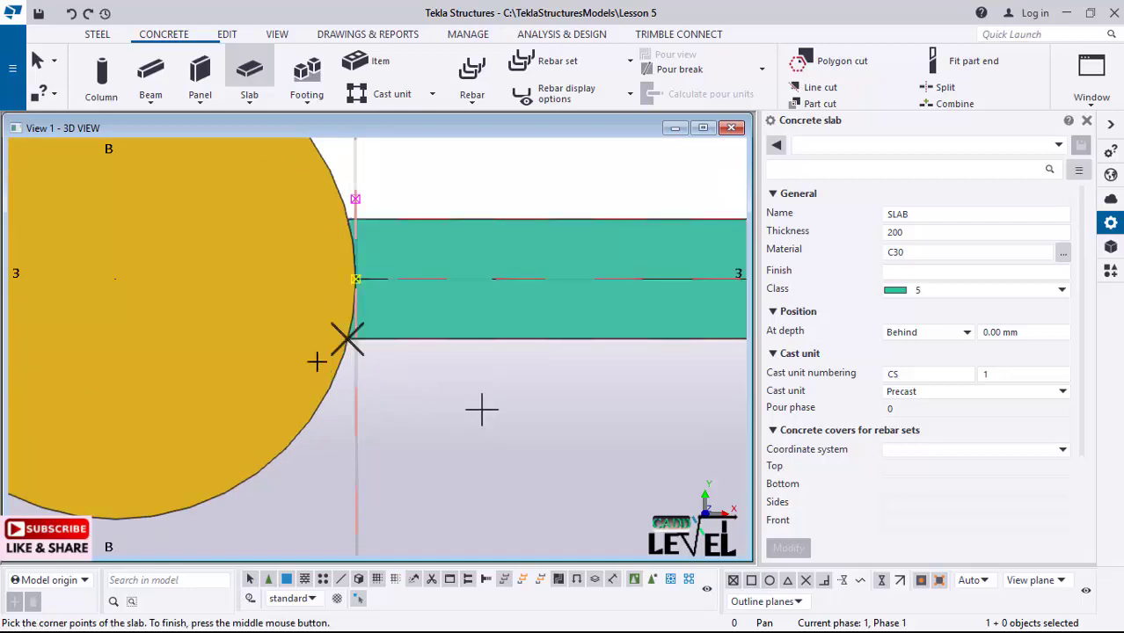
{"action": "scroll", "coordinate": [388, 391], "scroll_direction": "down", "scroll_amount": 4}
{"action": "scroll", "coordinate": [572, 364], "scroll_direction": "up", "scroll_amount": 2}
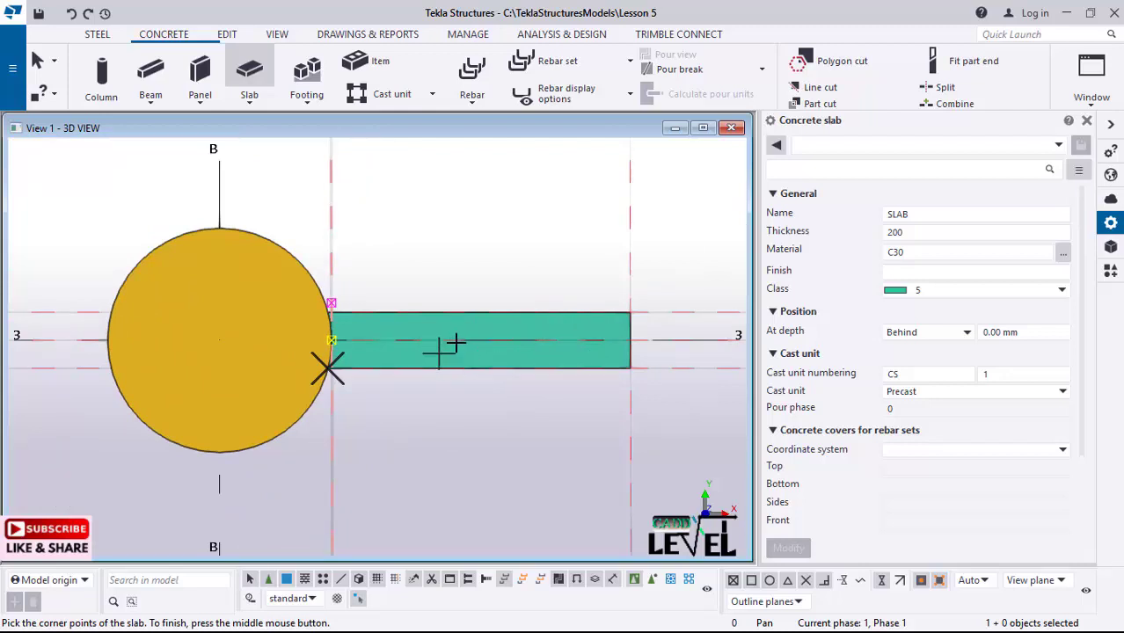
{"action": "scroll", "coordinate": [518, 285], "scroll_direction": "up", "scroll_amount": 2}
{"action": "scroll", "coordinate": [474, 360], "scroll_direction": "down", "scroll_amount": 3}
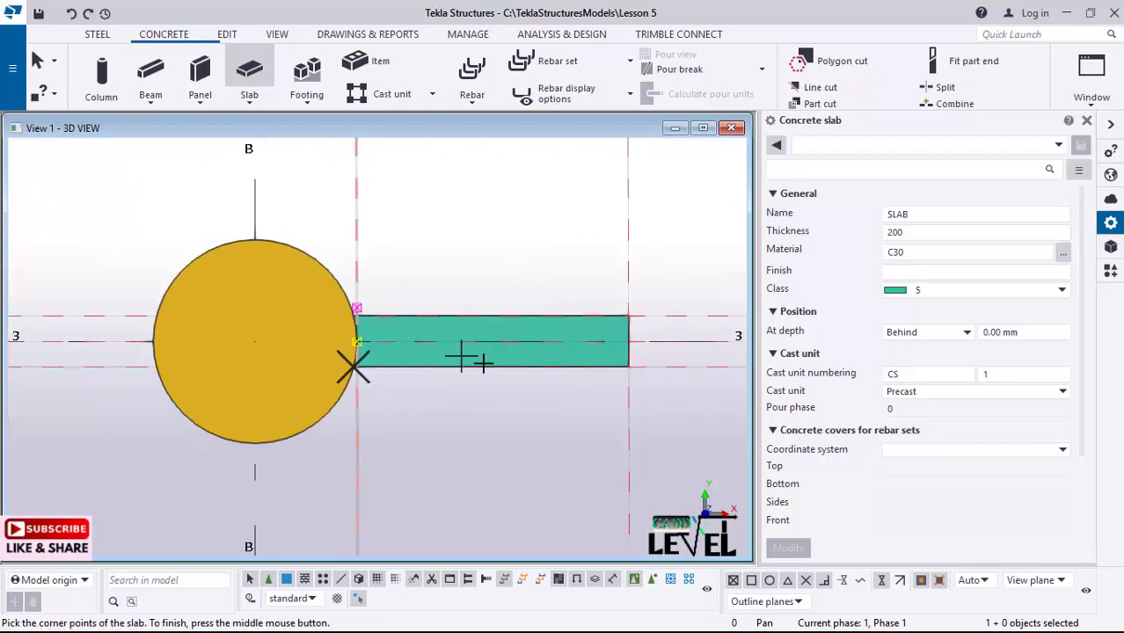
{"action": "key", "text": "Escape"}
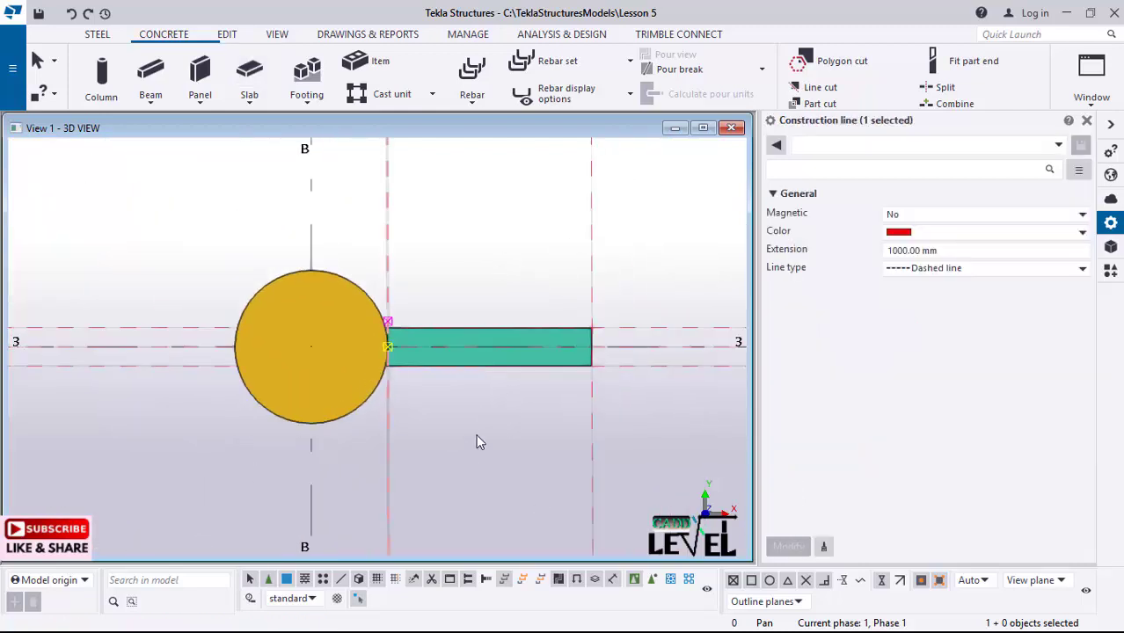
{"action": "scroll", "coordinate": [604, 360], "scroll_direction": "up", "scroll_amount": 1}
{"action": "scroll", "coordinate": [603, 360], "scroll_direction": "up", "scroll_amount": 1}
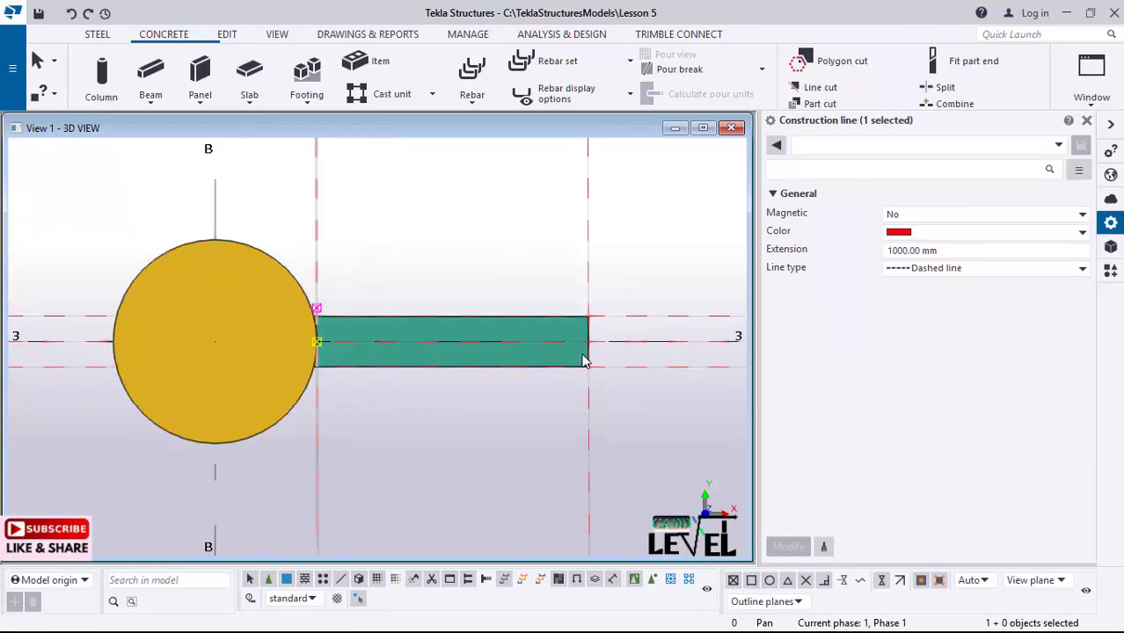
{"action": "key", "text": "ctrl+p"}
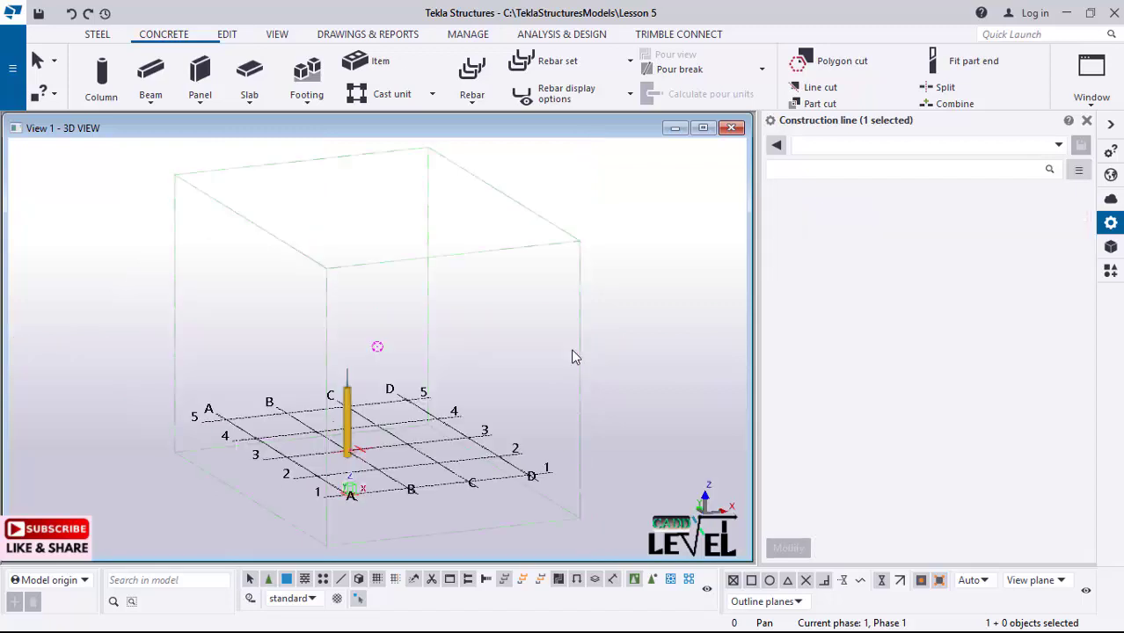
{"action": "scroll", "coordinate": [349, 476], "scroll_direction": "up", "scroll_amount": 5}
{"action": "scroll", "coordinate": [349, 475], "scroll_direction": "up", "scroll_amount": 10}
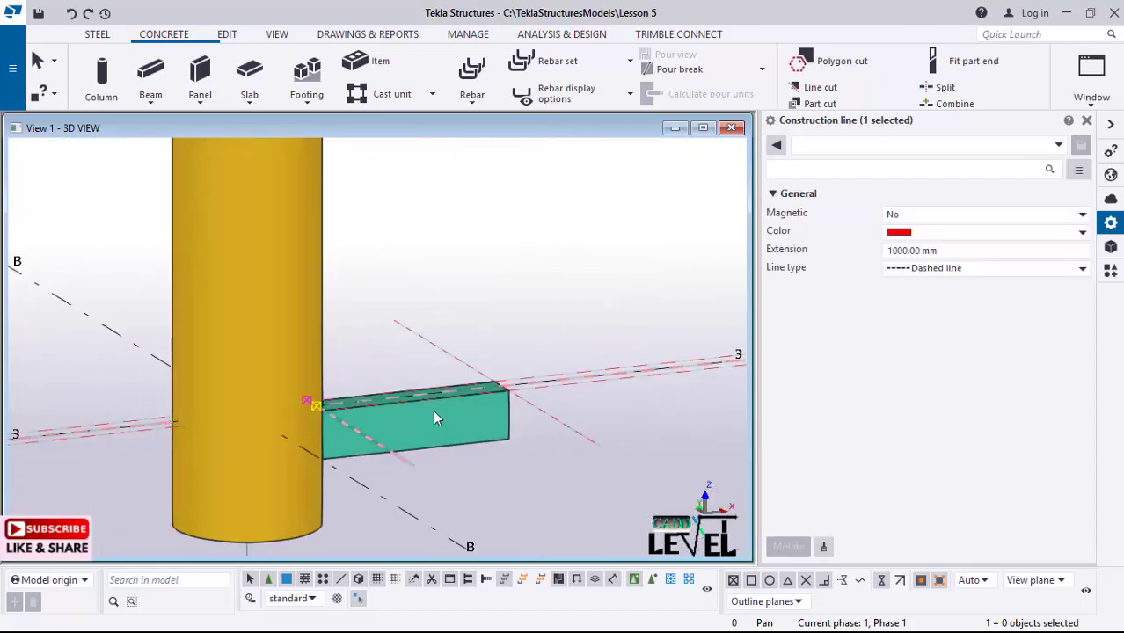
{"action": "scroll", "coordinate": [300, 402], "scroll_direction": "down", "scroll_amount": 2}
{"action": "scroll", "coordinate": [443, 403], "scroll_direction": "down", "scroll_amount": 1}
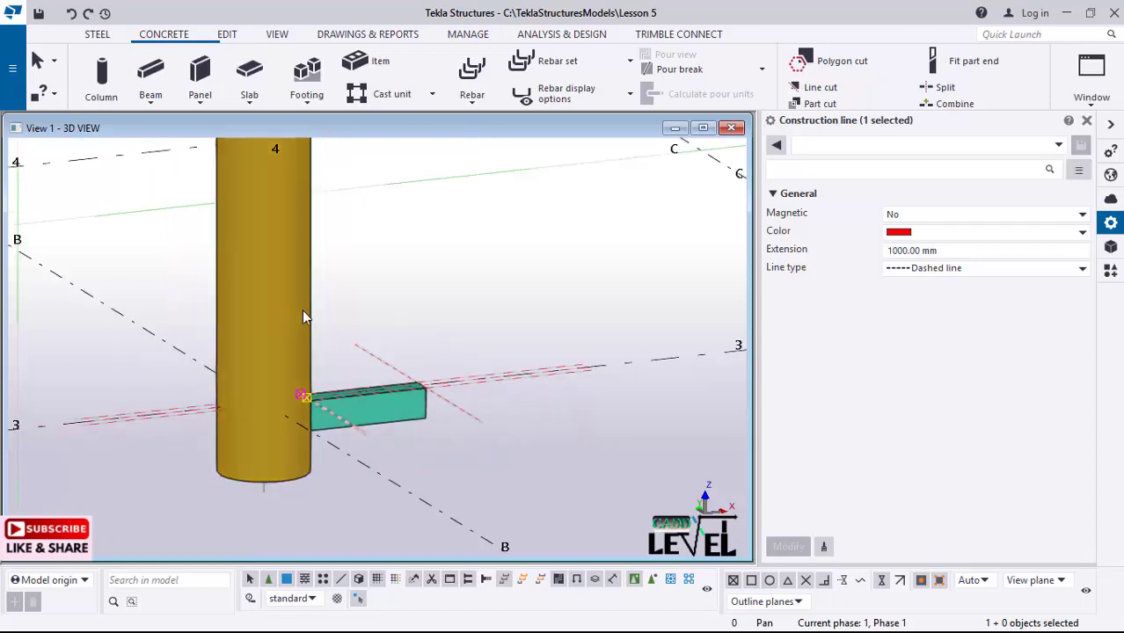
{"action": "key", "text": "ctrl+p"}
{"action": "scroll", "coordinate": [277, 348], "scroll_direction": "up", "scroll_amount": 3}
{"action": "scroll", "coordinate": [384, 365], "scroll_direction": "up", "scroll_amount": 5}
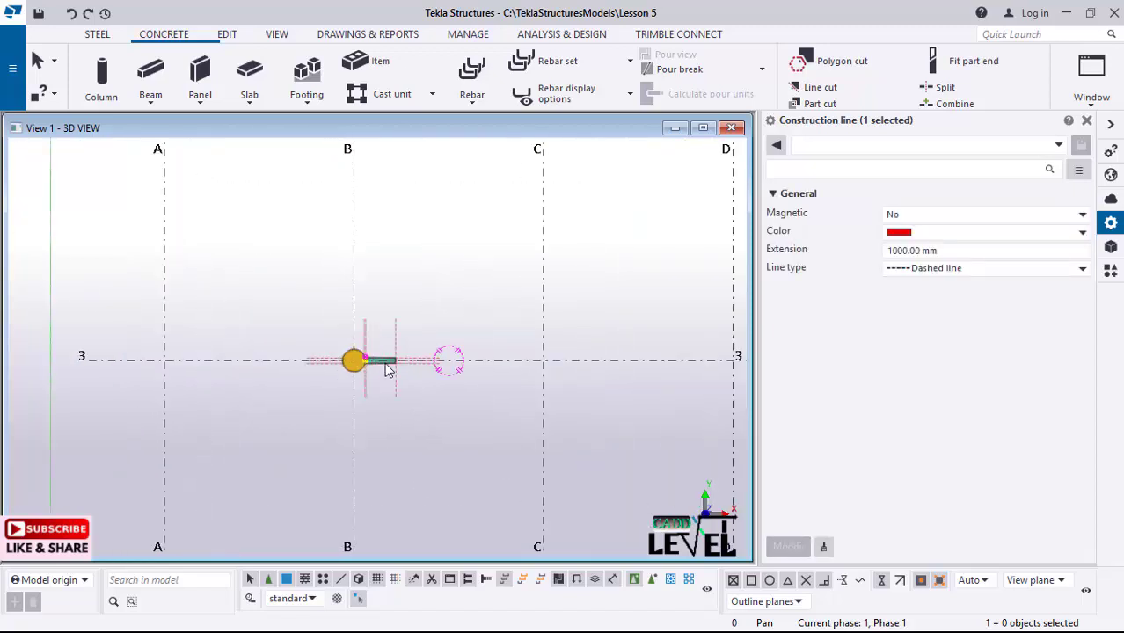
{"action": "scroll", "coordinate": [448, 375], "scroll_direction": "up", "scroll_amount": 2}
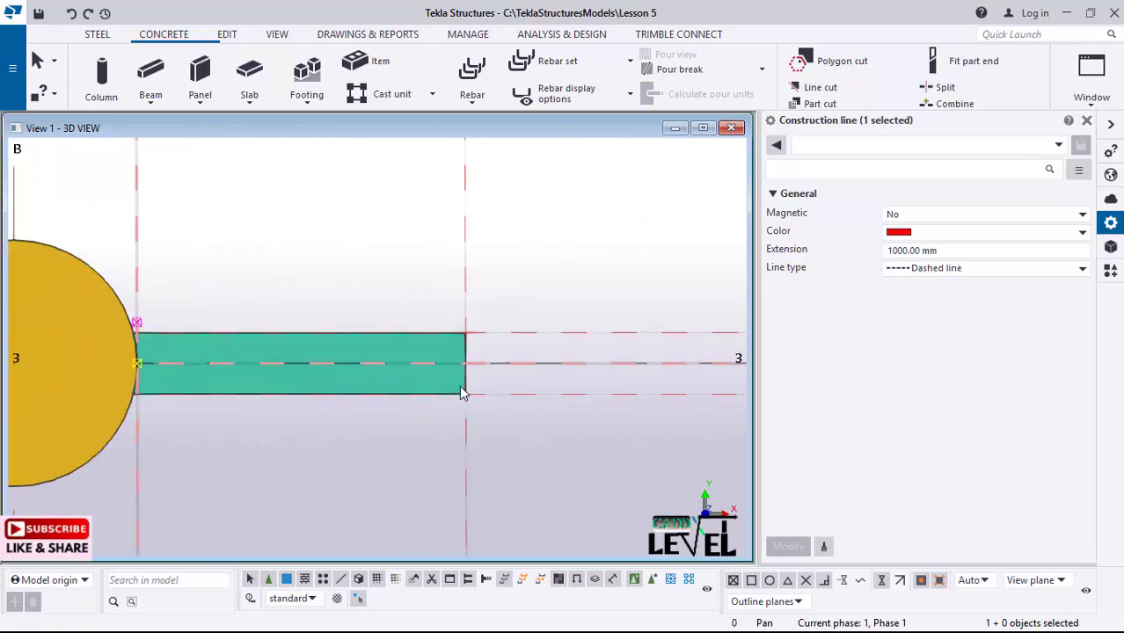
- Change the new concrete slab's thickness from 200 to 60 and apply it
{"action": "left_click", "coordinate": [357, 401]}
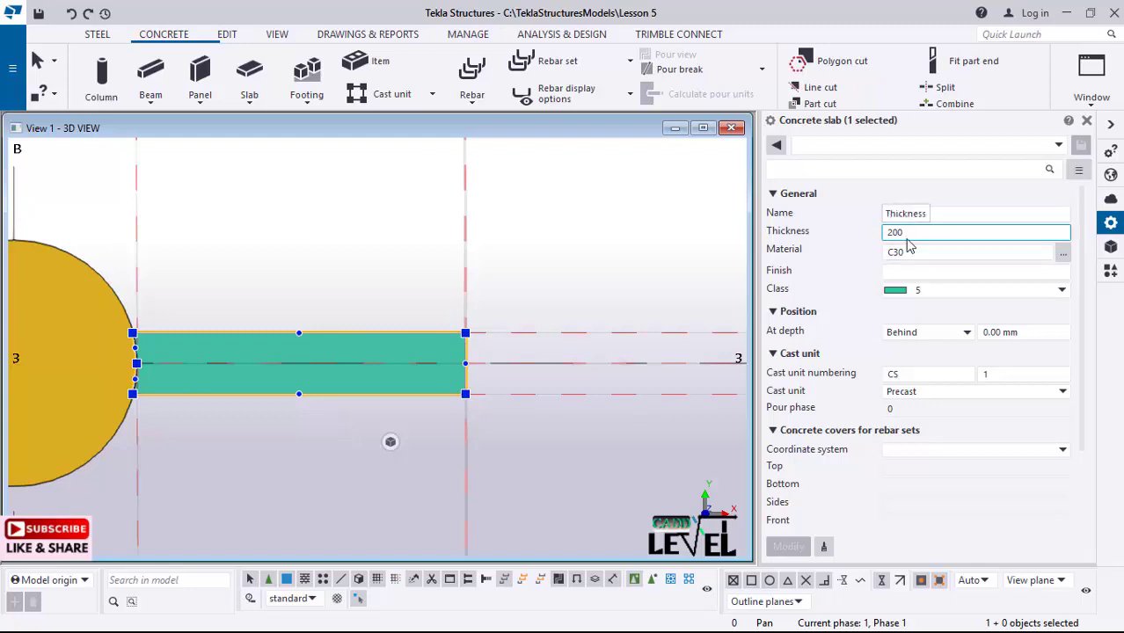
{"action": "left_click", "coordinate": [911, 234]}
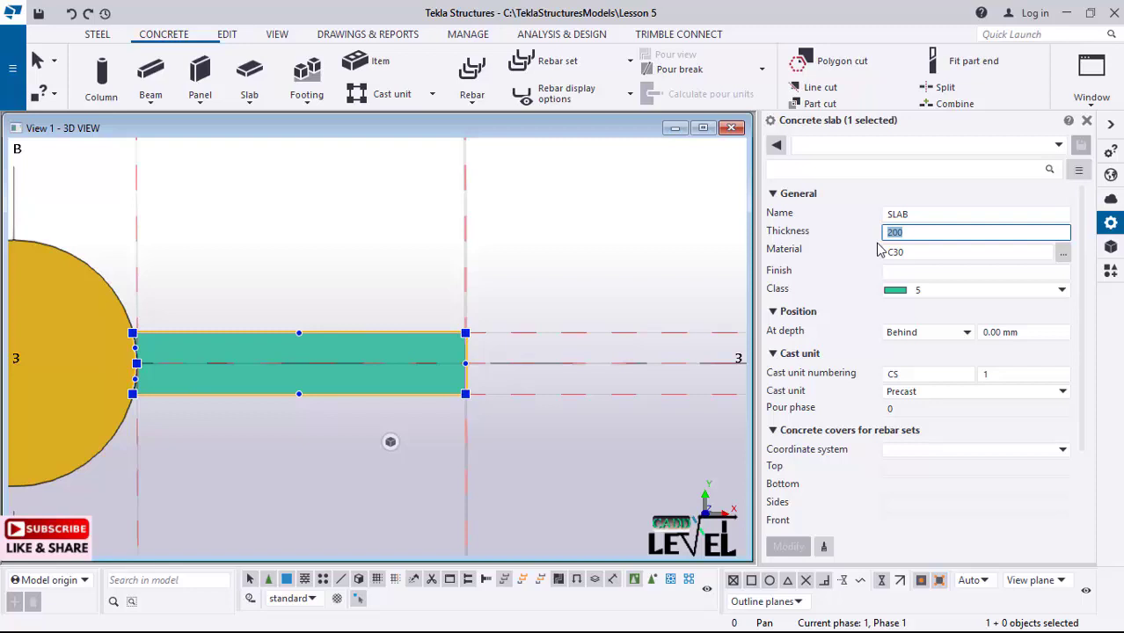
{"action": "type", "text": "60"}
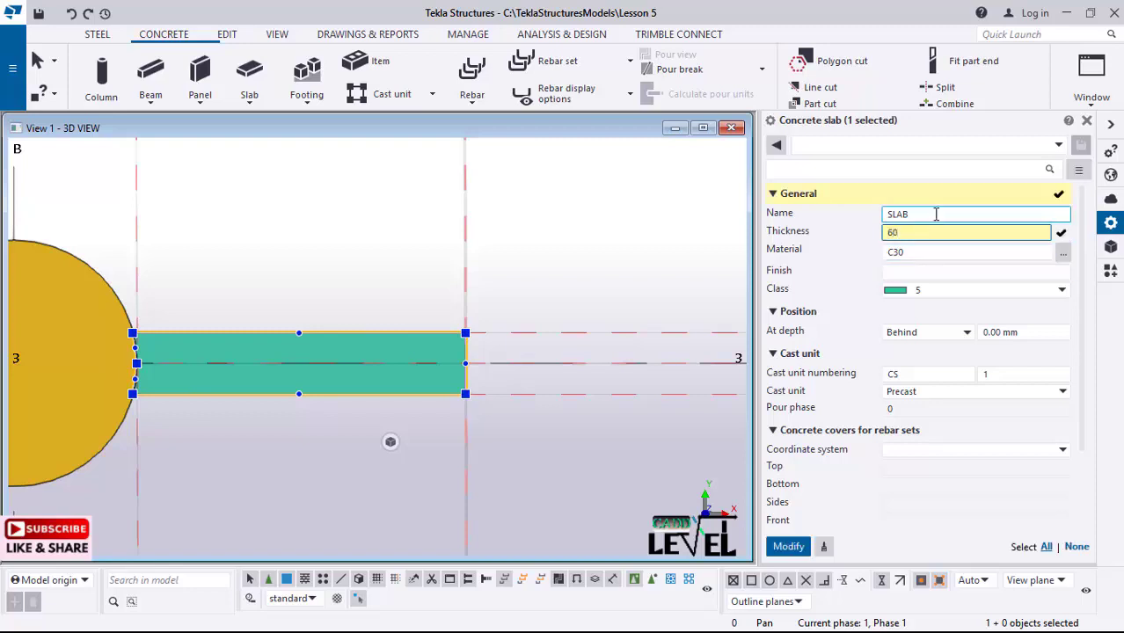
{"action": "left_click", "coordinate": [788, 547]}
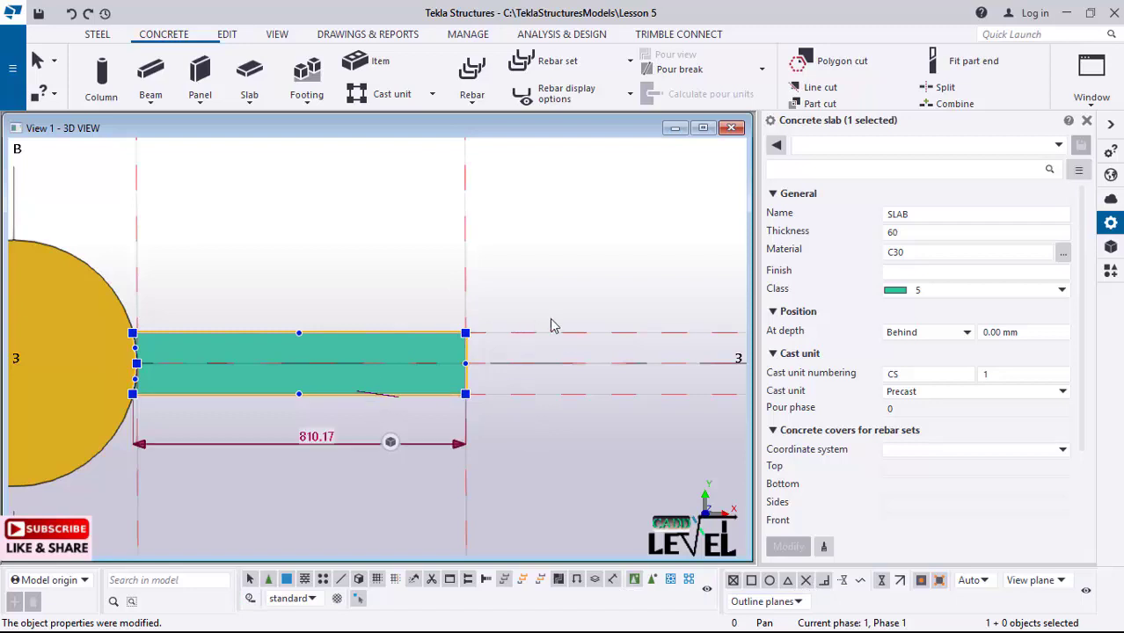
{"action": "scroll", "coordinate": [572, 346], "scroll_direction": "down", "scroll_amount": 4}
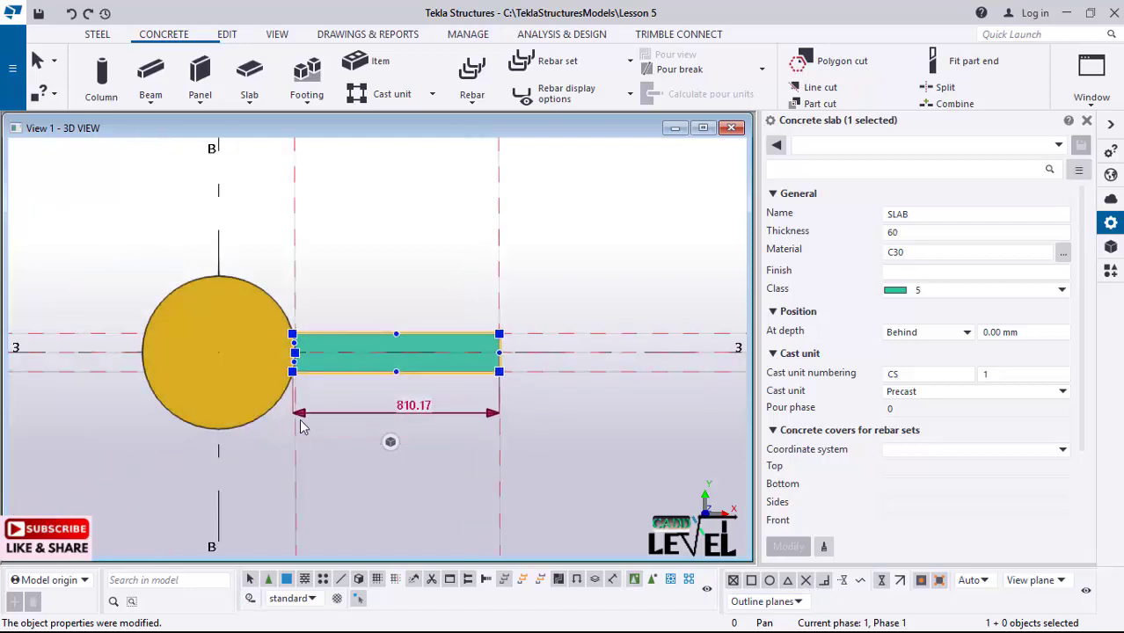
{"action": "scroll", "coordinate": [298, 413], "scroll_direction": "up", "scroll_amount": 6}
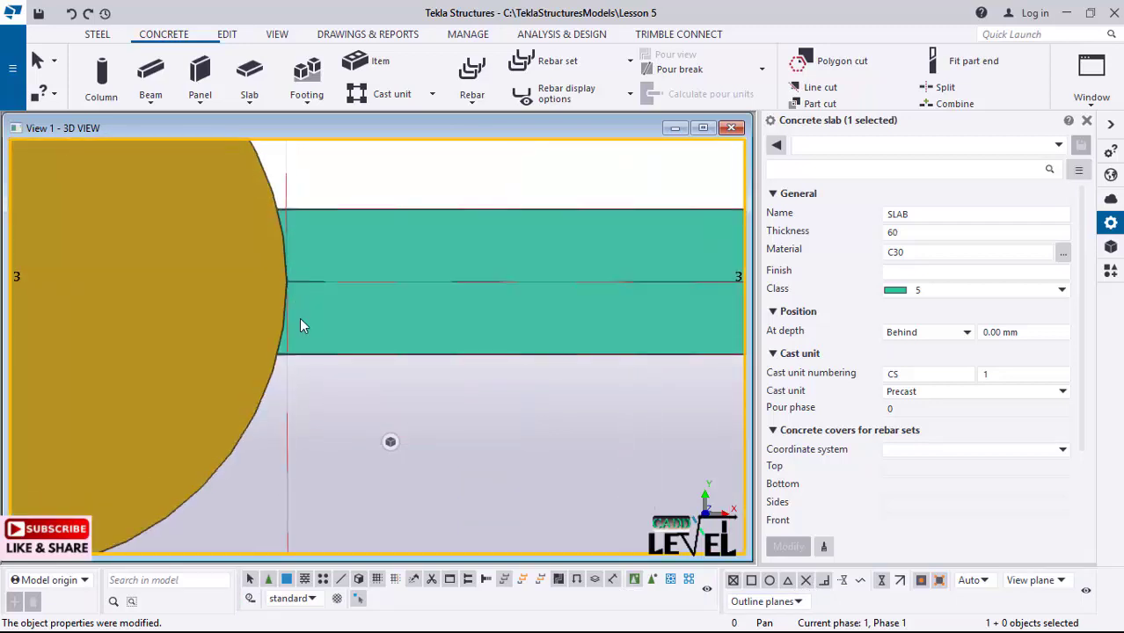
{"action": "scroll", "coordinate": [286, 365], "scroll_direction": "up", "scroll_amount": 4}
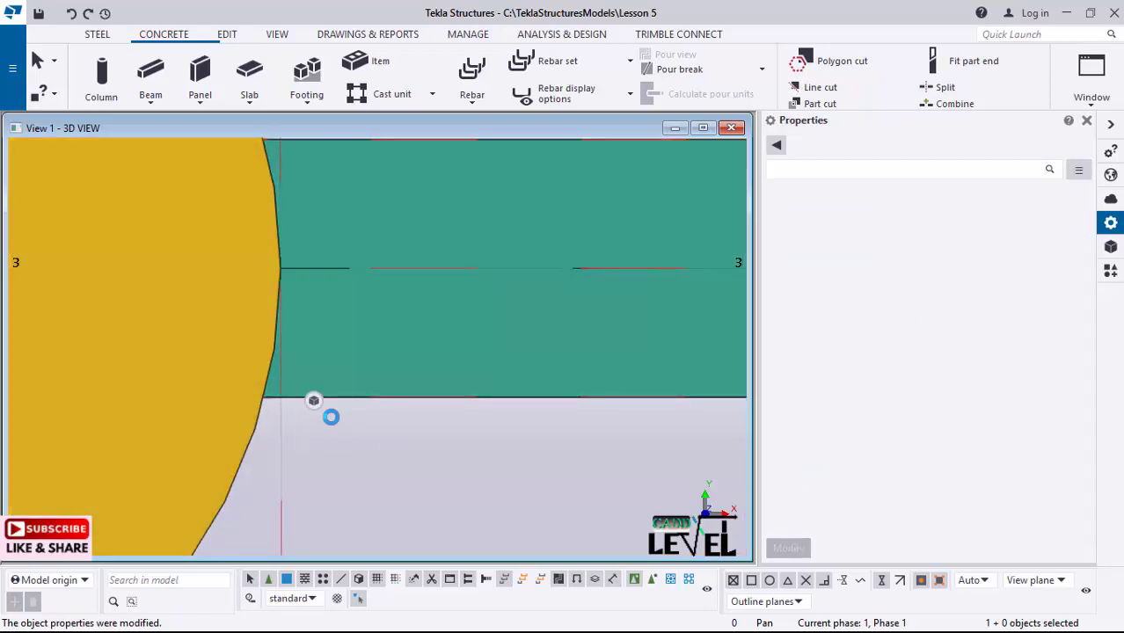
{"action": "scroll", "coordinate": [328, 415], "scroll_direction": "down", "scroll_amount": 1}
{"action": "scroll", "coordinate": [321, 440], "scroll_direction": "down", "scroll_amount": 1}
{"action": "left_click", "coordinate": [292, 322]}
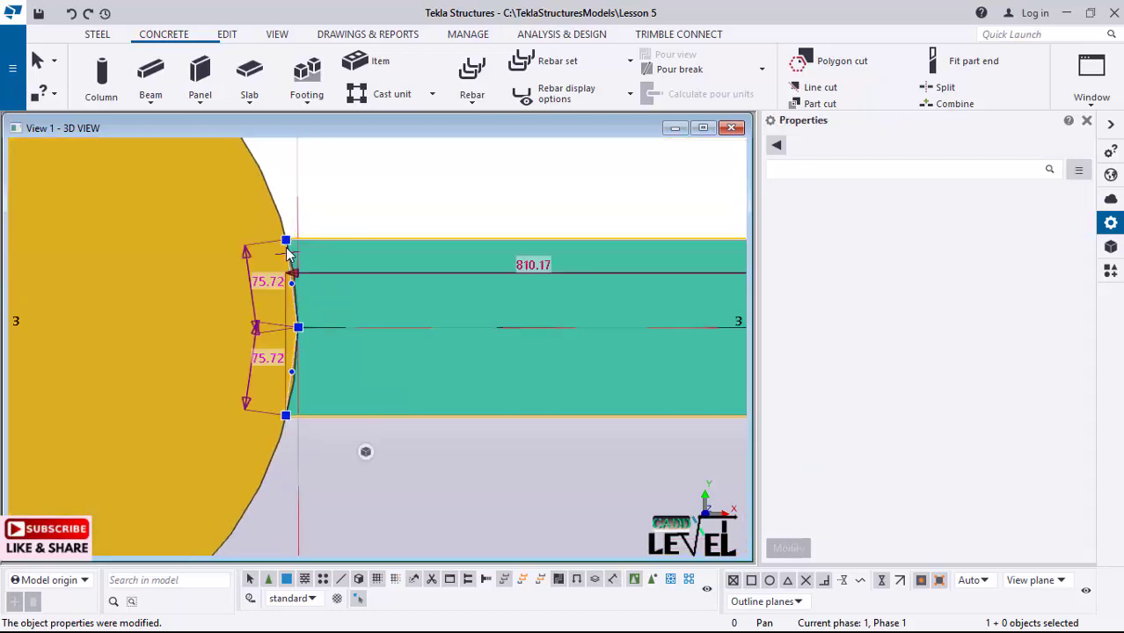
{"action": "scroll", "coordinate": [307, 345], "scroll_direction": "up", "scroll_amount": 2}
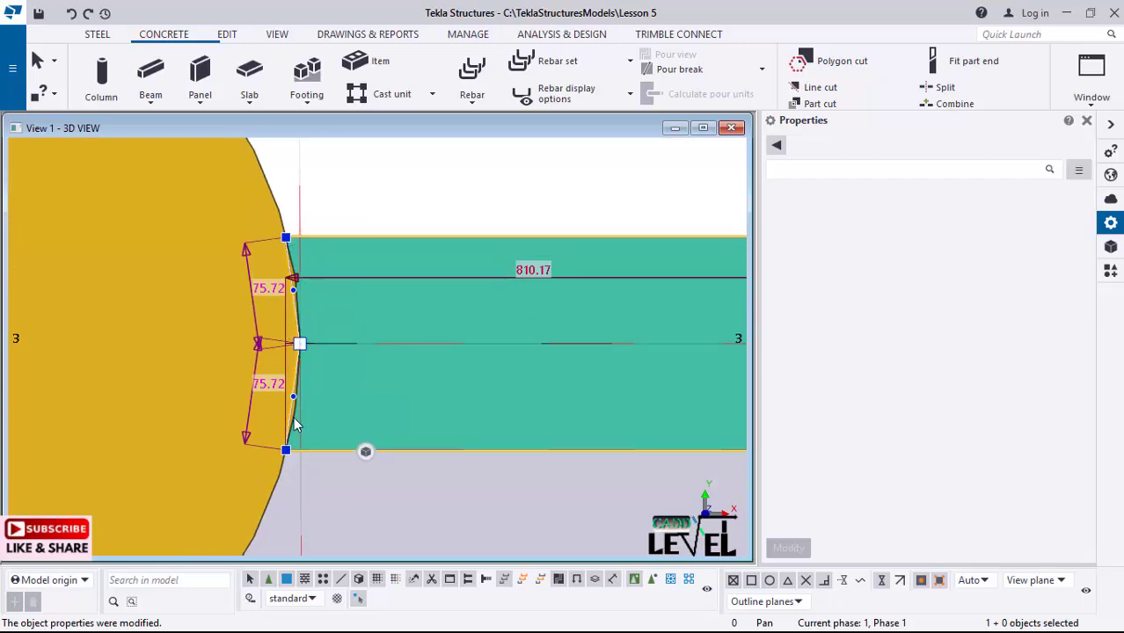
{"action": "scroll", "coordinate": [297, 419], "scroll_direction": "up", "scroll_amount": 1}
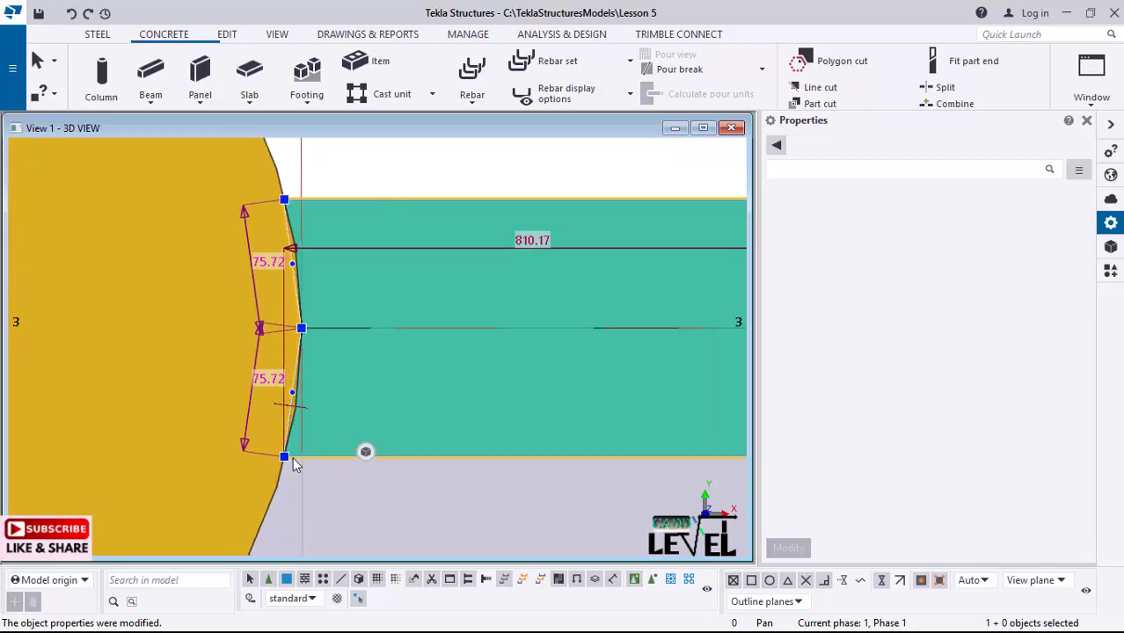
{"action": "left_click", "coordinate": [281, 484]}
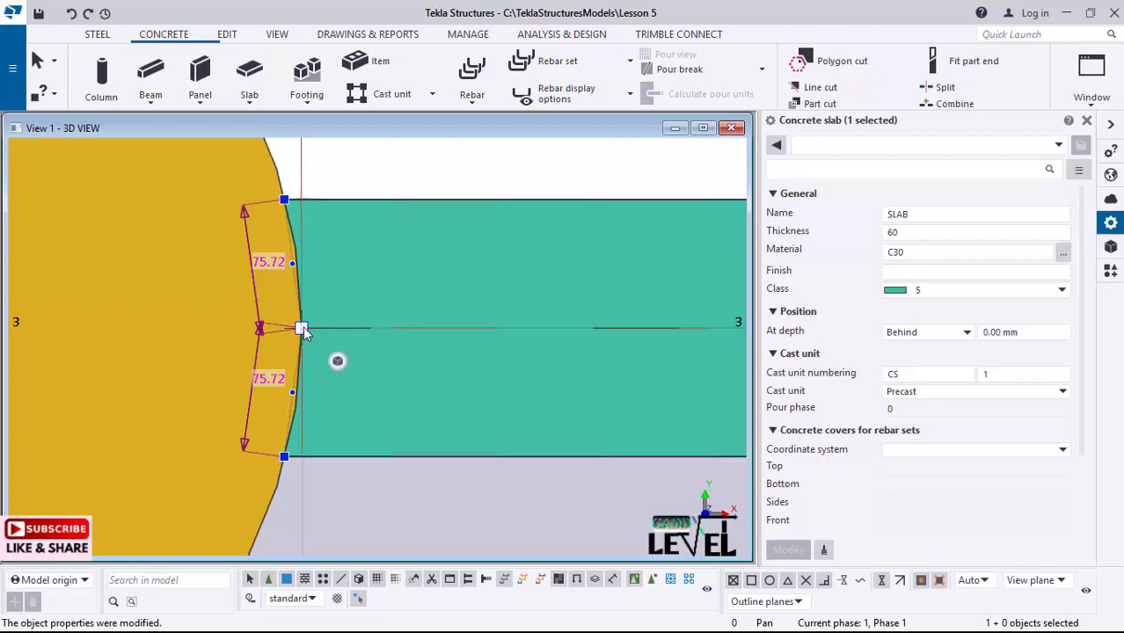
{"action": "scroll", "coordinate": [301, 328], "scroll_direction": "up", "scroll_amount": 2}
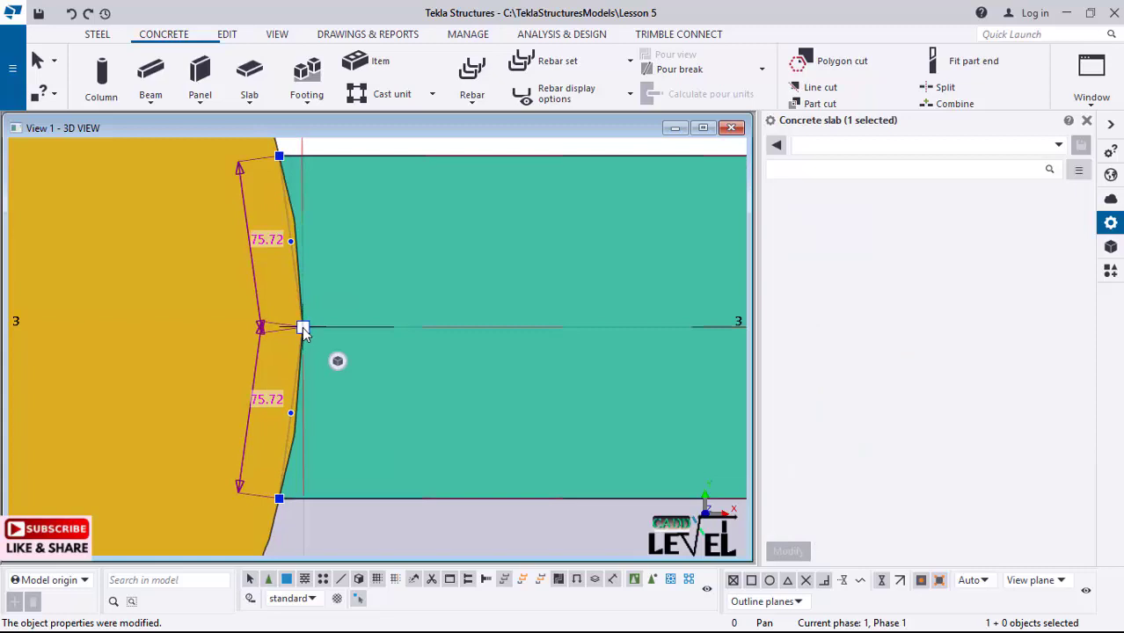
- Set the middle corner chamfer of the slab end to Arc point
{"action": "left_click", "coordinate": [322, 360]}
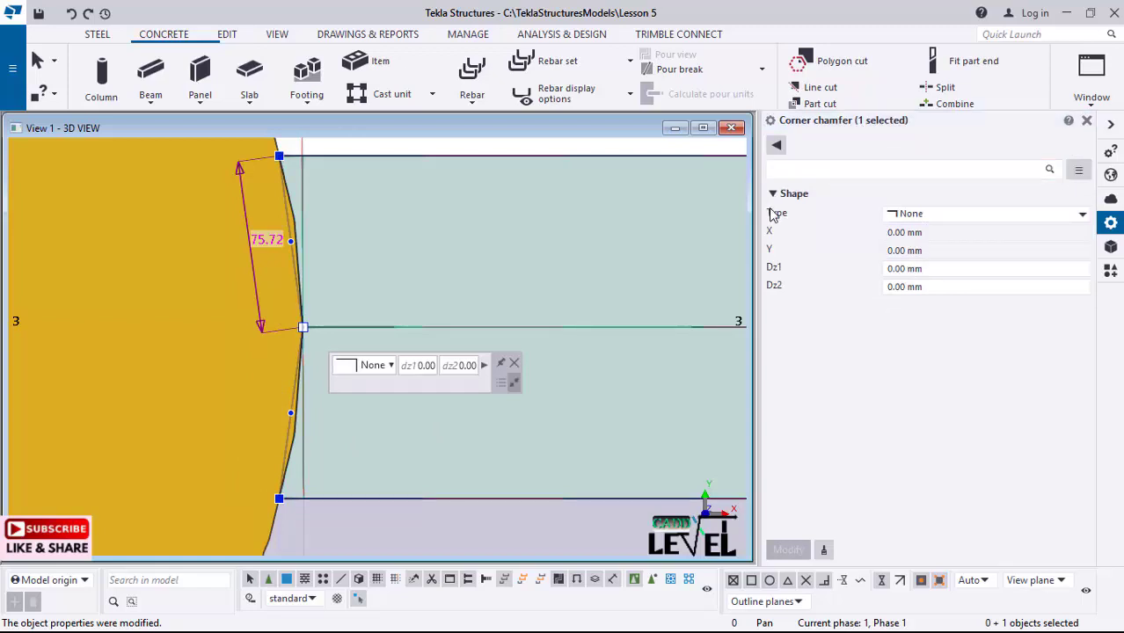
{"action": "left_click", "coordinate": [1005, 229]}
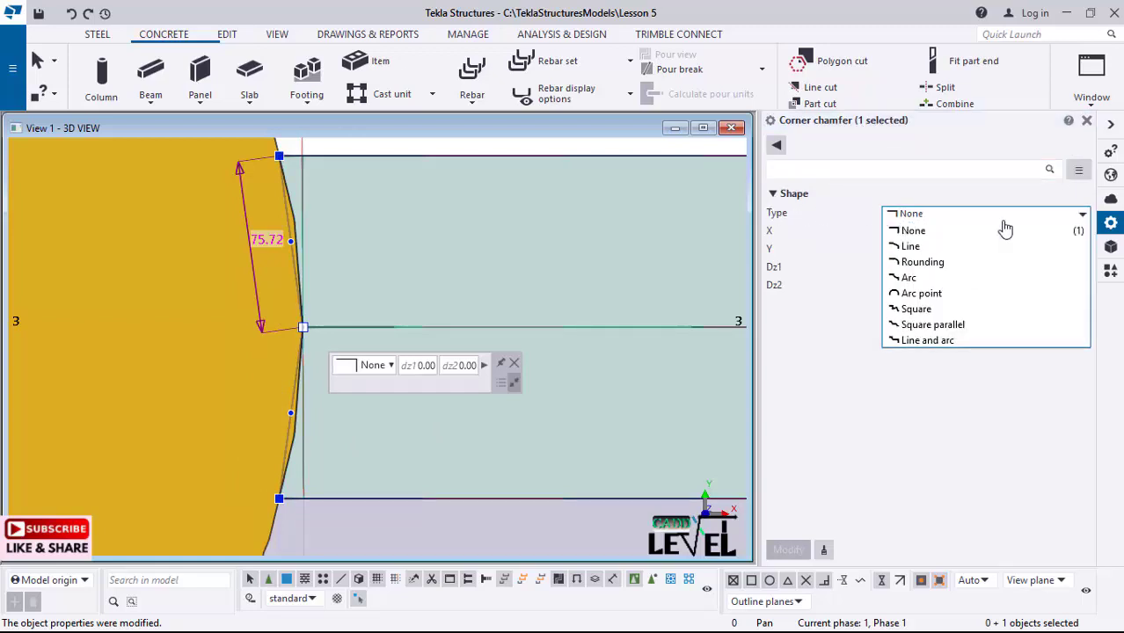
{"action": "left_click", "coordinate": [923, 294]}
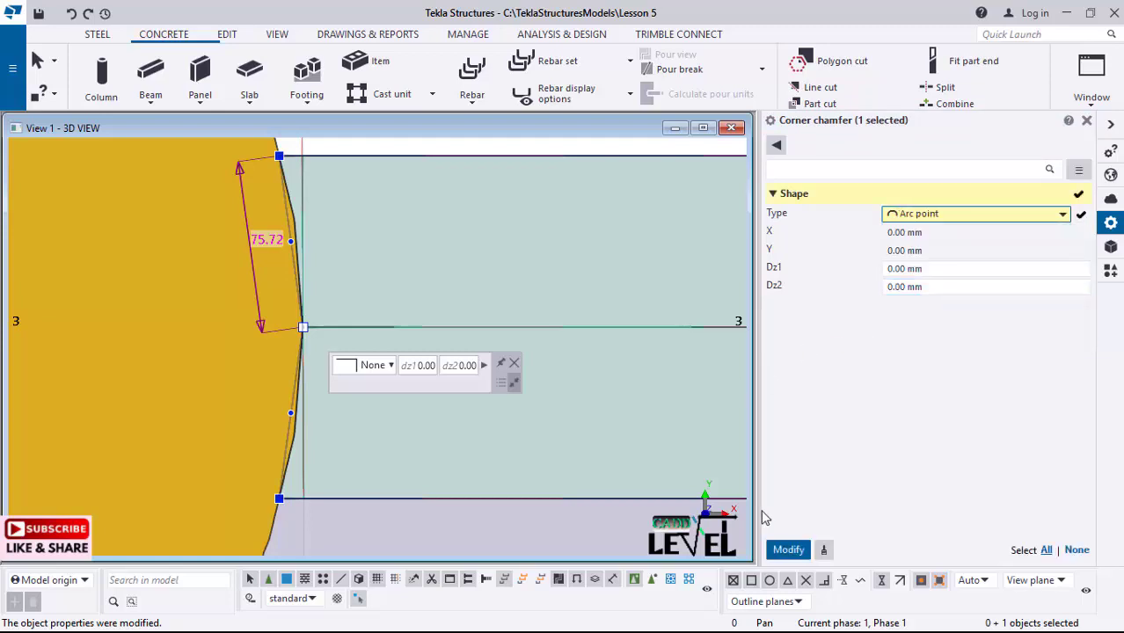
{"action": "left_click", "coordinate": [787, 550]}
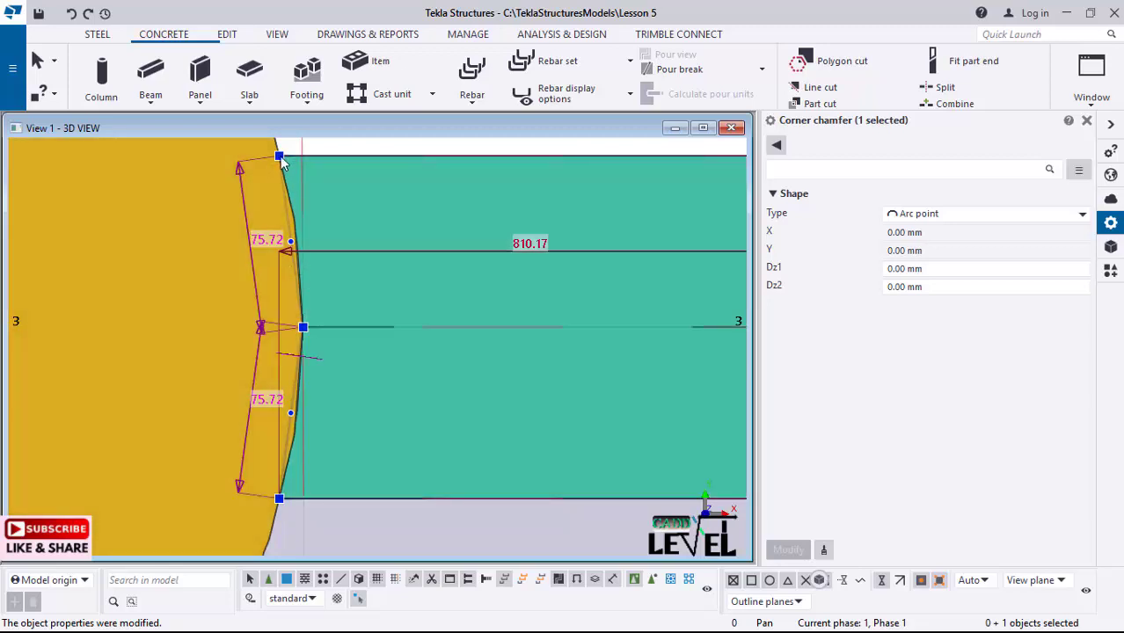
{"action": "scroll", "coordinate": [313, 381], "scroll_direction": "up", "scroll_amount": 1}
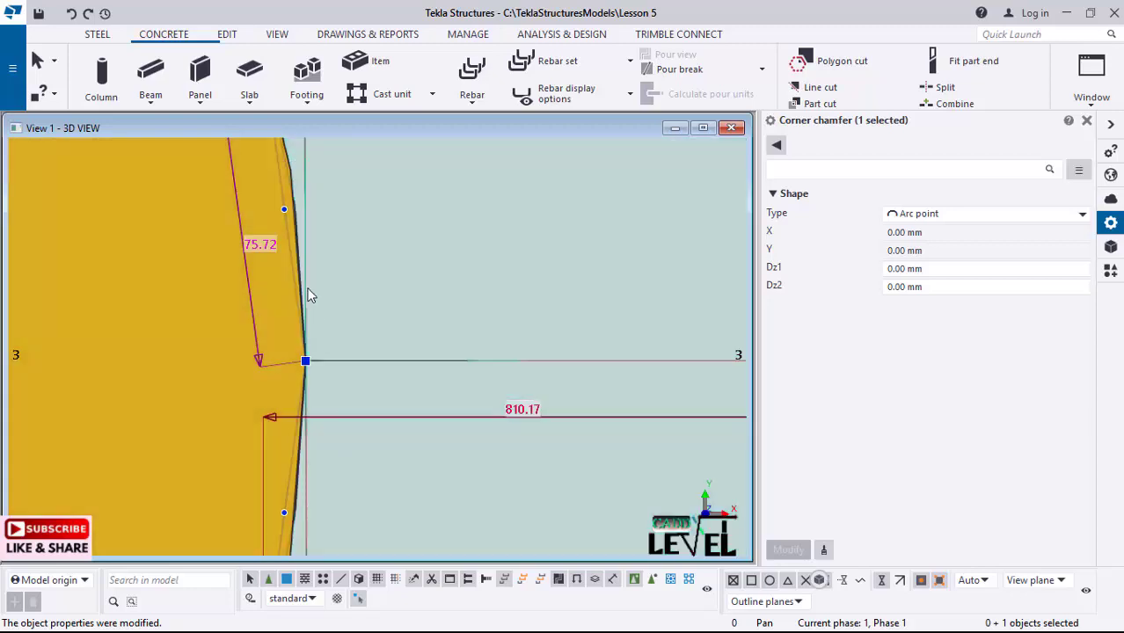
{"action": "scroll", "coordinate": [283, 267], "scroll_direction": "down", "scroll_amount": 3}
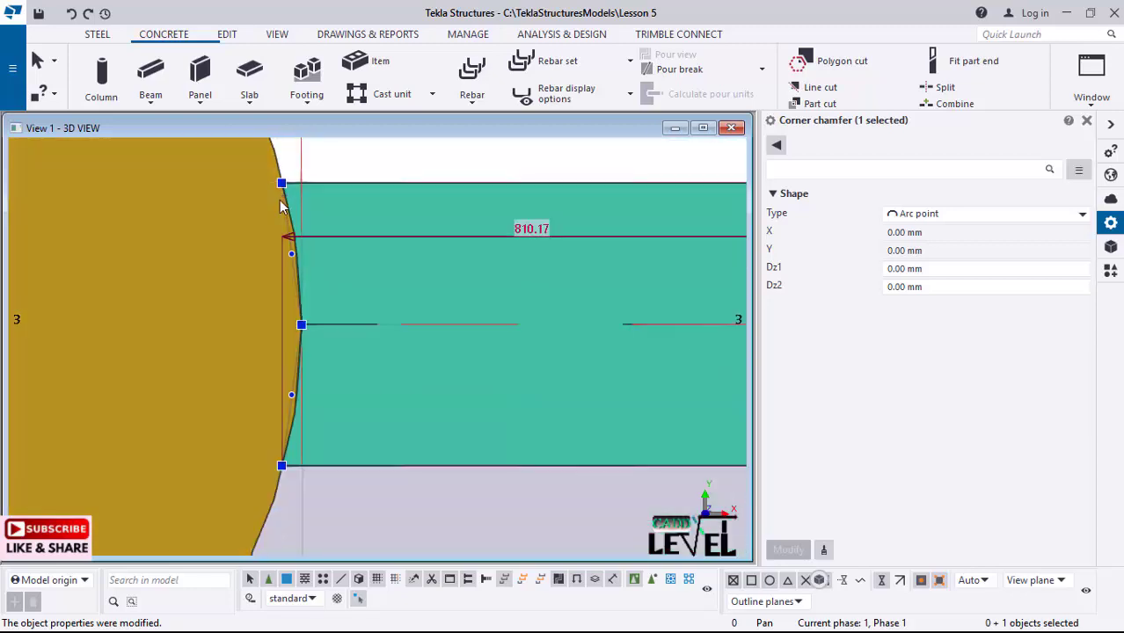
- Set the top corner chamfer of the slab end to Arc point as well
{"action": "left_click", "coordinate": [281, 185]}
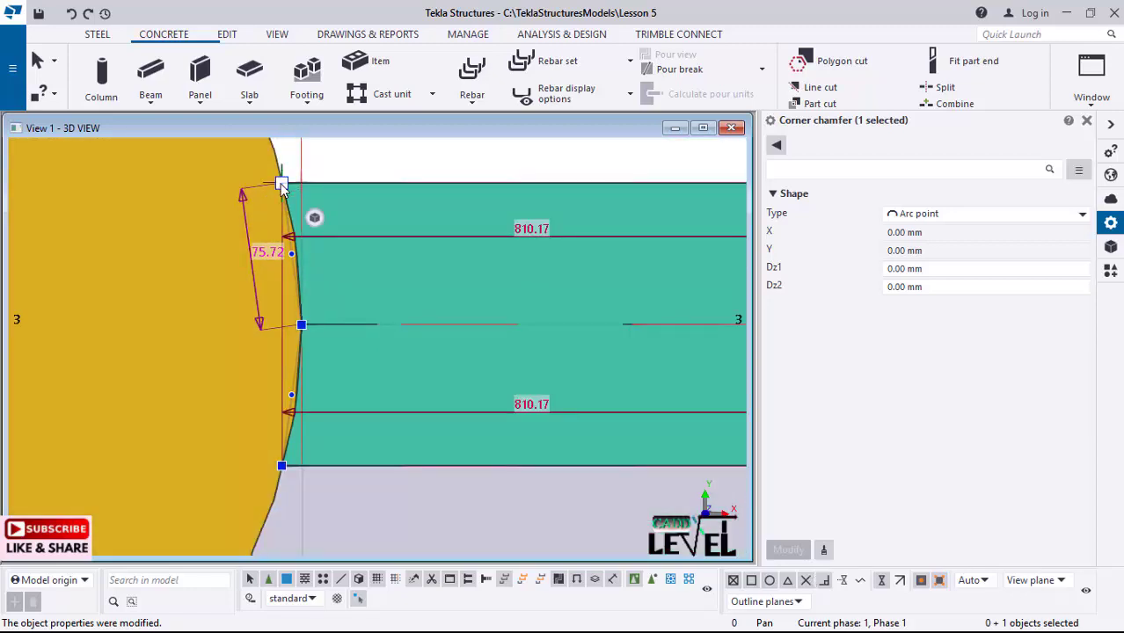
{"action": "left_click", "coordinate": [1075, 216]}
{"action": "left_click", "coordinate": [974, 280]}
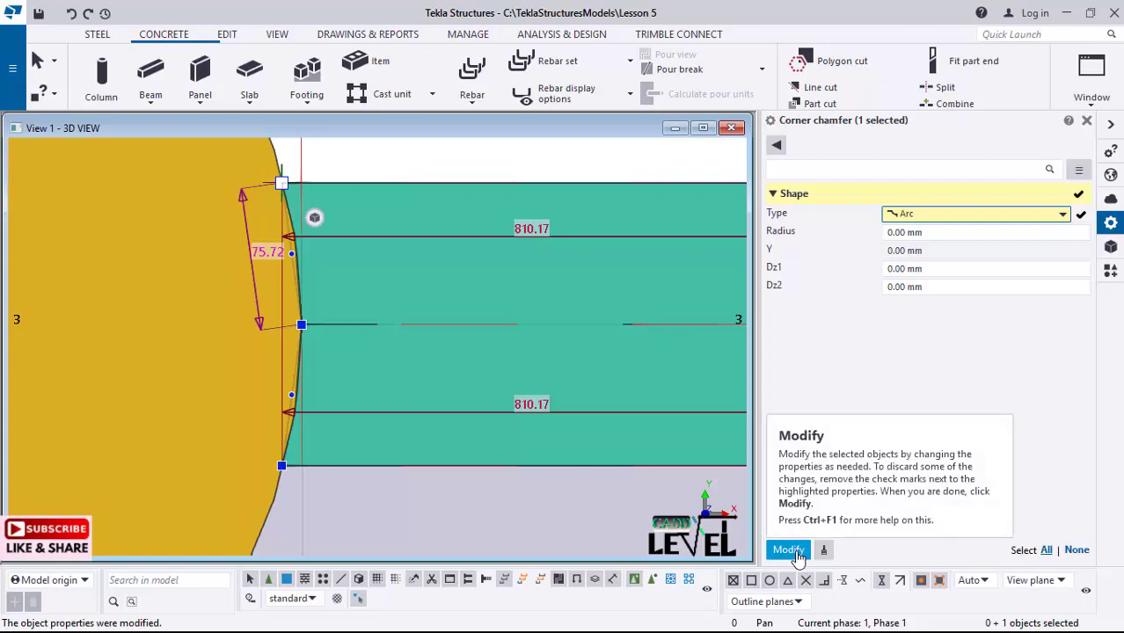
{"action": "left_click", "coordinate": [1061, 216]}
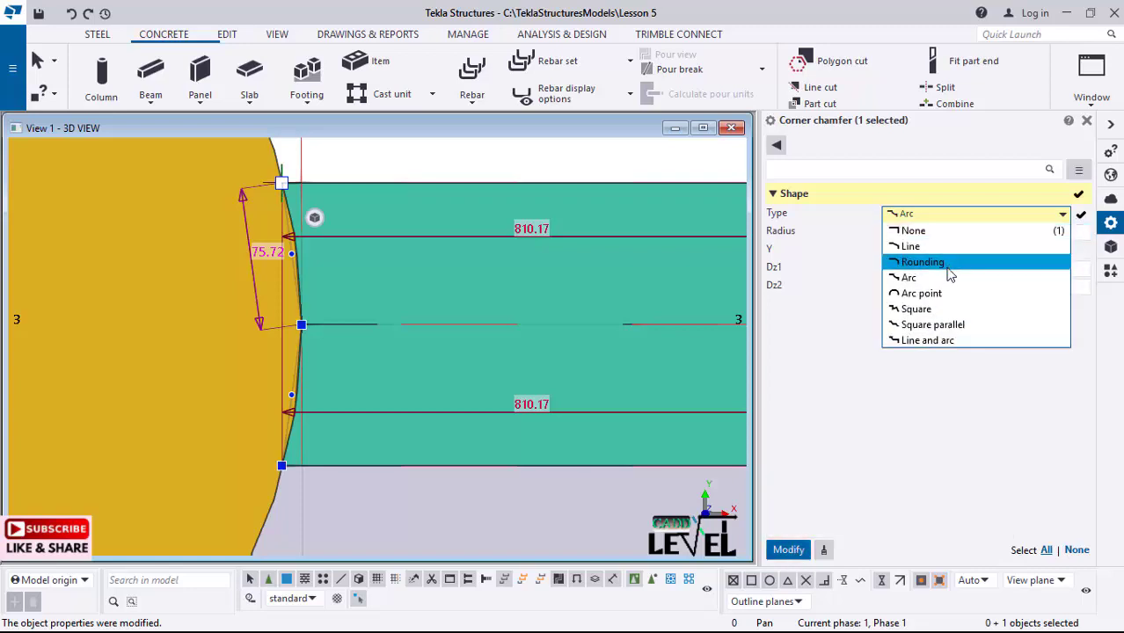
{"action": "left_click", "coordinate": [941, 295]}
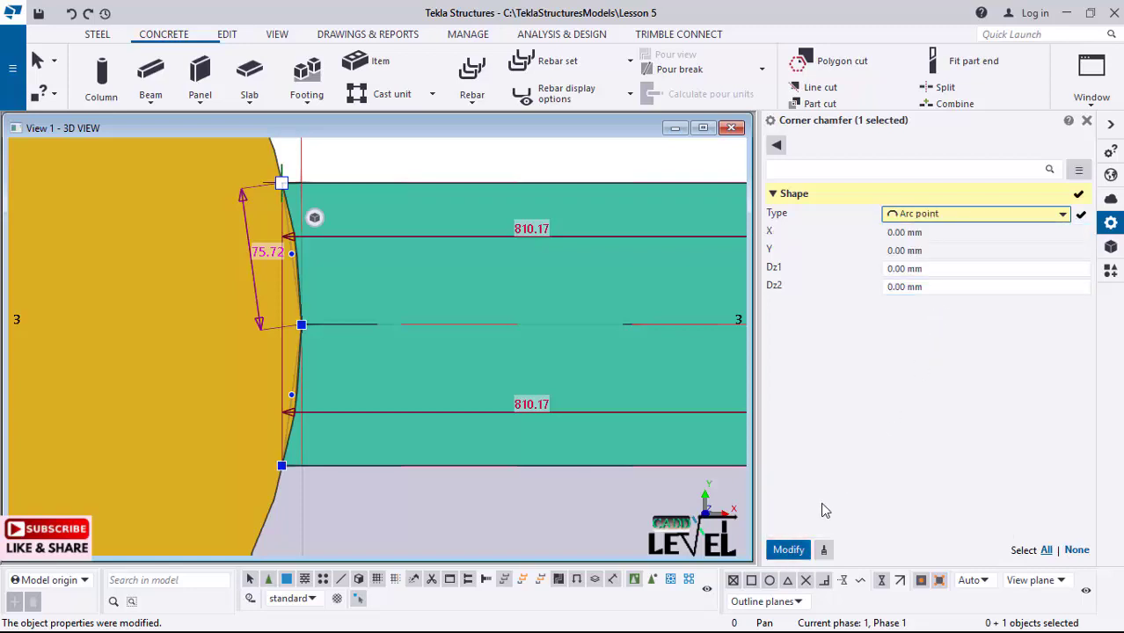
{"action": "left_click", "coordinate": [789, 549]}
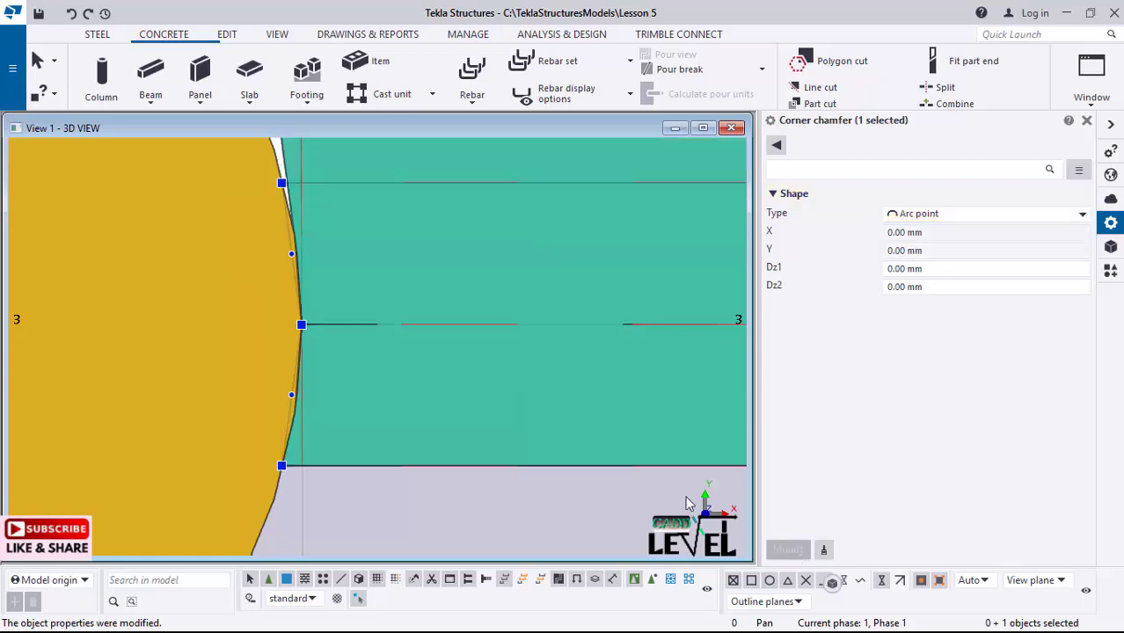
{"action": "scroll", "coordinate": [499, 394], "scroll_direction": "down", "scroll_amount": 3}
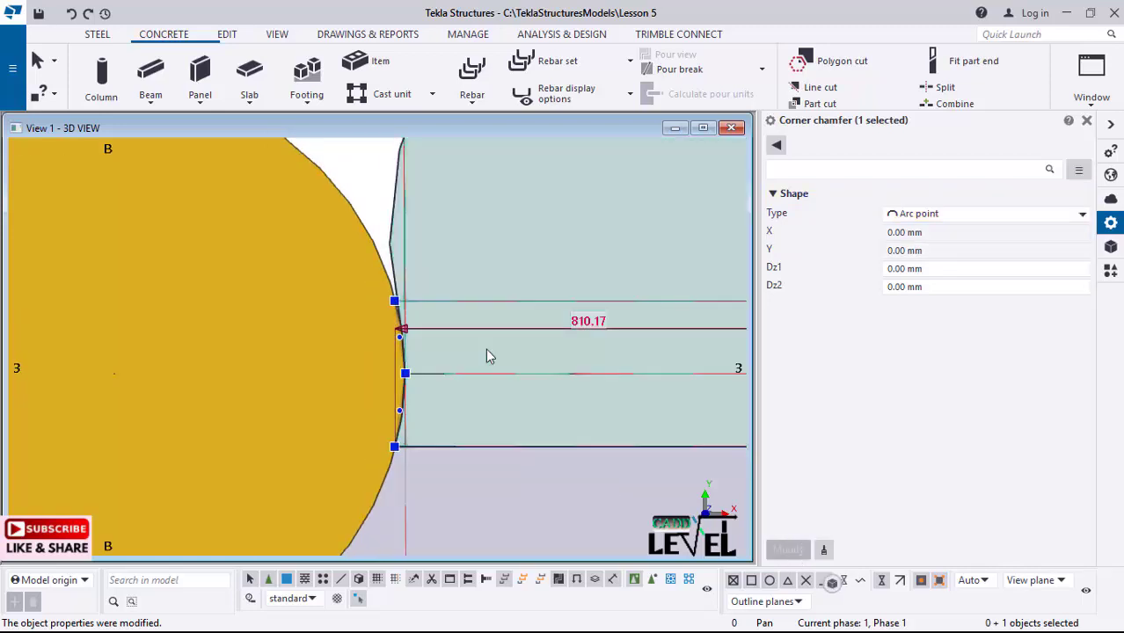
{"action": "scroll", "coordinate": [407, 380], "scroll_direction": "up", "scroll_amount": 2}
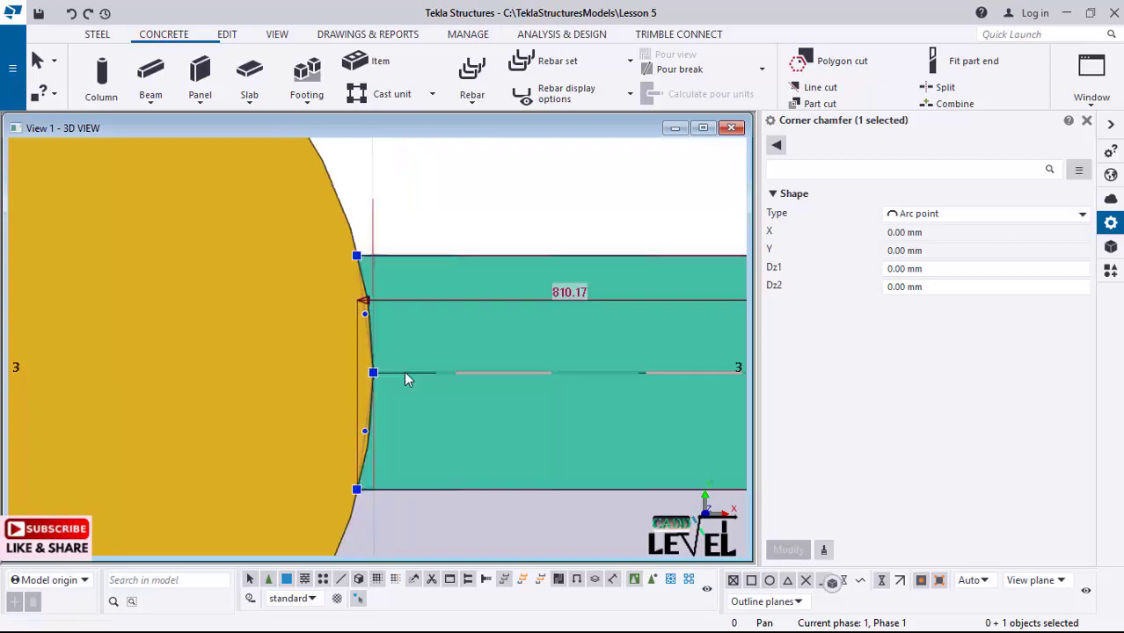
{"action": "scroll", "coordinate": [405, 378], "scroll_direction": "up", "scroll_amount": 1}
- Recheck that the middle chamfer keeps the Arc point type
{"action": "left_click", "coordinate": [365, 374]}
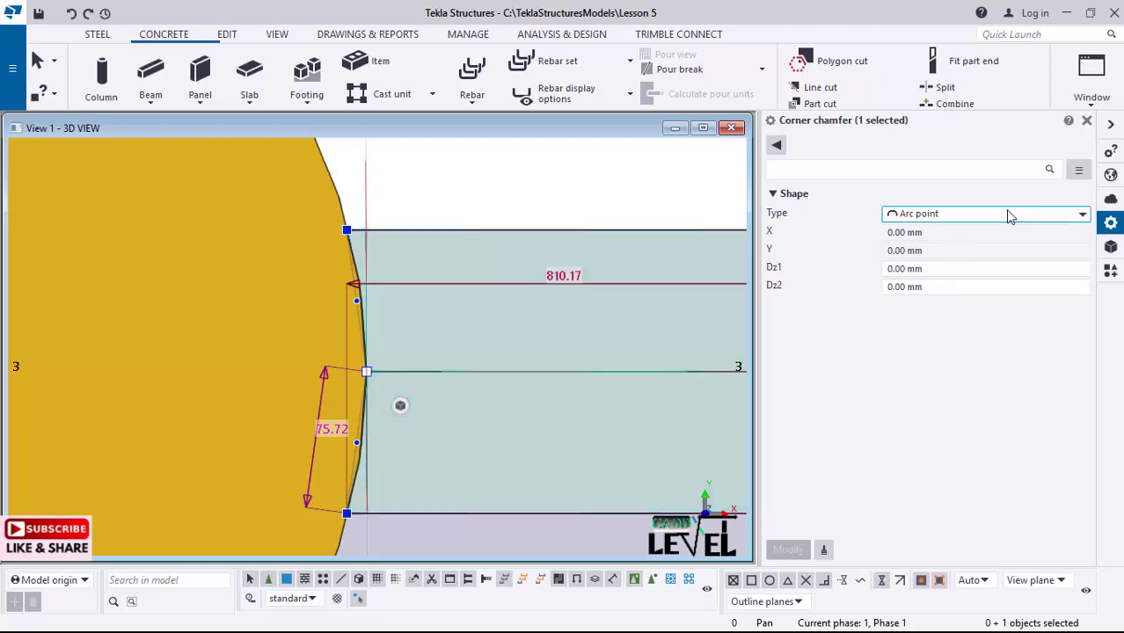
{"action": "left_click", "coordinate": [1067, 221]}
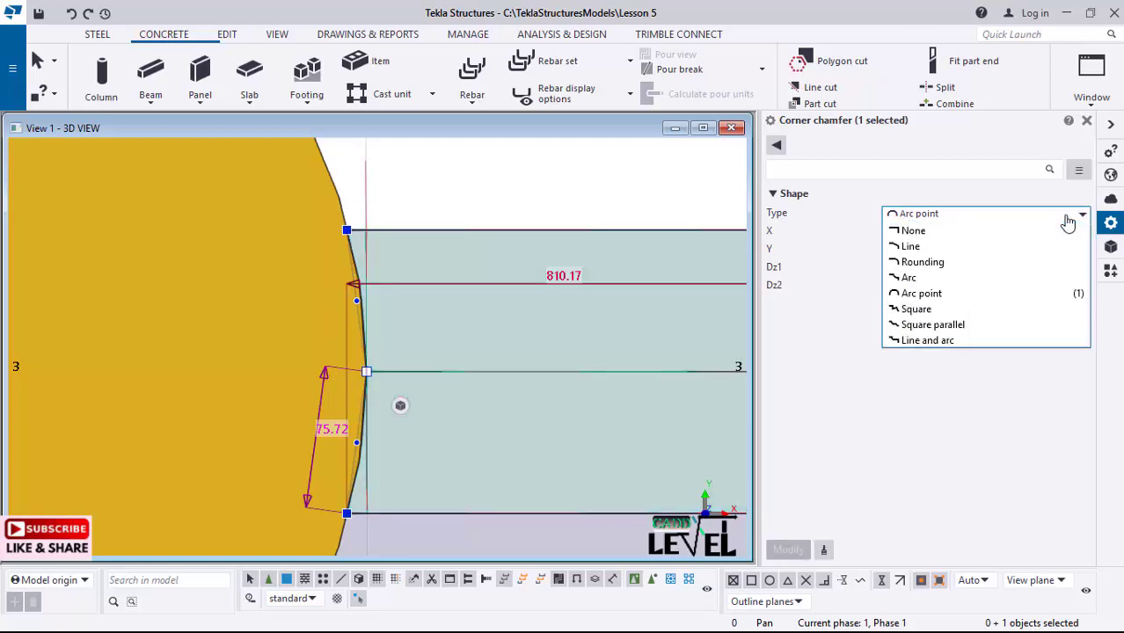
{"action": "left_click", "coordinate": [921, 293]}
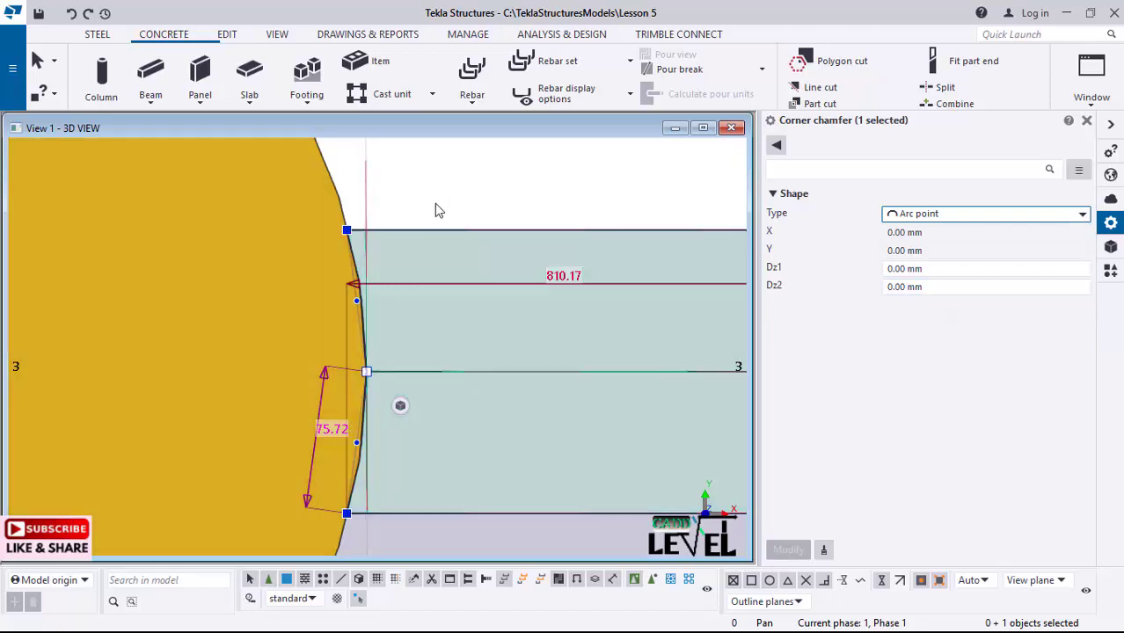
{"action": "left_click", "coordinate": [434, 346]}
{"action": "scroll", "coordinate": [474, 242], "scroll_direction": "down", "scroll_amount": 5}
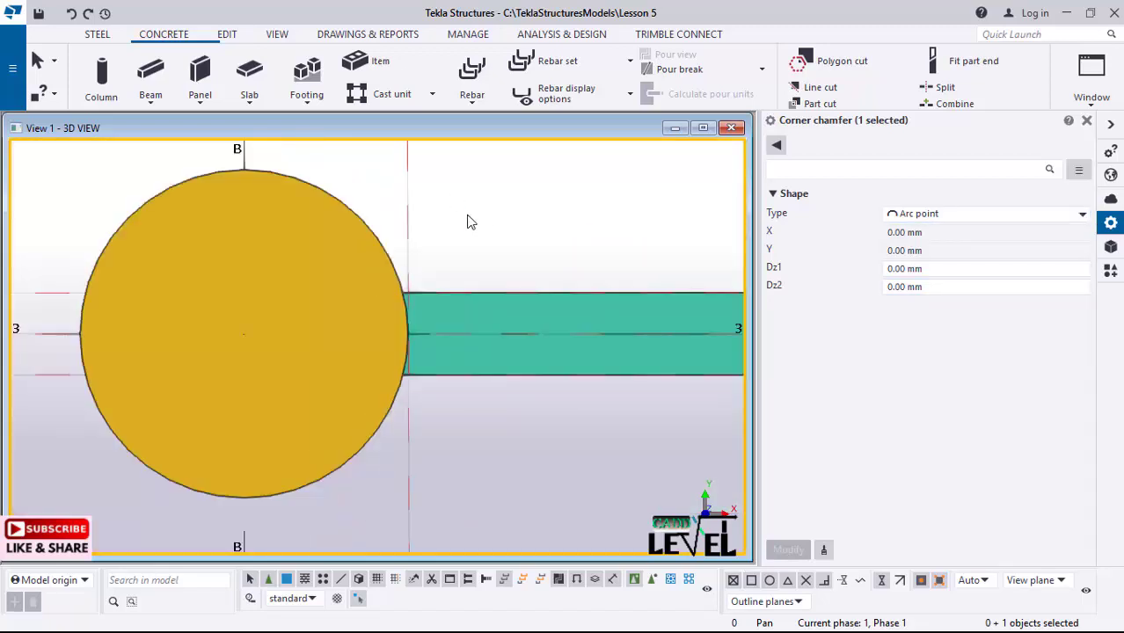
{"action": "scroll", "coordinate": [302, 424], "scroll_direction": "down", "scroll_amount": 1}
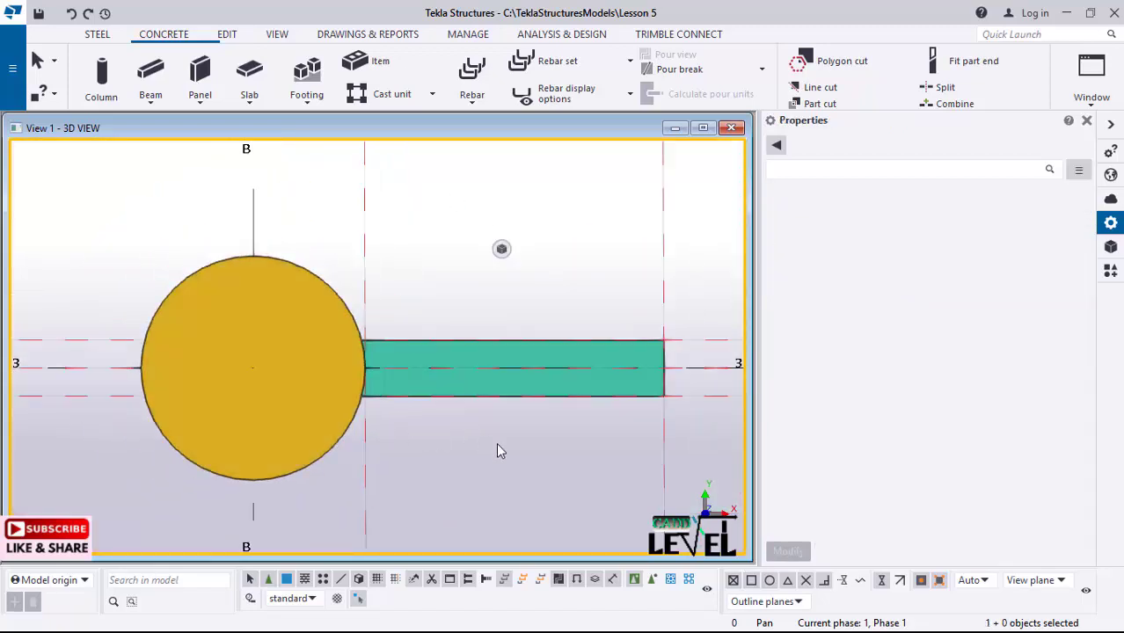
{"action": "left_click", "coordinate": [487, 390]}
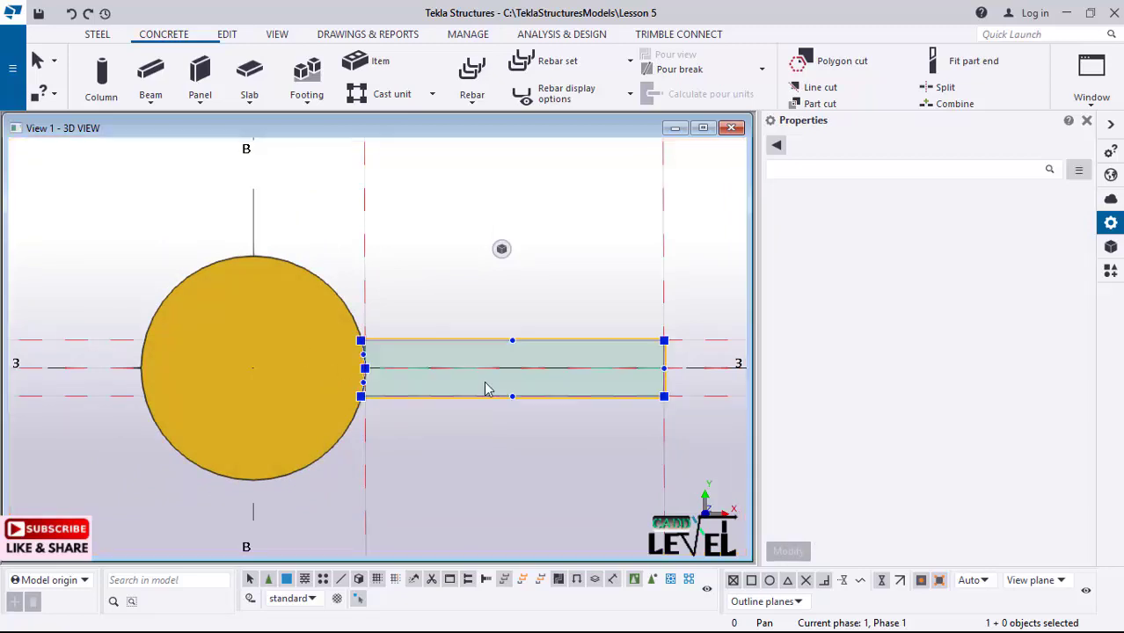
{"action": "right_click", "coordinate": [445, 255]}
{"action": "mouse_move", "coordinate": [481, 269]}
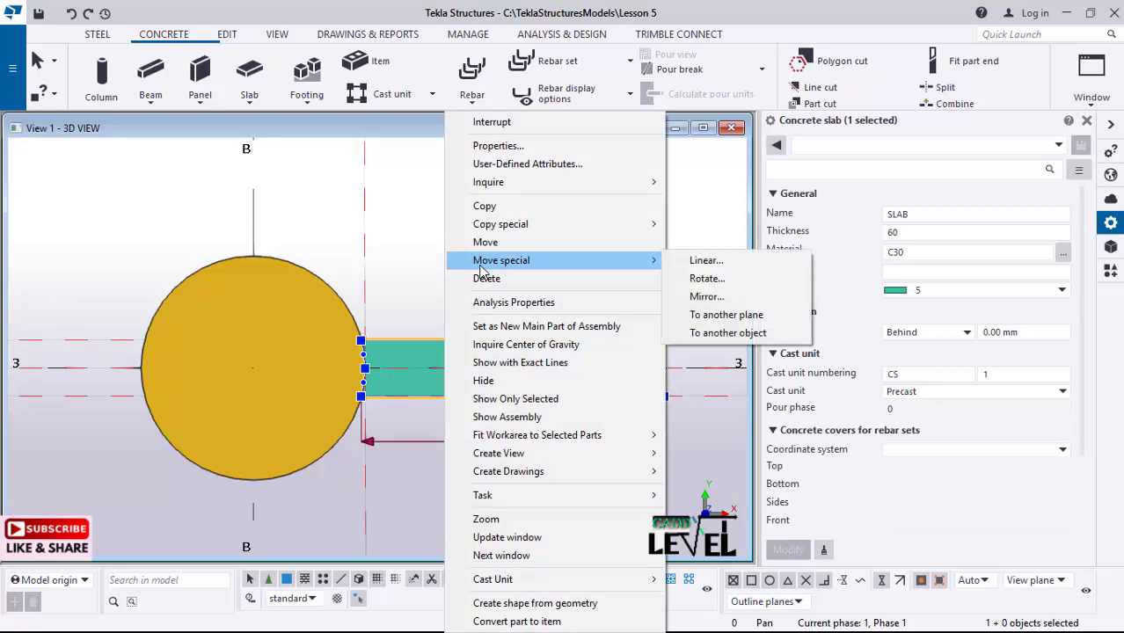
{"action": "left_click", "coordinate": [371, 282]}
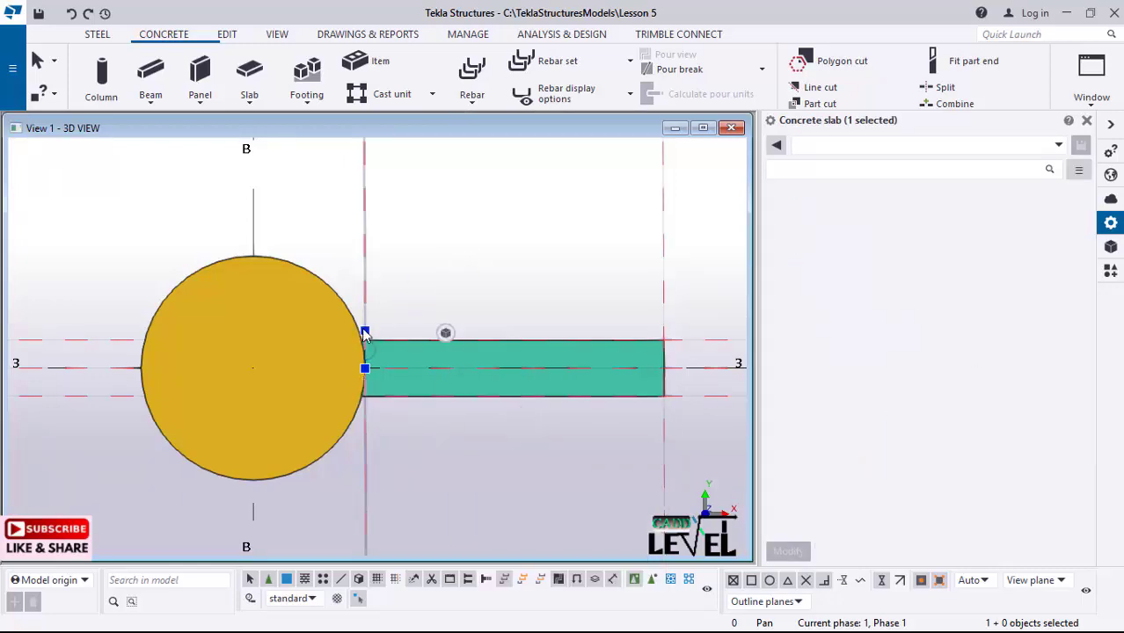
- Switch to a 3D view and orbit to see the slab step from another angle
{"action": "left_click", "coordinate": [364, 326]}
{"action": "key", "text": "ctrl+p"}
{"action": "scroll", "coordinate": [377, 459], "scroll_direction": "up", "scroll_amount": 8}
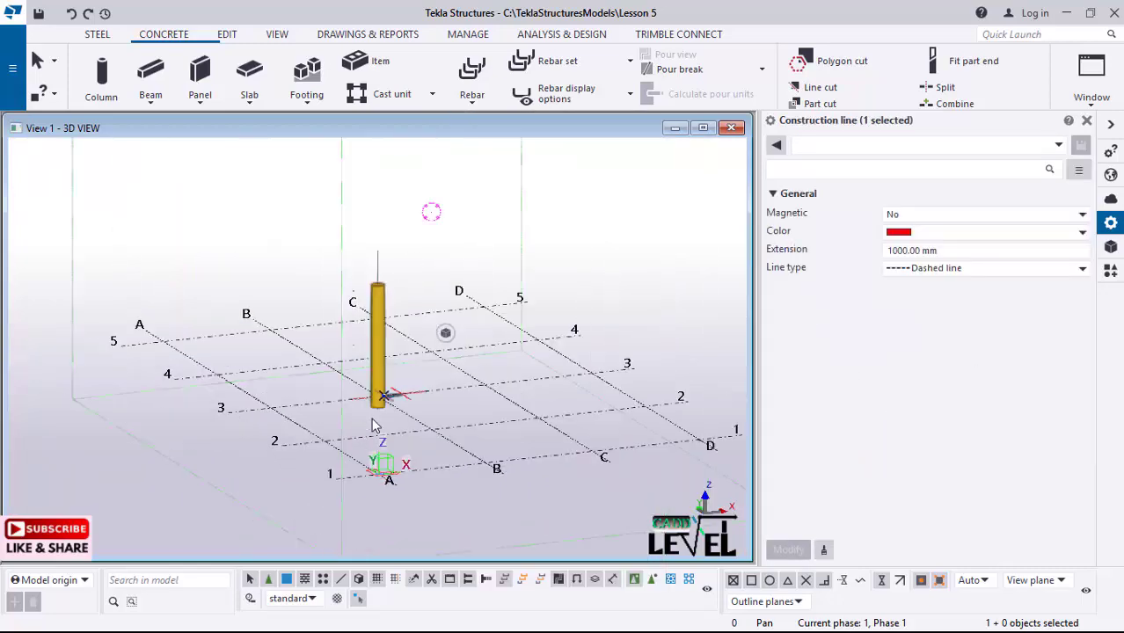
{"action": "scroll", "coordinate": [349, 380], "scroll_direction": "up", "scroll_amount": 3}
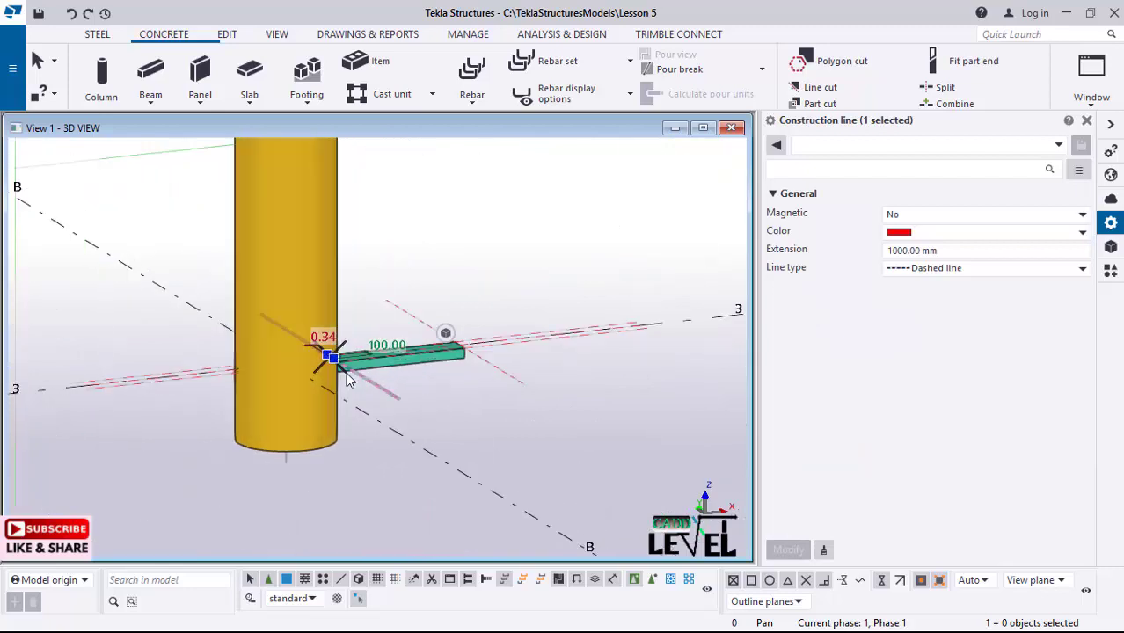
{"action": "scroll", "coordinate": [405, 367], "scroll_direction": "up", "scroll_amount": 6}
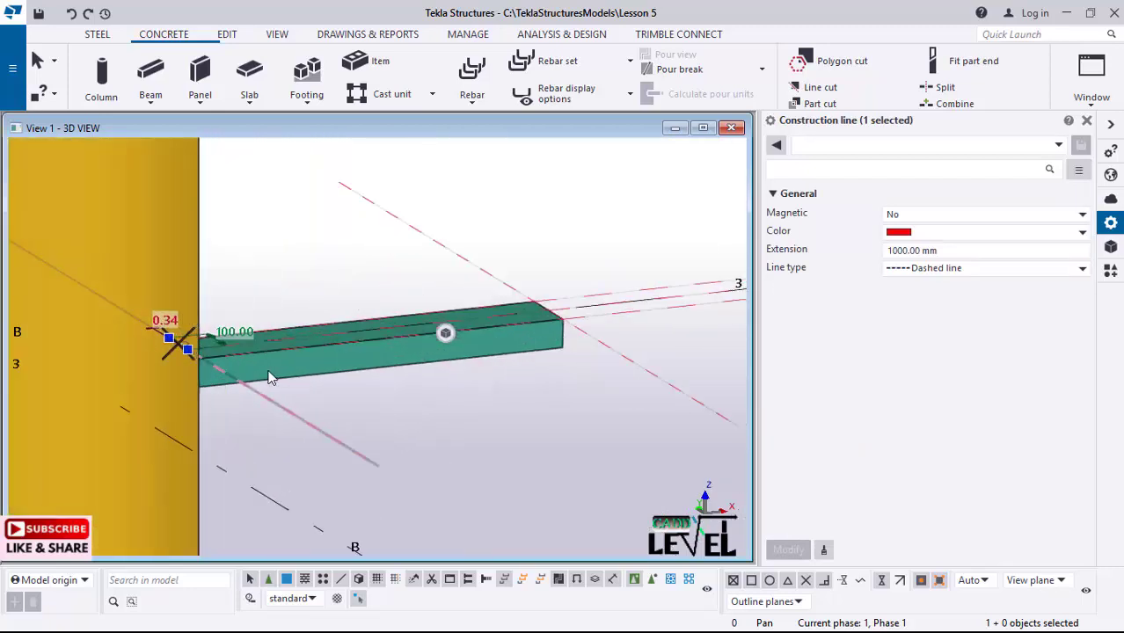
{"action": "left_click", "coordinate": [439, 332]}
{"action": "scroll", "coordinate": [437, 332], "scroll_direction": "down", "scroll_amount": 3}
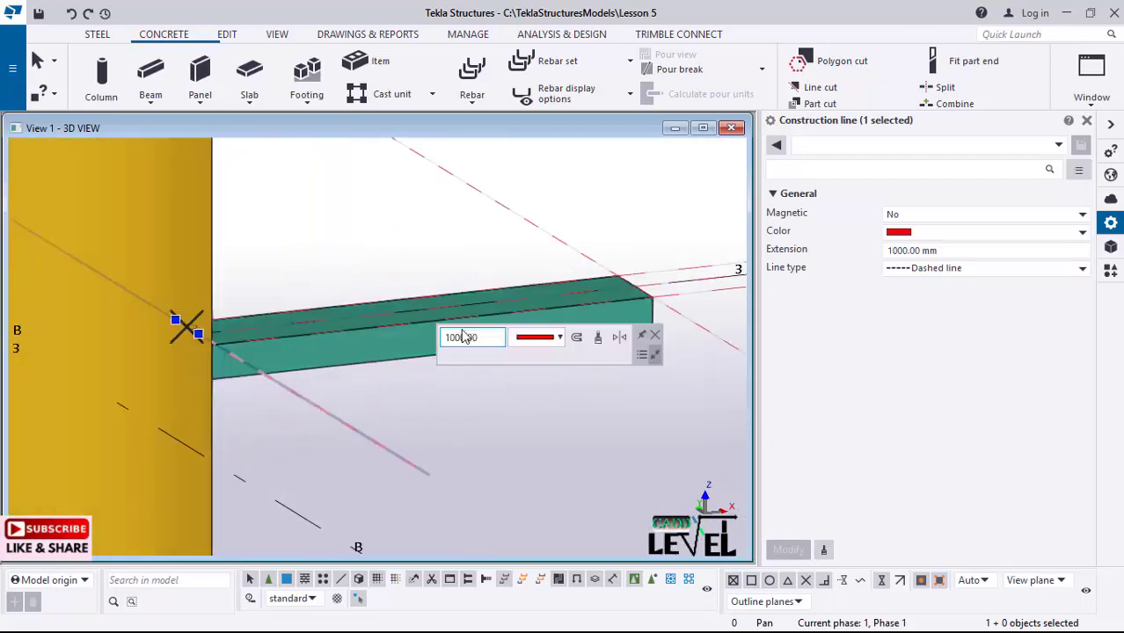
{"action": "scroll", "coordinate": [379, 325], "scroll_direction": "down", "scroll_amount": 5}
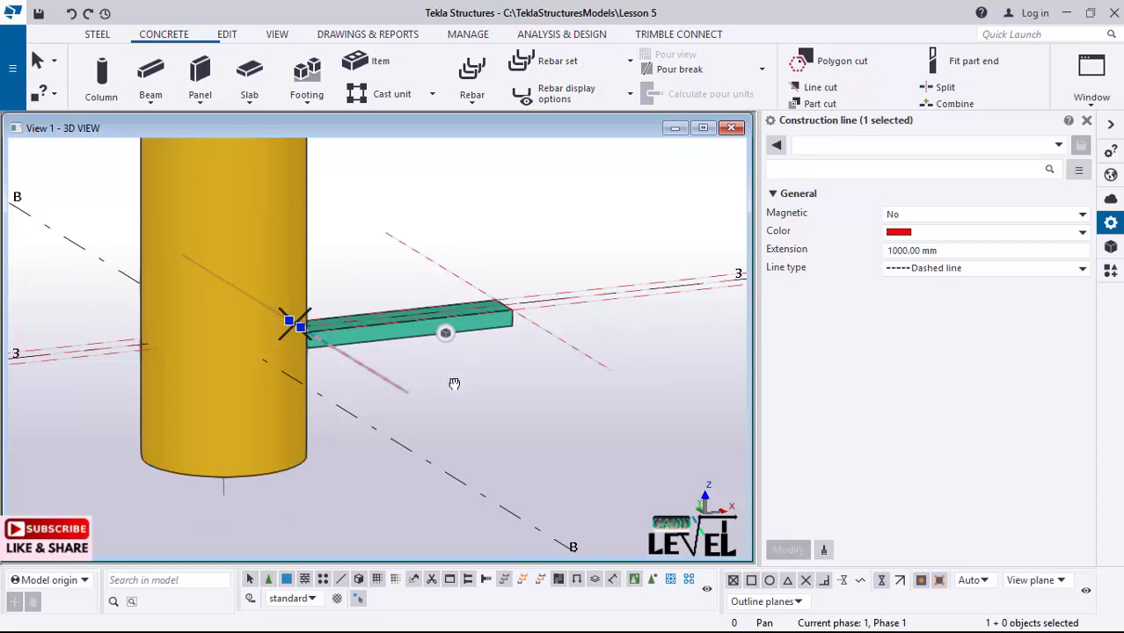
{"action": "middle_click_drag", "start_coordinate": [454, 383], "coordinate": [431, 288], "text": "ctrl"}
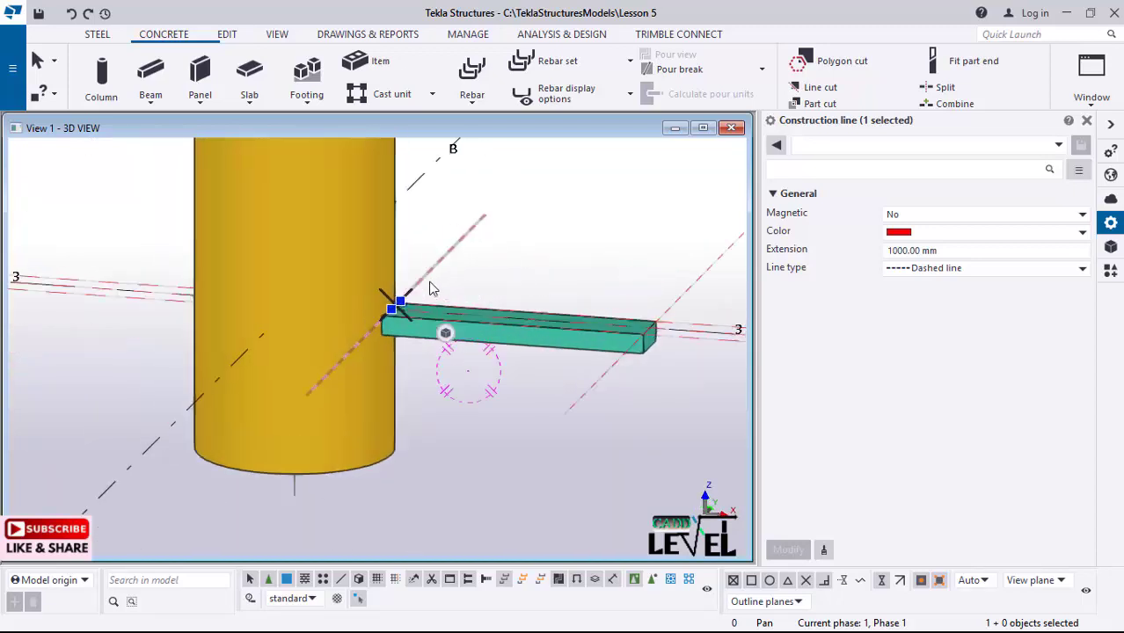
- Set the slab step's thickness to 40 and apply the change
{"action": "left_click", "coordinate": [573, 349]}
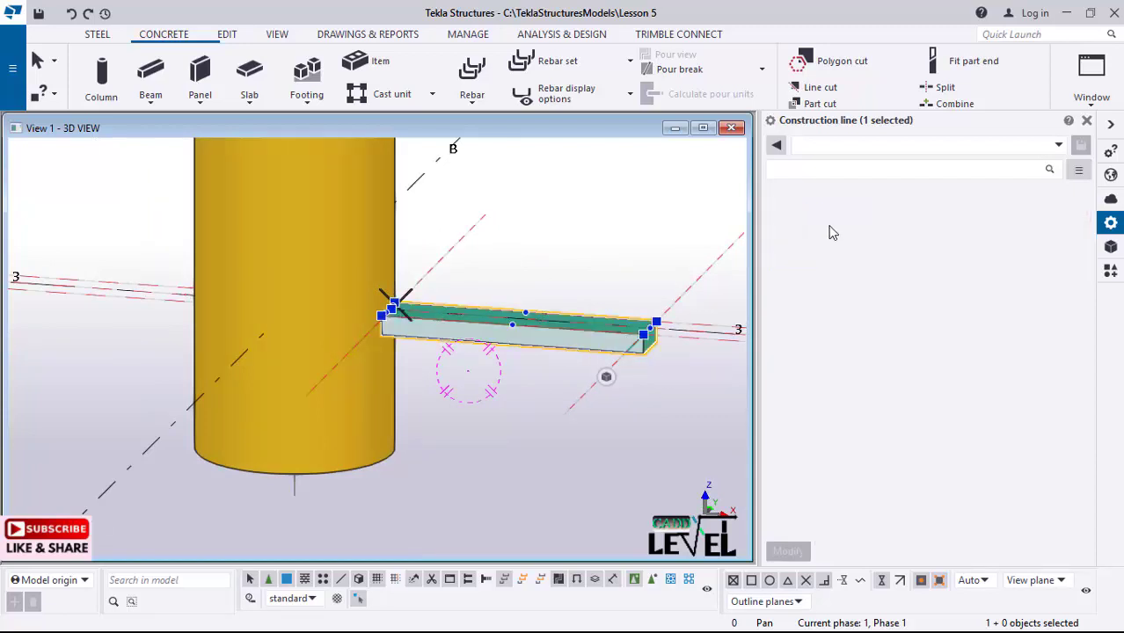
{"action": "key", "text": "shift+Tab"}
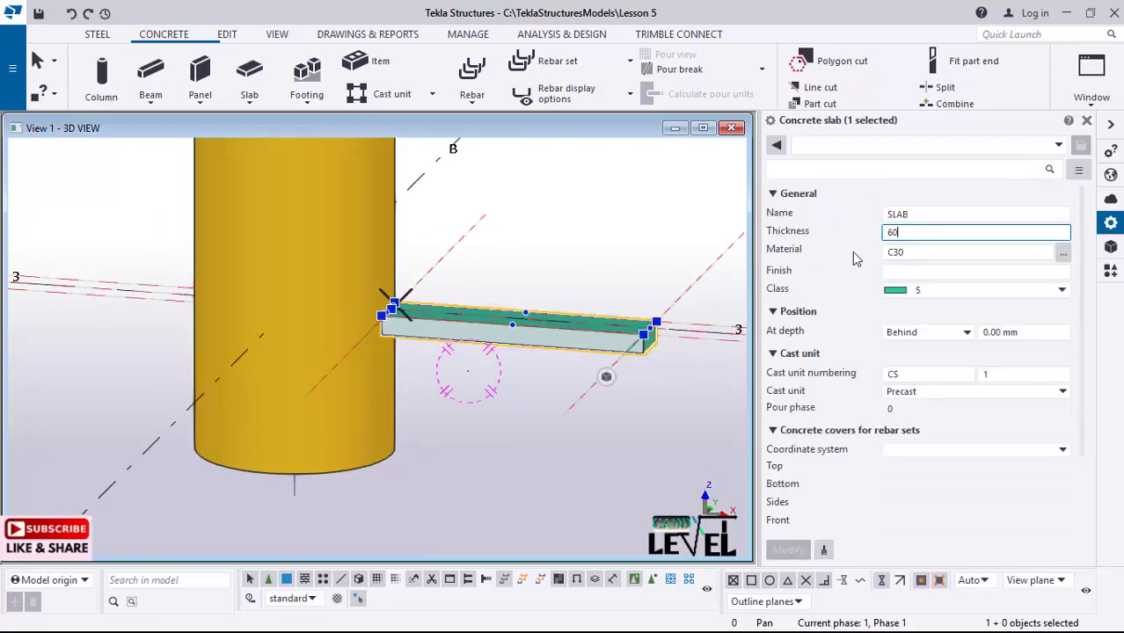
{"action": "type", "text": "4"}
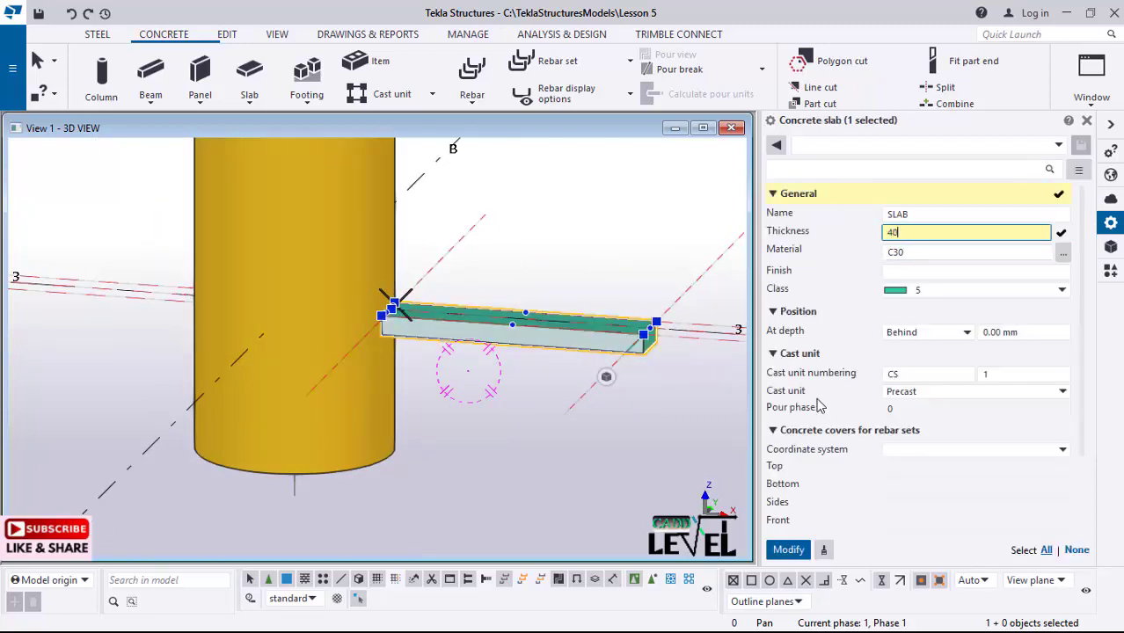
{"action": "left_click", "coordinate": [788, 549]}
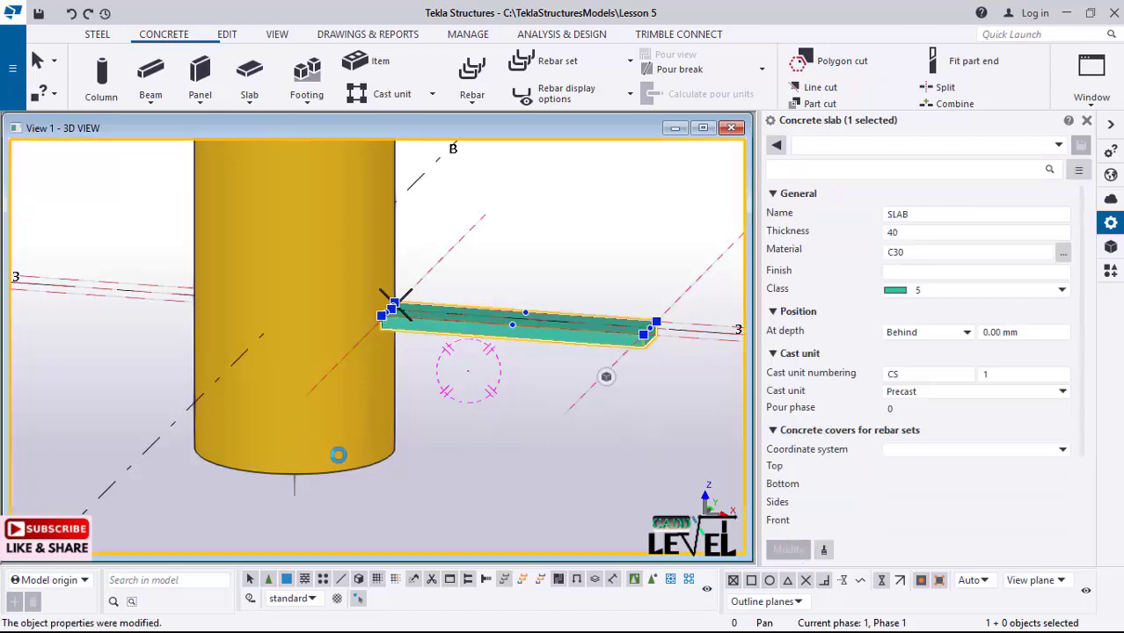
{"action": "scroll", "coordinate": [307, 434], "scroll_direction": "down", "scroll_amount": 3}
{"action": "key", "text": "Escape"}
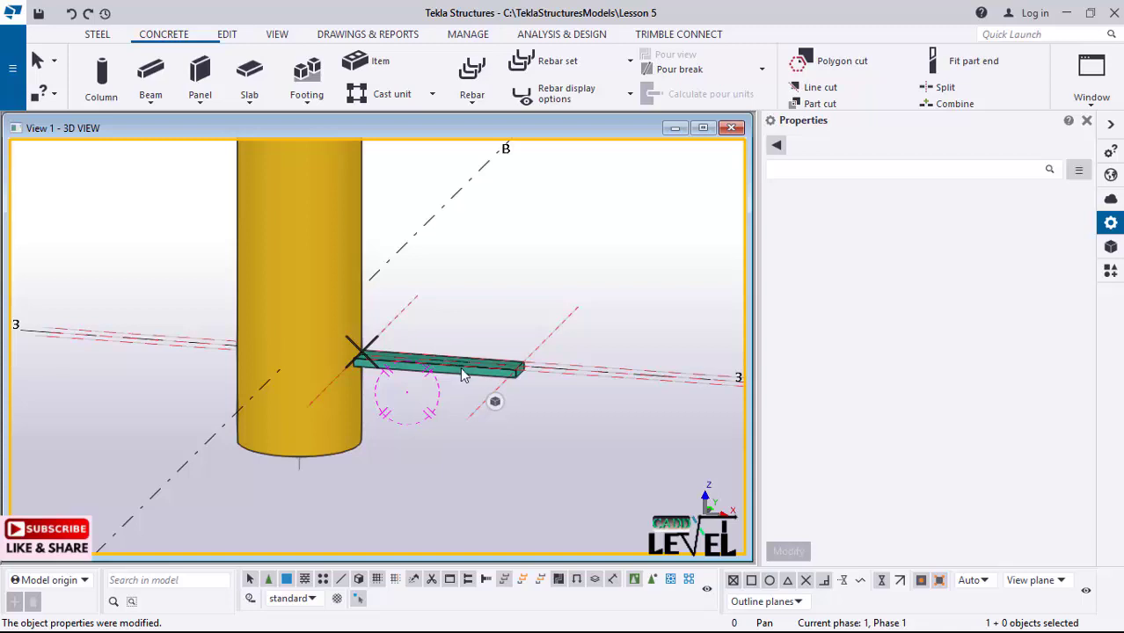
{"action": "left_click", "coordinate": [461, 367]}
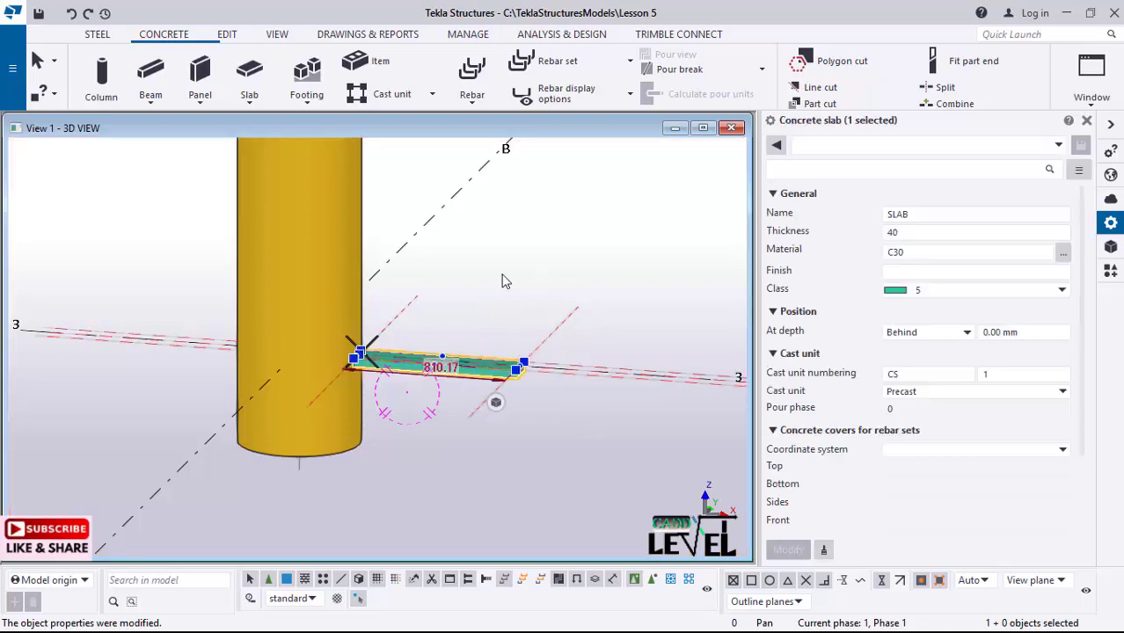
- Move the slab step 300 mm up along Z using Move special > Linear
{"action": "right_click", "coordinate": [502, 279]}
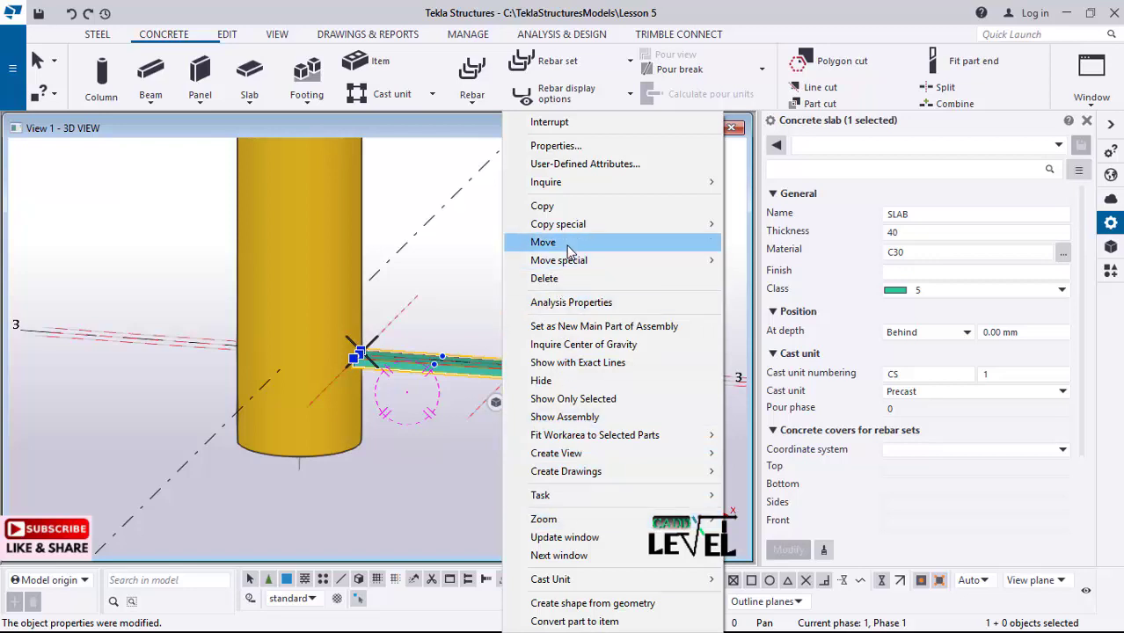
{"action": "mouse_move", "coordinate": [582, 260]}
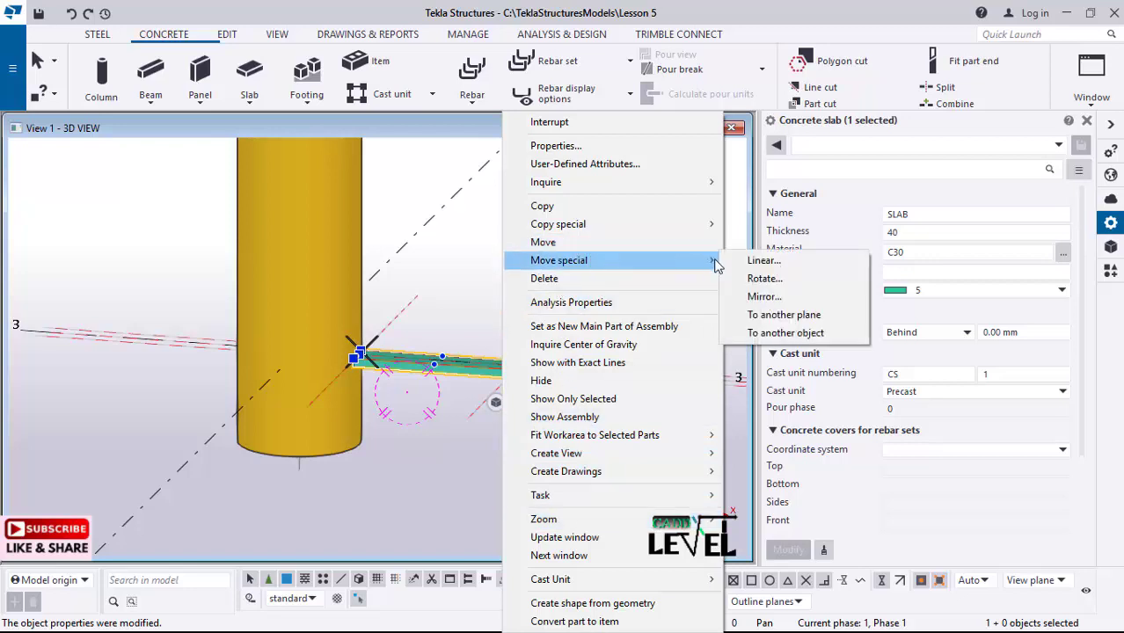
{"action": "left_click", "coordinate": [762, 261]}
{"action": "left_click", "coordinate": [174, 295]}
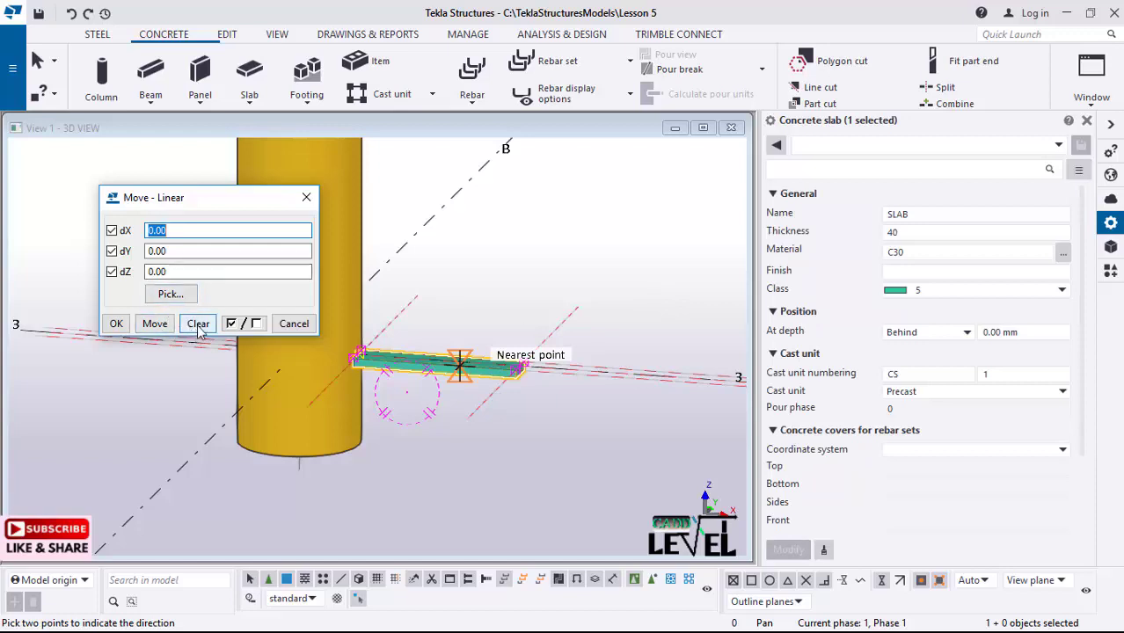
{"action": "left_click", "coordinate": [198, 323]}
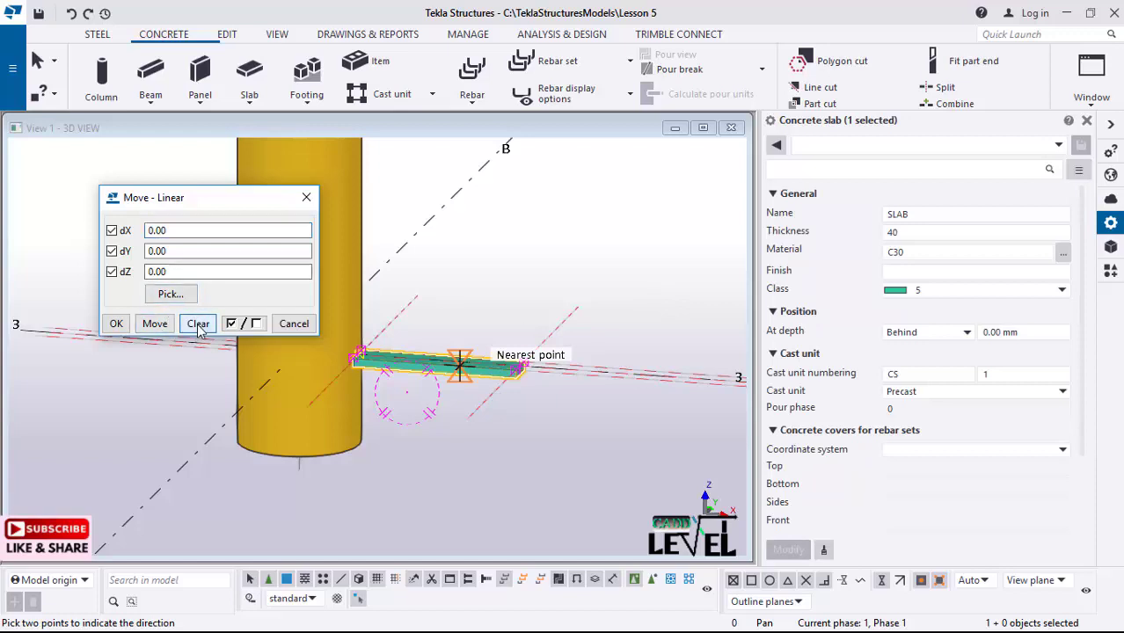
{"action": "double_click", "coordinate": [158, 274]}
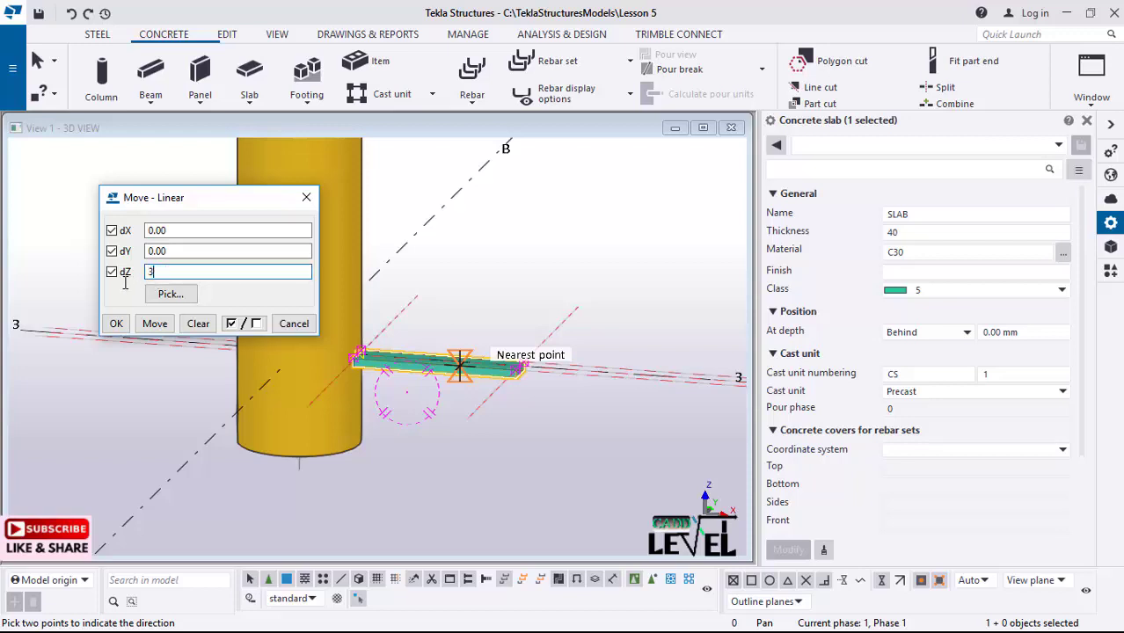
{"action": "type", "text": "300"}
{"action": "left_click", "coordinate": [155, 323]}
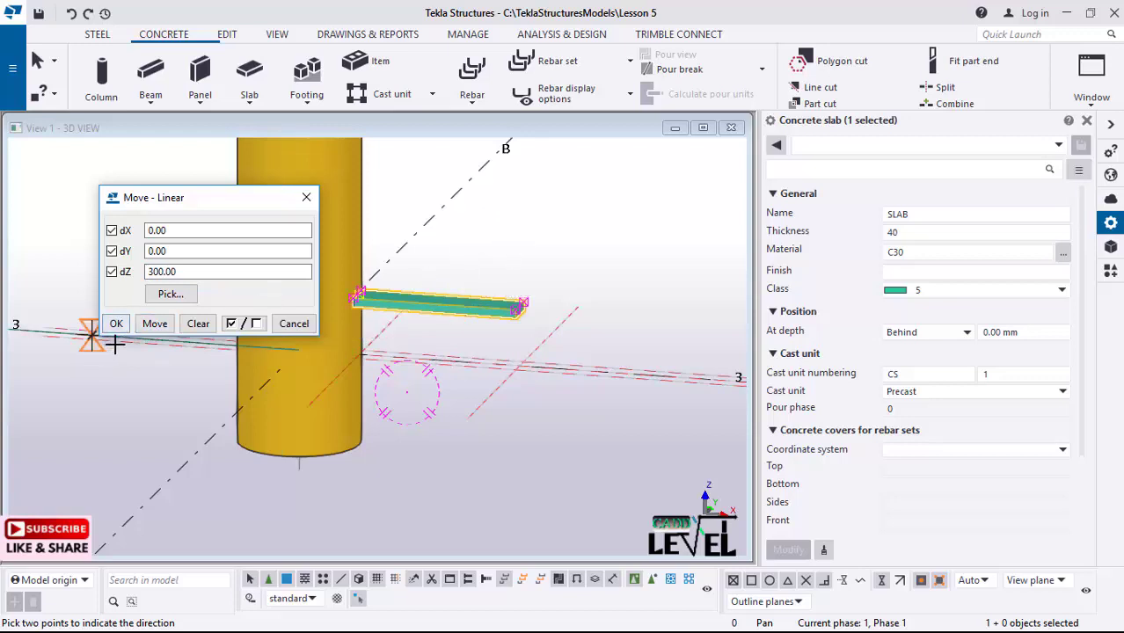
{"action": "left_click", "coordinate": [153, 324]}
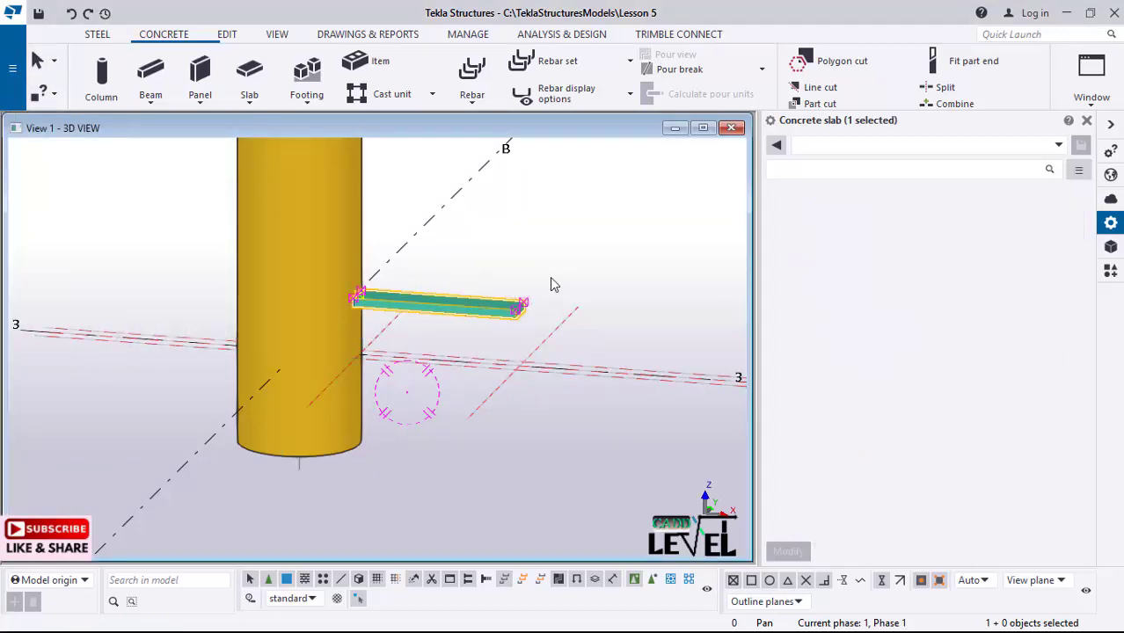
{"action": "left_click", "coordinate": [594, 409]}
- In plan view, place a UC254*254*73 steel column at the slab end's midpoint on grid 3
{"action": "key", "text": "ctrl+p"}
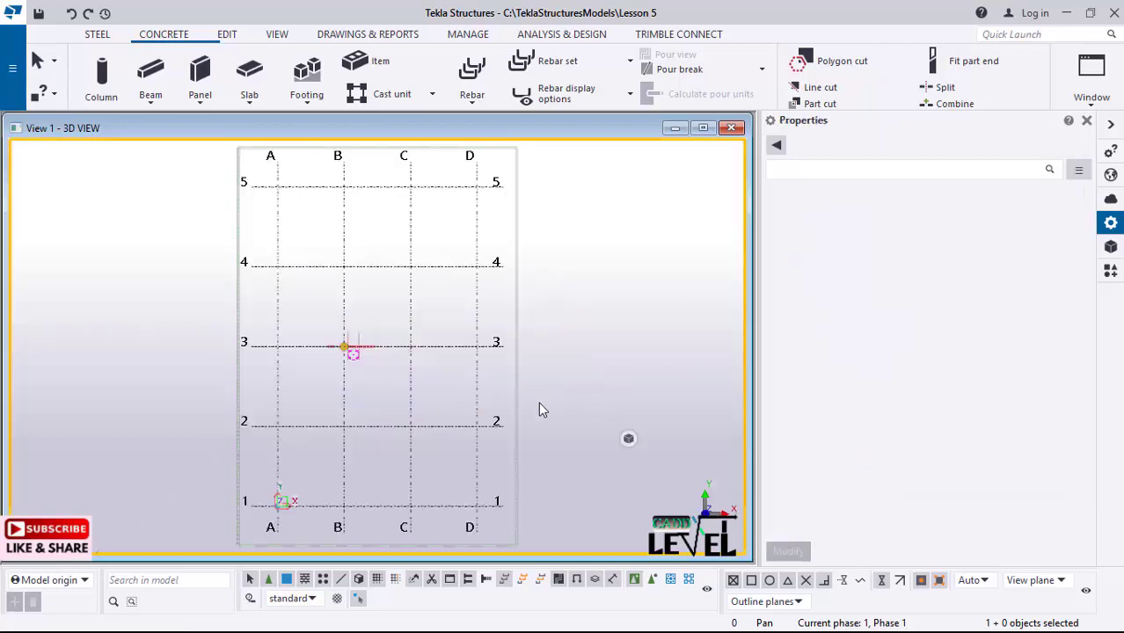
{"action": "scroll", "coordinate": [374, 376], "scroll_direction": "up", "scroll_amount": 10}
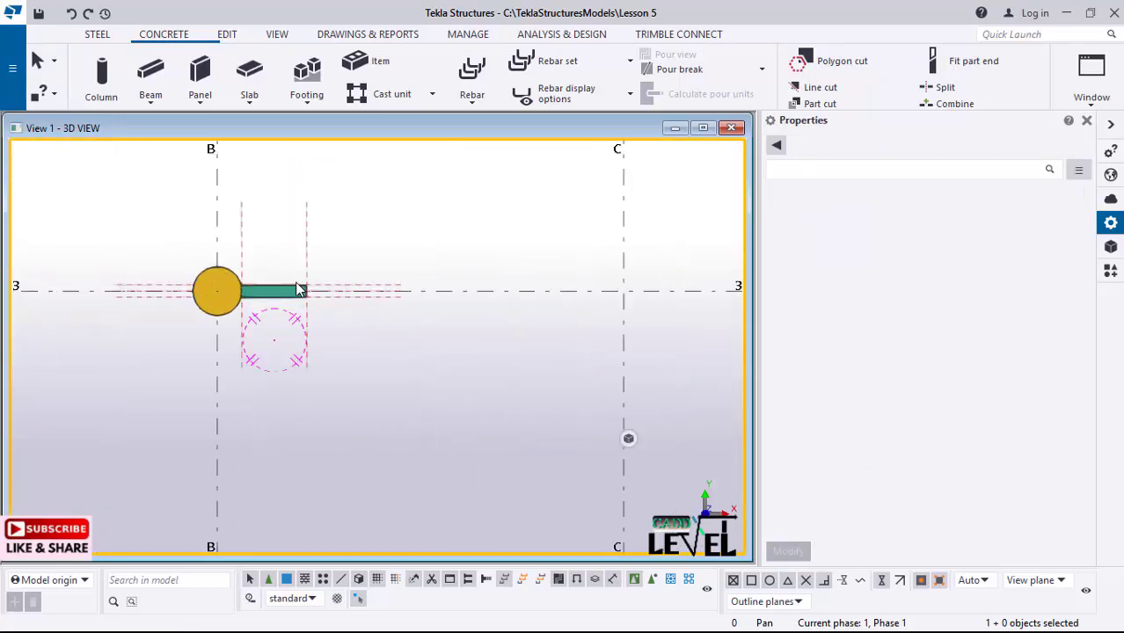
{"action": "scroll", "coordinate": [299, 290], "scroll_direction": "up", "scroll_amount": 5}
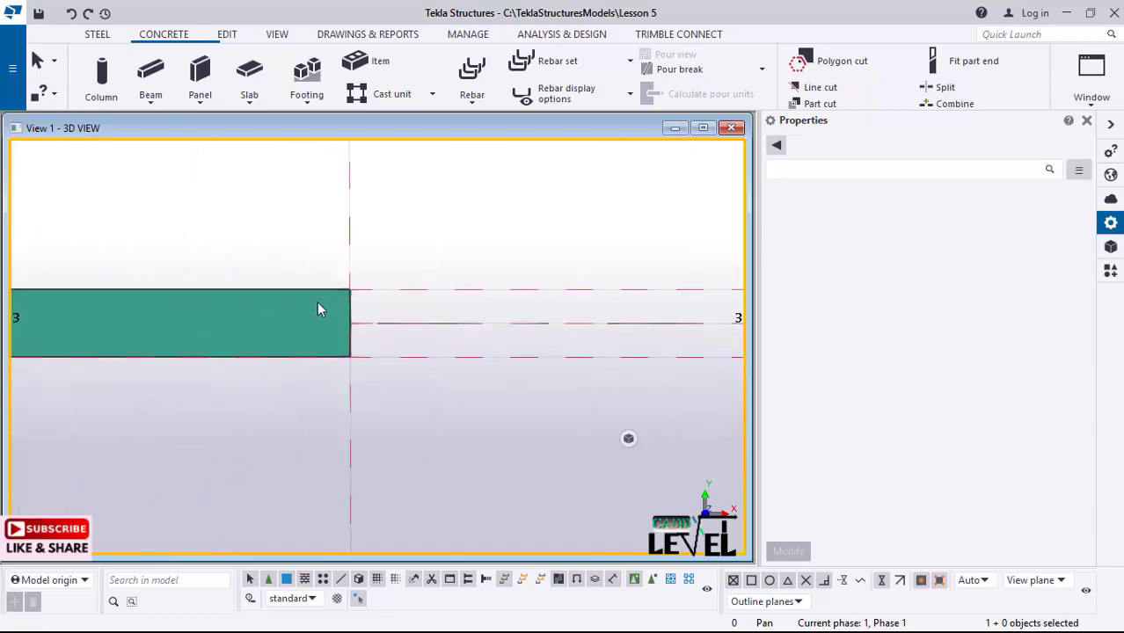
{"action": "scroll", "coordinate": [326, 323], "scroll_direction": "up", "scroll_amount": 3}
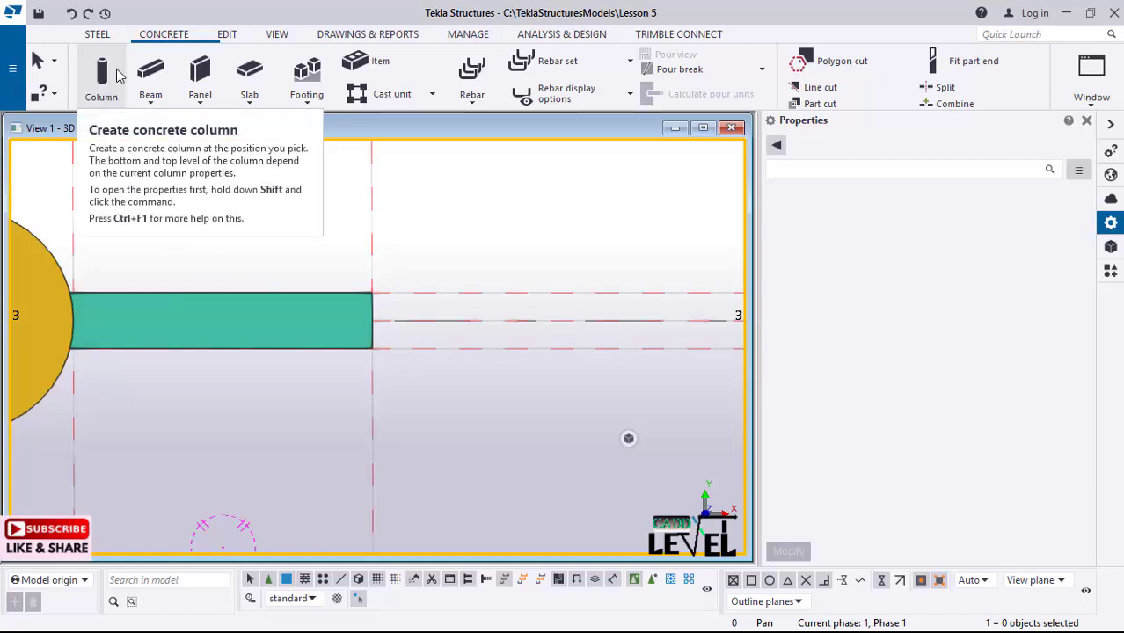
{"action": "left_click", "coordinate": [97, 35]}
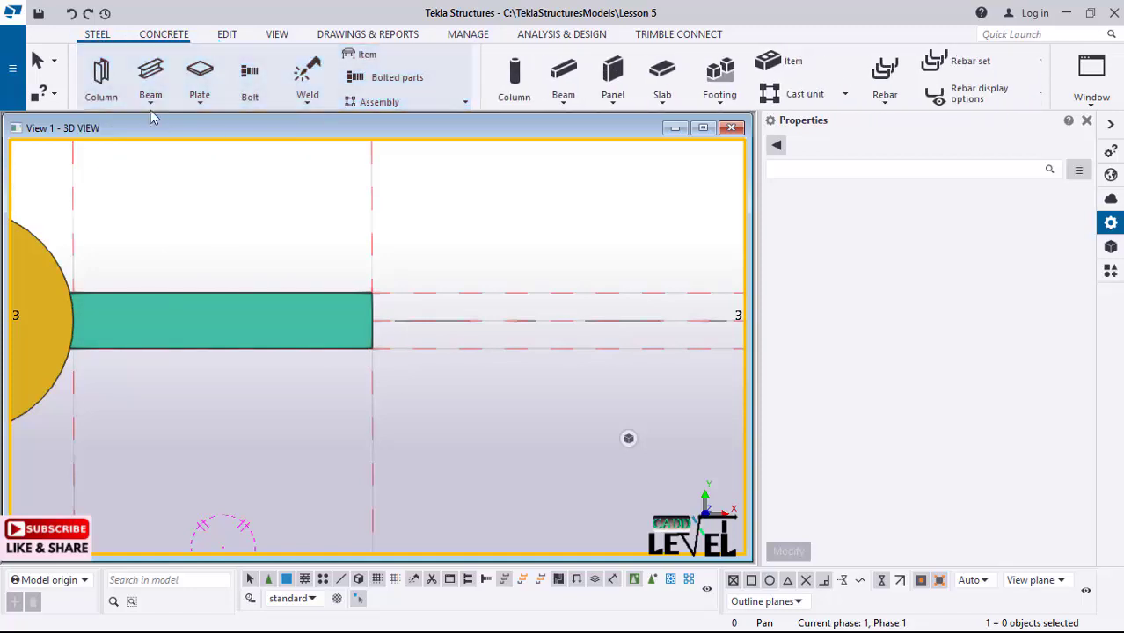
{"action": "left_click", "coordinate": [100, 83]}
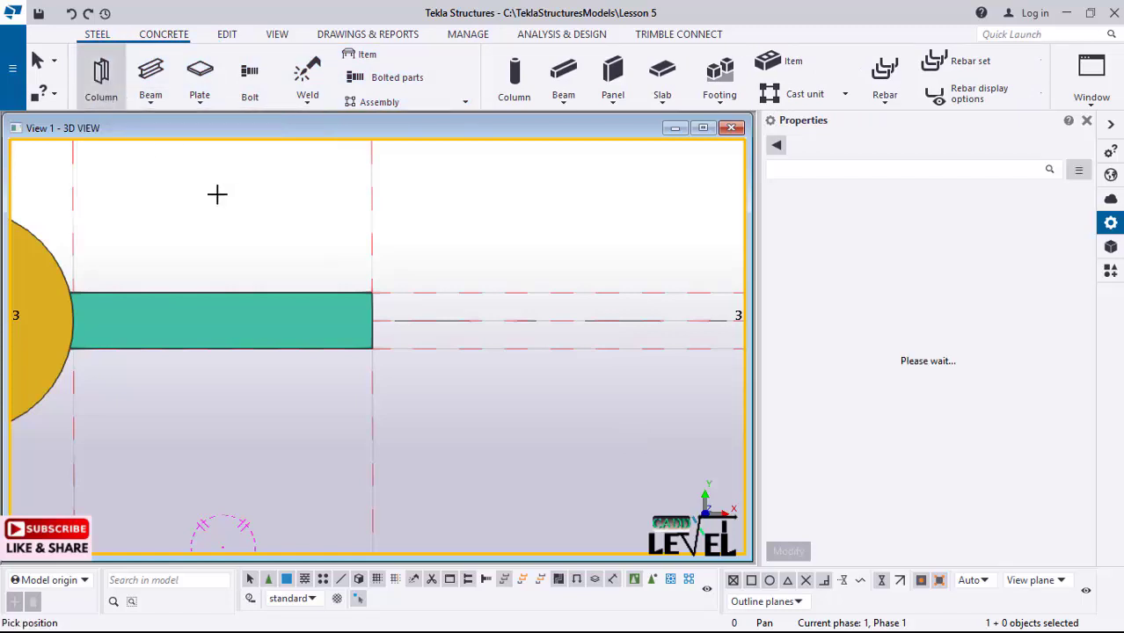
{"action": "scroll", "coordinate": [404, 341], "scroll_direction": "up", "scroll_amount": 2}
{"action": "scroll", "coordinate": [403, 341], "scroll_direction": "up", "scroll_amount": 1}
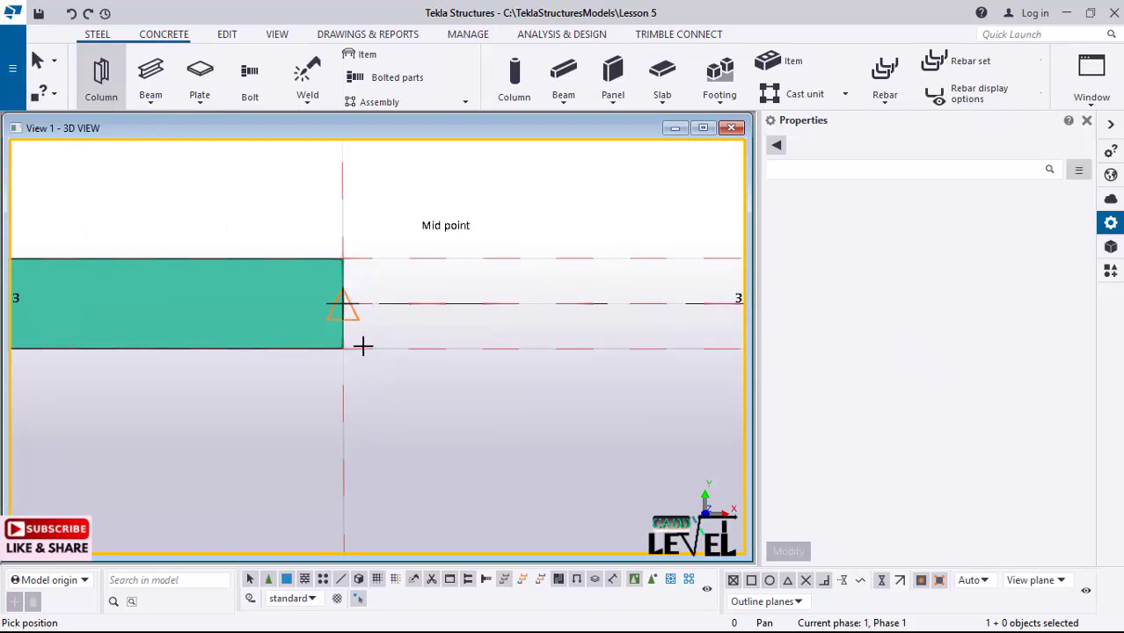
{"action": "left_click", "coordinate": [405, 366]}
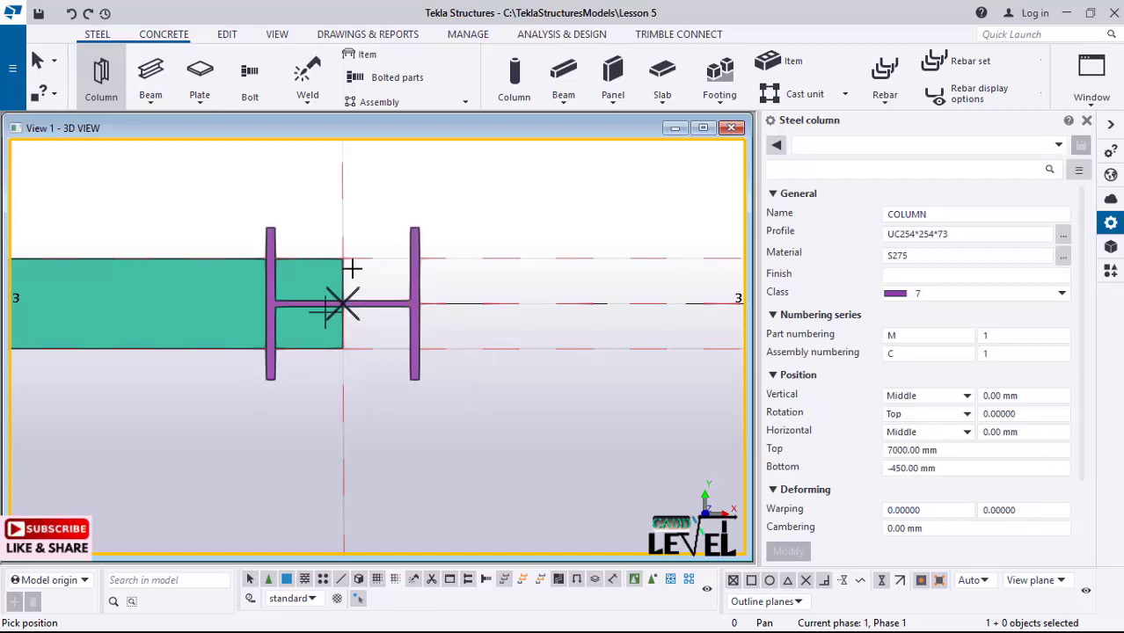
{"action": "left_click", "coordinate": [38, 64]}
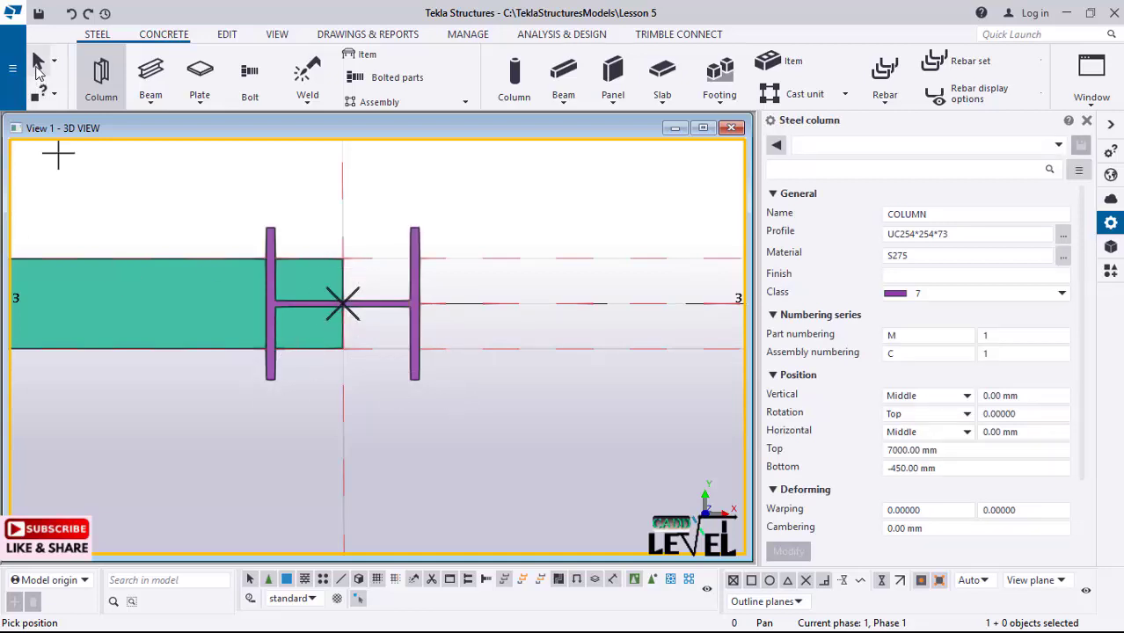
{"action": "left_click", "coordinate": [416, 236]}
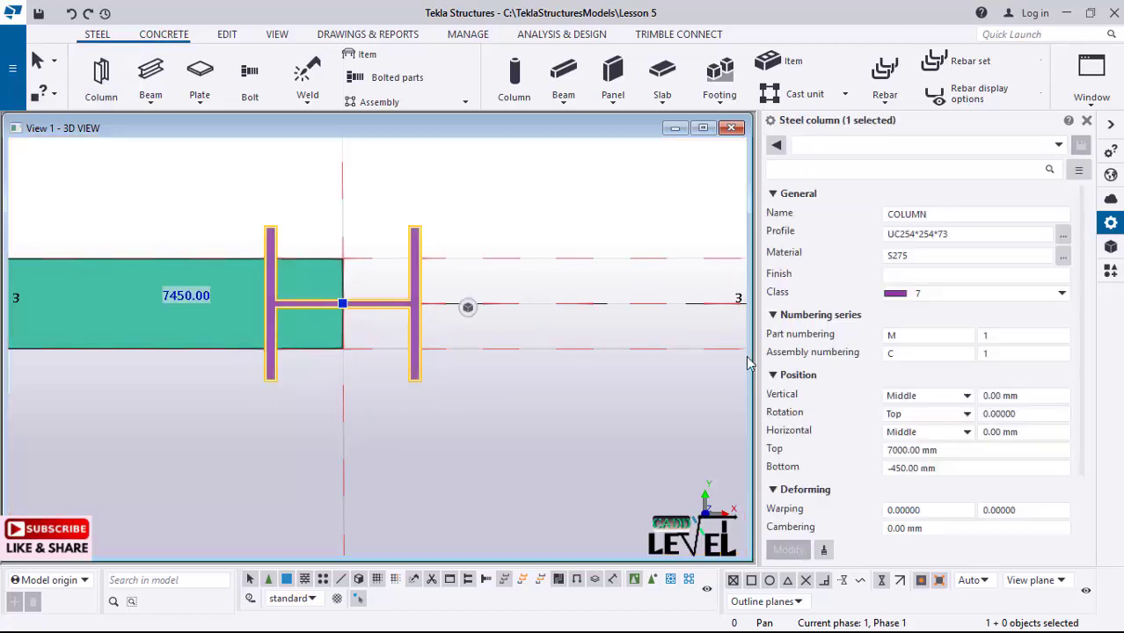
- Enter the steel column's Bottom position 0 and Top position 500
{"action": "left_click", "coordinate": [961, 274]}
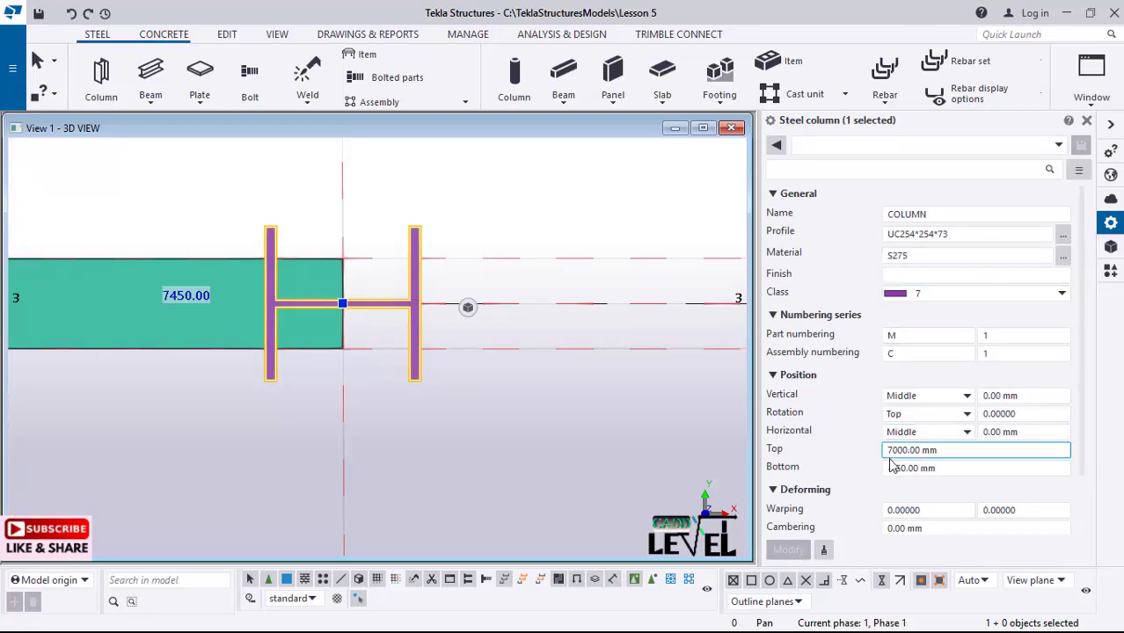
{"action": "left_click", "coordinate": [926, 472]}
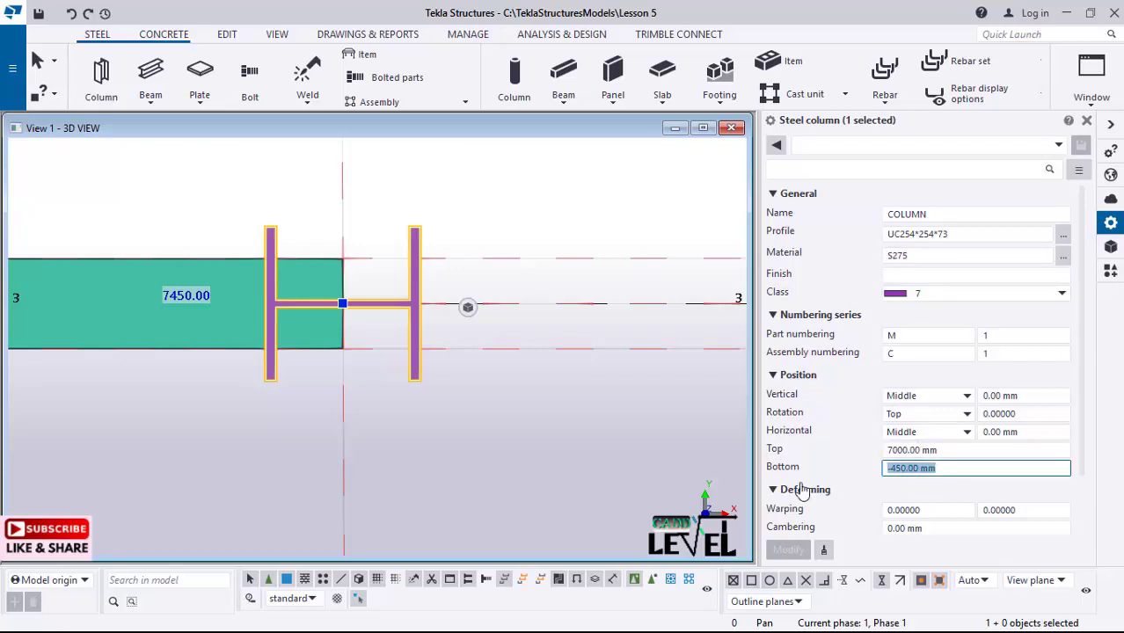
{"action": "type", "text": "0"}
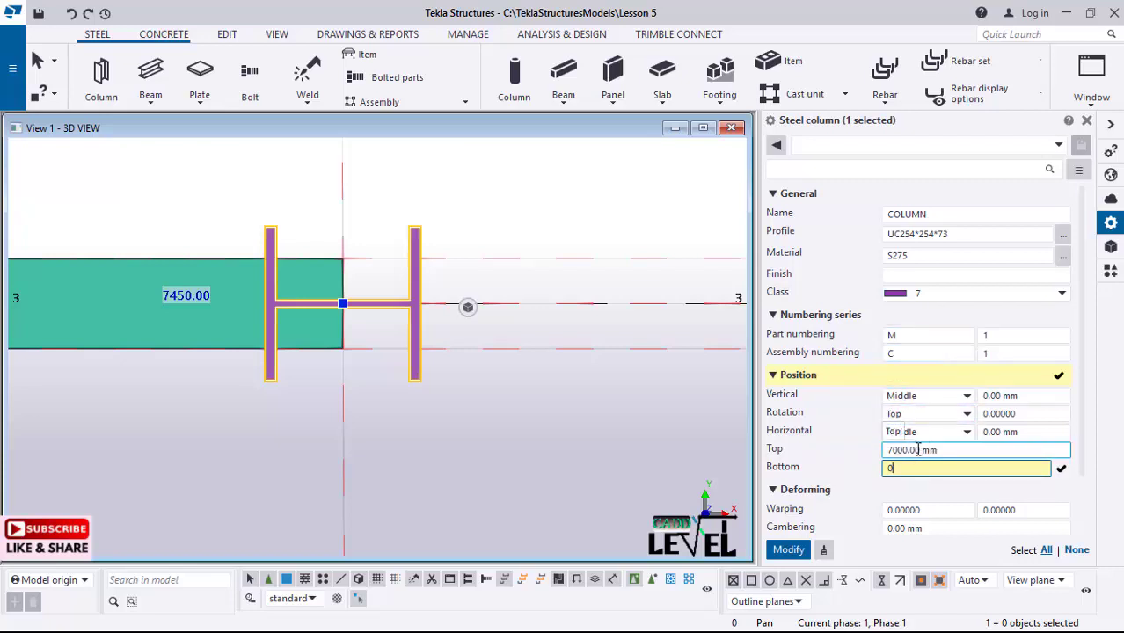
{"action": "left_click", "coordinate": [959, 450]}
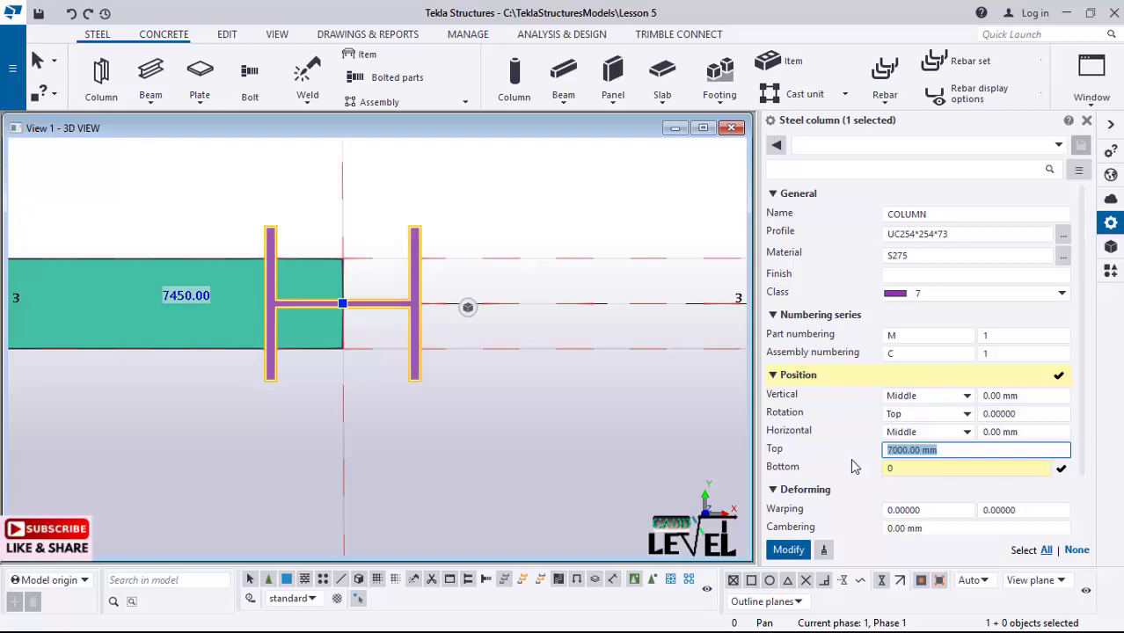
{"action": "type", "text": "90"}
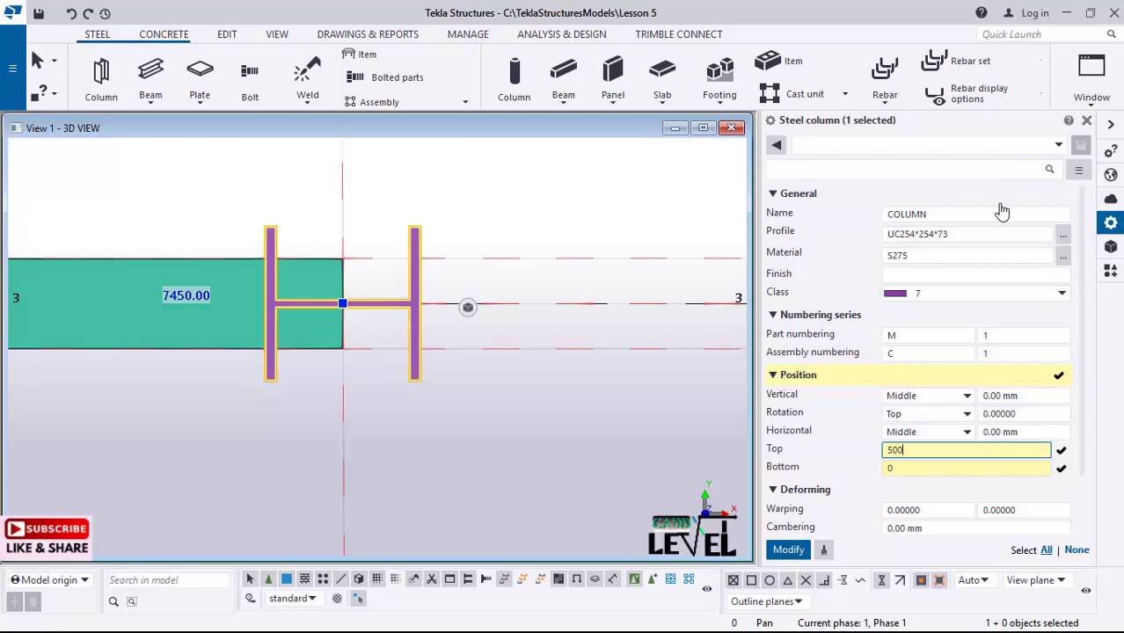
- Check the saved property presets, including COLUMN, and close the list without choosing one
{"action": "left_click", "coordinate": [1018, 150]}
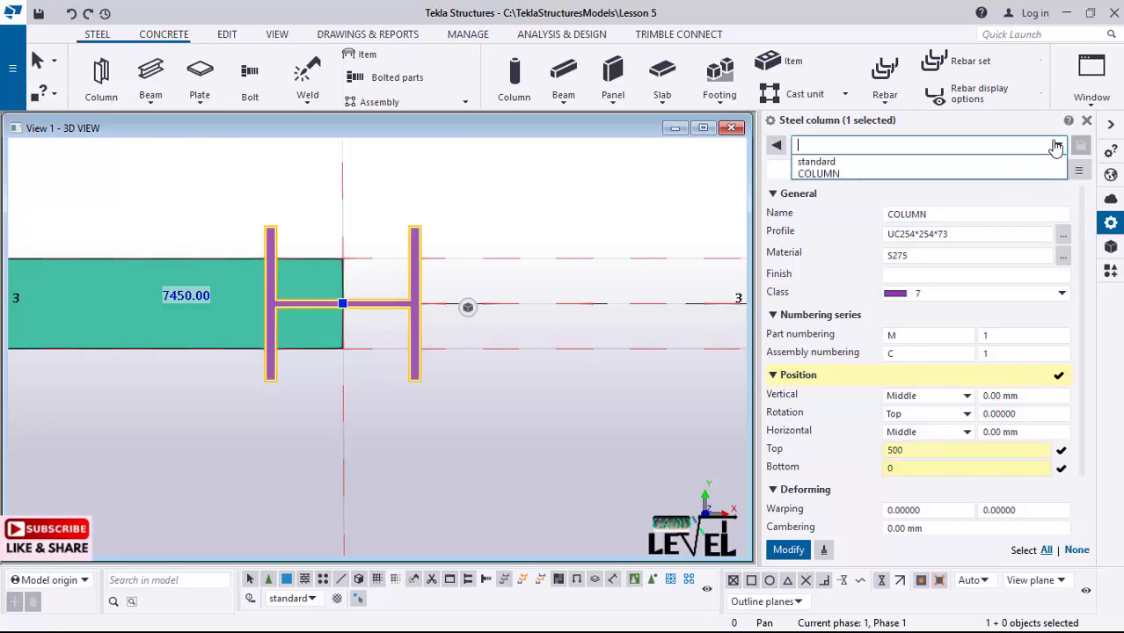
{"action": "left_click", "coordinate": [1055, 145]}
{"action": "left_click", "coordinate": [1055, 145]}
{"action": "left_click", "coordinate": [1057, 145]}
{"action": "left_click", "coordinate": [1057, 145]}
{"action": "left_click", "coordinate": [1069, 240]}
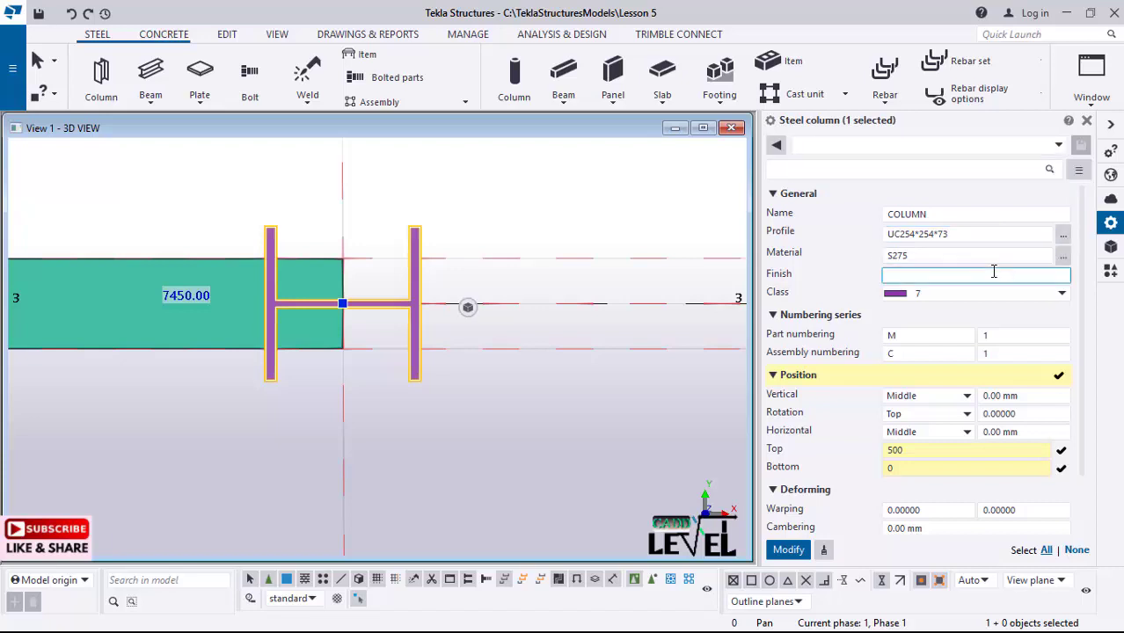
- Choose the TUBE profile under Circular hollow sections in the profile catalog
{"action": "left_click", "coordinate": [1061, 246]}
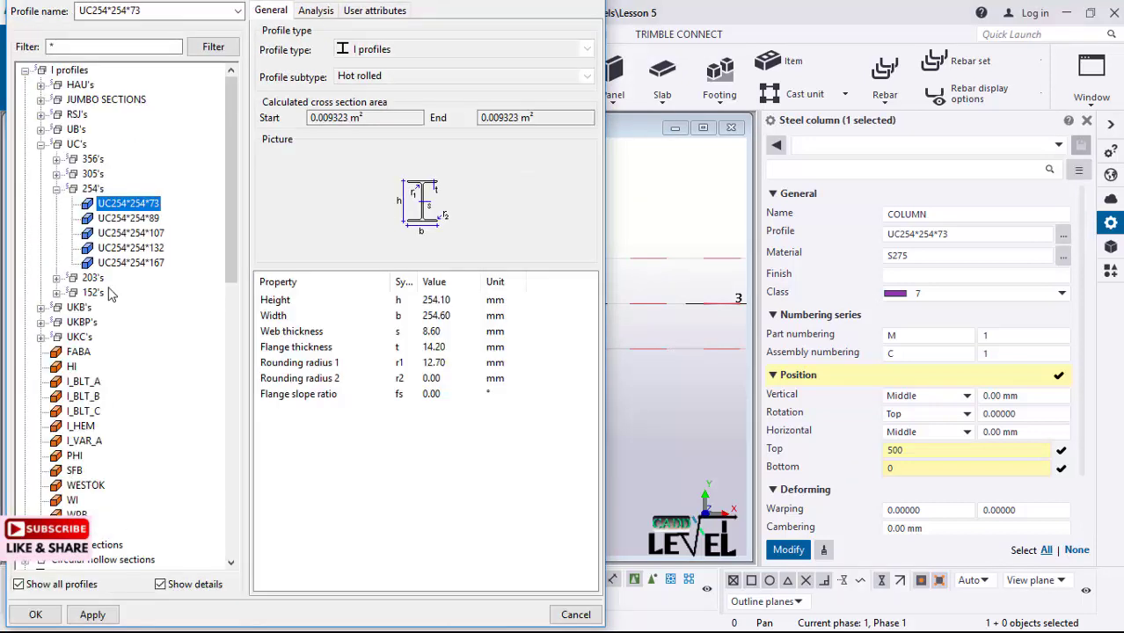
{"action": "scroll", "coordinate": [112, 381], "scroll_direction": "down", "scroll_amount": 3}
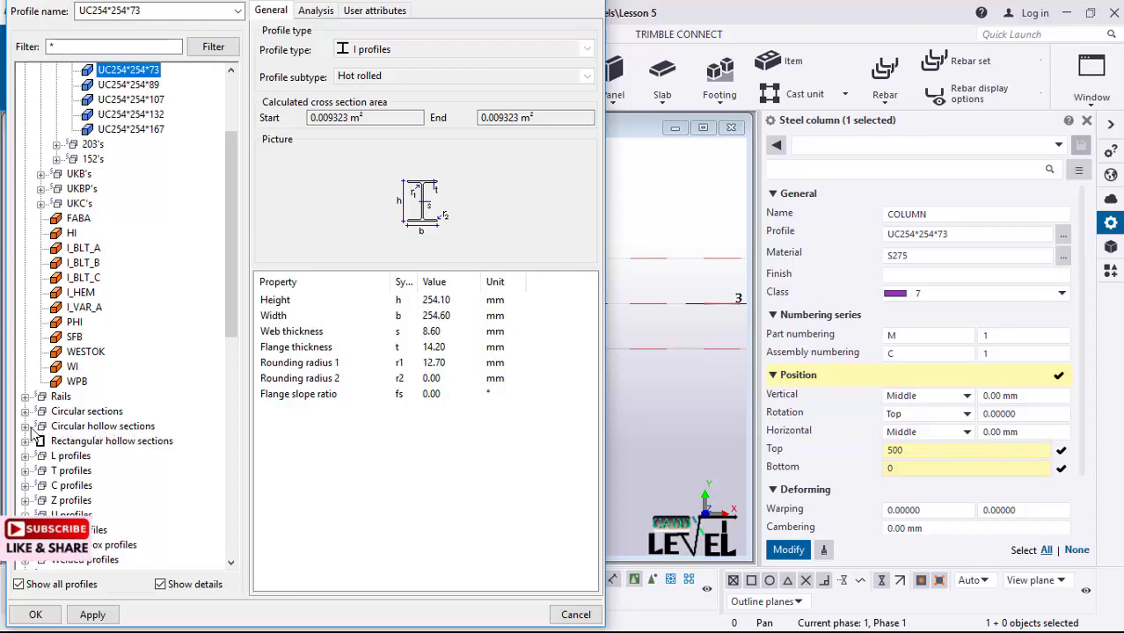
{"action": "scroll", "coordinate": [32, 433], "scroll_direction": "down", "scroll_amount": 1}
{"action": "double_click", "coordinate": [57, 383]}
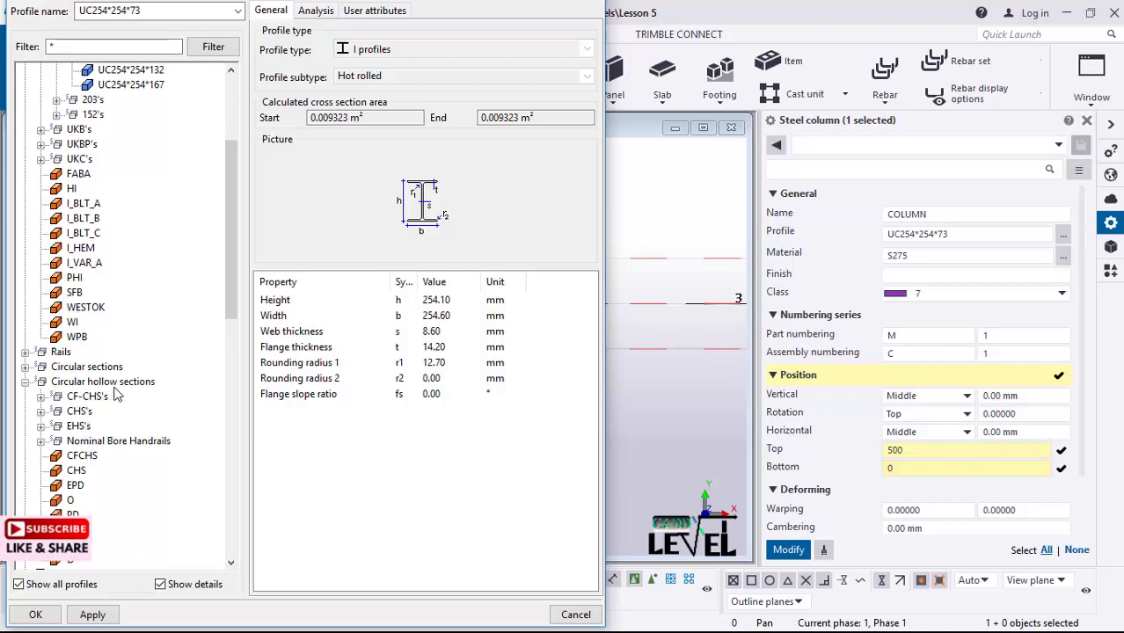
{"action": "scroll", "coordinate": [97, 462], "scroll_direction": "down", "scroll_amount": 2}
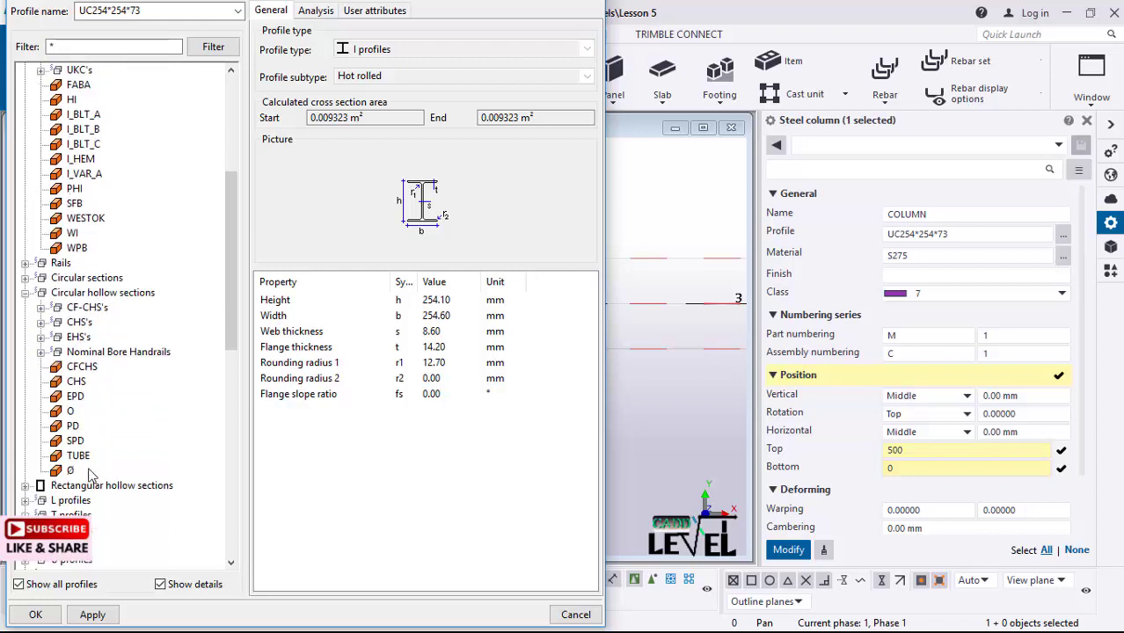
{"action": "left_click", "coordinate": [79, 458]}
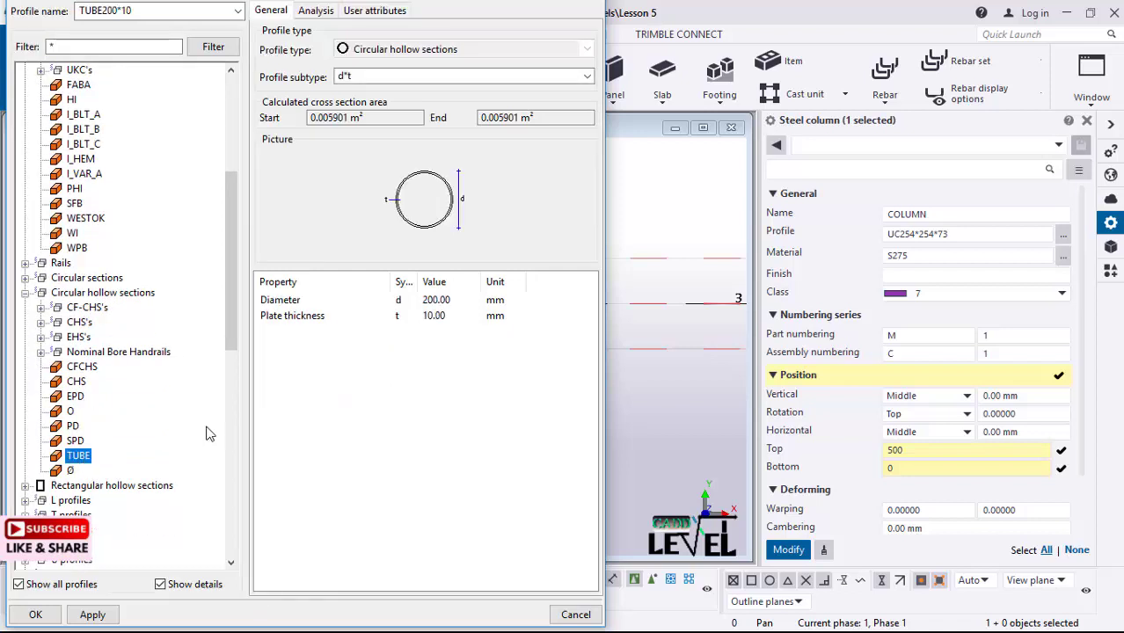
- Set the tube's diameter to 80 and plate thickness to 5, applying TUBE80*5
{"action": "left_click", "coordinate": [450, 303]}
{"action": "left_click", "coordinate": [456, 306]}
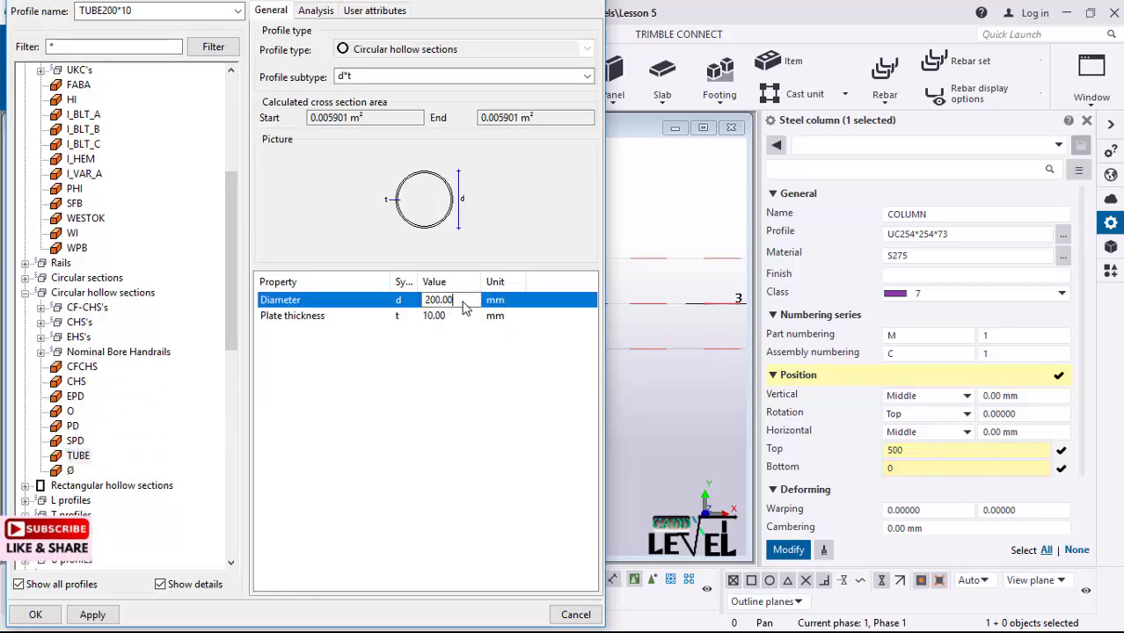
{"action": "left_click_drag", "start_coordinate": [464, 303], "coordinate": [397, 320]}
{"action": "type", "text": "80"}
{"action": "left_click", "coordinate": [451, 319]}
{"action": "double_click", "coordinate": [432, 317]}
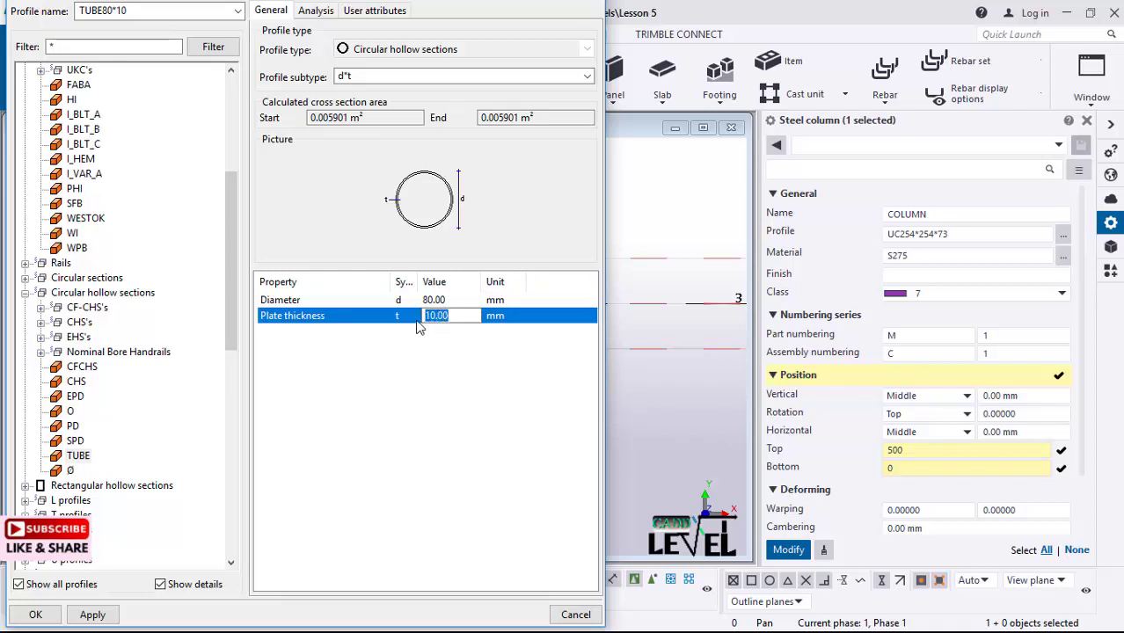
{"action": "type", "text": "5"}
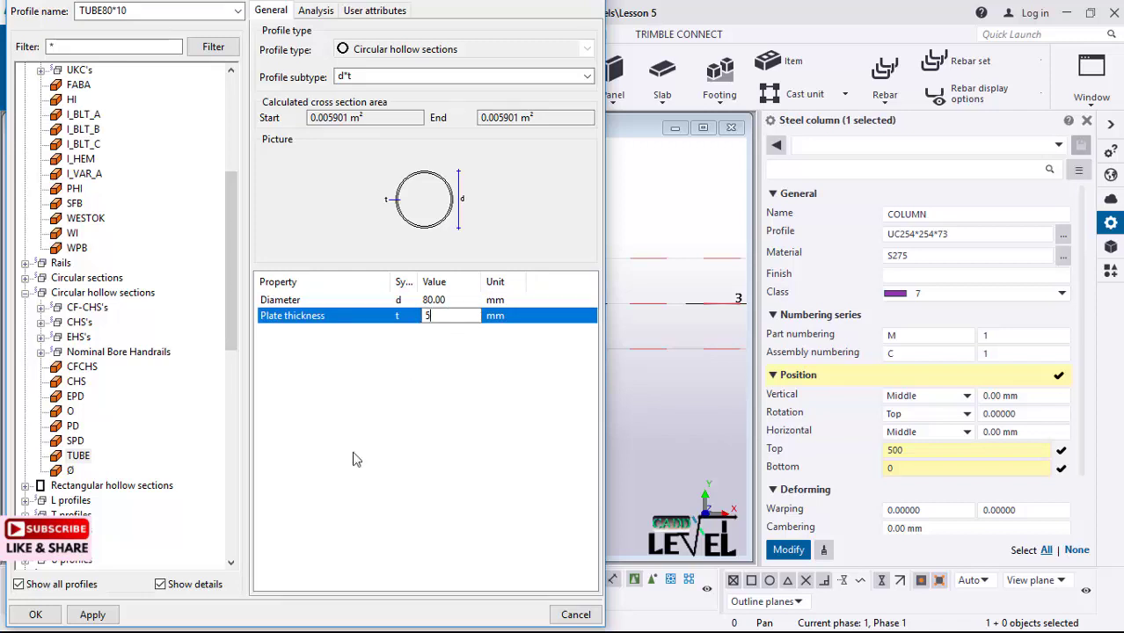
{"action": "left_click", "coordinate": [92, 615]}
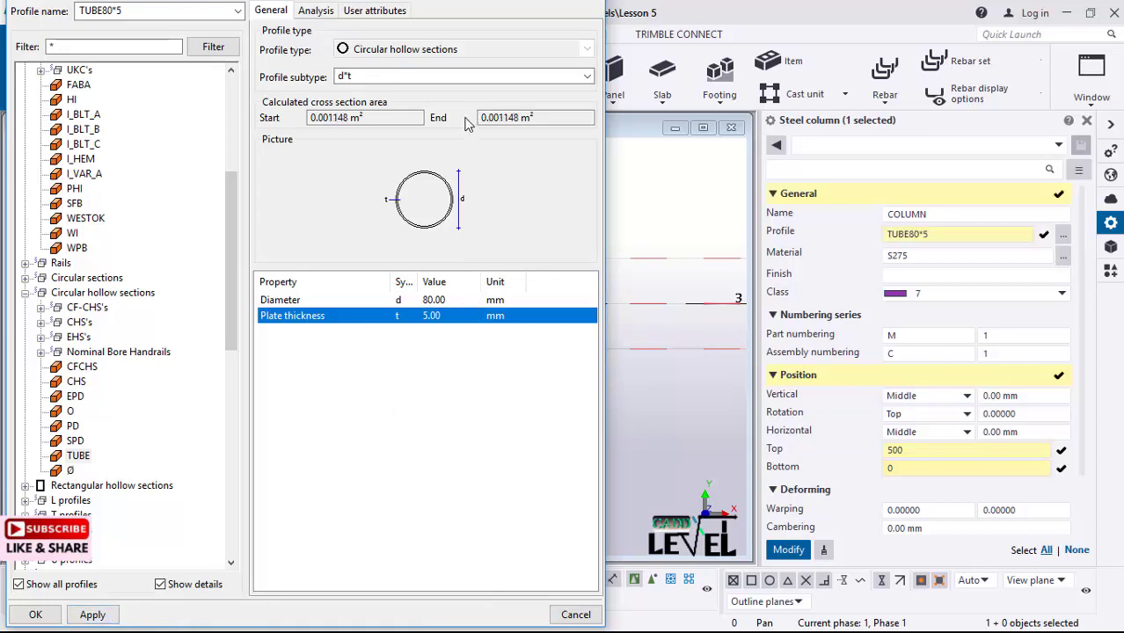
{"action": "left_click", "coordinate": [35, 616]}
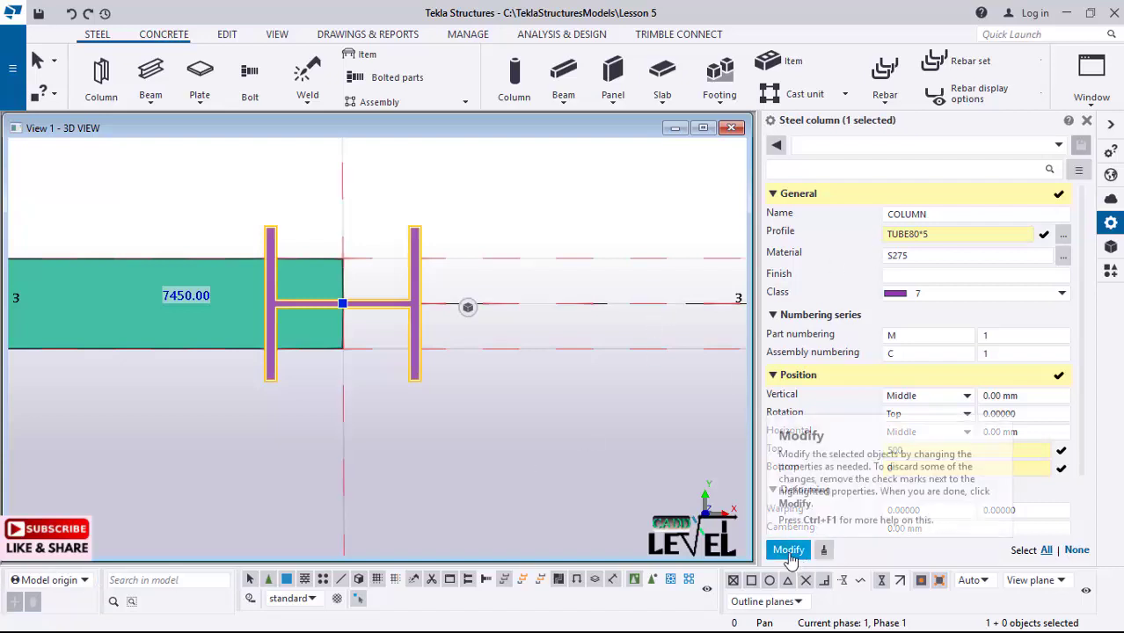
- Apply the TUBE80*5 profile and 500 mm position to the column, then inspect the post
{"action": "left_click", "coordinate": [791, 551]}
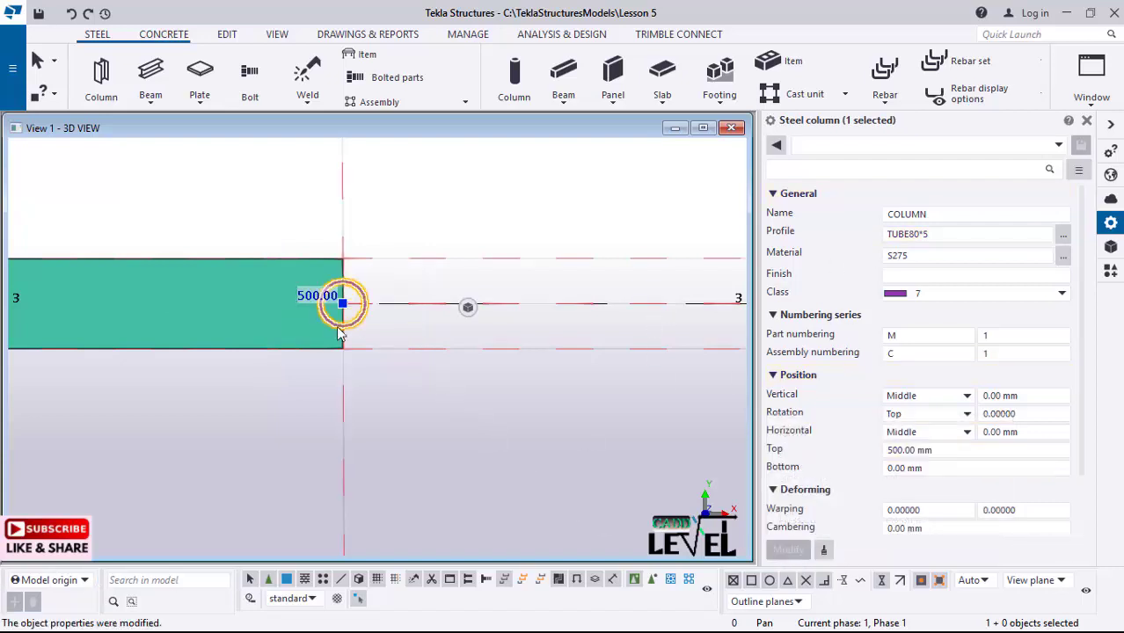
{"action": "scroll", "coordinate": [338, 306], "scroll_direction": "up", "scroll_amount": 2}
{"action": "scroll", "coordinate": [343, 302], "scroll_direction": "up", "scroll_amount": 1}
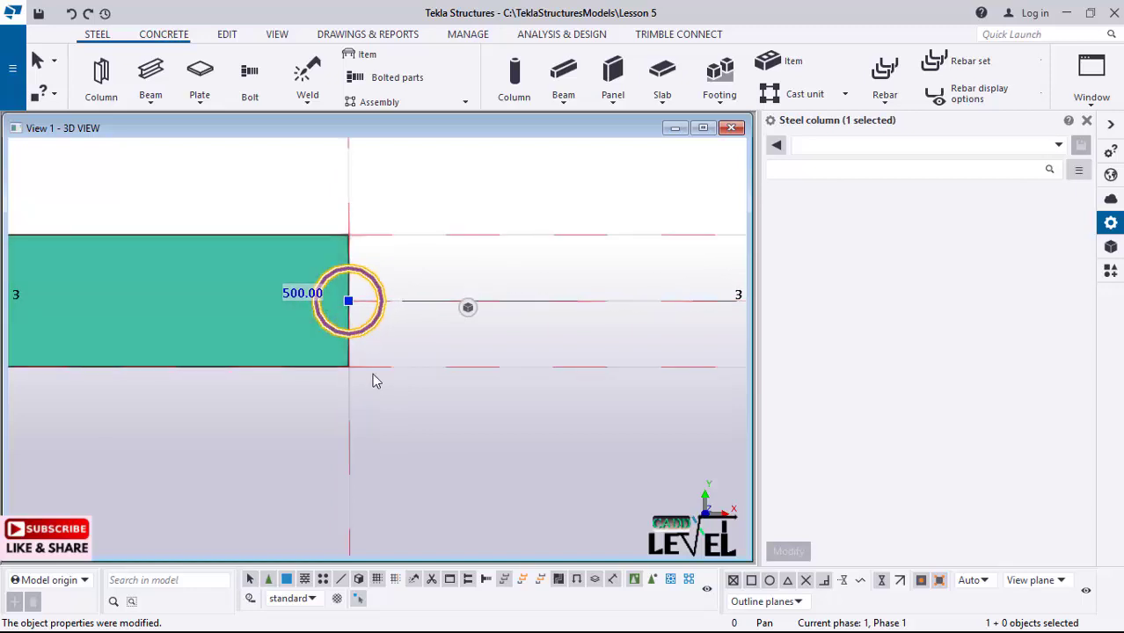
{"action": "scroll", "coordinate": [362, 379], "scroll_direction": "down", "scroll_amount": 3}
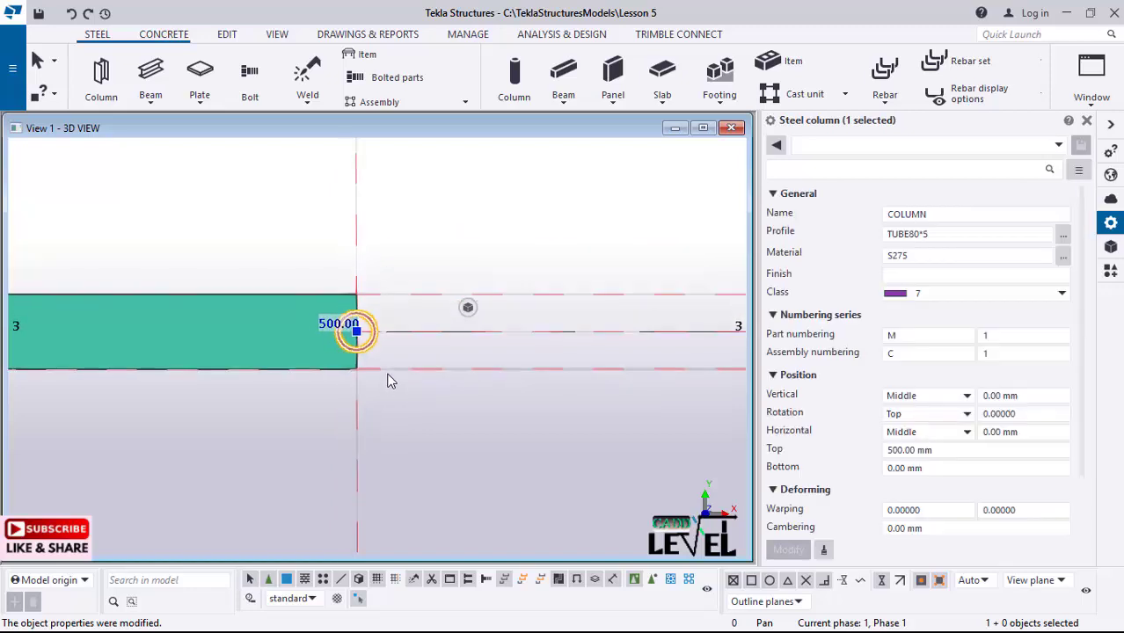
{"action": "scroll", "coordinate": [404, 391], "scroll_direction": "down", "scroll_amount": 5}
{"action": "scroll", "coordinate": [360, 443], "scroll_direction": "up", "scroll_amount": 3}
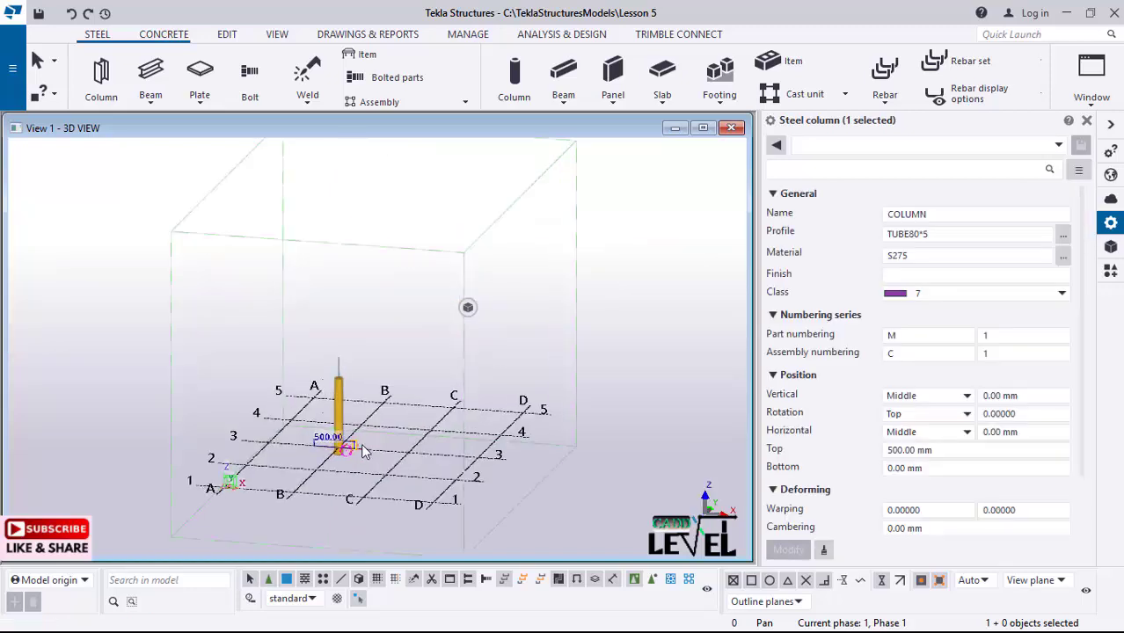
{"action": "scroll", "coordinate": [347, 458], "scroll_direction": "up", "scroll_amount": 6}
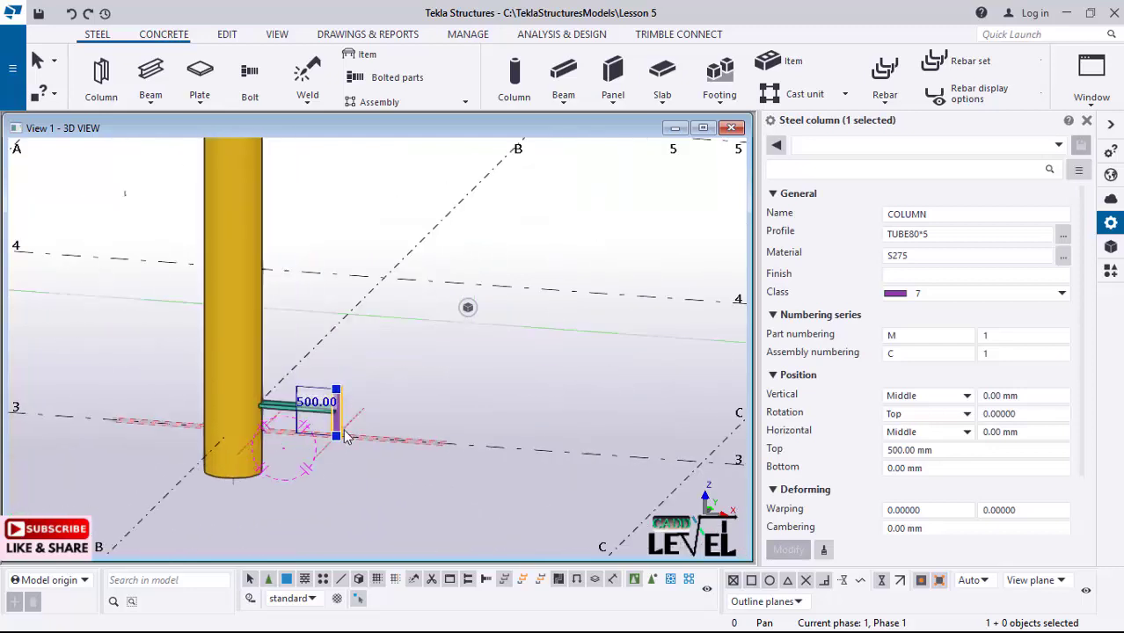
{"action": "scroll", "coordinate": [371, 430], "scroll_direction": "up", "scroll_amount": 6}
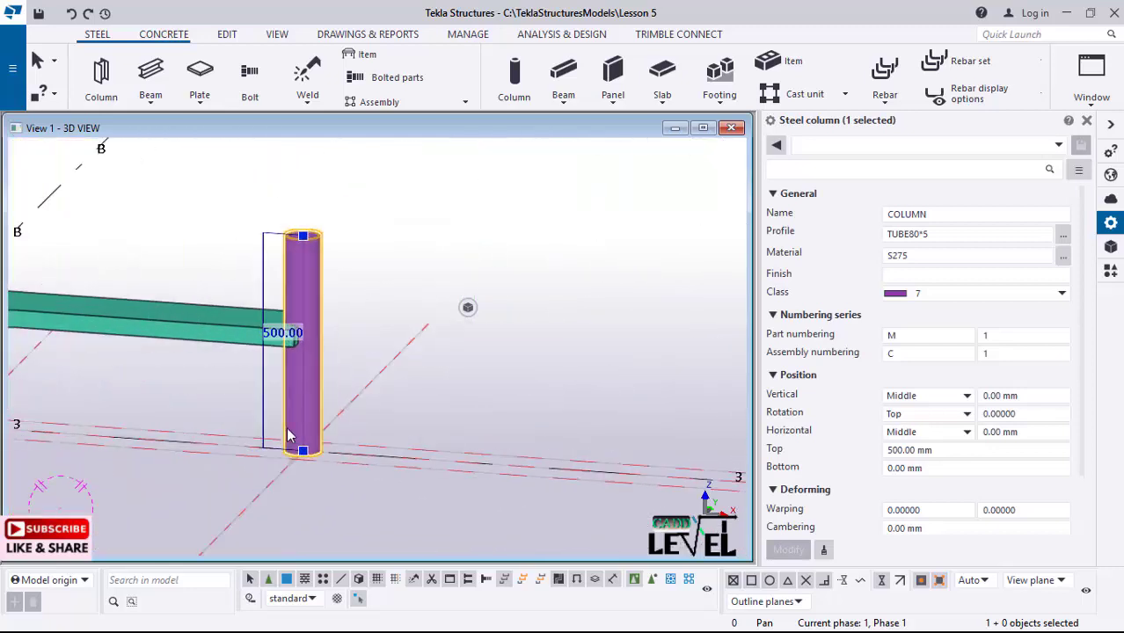
{"action": "scroll", "coordinate": [470, 349], "scroll_direction": "down", "scroll_amount": 3}
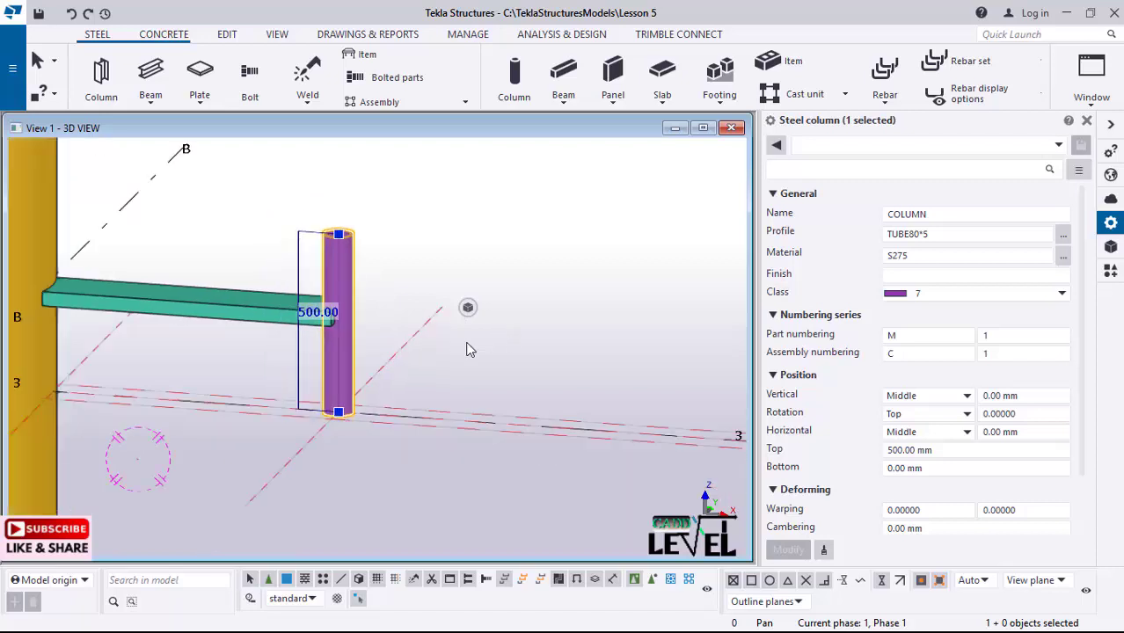
{"action": "scroll", "coordinate": [493, 388], "scroll_direction": "down", "scroll_amount": 3}
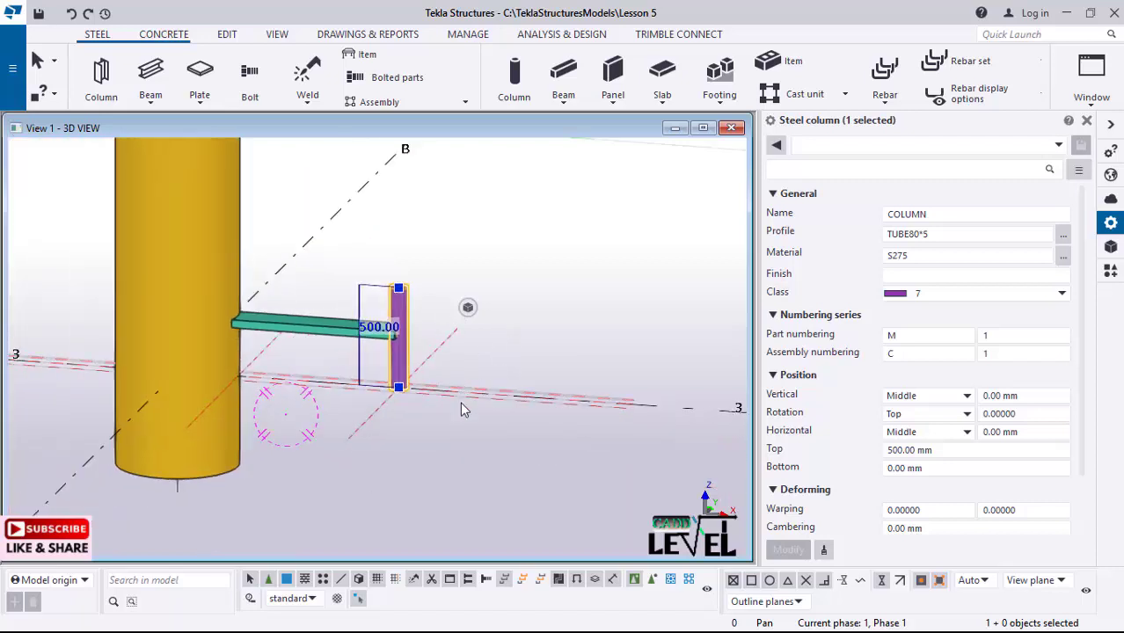
{"action": "scroll", "coordinate": [432, 405], "scroll_direction": "up", "scroll_amount": 3}
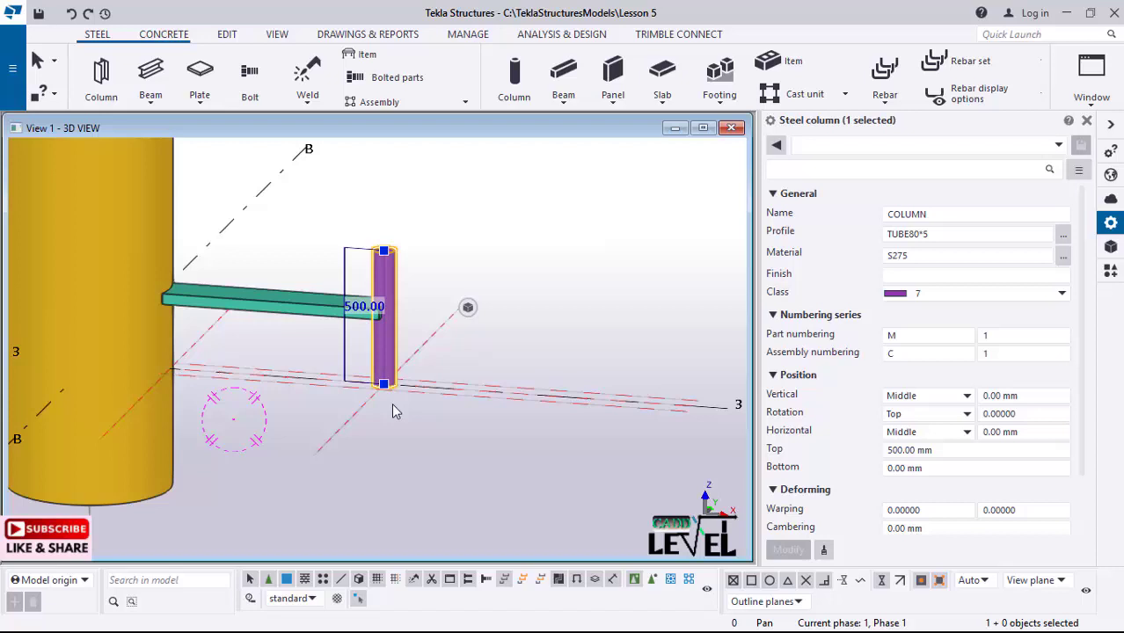
{"action": "middle_click_drag", "start_coordinate": [393, 411], "coordinate": [328, 385], "text": "ctrl"}
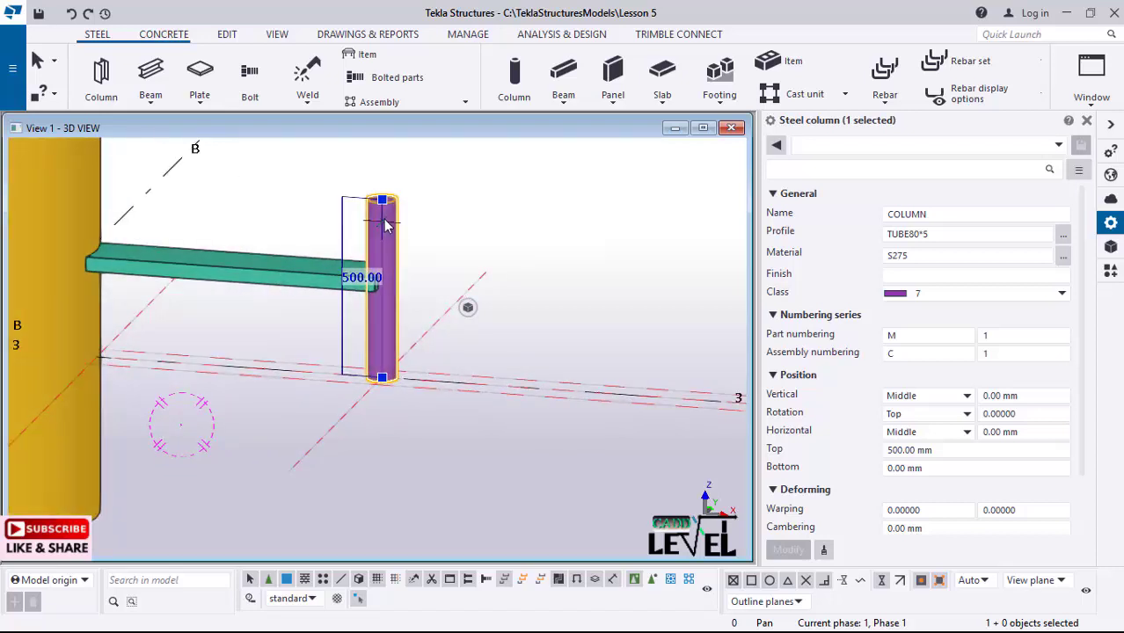
{"action": "scroll", "coordinate": [383, 221], "scroll_direction": "up", "scroll_amount": 3}
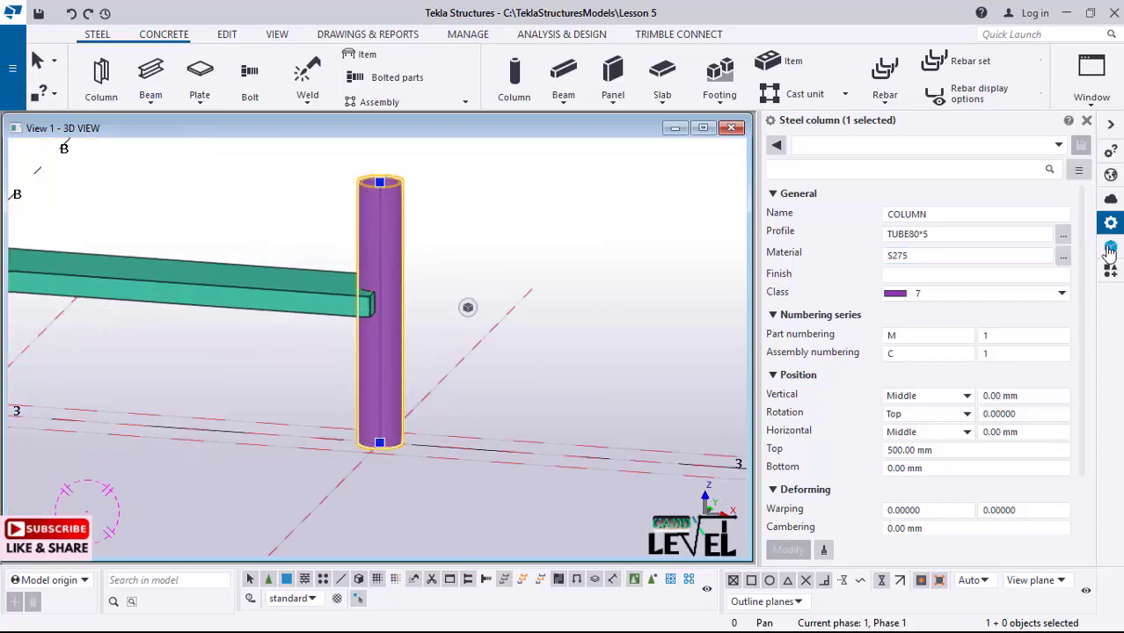
- Change the tube diameter to 40, making the post TUBE40*5, and apply it
{"action": "left_click", "coordinate": [1062, 234]}
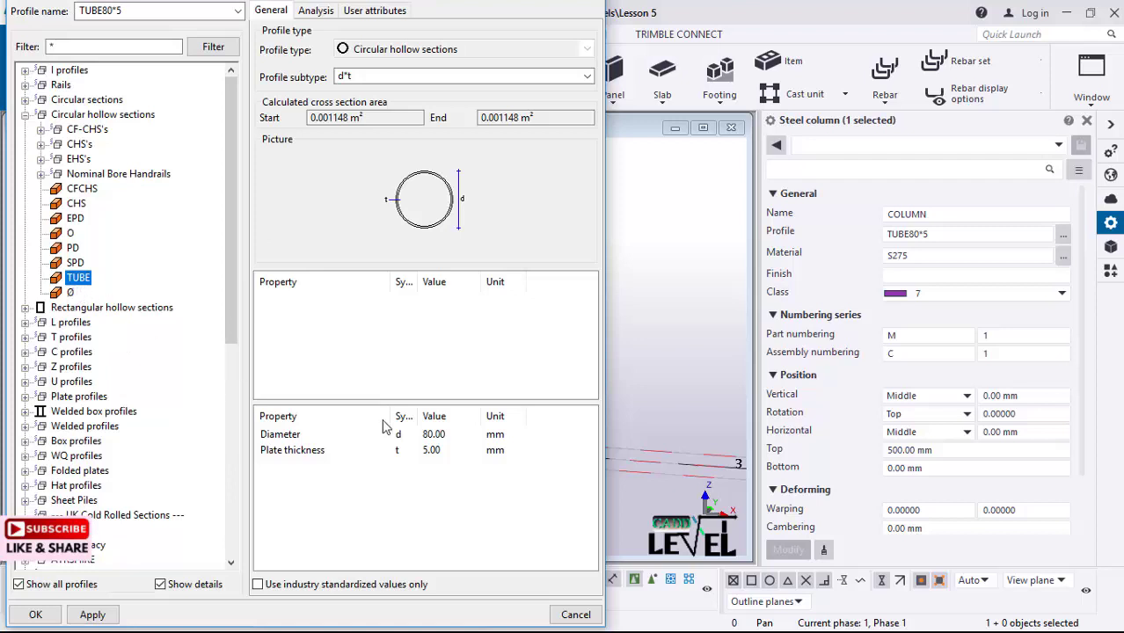
{"action": "left_click", "coordinate": [456, 437]}
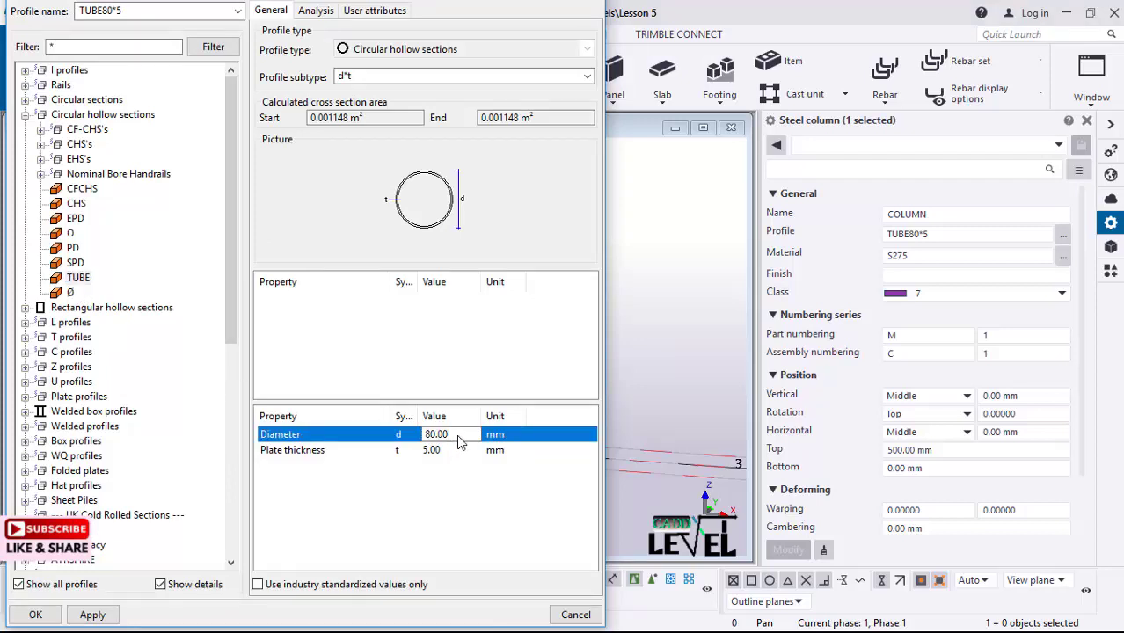
{"action": "double_click", "coordinate": [453, 438]}
{"action": "type", "text": "40"}
{"action": "left_click", "coordinate": [90, 614]}
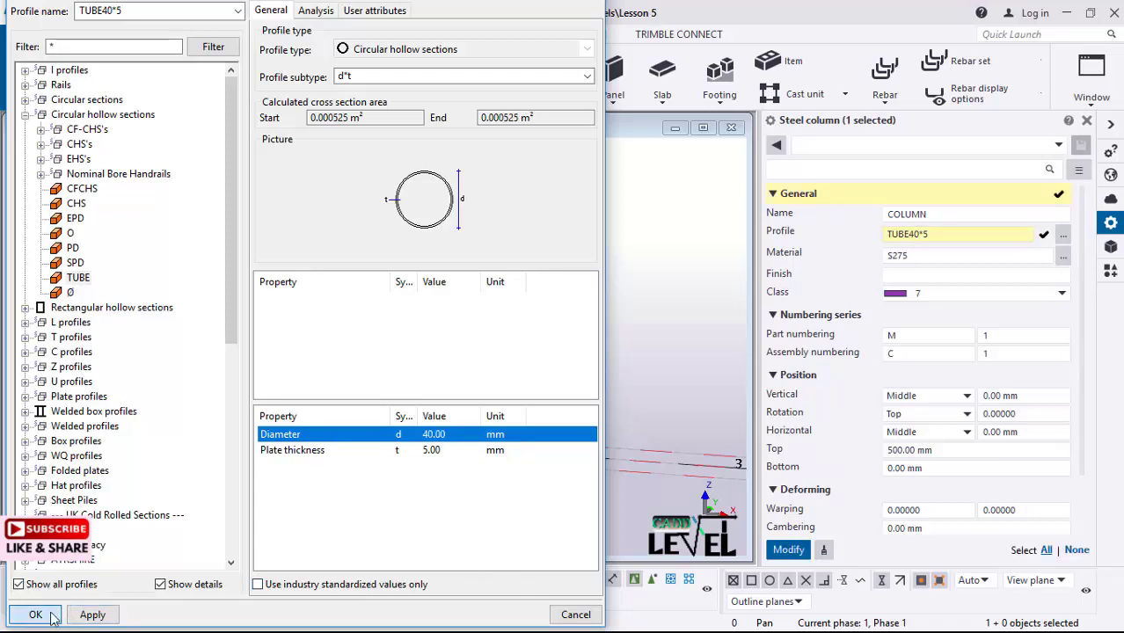
{"action": "key", "text": "Return"}
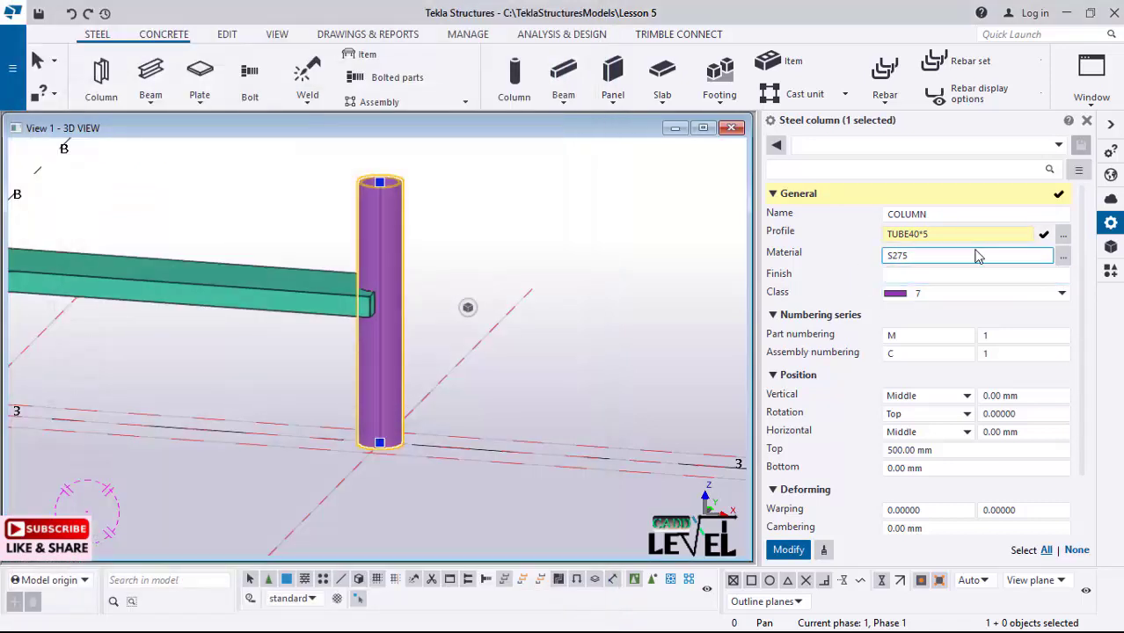
{"action": "scroll", "coordinate": [638, 263], "scroll_direction": "down", "scroll_amount": 4}
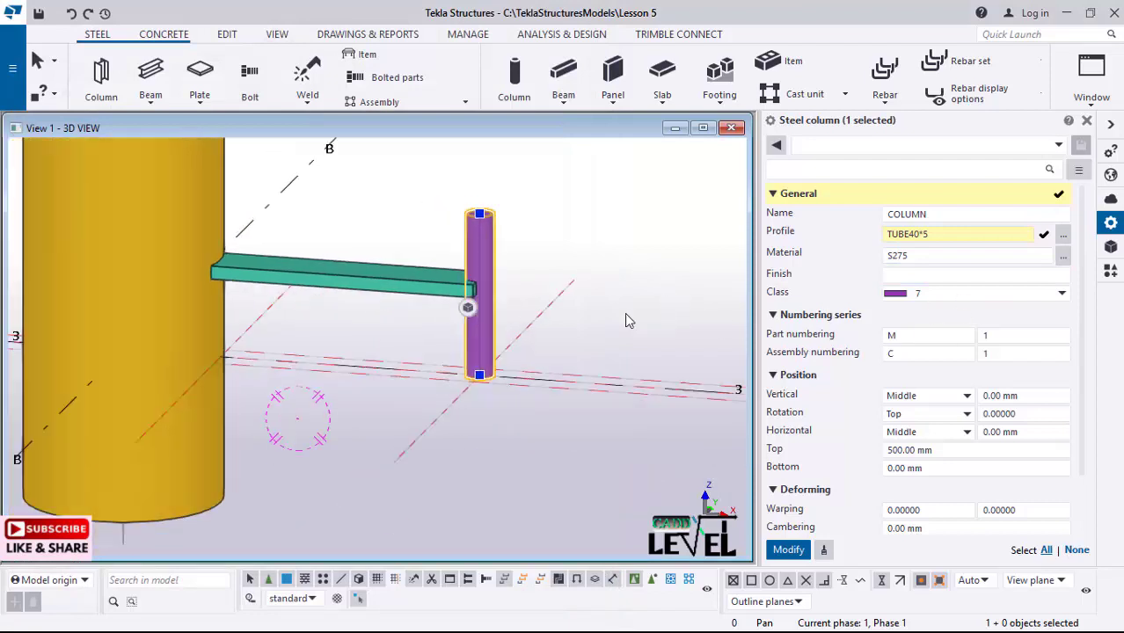
{"action": "left_click", "coordinate": [943, 259]}
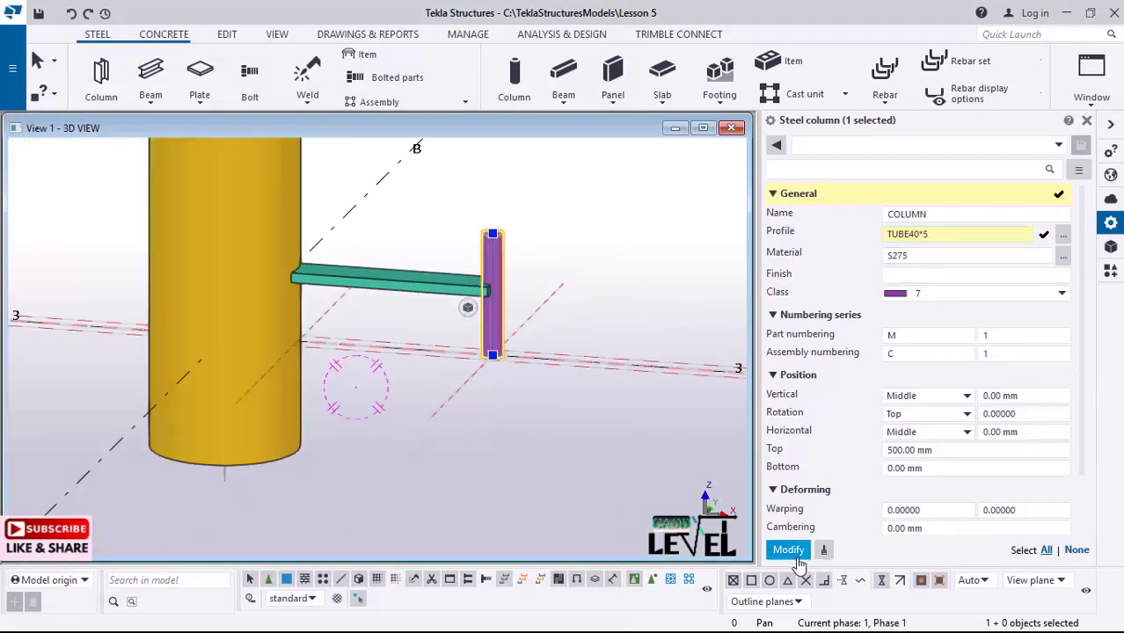
{"action": "left_click", "coordinate": [787, 549]}
{"action": "scroll", "coordinate": [520, 326], "scroll_direction": "up", "scroll_amount": 3}
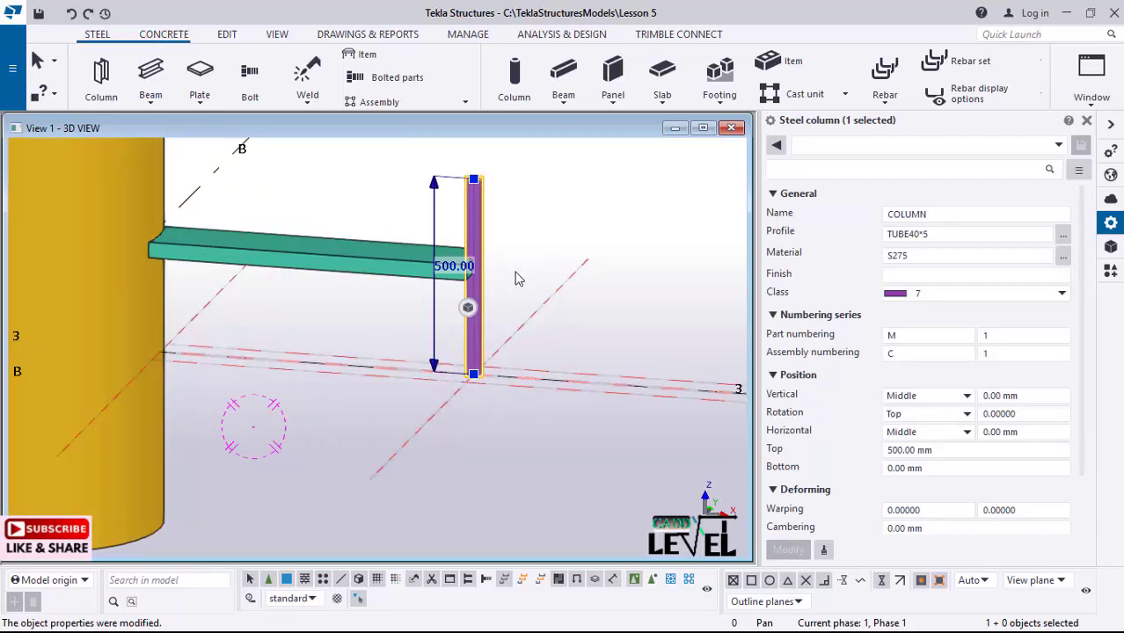
- Move the concrete slab step down with a linear offset of dZ -300
{"action": "left_click", "coordinate": [306, 274]}
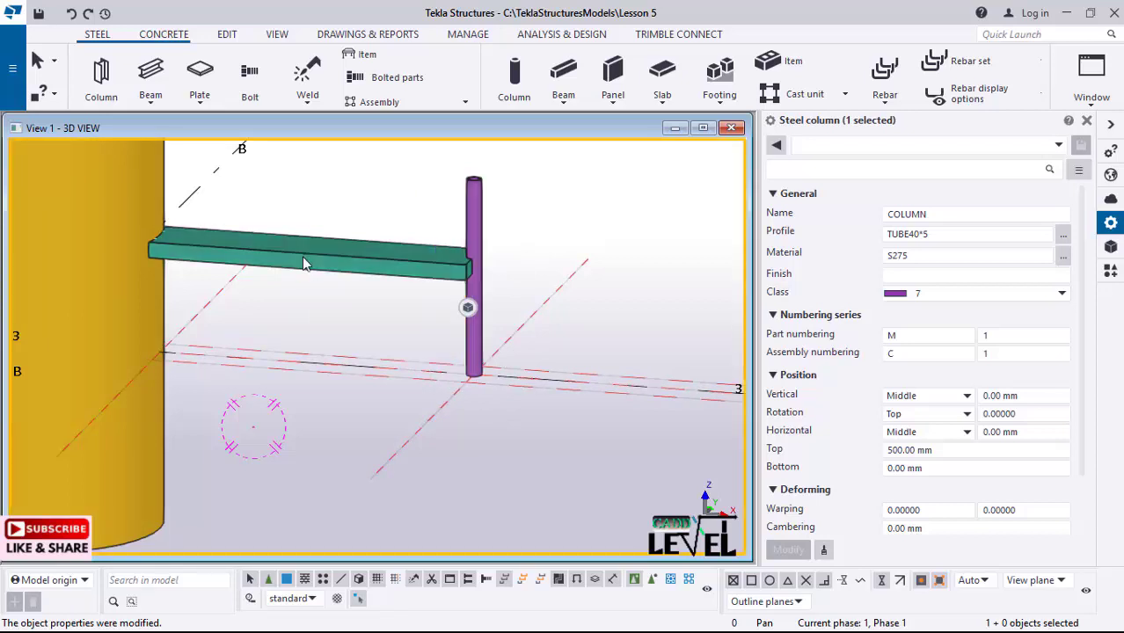
{"action": "left_click", "coordinate": [335, 287]}
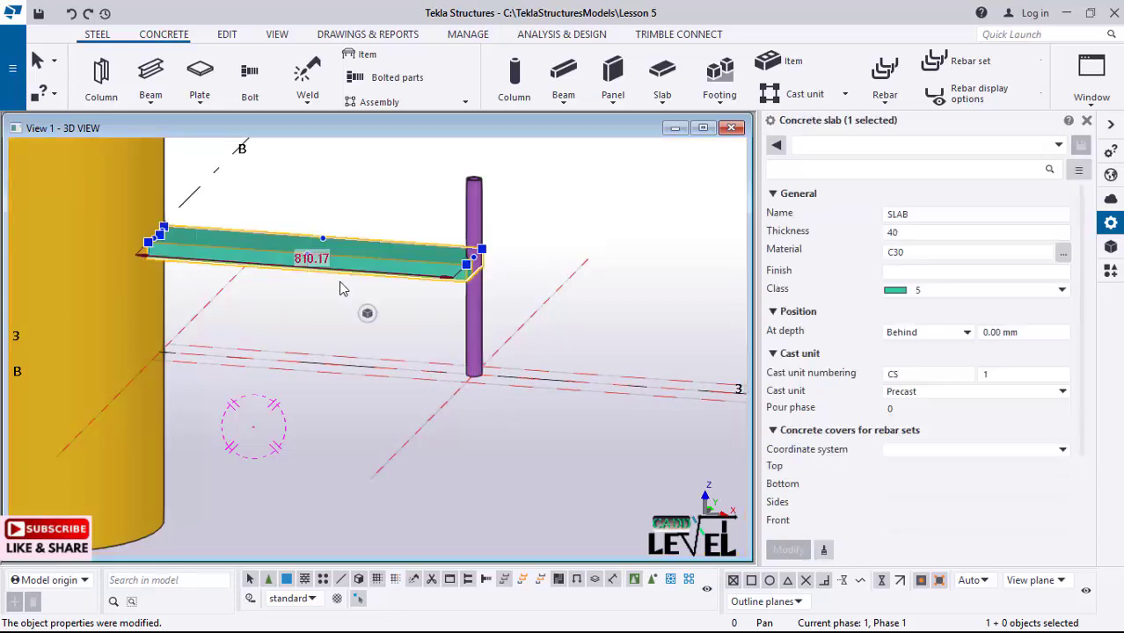
{"action": "right_click", "coordinate": [342, 288]}
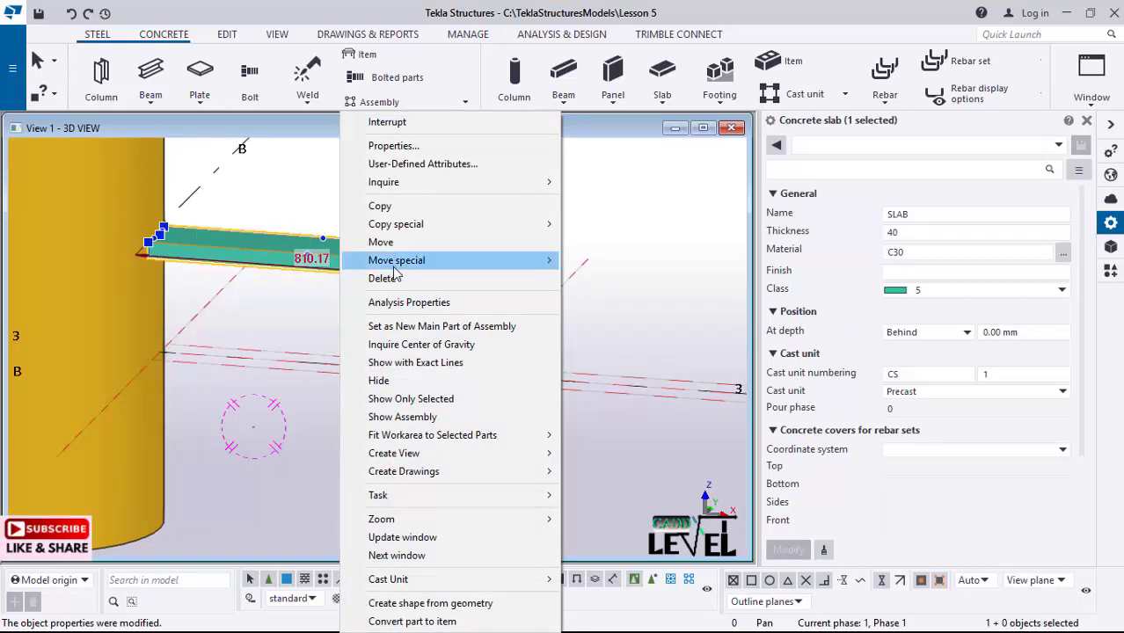
{"action": "mouse_move", "coordinate": [397, 265]}
{"action": "left_click", "coordinate": [597, 264]}
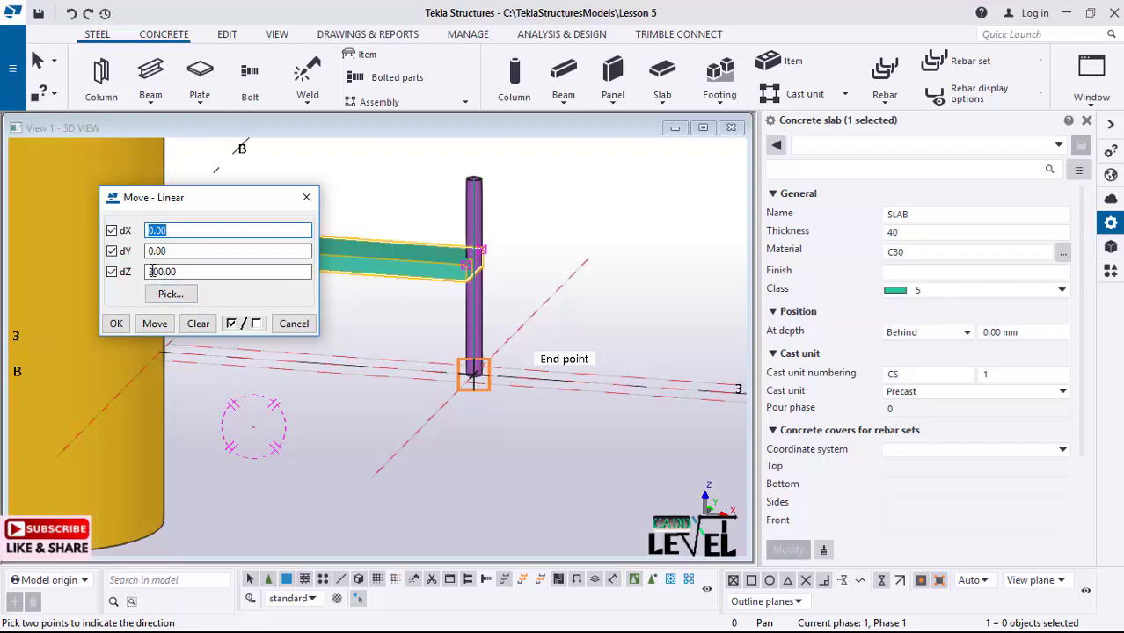
{"action": "left_click", "coordinate": [151, 271]}
{"action": "type", "text": "-"}
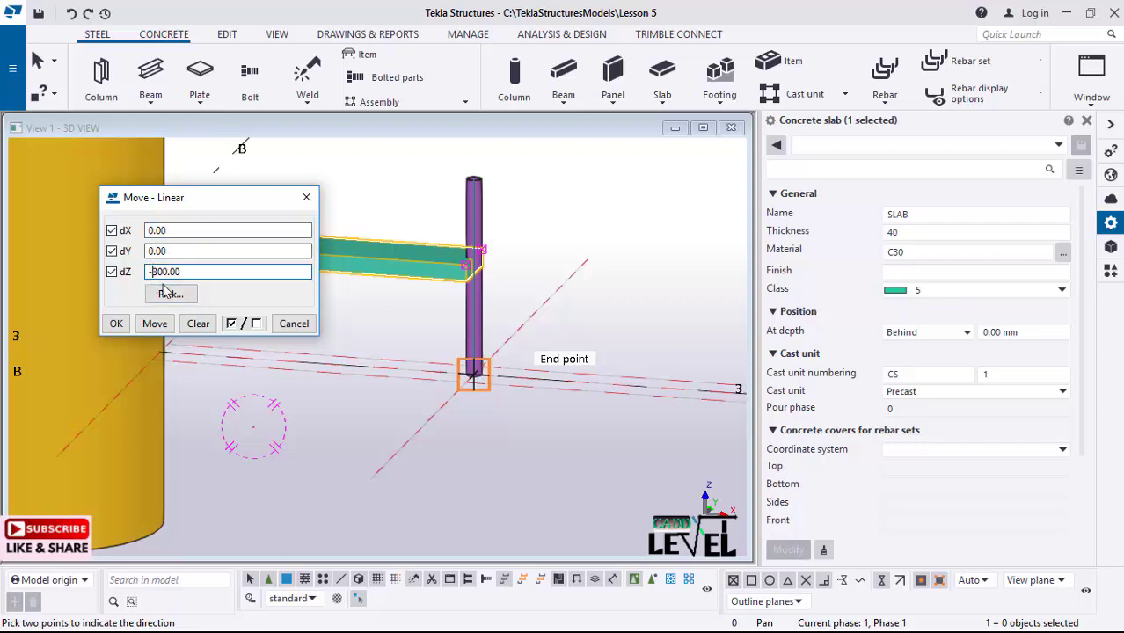
{"action": "left_click", "coordinate": [153, 324]}
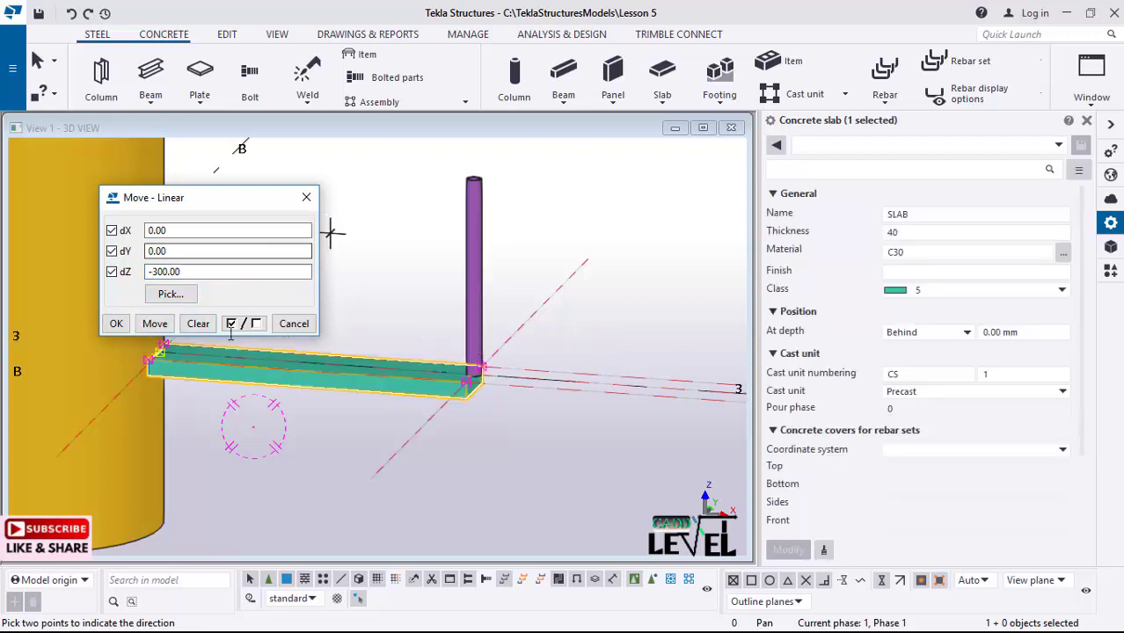
{"action": "left_click", "coordinate": [116, 323]}
{"action": "scroll", "coordinate": [435, 359], "scroll_direction": "up", "scroll_amount": 4}
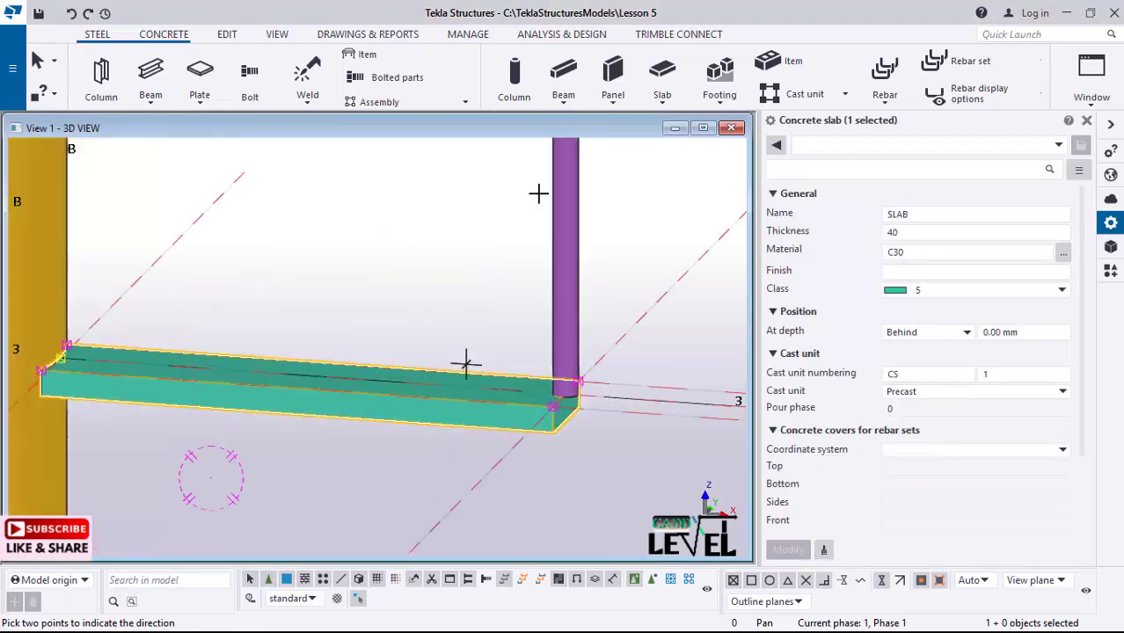
{"action": "scroll", "coordinate": [433, 475], "scroll_direction": "down", "scroll_amount": 5}
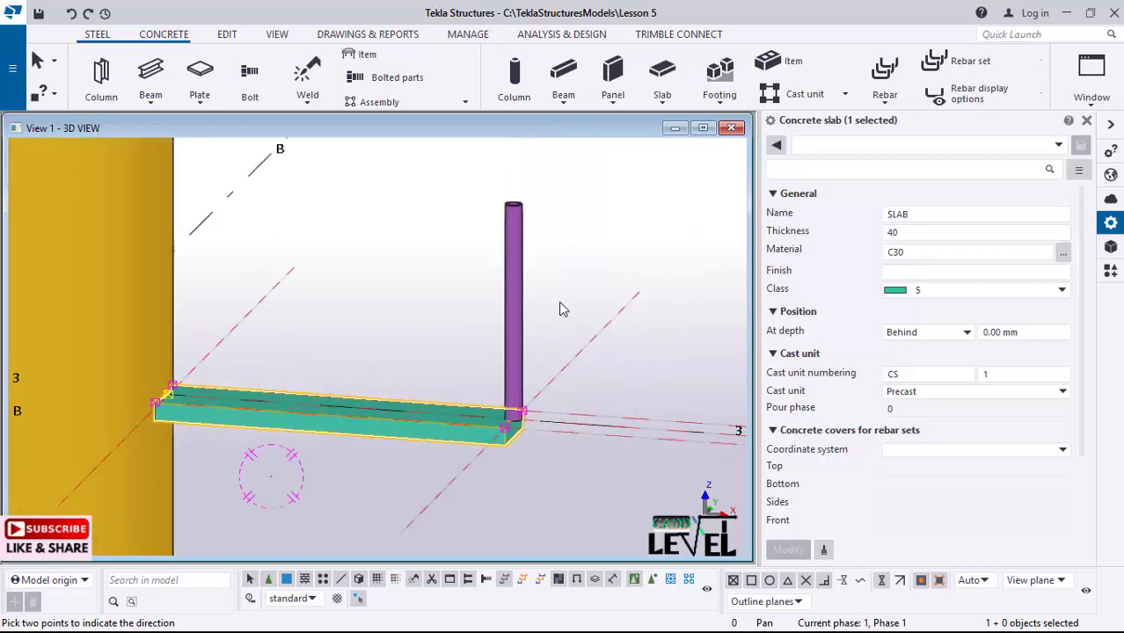
{"action": "left_click", "coordinate": [543, 270]}
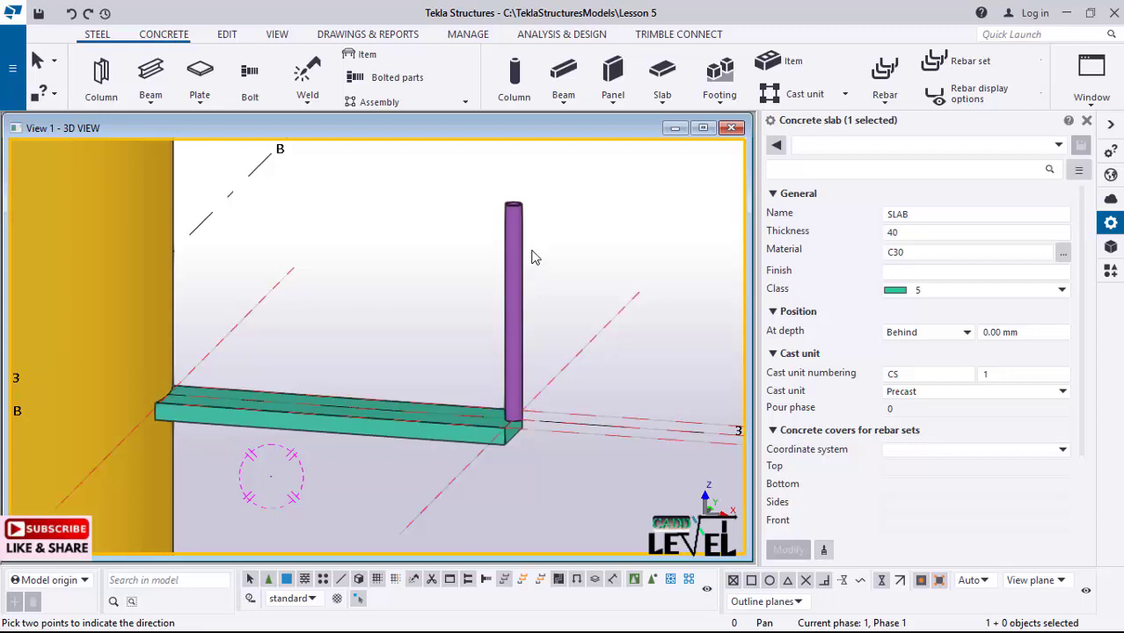
- In plan view, move the steel tube post 100 mm along the slab step
{"action": "left_click", "coordinate": [515, 325]}
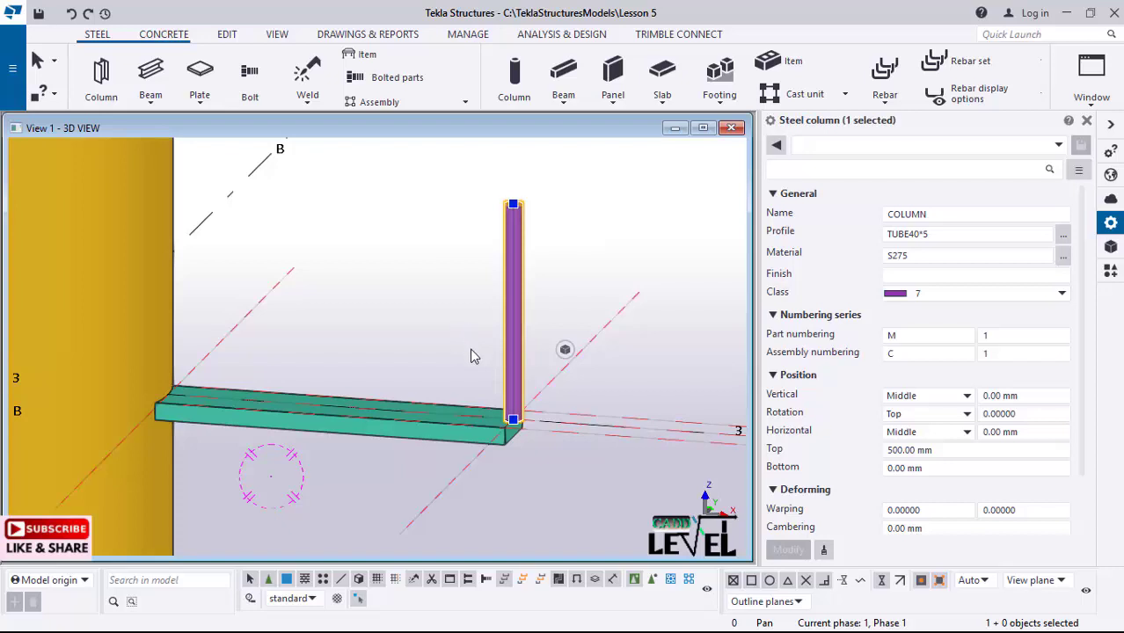
{"action": "key", "text": "ctrl+p"}
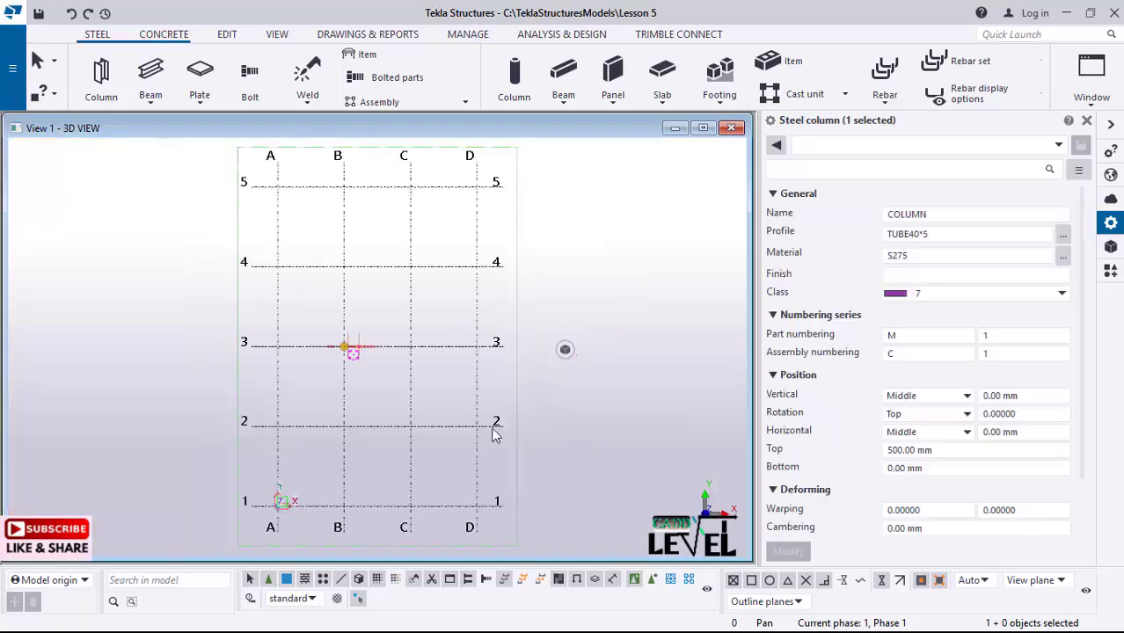
{"action": "scroll", "coordinate": [334, 329], "scroll_direction": "up", "scroll_amount": 5}
{"action": "scroll", "coordinate": [321, 318], "scroll_direction": "up", "scroll_amount": 8}
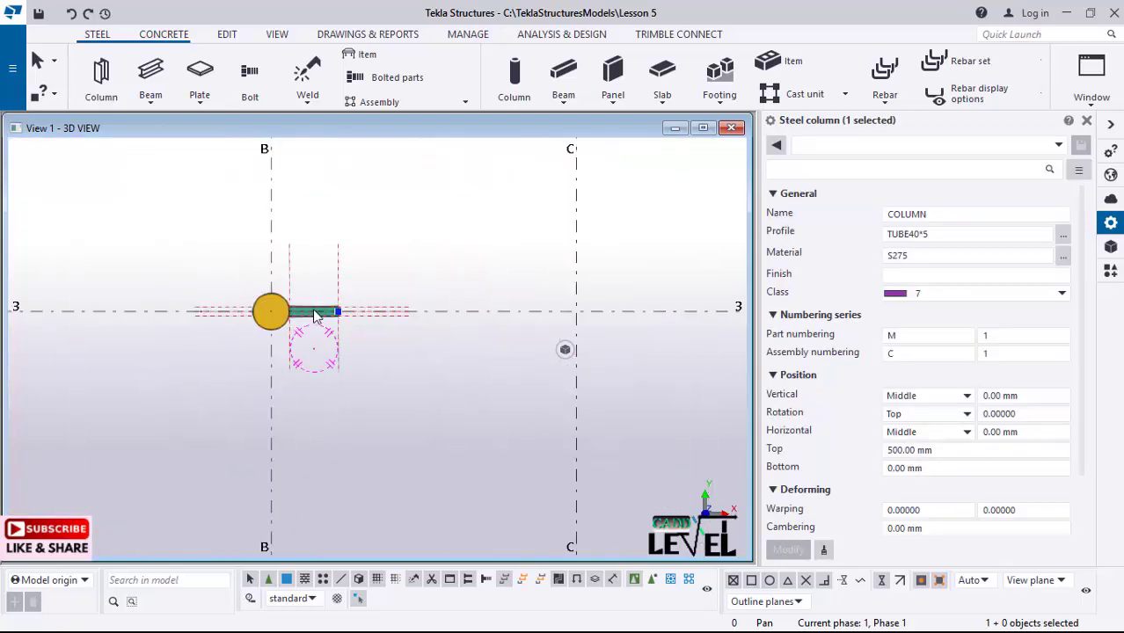
{"action": "scroll", "coordinate": [361, 331], "scroll_direction": "up", "scroll_amount": 2}
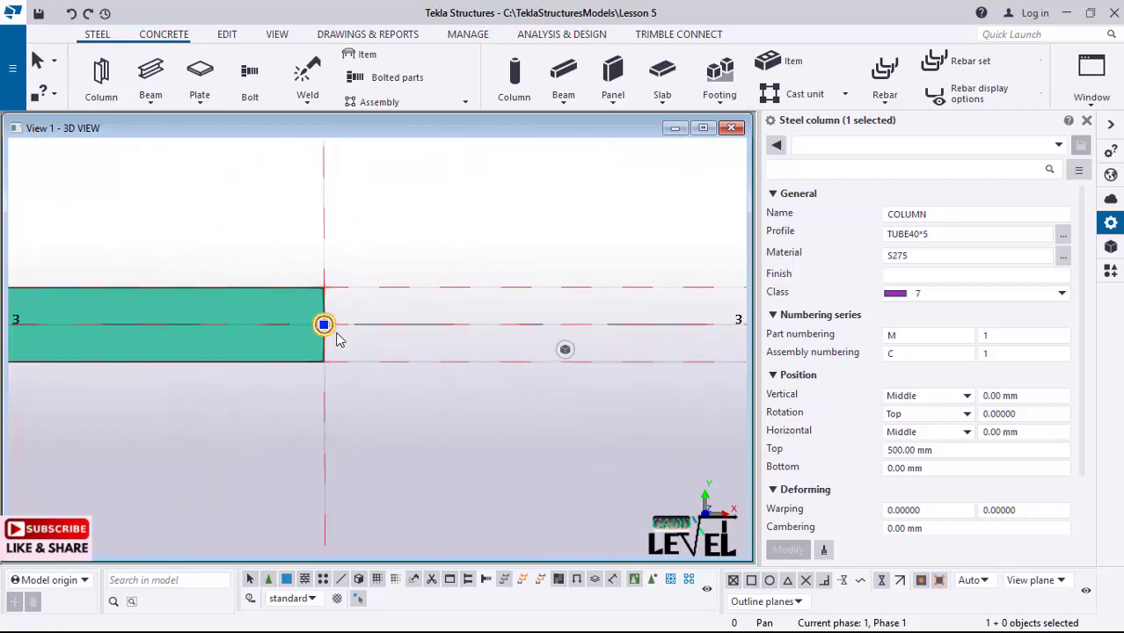
{"action": "right_click", "coordinate": [378, 329]}
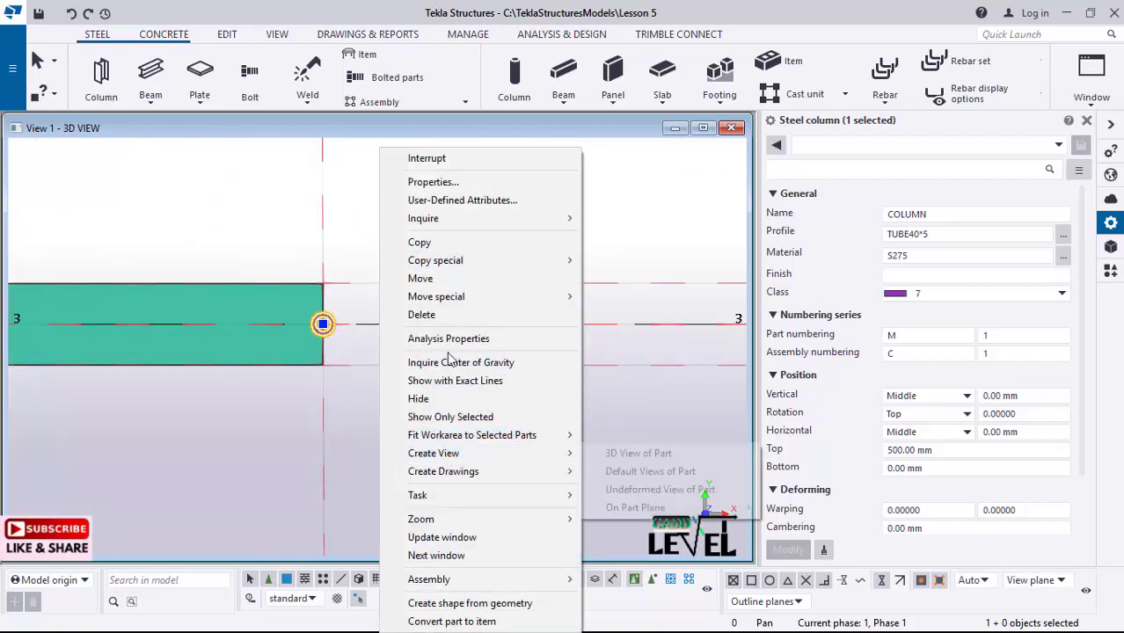
{"action": "left_click", "coordinate": [424, 279]}
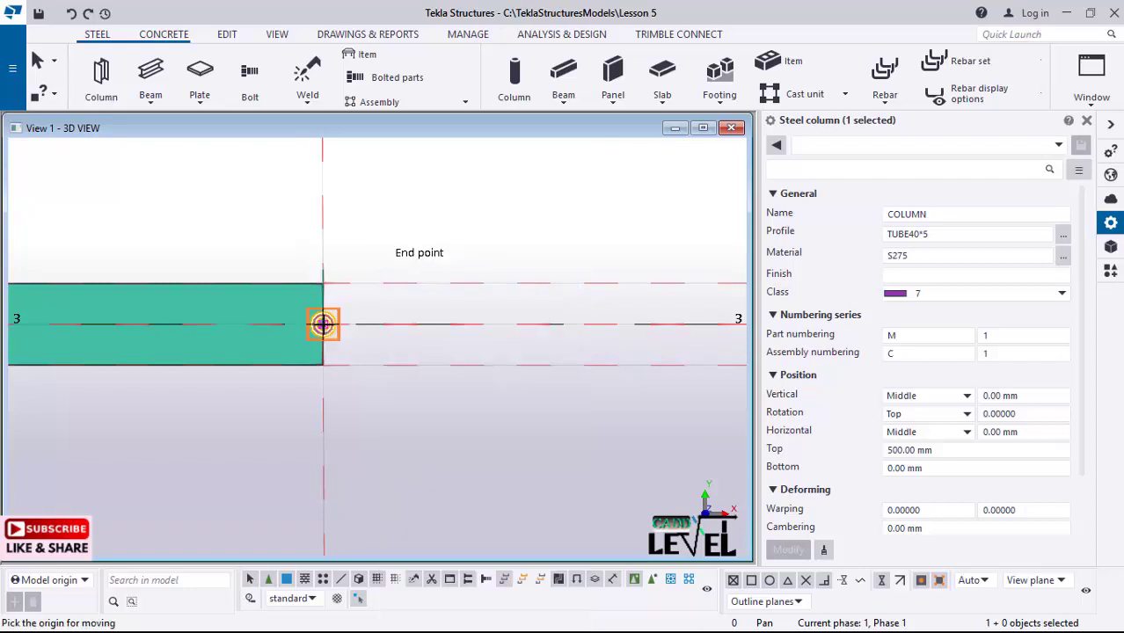
{"action": "left_click", "coordinate": [293, 326]}
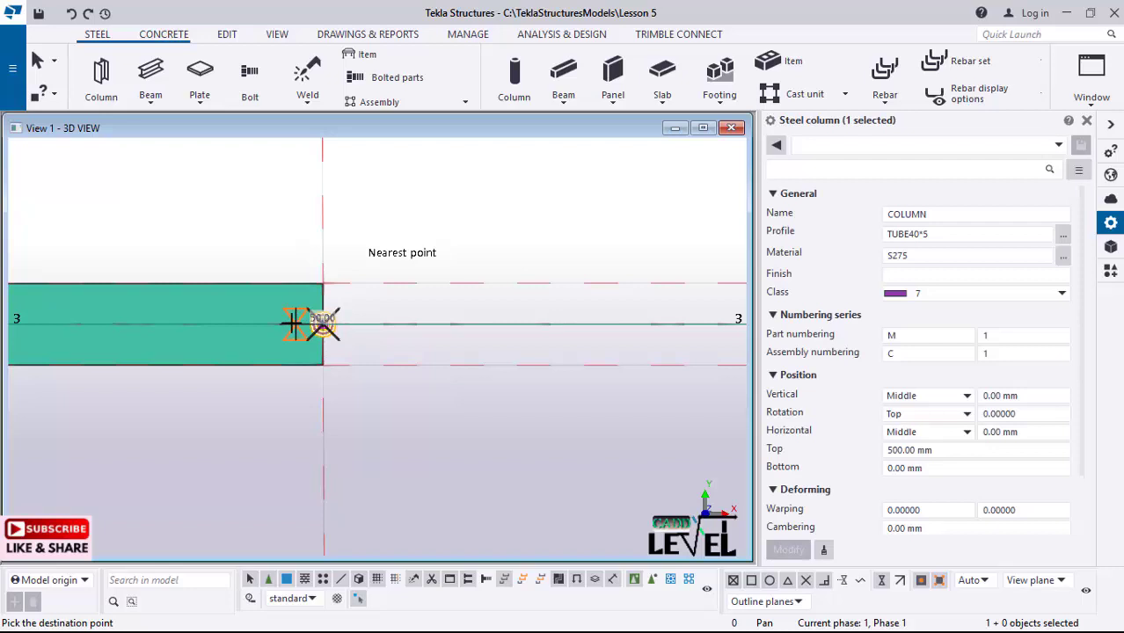
{"action": "type", "text": "100"}
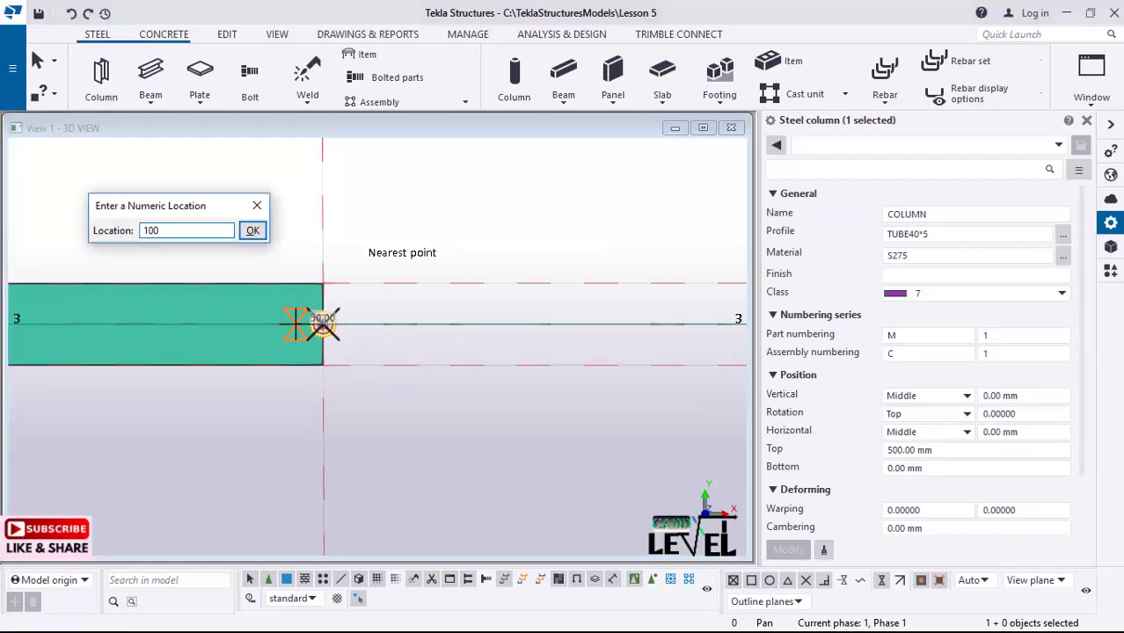
{"action": "key", "text": "Return"}
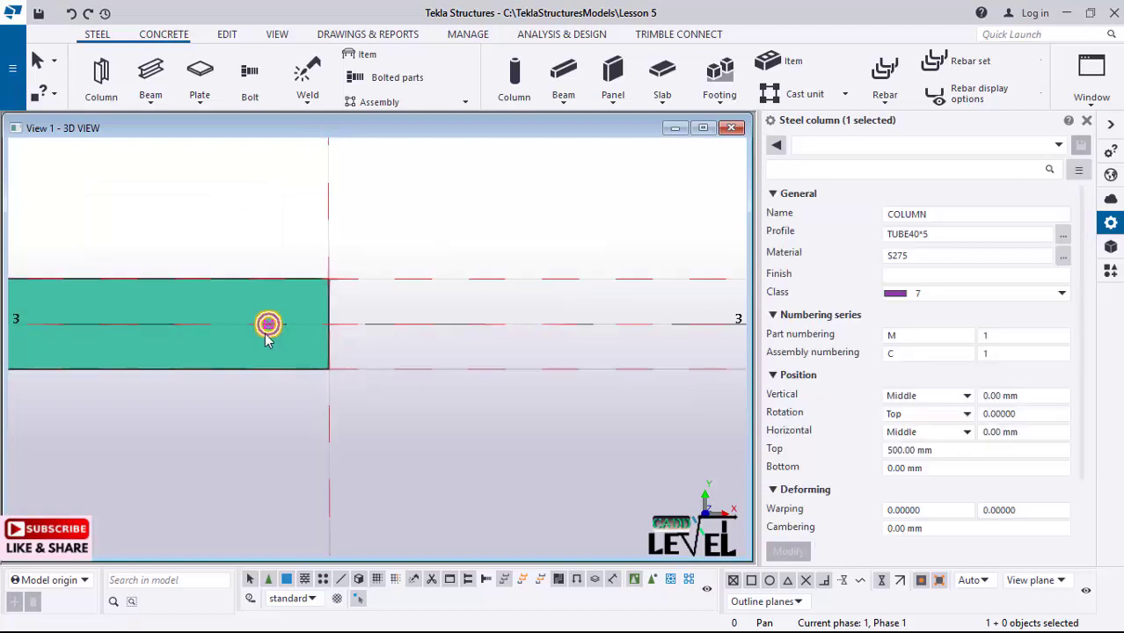
- Move the tube post a further 50 mm toward the step's outer end
{"action": "scroll", "coordinate": [268, 330], "scroll_direction": "up", "scroll_amount": 2}
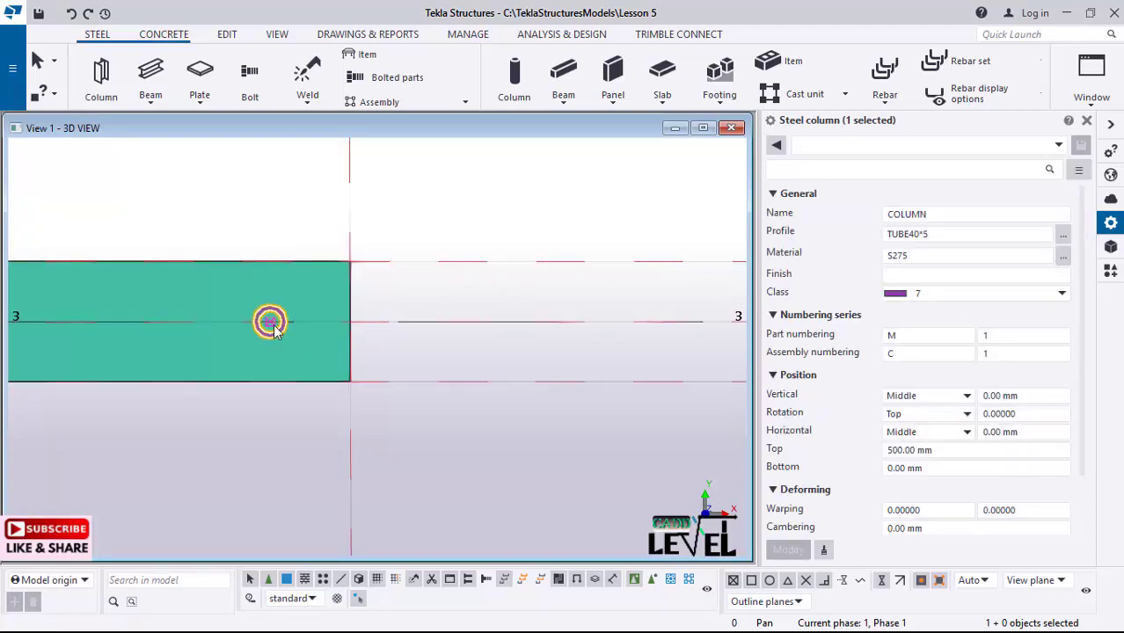
{"action": "right_click", "coordinate": [272, 327]}
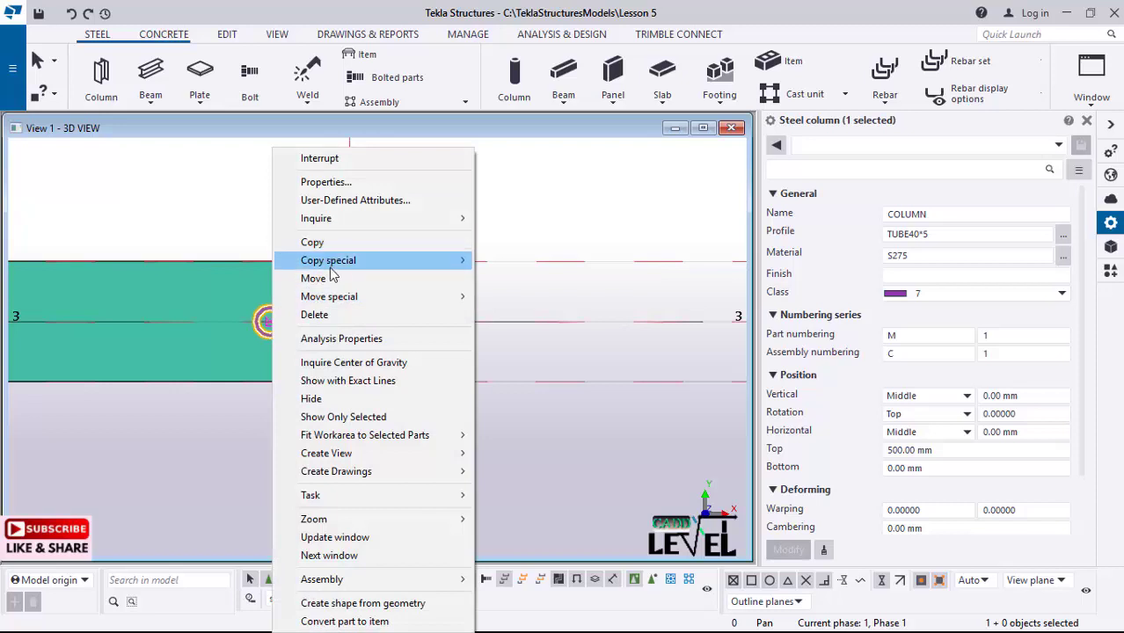
{"action": "left_click", "coordinate": [322, 278]}
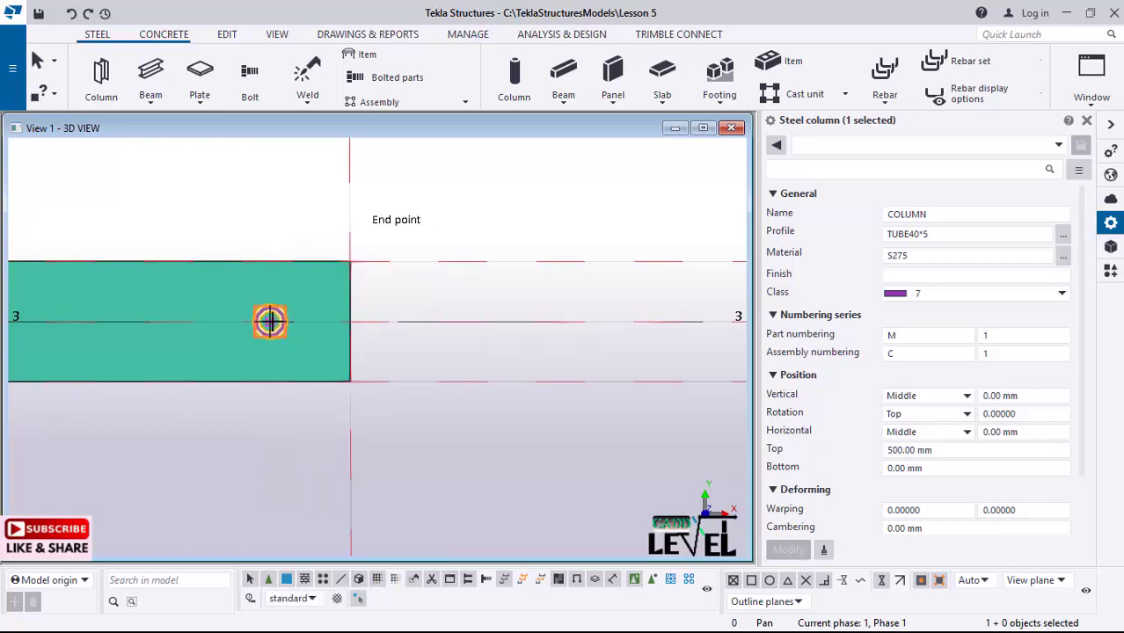
{"action": "left_click", "coordinate": [310, 320]}
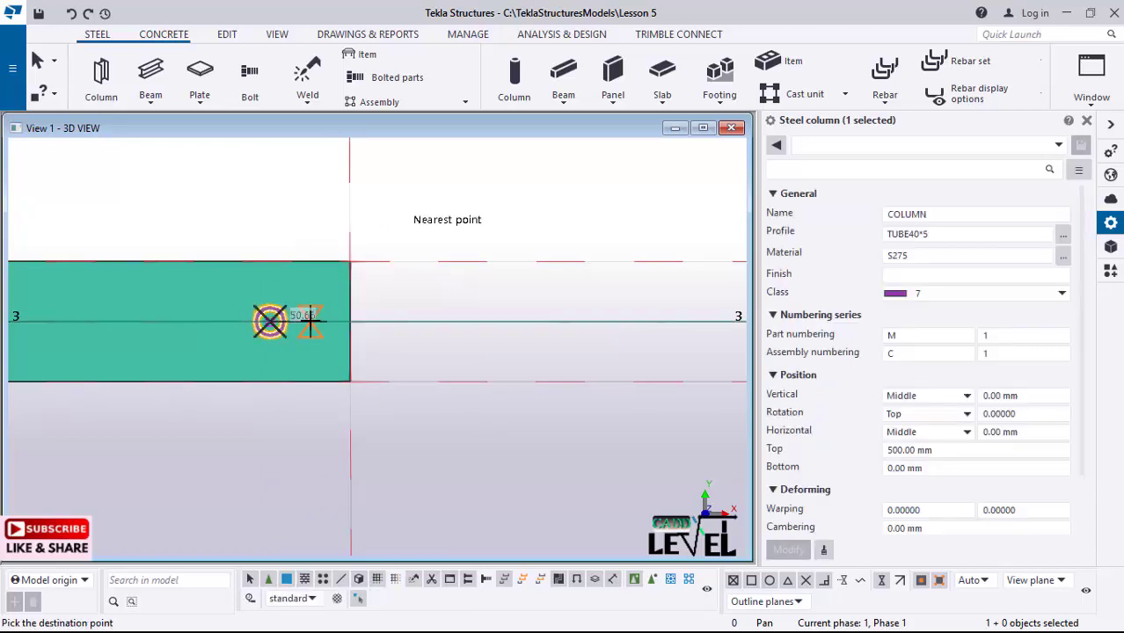
{"action": "type", "text": "500"}
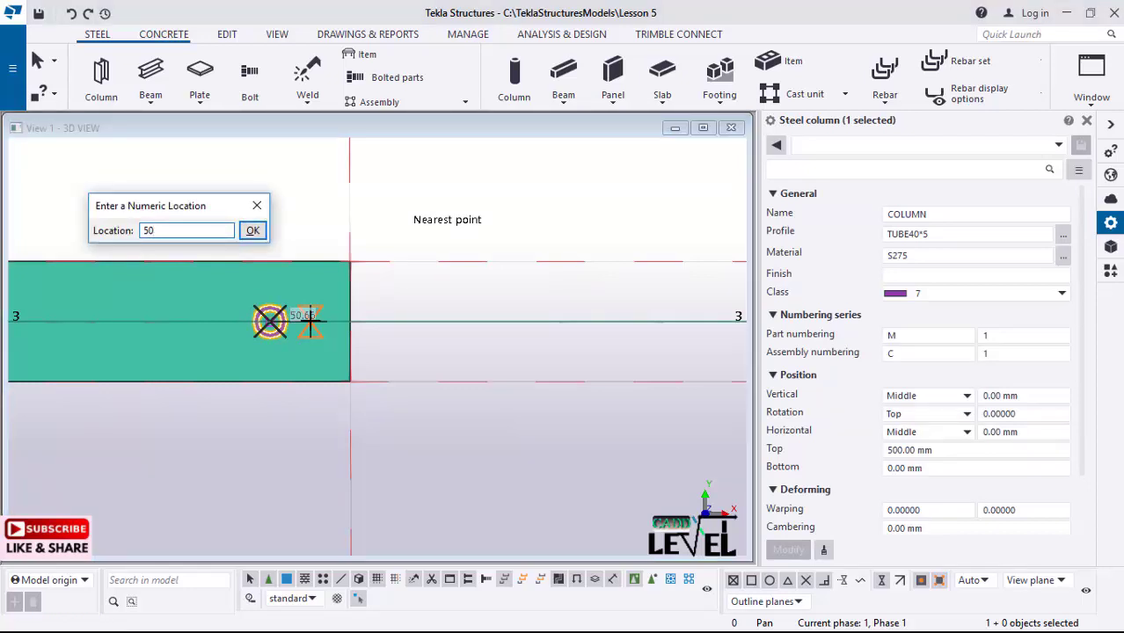
{"action": "key", "text": "Return"}
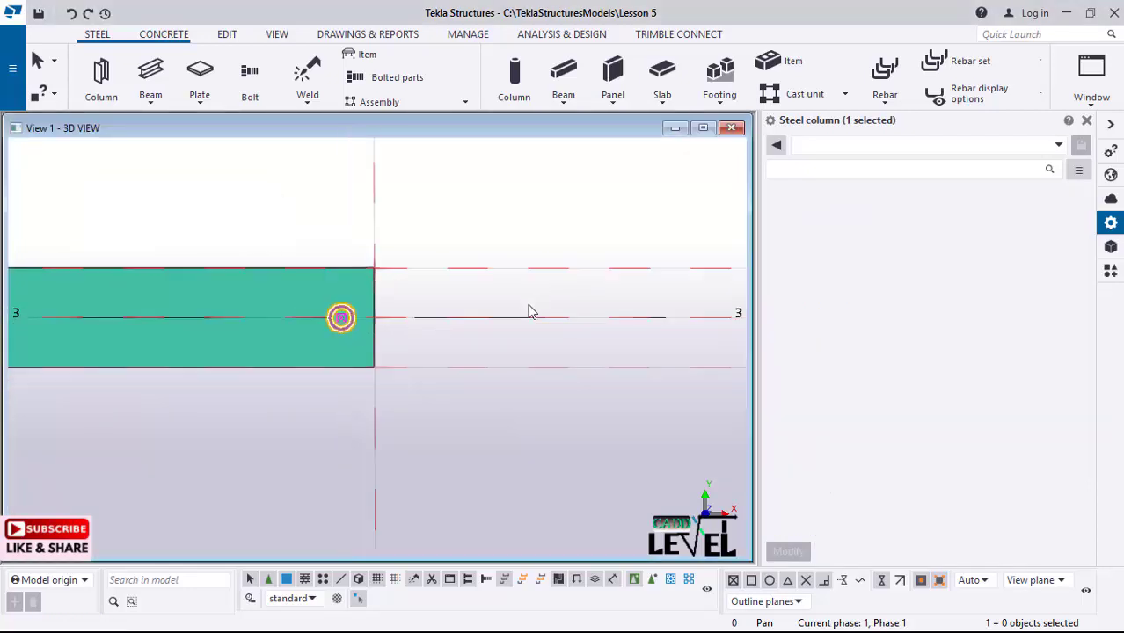
- Back in the 3D view, add the concrete slab step to the selected tube post
{"action": "scroll", "coordinate": [526, 314], "scroll_direction": "down", "scroll_amount": 4}
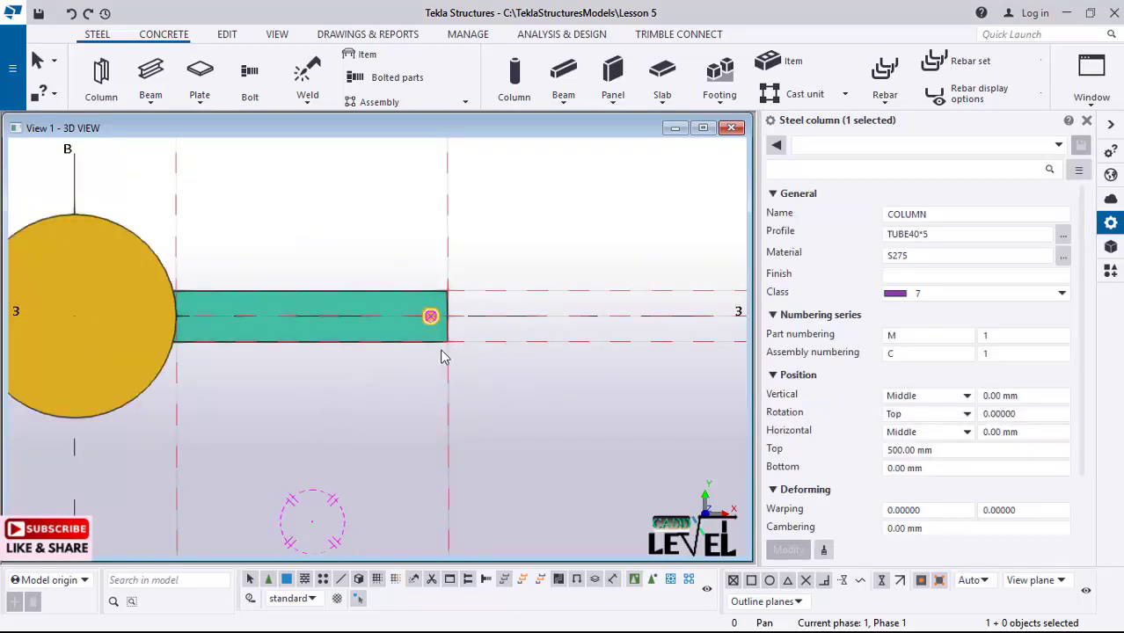
{"action": "scroll", "coordinate": [444, 356], "scroll_direction": "up", "scroll_amount": 5}
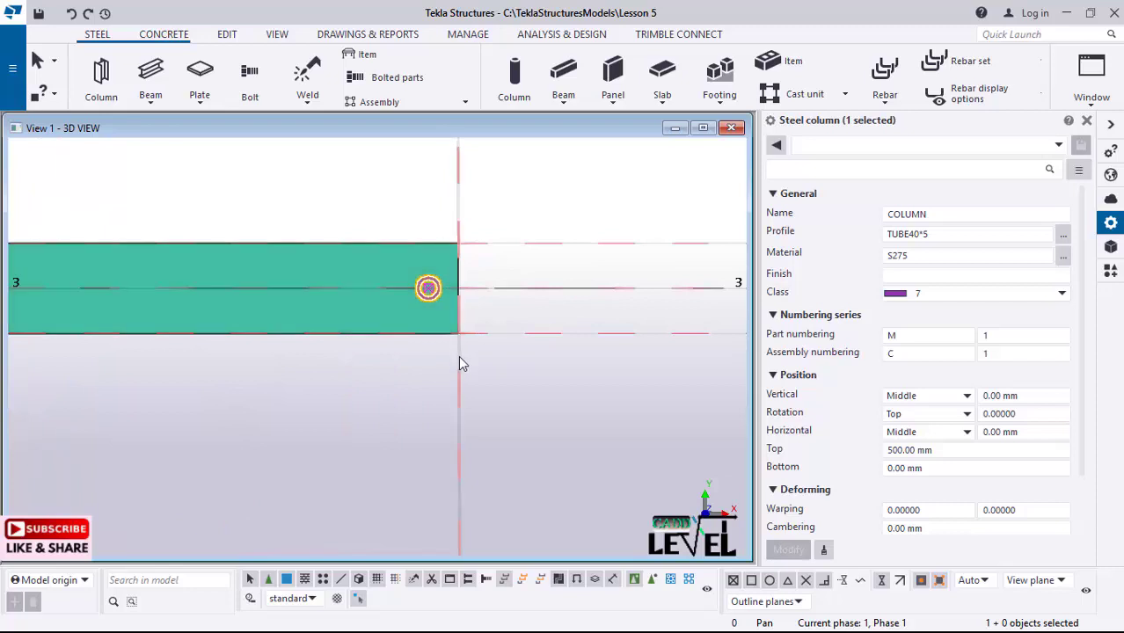
{"action": "key", "text": "Home"}
{"action": "scroll", "coordinate": [361, 444], "scroll_direction": "up", "scroll_amount": 2}
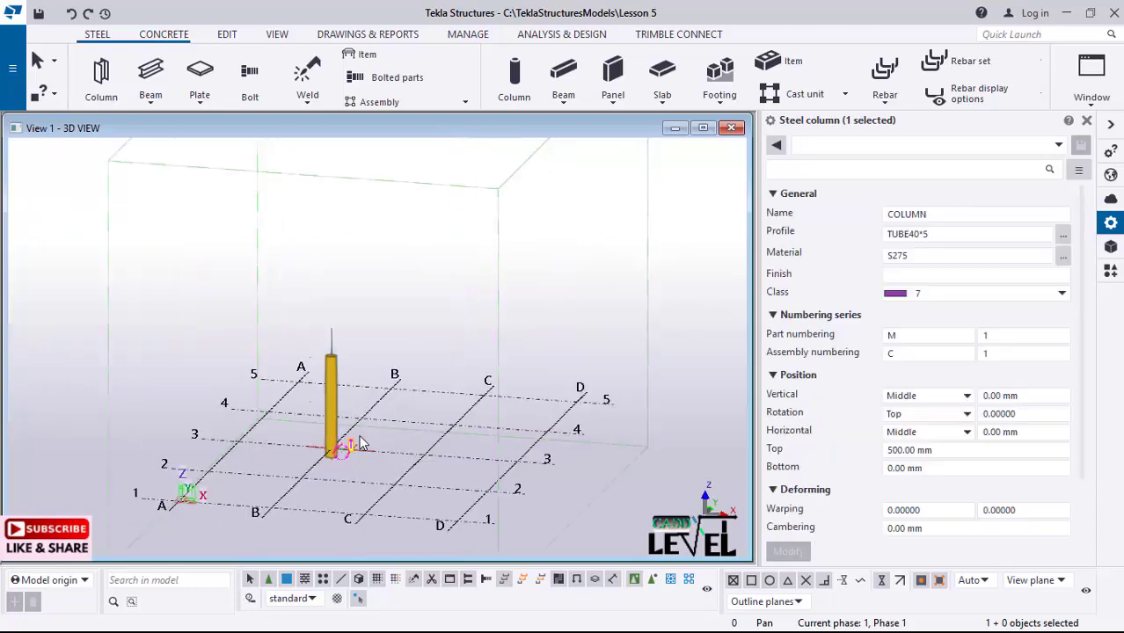
{"action": "scroll", "coordinate": [343, 457], "scroll_direction": "up", "scroll_amount": 8}
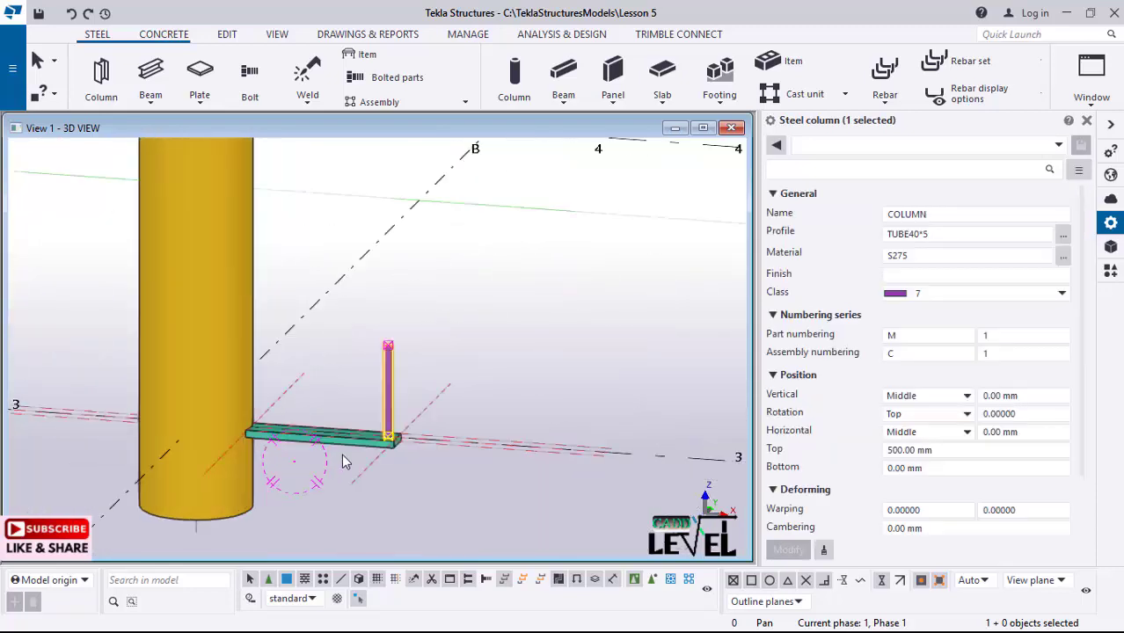
{"action": "scroll", "coordinate": [342, 462], "scroll_direction": "up", "scroll_amount": 5}
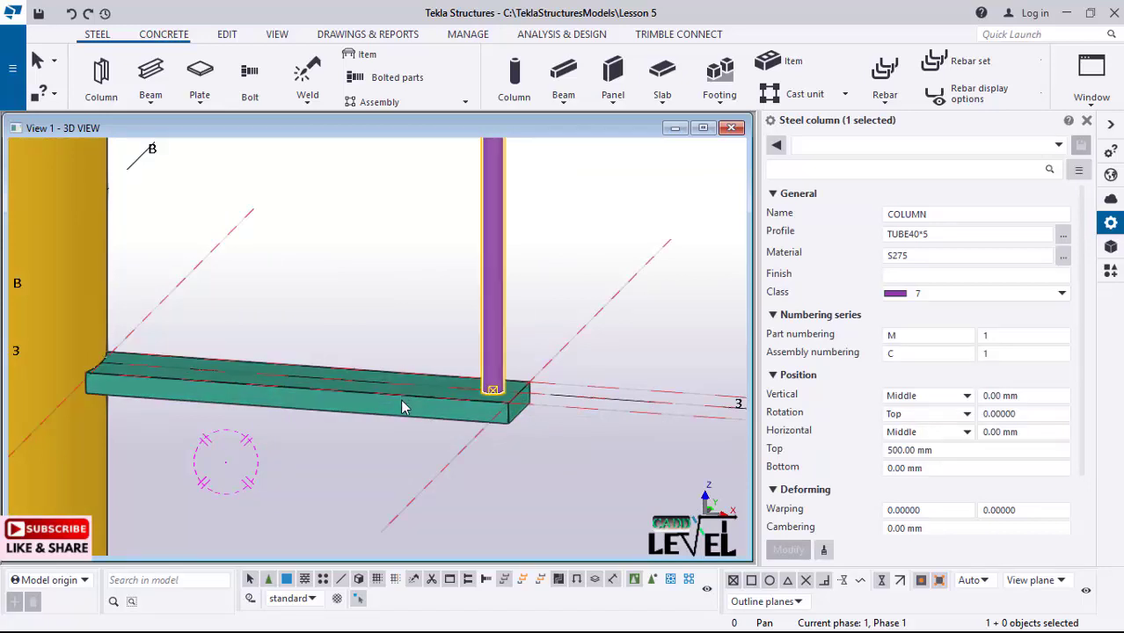
{"action": "scroll", "coordinate": [343, 326], "scroll_direction": "down", "scroll_amount": 5}
{"action": "scroll", "coordinate": [393, 369], "scroll_direction": "up", "scroll_amount": 2}
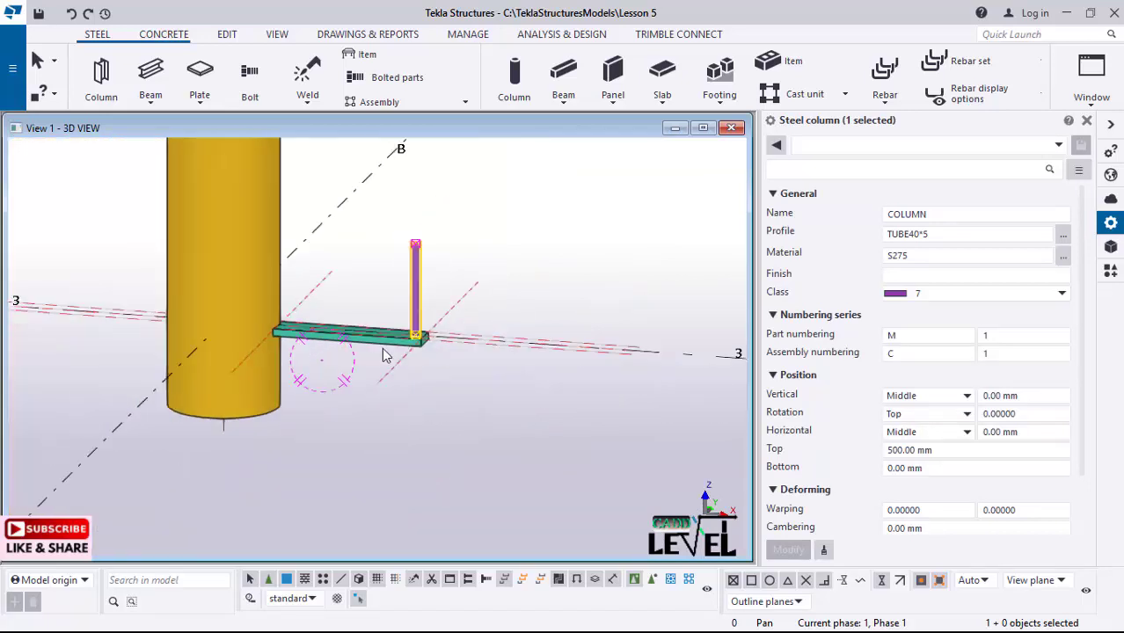
{"action": "scroll", "coordinate": [393, 369], "scroll_direction": "up", "scroll_amount": 2}
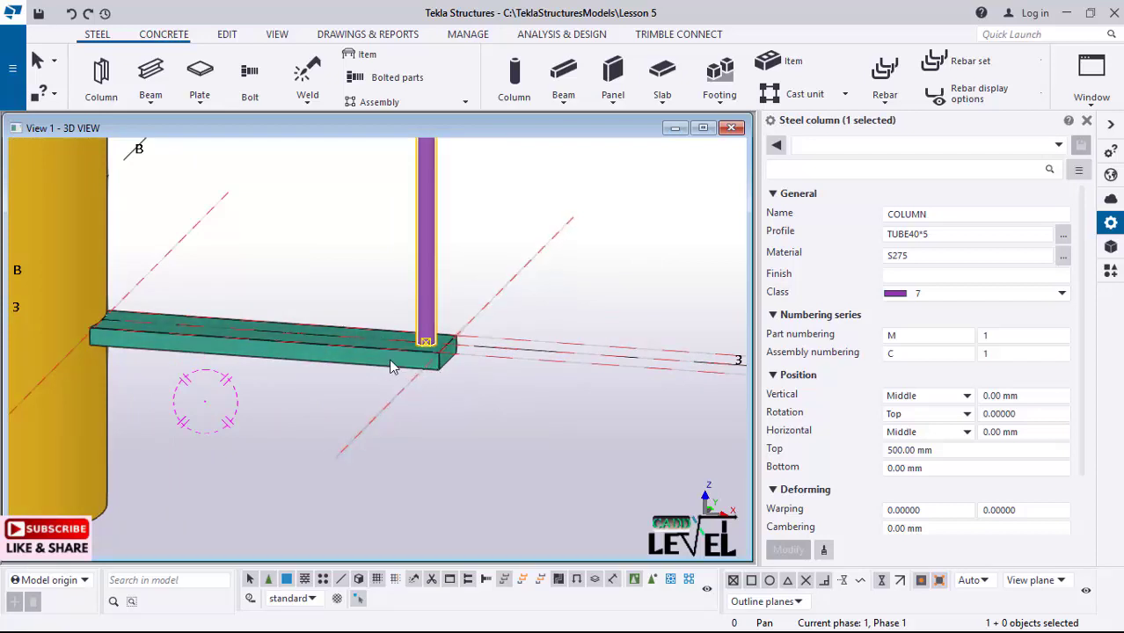
{"action": "left_click", "coordinate": [363, 367], "text": "ctrl"}
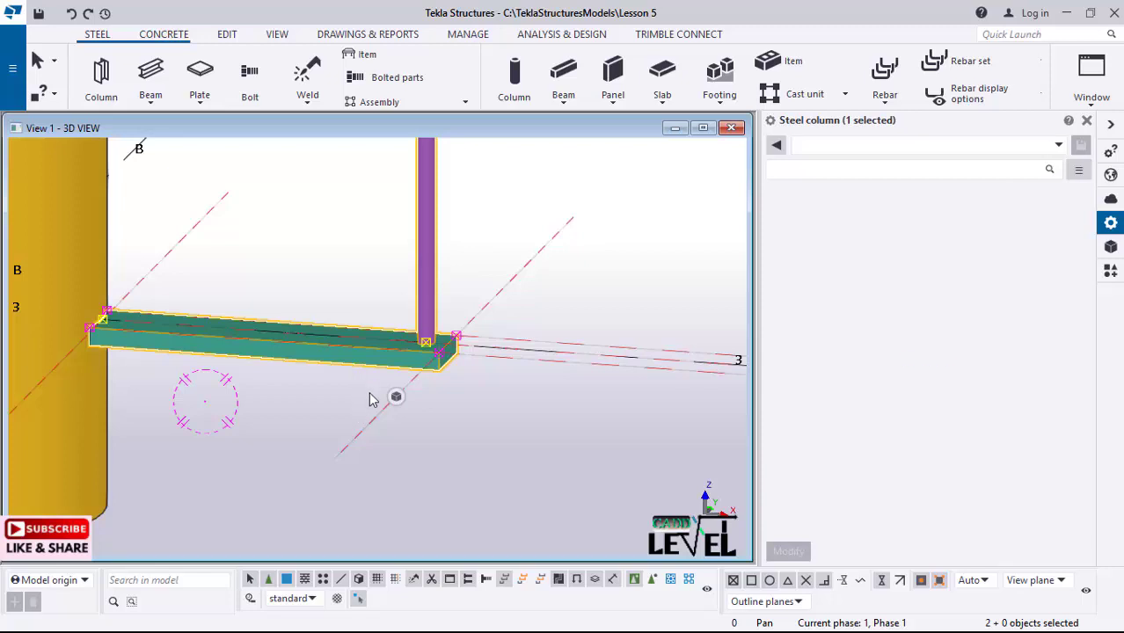
- Raise the slab step and tube post 300 with a linear move of dZ 300
{"action": "middle_click_drag", "start_coordinate": [370, 400], "coordinate": [389, 311], "text": "ctrl"}
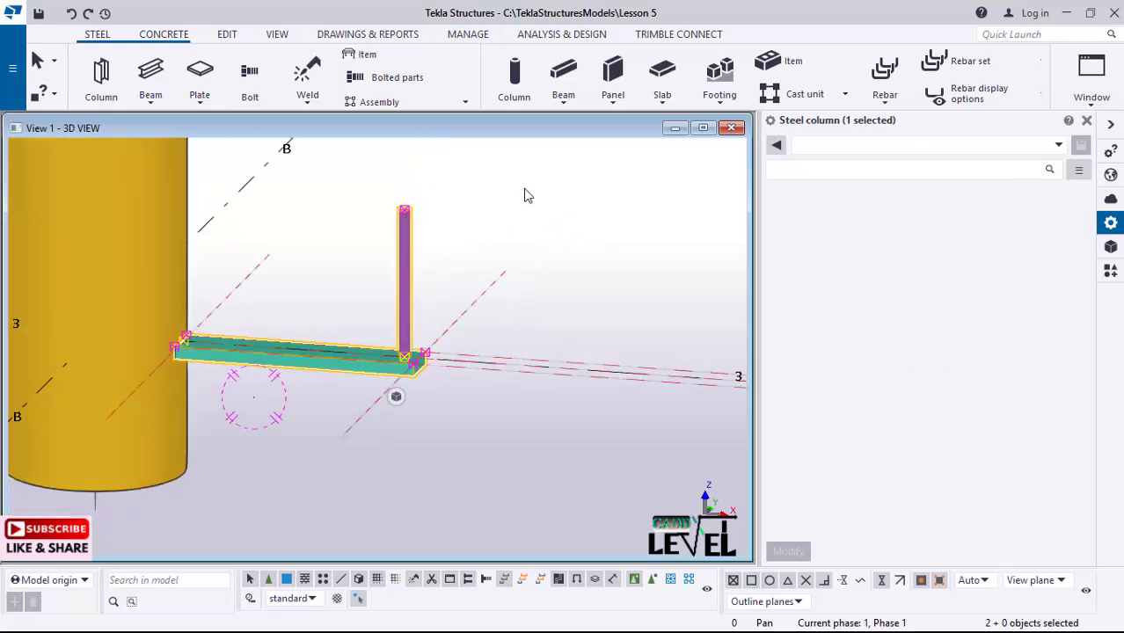
{"action": "right_click", "coordinate": [555, 307]}
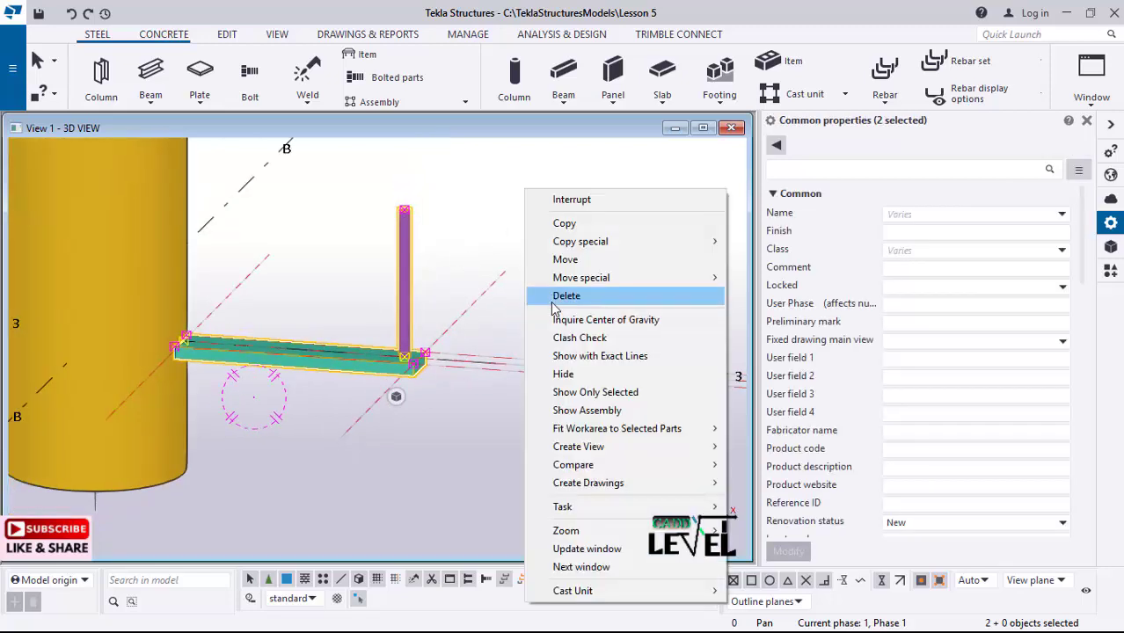
{"action": "mouse_move", "coordinate": [607, 282]}
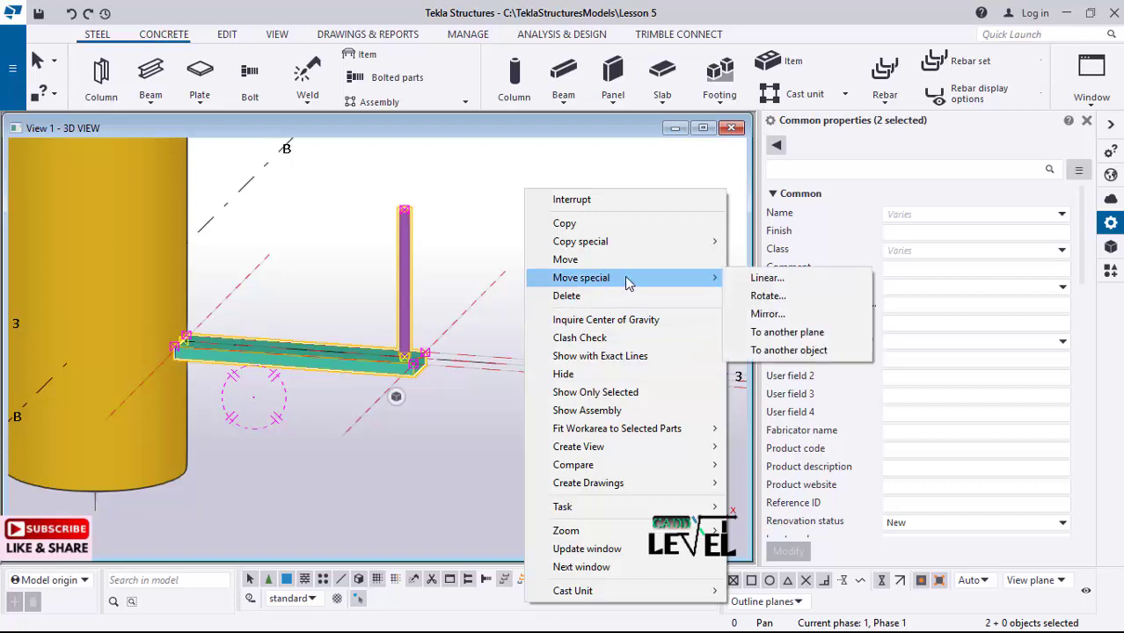
{"action": "left_click", "coordinate": [767, 279]}
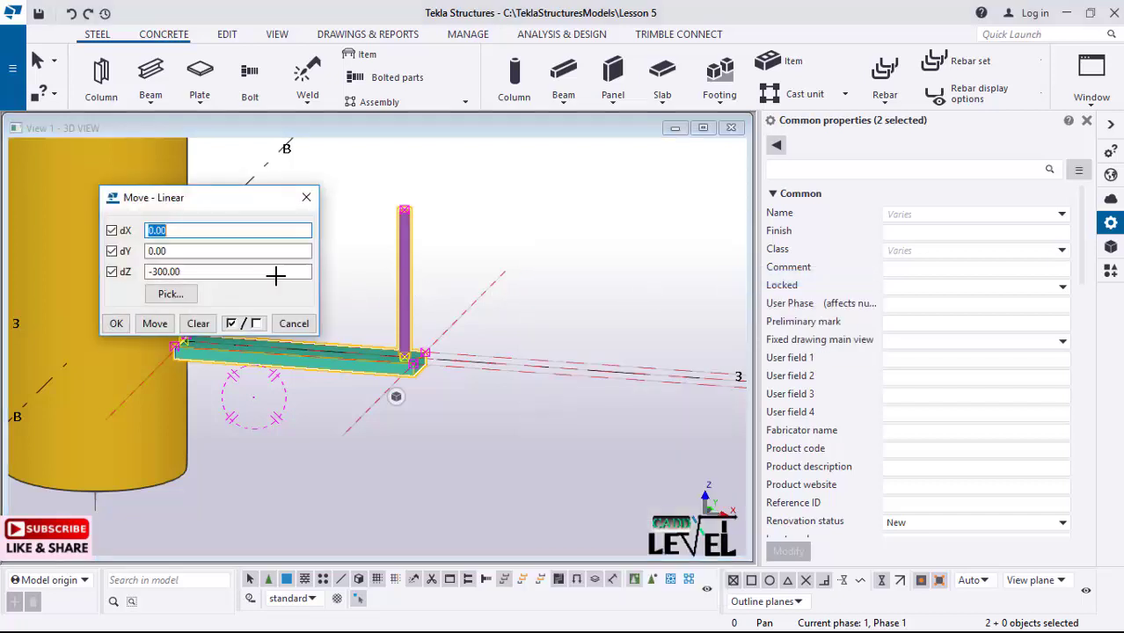
{"action": "left_click", "coordinate": [155, 271]}
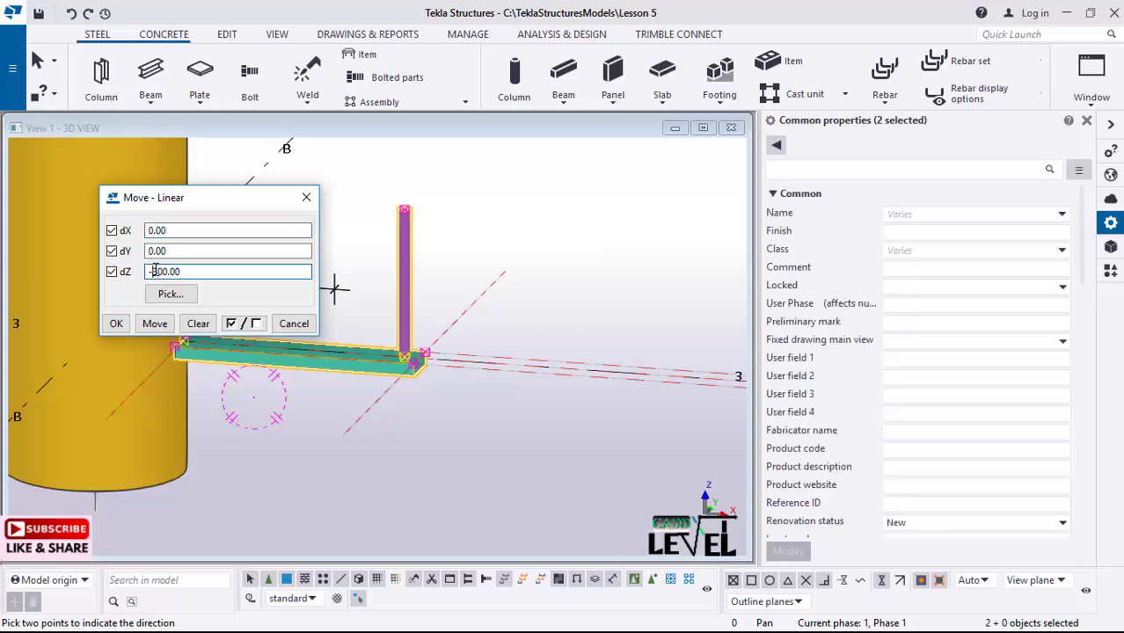
{"action": "key", "text": "BackSpace"}
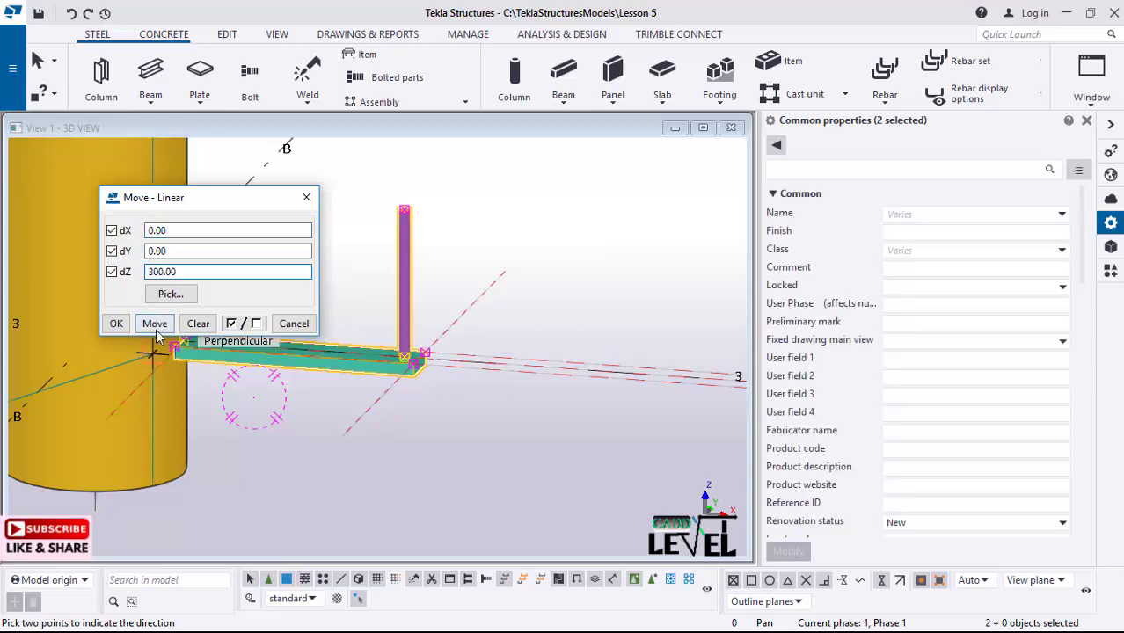
{"action": "left_click", "coordinate": [155, 325]}
{"action": "middle_click_drag", "start_coordinate": [297, 370], "coordinate": [220, 395], "text": "ctrl"}
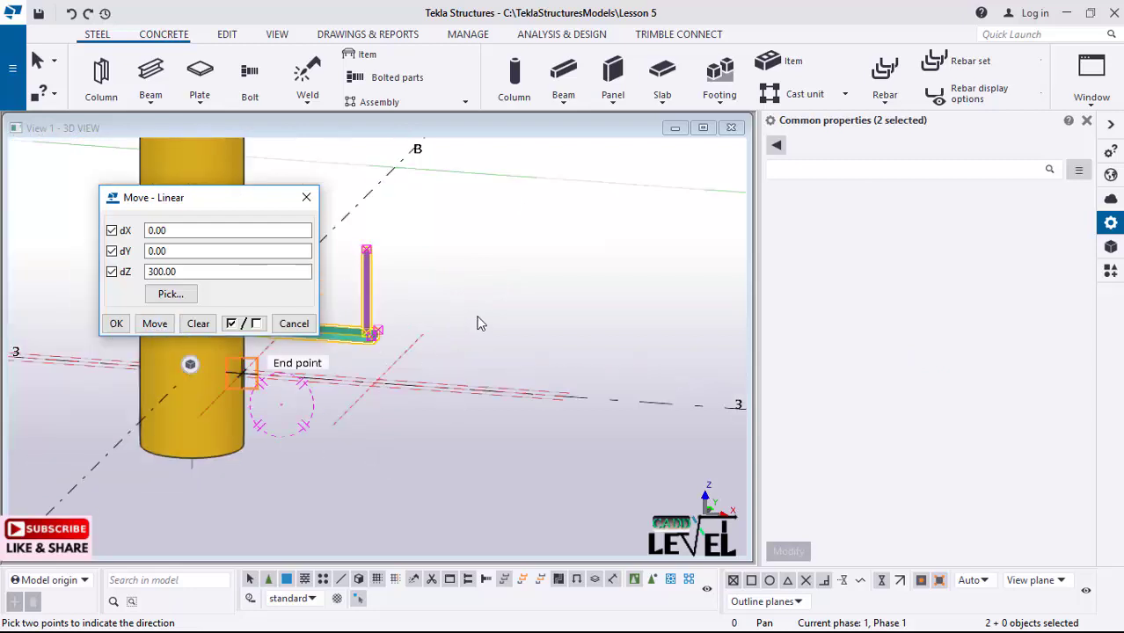
{"action": "left_click", "coordinate": [294, 324]}
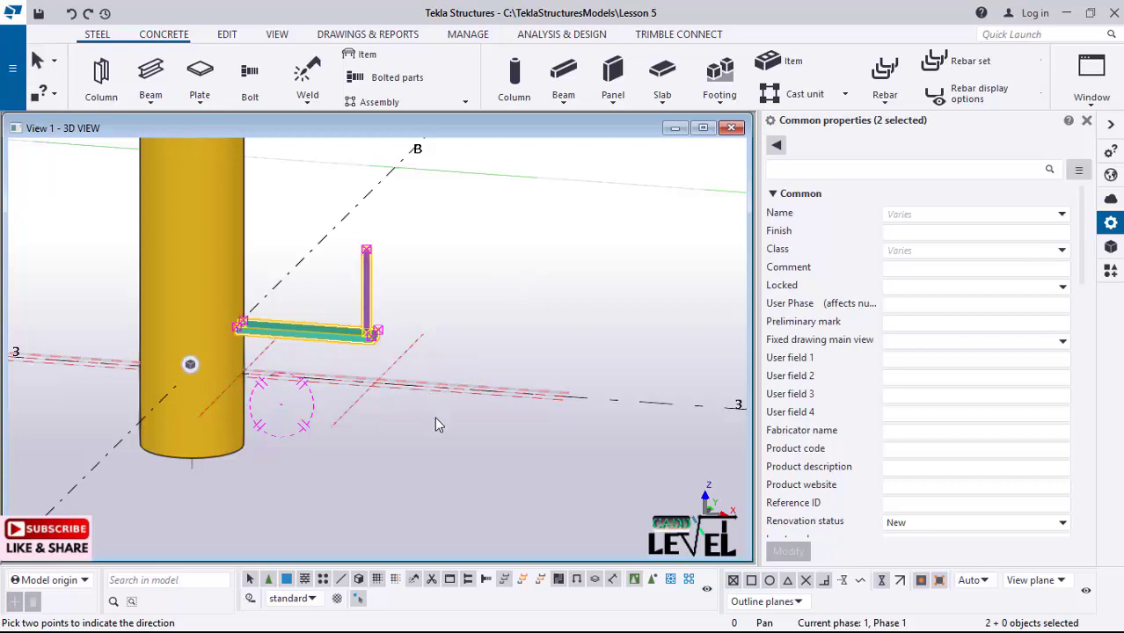
{"action": "scroll", "coordinate": [473, 420], "scroll_direction": "up", "scroll_amount": 3}
{"action": "key", "text": "Escape"}
- Switch the model to a top-down plan view of the grid
{"action": "scroll", "coordinate": [453, 475], "scroll_direction": "down", "scroll_amount": 3}
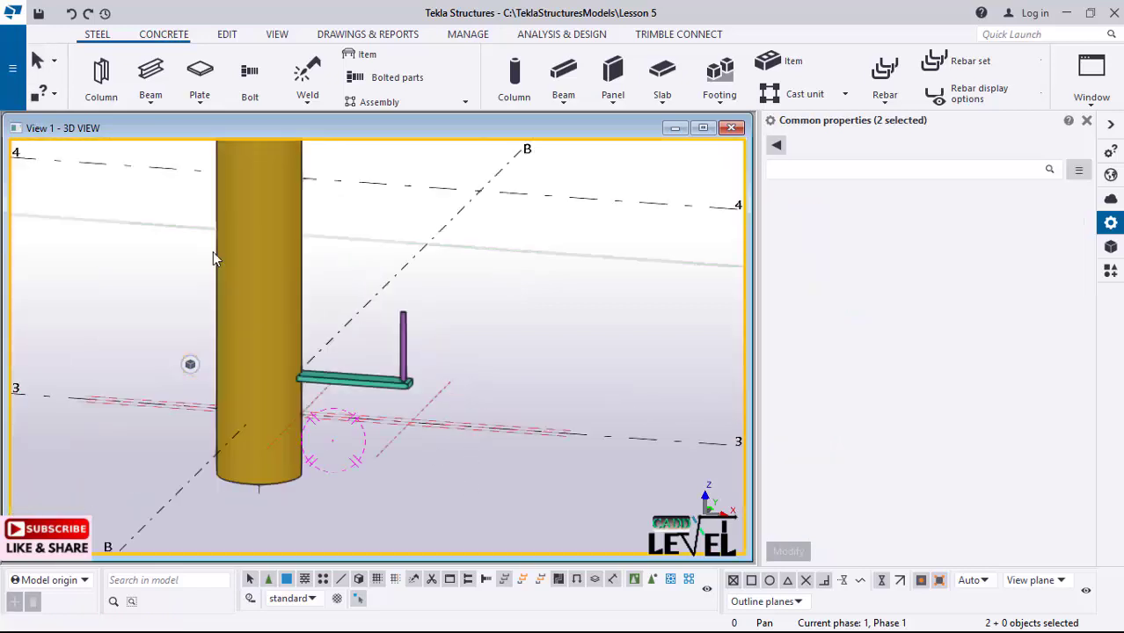
{"action": "scroll", "coordinate": [368, 378], "scroll_direction": "down", "scroll_amount": 3}
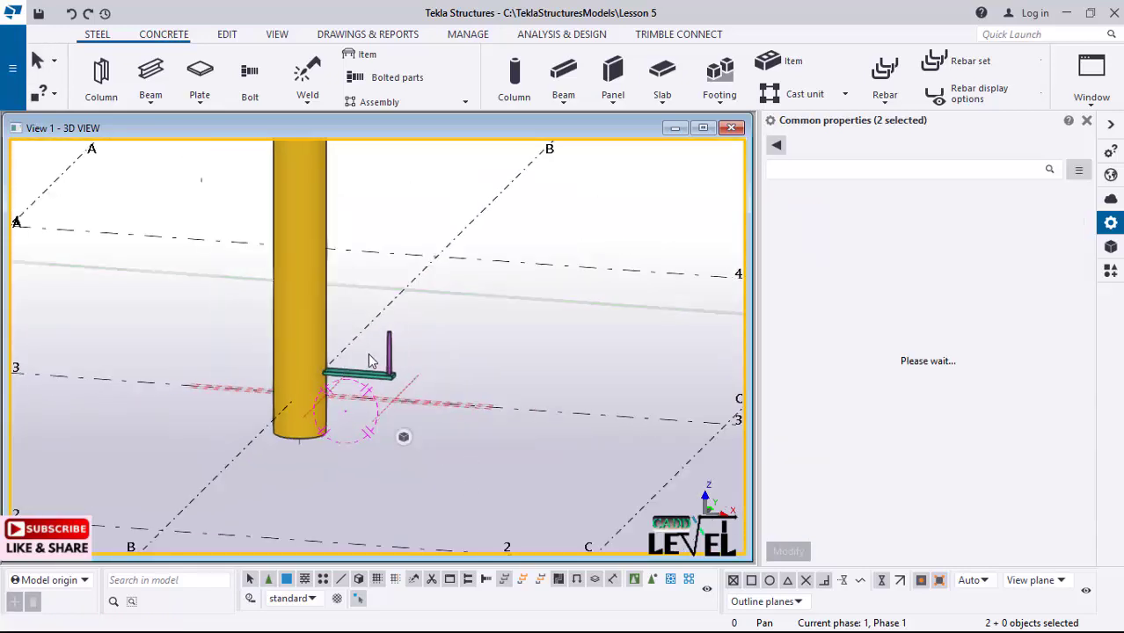
{"action": "scroll", "coordinate": [370, 360], "scroll_direction": "up", "scroll_amount": 1}
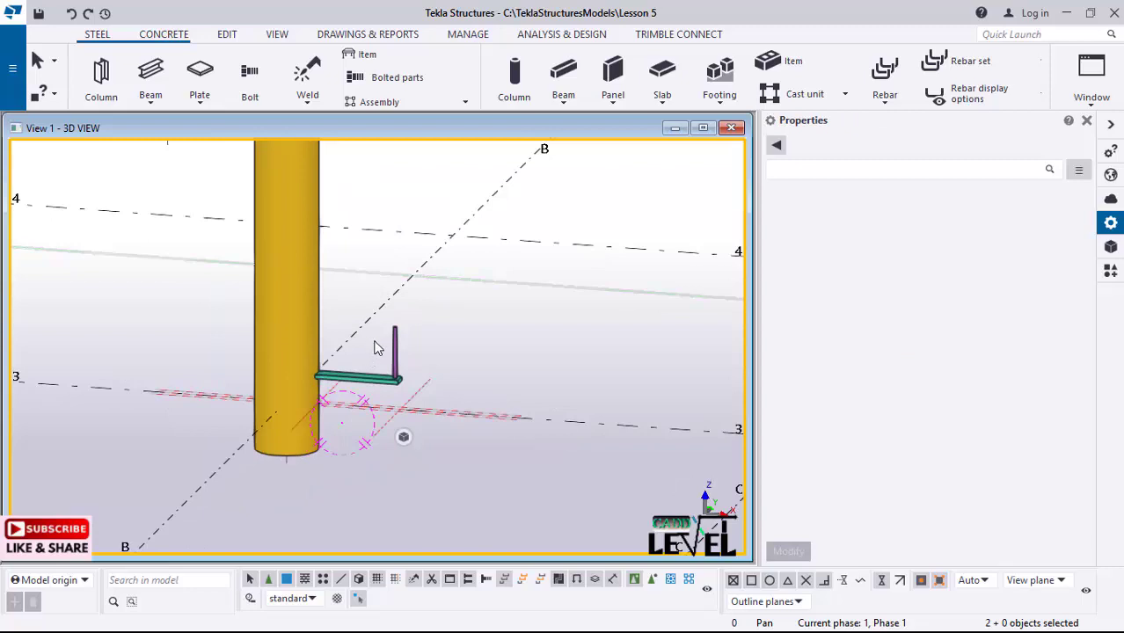
{"action": "key", "text": "ctrl+p"}
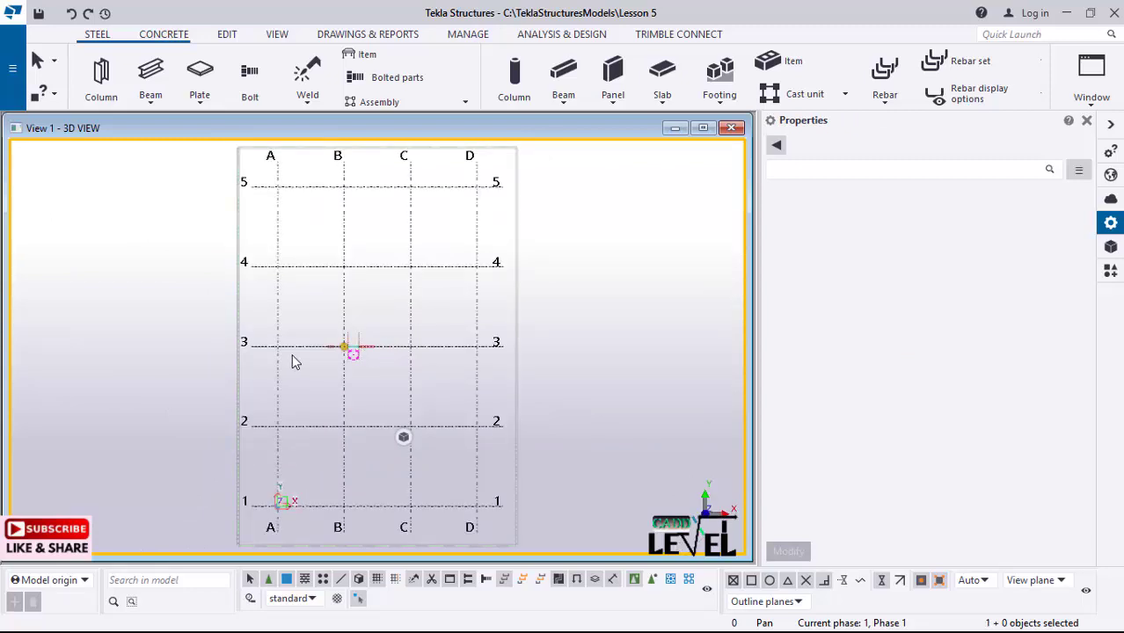
- Box-select the slab step and its tube post beside the B-3 column in plan
{"action": "scroll", "coordinate": [323, 355], "scroll_direction": "up", "scroll_amount": 10}
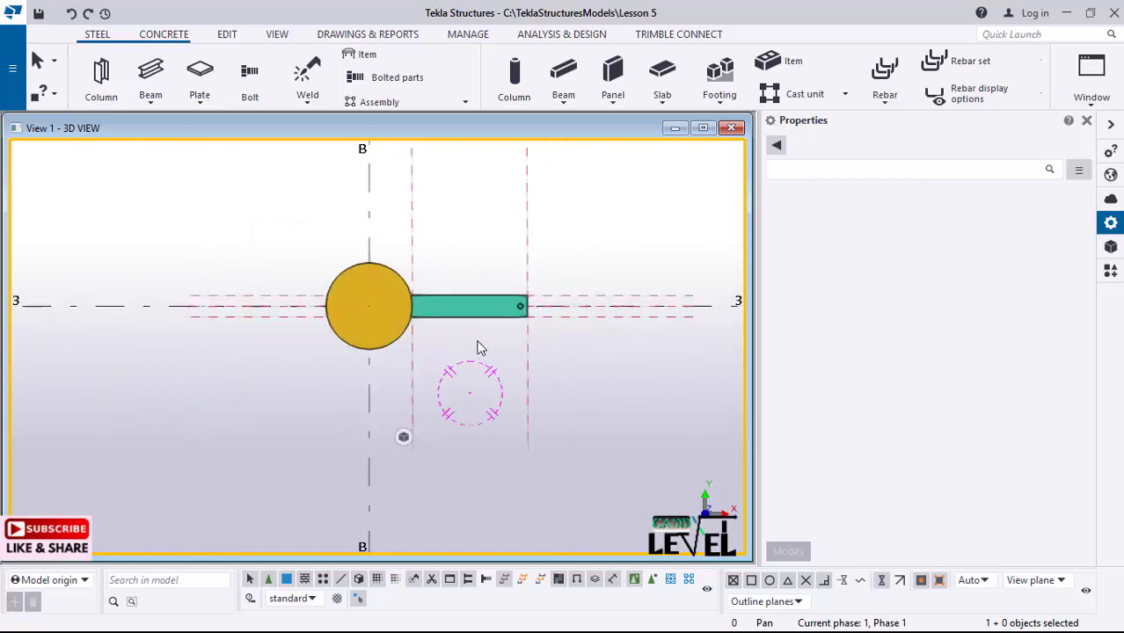
{"action": "scroll", "coordinate": [502, 327], "scroll_direction": "up", "scroll_amount": 3}
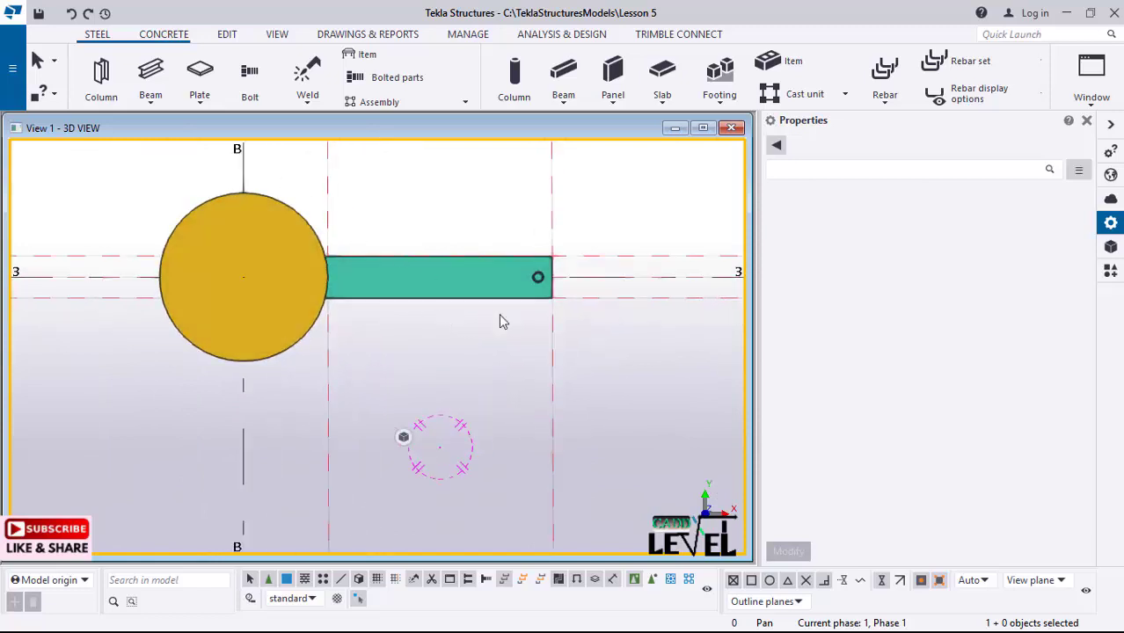
{"action": "left_click_drag", "start_coordinate": [283, 174], "coordinate": [614, 378]}
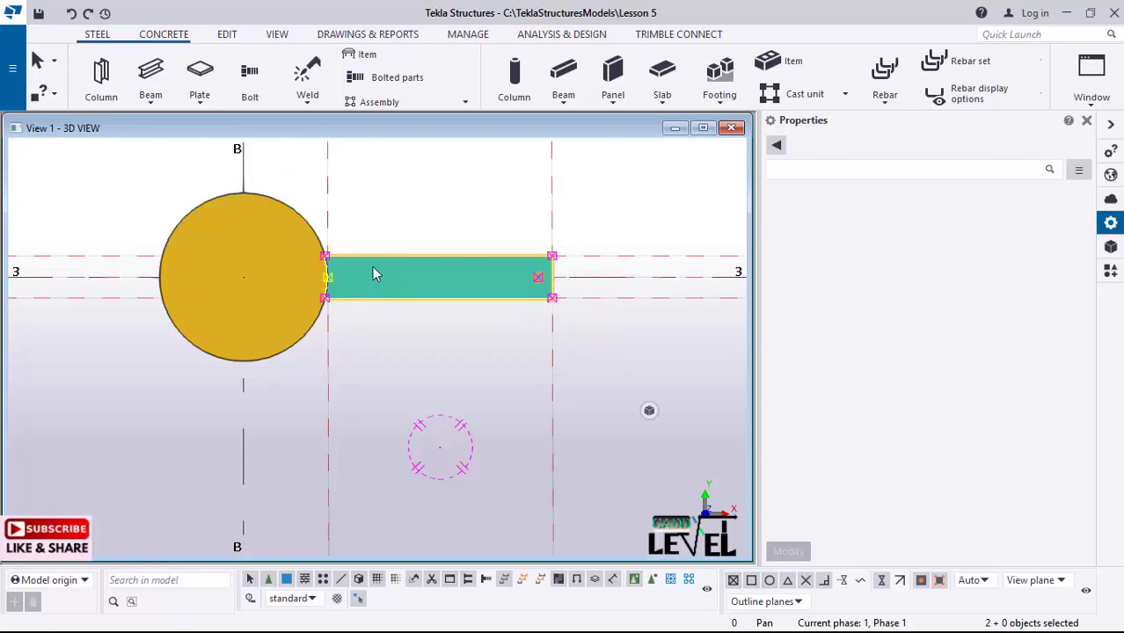
{"action": "scroll", "coordinate": [378, 273], "scroll_direction": "up", "scroll_amount": 2}
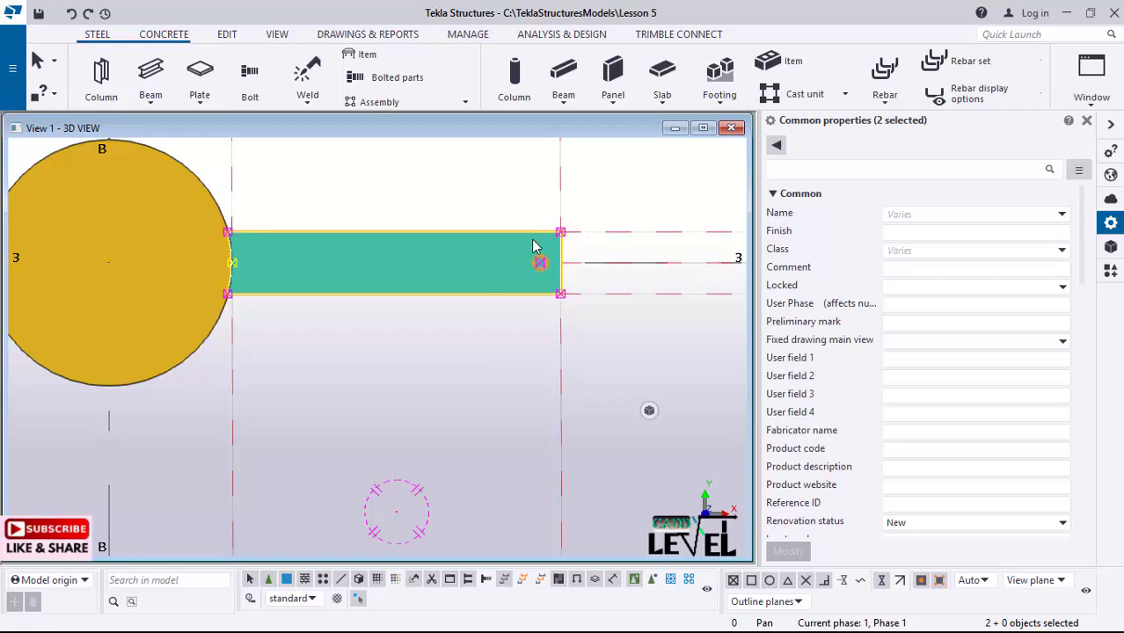
{"action": "scroll", "coordinate": [543, 292], "scroll_direction": "down", "scroll_amount": 3}
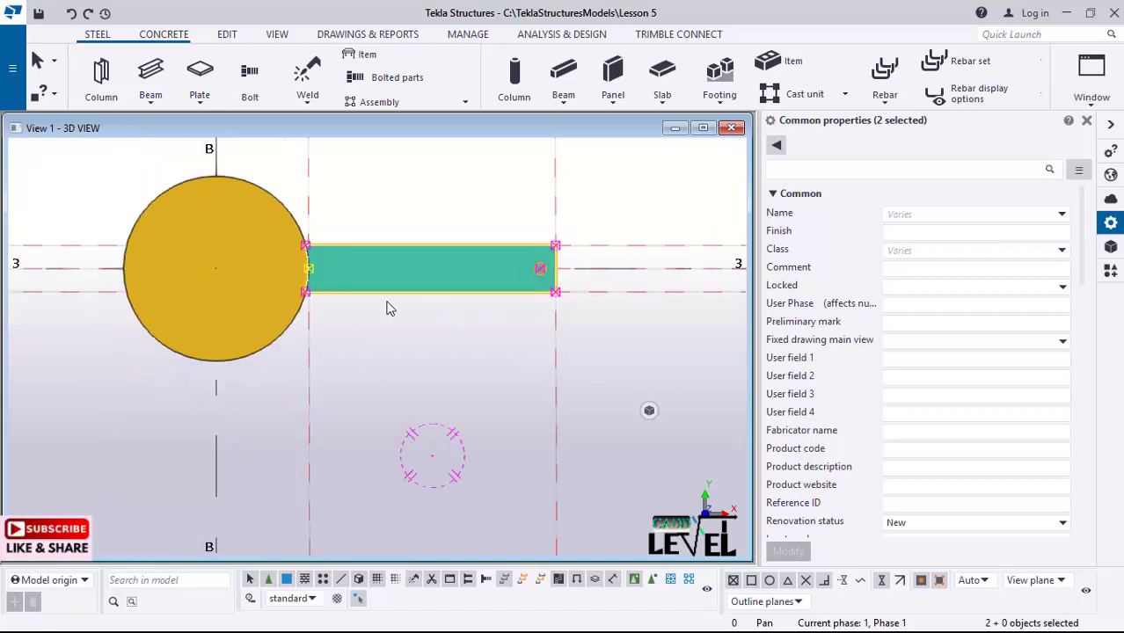
- Start a rotational copy of the step parts with its origin at the column centre (5000/12000)
{"action": "right_click", "coordinate": [244, 408]}
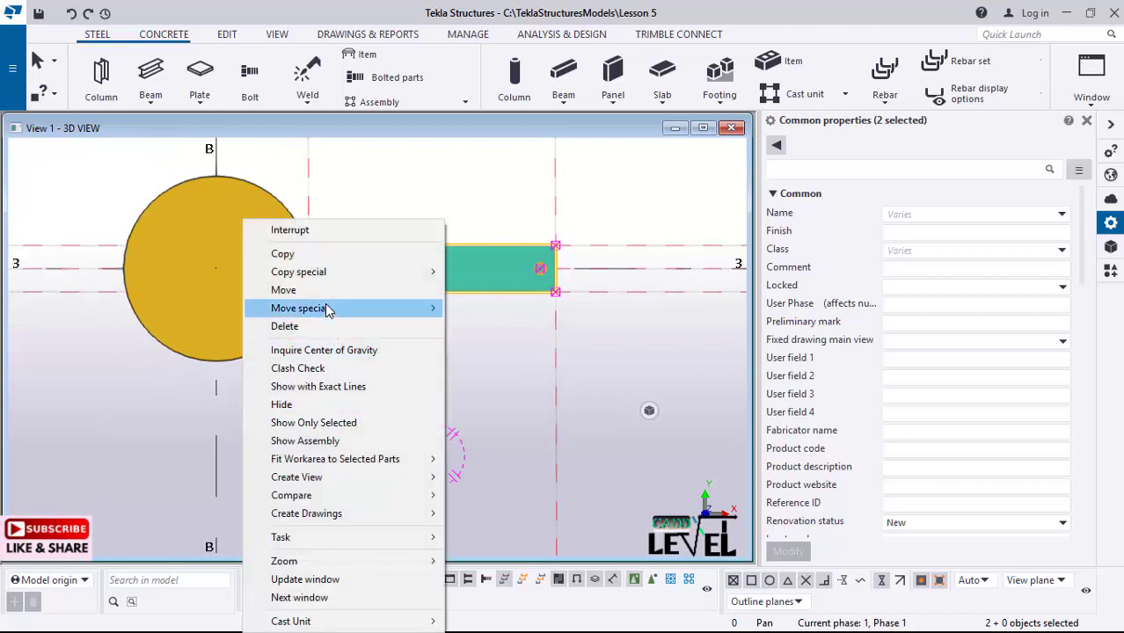
{"action": "mouse_move", "coordinate": [400, 278]}
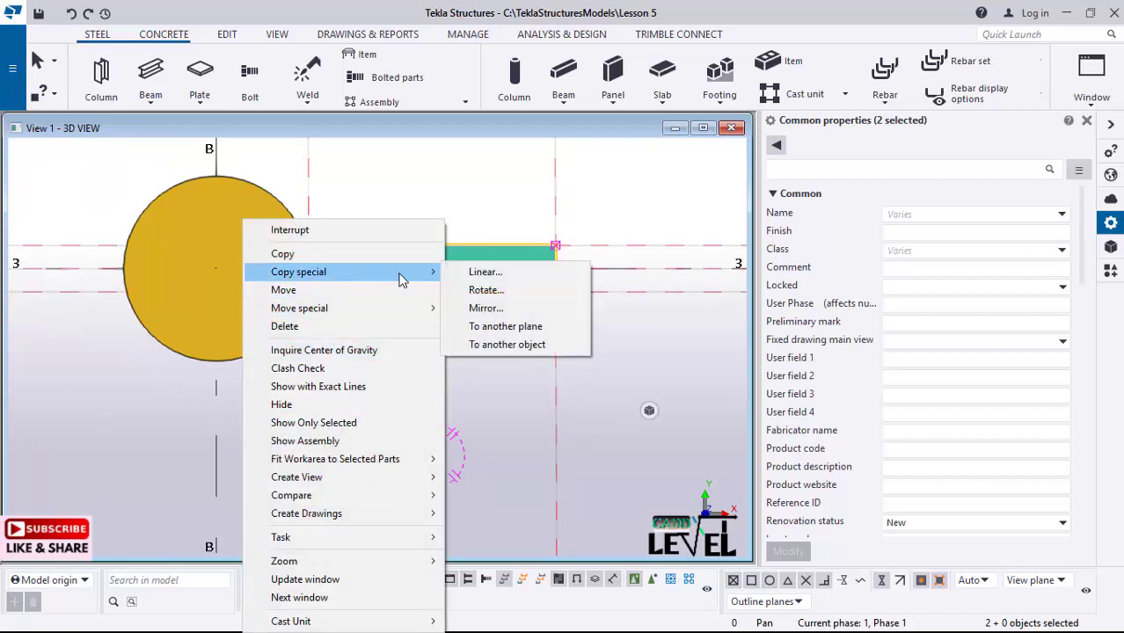
{"action": "left_click", "coordinate": [486, 291]}
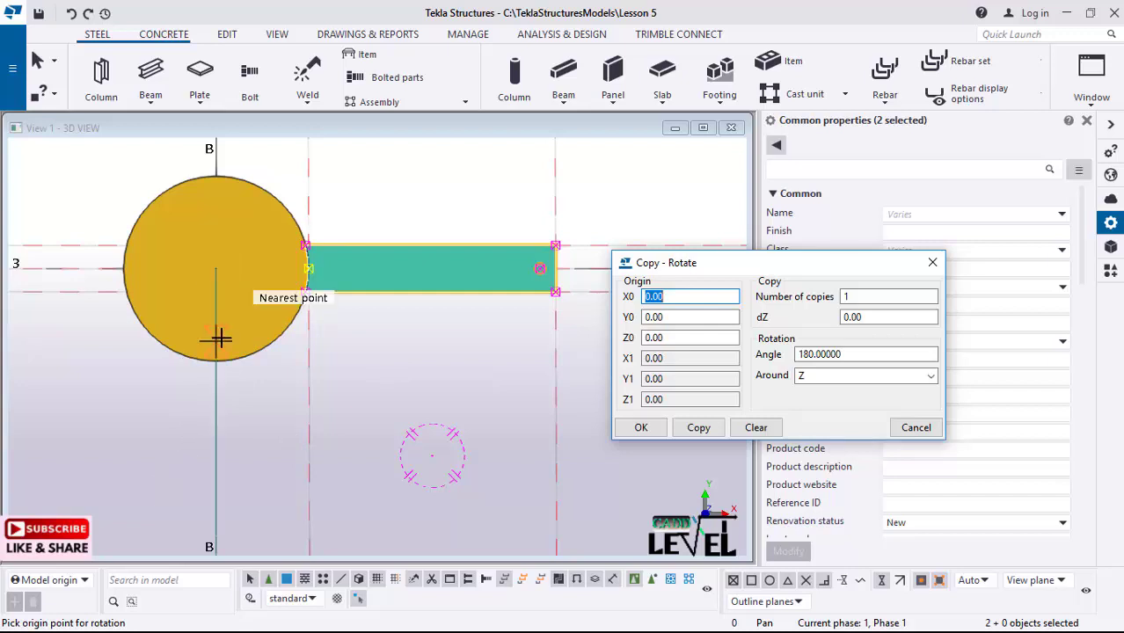
{"action": "left_click", "coordinate": [218, 274]}
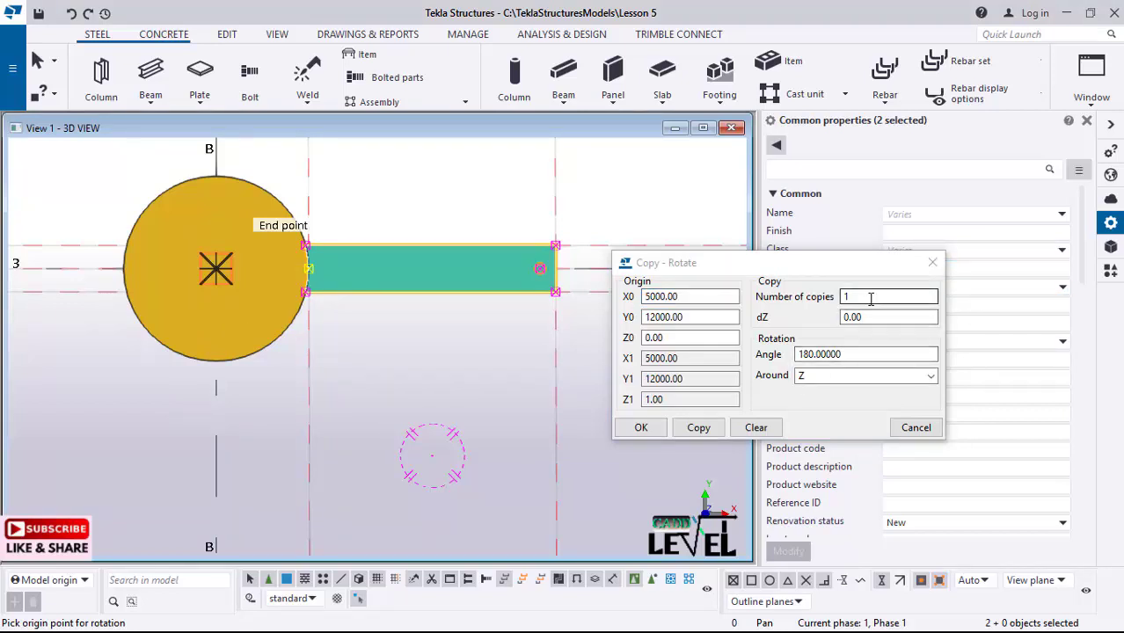
- Set the rotation copy to 23 copies, dZ 250 and angle 30
{"action": "left_click", "coordinate": [870, 298]}
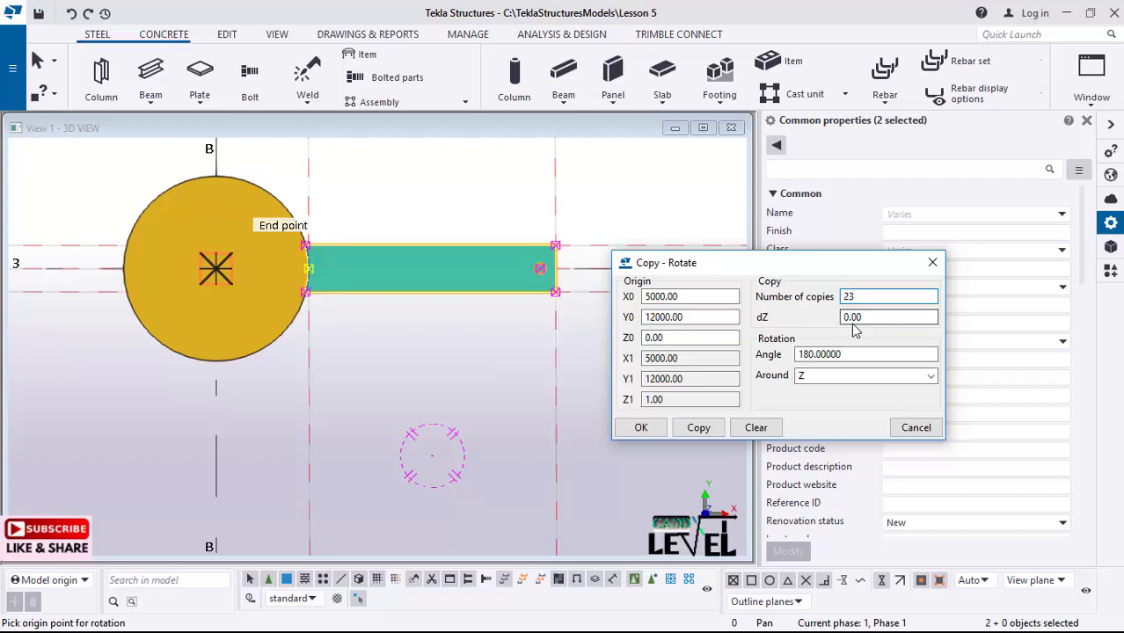
{"action": "key", "text": "Tab"}
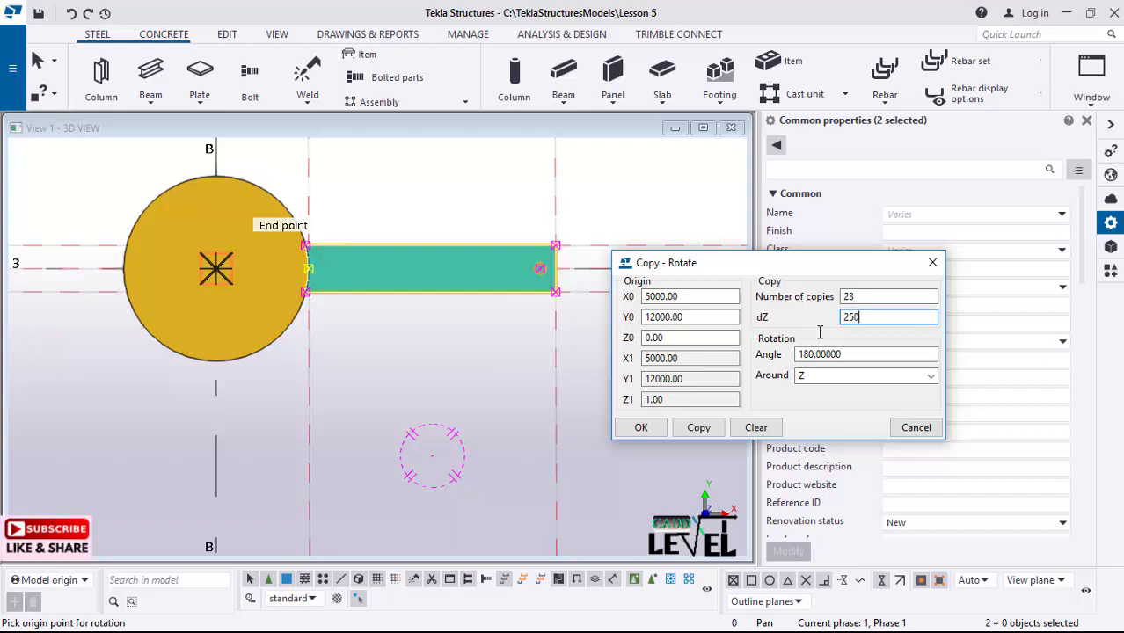
{"action": "left_click", "coordinate": [851, 355]}
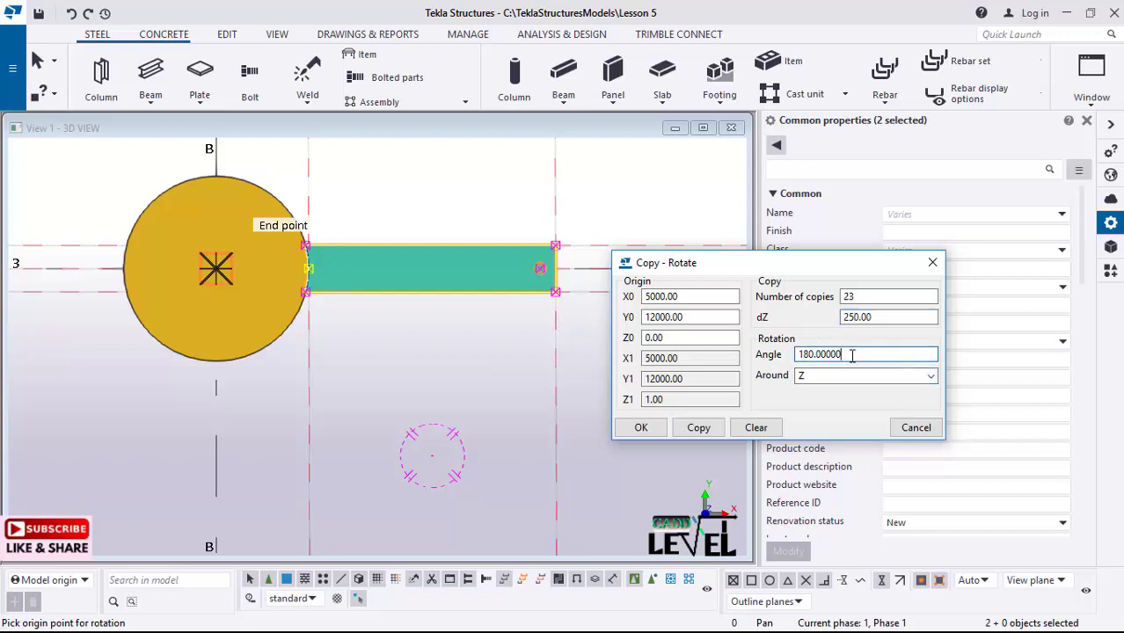
{"action": "left_click_drag", "start_coordinate": [834, 362], "coordinate": [750, 372]}
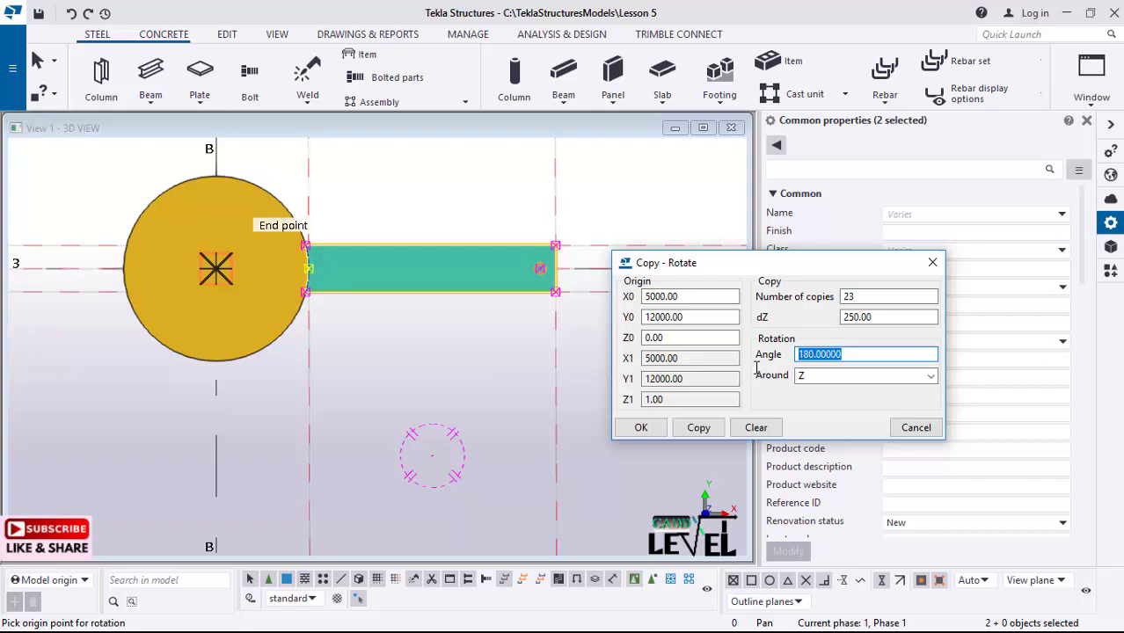
{"action": "type", "text": "30"}
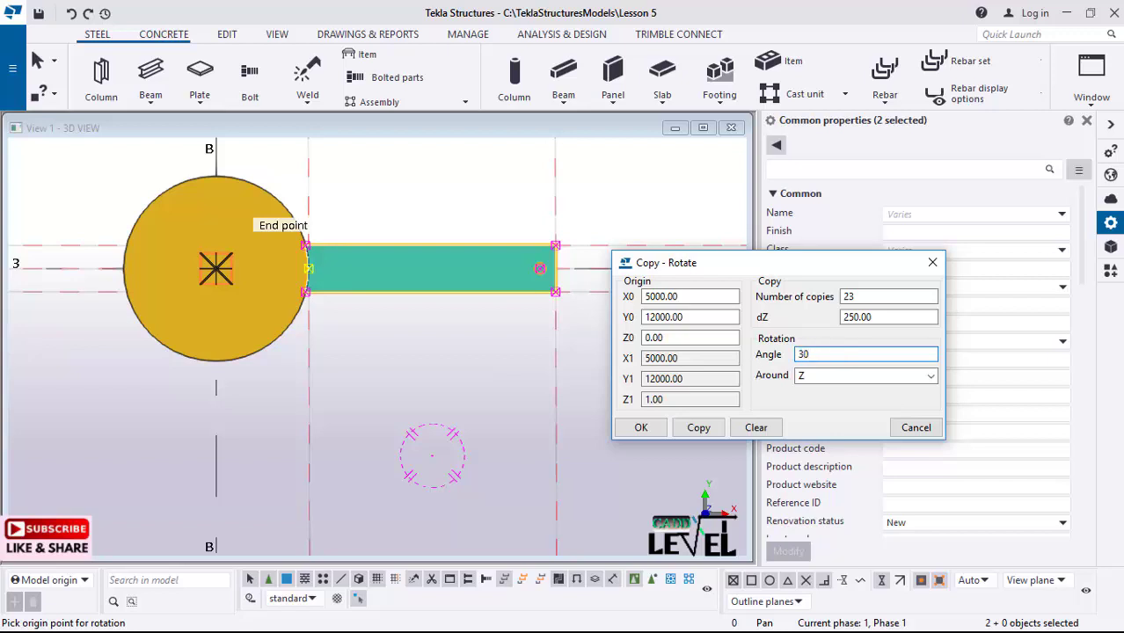
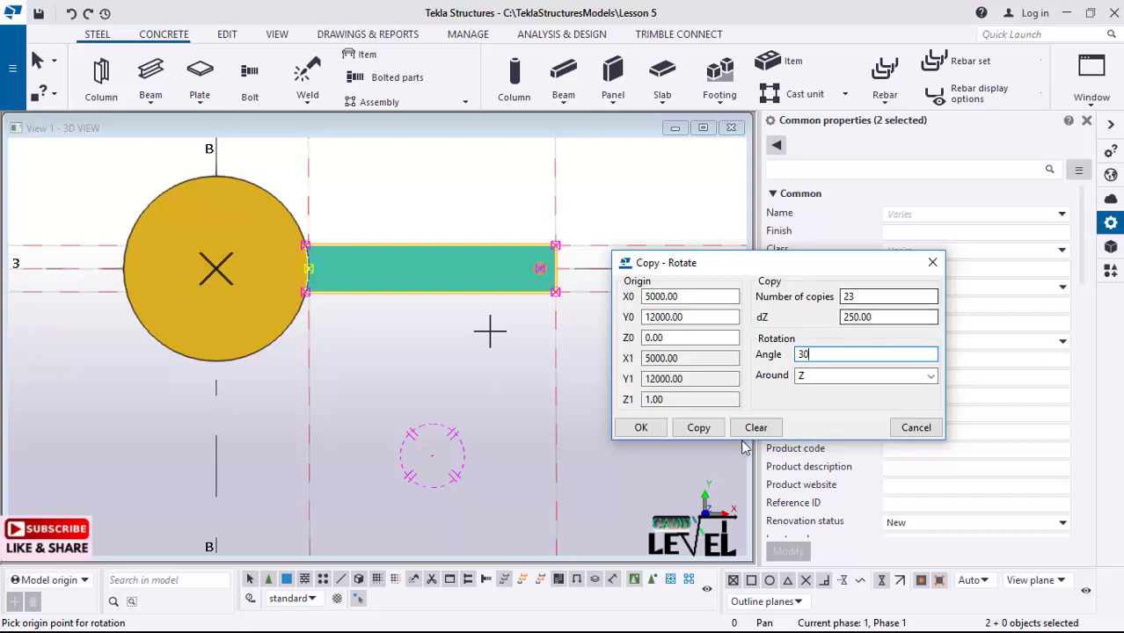
- Create the 23 rotated tread-and-post copies, each turned 30° and raised 250
{"action": "left_click", "coordinate": [700, 429]}
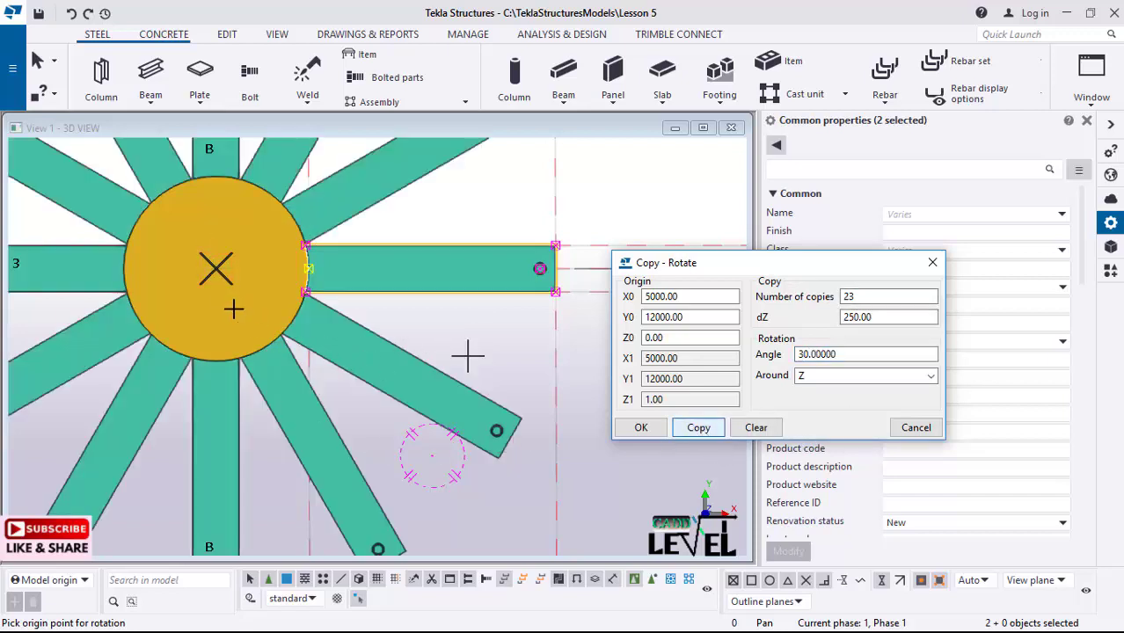
{"action": "left_click", "coordinate": [641, 427]}
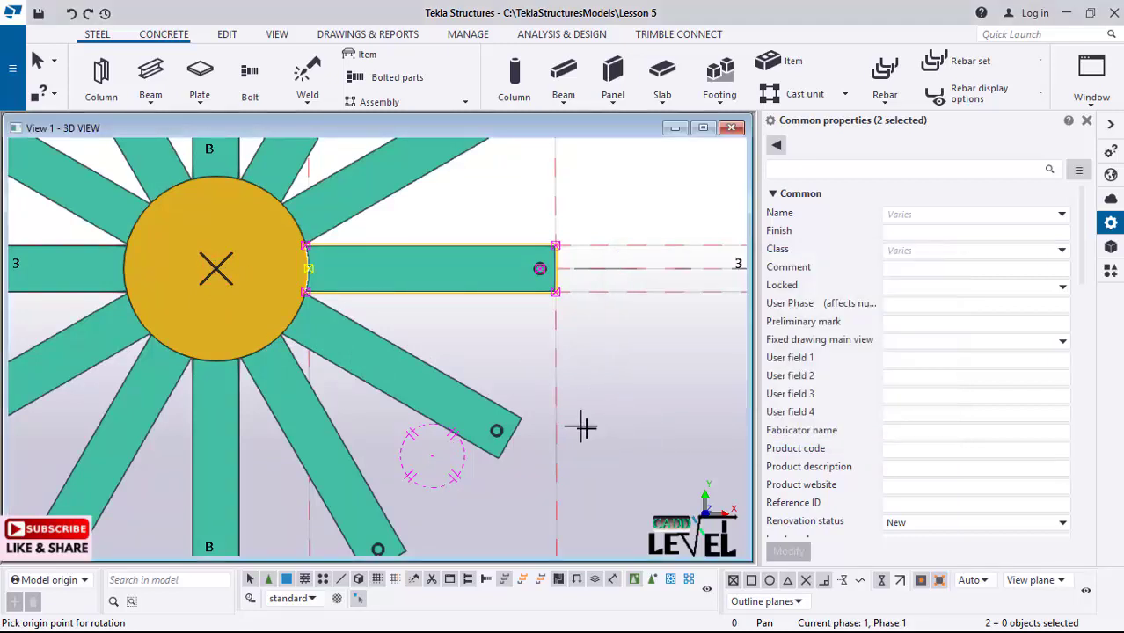
{"action": "key", "text": "Home"}
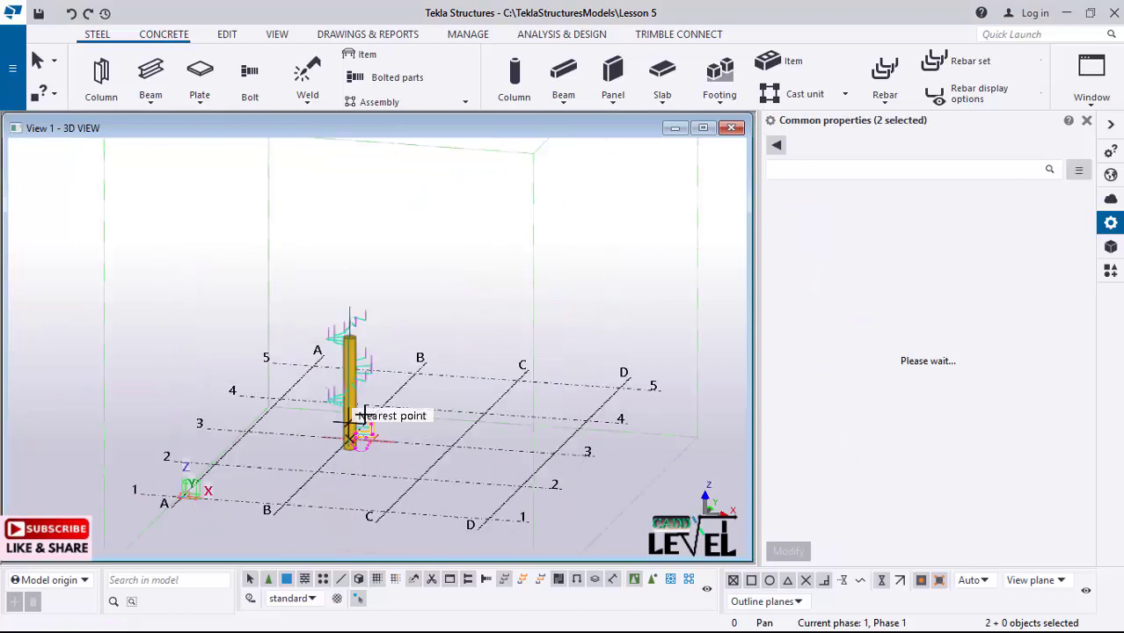
- Zoom in and out to inspect the new spiral stair around the column
{"action": "scroll", "coordinate": [363, 420], "scroll_direction": "up", "scroll_amount": 6}
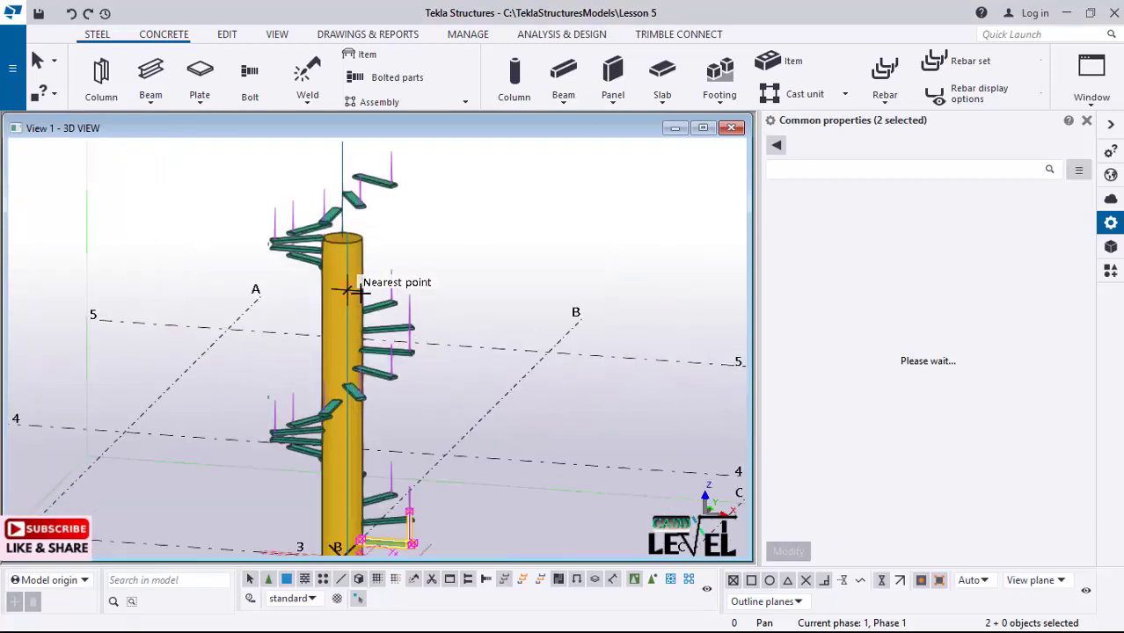
{"action": "scroll", "coordinate": [370, 281], "scroll_direction": "down", "scroll_amount": 3}
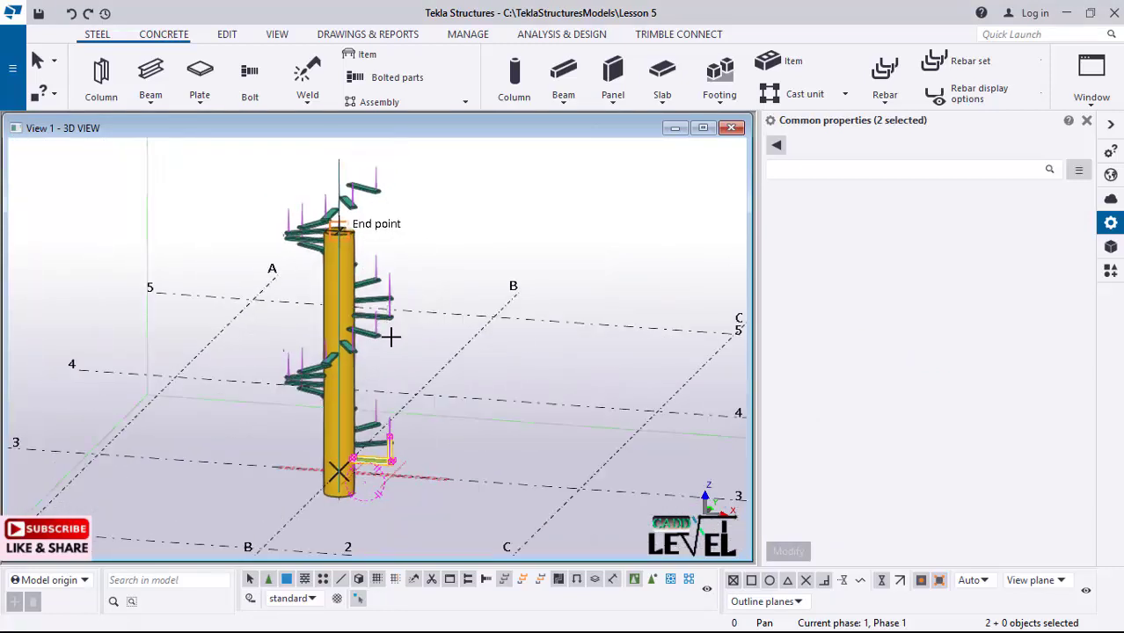
{"action": "scroll", "coordinate": [339, 337], "scroll_direction": "up", "scroll_amount": 4}
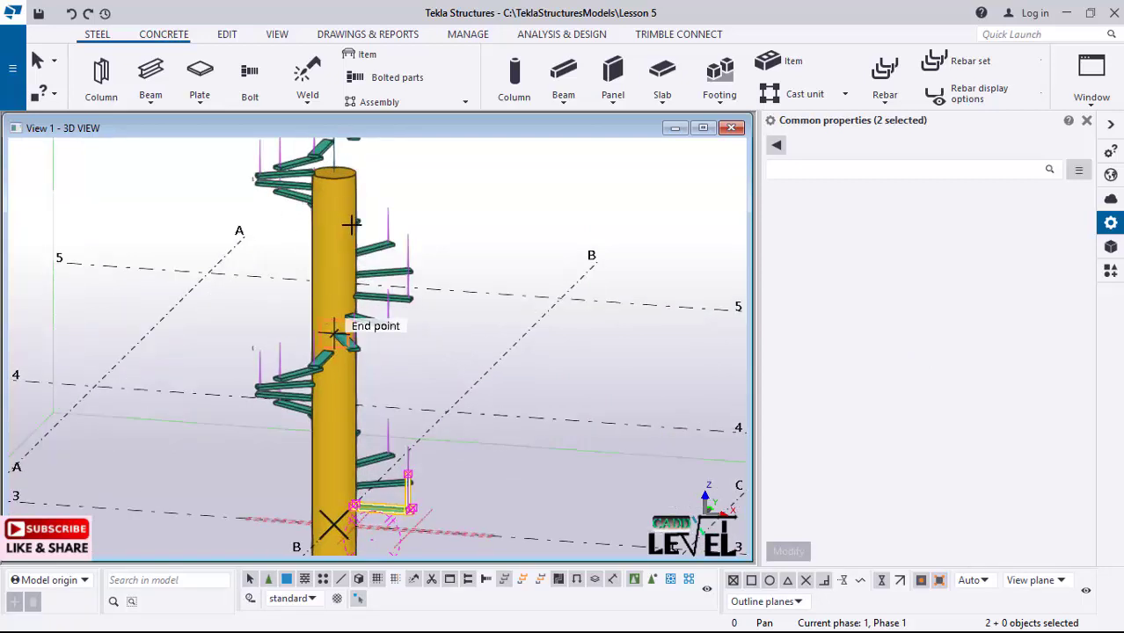
{"action": "scroll", "coordinate": [401, 394], "scroll_direction": "down", "scroll_amount": 3}
{"action": "scroll", "coordinate": [406, 448], "scroll_direction": "up", "scroll_amount": 1}
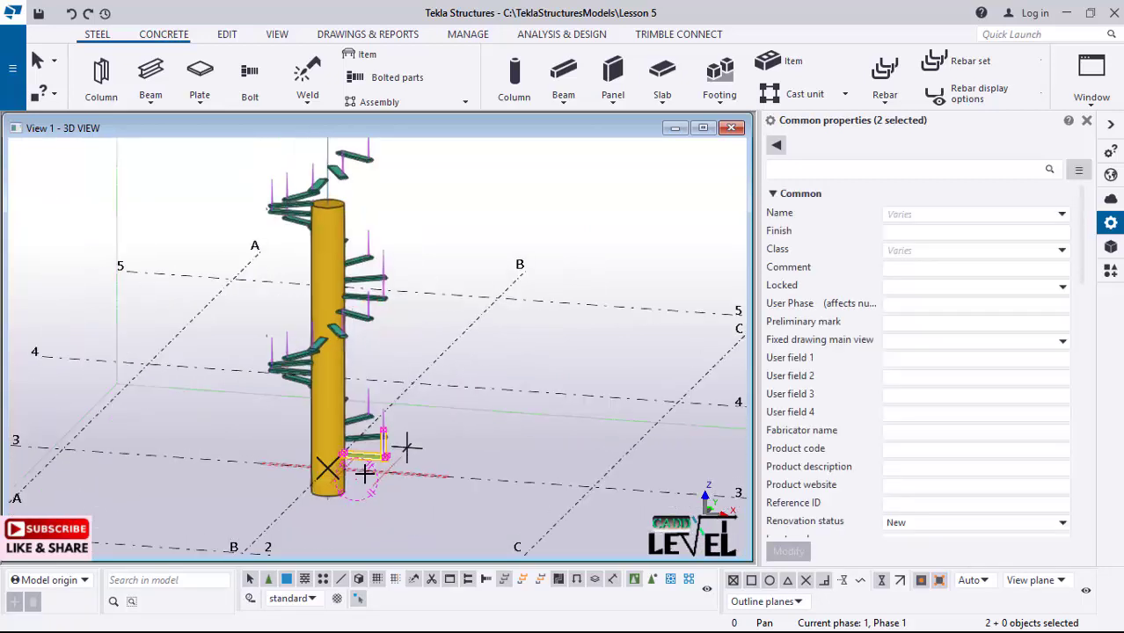
{"action": "scroll", "coordinate": [406, 449], "scroll_direction": "down", "scroll_amount": 1}
{"action": "scroll", "coordinate": [364, 457], "scroll_direction": "down", "scroll_amount": 1}
{"action": "scroll", "coordinate": [323, 233], "scroll_direction": "down", "scroll_amount": 1}
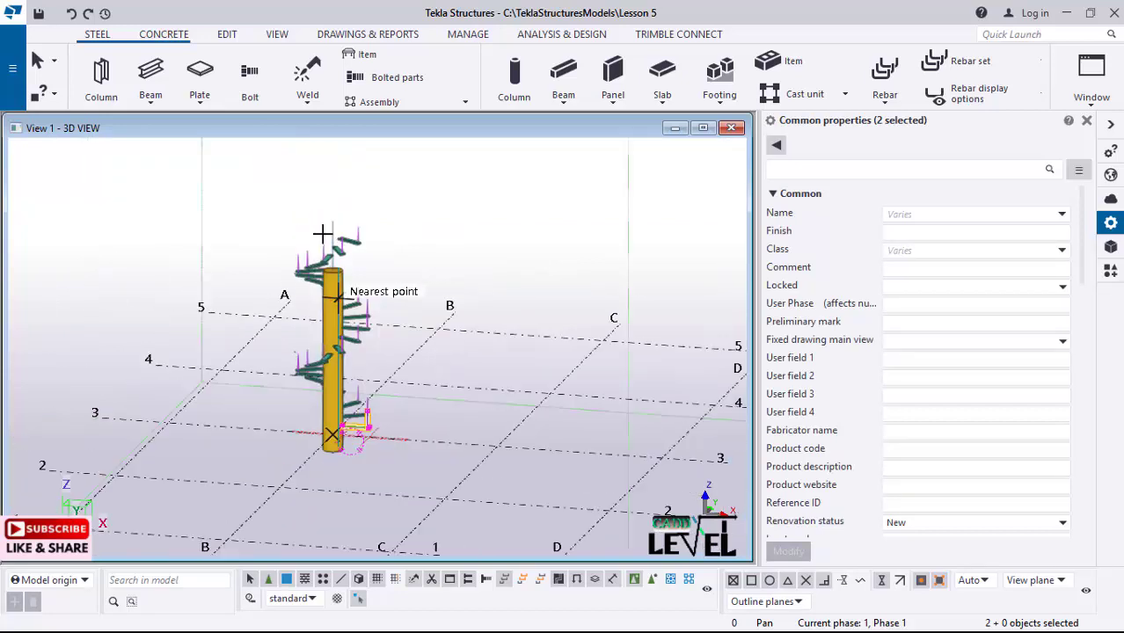
{"action": "scroll", "coordinate": [323, 233], "scroll_direction": "up", "scroll_amount": 4}
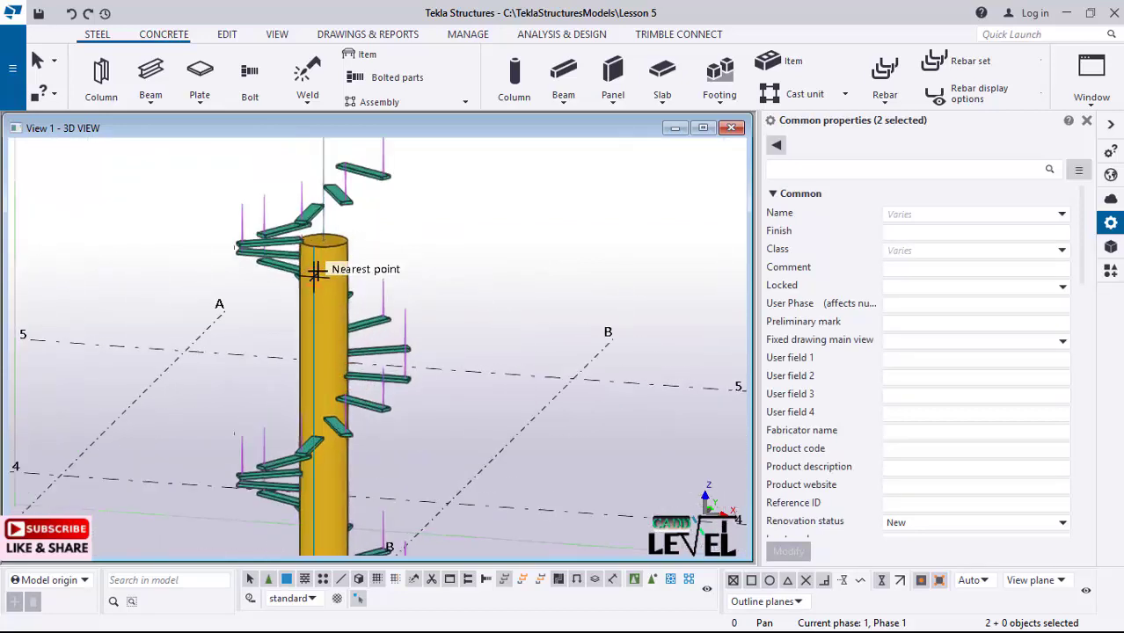
{"action": "scroll", "coordinate": [318, 250], "scroll_direction": "up", "scroll_amount": 2}
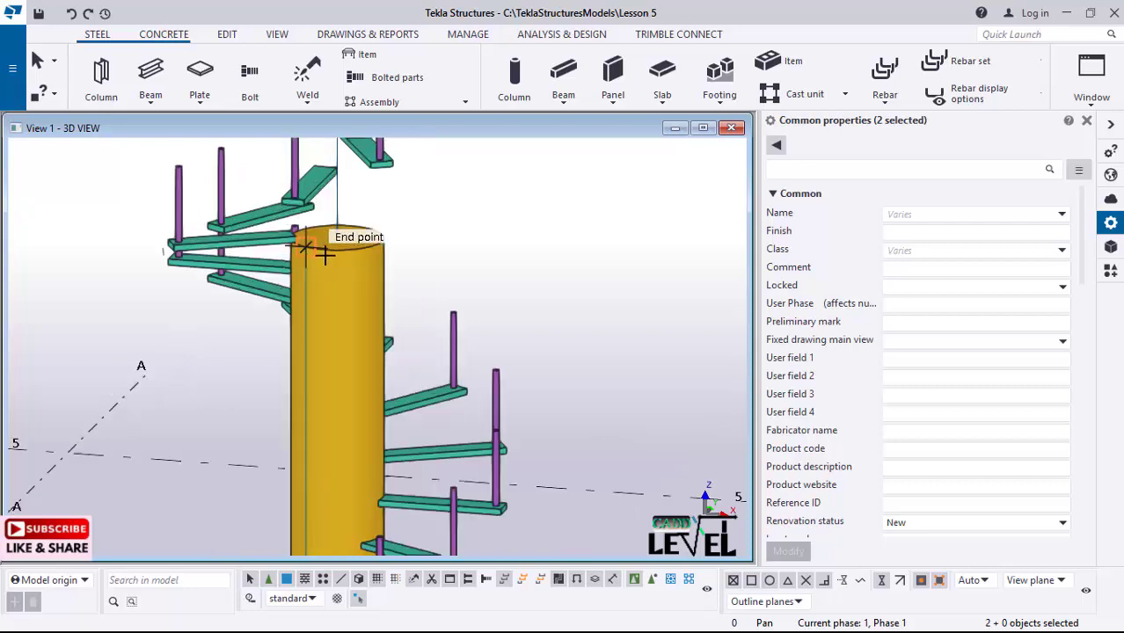
{"action": "scroll", "coordinate": [326, 299], "scroll_direction": "up", "scroll_amount": 1}
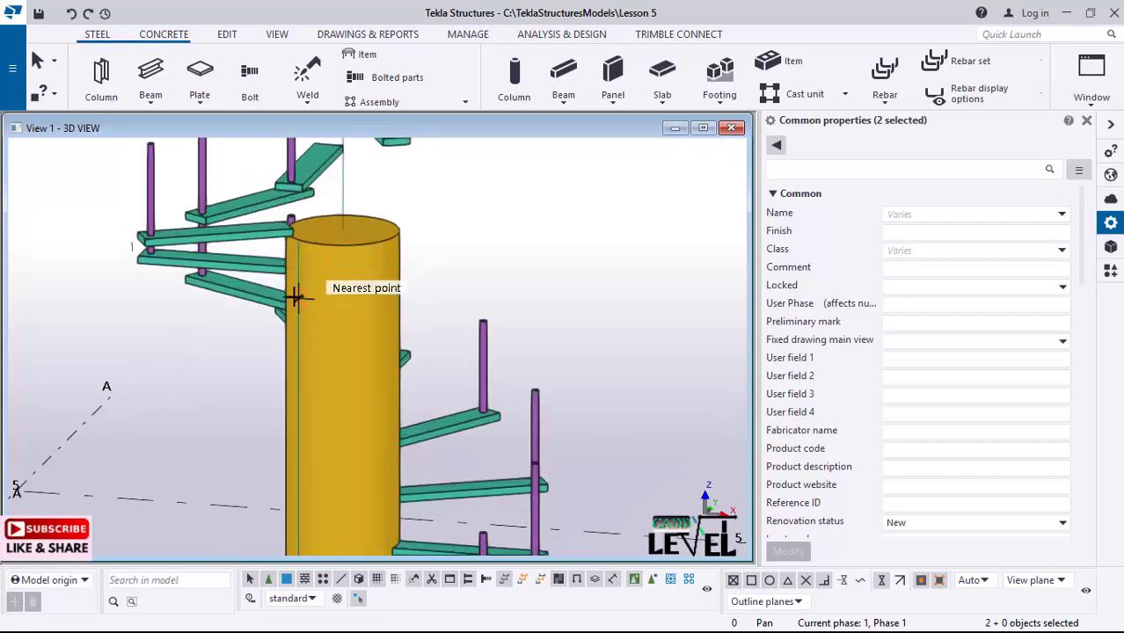
{"action": "scroll", "coordinate": [278, 260], "scroll_direction": "down", "scroll_amount": 2}
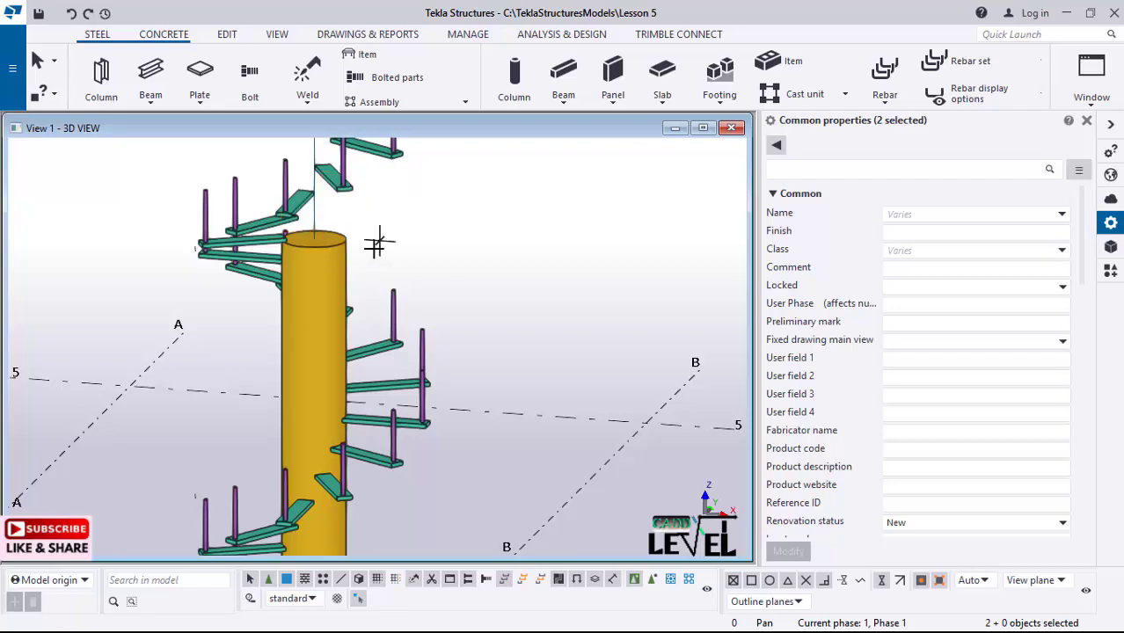
{"action": "scroll", "coordinate": [375, 245], "scroll_direction": "down", "scroll_amount": 1}
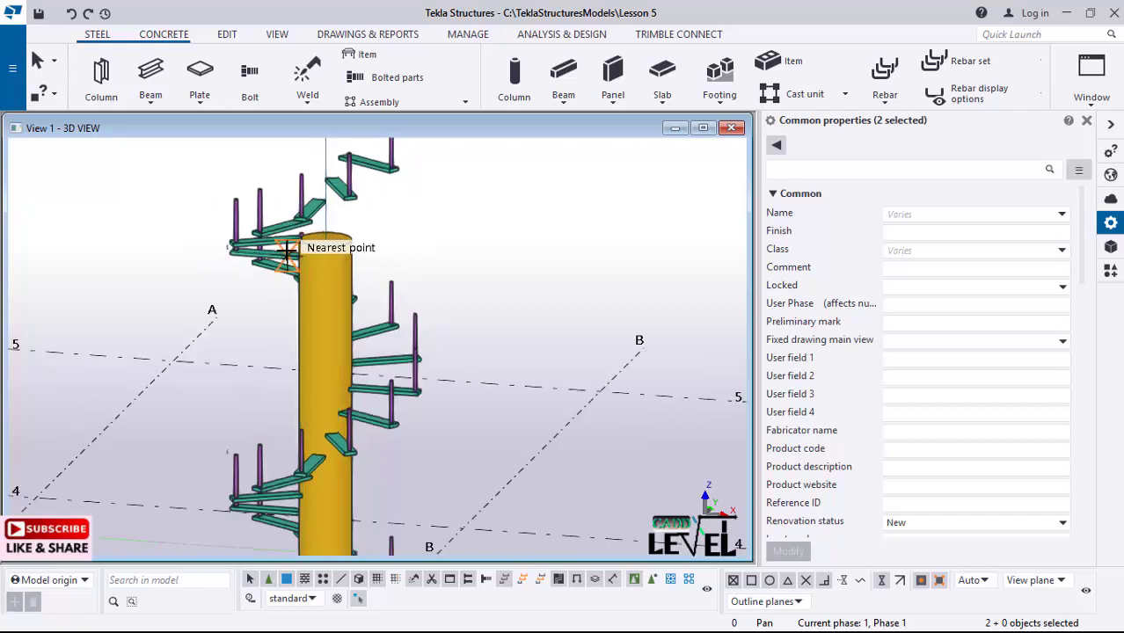
{"action": "scroll", "coordinate": [306, 268], "scroll_direction": "up", "scroll_amount": 2}
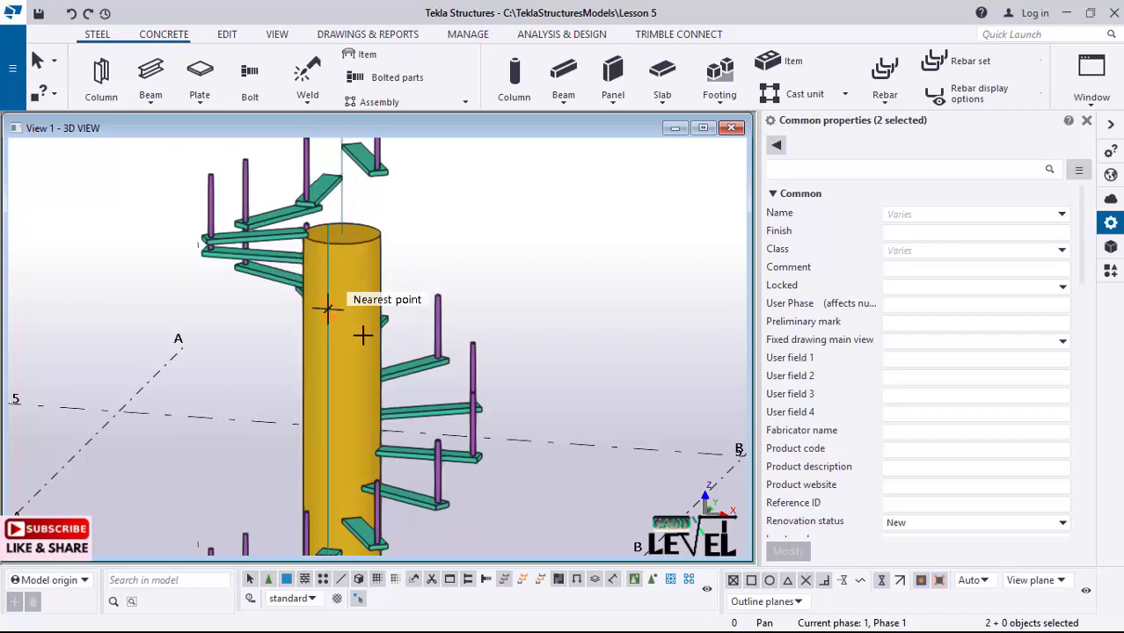
- Undo the spiral of copied treads and posts
{"action": "left_click", "coordinate": [70, 14]}
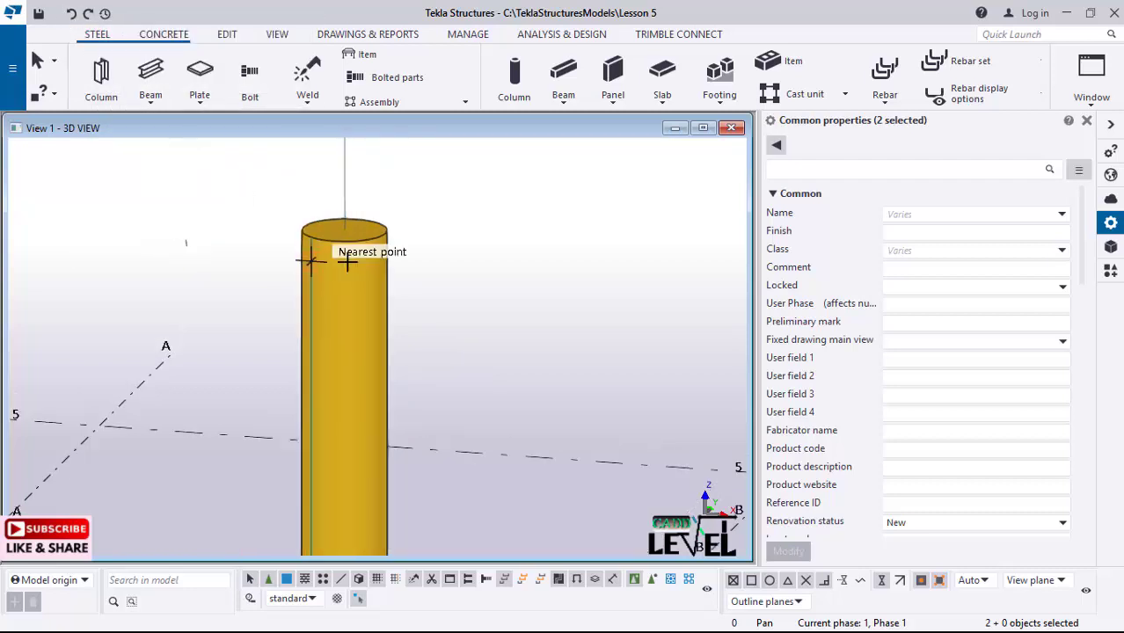
{"action": "scroll", "coordinate": [345, 260], "scroll_direction": "up", "scroll_amount": 2}
{"action": "scroll", "coordinate": [345, 259], "scroll_direction": "down", "scroll_amount": 5}
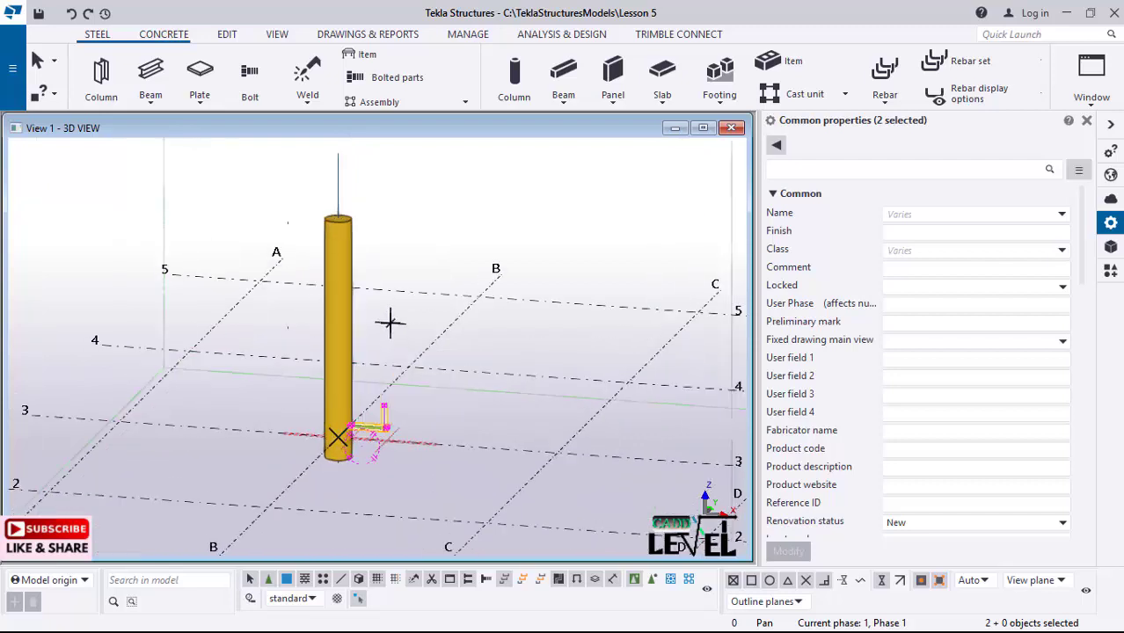
- Switch to plan view and cancel the still-running pick command
{"action": "key", "text": "ctrl+p"}
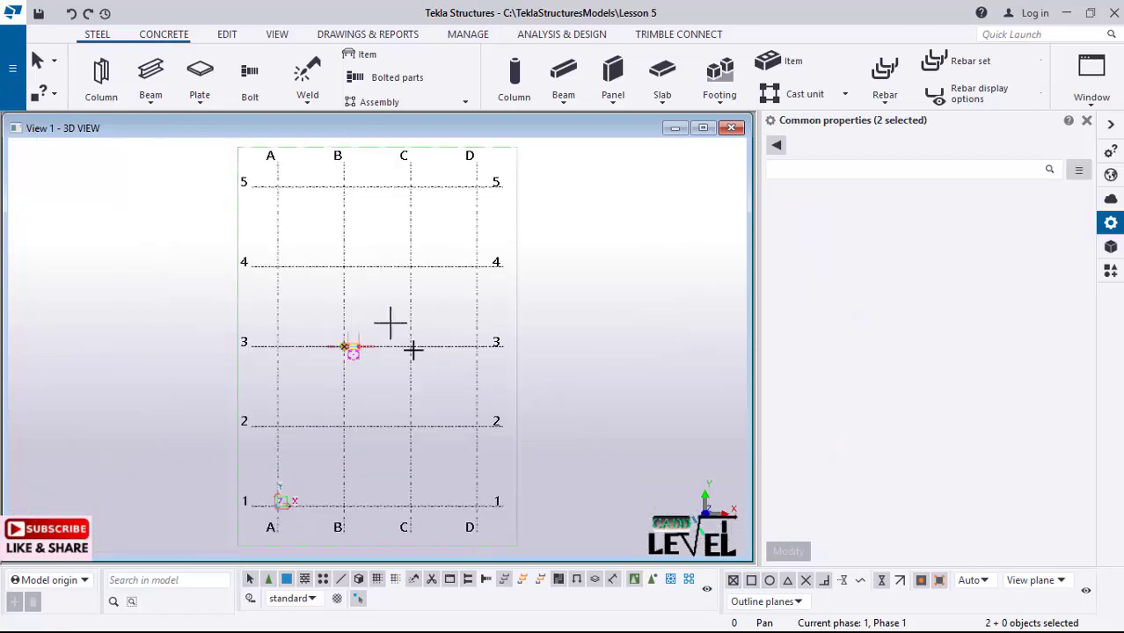
{"action": "scroll", "coordinate": [334, 354], "scroll_direction": "up", "scroll_amount": 3}
{"action": "scroll", "coordinate": [331, 352], "scroll_direction": "up", "scroll_amount": 6}
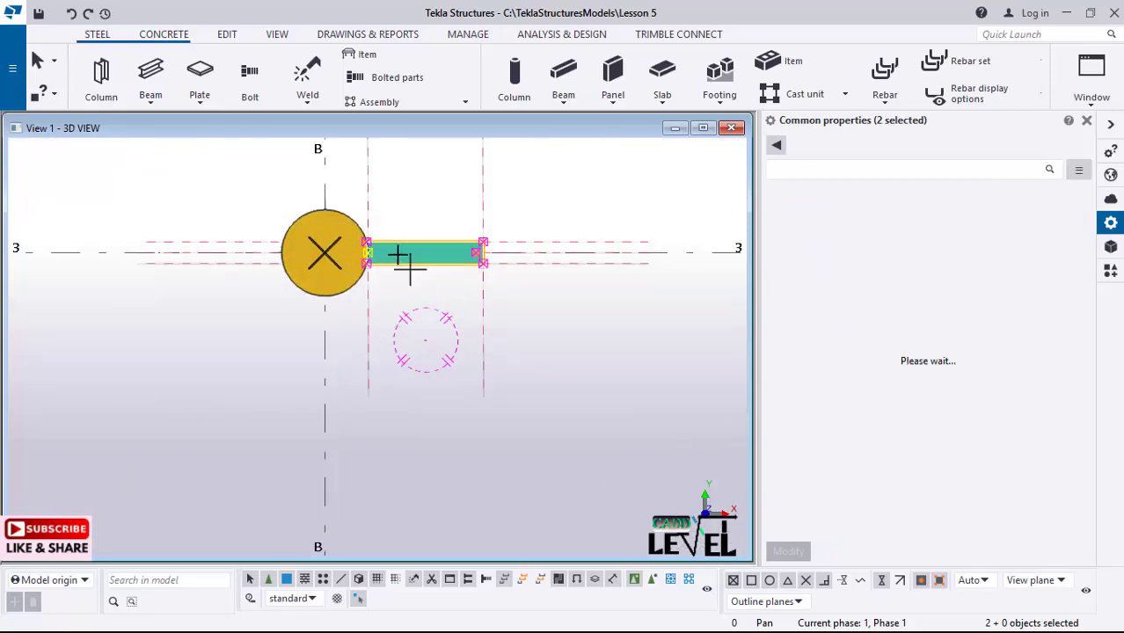
{"action": "right_click", "coordinate": [548, 183]}
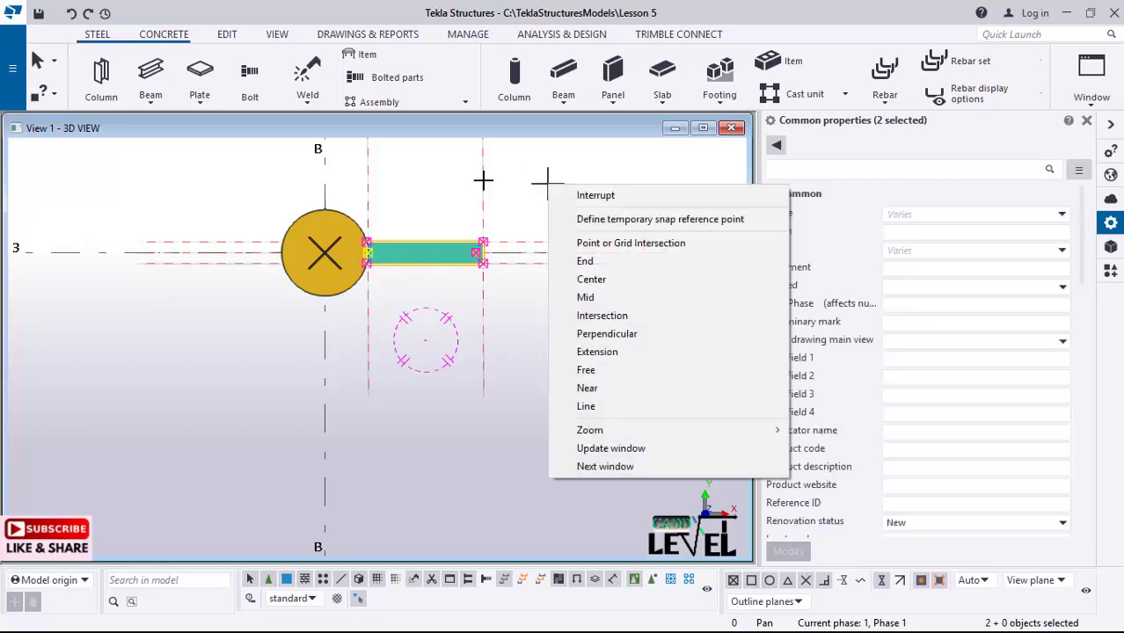
{"action": "left_click", "coordinate": [494, 182]}
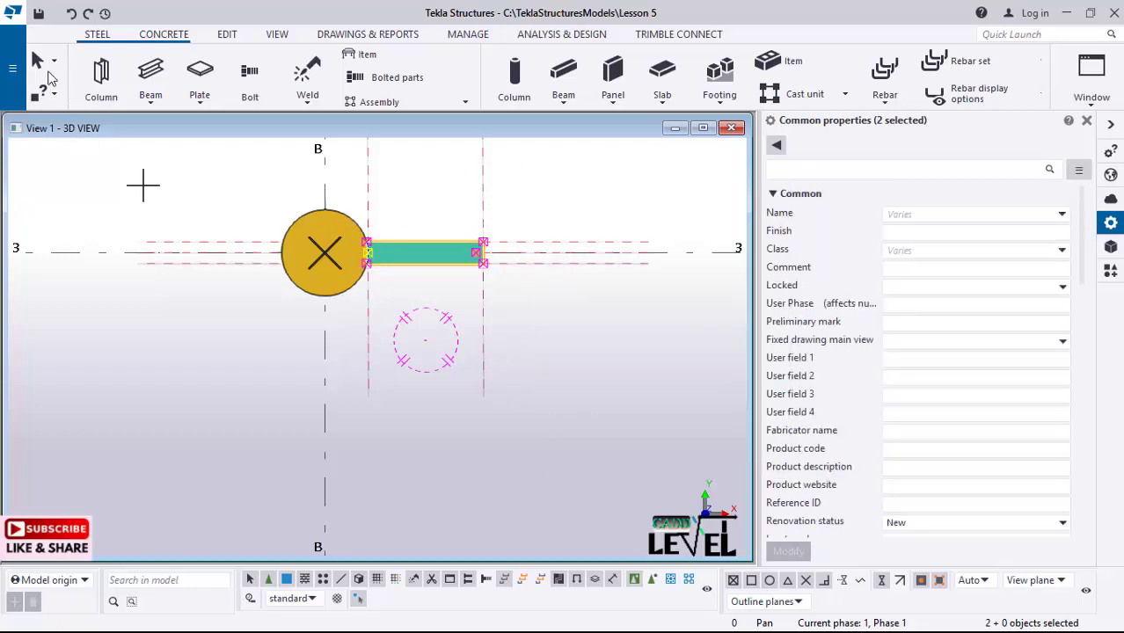
{"action": "key", "text": "Escape"}
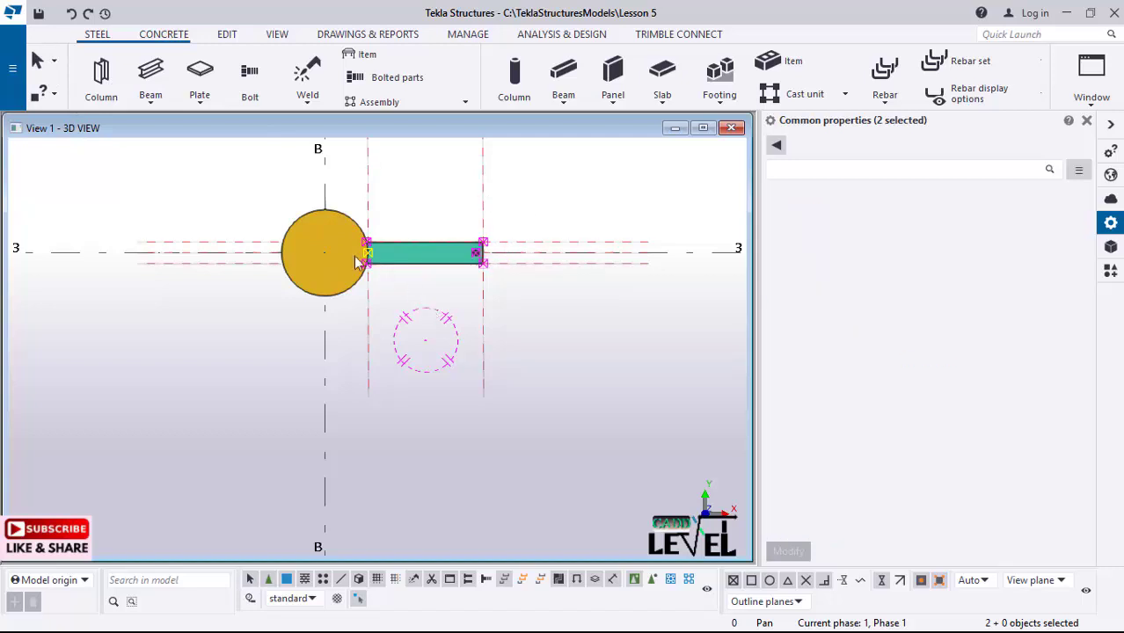
- Select the original tread together with its post
{"action": "scroll", "coordinate": [357, 220], "scroll_direction": "up", "scroll_amount": 3}
{"action": "left_click", "coordinate": [204, 201]}
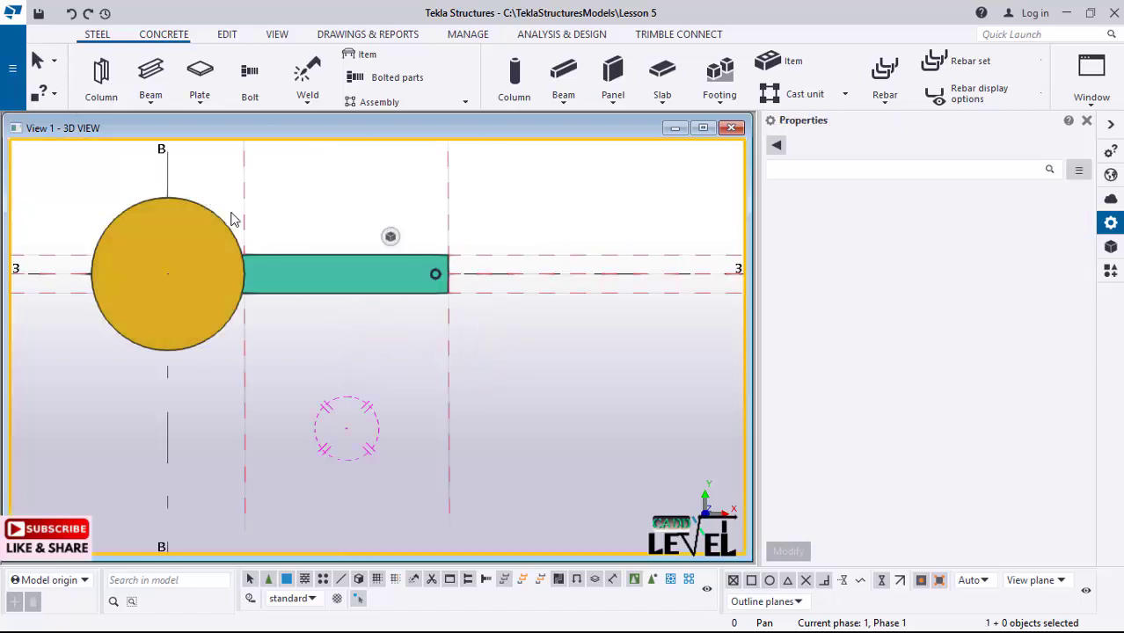
{"action": "left_click_drag", "start_coordinate": [203, 187], "coordinate": [534, 331]}
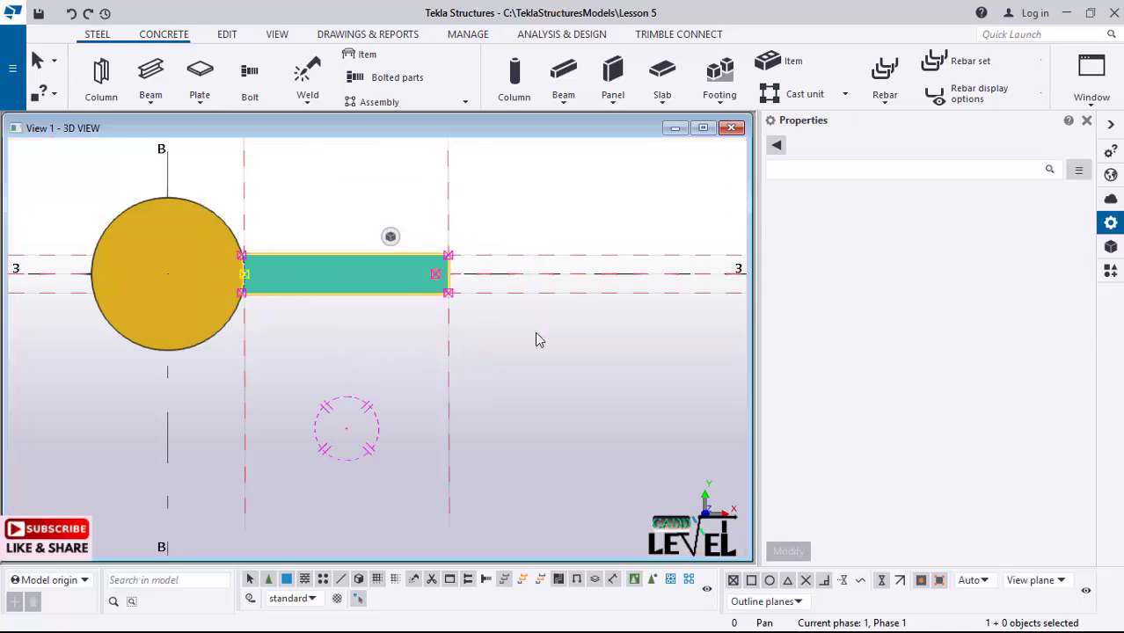
- Copy the tread and post with rotation about the column centre, making 18 copies
{"action": "right_click", "coordinate": [481, 202]}
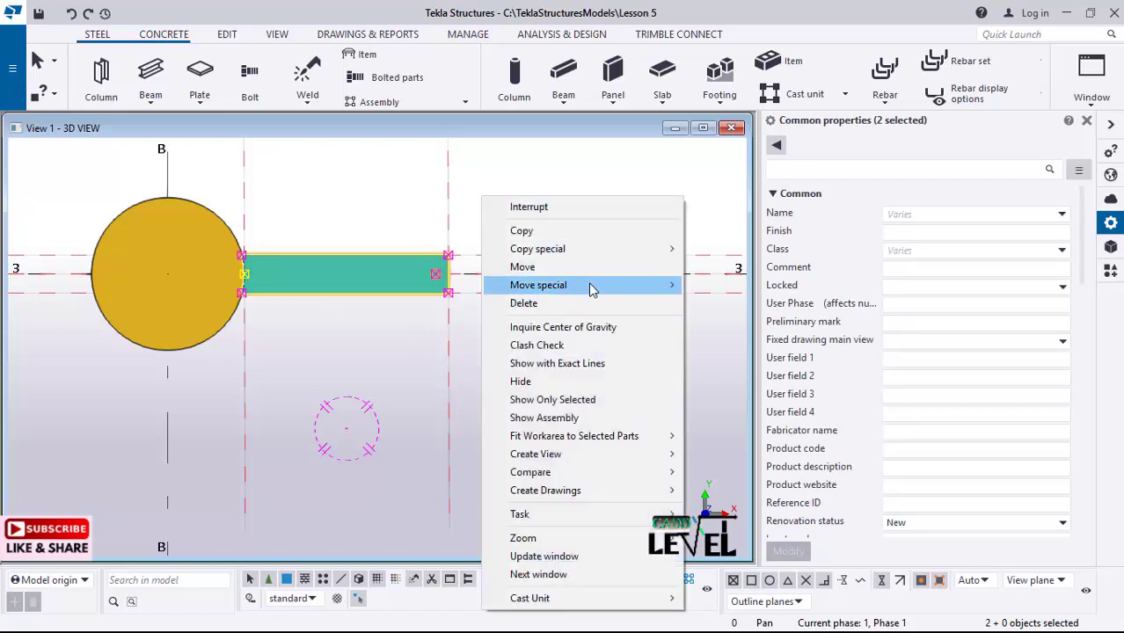
{"action": "mouse_move", "coordinate": [630, 288]}
{"action": "mouse_move", "coordinate": [661, 249]}
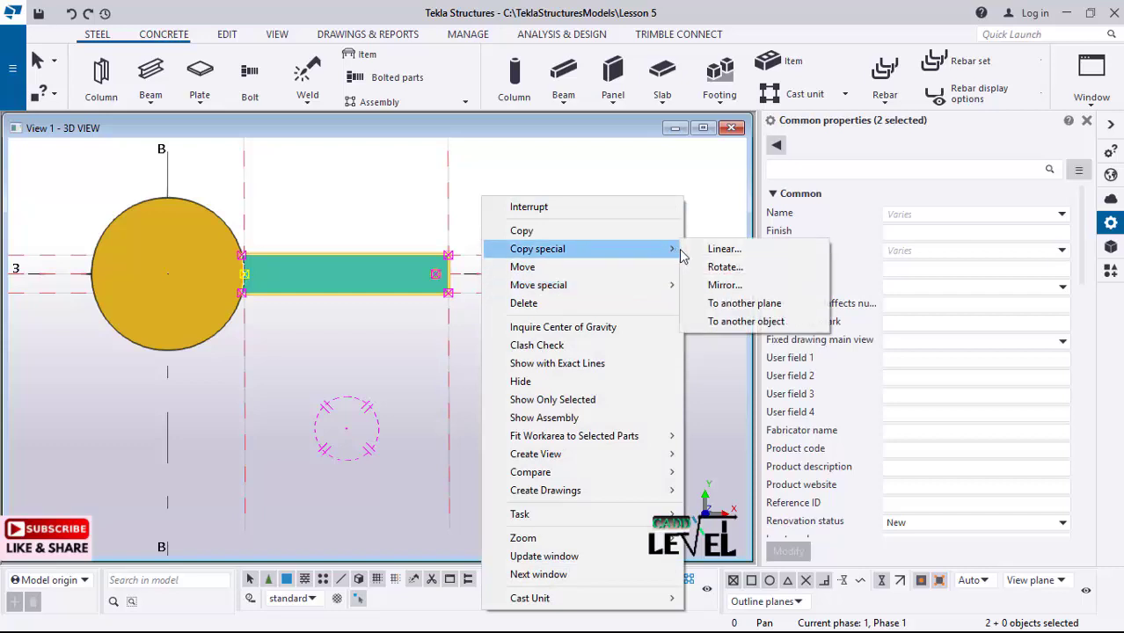
{"action": "left_click", "coordinate": [723, 267]}
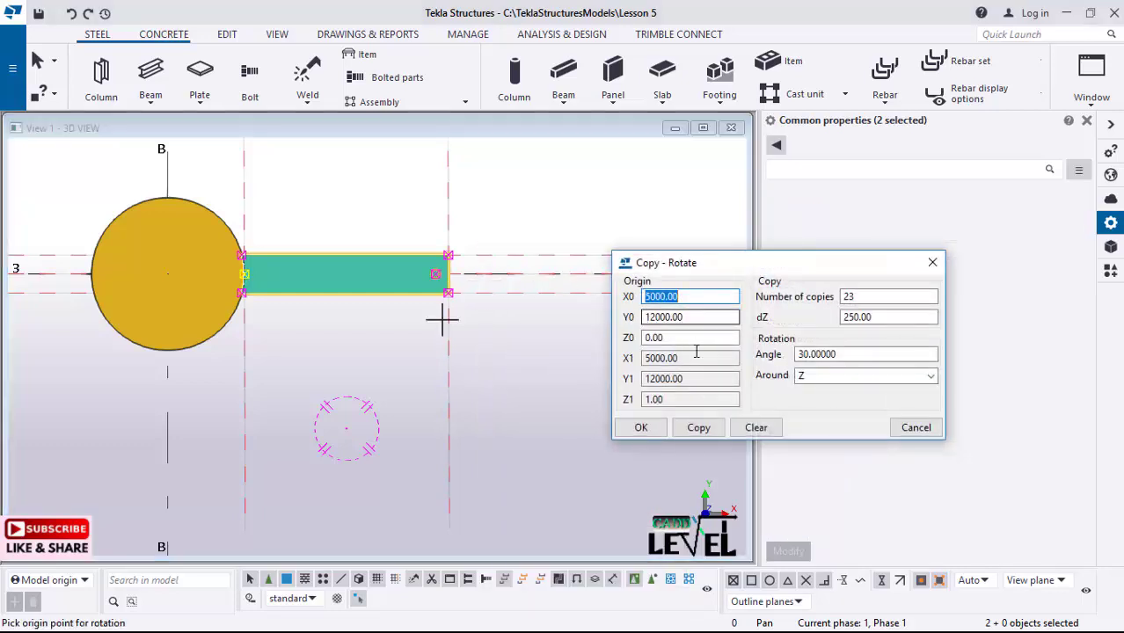
{"action": "left_click", "coordinate": [168, 273]}
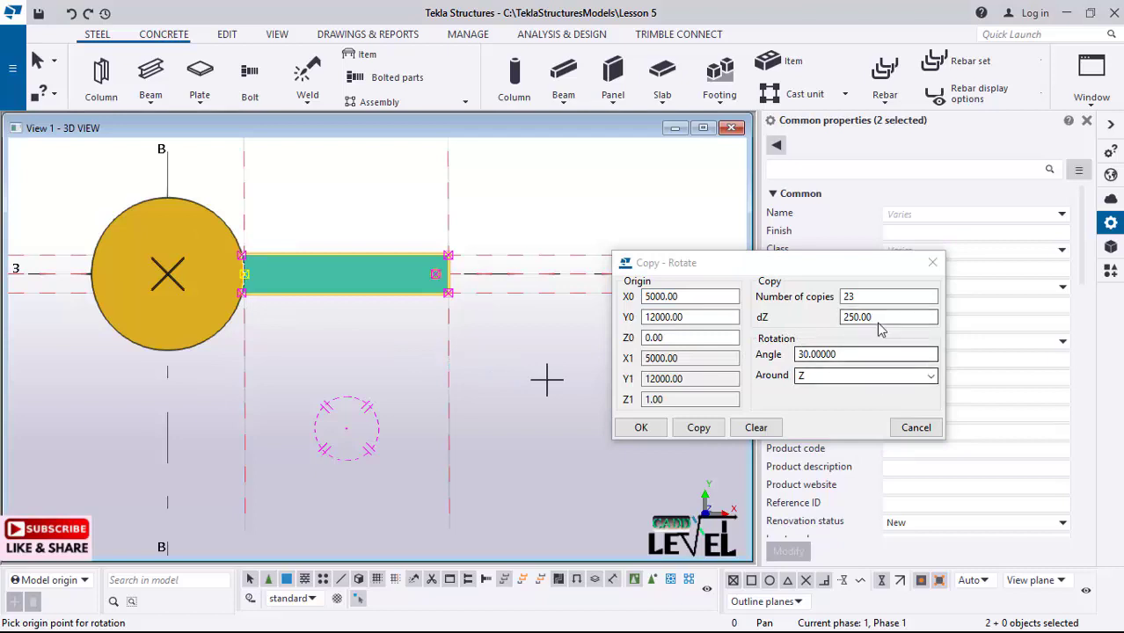
{"action": "double_click", "coordinate": [860, 302]}
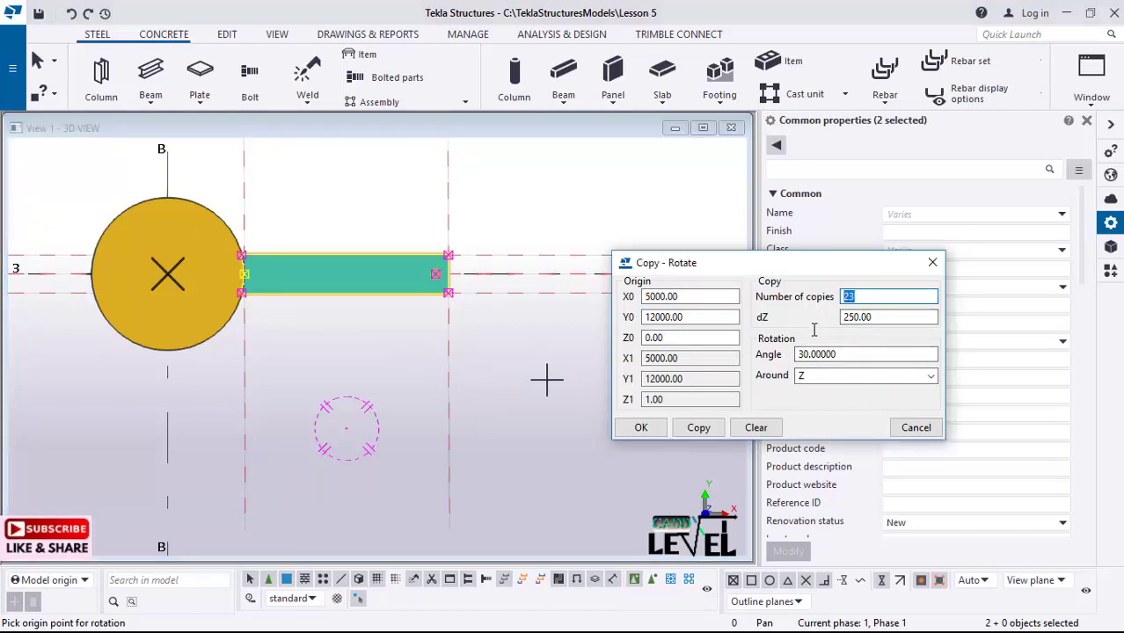
{"action": "type", "text": "18"}
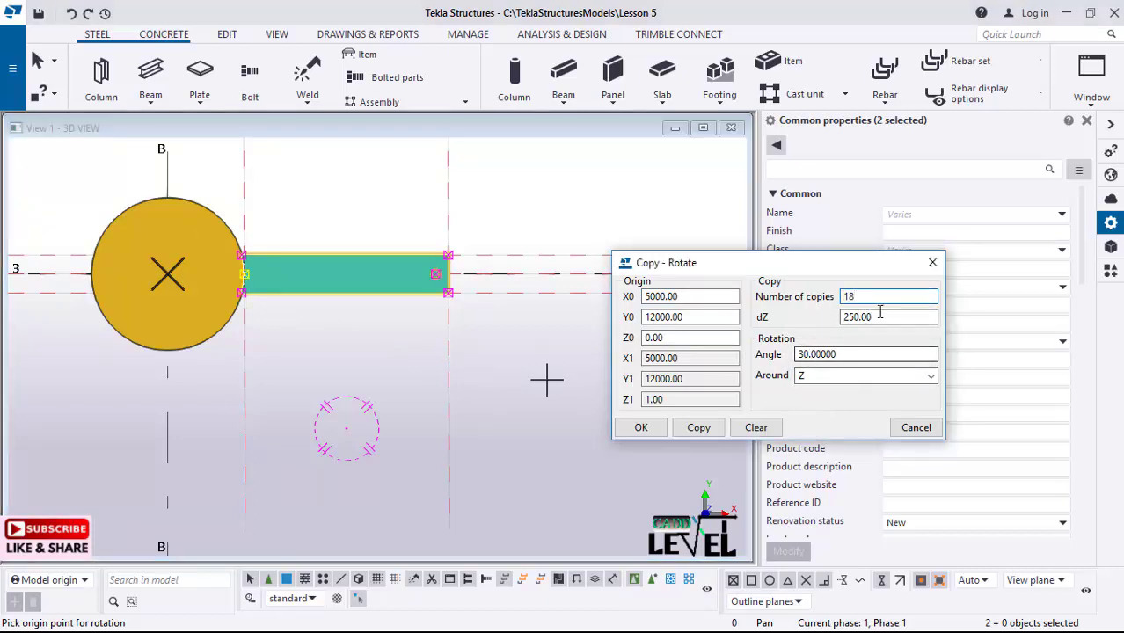
{"action": "left_click", "coordinate": [698, 430]}
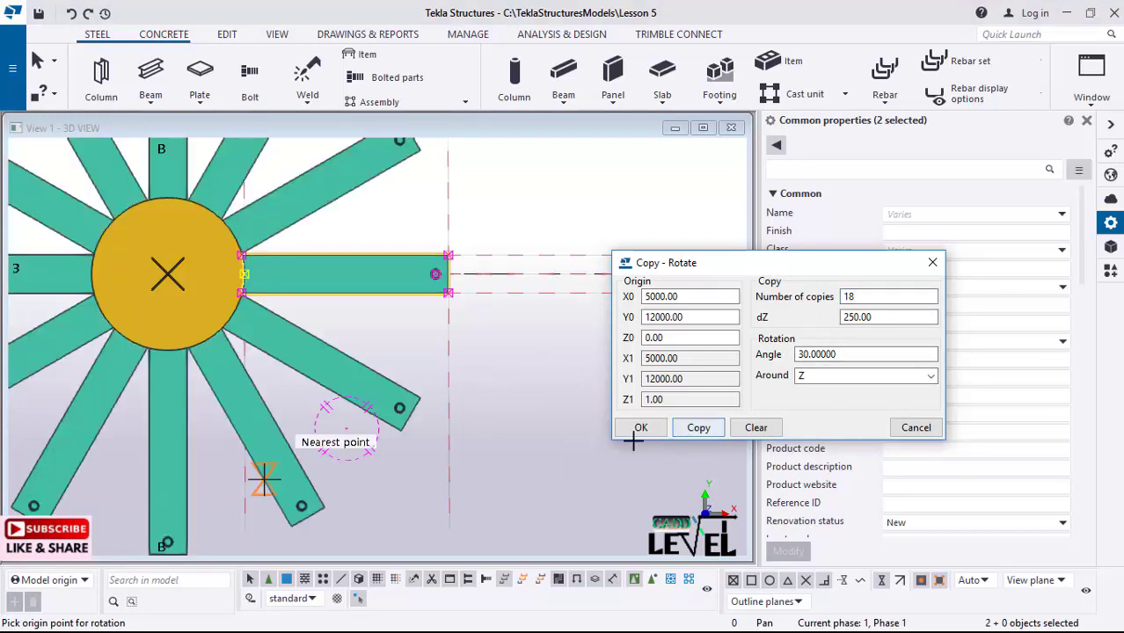
{"action": "left_click", "coordinate": [639, 428]}
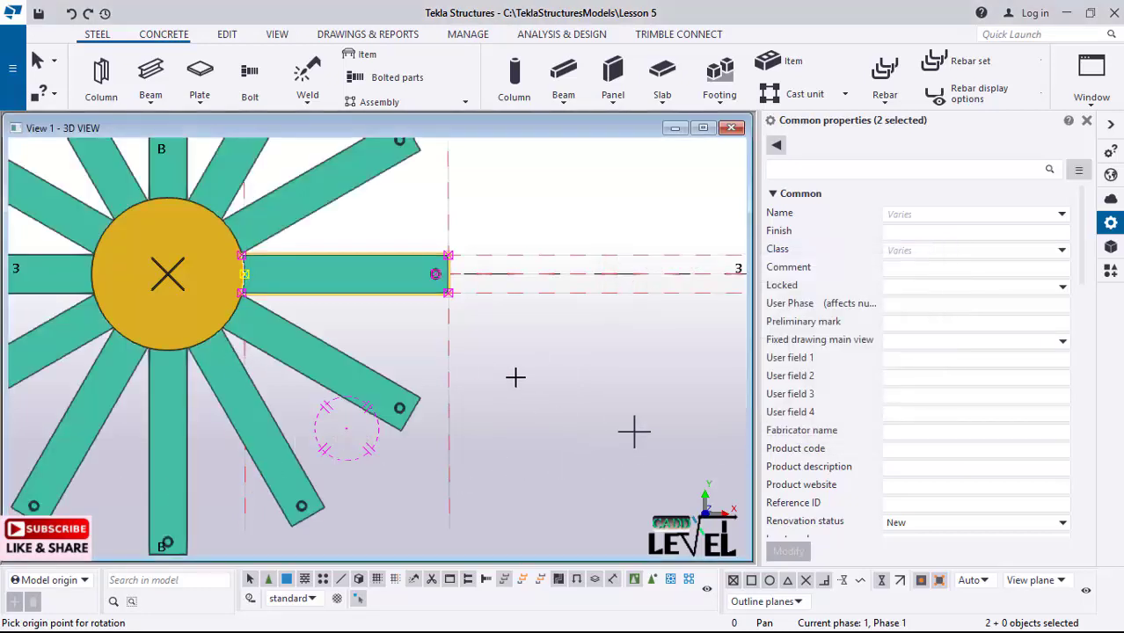
- Return to the 3D view and zoom over the rebuilt spiral stair
{"action": "key", "text": "ctrl+p"}
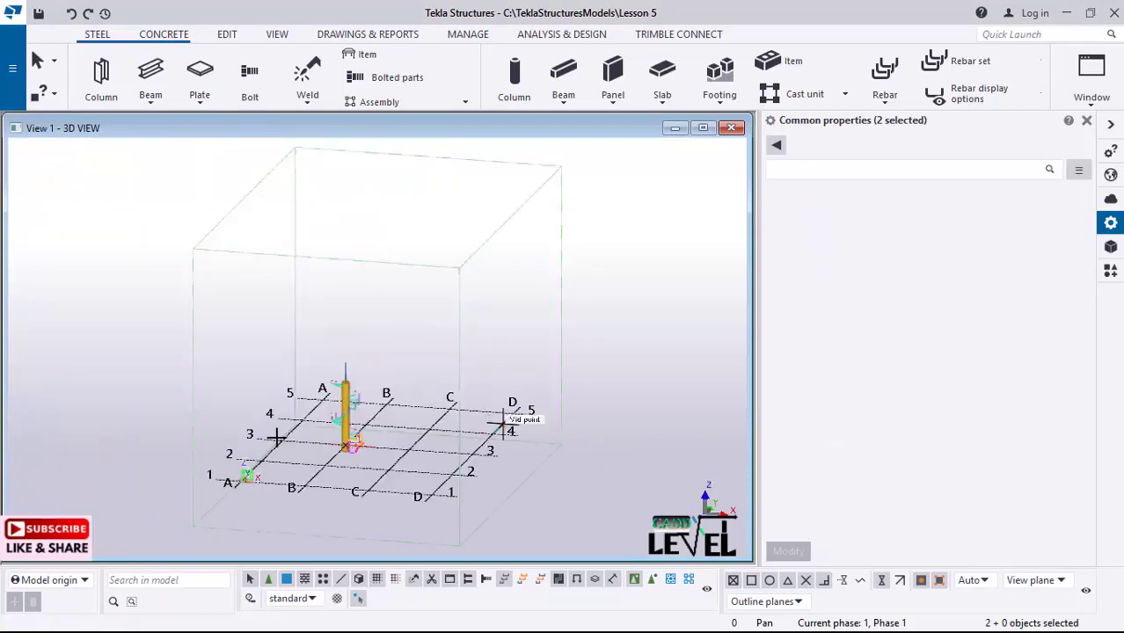
{"action": "scroll", "coordinate": [378, 453], "scroll_direction": "up", "scroll_amount": 6}
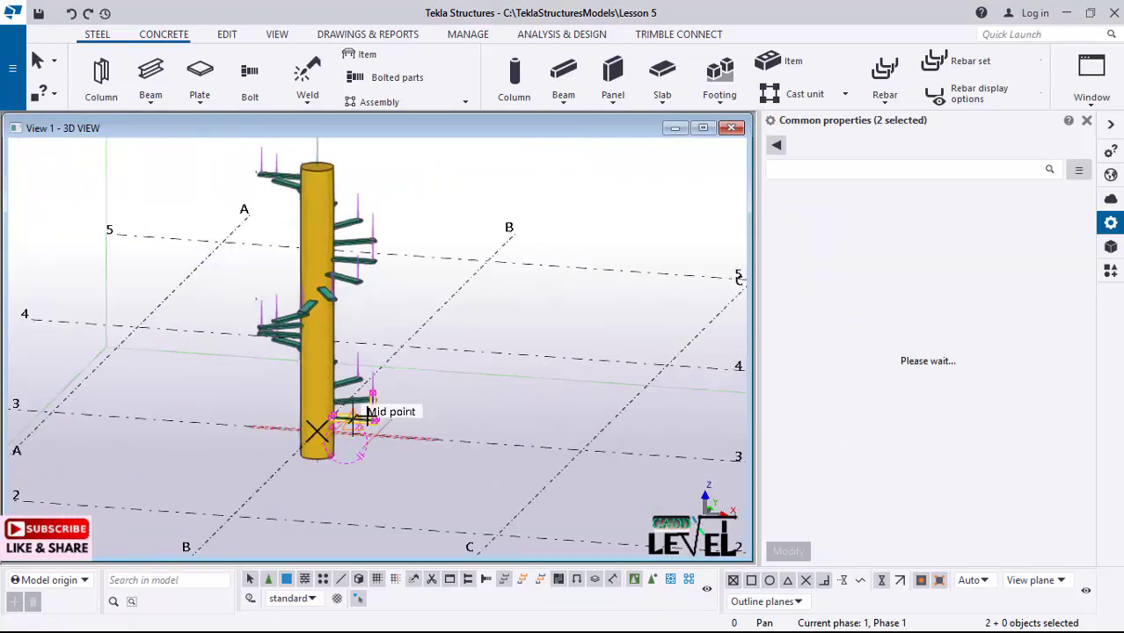
{"action": "scroll", "coordinate": [387, 444], "scroll_direction": "up", "scroll_amount": 2}
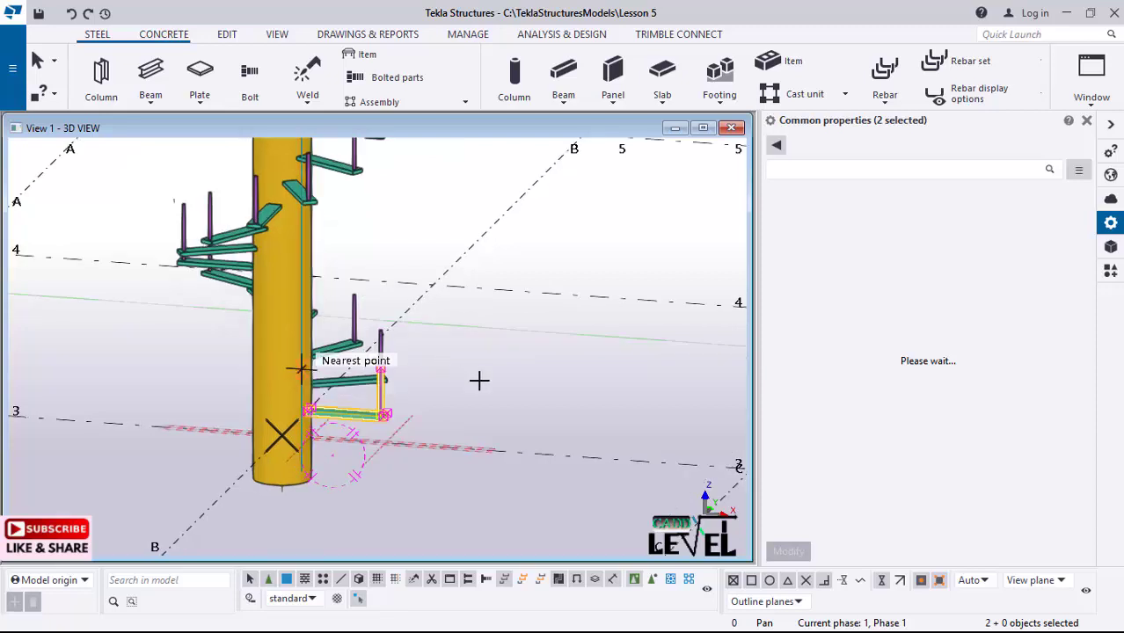
{"action": "scroll", "coordinate": [459, 386], "scroll_direction": "down", "scroll_amount": 2}
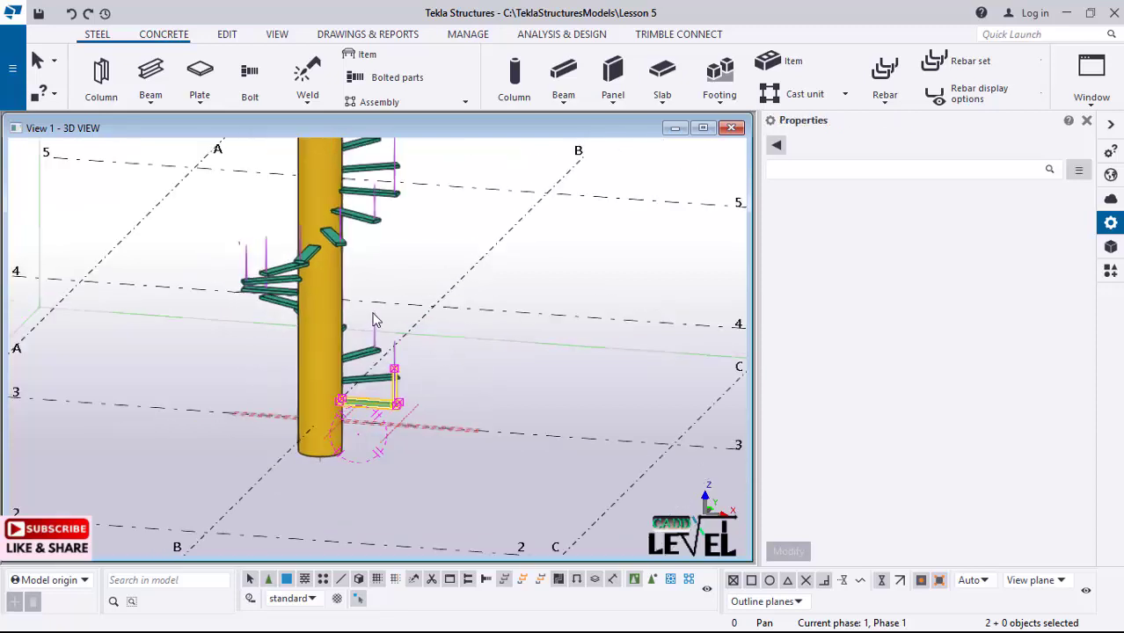
{"action": "scroll", "coordinate": [396, 320], "scroll_direction": "up", "scroll_amount": 1}
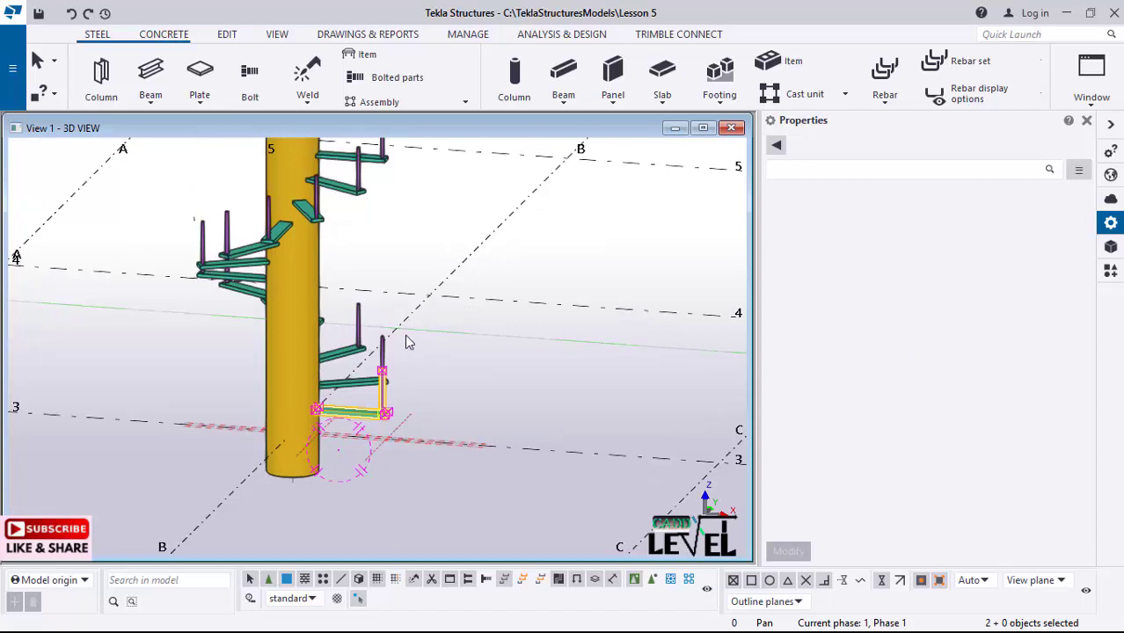
{"action": "scroll", "coordinate": [391, 339], "scroll_direction": "down", "scroll_amount": 1}
{"action": "scroll", "coordinate": [412, 396], "scroll_direction": "down", "scroll_amount": 3}
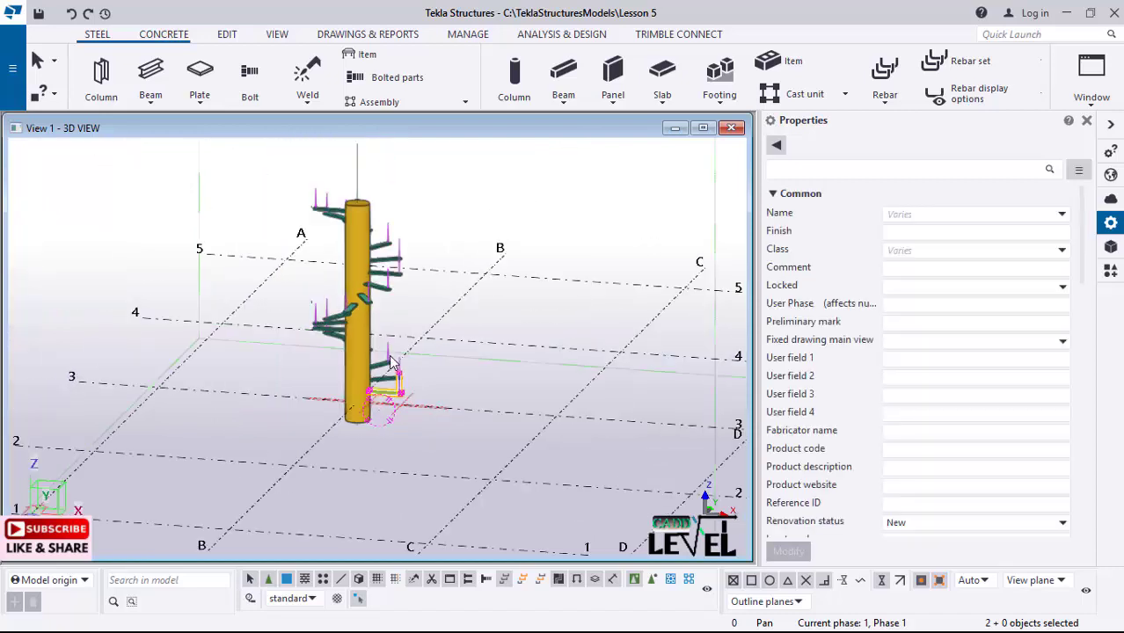
- Orbit to an elevated view of the lower steps and bring up the beam type list
{"action": "middle_click_drag", "start_coordinate": [388, 375], "coordinate": [274, 317], "text": "ctrl"}
{"action": "middle_click_drag", "start_coordinate": [341, 289], "coordinate": [385, 429], "text": "ctrl"}
{"action": "scroll", "coordinate": [384, 429], "scroll_direction": "up", "scroll_amount": 10}
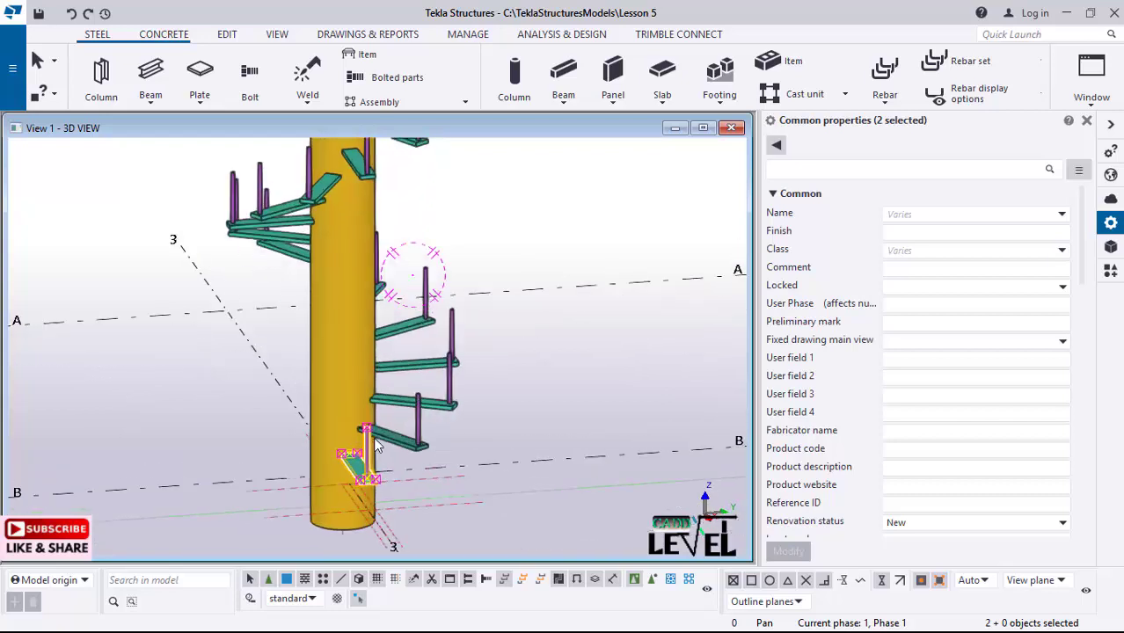
{"action": "scroll", "coordinate": [376, 438], "scroll_direction": "up", "scroll_amount": 6}
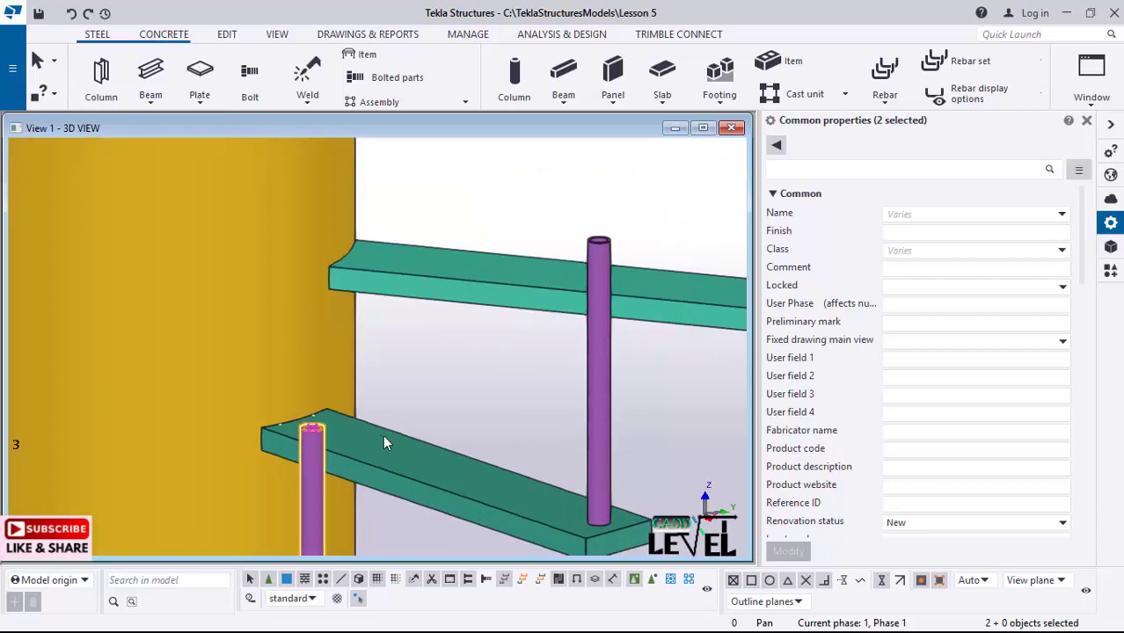
{"action": "scroll", "coordinate": [416, 314], "scroll_direction": "down", "scroll_amount": 4}
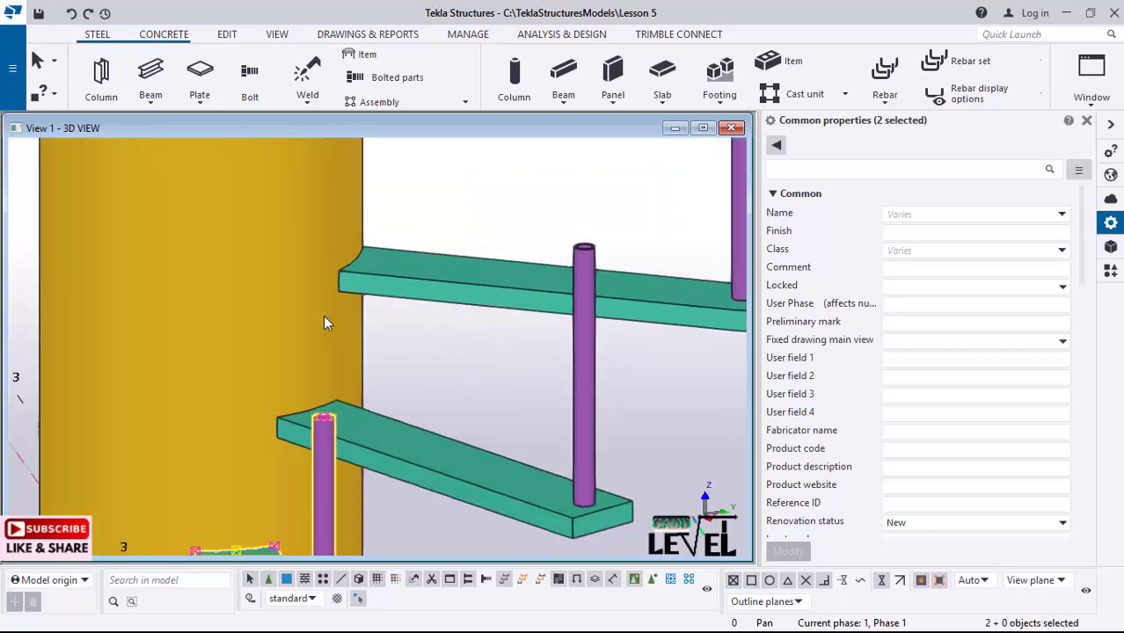
{"action": "scroll", "coordinate": [320, 337], "scroll_direction": "down", "scroll_amount": 3}
{"action": "scroll", "coordinate": [357, 475], "scroll_direction": "down", "scroll_amount": 2}
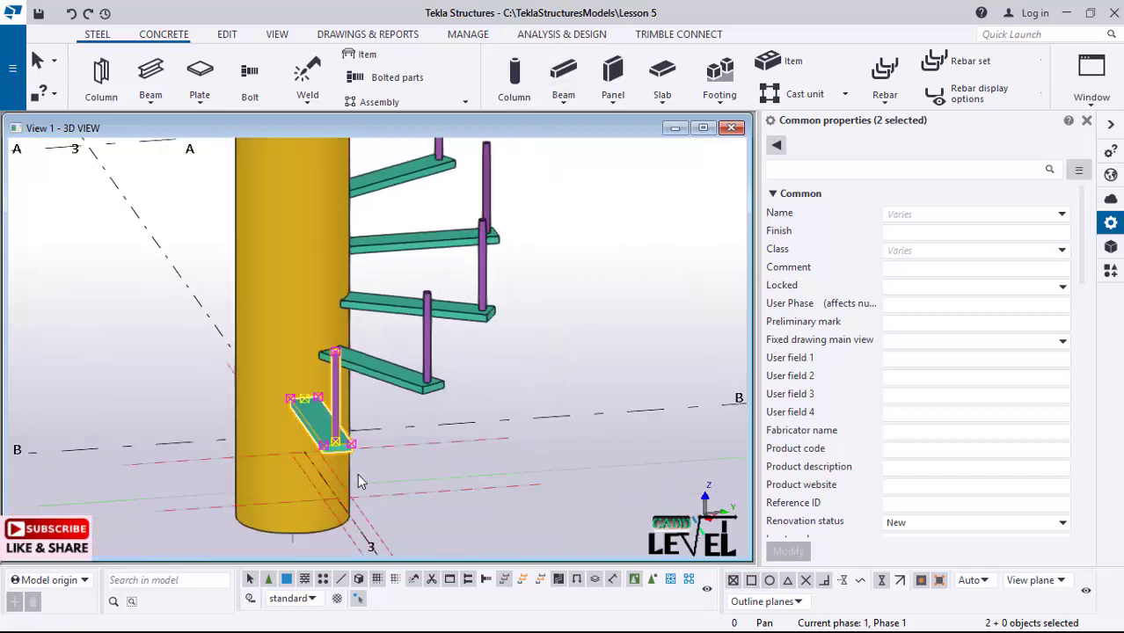
{"action": "scroll", "coordinate": [372, 454], "scroll_direction": "down", "scroll_amount": 3}
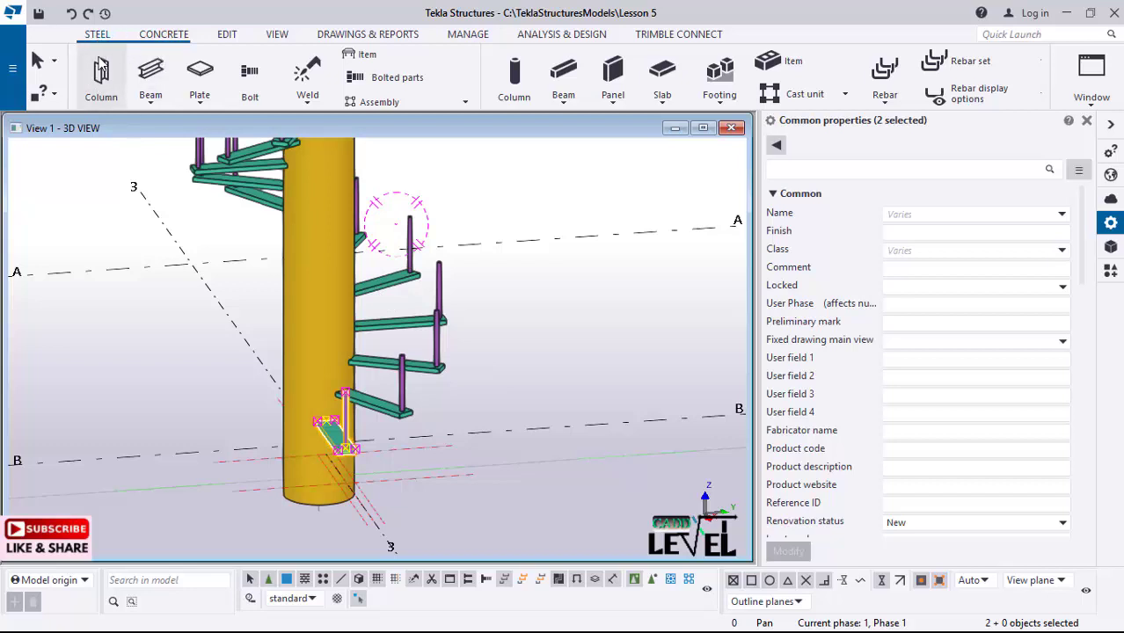
{"action": "left_click", "coordinate": [152, 105]}
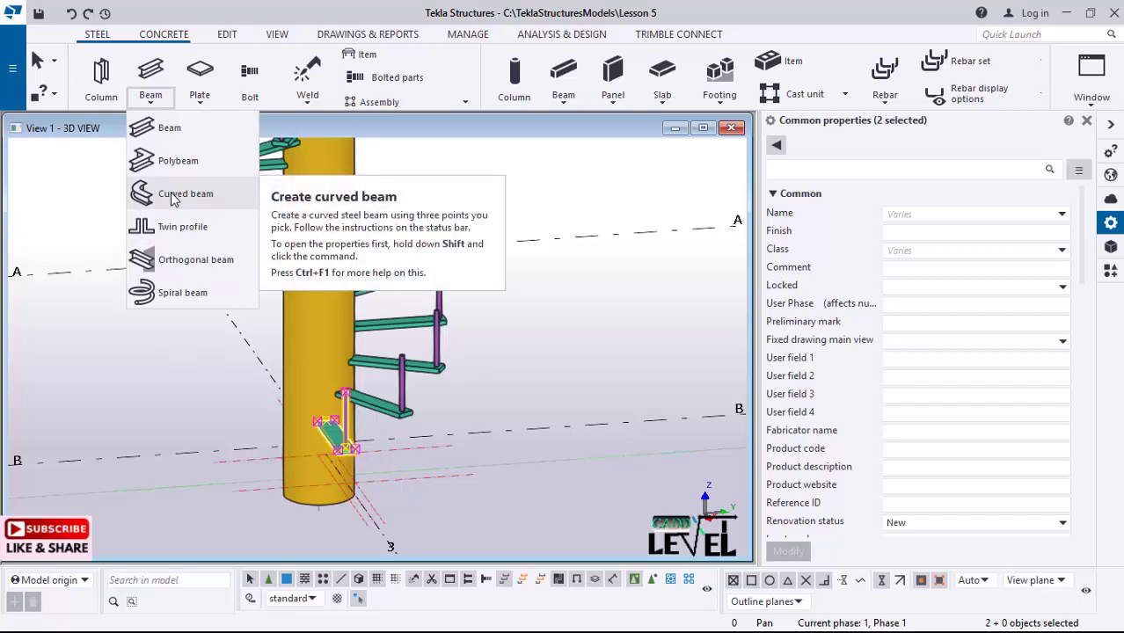
- Draw a curved UB406*140*46 S275 beam arcing over the lowest stair post tops
{"action": "left_click", "coordinate": [173, 198]}
{"action": "scroll", "coordinate": [497, 431], "scroll_direction": "up", "scroll_amount": 2}
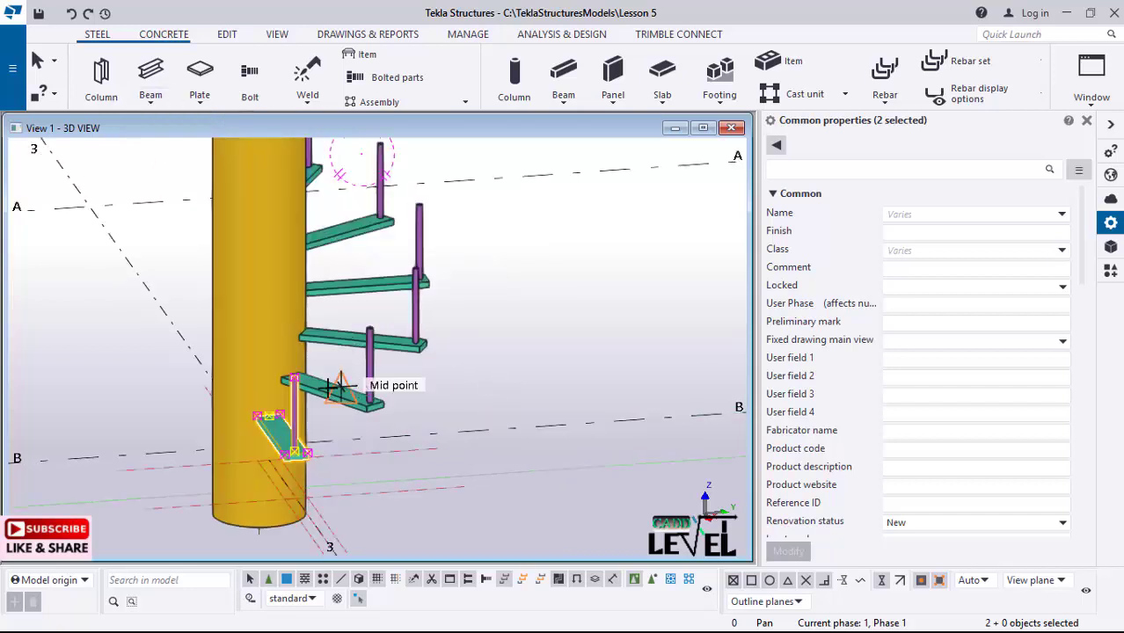
{"action": "scroll", "coordinate": [260, 373], "scroll_direction": "up", "scroll_amount": 5}
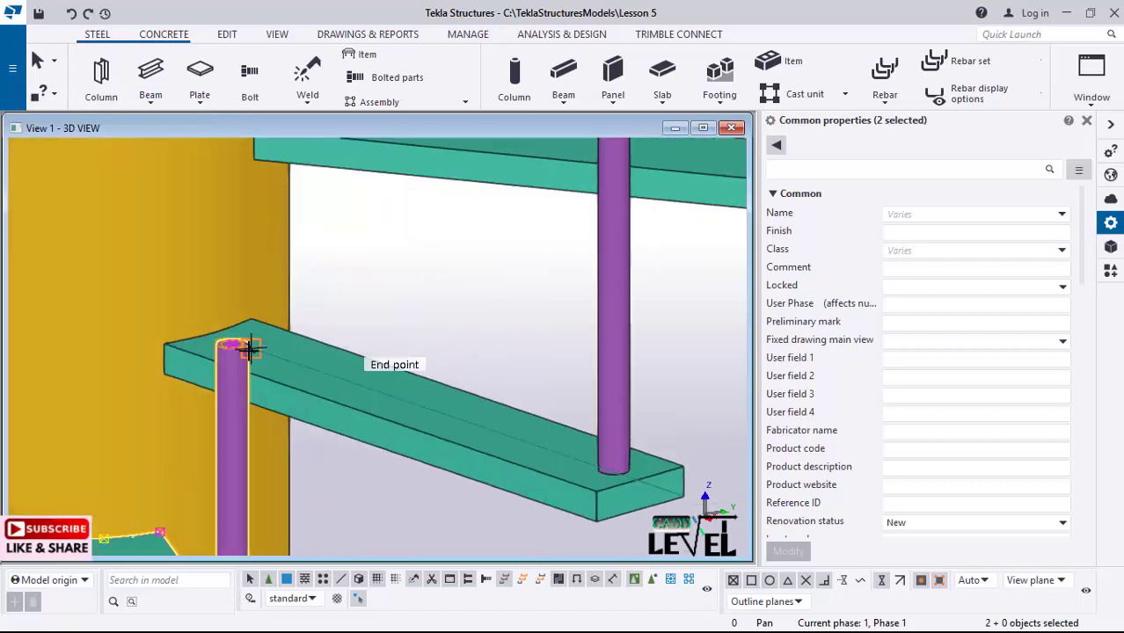
{"action": "scroll", "coordinate": [246, 349], "scroll_direction": "up", "scroll_amount": 1}
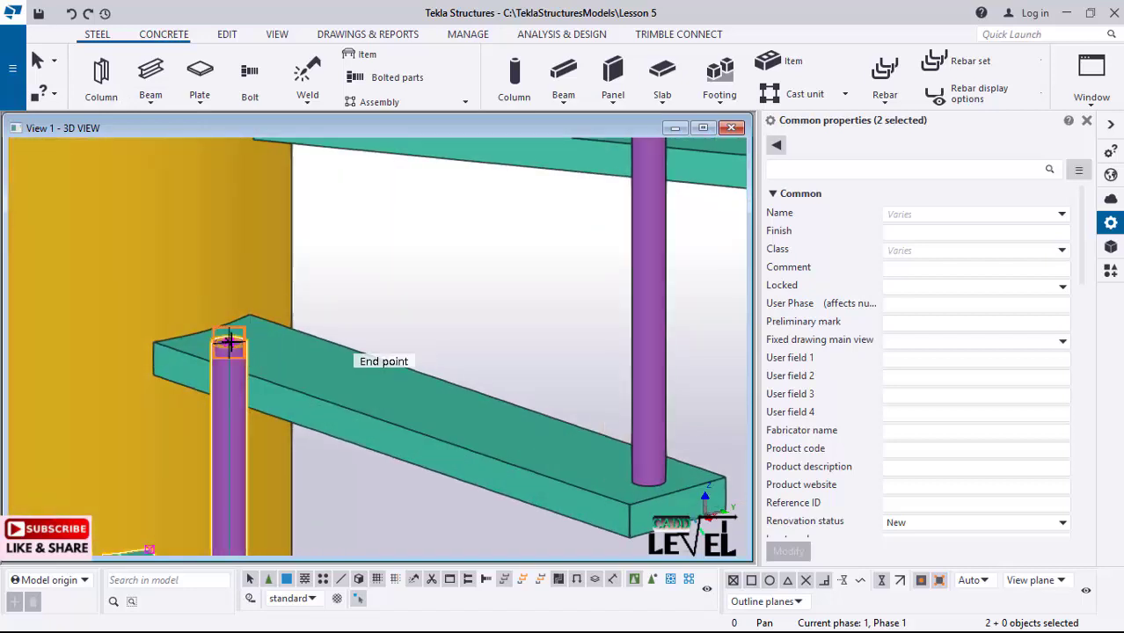
{"action": "left_click", "coordinate": [292, 393]}
{"action": "scroll", "coordinate": [314, 452], "scroll_direction": "down", "scroll_amount": 1}
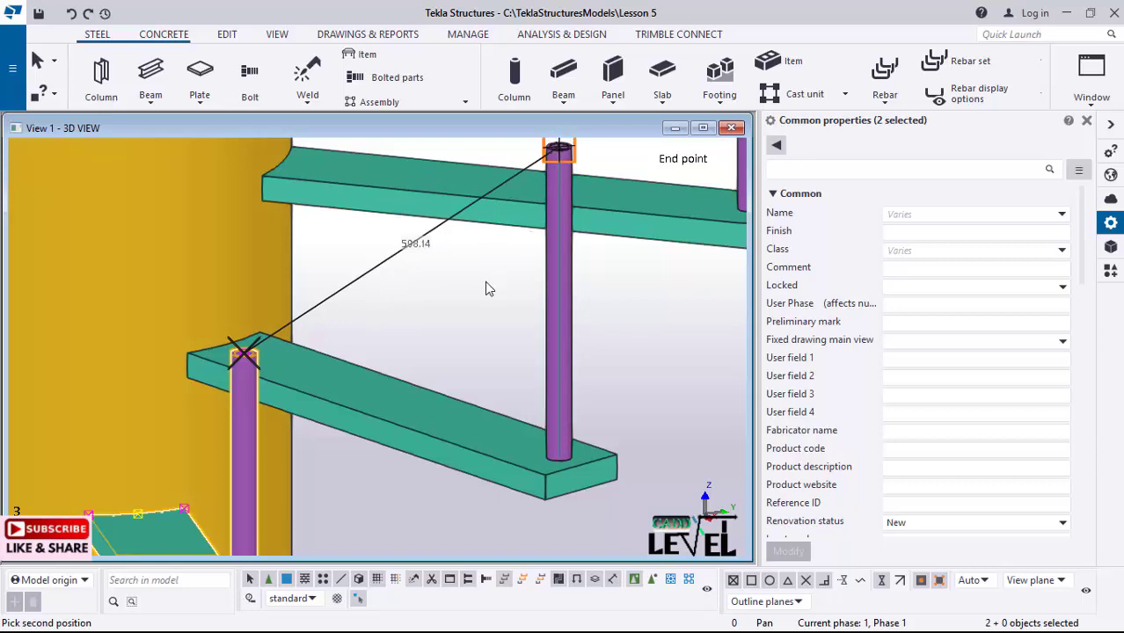
{"action": "scroll", "coordinate": [316, 511], "scroll_direction": "down", "scroll_amount": 2}
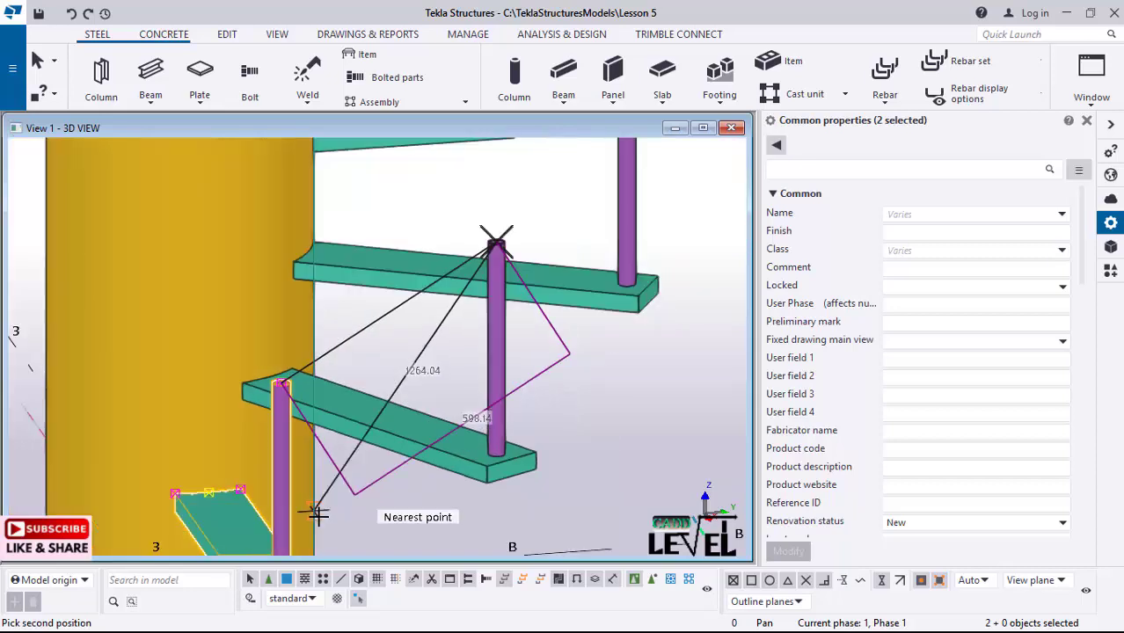
{"action": "scroll", "coordinate": [540, 176], "scroll_direction": "up", "scroll_amount": 5}
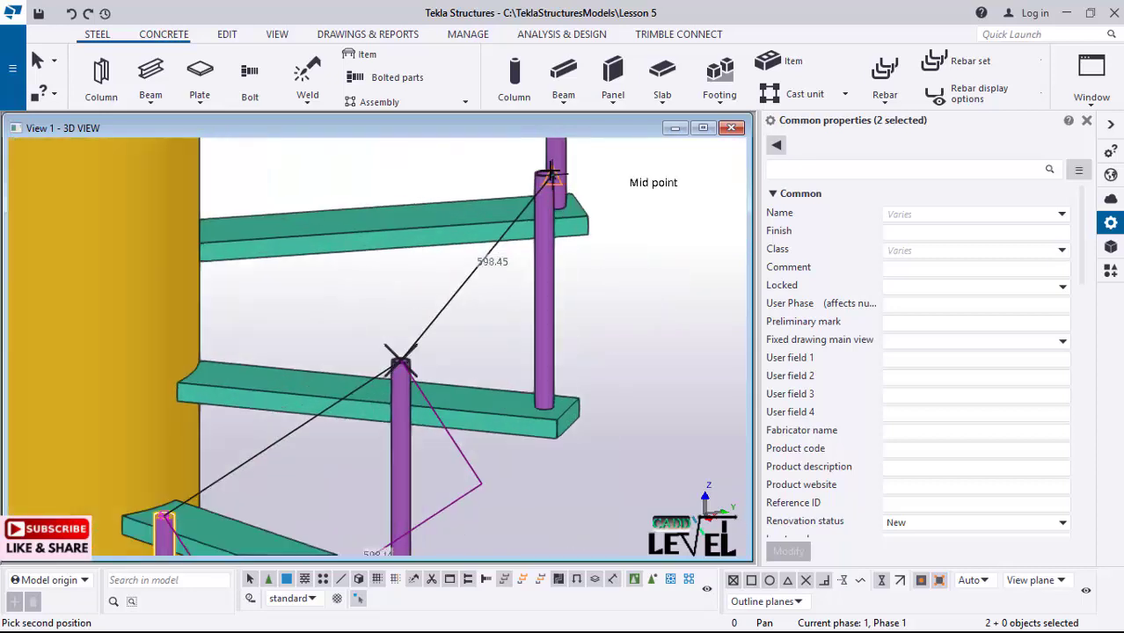
{"action": "scroll", "coordinate": [541, 174], "scroll_direction": "up", "scroll_amount": 2}
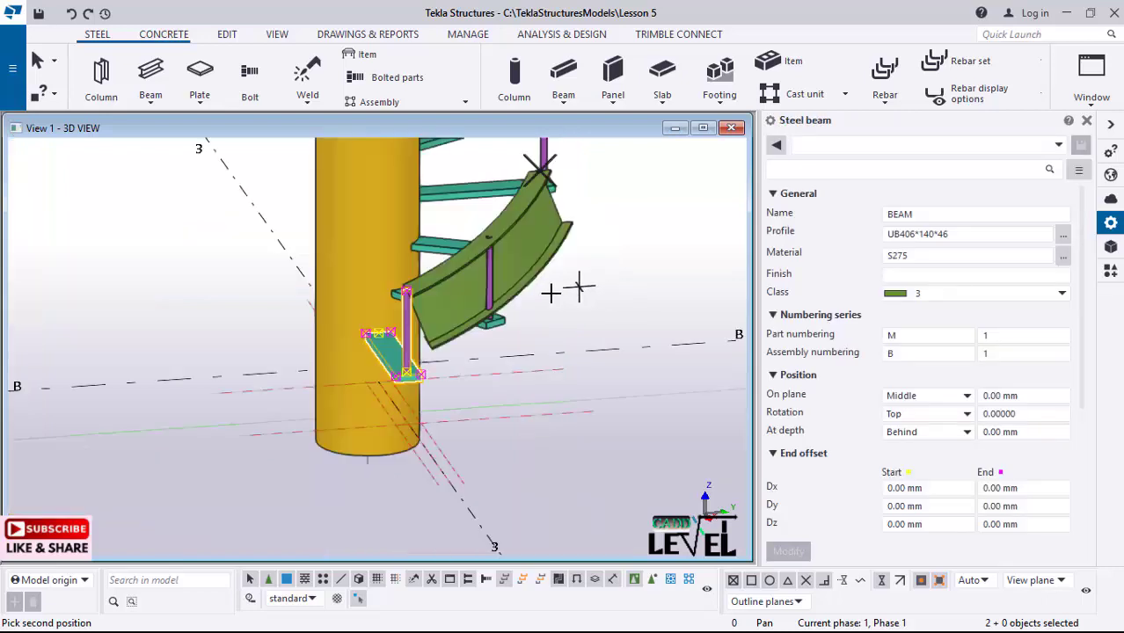
{"action": "left_click", "coordinate": [523, 276]}
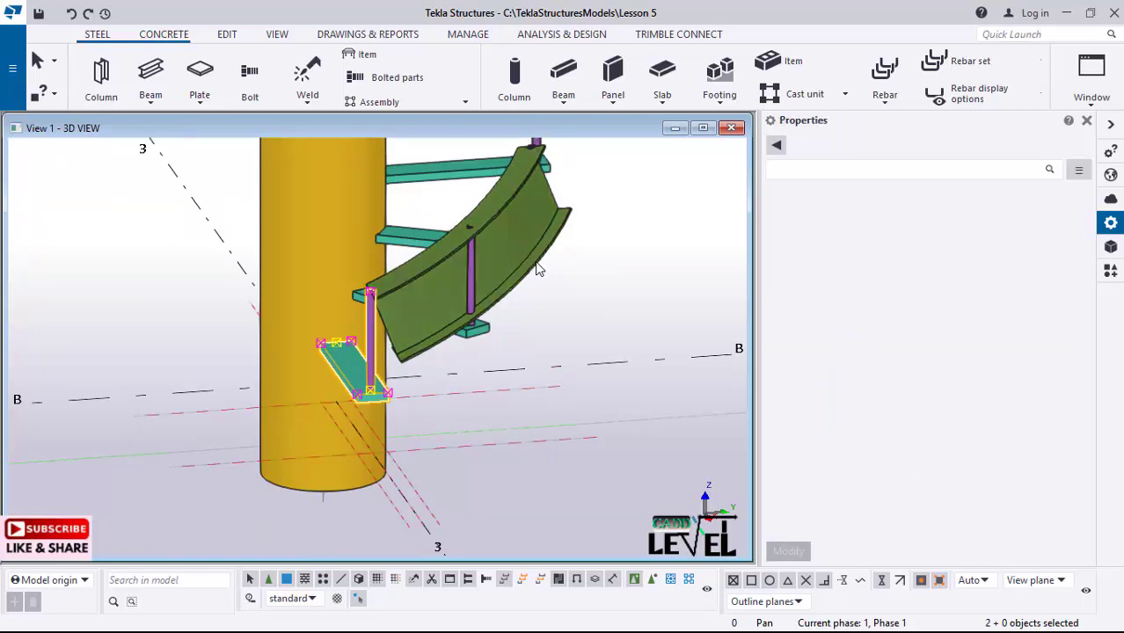
- Select the curved beam and browse the profile catalog for it
{"action": "left_click", "coordinate": [539, 273]}
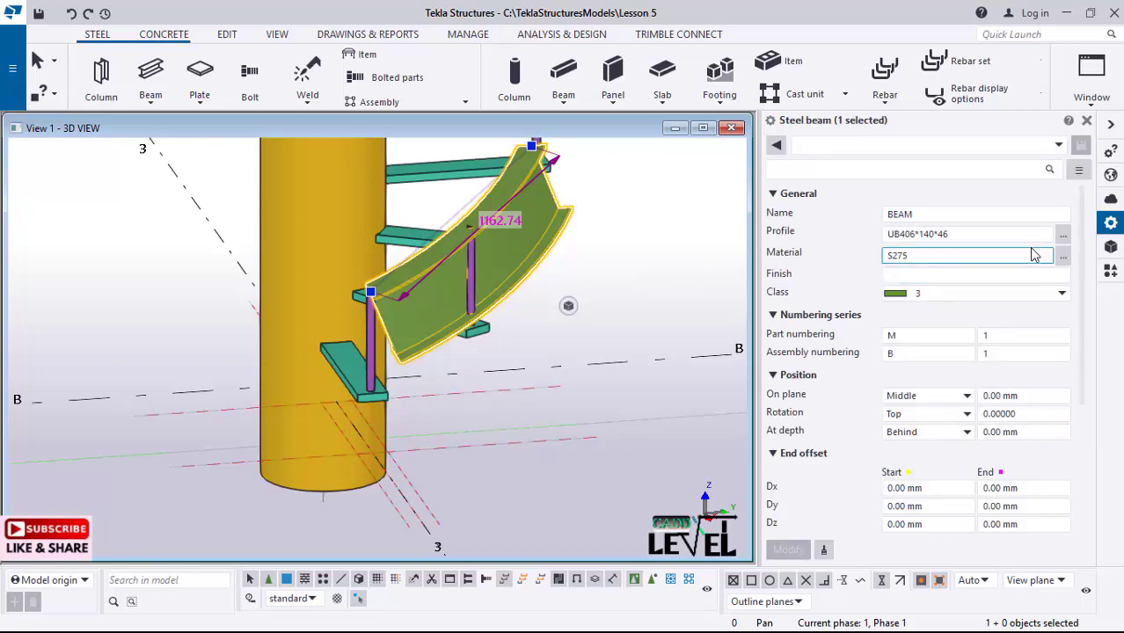
{"action": "left_click", "coordinate": [1062, 236]}
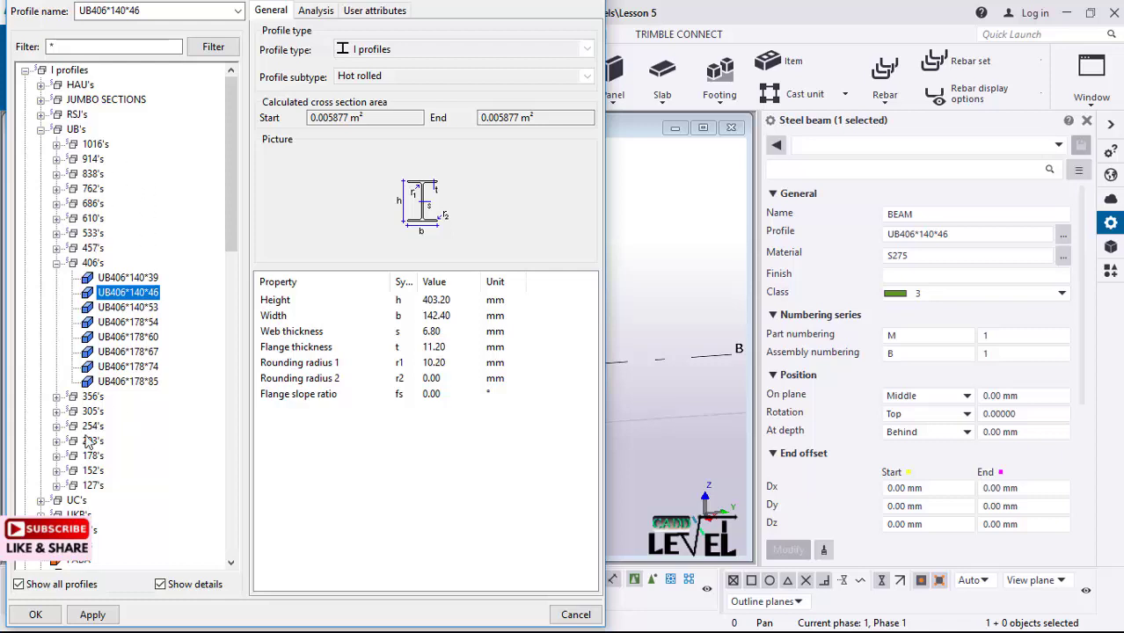
- Pick the TUBE profile under Circular hollow sections in the catalog
{"action": "left_click_drag", "start_coordinate": [231, 179], "coordinate": [242, 290]}
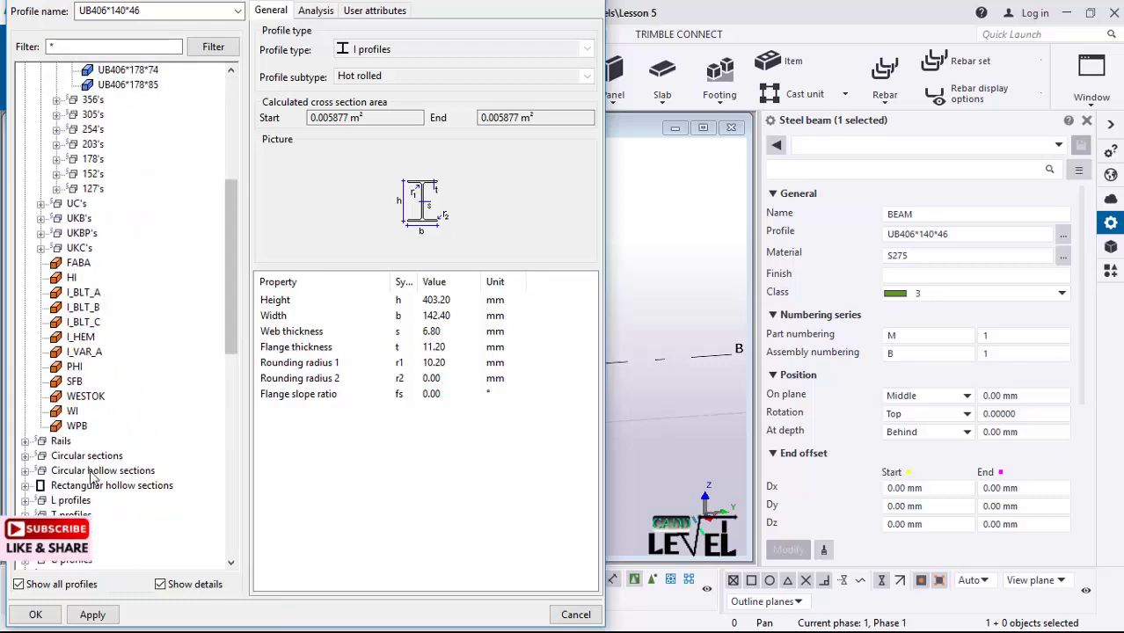
{"action": "left_click", "coordinate": [39, 477]}
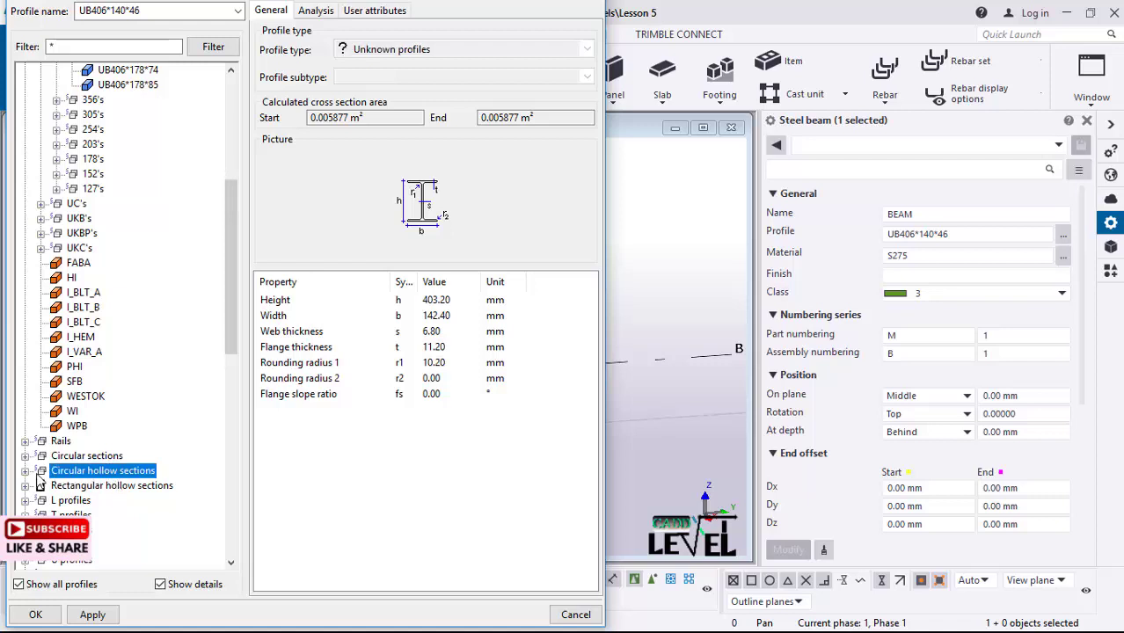
{"action": "left_click", "coordinate": [25, 471]}
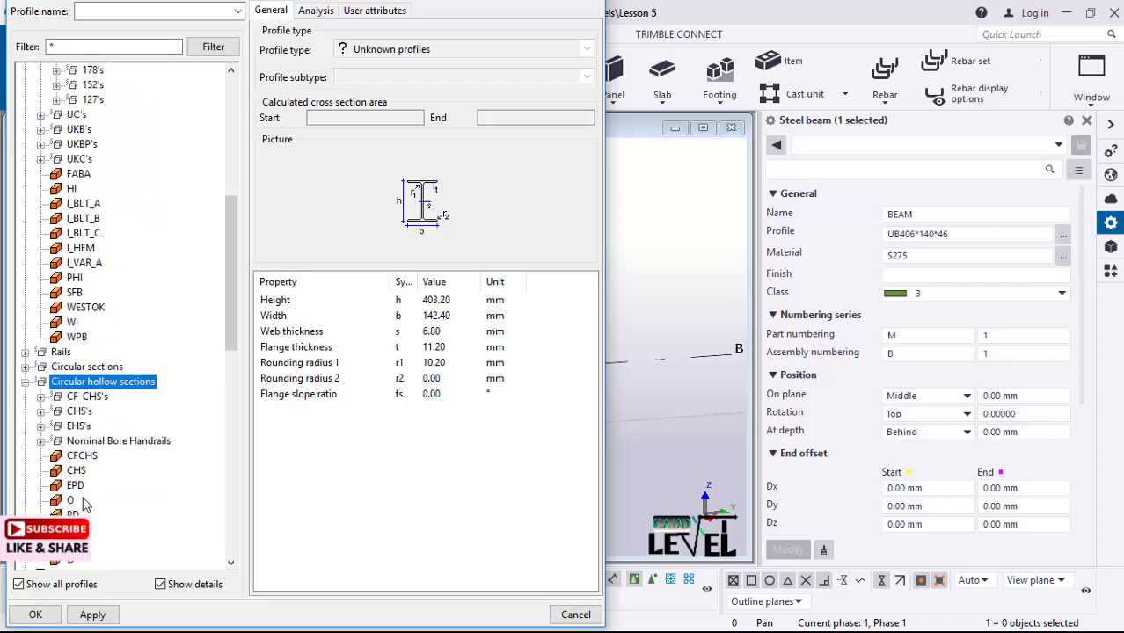
{"action": "scroll", "coordinate": [92, 449], "scroll_direction": "down", "scroll_amount": 2}
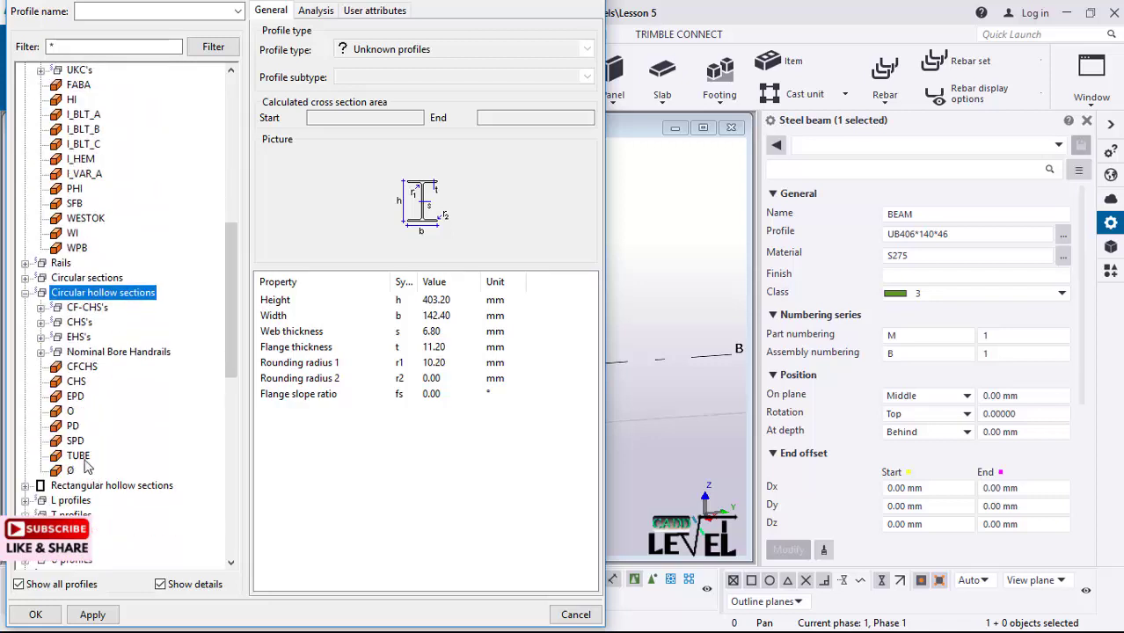
{"action": "left_click", "coordinate": [81, 455]}
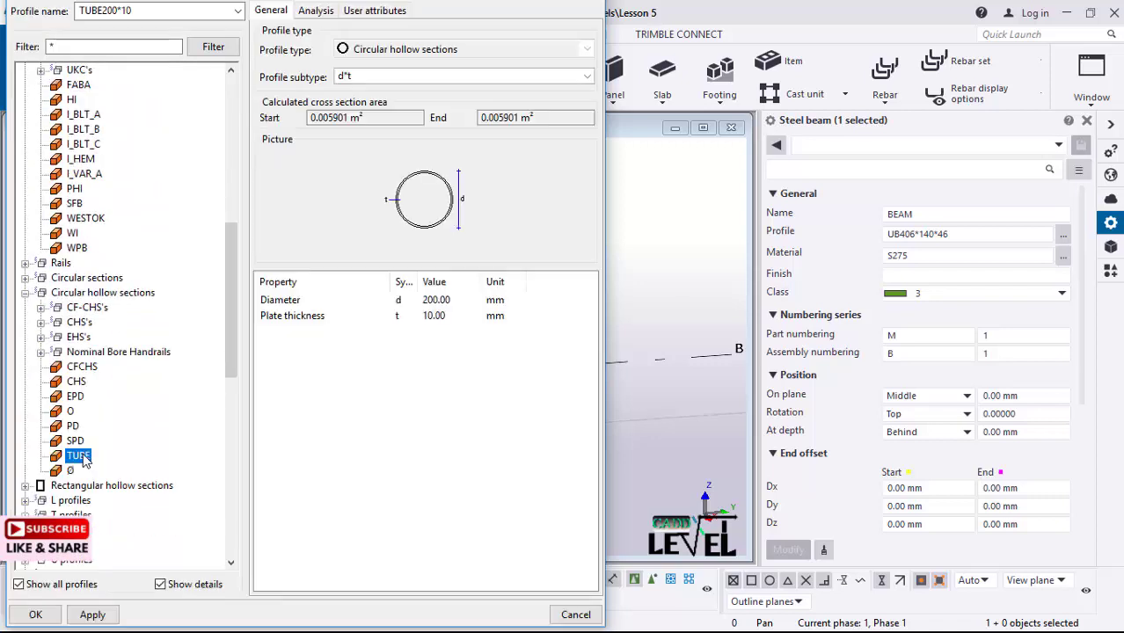
- Set diameter 30 and plate thickness 3, accepting the TUBE30*3 profile
{"action": "left_click", "coordinate": [444, 301]}
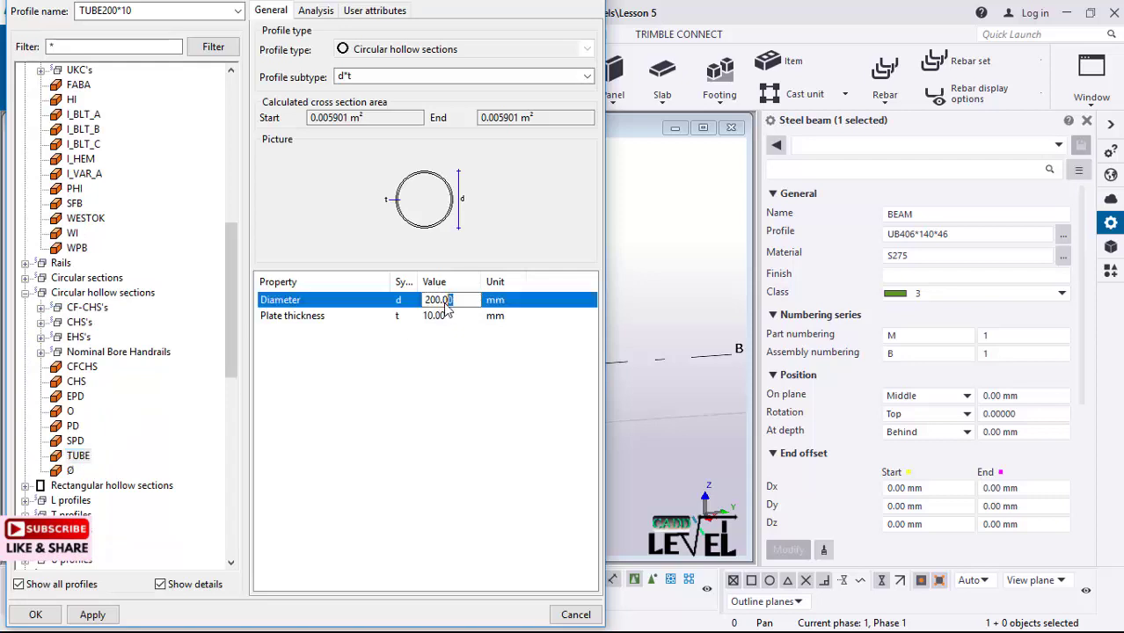
{"action": "left_click_drag", "start_coordinate": [442, 314], "coordinate": [430, 316]}
{"action": "type", "text": "30"}
{"action": "left_click", "coordinate": [446, 318]}
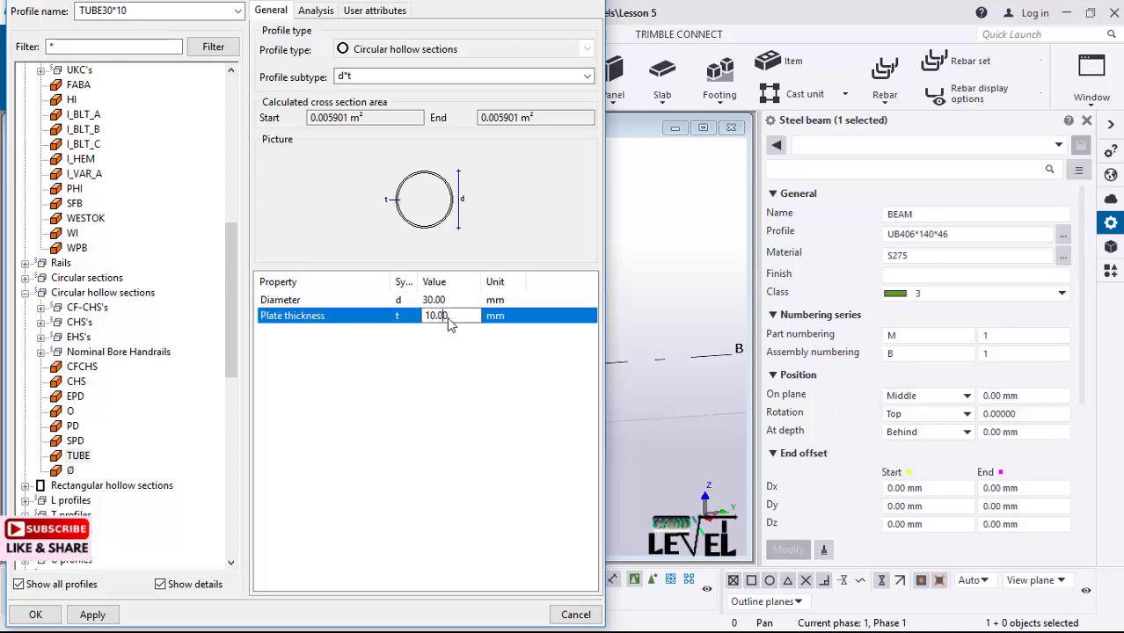
{"action": "left_click_drag", "start_coordinate": [461, 318], "coordinate": [409, 322]}
{"action": "type", "text": "3"}
{"action": "left_click", "coordinate": [92, 615]}
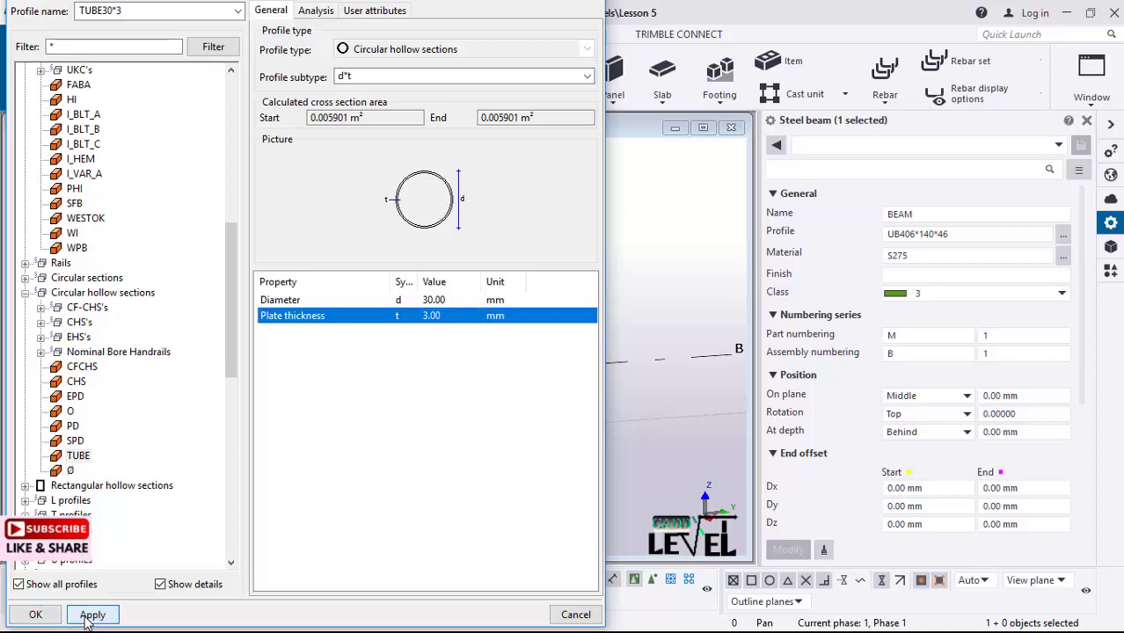
{"action": "left_click", "coordinate": [39, 616]}
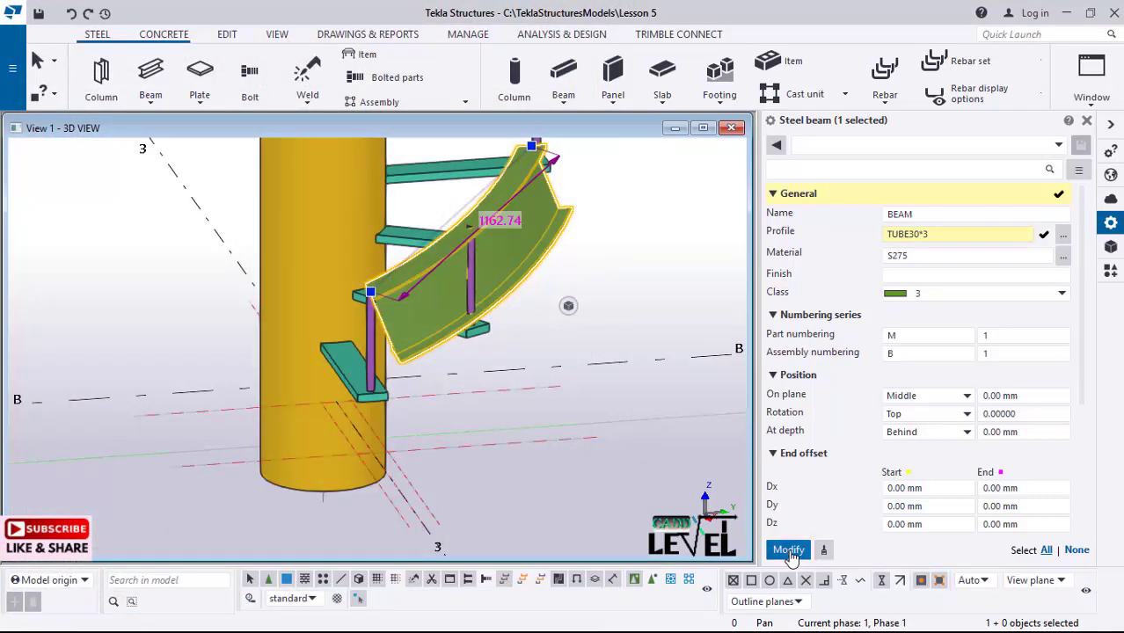
- Apply TUBE30*3 to the curved beam and zoom in to check the rail over the posts
{"action": "left_click", "coordinate": [789, 549]}
{"action": "scroll", "coordinate": [482, 239], "scroll_direction": "up", "scroll_amount": 4}
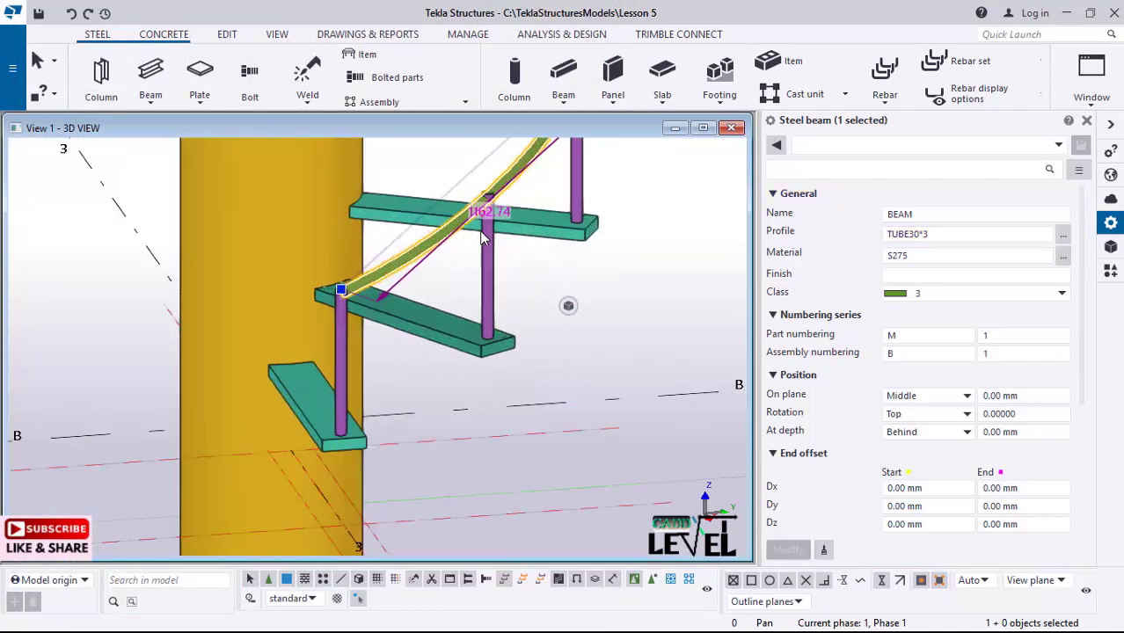
{"action": "scroll", "coordinate": [302, 343], "scroll_direction": "up", "scroll_amount": 3}
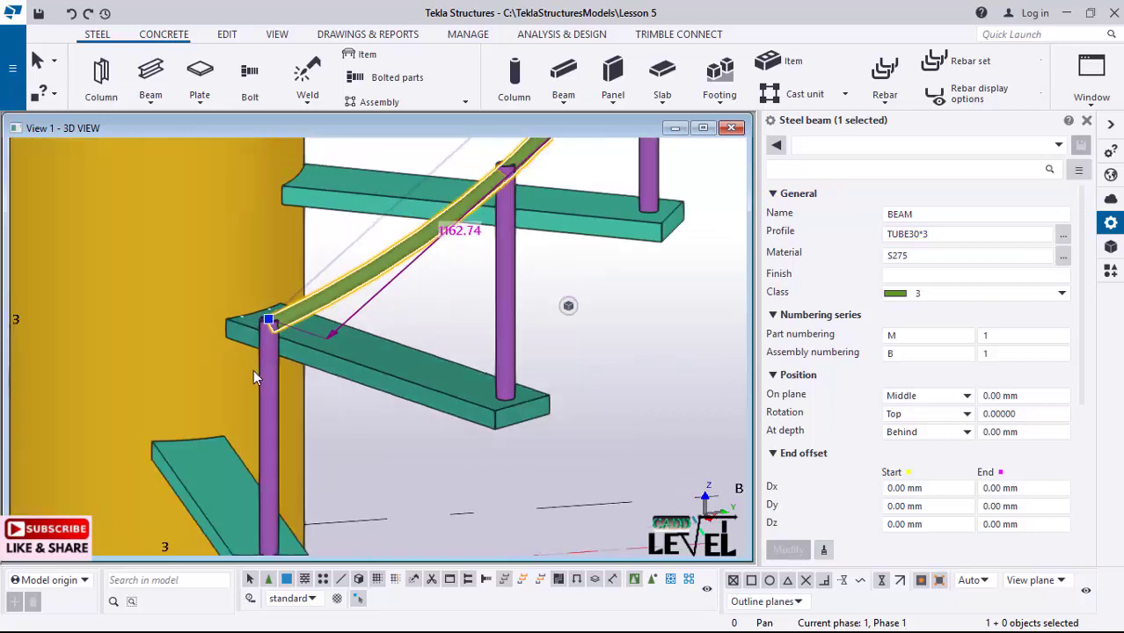
{"action": "scroll", "coordinate": [253, 380], "scroll_direction": "down", "scroll_amount": 3}
{"action": "scroll", "coordinate": [418, 260], "scroll_direction": "up", "scroll_amount": 3}
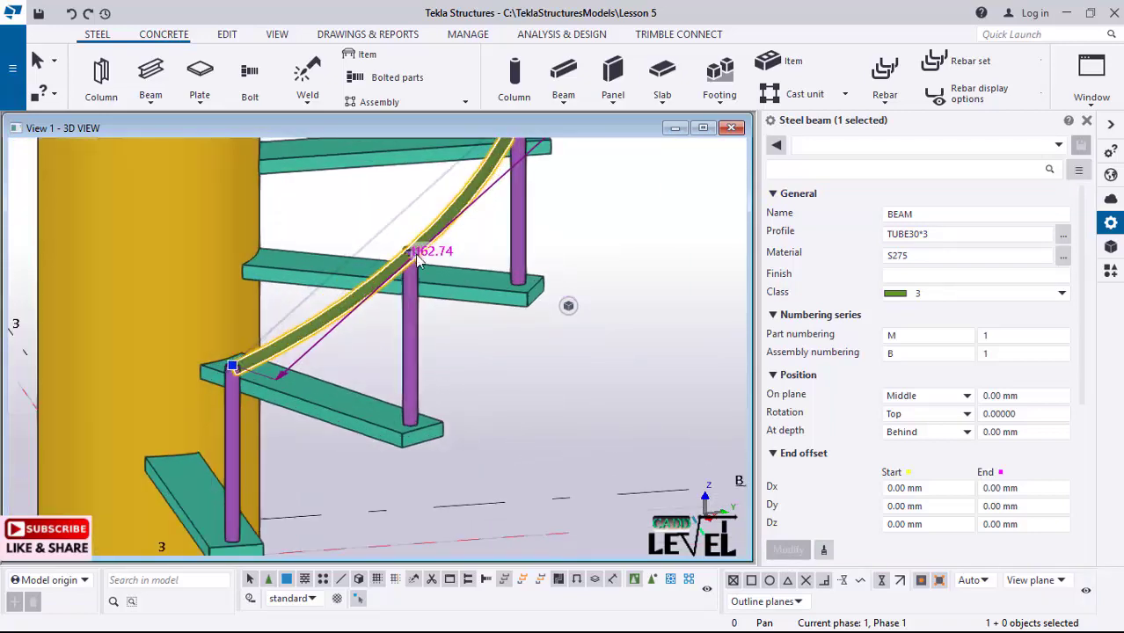
{"action": "scroll", "coordinate": [418, 259], "scroll_direction": "up", "scroll_amount": 5}
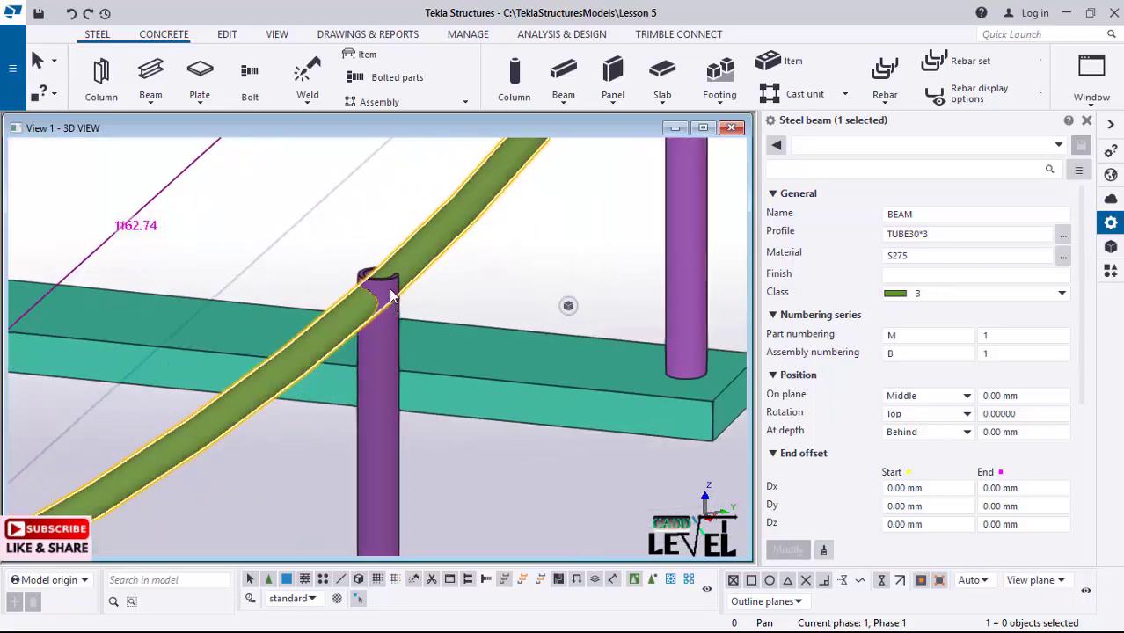
{"action": "scroll", "coordinate": [392, 297], "scroll_direction": "up", "scroll_amount": 5}
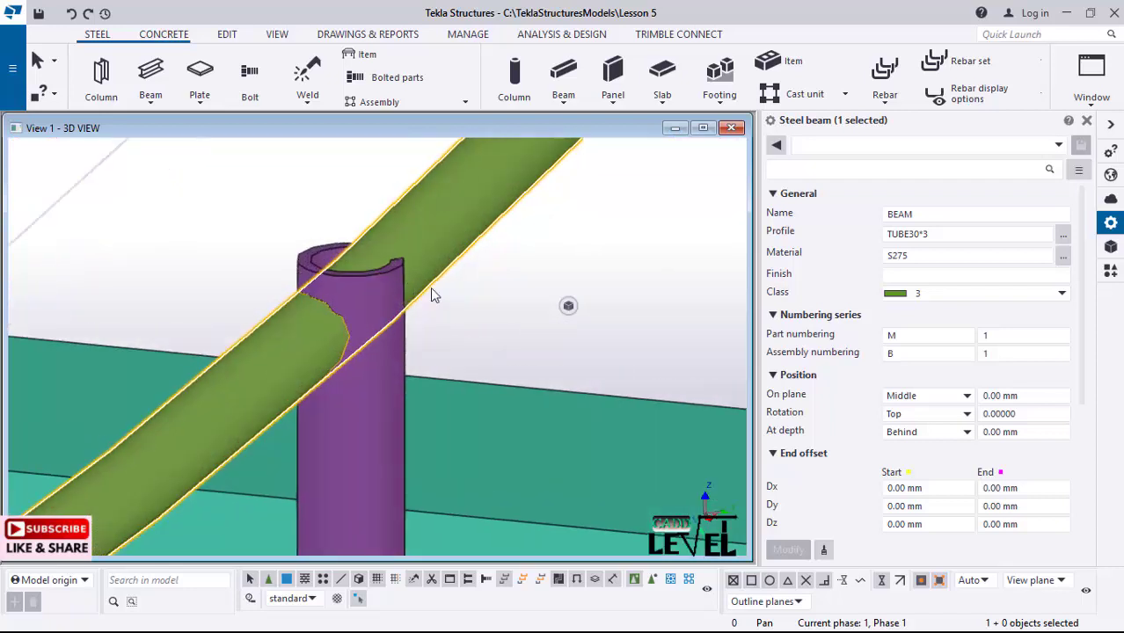
{"action": "scroll", "coordinate": [456, 343], "scroll_direction": "down", "scroll_amount": 4}
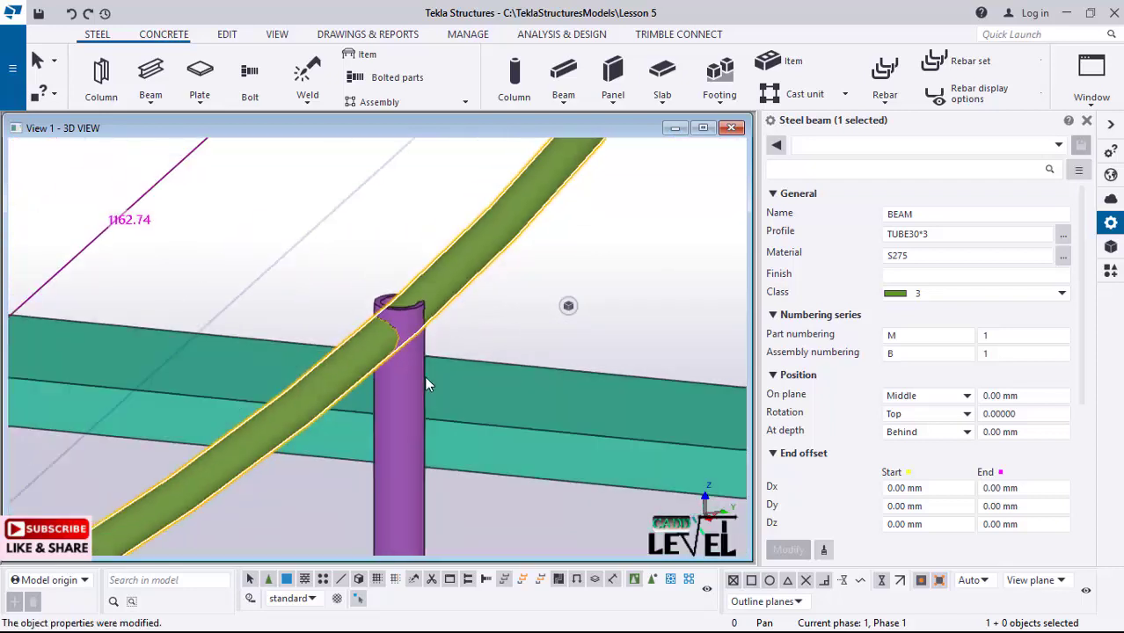
{"action": "scroll", "coordinate": [425, 361], "scroll_direction": "down", "scroll_amount": 8}
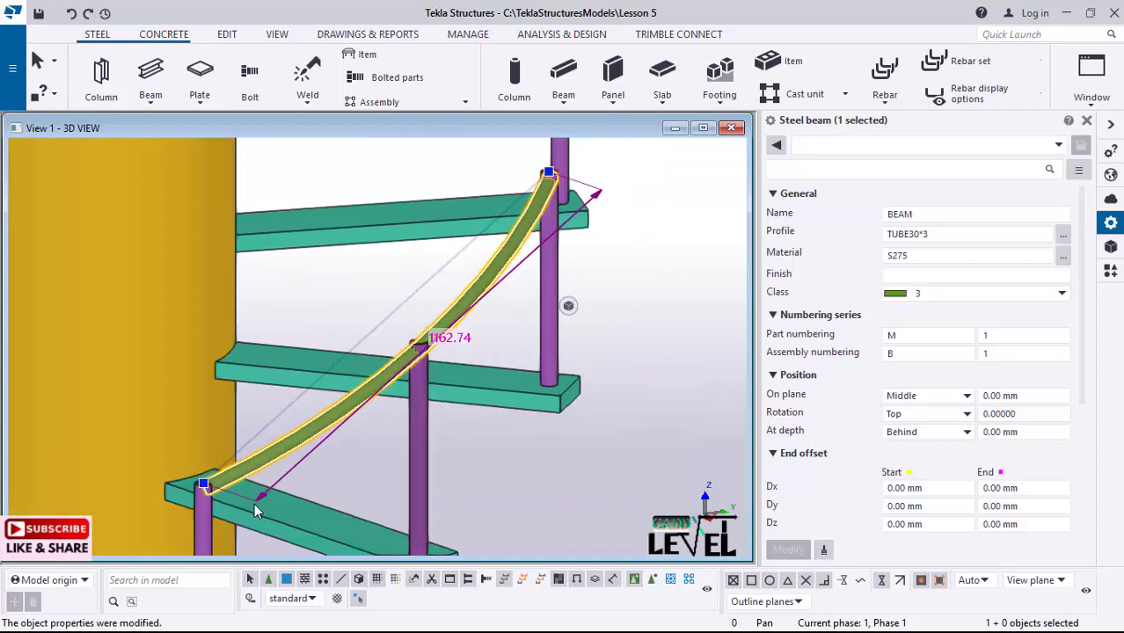
{"action": "scroll", "coordinate": [255, 510], "scroll_direction": "down", "scroll_amount": 5}
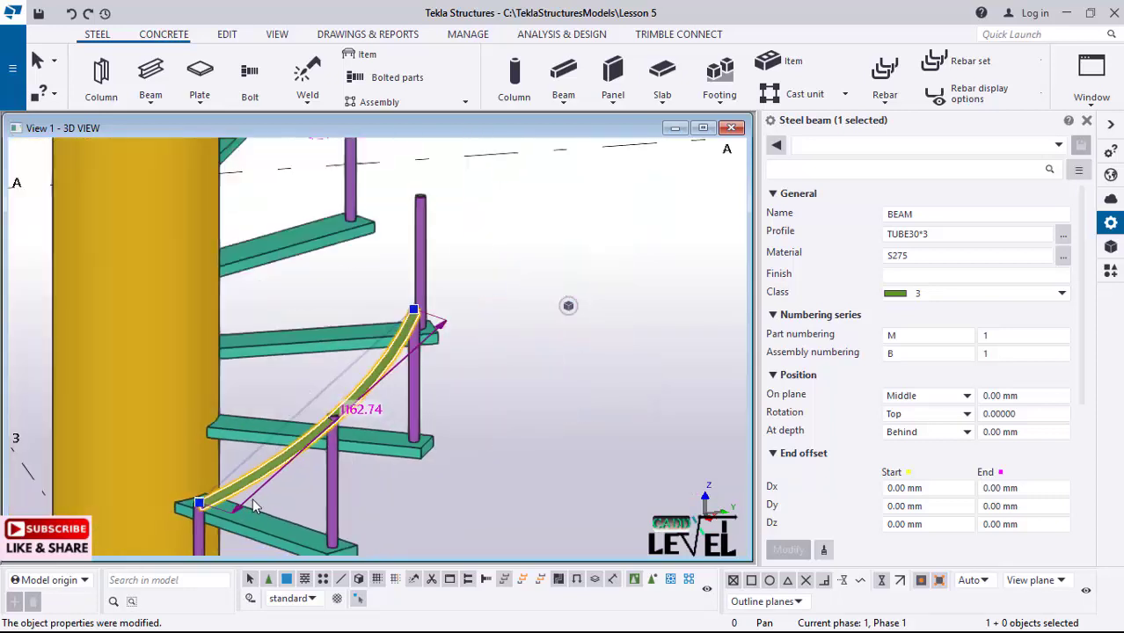
- Draw a curved rail continuing from the existing rail's end to the next post top
{"action": "left_click", "coordinate": [155, 102]}
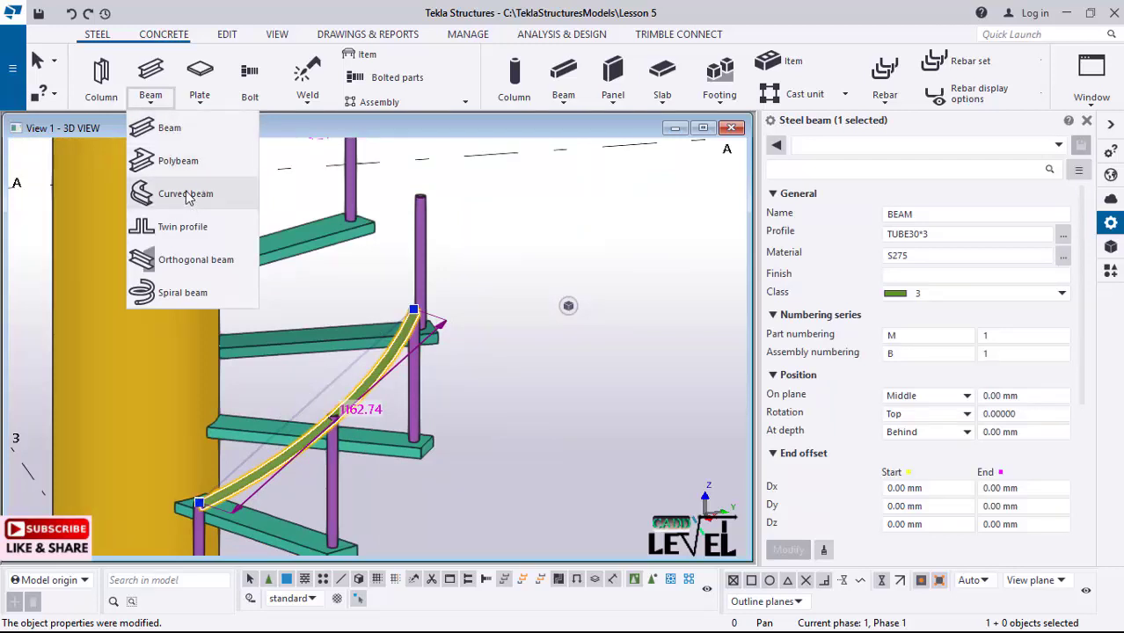
{"action": "left_click", "coordinate": [186, 194]}
{"action": "scroll", "coordinate": [478, 297], "scroll_direction": "up", "scroll_amount": 1}
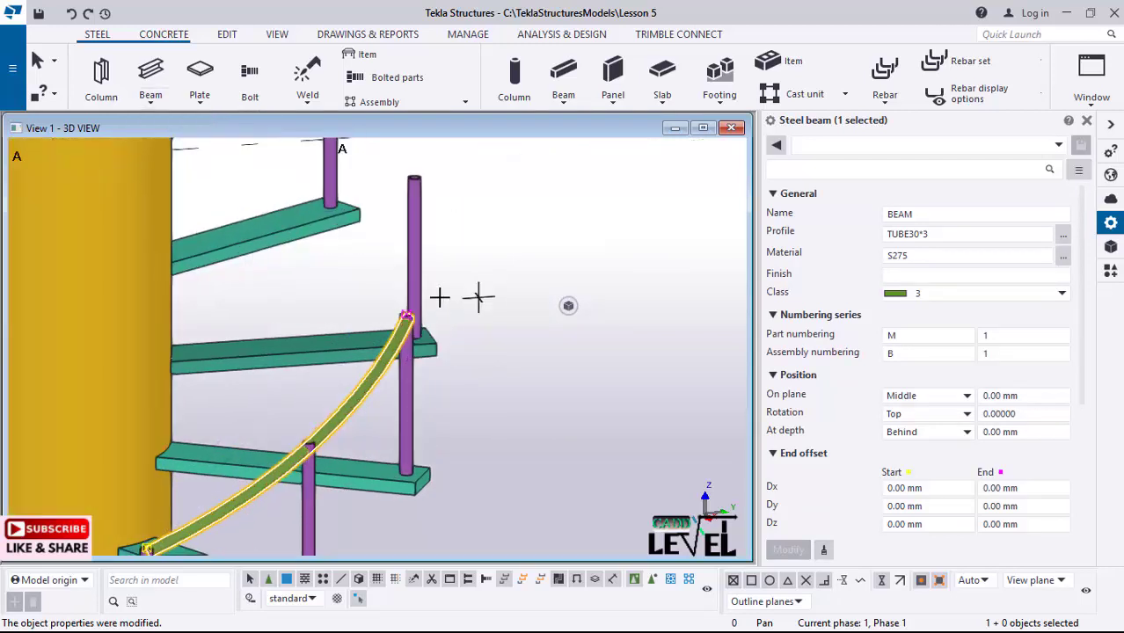
{"action": "scroll", "coordinate": [449, 297], "scroll_direction": "up", "scroll_amount": 2}
{"action": "scroll", "coordinate": [527, 371], "scroll_direction": "down", "scroll_amount": 3}
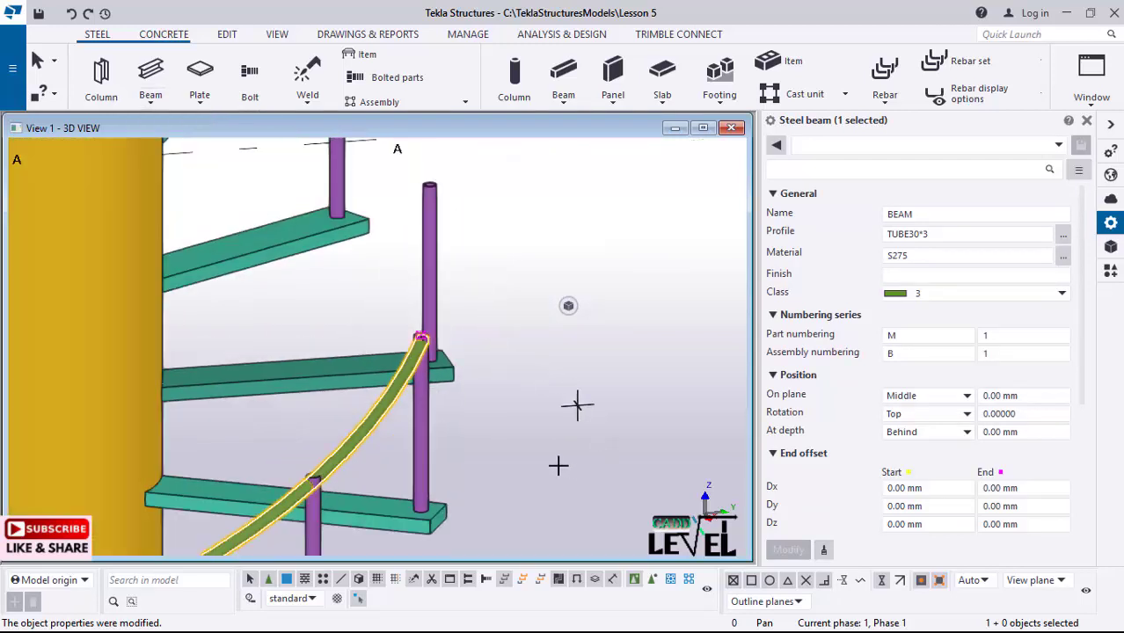
{"action": "scroll", "coordinate": [536, 369], "scroll_direction": "down", "scroll_amount": 2}
{"action": "scroll", "coordinate": [519, 378], "scroll_direction": "up", "scroll_amount": 3}
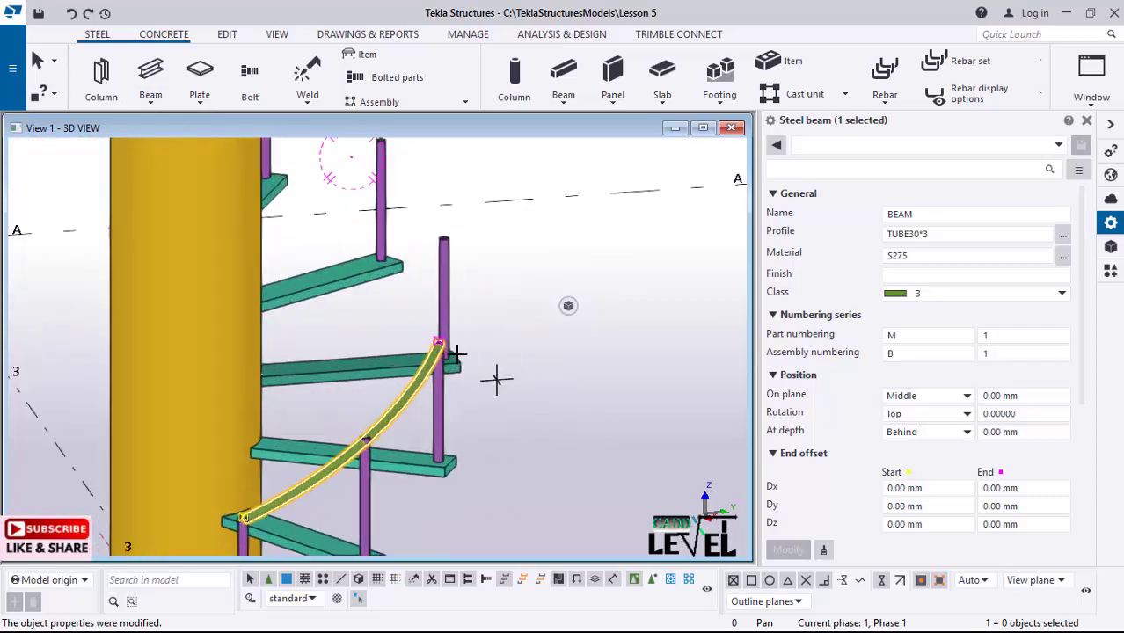
{"action": "scroll", "coordinate": [496, 378], "scroll_direction": "up", "scroll_amount": 1}
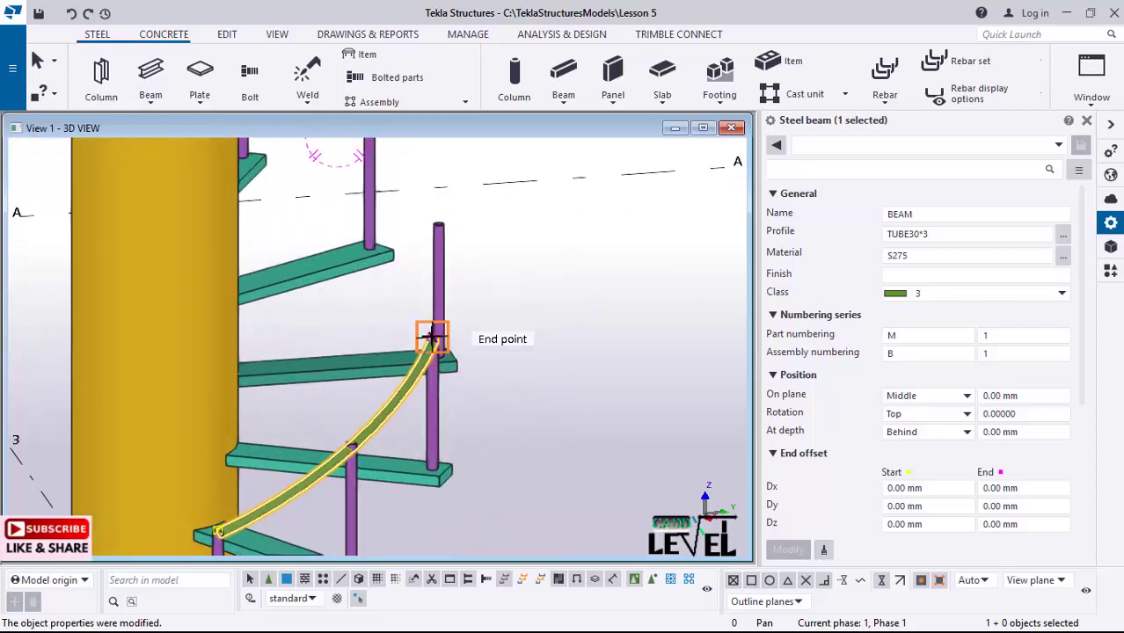
{"action": "key", "text": "b"}
{"action": "left_click", "coordinate": [430, 337]}
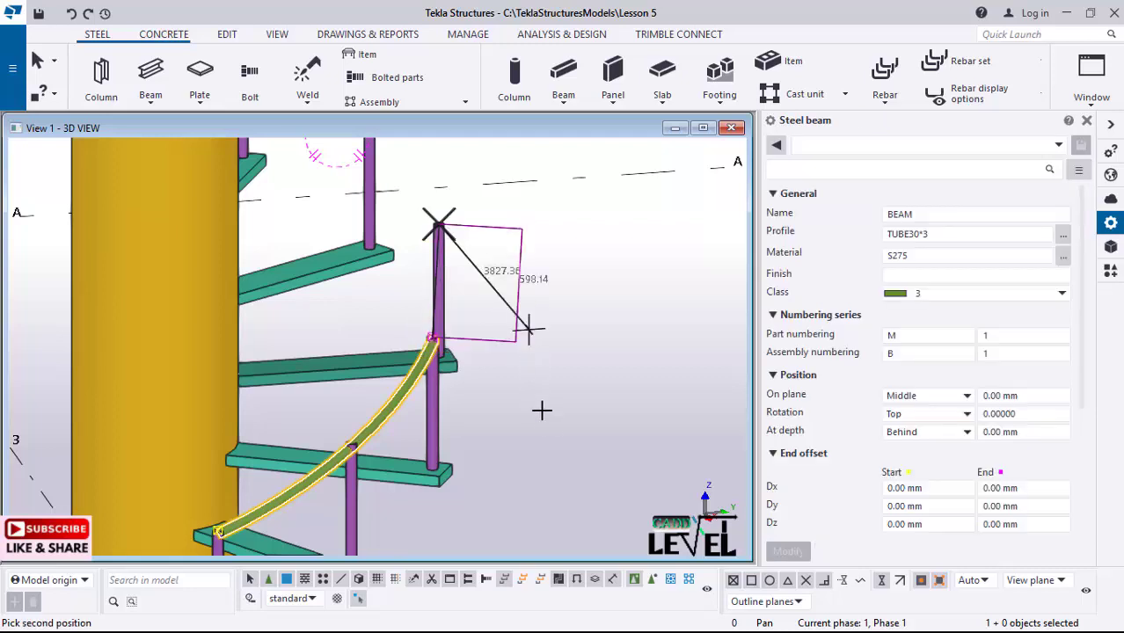
{"action": "scroll", "coordinate": [539, 406], "scroll_direction": "down", "scroll_amount": 2}
{"action": "middle_click_drag", "start_coordinate": [539, 411], "coordinate": [537, 413], "text": "ctrl"}
{"action": "scroll", "coordinate": [449, 235], "scroll_direction": "up", "scroll_amount": 4}
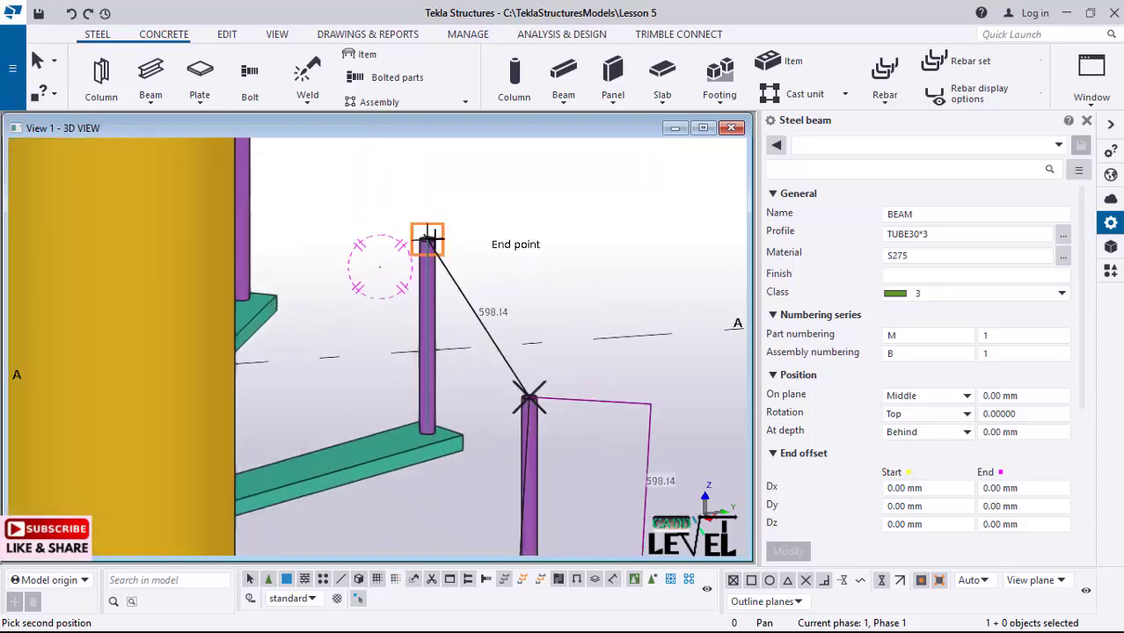
{"action": "left_click", "coordinate": [469, 246]}
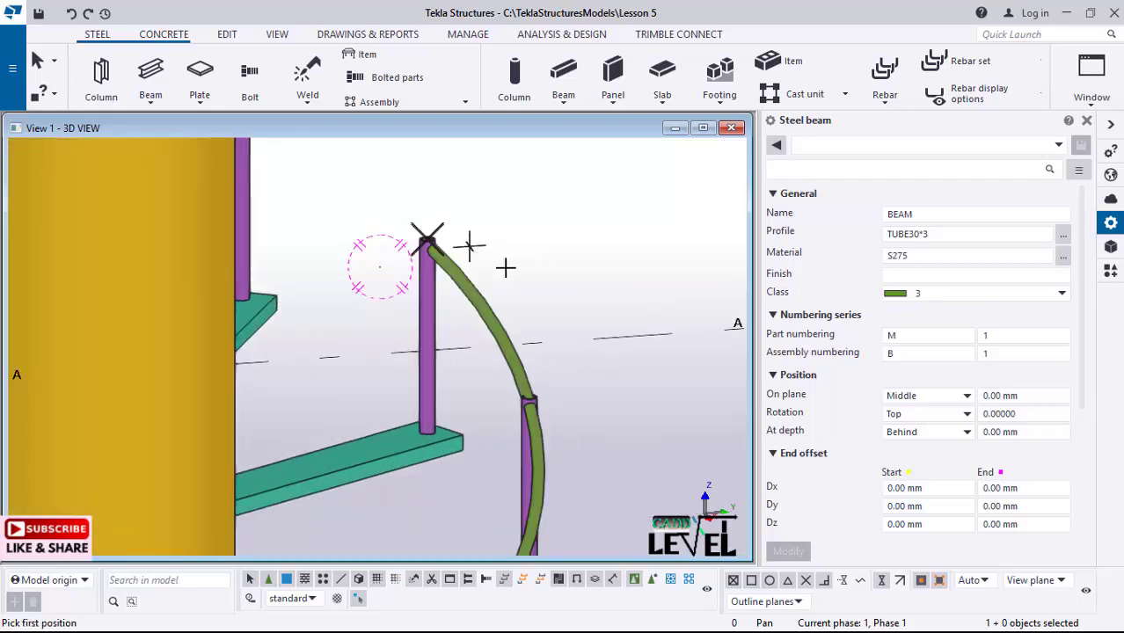
- Orbit and zoom around the spiral stair to bring the higher steps into view
{"action": "middle_click_drag", "start_coordinate": [509, 264], "coordinate": [494, 351], "text": "ctrl"}
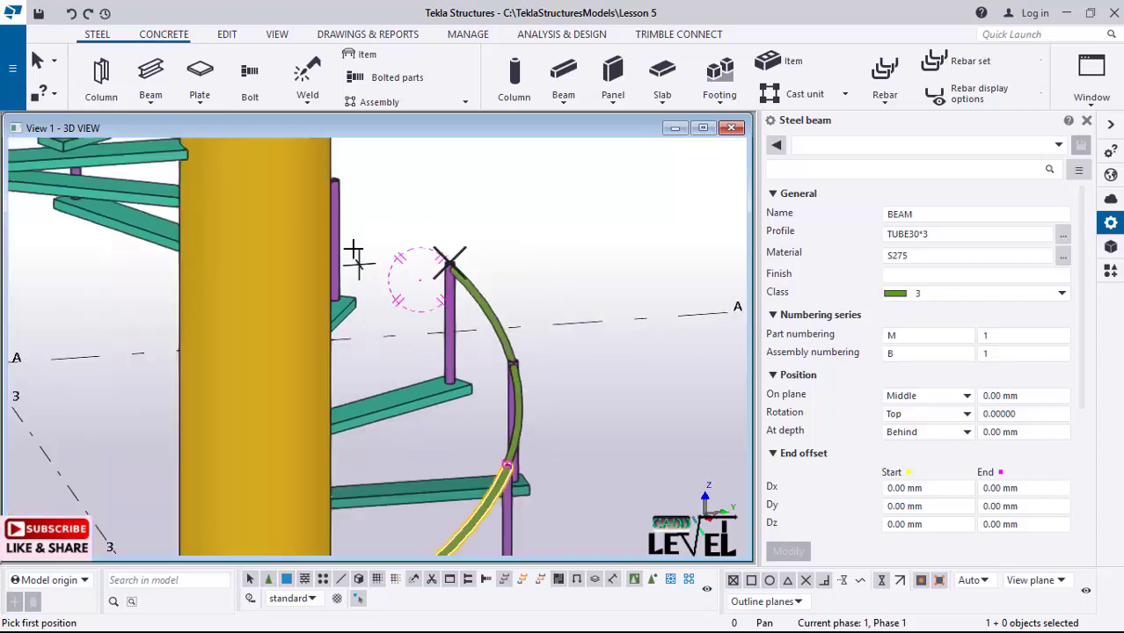
{"action": "scroll", "coordinate": [364, 251], "scroll_direction": "down", "scroll_amount": 3}
{"action": "middle_click_drag", "start_coordinate": [354, 301], "coordinate": [253, 306]}
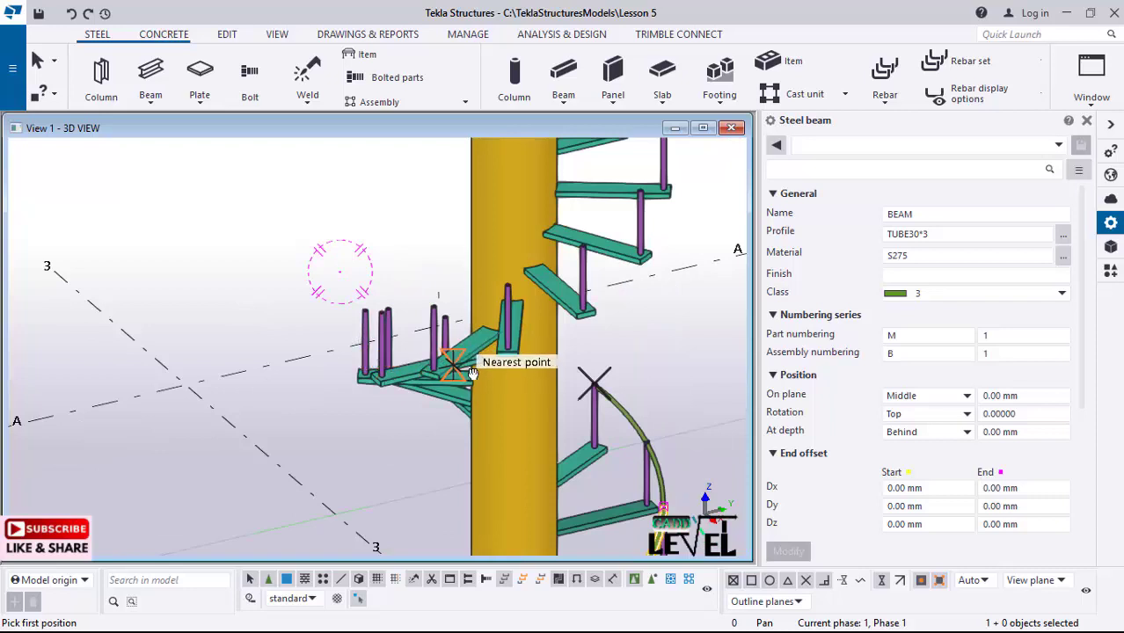
{"action": "middle_click_drag", "start_coordinate": [450, 362], "coordinate": [632, 363], "text": "ctrl"}
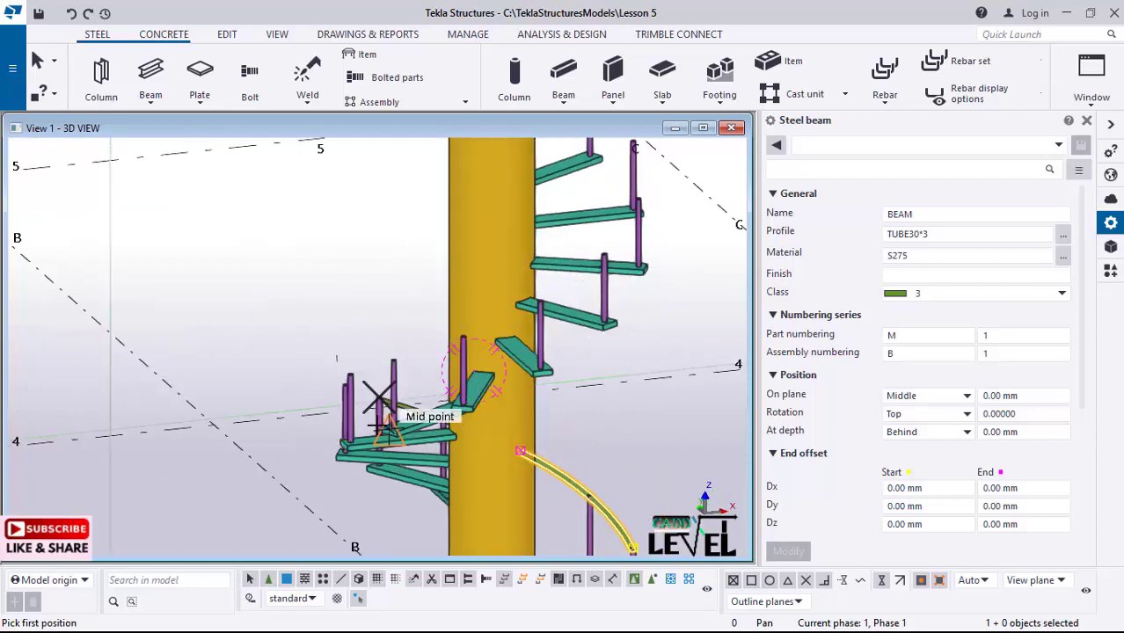
{"action": "middle_click_drag", "start_coordinate": [401, 413], "coordinate": [509, 457], "text": "ctrl"}
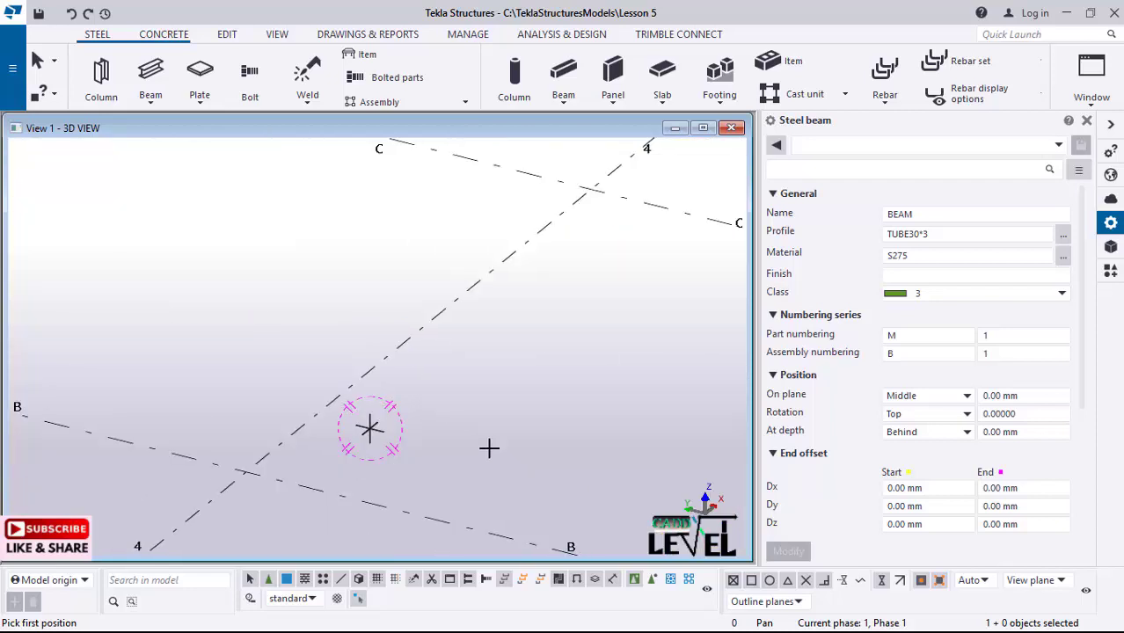
{"action": "middle_click_drag", "start_coordinate": [270, 394], "coordinate": [460, 436], "text": "ctrl"}
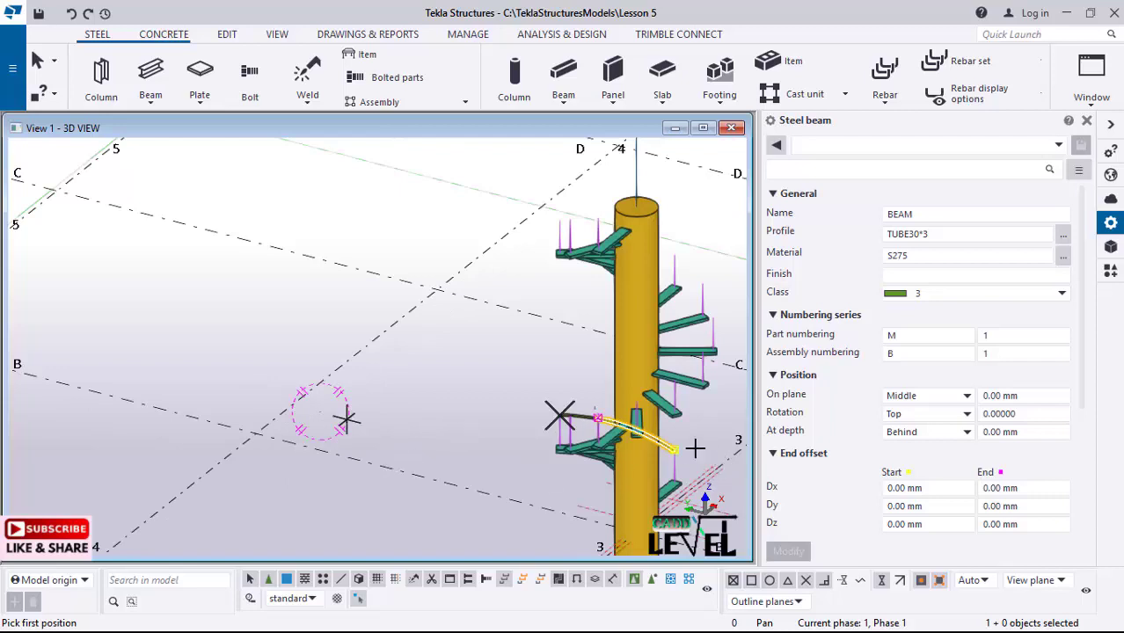
{"action": "scroll", "coordinate": [704, 466], "scroll_direction": "up", "scroll_amount": 5}
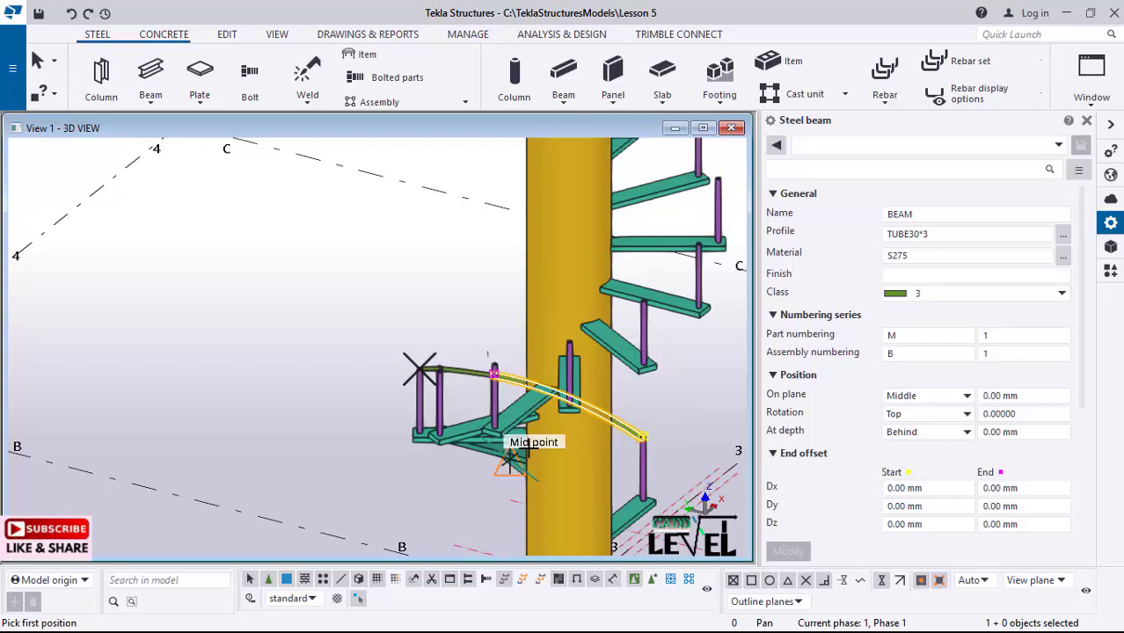
{"action": "middle_click_drag", "start_coordinate": [572, 450], "coordinate": [739, 458], "text": "ctrl"}
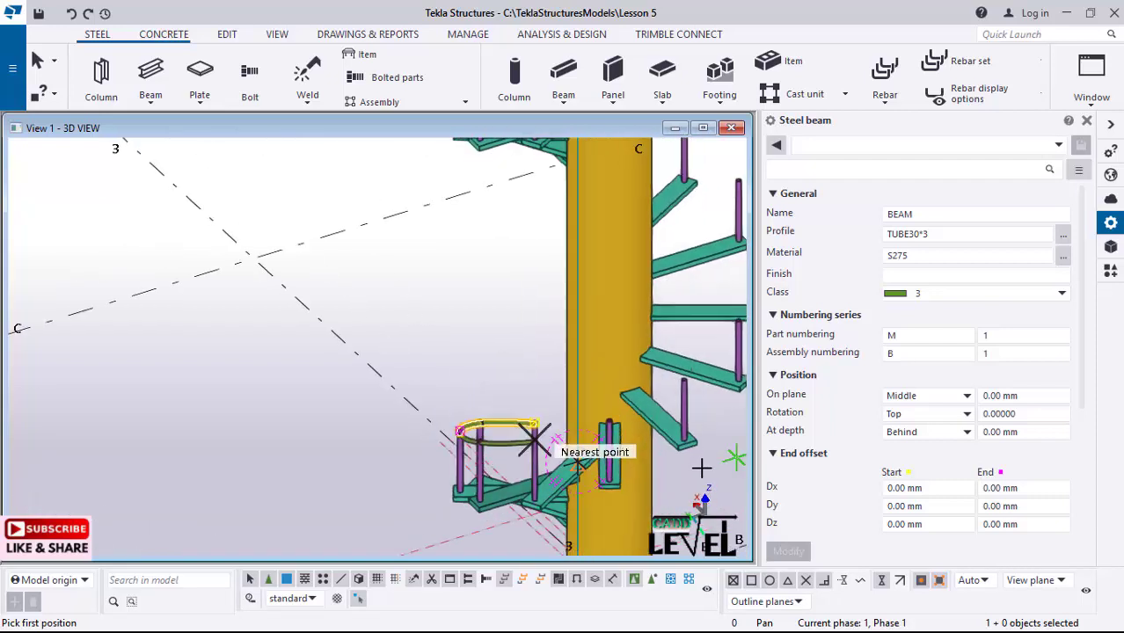
{"action": "scroll", "coordinate": [680, 469], "scroll_direction": "up", "scroll_amount": 3}
{"action": "scroll", "coordinate": [681, 477], "scroll_direction": "up", "scroll_amount": 2}
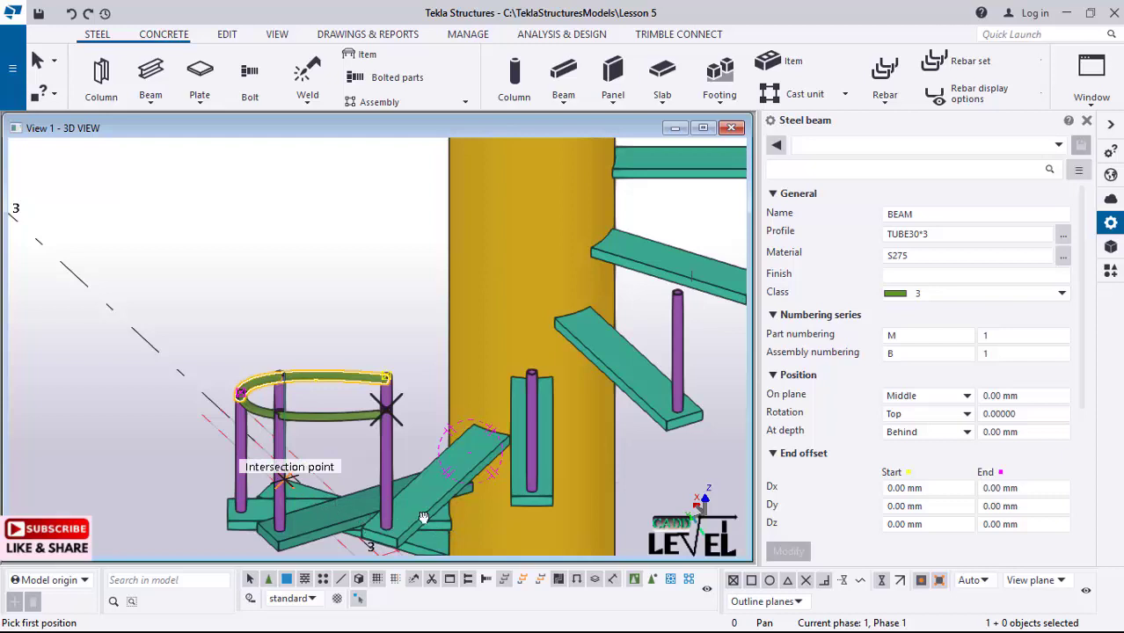
{"action": "middle_click_drag", "start_coordinate": [423, 517], "coordinate": [415, 479], "text": "ctrl"}
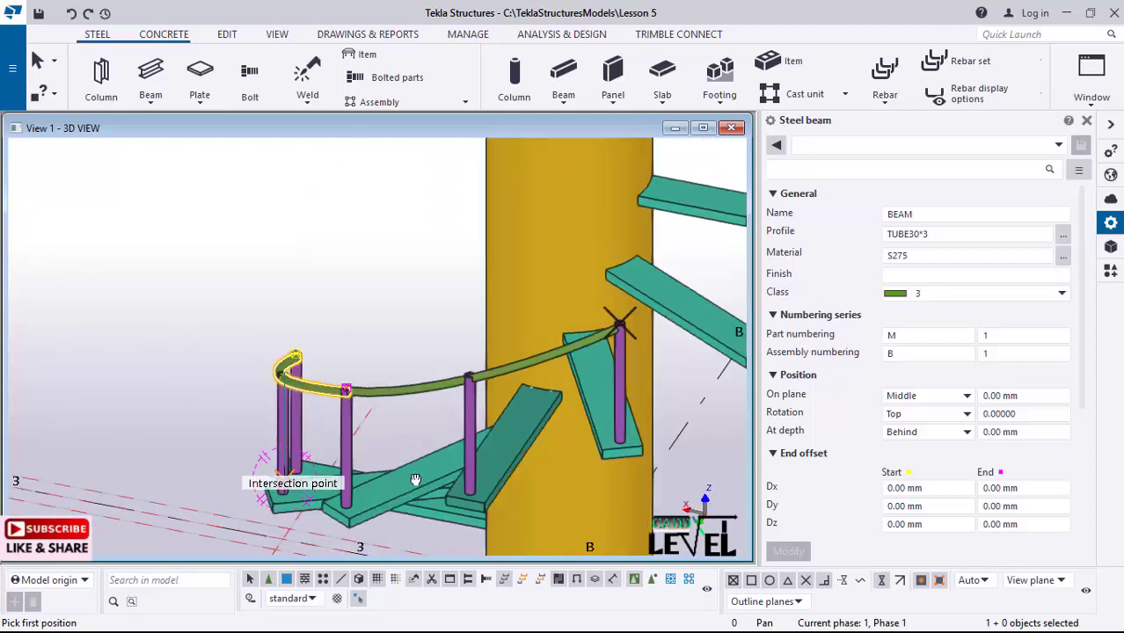
{"action": "scroll", "coordinate": [130, 445], "scroll_direction": "down", "scroll_amount": 2}
{"action": "middle_click_drag", "start_coordinate": [130, 445], "coordinate": [503, 327], "text": "ctrl"}
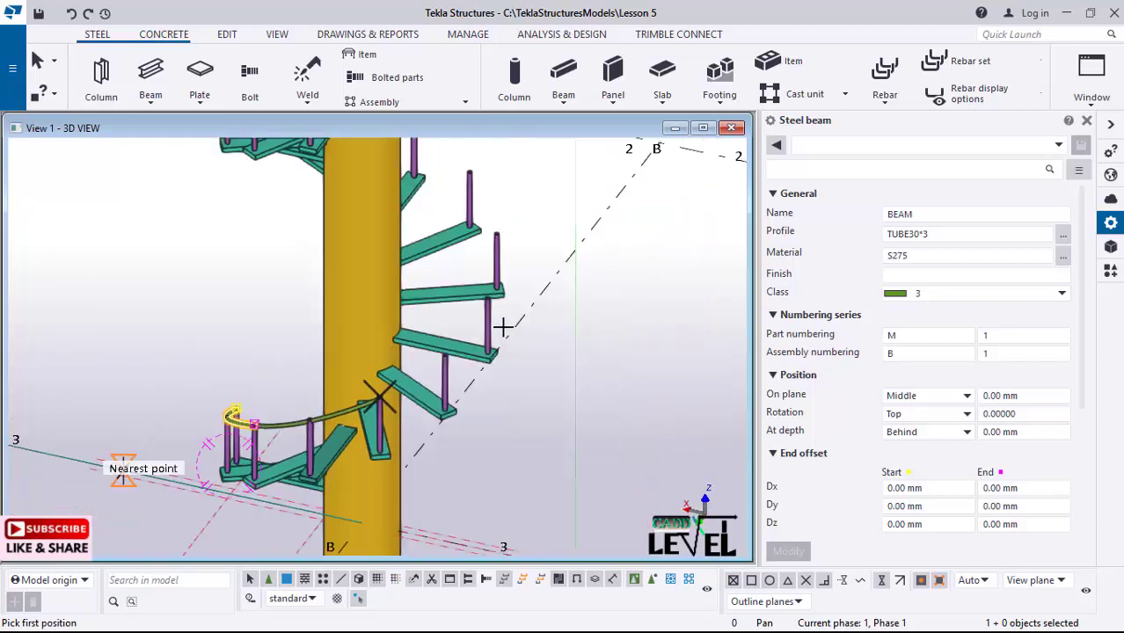
{"action": "scroll", "coordinate": [404, 369], "scroll_direction": "up", "scroll_amount": 3}
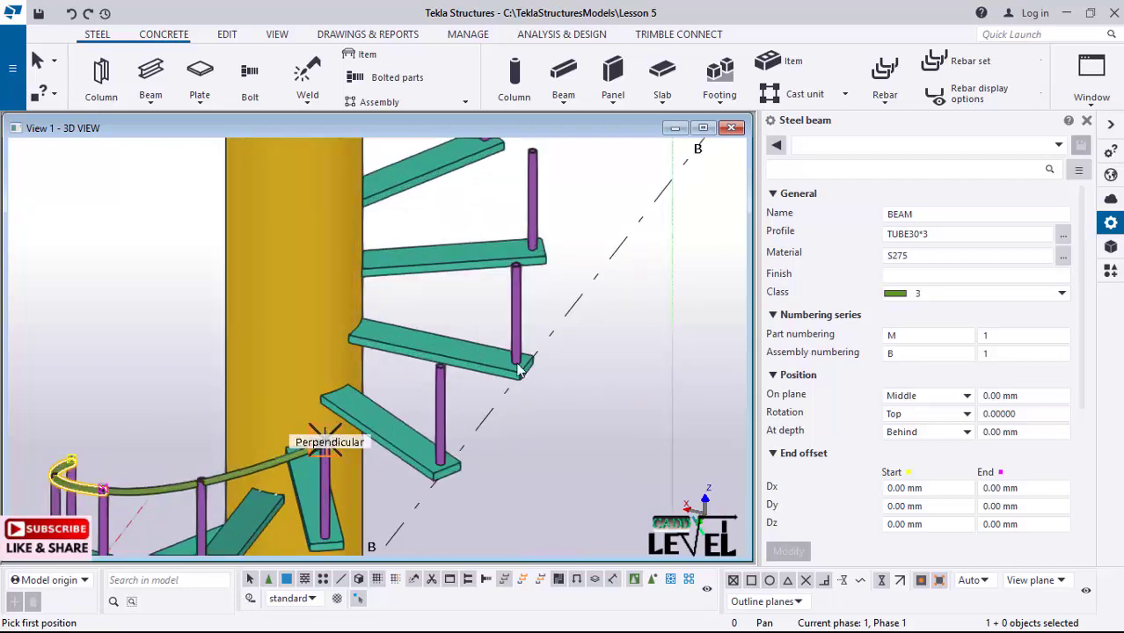
- Draw the next curved rail arc through three snapped post-top points
{"action": "left_click", "coordinate": [324, 439]}
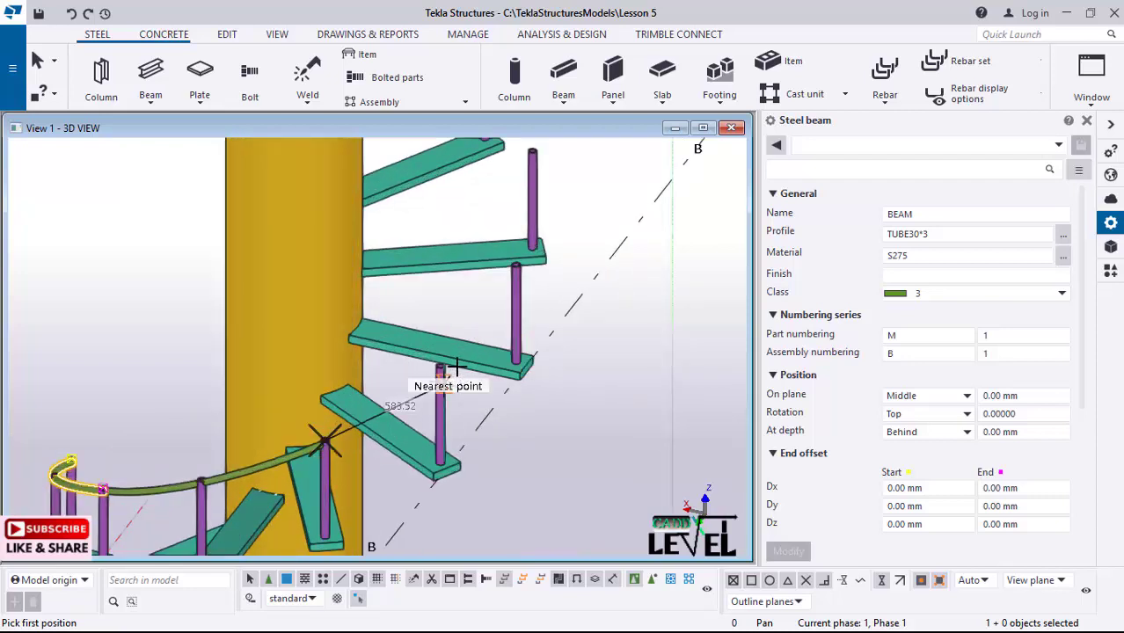
{"action": "scroll", "coordinate": [457, 378], "scroll_direction": "up", "scroll_amount": 2}
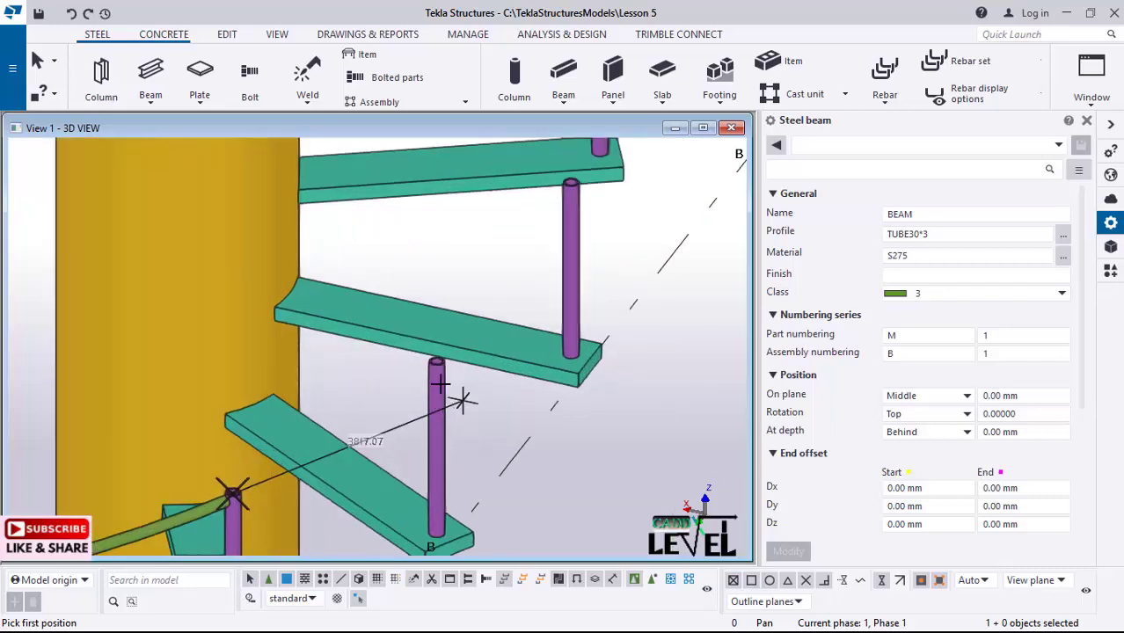
{"action": "scroll", "coordinate": [440, 384], "scroll_direction": "up", "scroll_amount": 2}
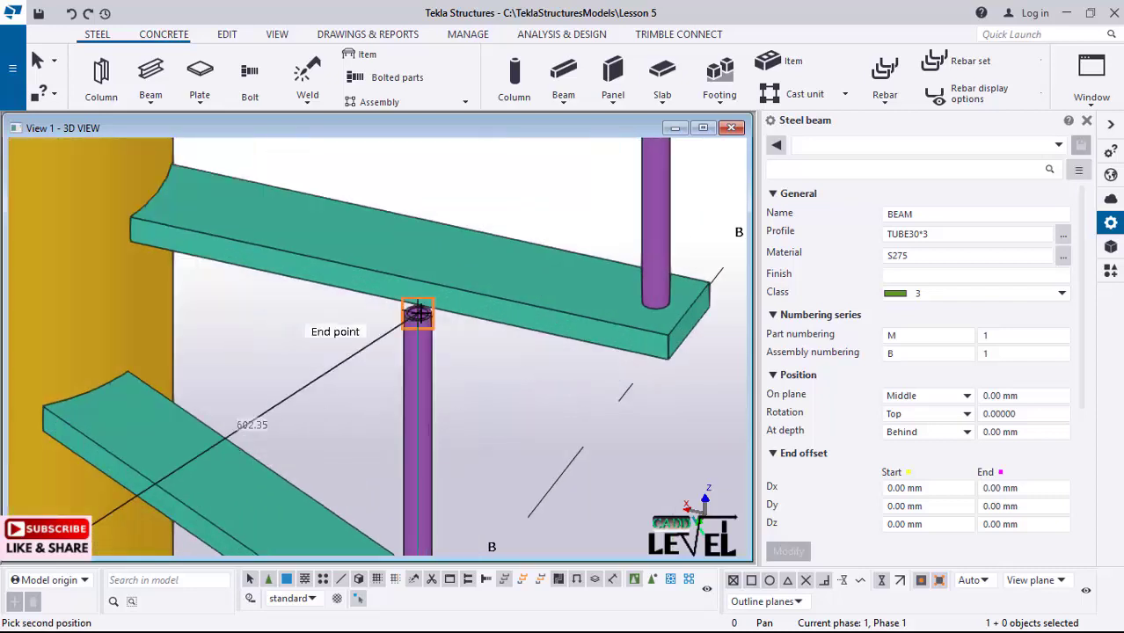
{"action": "scroll", "coordinate": [279, 389], "scroll_direction": "down", "scroll_amount": 4}
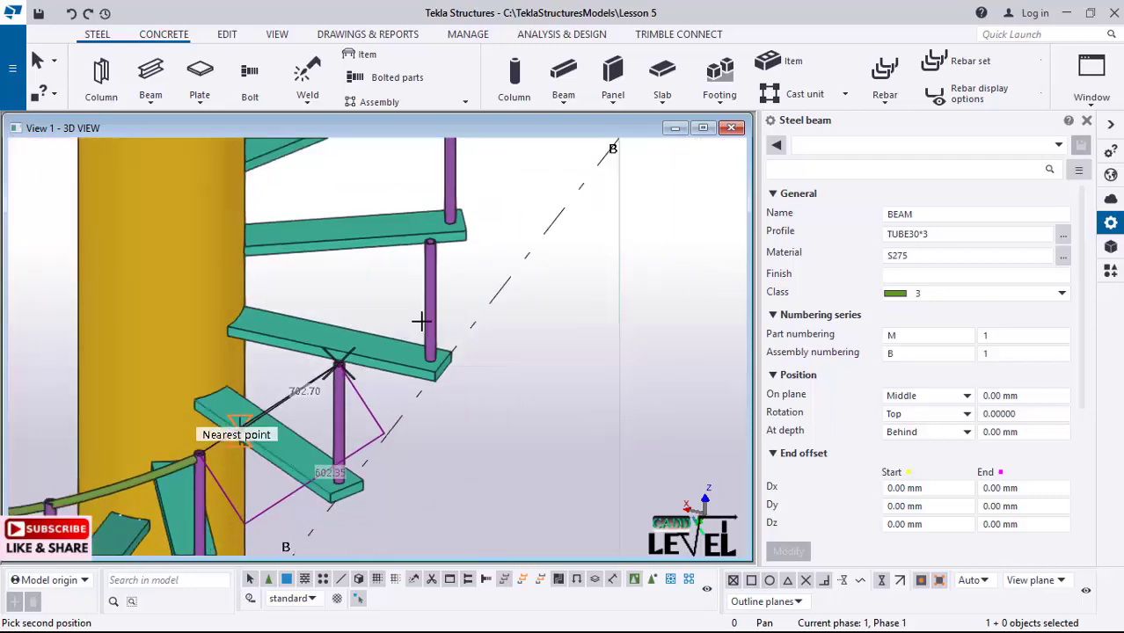
{"action": "left_click", "coordinate": [429, 246]}
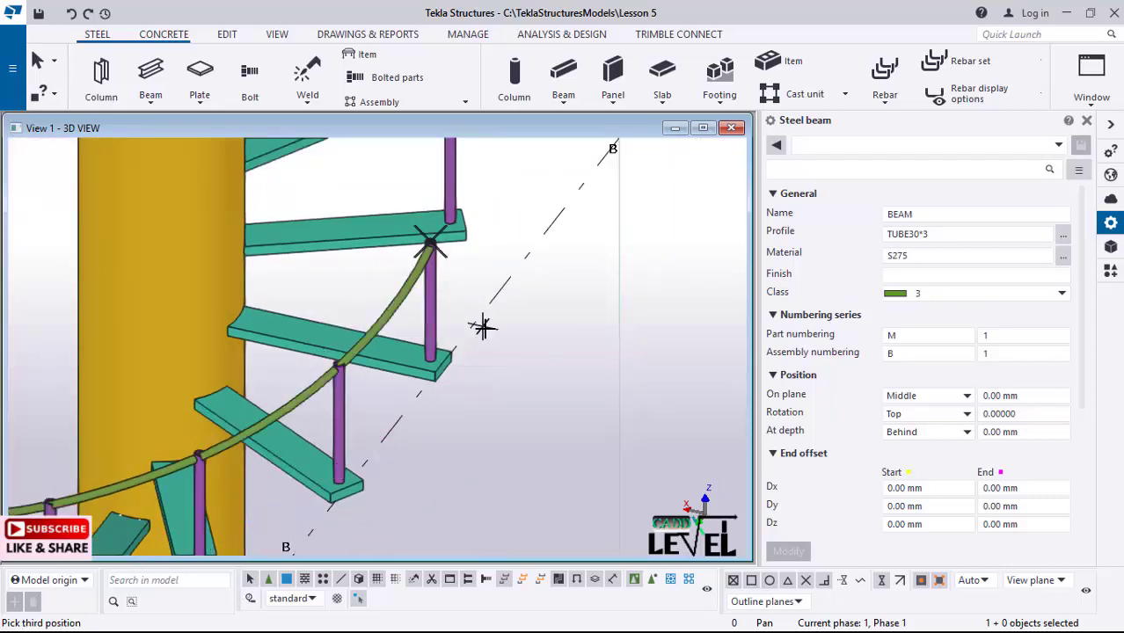
{"action": "scroll", "coordinate": [438, 215], "scroll_direction": "down", "scroll_amount": 3}
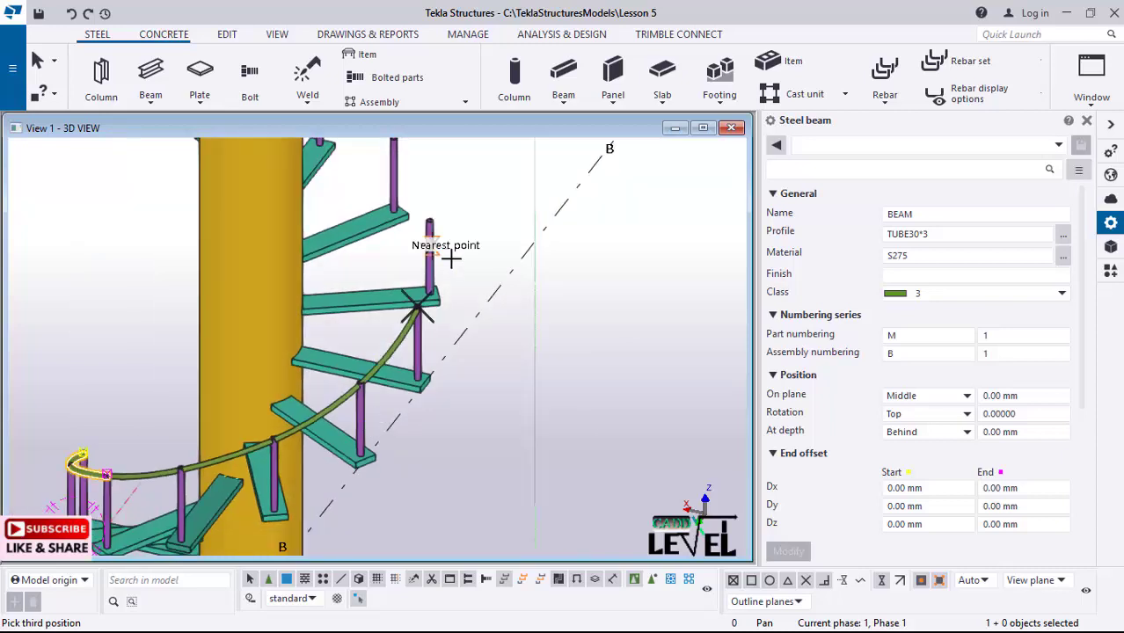
{"action": "scroll", "coordinate": [447, 255], "scroll_direction": "up", "scroll_amount": 4}
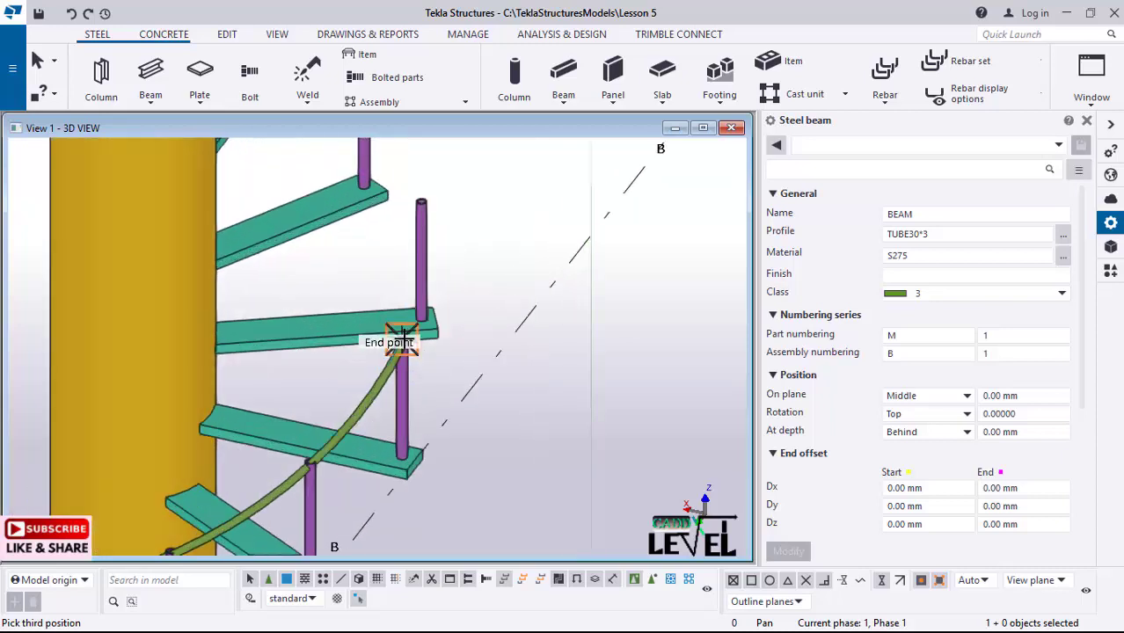
{"action": "left_click", "coordinate": [401, 339]}
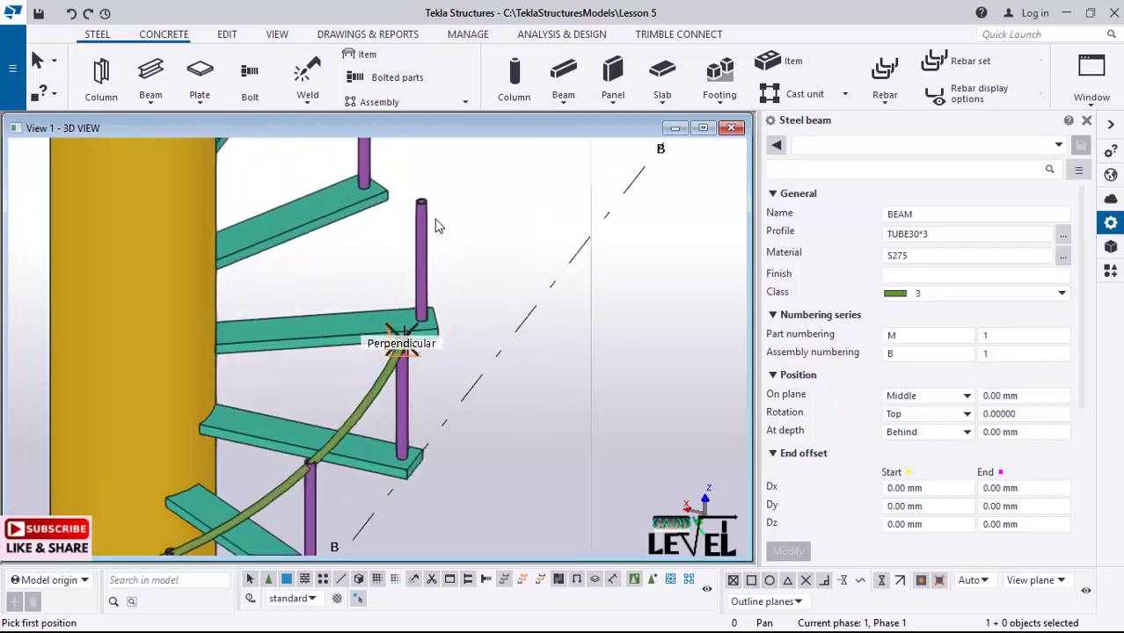
- Add another rail arc from that post top up to the next post top
{"action": "left_click", "coordinate": [401, 338]}
{"action": "scroll", "coordinate": [426, 197], "scroll_direction": "up", "scroll_amount": 2}
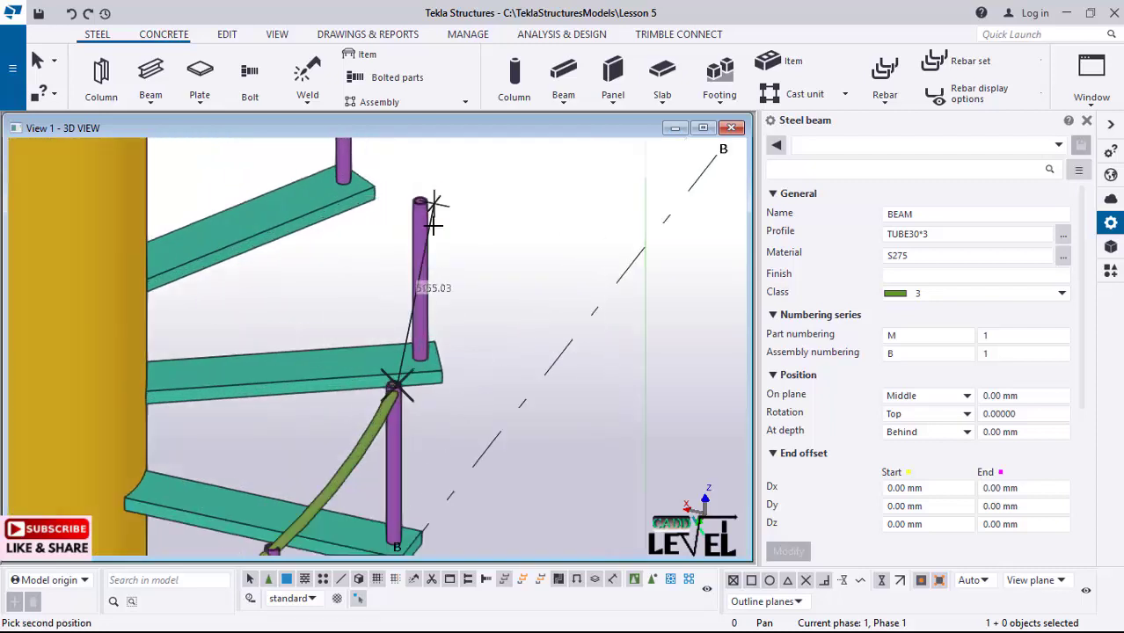
{"action": "left_click", "coordinate": [410, 333]}
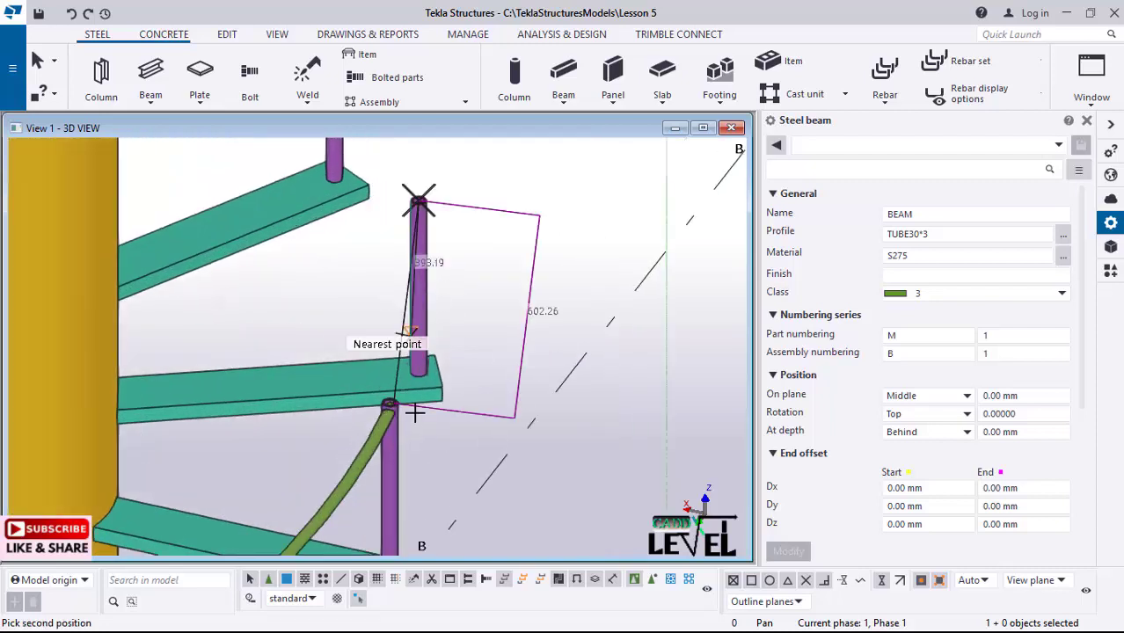
{"action": "scroll", "coordinate": [410, 334], "scroll_direction": "down", "scroll_amount": 3}
{"action": "scroll", "coordinate": [427, 369], "scroll_direction": "down", "scroll_amount": 1}
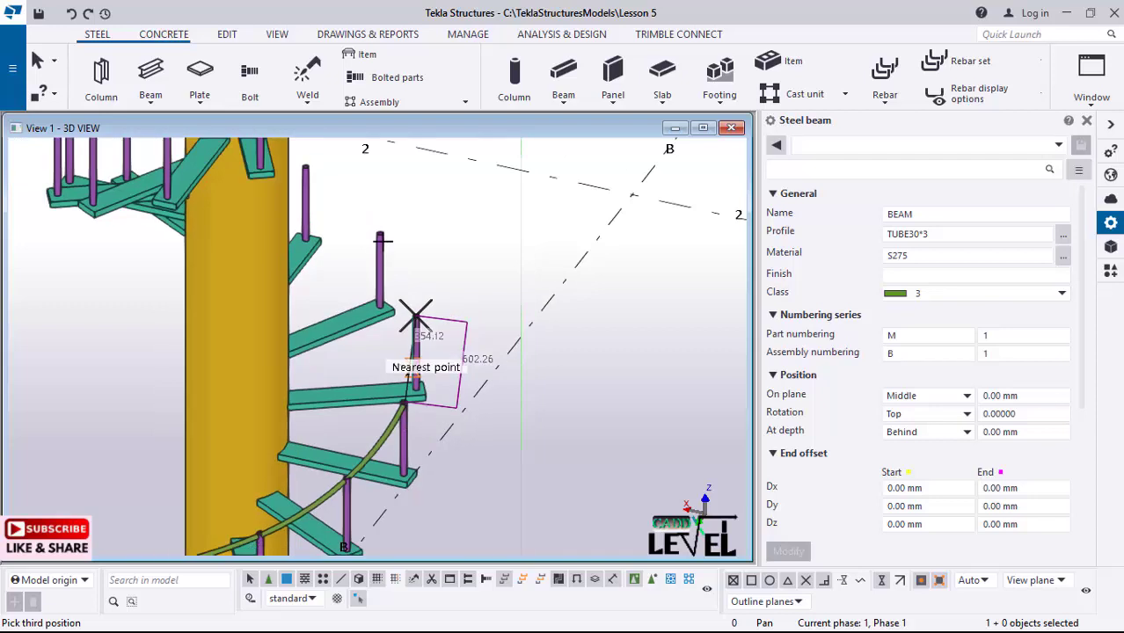
{"action": "scroll", "coordinate": [389, 238], "scroll_direction": "up", "scroll_amount": 1}
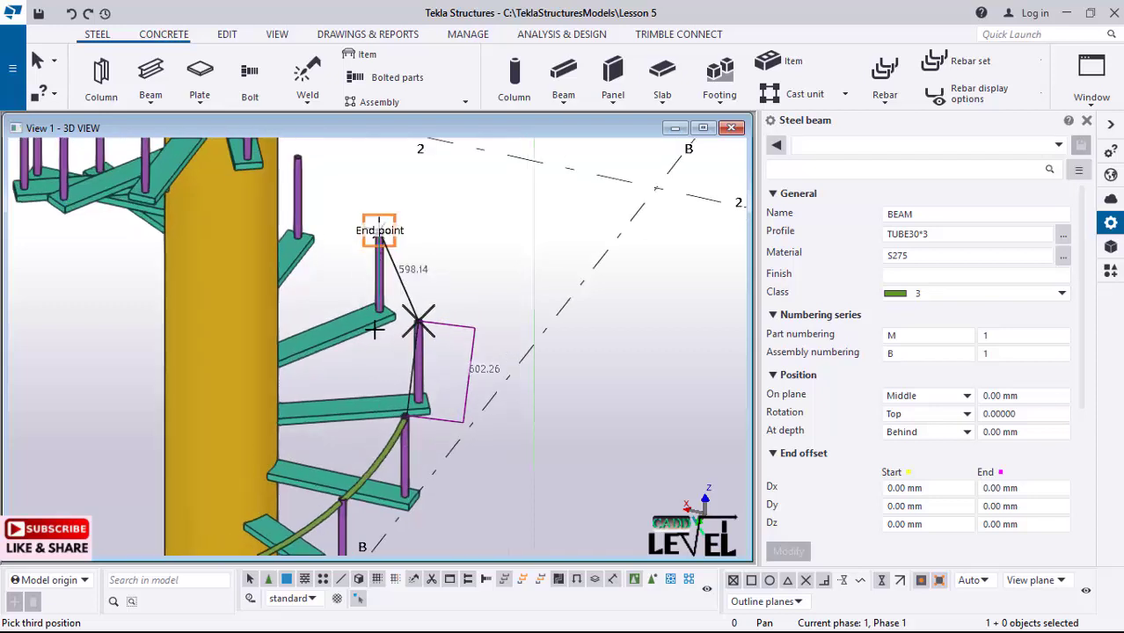
{"action": "left_click", "coordinate": [379, 231]}
{"action": "scroll", "coordinate": [362, 424], "scroll_direction": "down", "scroll_amount": 3}
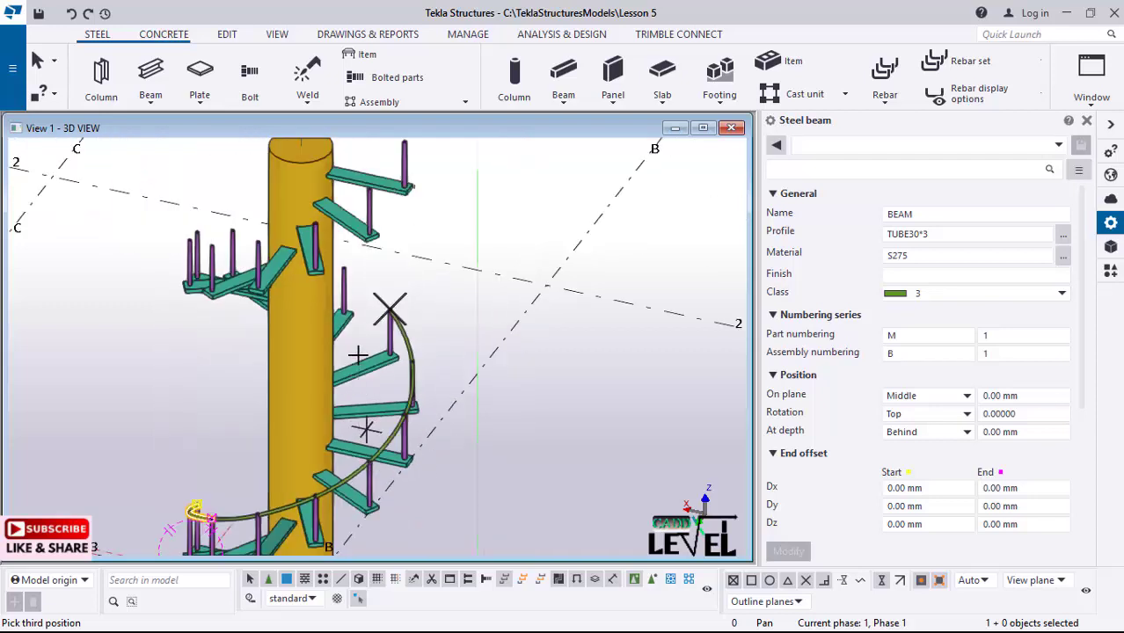
{"action": "scroll", "coordinate": [356, 350], "scroll_direction": "up", "scroll_amount": 3}
{"action": "scroll", "coordinate": [356, 338], "scroll_direction": "up", "scroll_amount": 1}
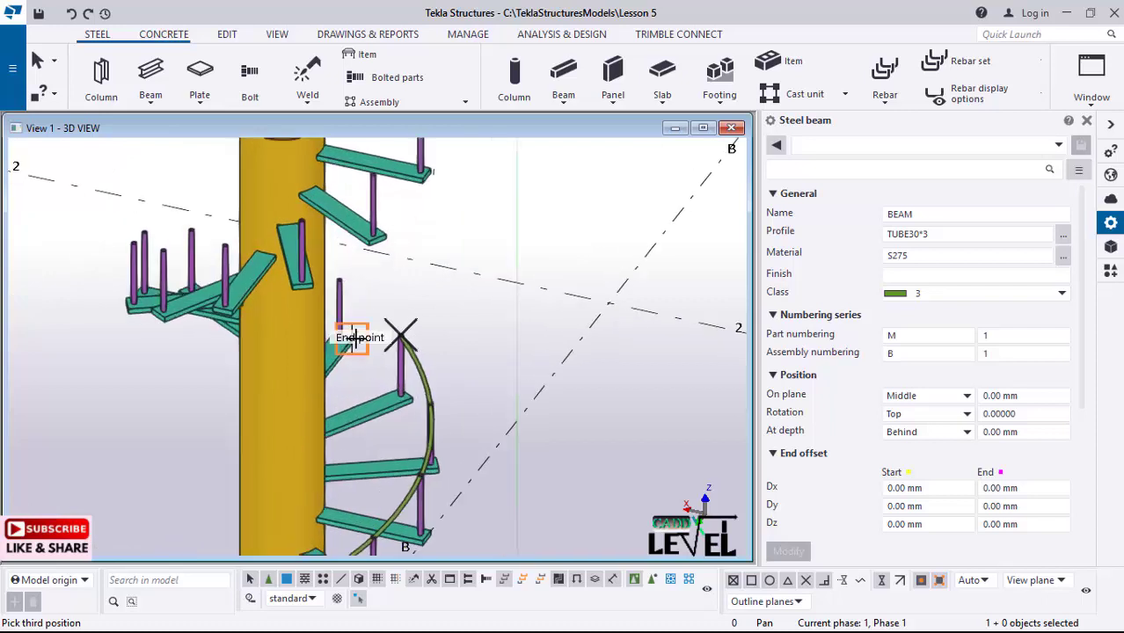
{"action": "scroll", "coordinate": [351, 318], "scroll_direction": "up", "scroll_amount": 2}
{"action": "scroll", "coordinate": [357, 316], "scroll_direction": "up", "scroll_amount": 1}
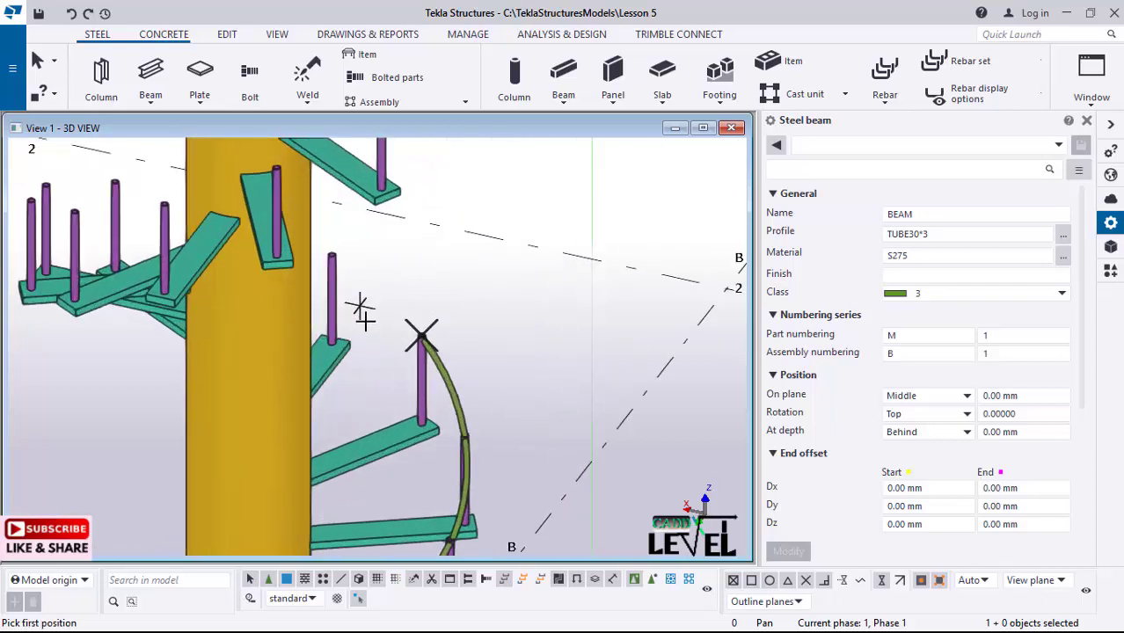
{"action": "mouse_move", "coordinate": [335, 345]}
{"action": "middle_mouse_down", "text": "ctrl"}
{"action": "mouse_move", "coordinate": [387, 314]}
{"action": "mouse_move", "coordinate": [494, 311]}
{"action": "middle_mouse_up", "text": "ctrl"}
{"action": "middle_click_drag", "start_coordinate": [412, 356], "coordinate": [429, 395], "text": "ctrl"}
{"action": "middle_click_drag", "start_coordinate": [184, 442], "coordinate": [515, 364], "text": "ctrl"}
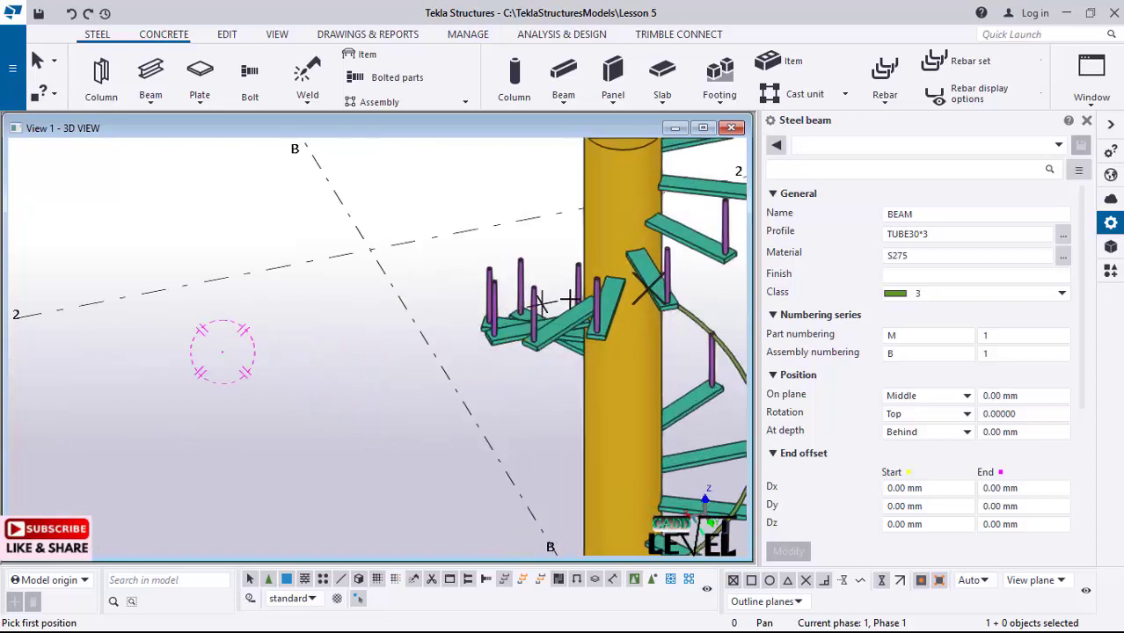
{"action": "middle_click_drag", "start_coordinate": [557, 312], "coordinate": [275, 422], "text": "ctrl"}
{"action": "scroll", "coordinate": [276, 422], "scroll_direction": "up", "scroll_amount": 5}
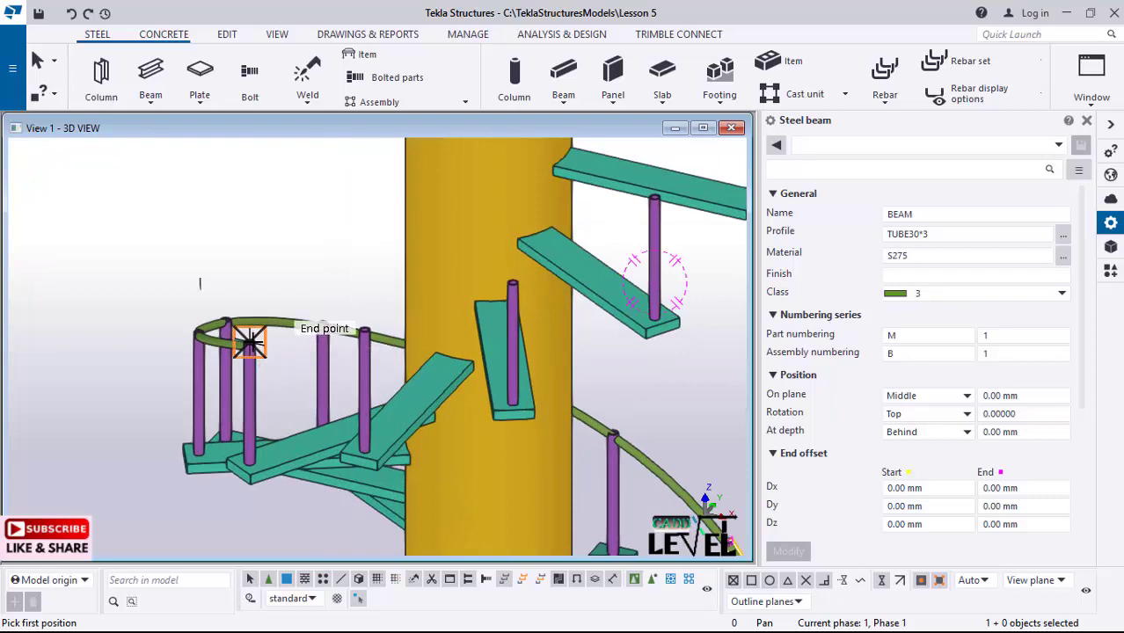
- Draw a TUBE30*3 rail arc from the ring railing's end over the next post top
{"action": "left_click", "coordinate": [367, 329]}
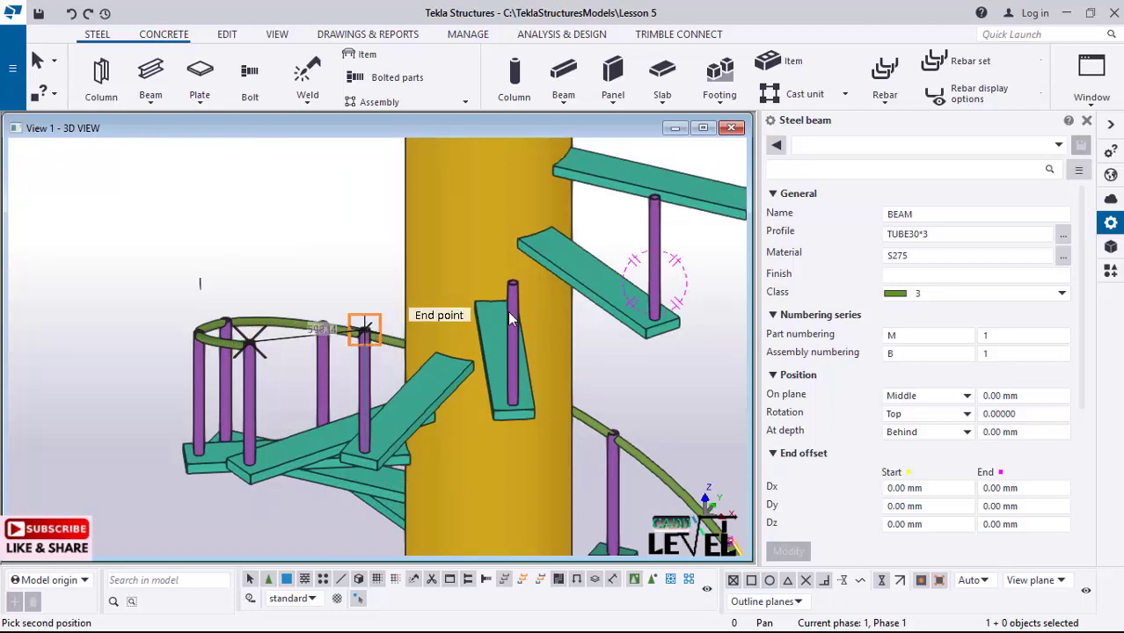
{"action": "left_click", "coordinate": [513, 281]}
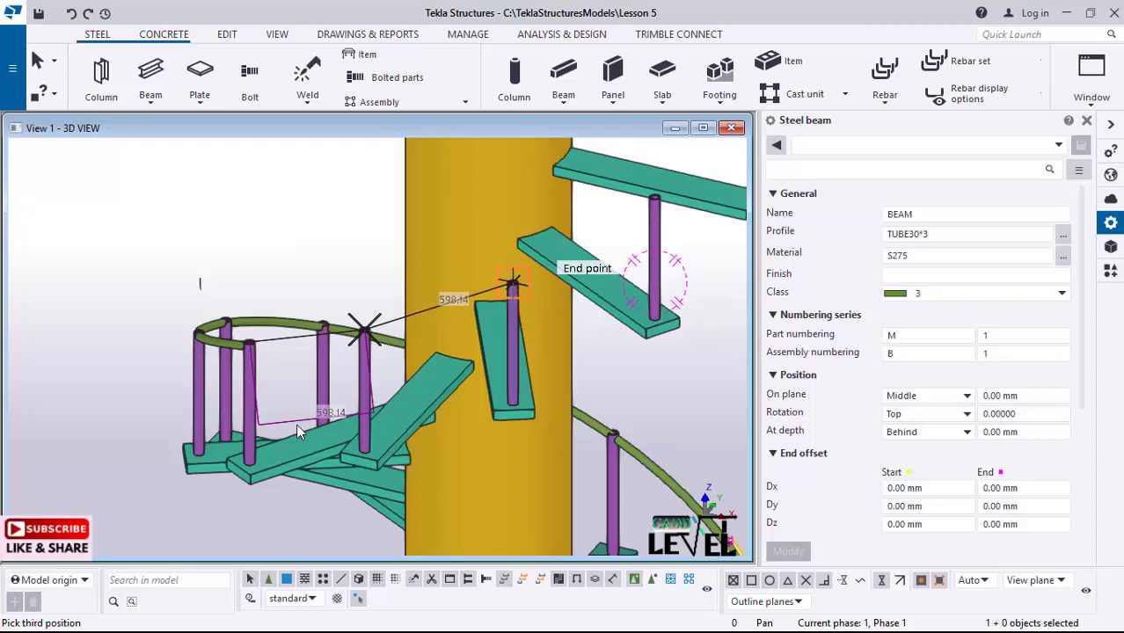
{"action": "left_click", "coordinate": [513, 281]}
{"action": "key", "text": "ctrl+Left"}
{"action": "key", "text": "ctrl+Left"}
{"action": "key", "text": "ctrl+Left"}
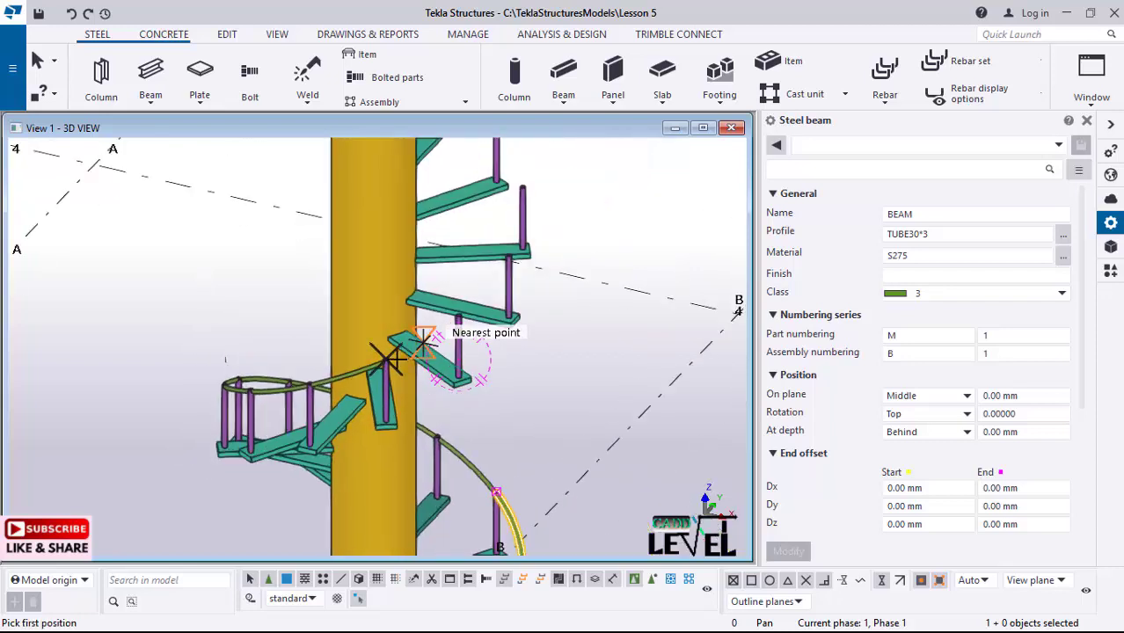
{"action": "scroll", "coordinate": [382, 351], "scroll_direction": "up", "scroll_amount": 2}
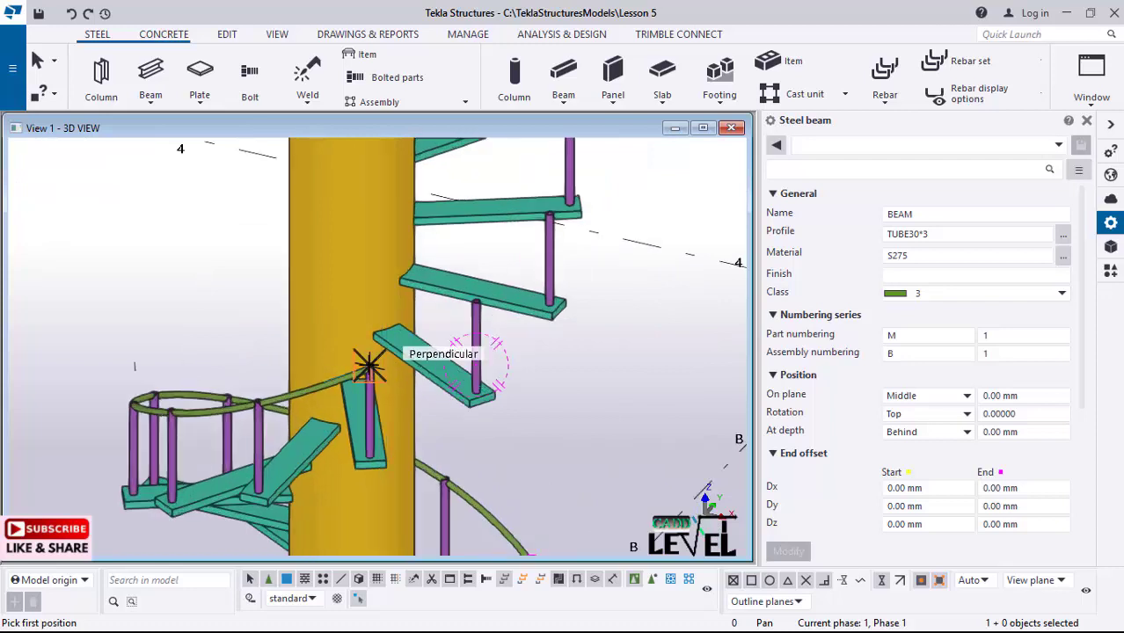
{"action": "scroll", "coordinate": [369, 366], "scroll_direction": "up", "scroll_amount": 3}
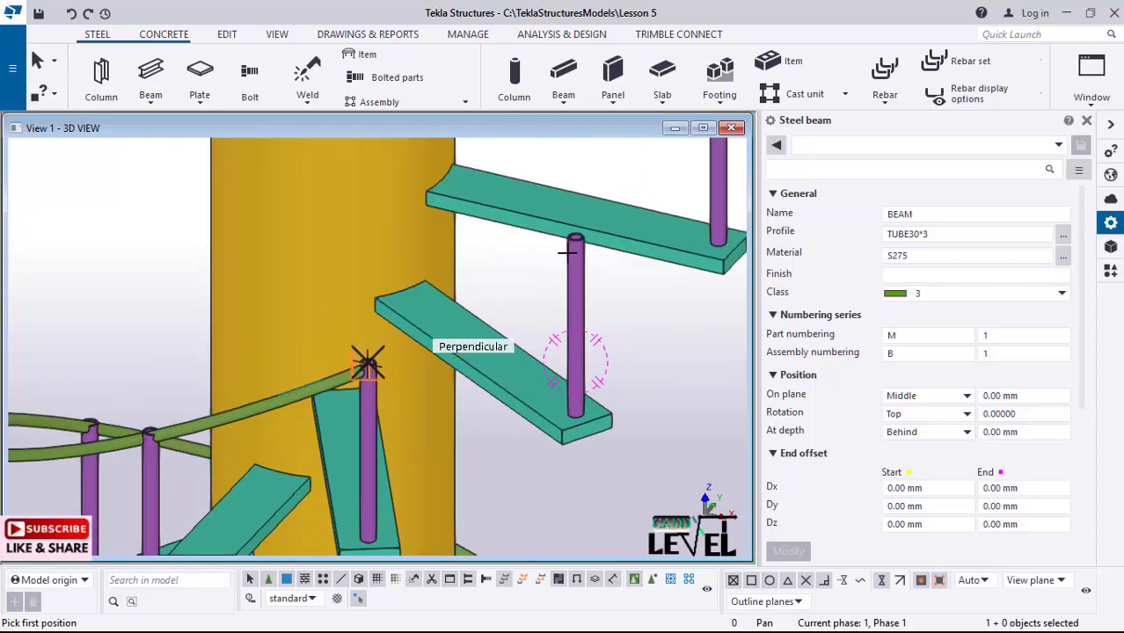
- Add a second rail arc through the next three higher post tops
{"action": "left_click", "coordinate": [369, 366]}
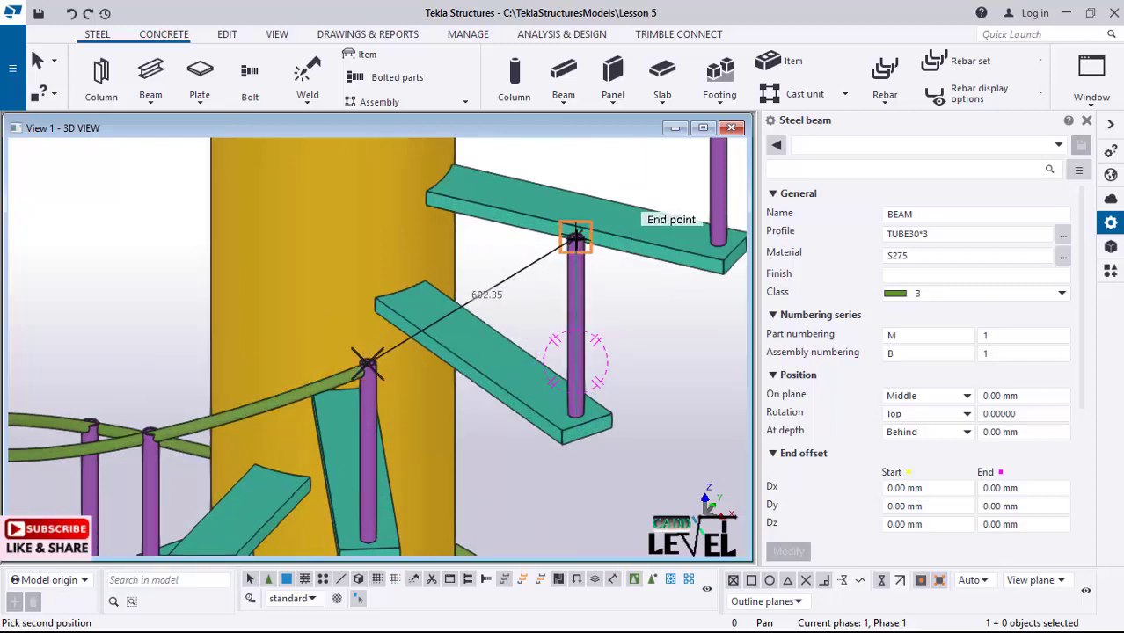
{"action": "scroll", "coordinate": [167, 451], "scroll_direction": "down", "scroll_amount": 3}
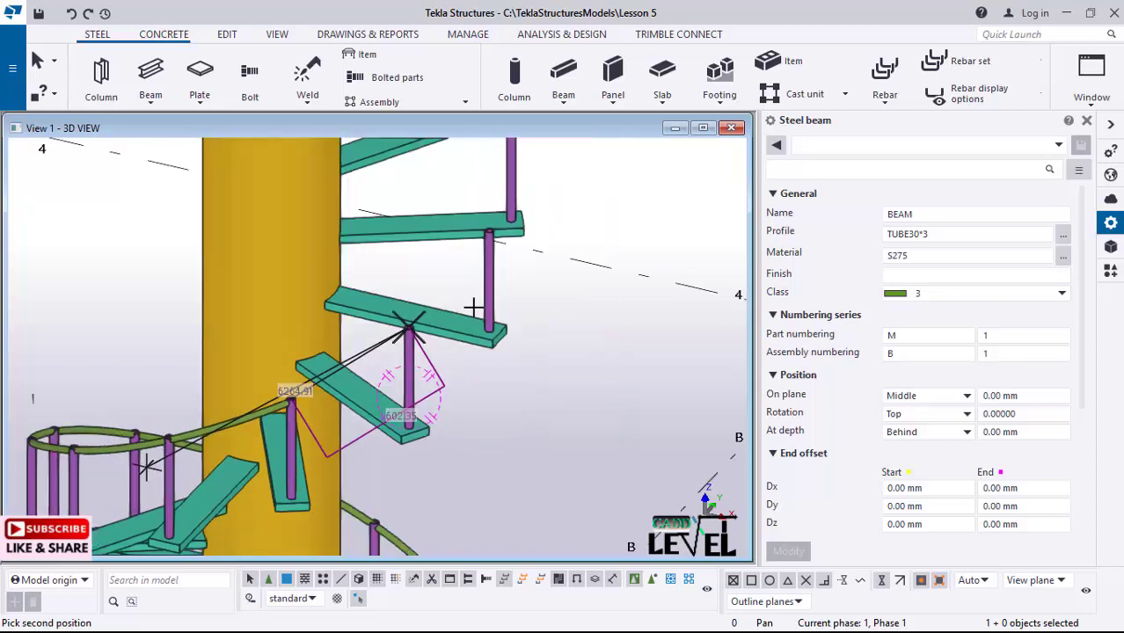
{"action": "scroll", "coordinate": [480, 244], "scroll_direction": "down", "scroll_amount": 1}
{"action": "scroll", "coordinate": [437, 255], "scroll_direction": "up", "scroll_amount": 3}
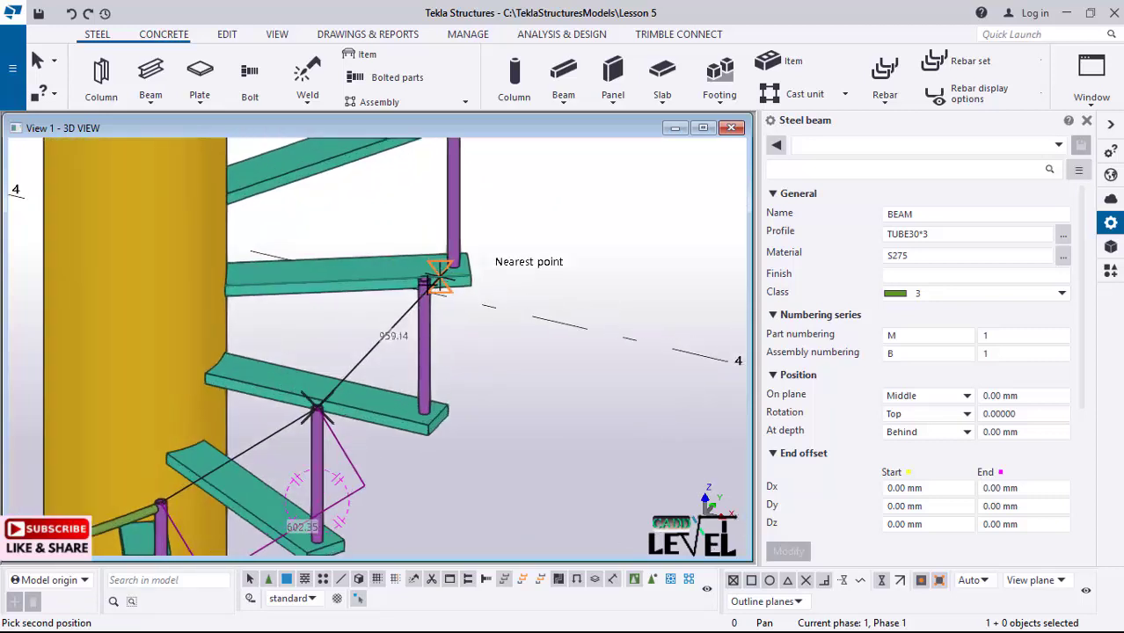
{"action": "left_click", "coordinate": [421, 283]}
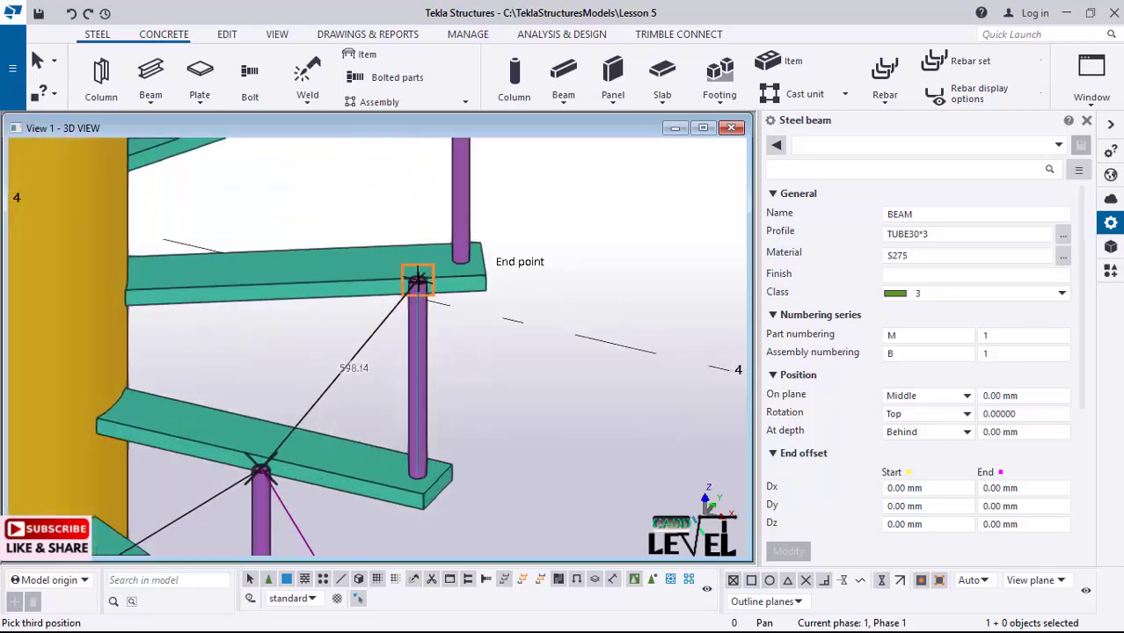
{"action": "scroll", "coordinate": [331, 451], "scroll_direction": "down", "scroll_amount": 3}
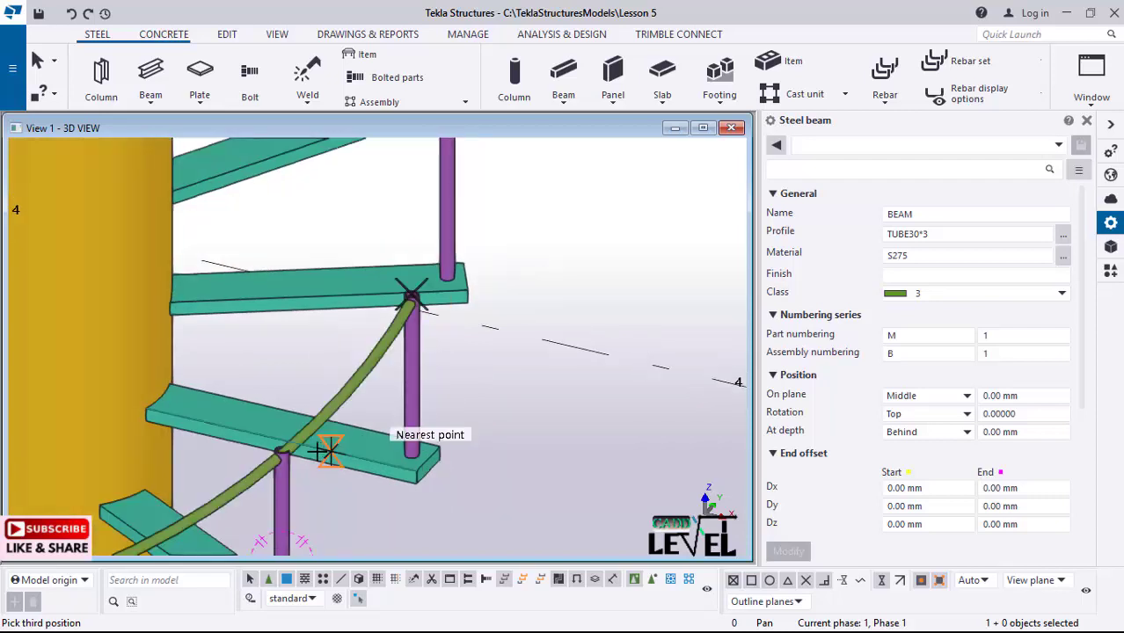
{"action": "scroll", "coordinate": [352, 395], "scroll_direction": "up", "scroll_amount": 1}
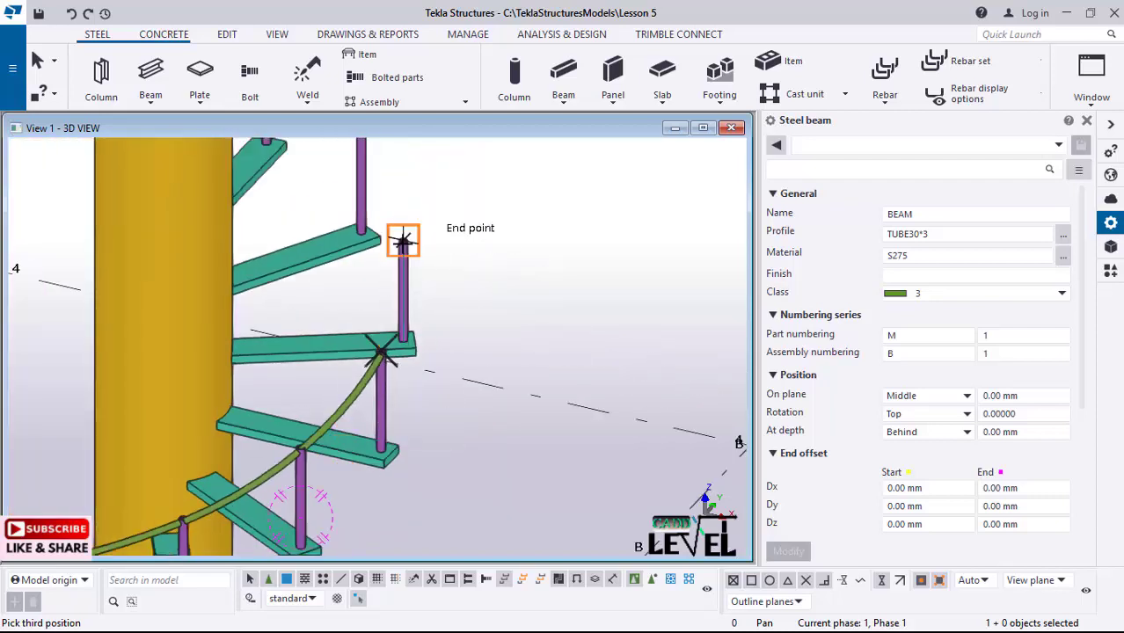
{"action": "left_click", "coordinate": [402, 240]}
- Continue the curved TUBE30*3 rails across the upper post tops around the column
{"action": "scroll", "coordinate": [380, 466], "scroll_direction": "down", "scroll_amount": 3}
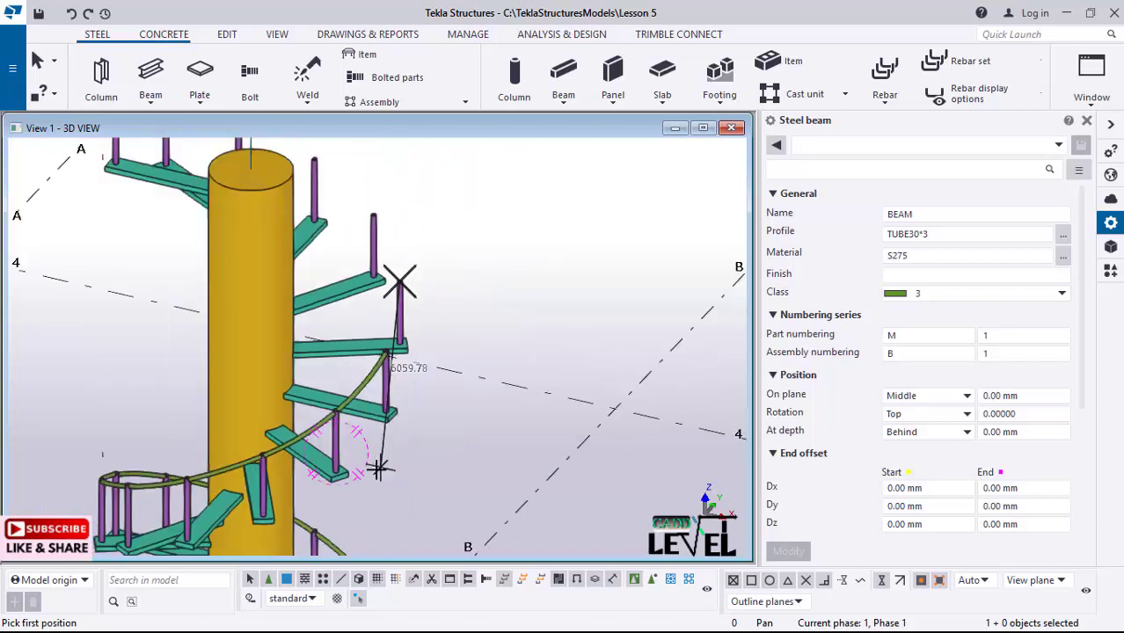
{"action": "scroll", "coordinate": [387, 307], "scroll_direction": "up", "scroll_amount": 1}
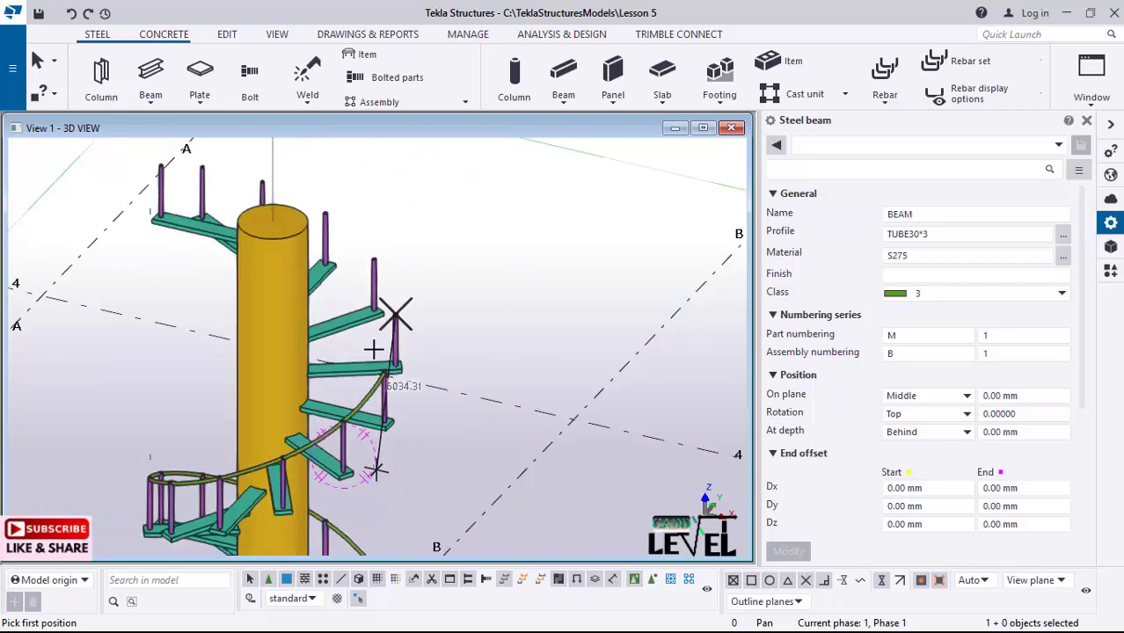
{"action": "left_click", "coordinate": [373, 259]}
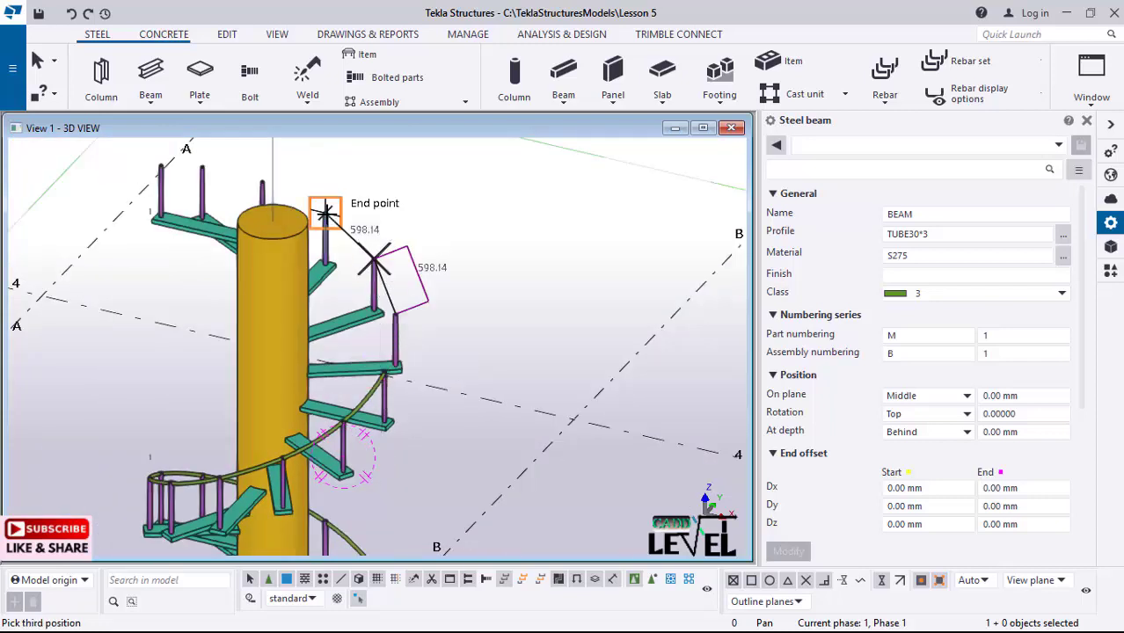
{"action": "left_click", "coordinate": [326, 221]}
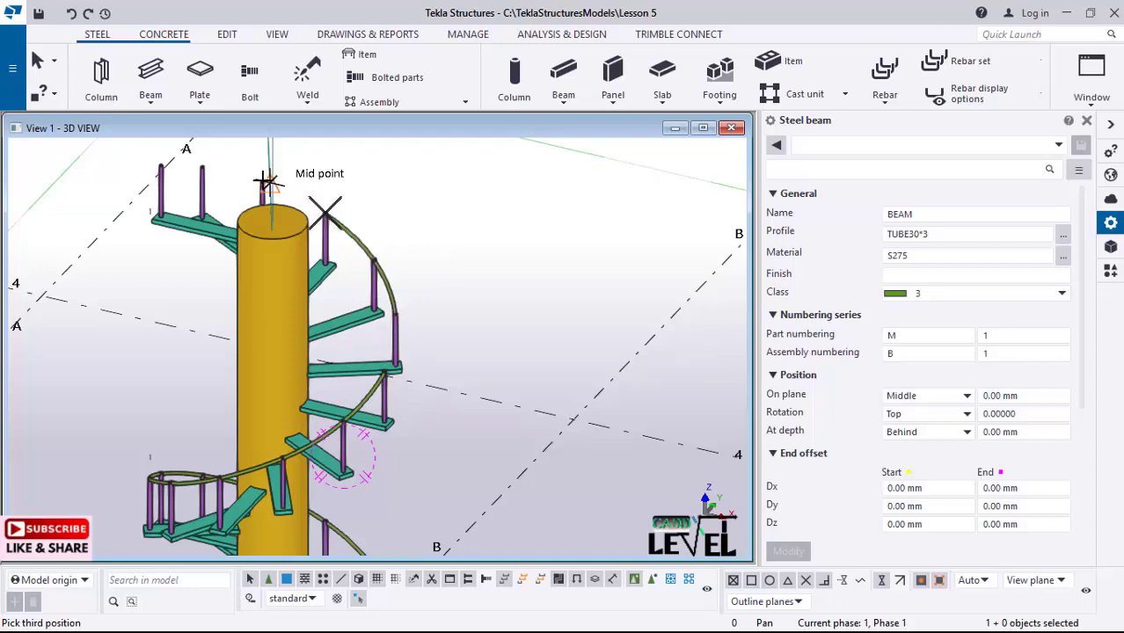
{"action": "left_click", "coordinate": [261, 182]}
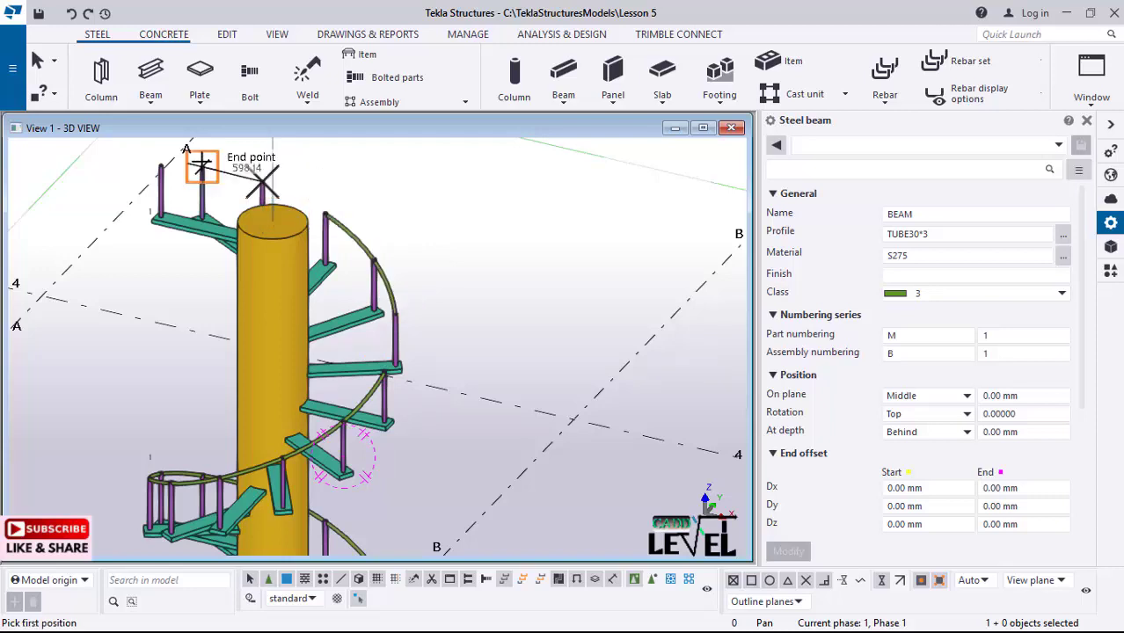
{"action": "left_click", "coordinate": [202, 165]}
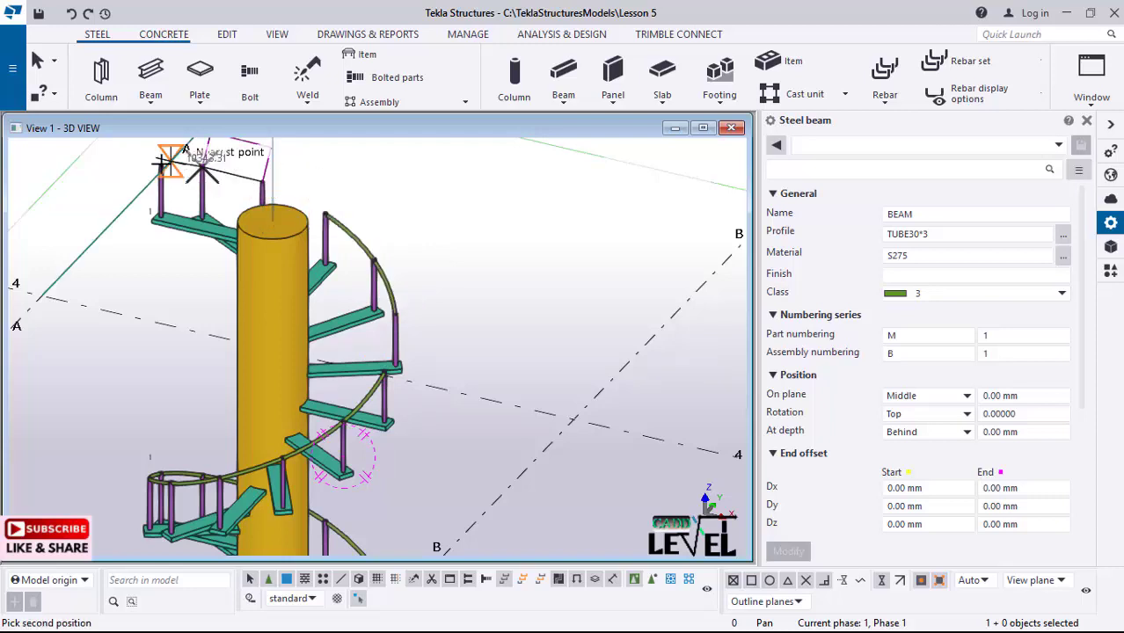
{"action": "left_click", "coordinate": [161, 165]}
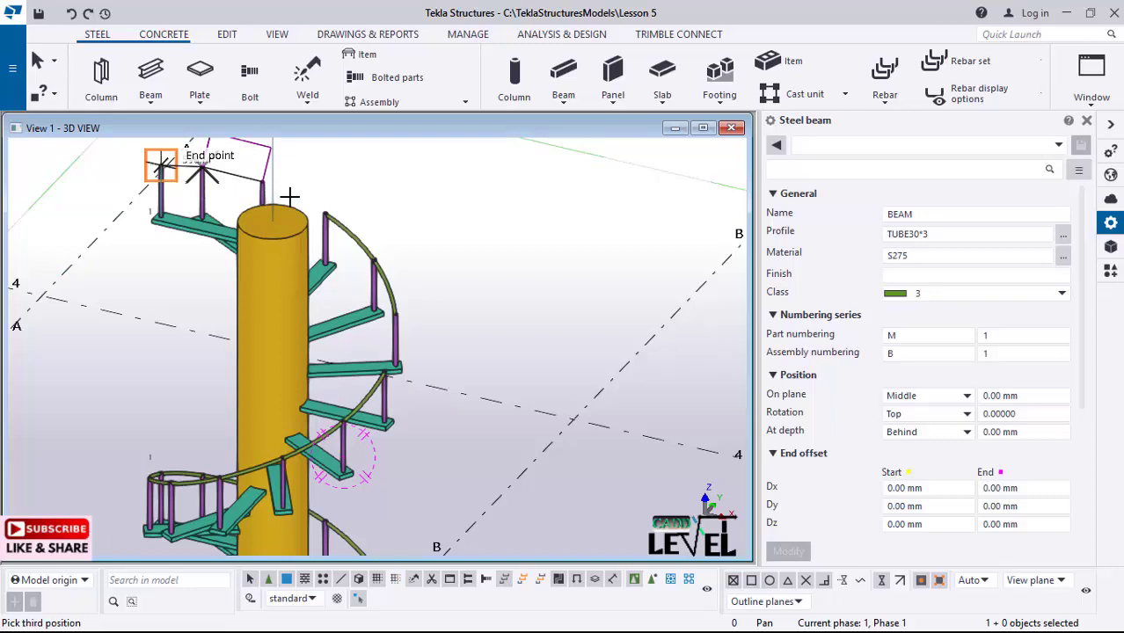
{"action": "middle_click_drag", "start_coordinate": [318, 176], "coordinate": [296, 178], "text": "ctrl"}
{"action": "scroll", "coordinate": [334, 176], "scroll_direction": "up", "scroll_amount": 5}
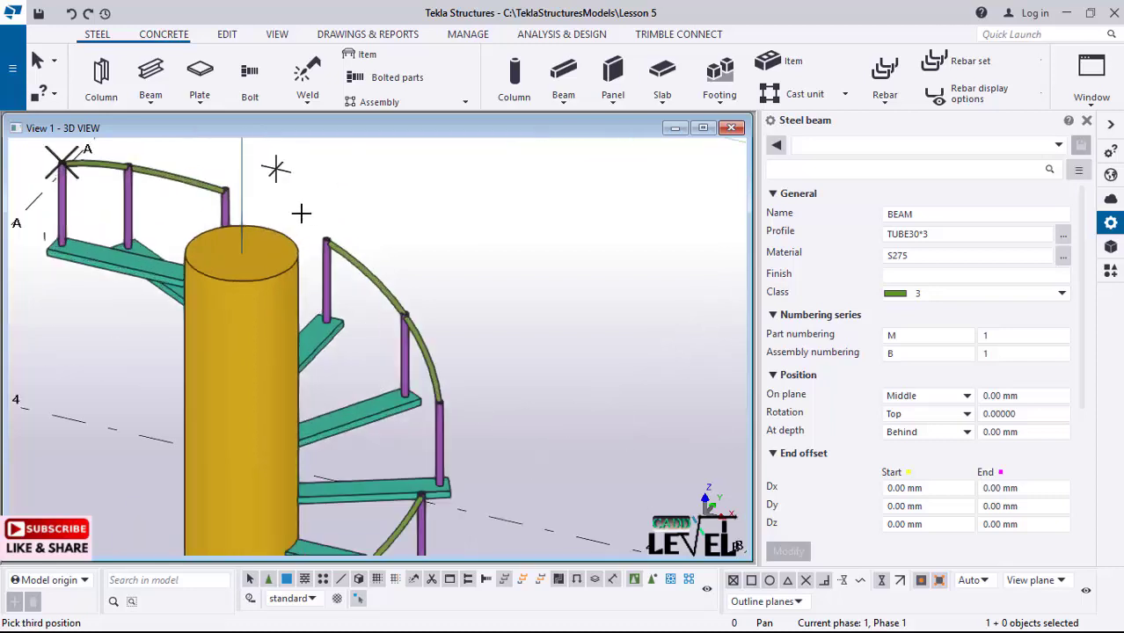
{"action": "left_click", "coordinate": [341, 257]}
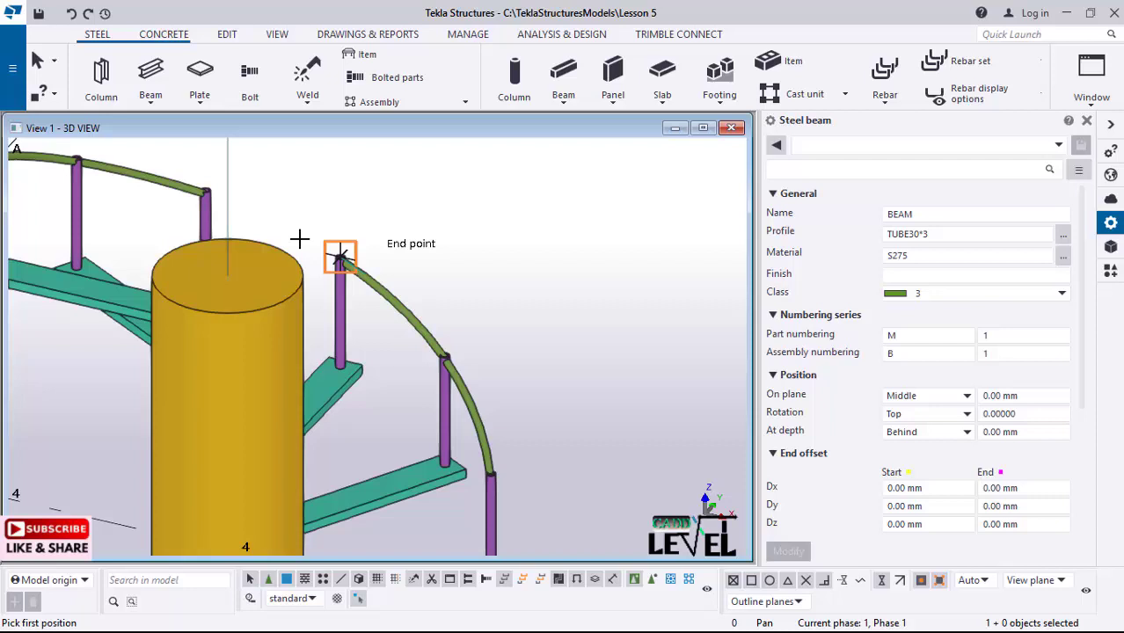
- Add one more curved rail through three post tops and end the beam command
{"action": "left_click", "coordinate": [340, 257]}
{"action": "left_click", "coordinate": [206, 231]}
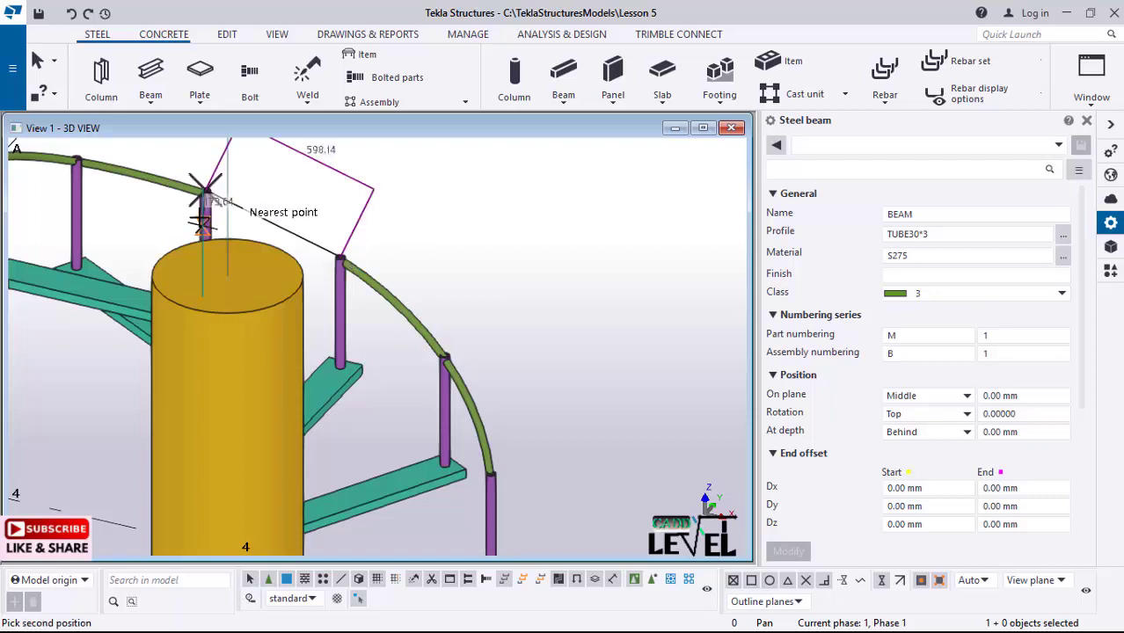
{"action": "scroll", "coordinate": [306, 233], "scroll_direction": "up", "scroll_amount": 1}
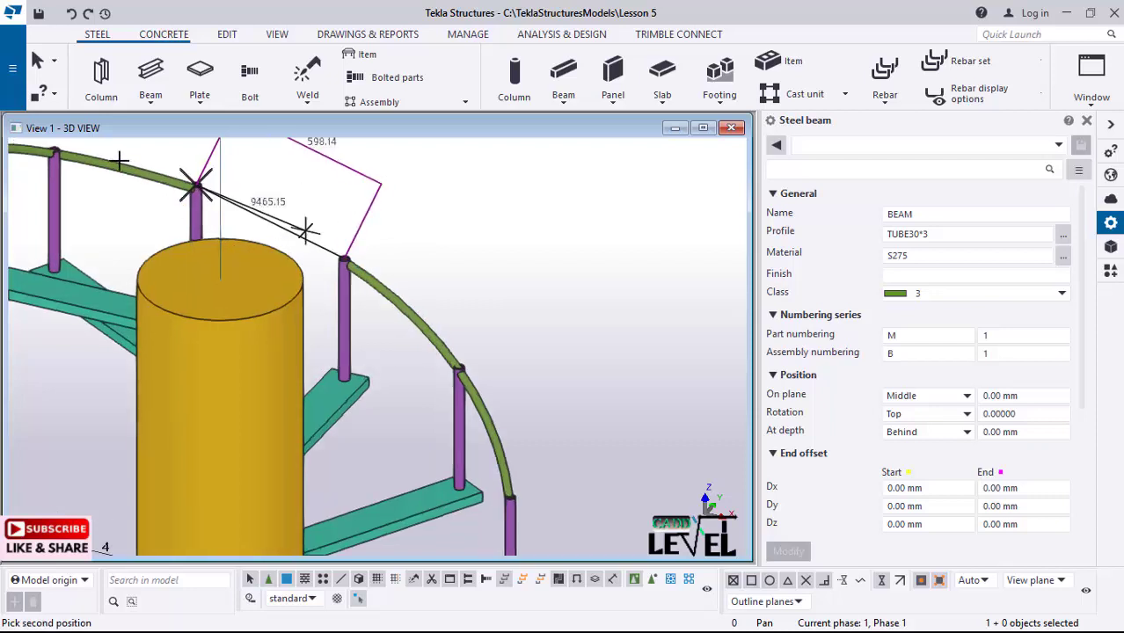
{"action": "left_click", "coordinate": [76, 159]}
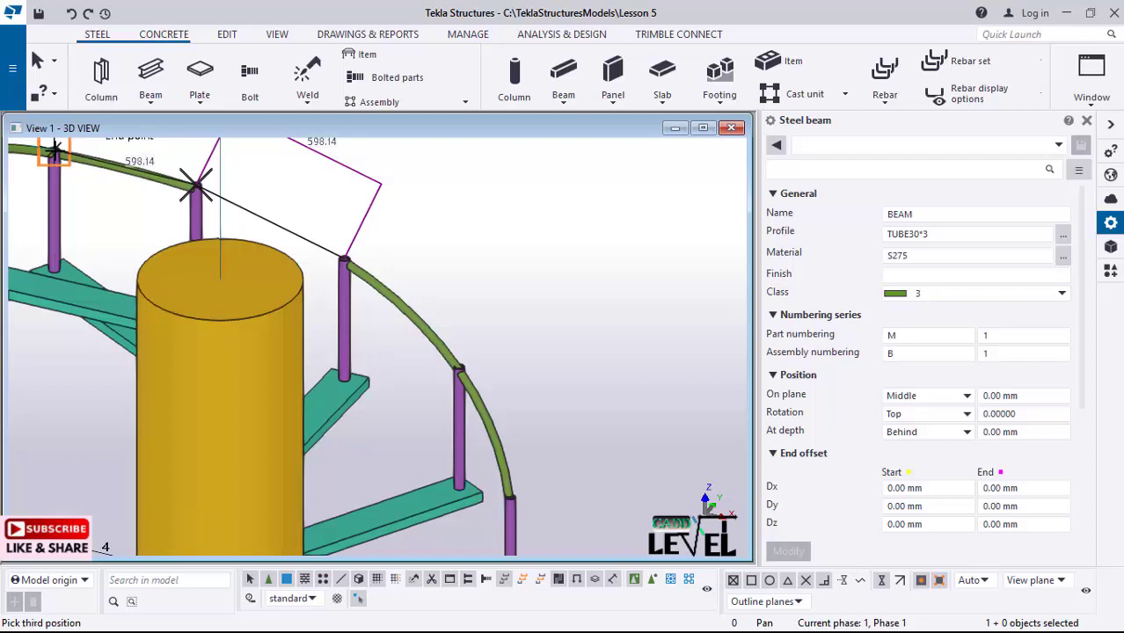
{"action": "left_click", "coordinate": [152, 193]}
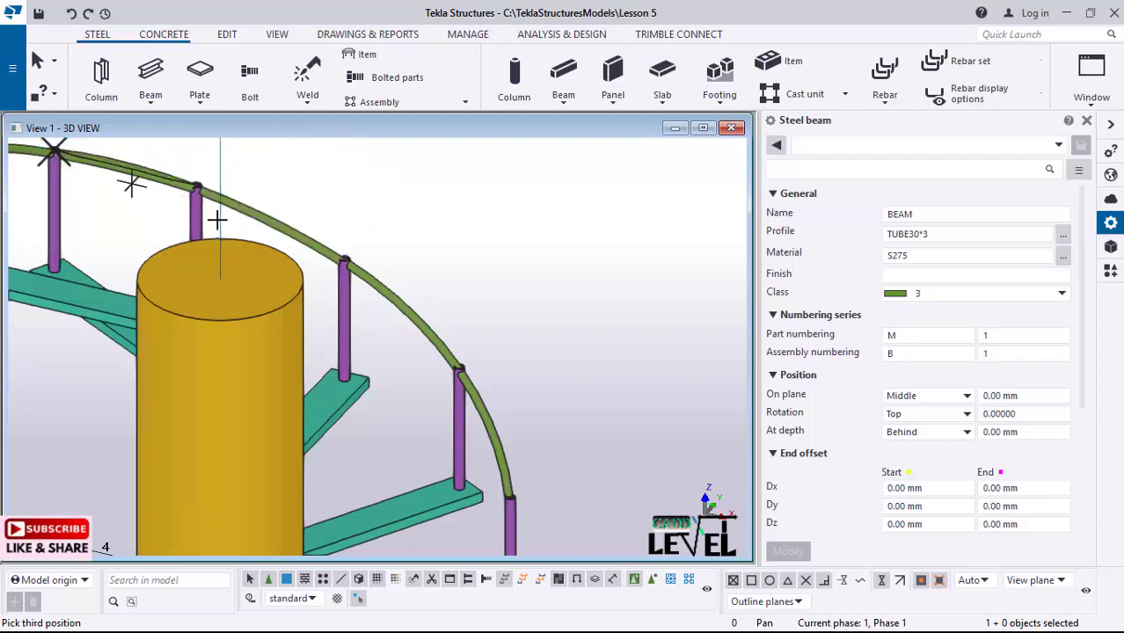
{"action": "scroll", "coordinate": [532, 238], "scroll_direction": "down", "scroll_amount": 5}
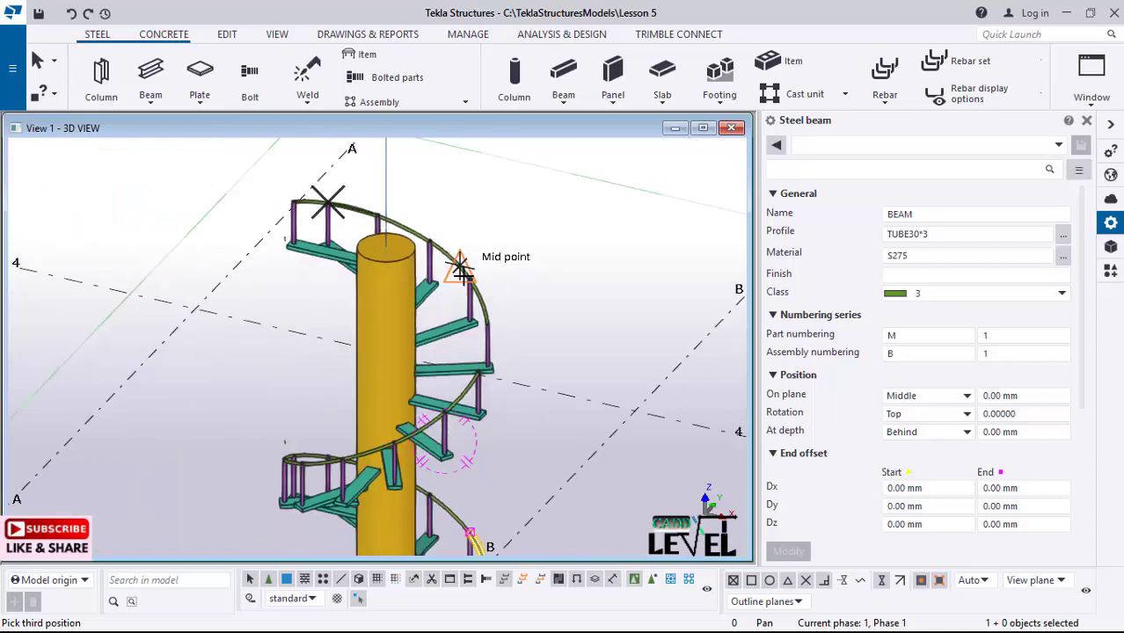
{"action": "key", "text": "Escape"}
{"action": "scroll", "coordinate": [492, 297], "scroll_direction": "down", "scroll_amount": 5}
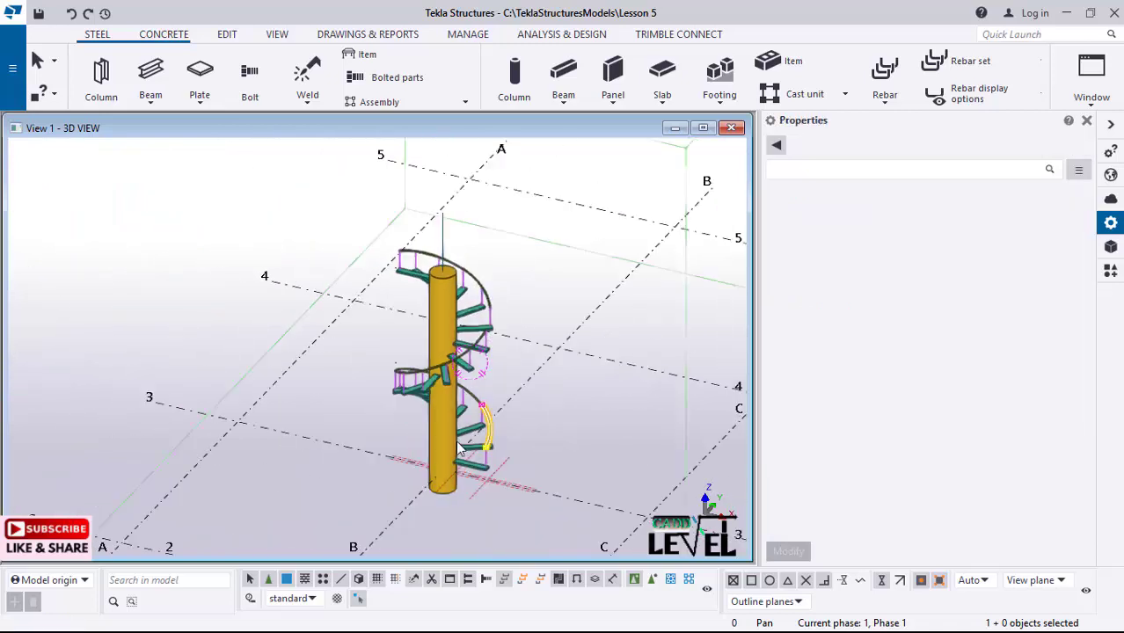
{"action": "scroll", "coordinate": [479, 466], "scroll_direction": "up", "scroll_amount": 4}
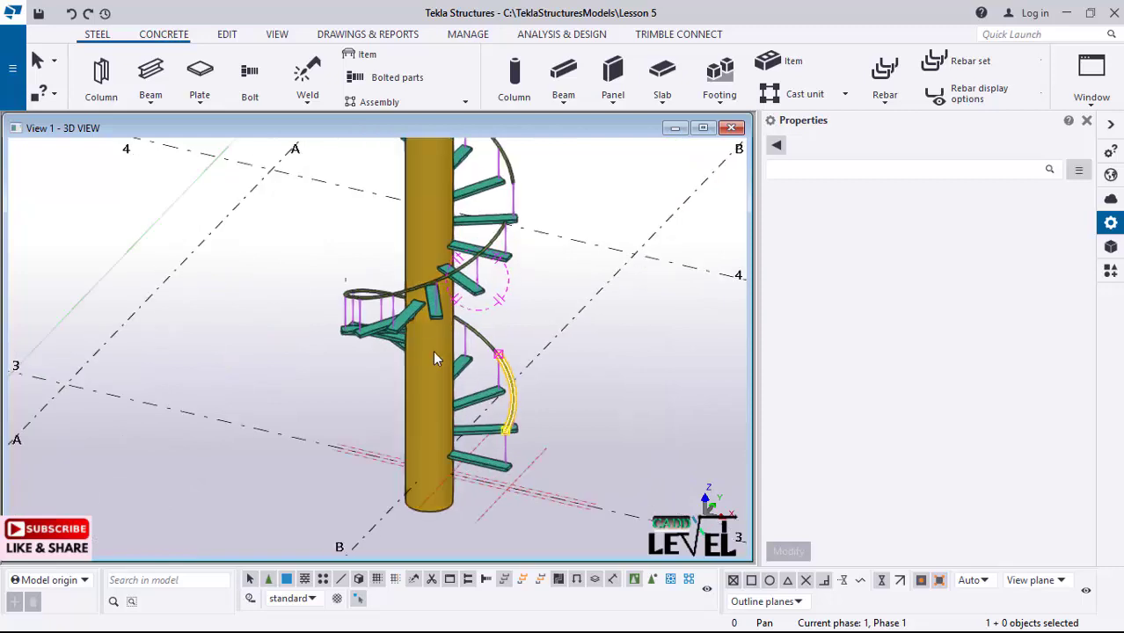
{"action": "scroll", "coordinate": [419, 391], "scroll_direction": "down", "scroll_amount": 2}
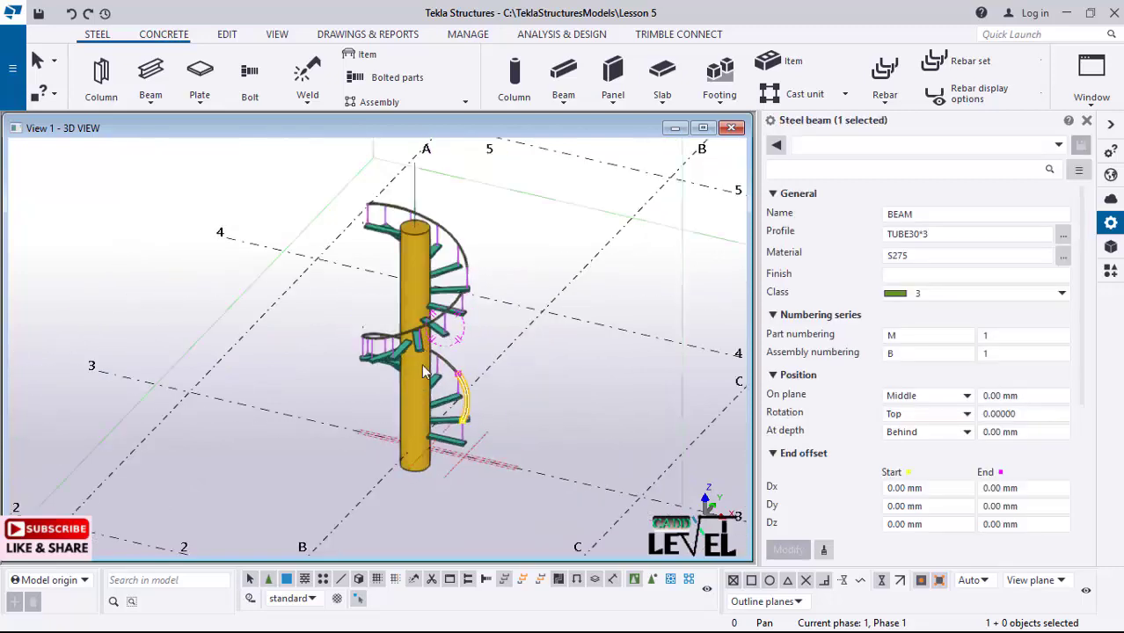
{"action": "middle_click_drag", "start_coordinate": [422, 377], "coordinate": [419, 351], "text": "ctrl"}
{"action": "scroll", "coordinate": [437, 422], "scroll_direction": "up", "scroll_amount": 5}
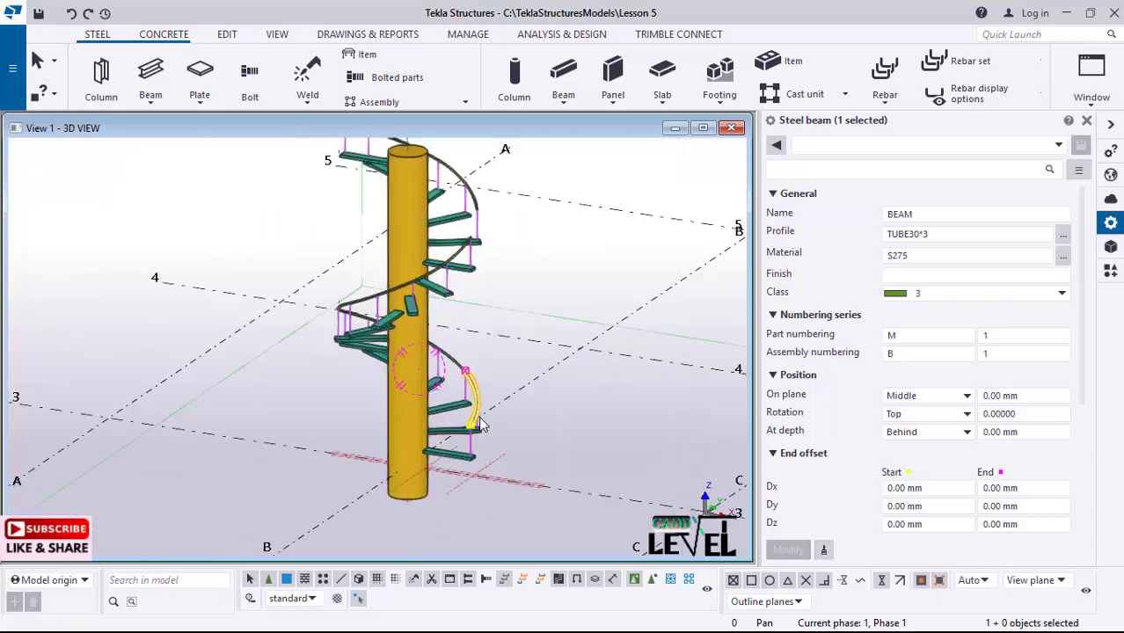
{"action": "left_click", "coordinate": [547, 454]}
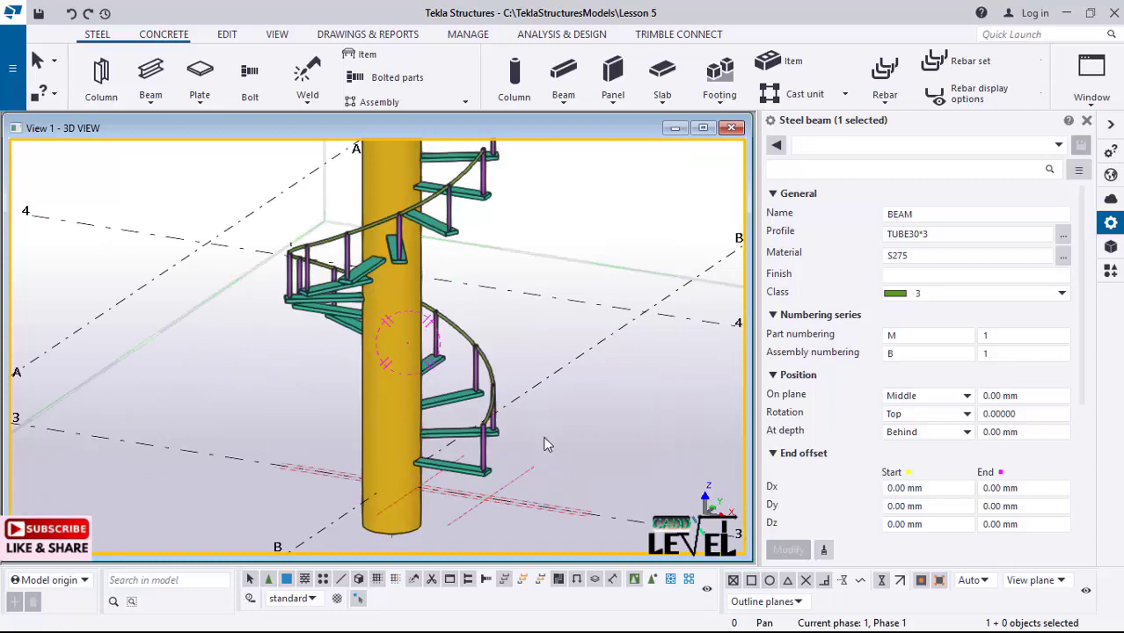
{"action": "scroll", "coordinate": [521, 437], "scroll_direction": "up", "scroll_amount": 1}
{"action": "scroll", "coordinate": [456, 437], "scroll_direction": "down", "scroll_amount": 3}
{"action": "middle_click_drag", "start_coordinate": [371, 453], "coordinate": [245, 398], "text": "ctrl"}
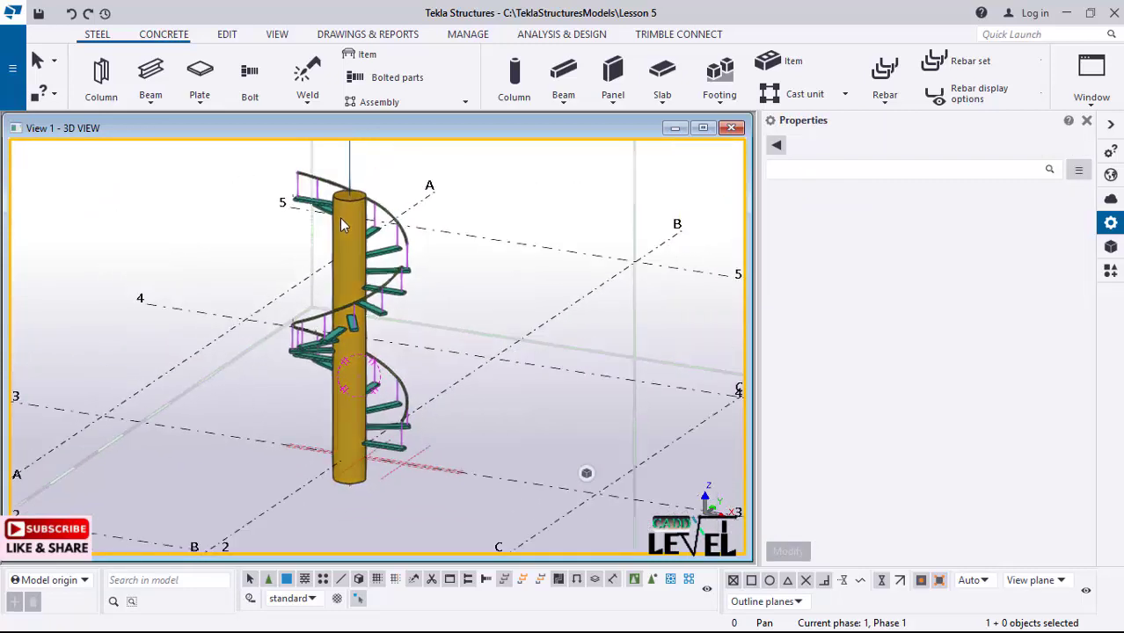
{"action": "scroll", "coordinate": [250, 379], "scroll_direction": "down", "scroll_amount": 2}
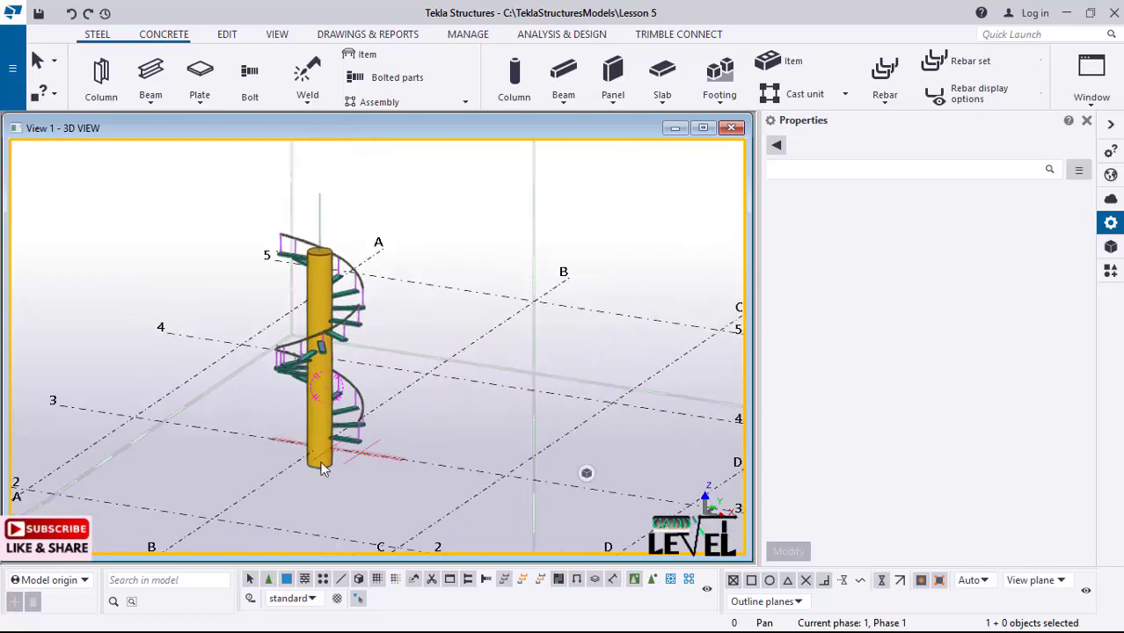
{"action": "scroll", "coordinate": [322, 470], "scroll_direction": "up", "scroll_amount": 1}
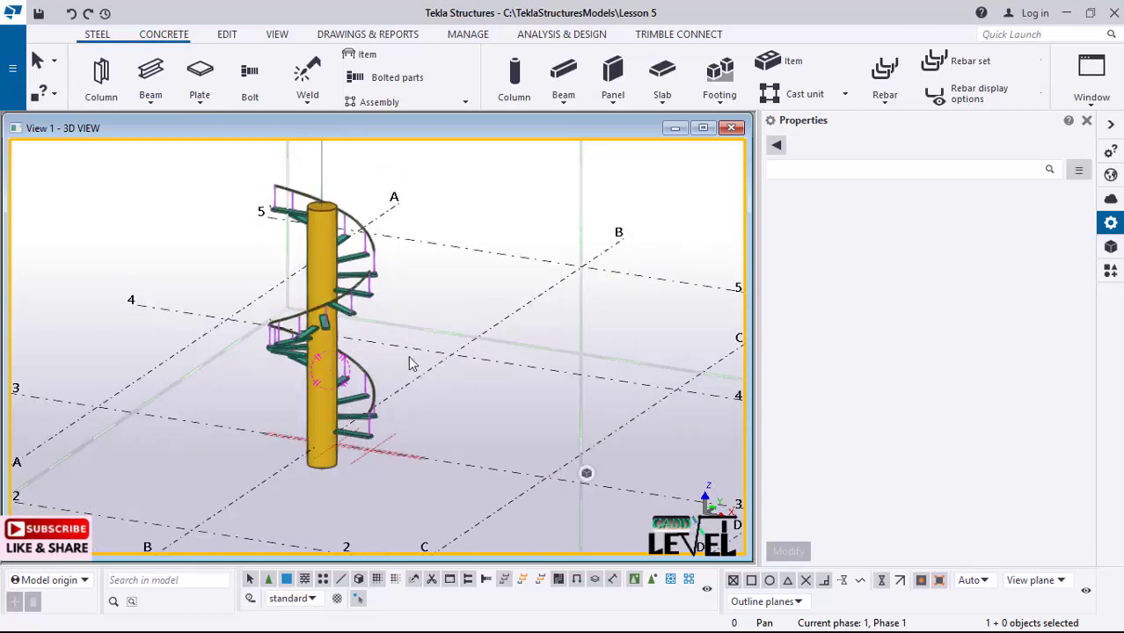
- Redraw the 3D view so the tank and footing reappear
{"action": "right_click", "coordinate": [407, 287]}
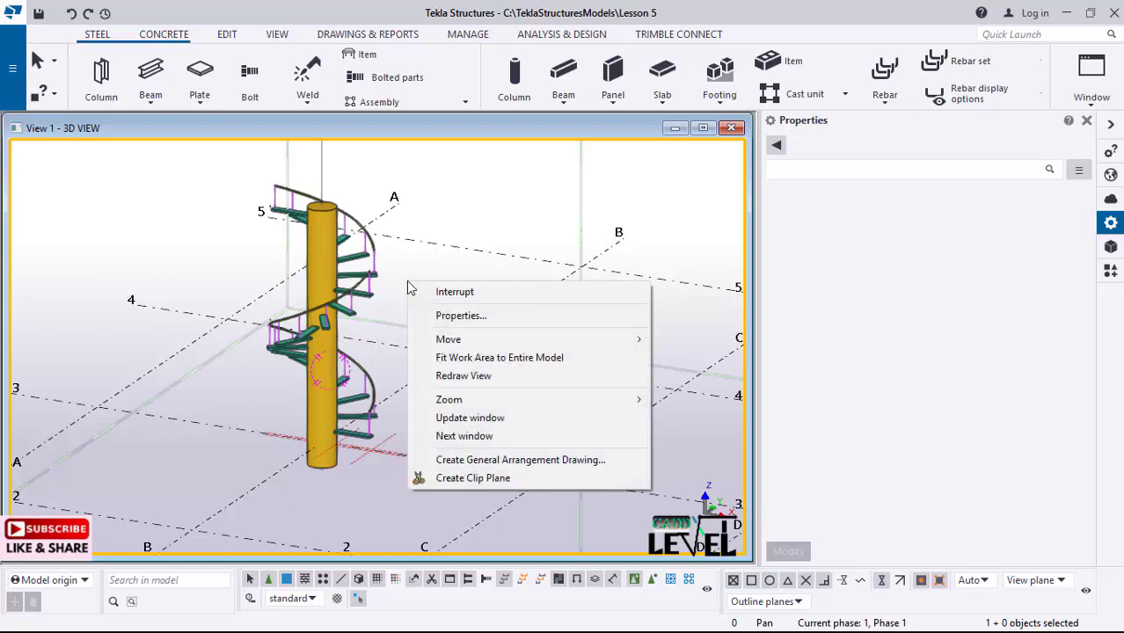
{"action": "left_click", "coordinate": [459, 377]}
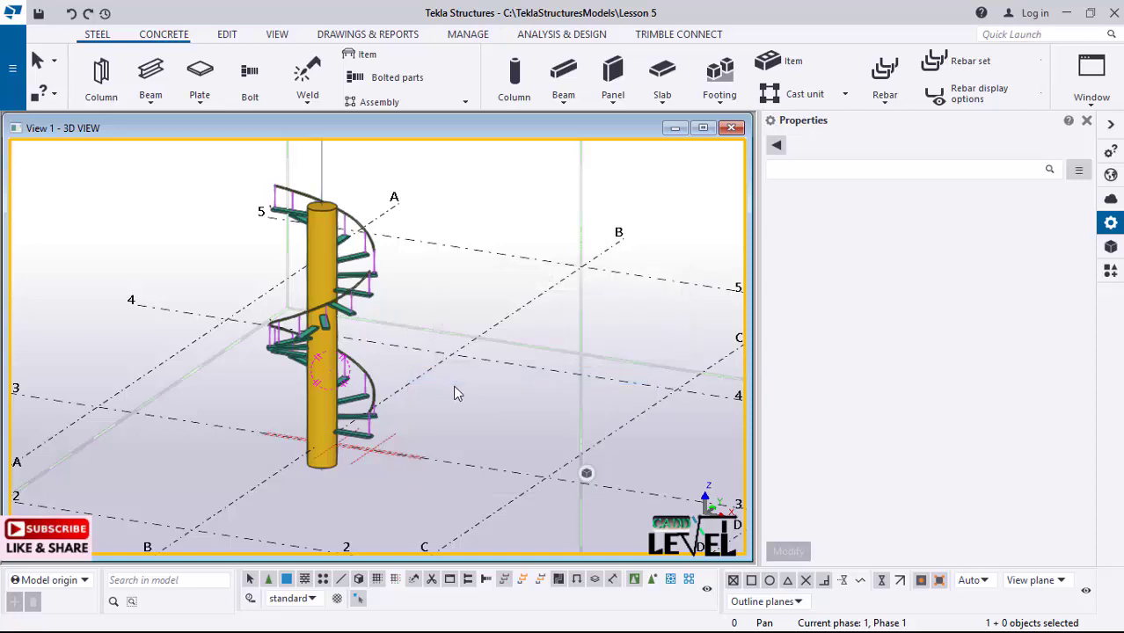
{"action": "scroll", "coordinate": [378, 475], "scroll_direction": "up", "scroll_amount": 2}
{"action": "scroll", "coordinate": [364, 461], "scroll_direction": "down", "scroll_amount": 2}
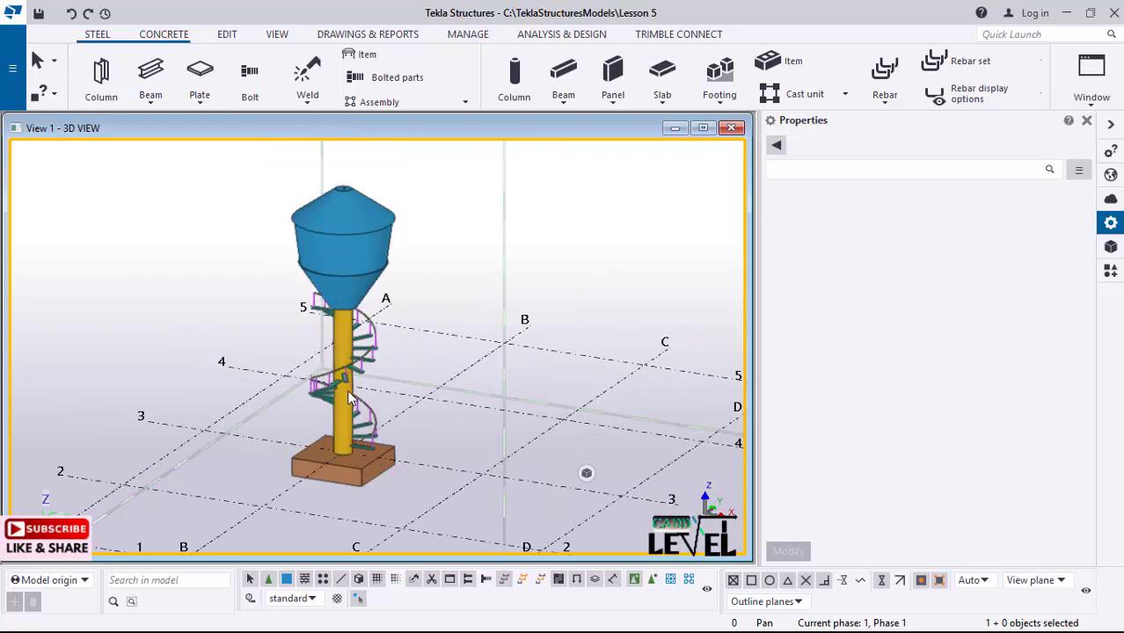
{"action": "scroll", "coordinate": [330, 378], "scroll_direction": "up", "scroll_amount": 1}
- Orbit and zoom around the tower to inspect the handrail up to the topmost tread
{"action": "mouse_move", "coordinate": [317, 346]}
{"action": "middle_mouse_down", "text": "ctrl"}
{"action": "mouse_move", "coordinate": [386, 384]}
{"action": "mouse_move", "coordinate": [301, 330]}
{"action": "middle_mouse_up", "text": "ctrl"}
{"action": "scroll", "coordinate": [268, 297], "scroll_direction": "down", "scroll_amount": 3}
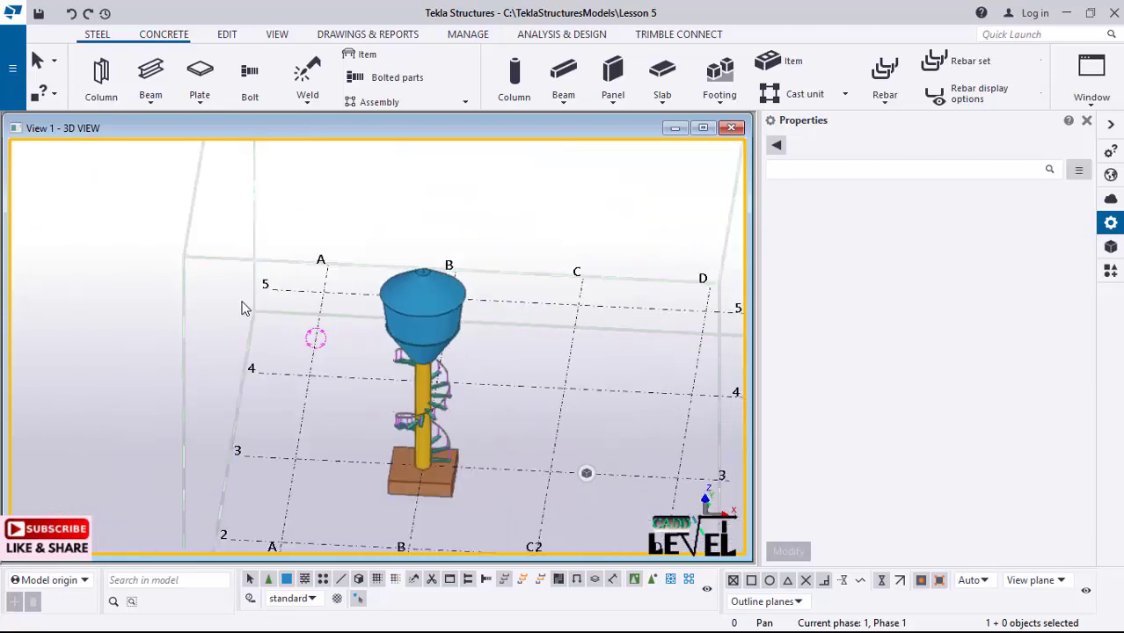
{"action": "scroll", "coordinate": [385, 374], "scroll_direction": "up", "scroll_amount": 2}
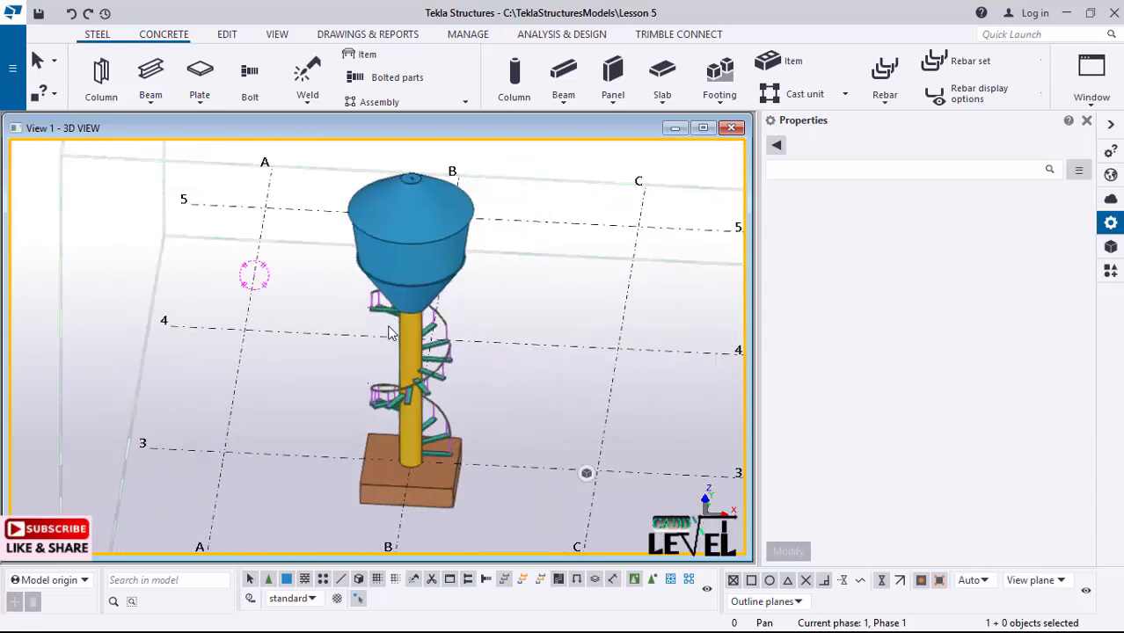
{"action": "scroll", "coordinate": [384, 370], "scroll_direction": "up", "scroll_amount": 2}
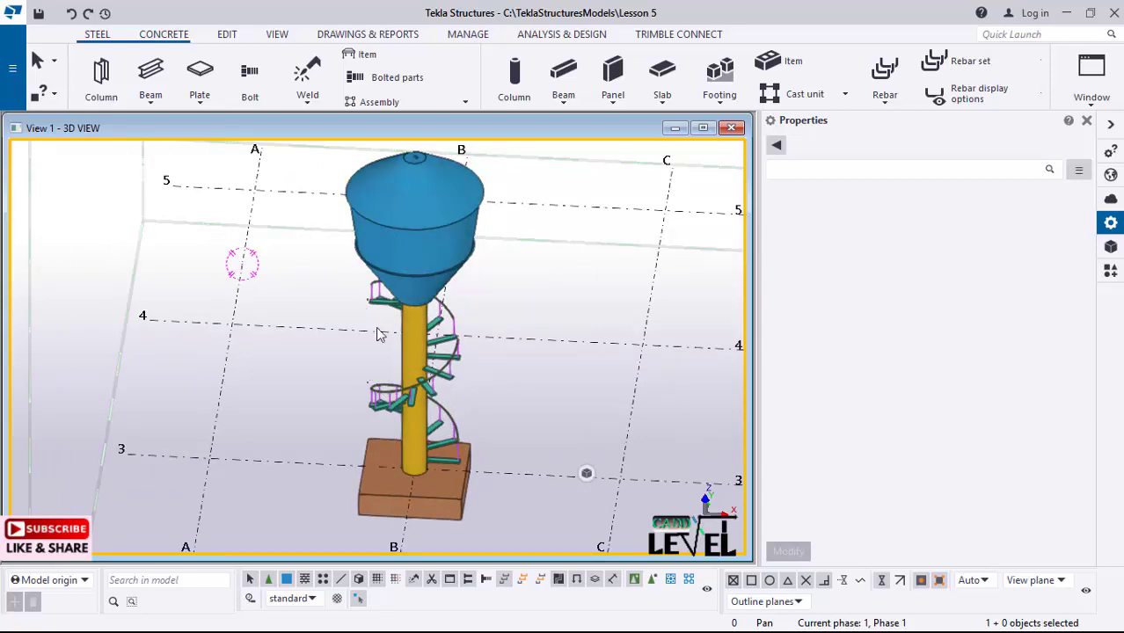
{"action": "mouse_move", "coordinate": [412, 348]}
{"action": "middle_mouse_down", "text": "ctrl"}
{"action": "mouse_move", "coordinate": [272, 445]}
{"action": "mouse_move", "coordinate": [383, 359]}
{"action": "mouse_move", "coordinate": [630, 326]}
{"action": "mouse_move", "coordinate": [526, 368]}
{"action": "middle_mouse_up", "text": "ctrl"}
{"action": "scroll", "coordinate": [272, 453], "scroll_direction": "down", "scroll_amount": 2}
{"action": "scroll", "coordinate": [382, 359], "scroll_direction": "up", "scroll_amount": 4}
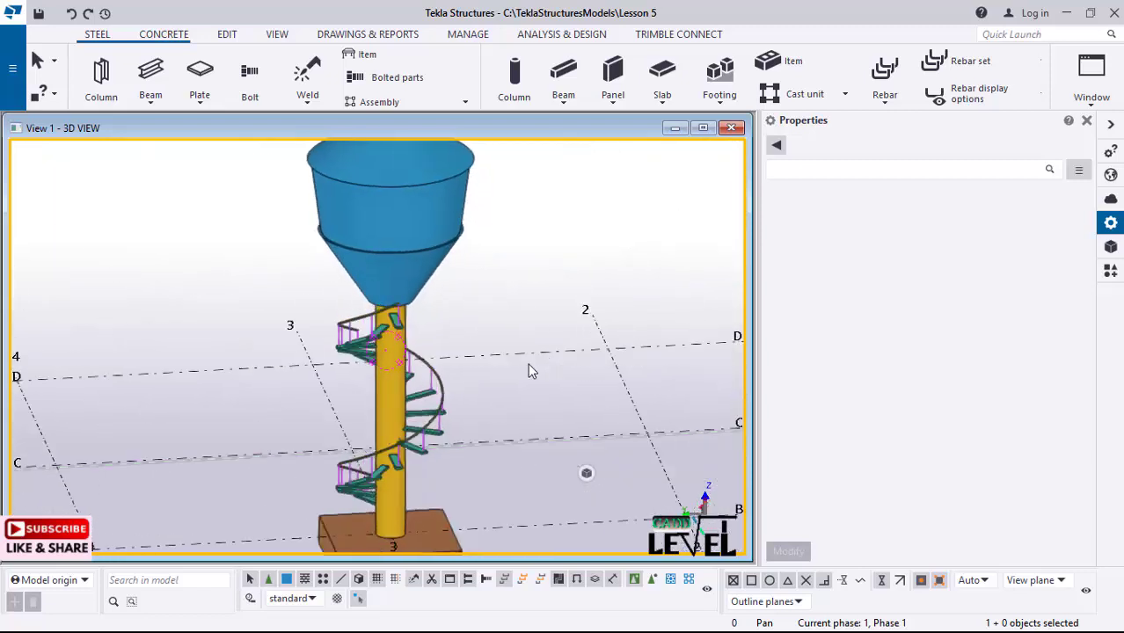
{"action": "scroll", "coordinate": [380, 377], "scroll_direction": "up", "scroll_amount": 4}
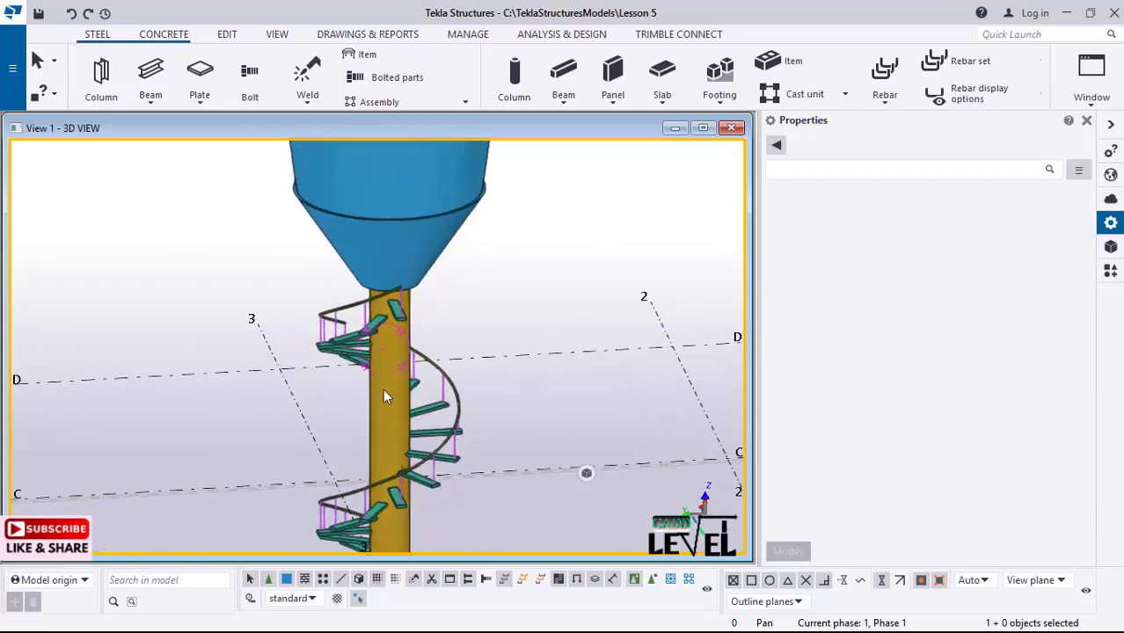
{"action": "middle_click_drag", "start_coordinate": [359, 385], "coordinate": [175, 360], "text": "ctrl"}
{"action": "scroll", "coordinate": [174, 361], "scroll_direction": "down", "scroll_amount": 2}
{"action": "middle_click_drag", "start_coordinate": [368, 395], "coordinate": [585, 396], "text": "ctrl"}
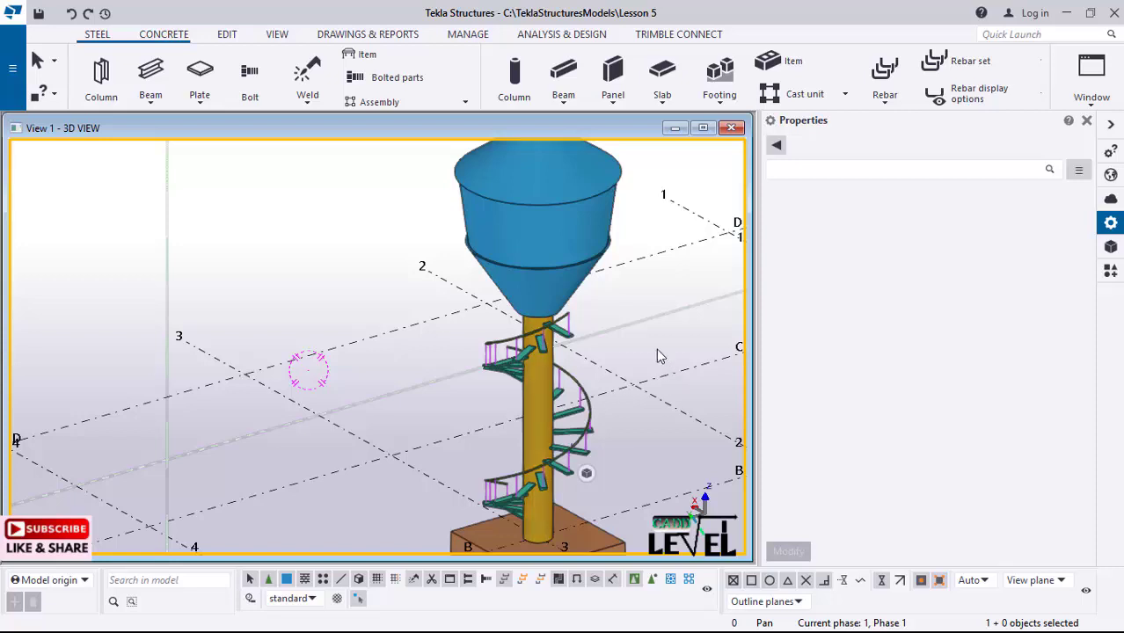
{"action": "scroll", "coordinate": [291, 352], "scroll_direction": "up", "scroll_amount": 1}
{"action": "scroll", "coordinate": [179, 364], "scroll_direction": "down", "scroll_amount": 3}
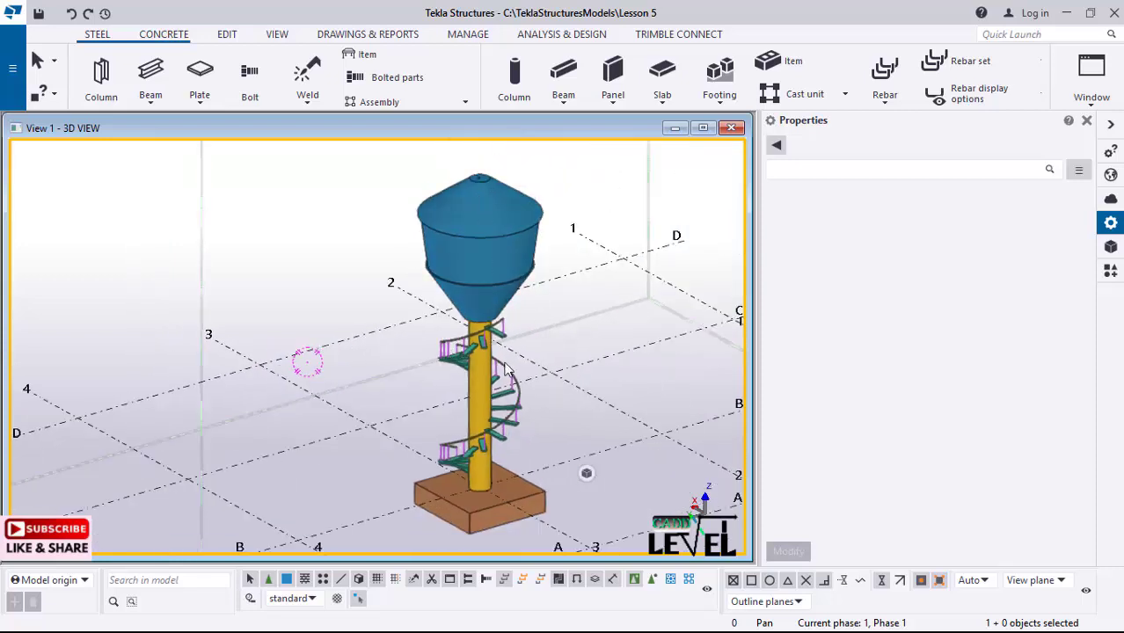
{"action": "scroll", "coordinate": [527, 349], "scroll_direction": "up", "scroll_amount": 2}
{"action": "scroll", "coordinate": [527, 347], "scroll_direction": "up", "scroll_amount": 3}
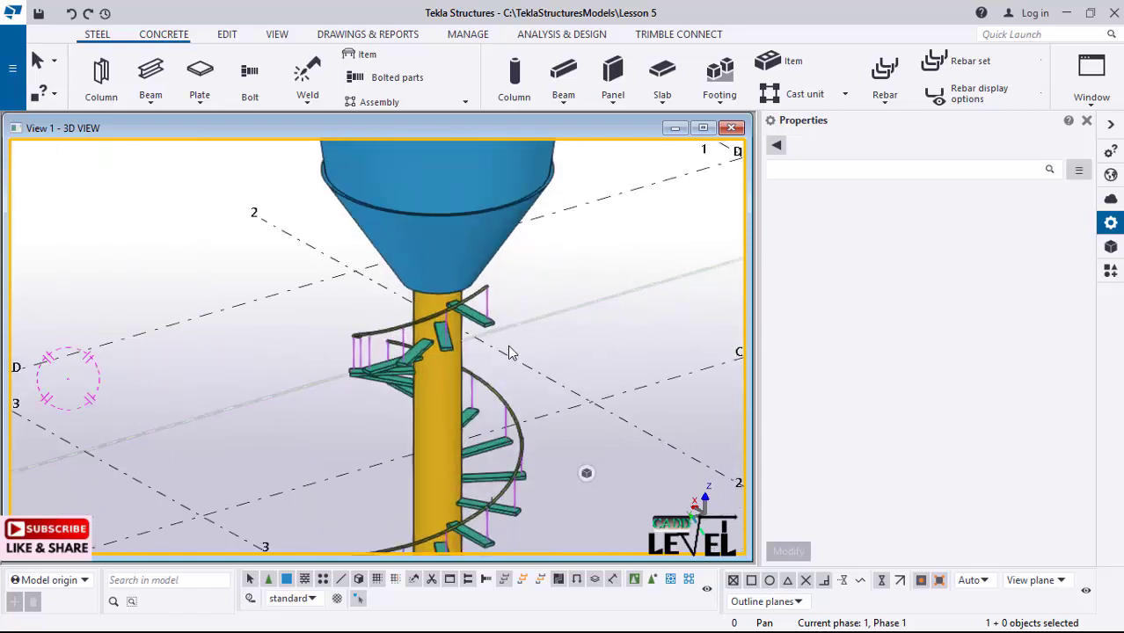
{"action": "scroll", "coordinate": [442, 346], "scroll_direction": "down", "scroll_amount": 3}
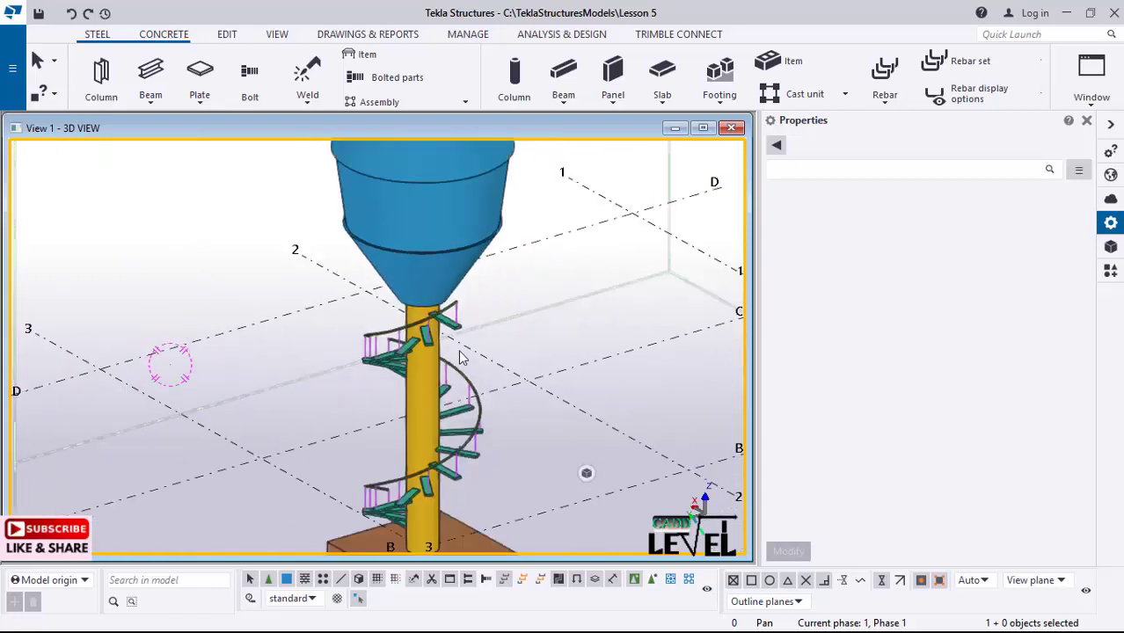
{"action": "scroll", "coordinate": [464, 340], "scroll_direction": "up", "scroll_amount": 5}
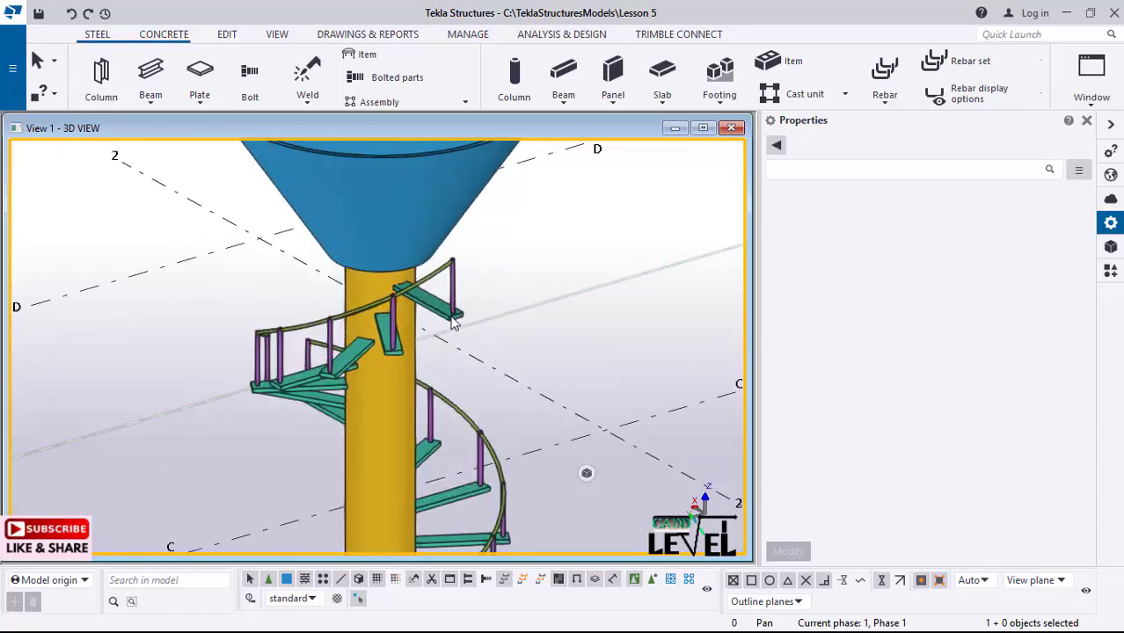
{"action": "scroll", "coordinate": [453, 324], "scroll_direction": "up", "scroll_amount": 1}
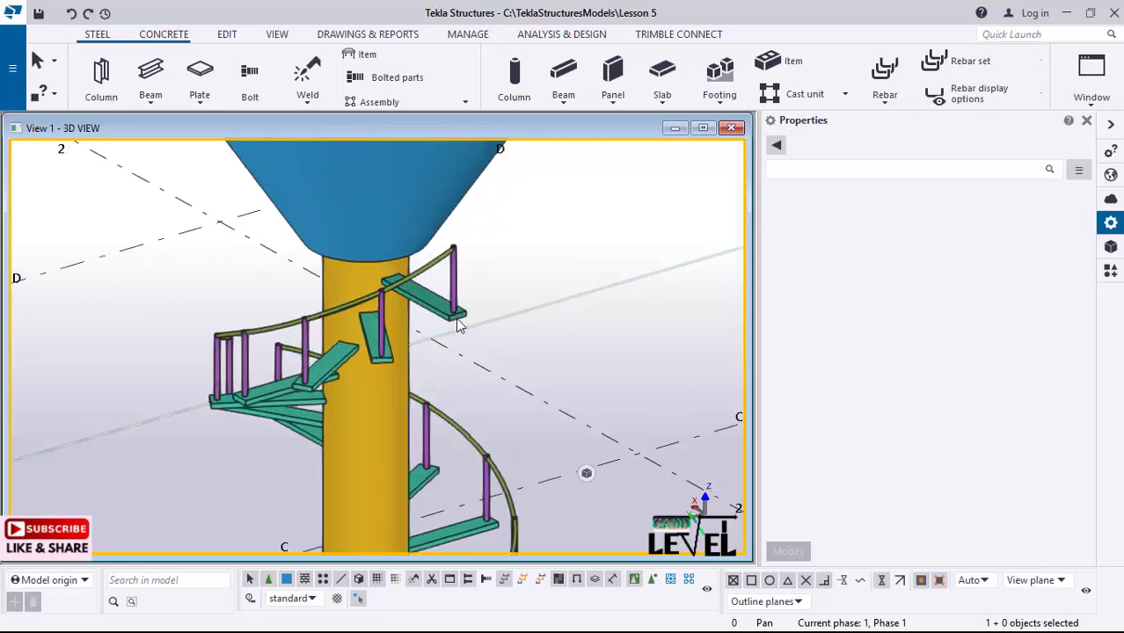
- Select the top tread plus its railing post and open Copy special > Linear
{"action": "left_click", "coordinate": [458, 322]}
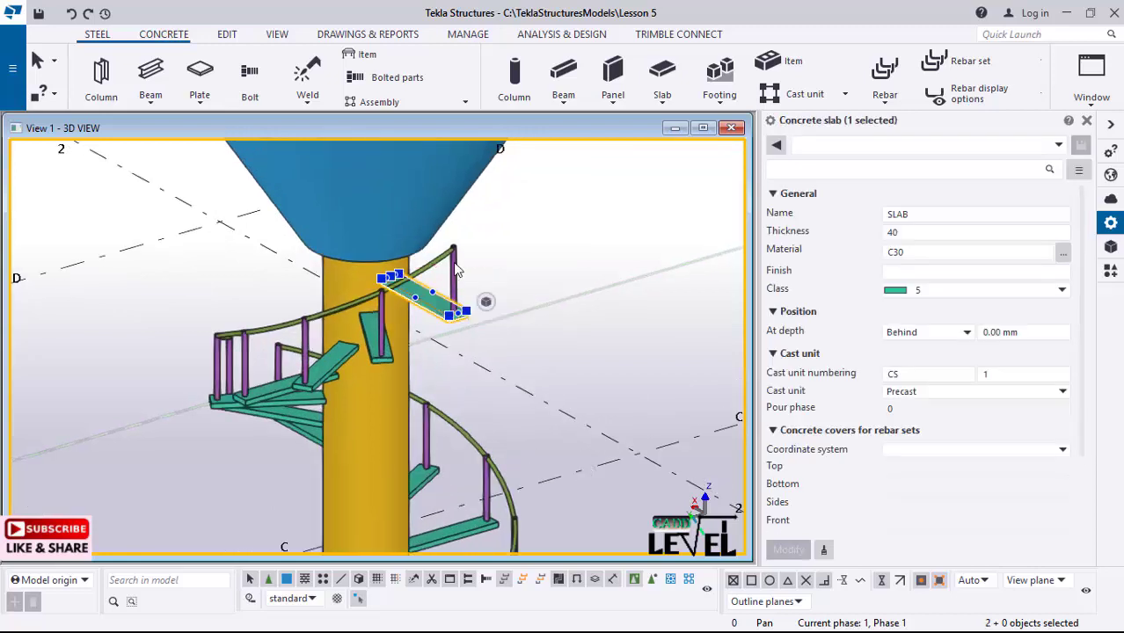
{"action": "left_click", "coordinate": [506, 368], "text": "shift"}
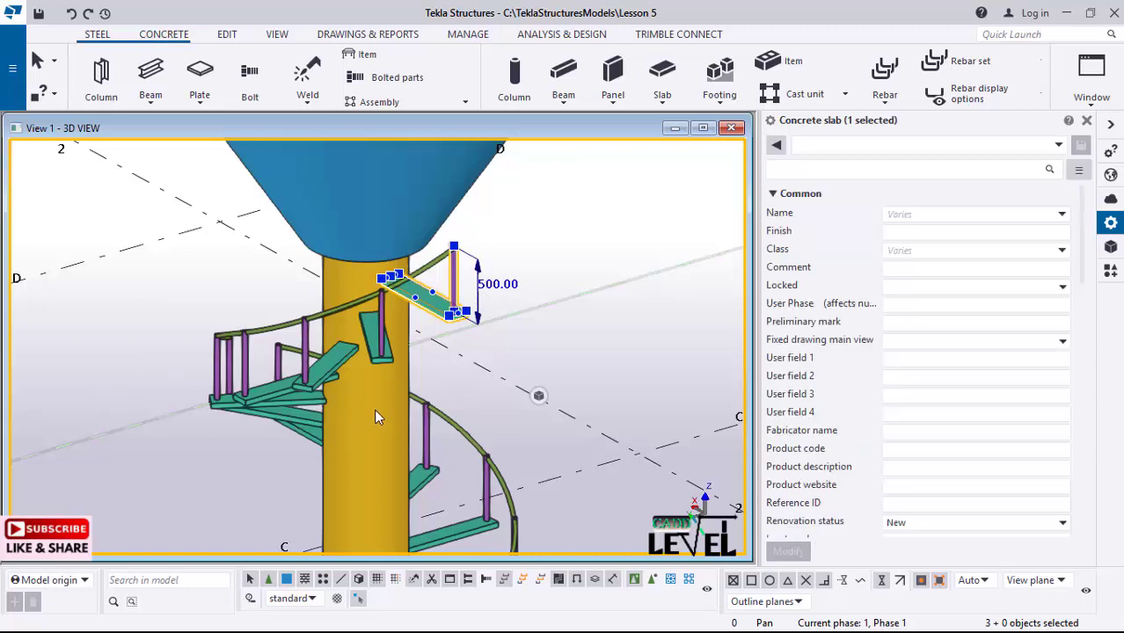
{"action": "scroll", "coordinate": [156, 389], "scroll_direction": "down", "scroll_amount": 5}
{"action": "scroll", "coordinate": [404, 380], "scroll_direction": "up", "scroll_amount": 5}
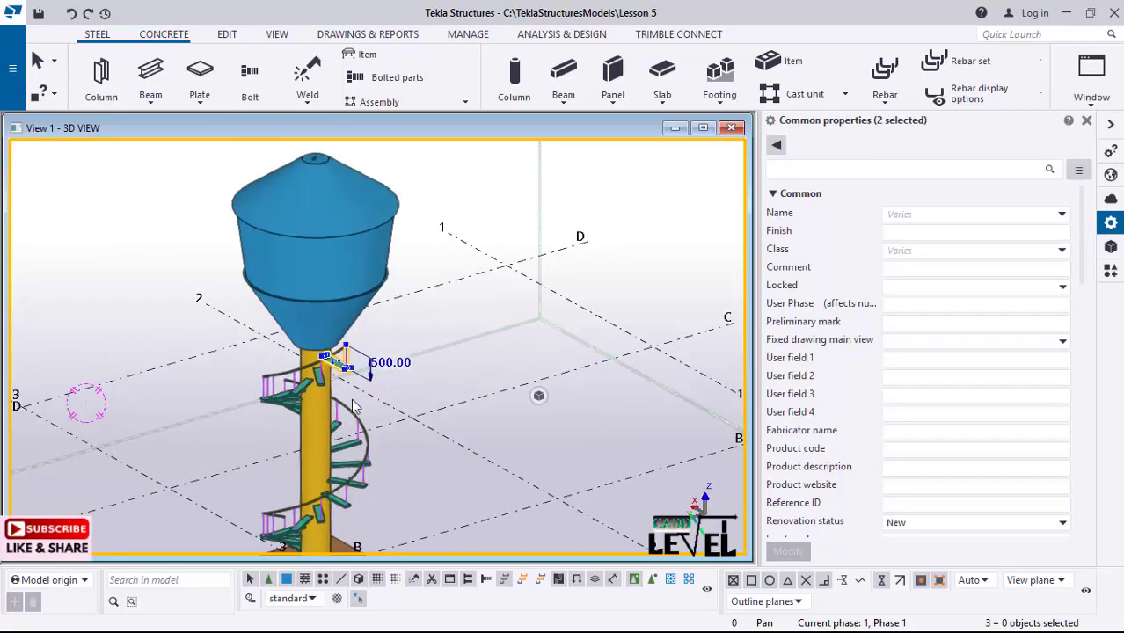
{"action": "right_click", "coordinate": [428, 282]}
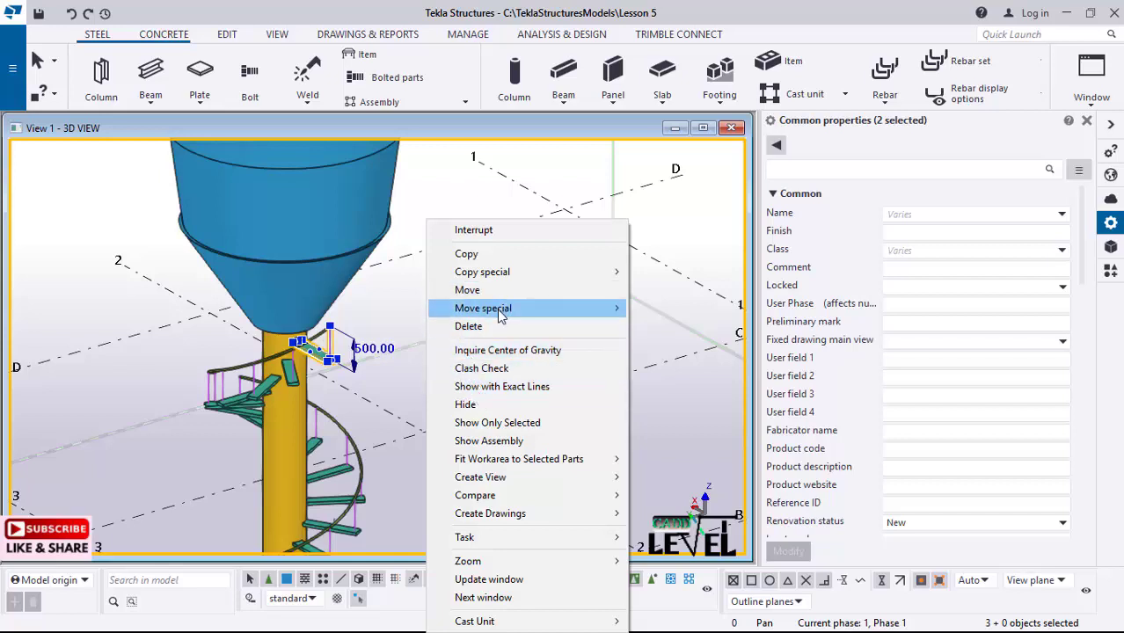
{"action": "mouse_move", "coordinate": [594, 274]}
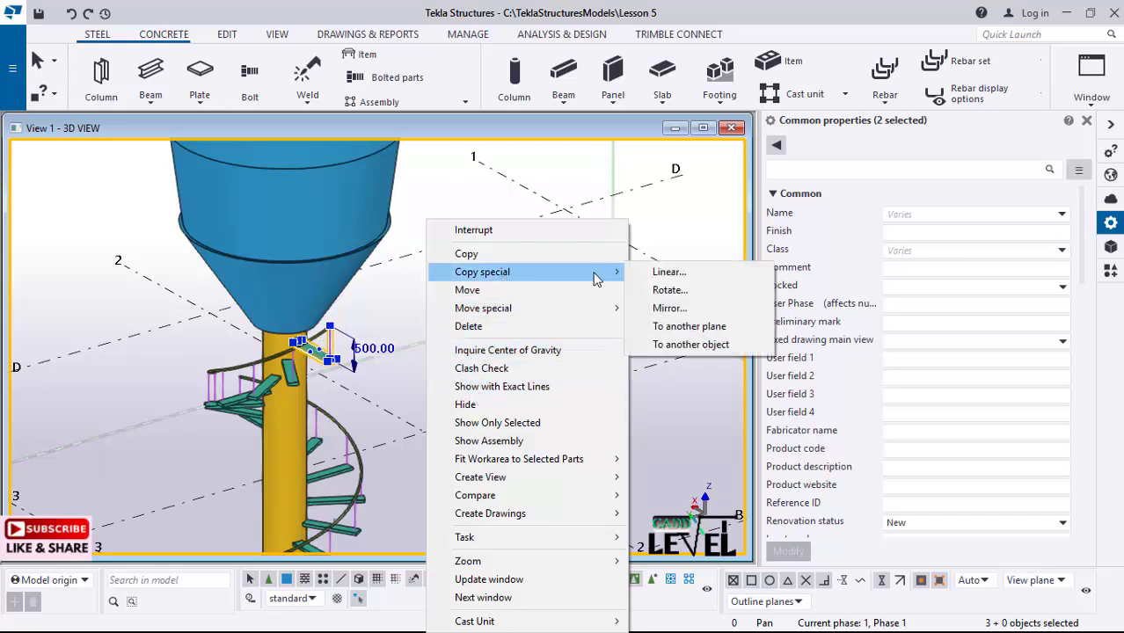
{"action": "left_click", "coordinate": [670, 274]}
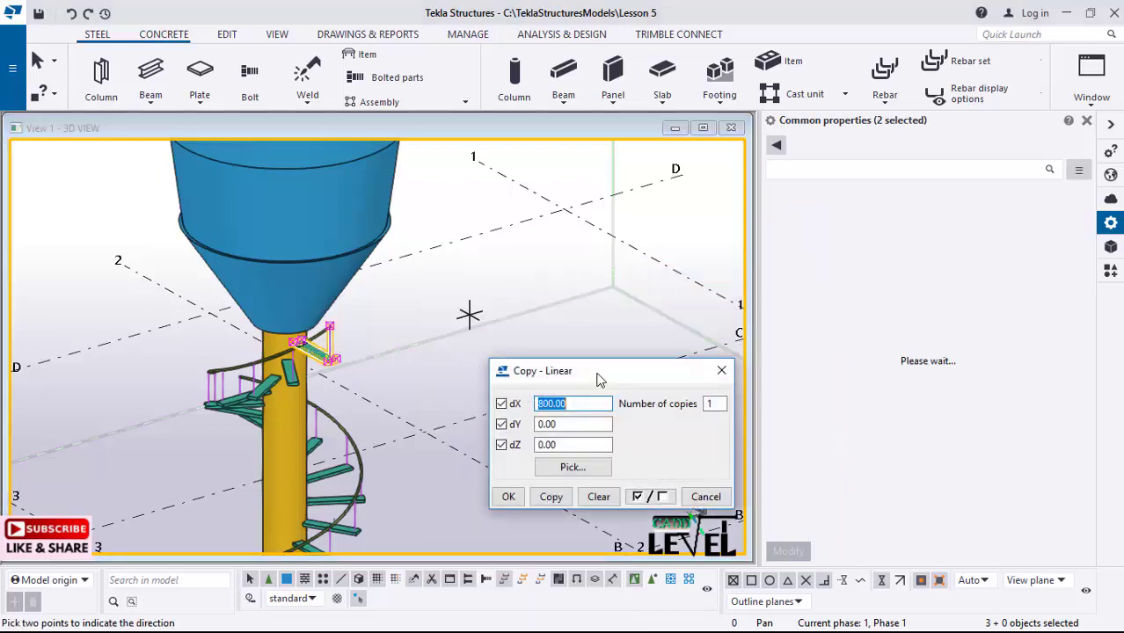
- Make a trial copy of the tread and post with dZ 250 and dX 250
{"action": "left_click_drag", "start_coordinate": [596, 379], "coordinate": [553, 211]}
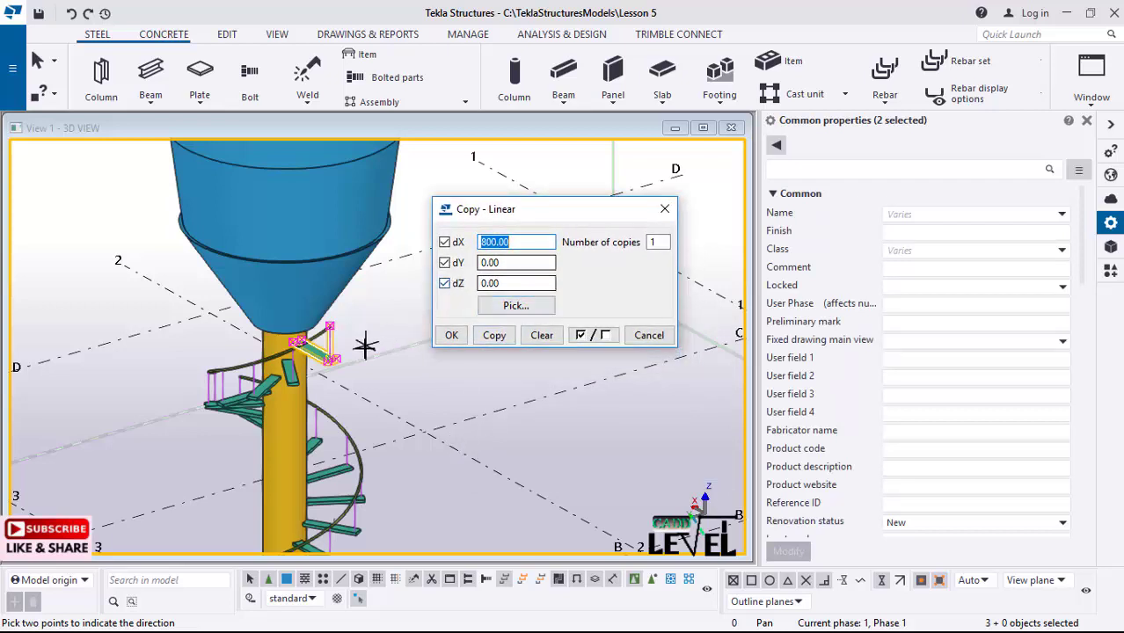
{"action": "left_click", "coordinate": [501, 285]}
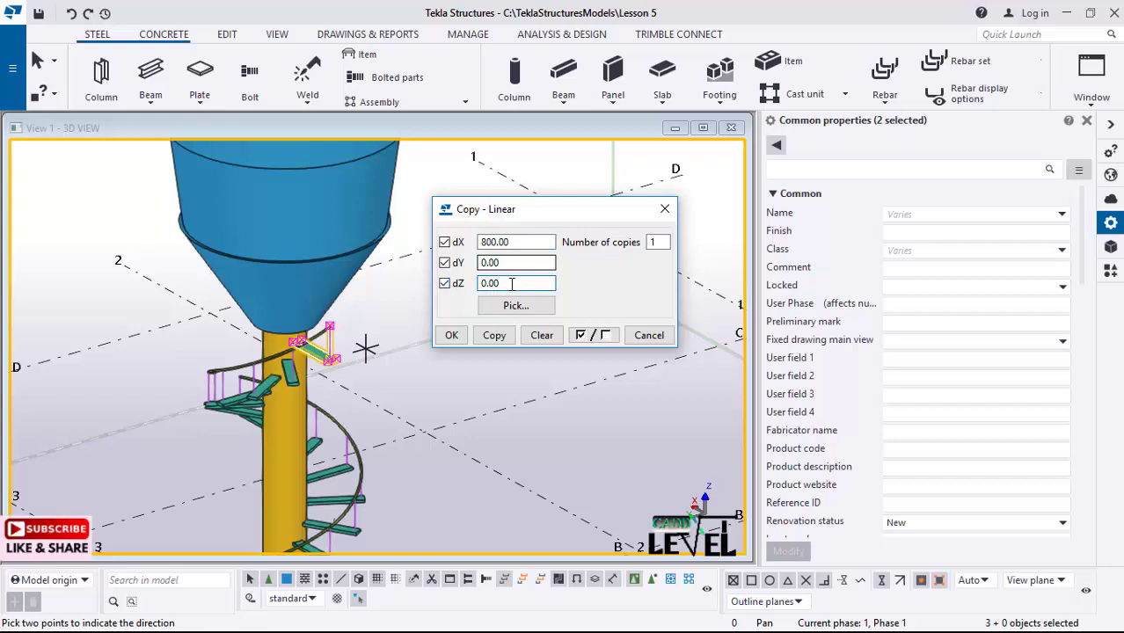
{"action": "left_click_drag", "start_coordinate": [511, 284], "coordinate": [461, 283]}
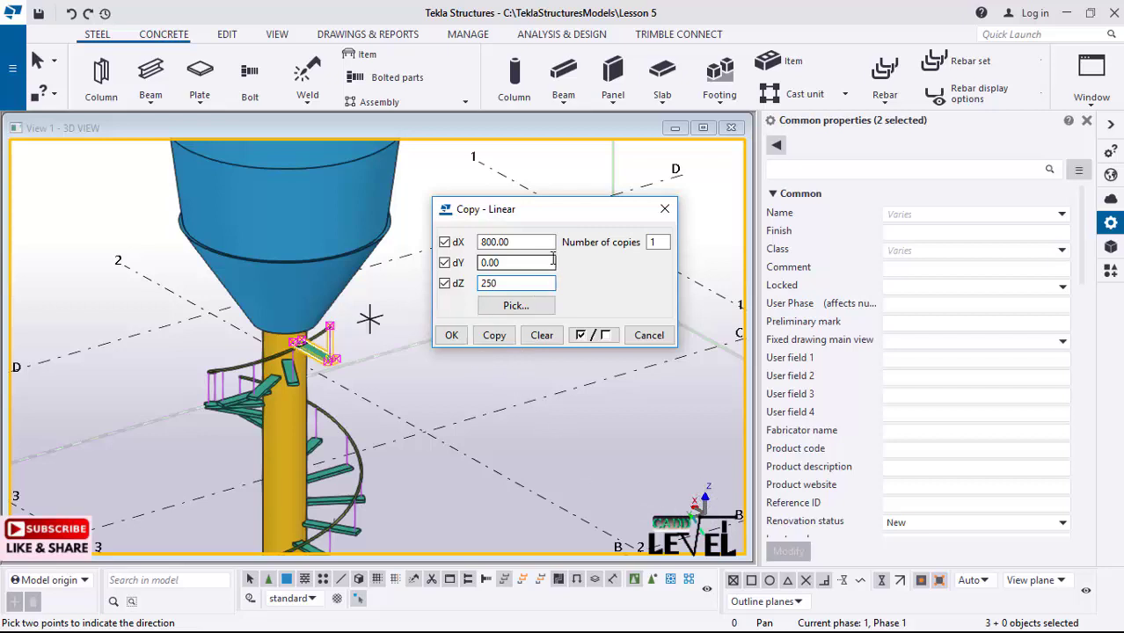
{"action": "key", "text": "shift+Tab"}
{"action": "key", "text": "shift+Tab"}
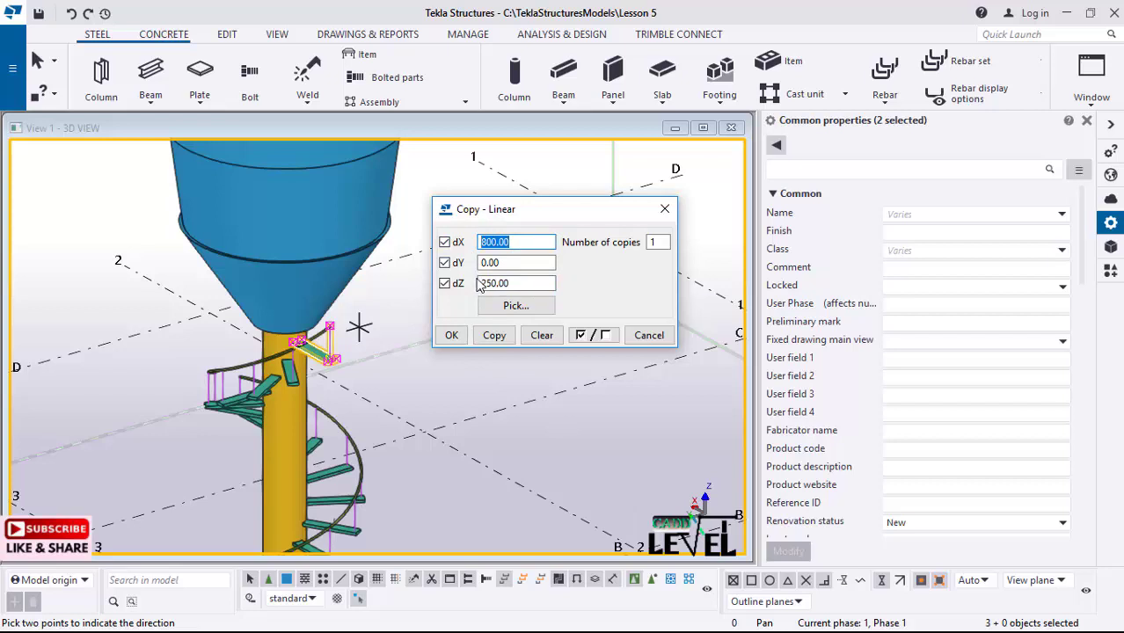
{"action": "type", "text": "250"}
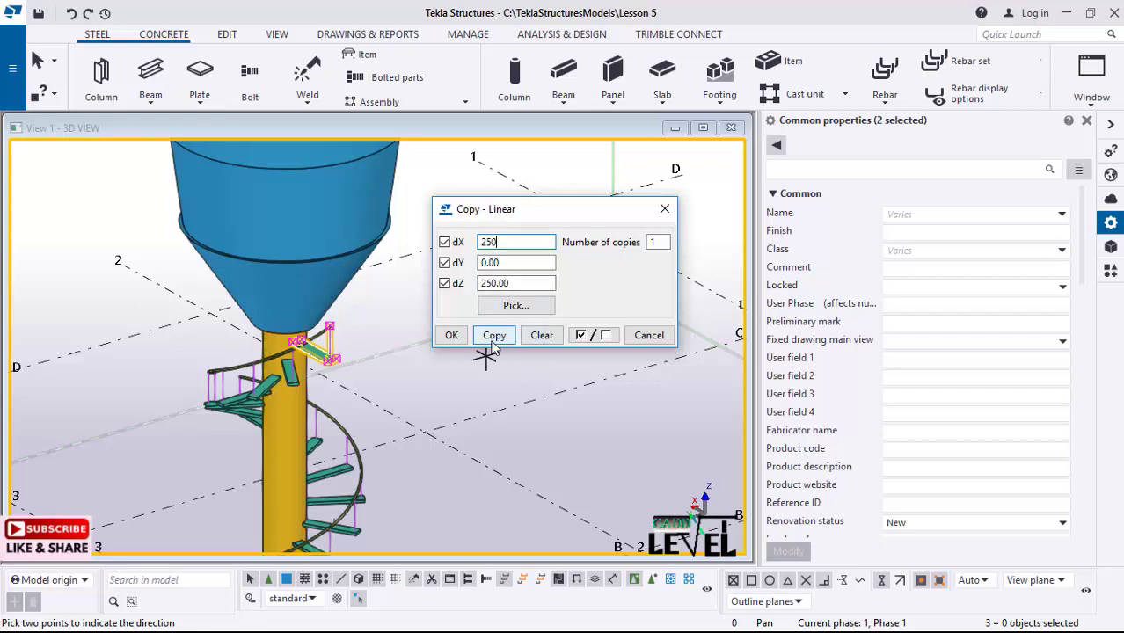
{"action": "left_click_drag", "start_coordinate": [576, 218], "coordinate": [611, 251]}
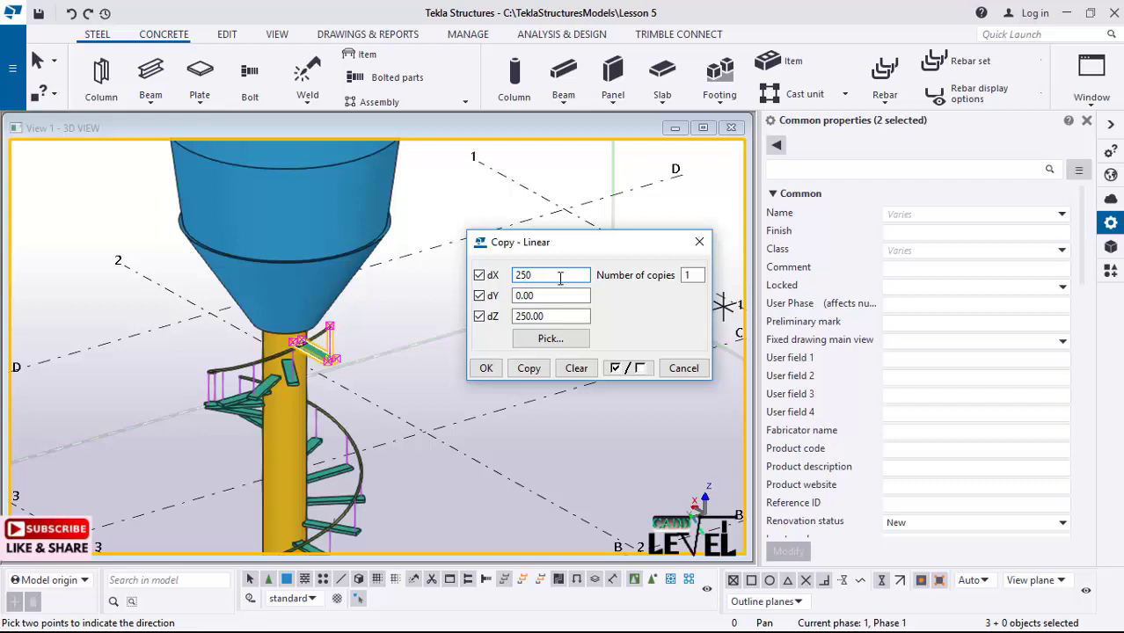
{"action": "left_click", "coordinate": [528, 367]}
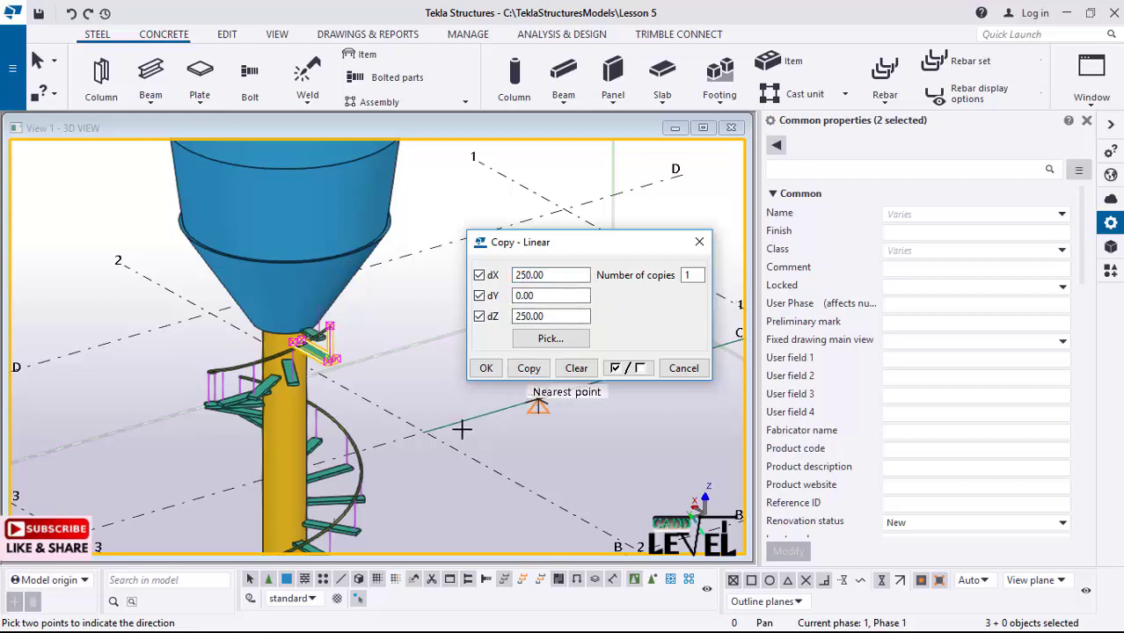
- Undo the dX 250 trial copy
{"action": "scroll", "coordinate": [337, 346], "scroll_direction": "up", "scroll_amount": 2}
{"action": "scroll", "coordinate": [343, 316], "scroll_direction": "up", "scroll_amount": 5}
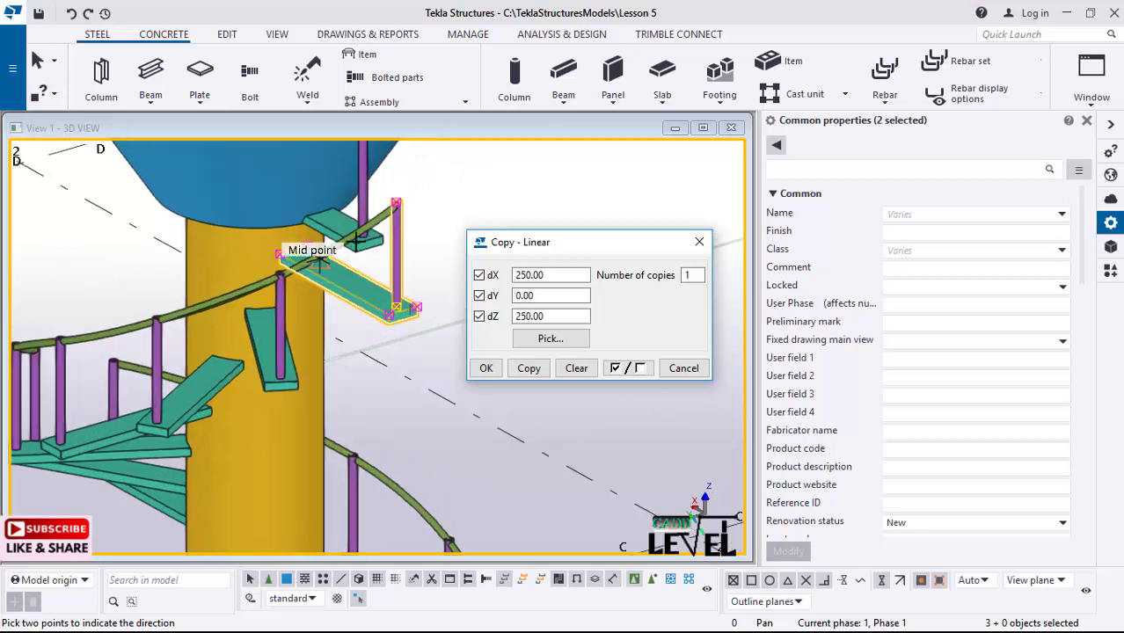
{"action": "scroll", "coordinate": [197, 291], "scroll_direction": "down", "scroll_amount": 3}
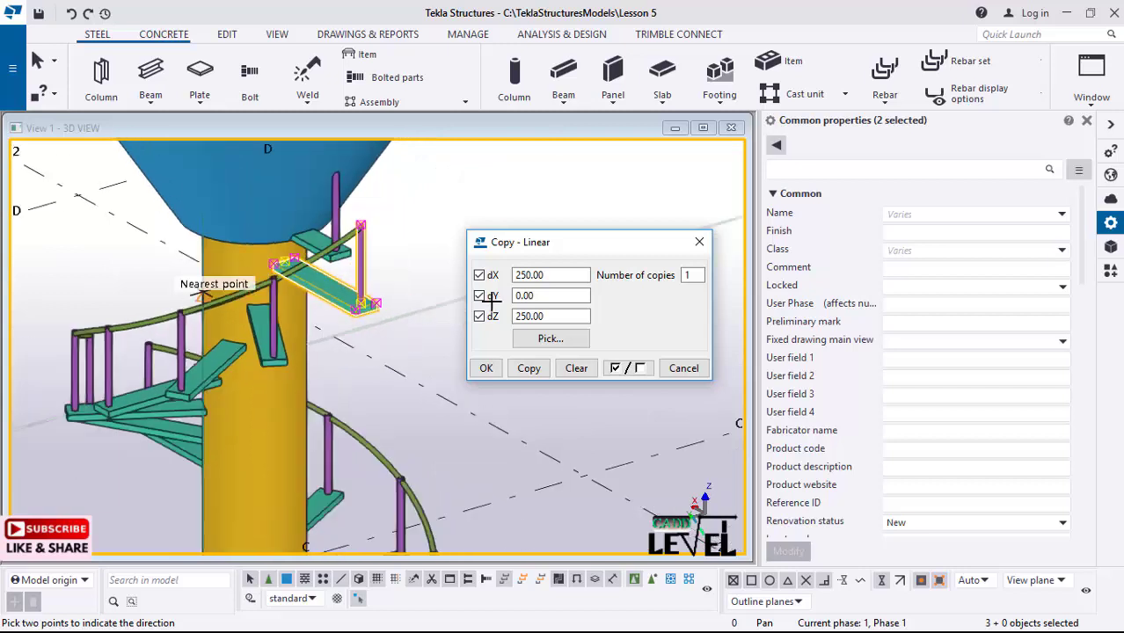
{"action": "left_click", "coordinate": [580, 318]}
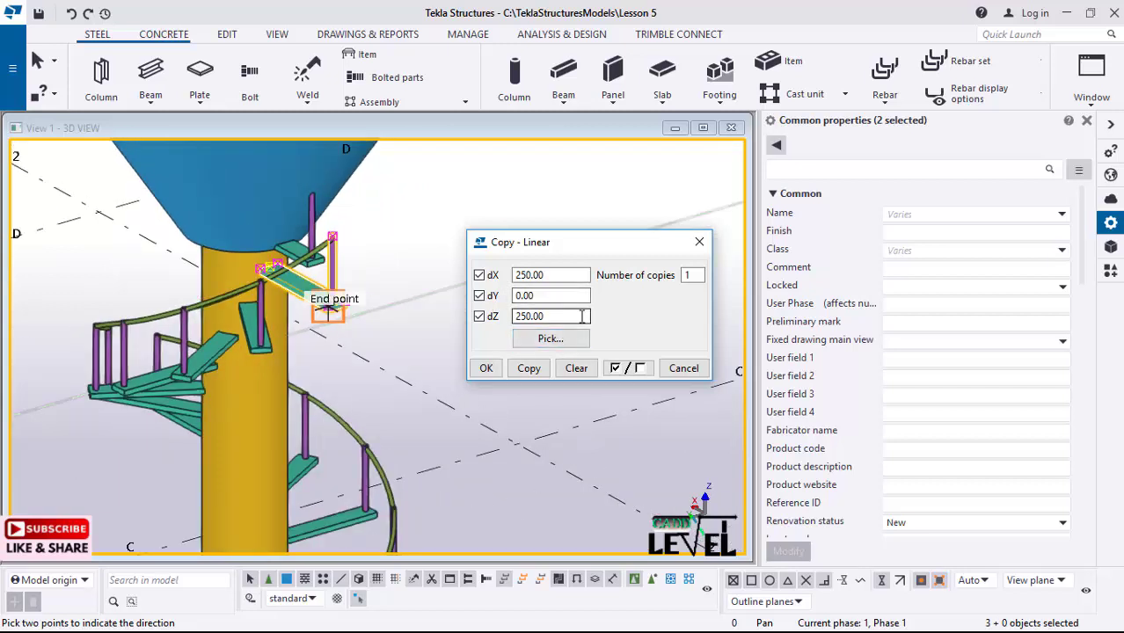
{"action": "left_click", "coordinate": [553, 339]}
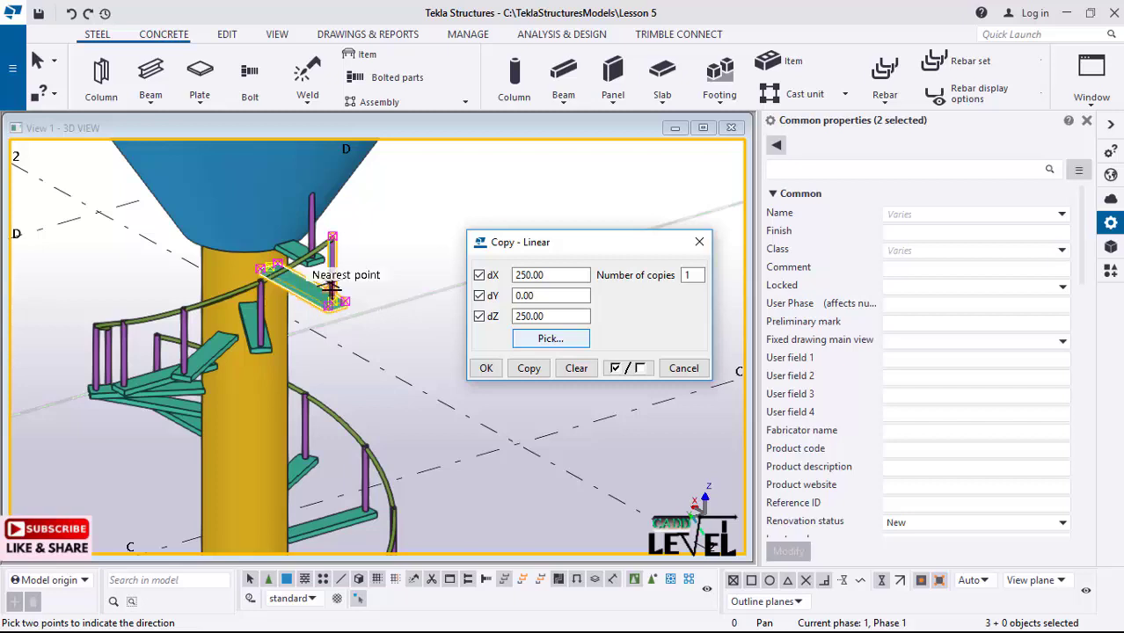
{"action": "left_click", "coordinate": [419, 328]}
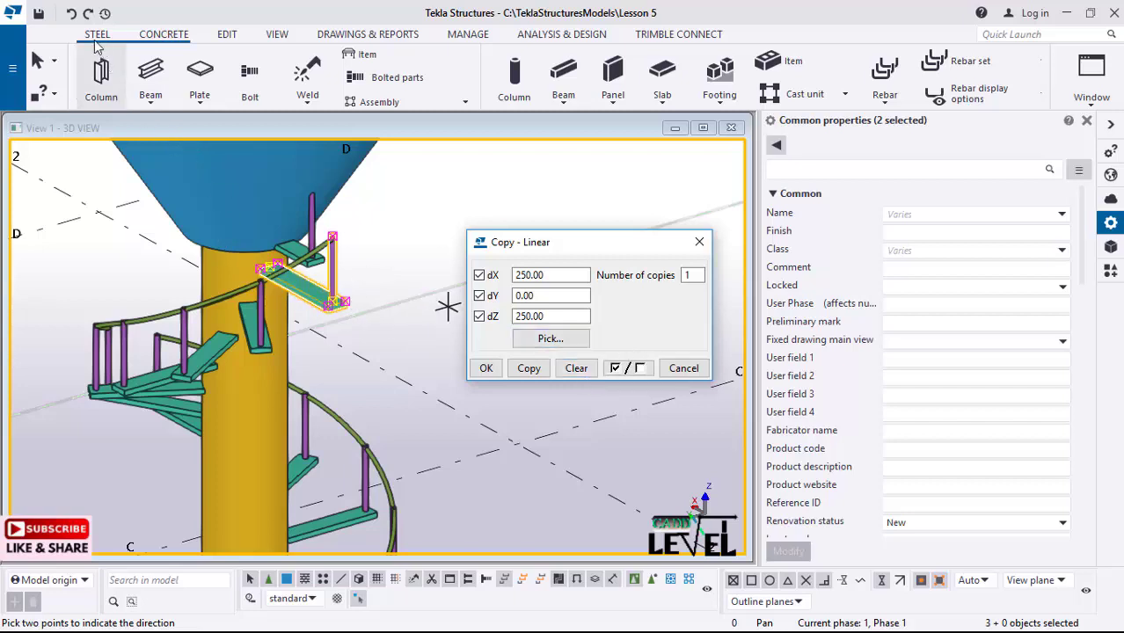
{"action": "left_click", "coordinate": [72, 15]}
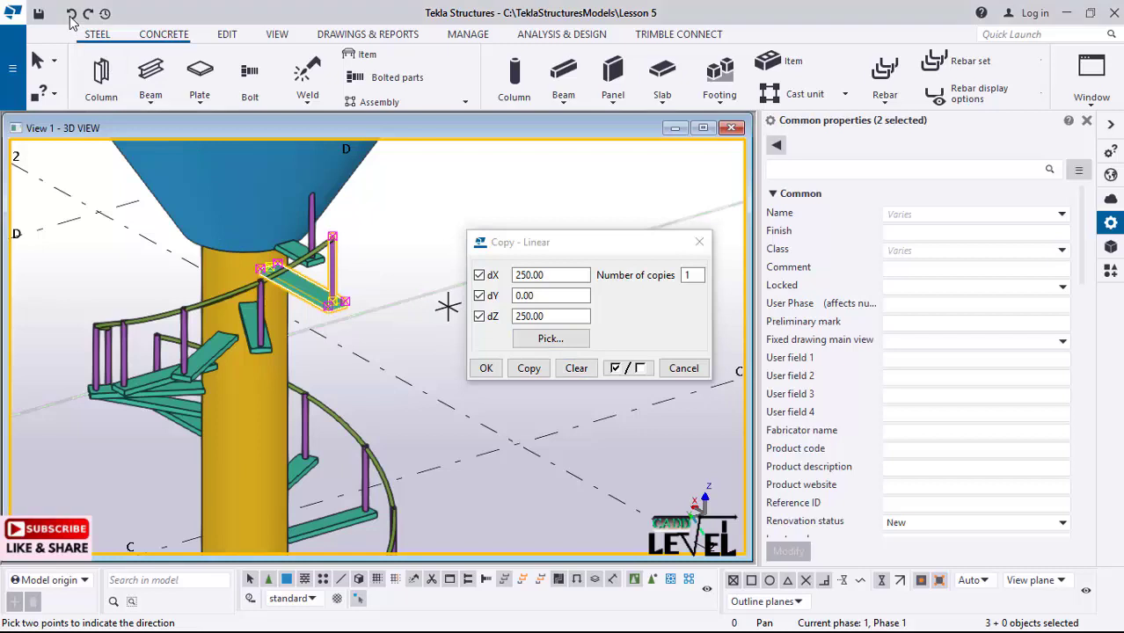
{"action": "left_click", "coordinate": [72, 15]}
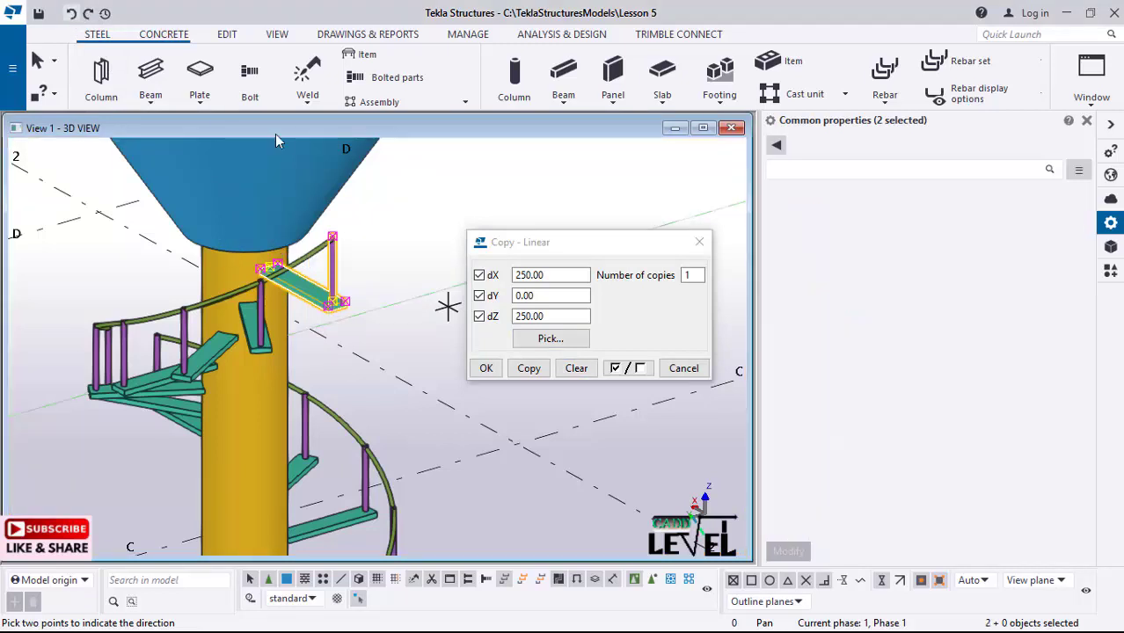
- Try a copy with dX 500, then undo it
{"action": "left_click", "coordinate": [548, 276]}
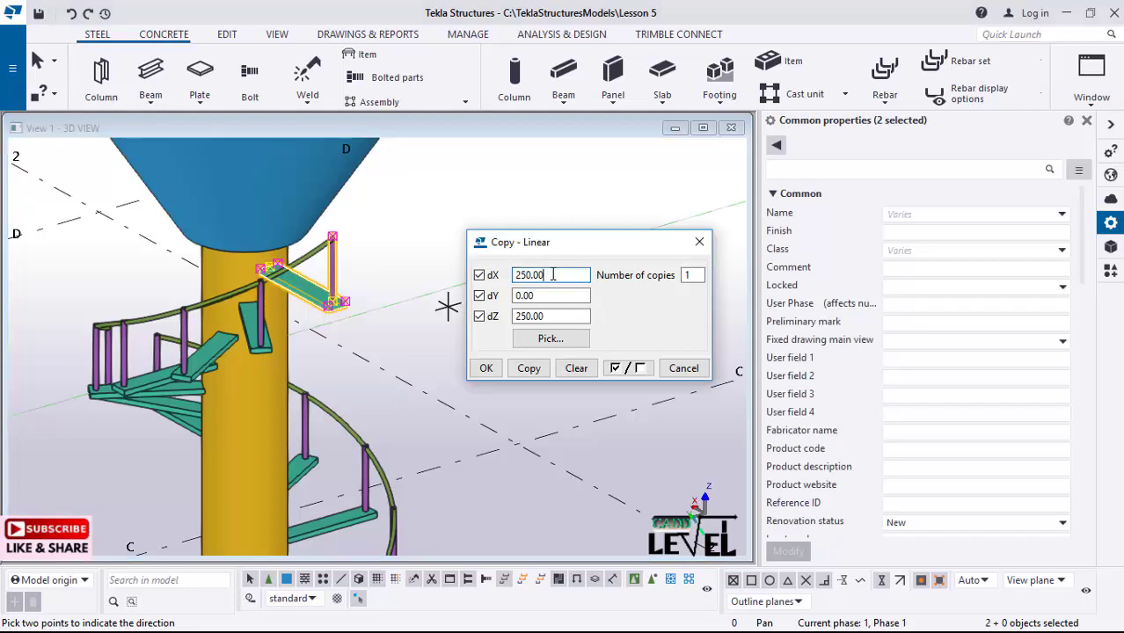
{"action": "left_click_drag", "start_coordinate": [540, 278], "coordinate": [514, 277]}
{"action": "type", "text": "500"}
{"action": "left_click", "coordinate": [530, 368]}
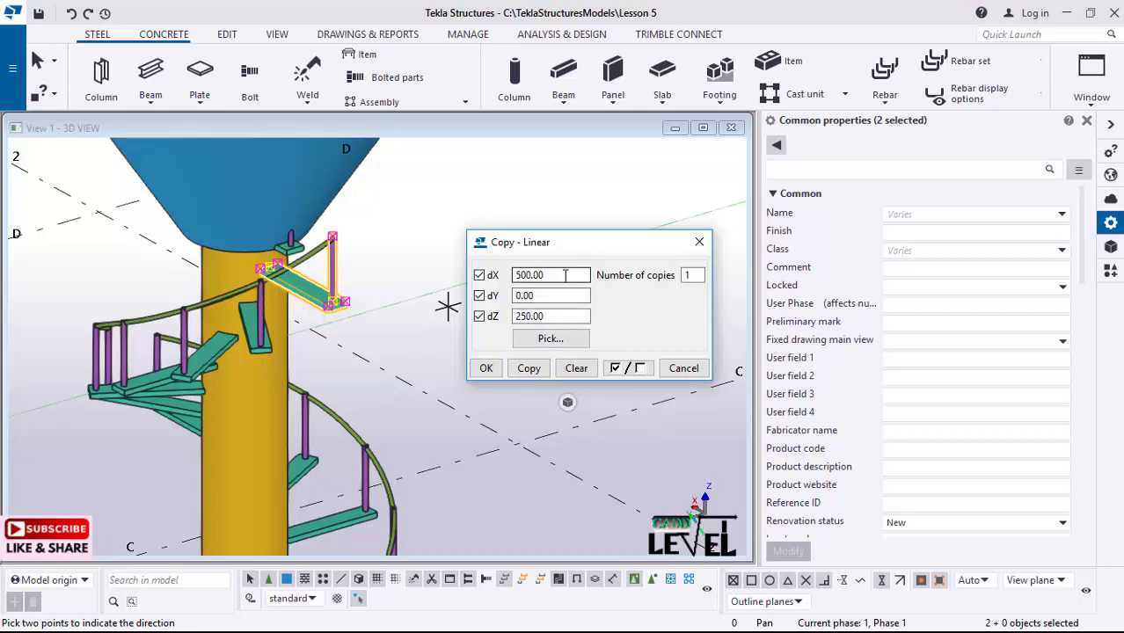
{"action": "double_click", "coordinate": [565, 275]}
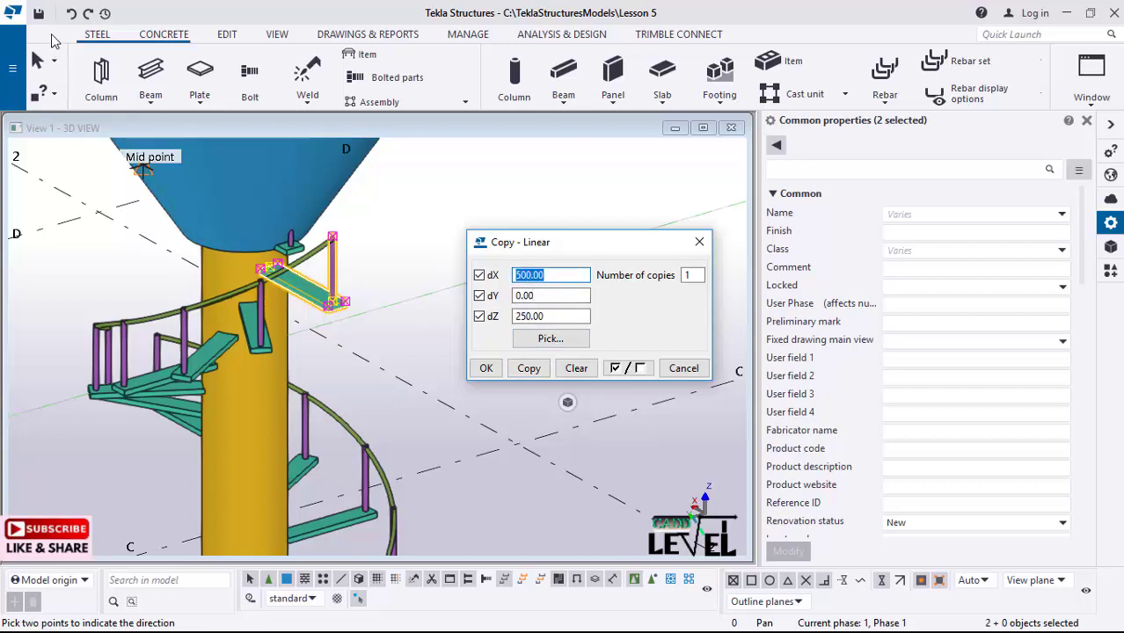
{"action": "left_click", "coordinate": [74, 16]}
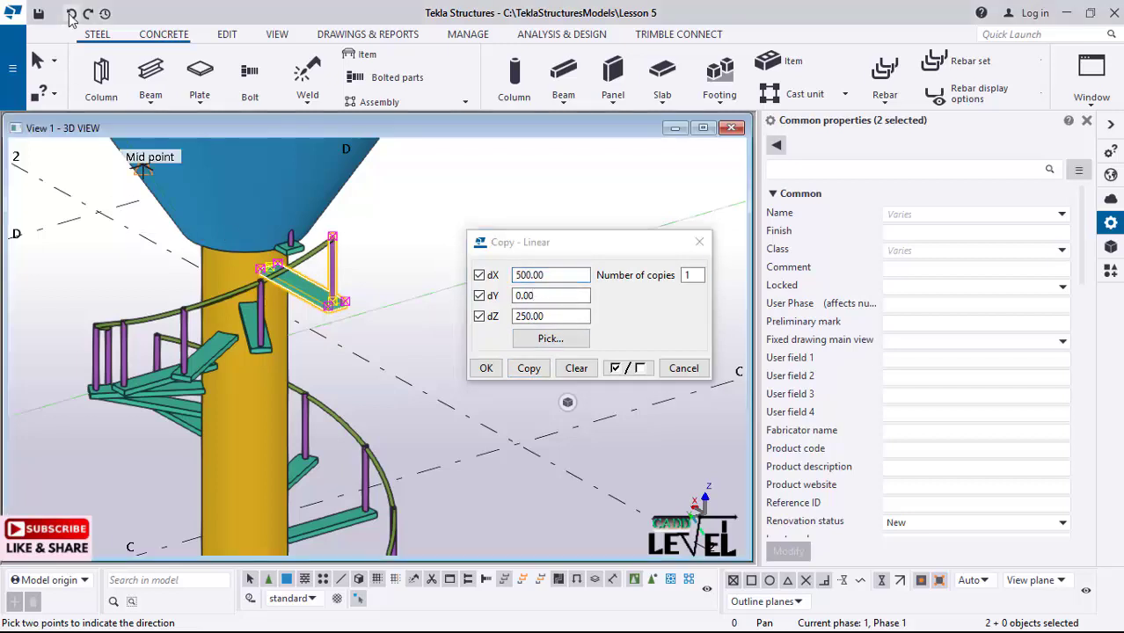
- Copy the tread and post straight up with dX 0 and dZ 250
{"action": "left_click", "coordinate": [565, 276]}
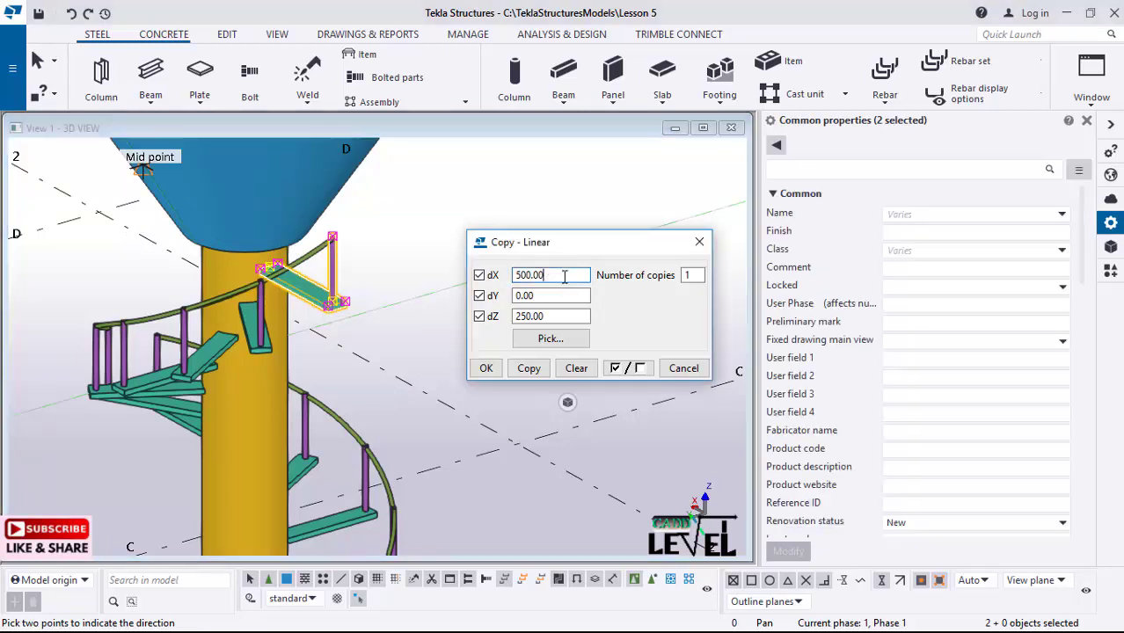
{"action": "left_click_drag", "start_coordinate": [564, 275], "coordinate": [508, 276]}
{"action": "type", "text": "0"}
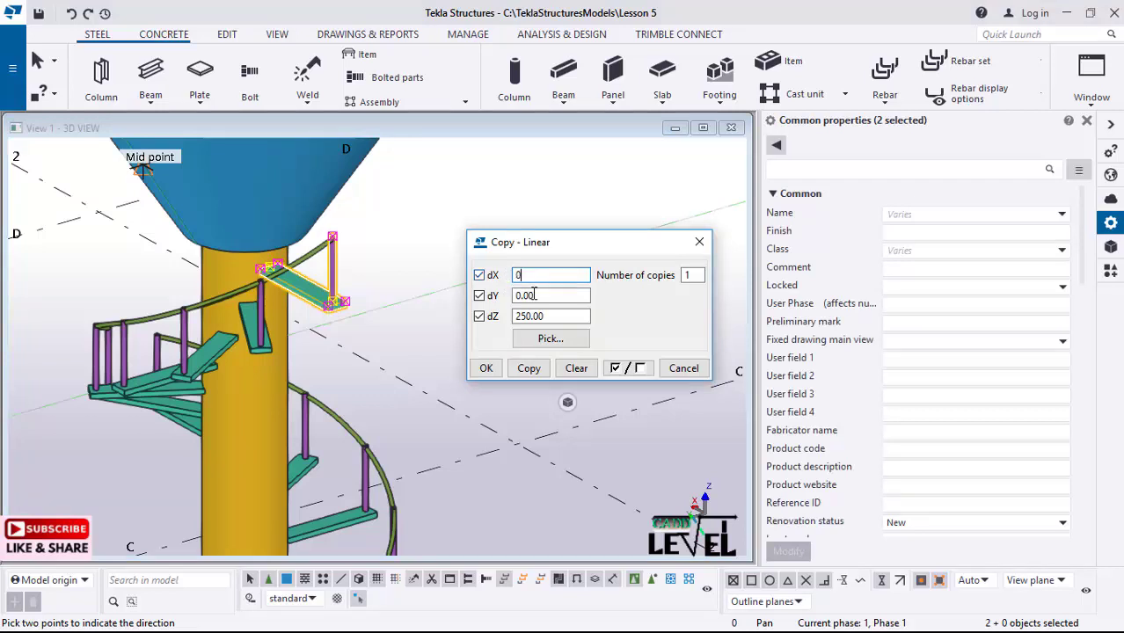
{"action": "left_click", "coordinate": [528, 368]}
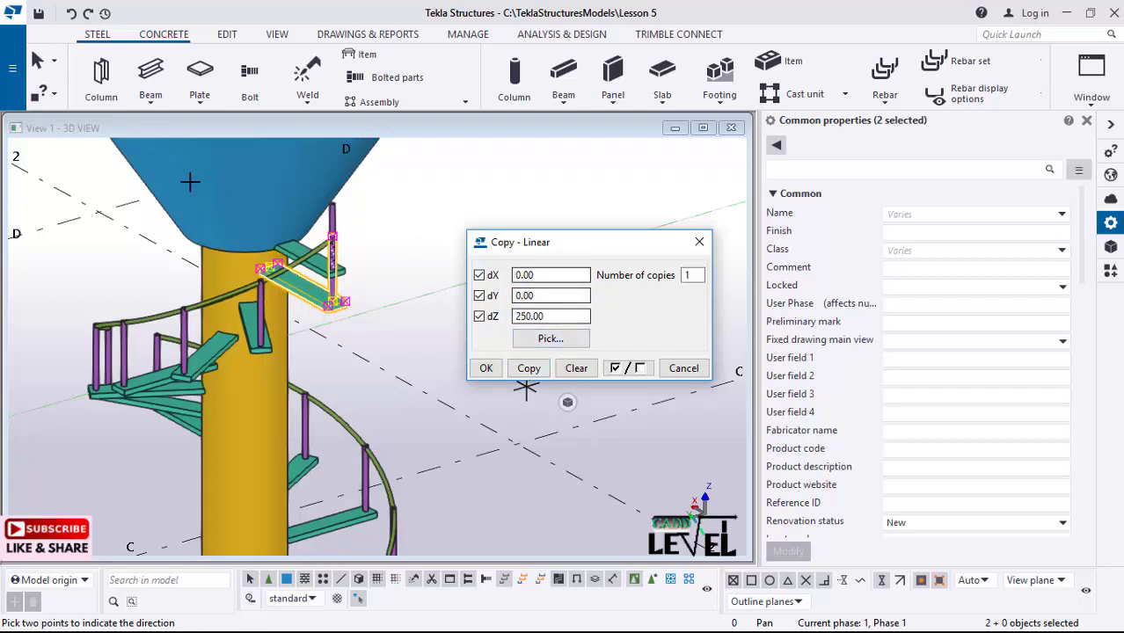
- Undo the last trial copy and copy the tread and post at dZ 300, dX -100
{"action": "left_click", "coordinate": [72, 14]}
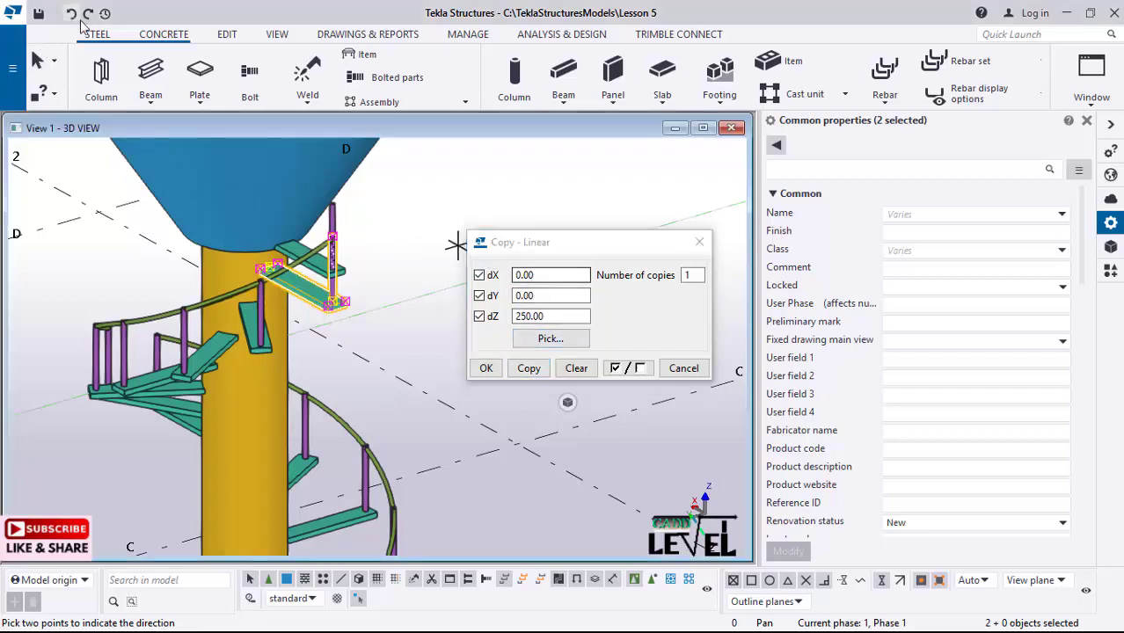
{"action": "left_click", "coordinate": [554, 316]}
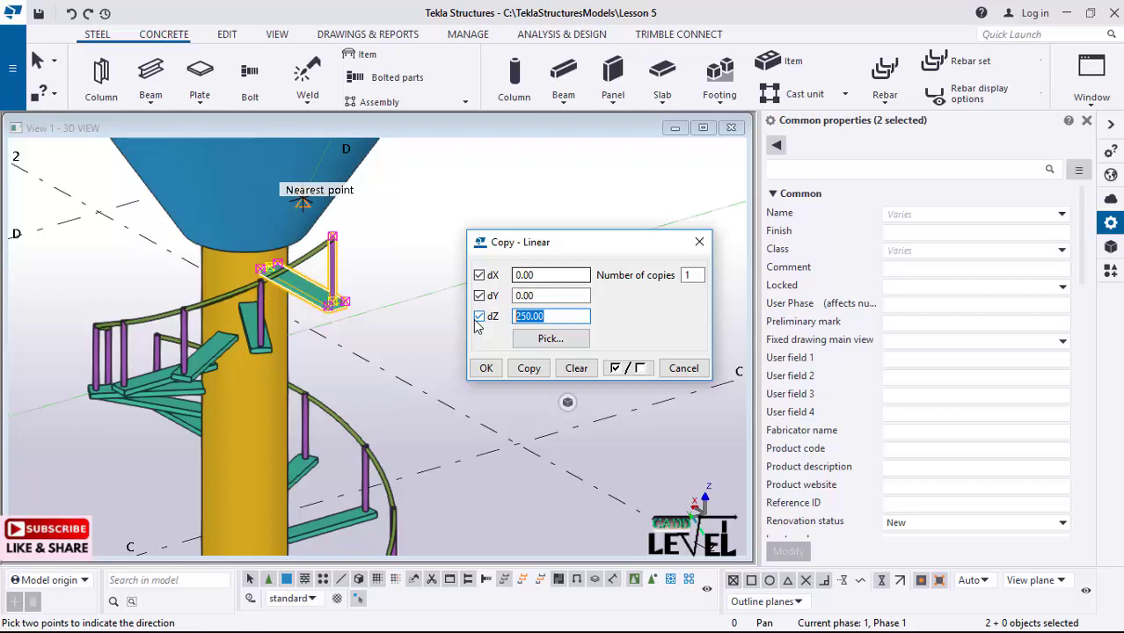
{"action": "type", "text": "3"}
{"action": "left_click", "coordinate": [550, 276]}
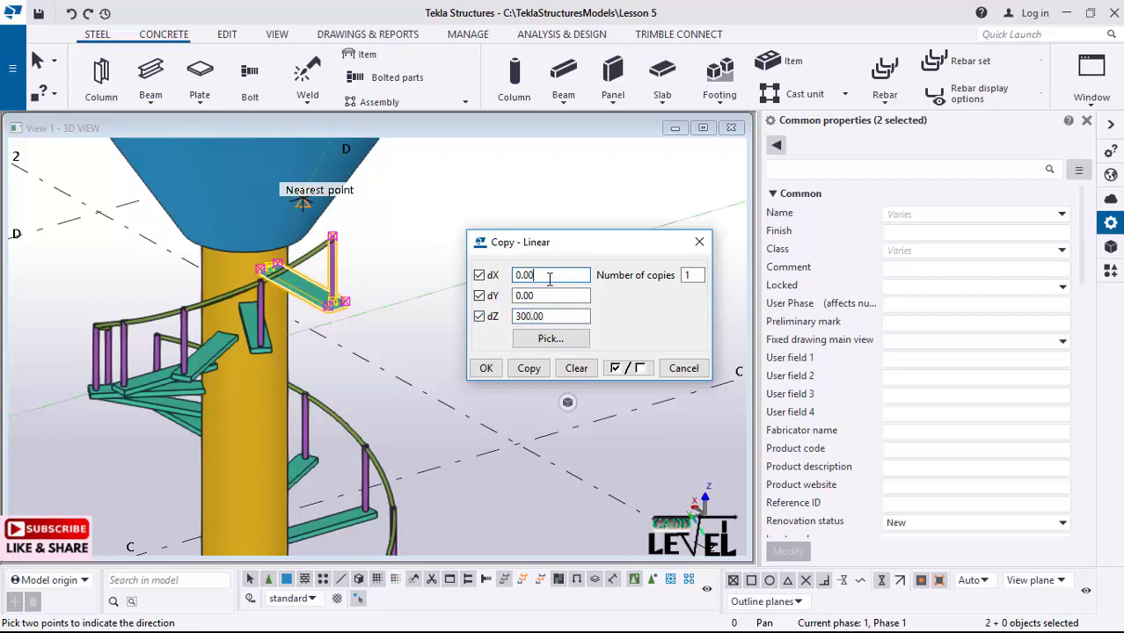
{"action": "left_click_drag", "start_coordinate": [550, 278], "coordinate": [503, 283]}
{"action": "type", "text": "-100"}
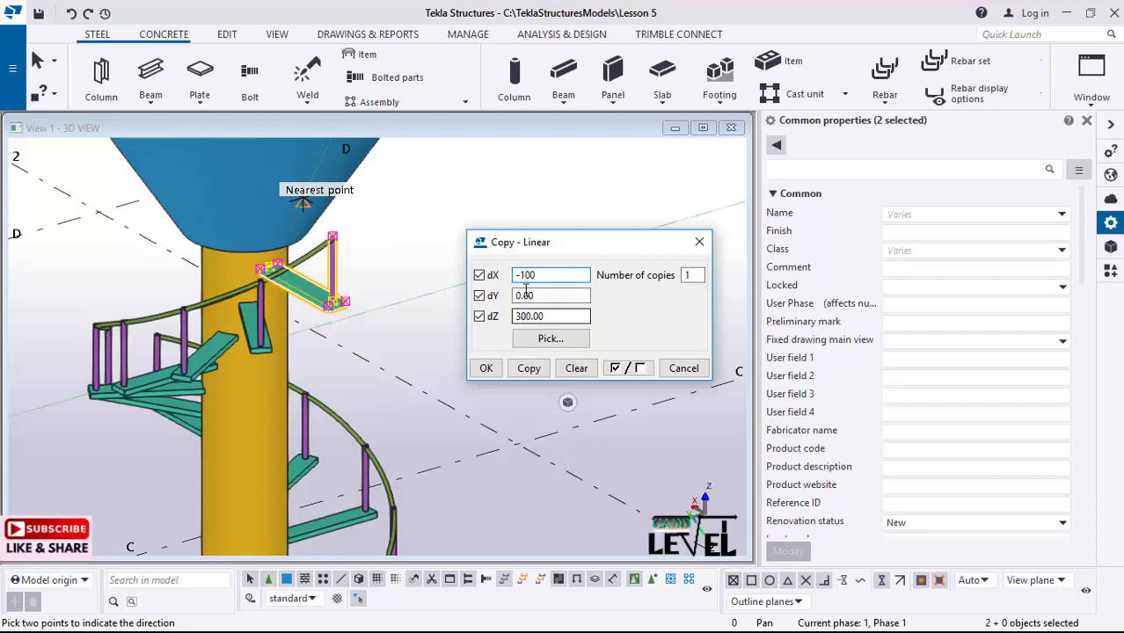
{"action": "left_click", "coordinate": [531, 369]}
{"action": "left_click", "coordinate": [532, 369]}
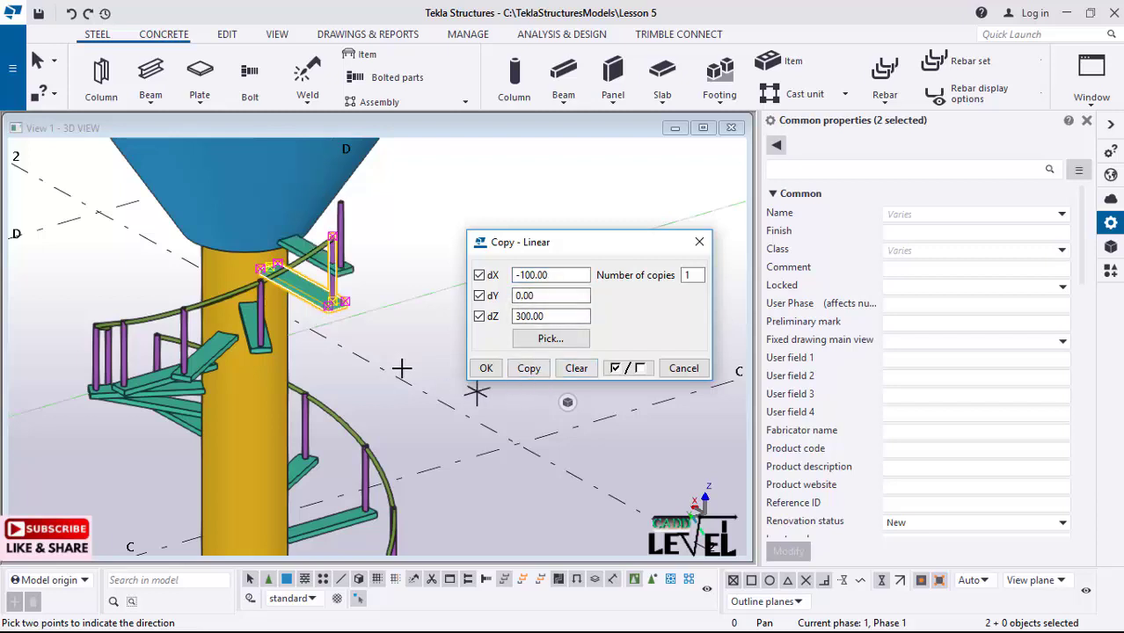
- Place another tread-and-post copy at dX -250 and dZ 600
{"action": "middle_click_drag", "start_coordinate": [264, 370], "coordinate": [269, 375], "text": "ctrl"}
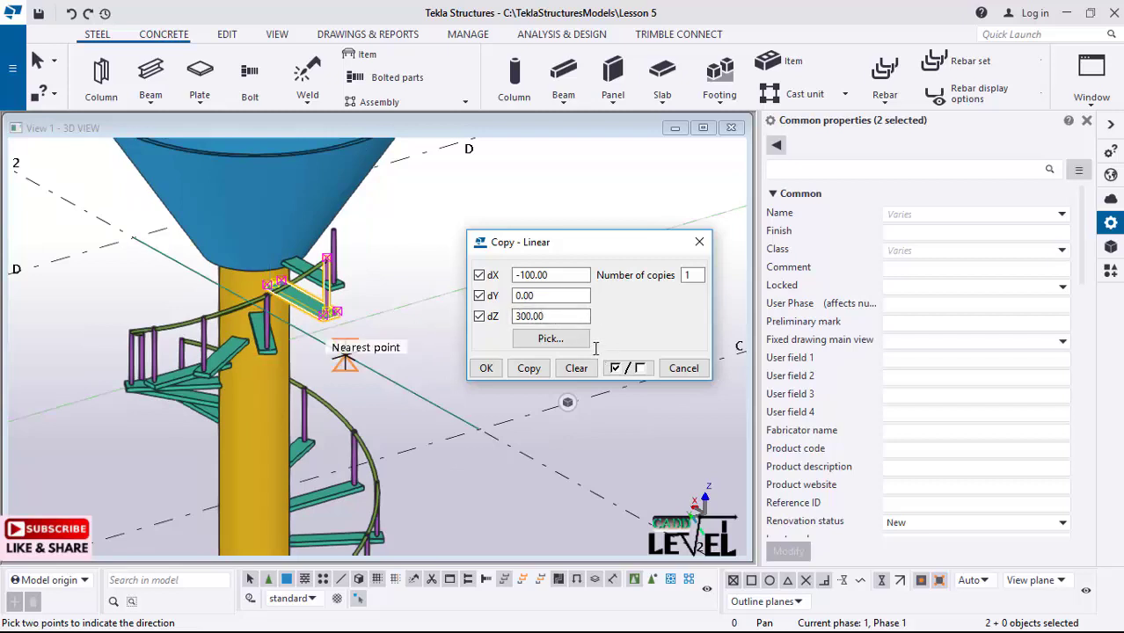
{"action": "double_click", "coordinate": [531, 317]}
{"action": "type", "text": "600"}
{"action": "left_click_drag", "start_coordinate": [523, 276], "coordinate": [553, 278]}
{"action": "type", "text": "250"}
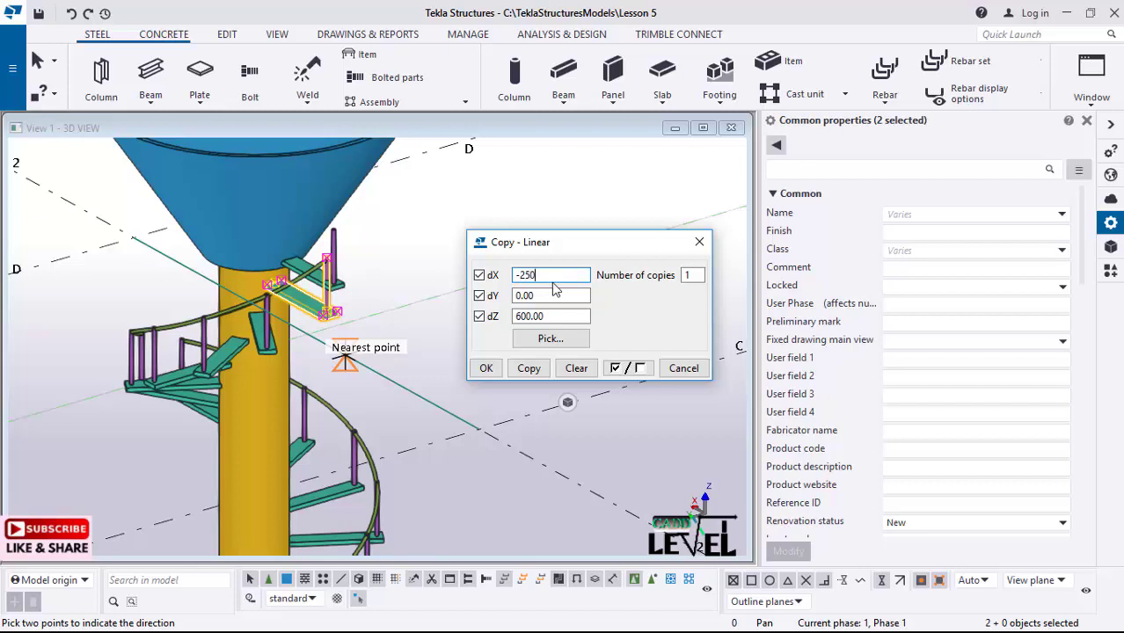
{"action": "left_click", "coordinate": [533, 372]}
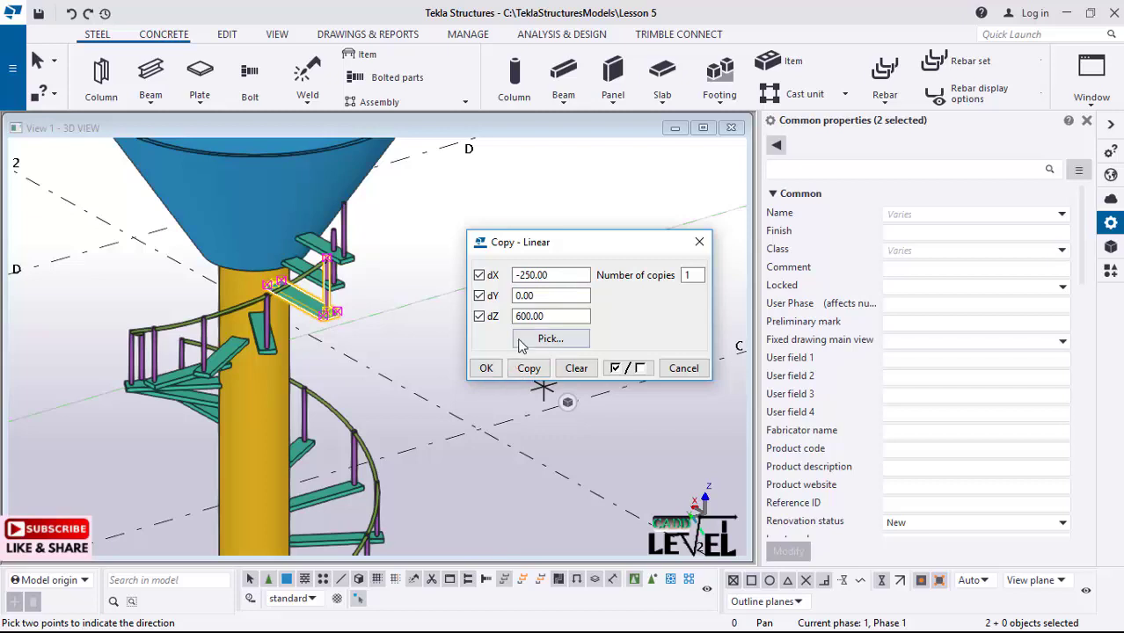
- Copy the tread and post at dX -500, dZ 900
{"action": "left_click_drag", "start_coordinate": [550, 316], "coordinate": [496, 316]}
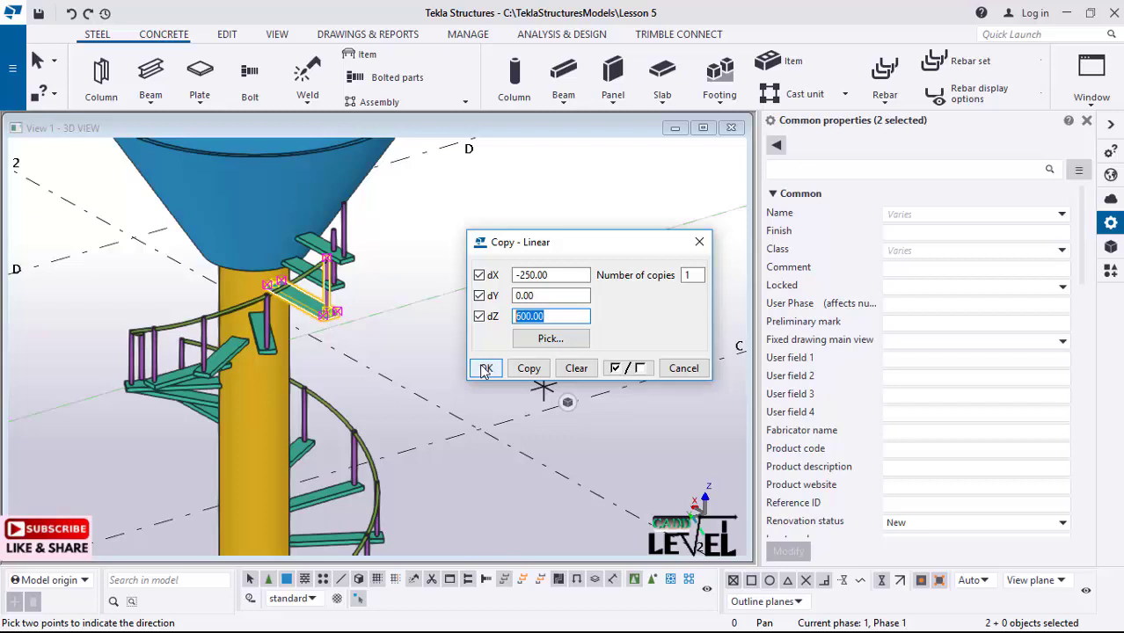
{"action": "type", "text": "900"}
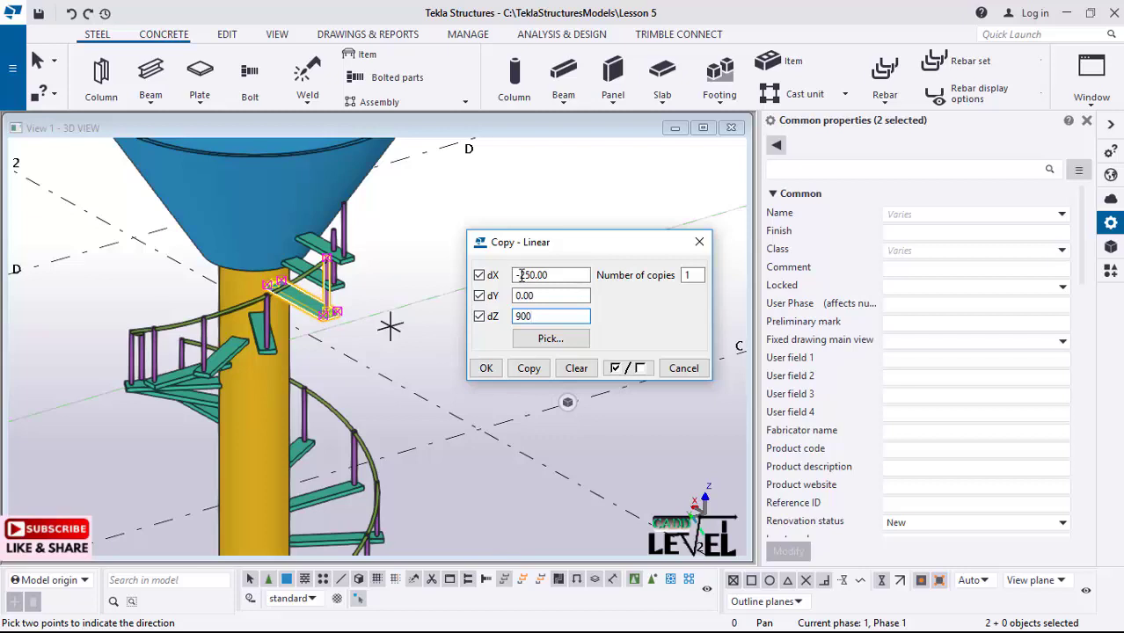
{"action": "double_click", "coordinate": [521, 275]}
{"action": "left_click", "coordinate": [555, 276]}
{"action": "double_click", "coordinate": [527, 275]}
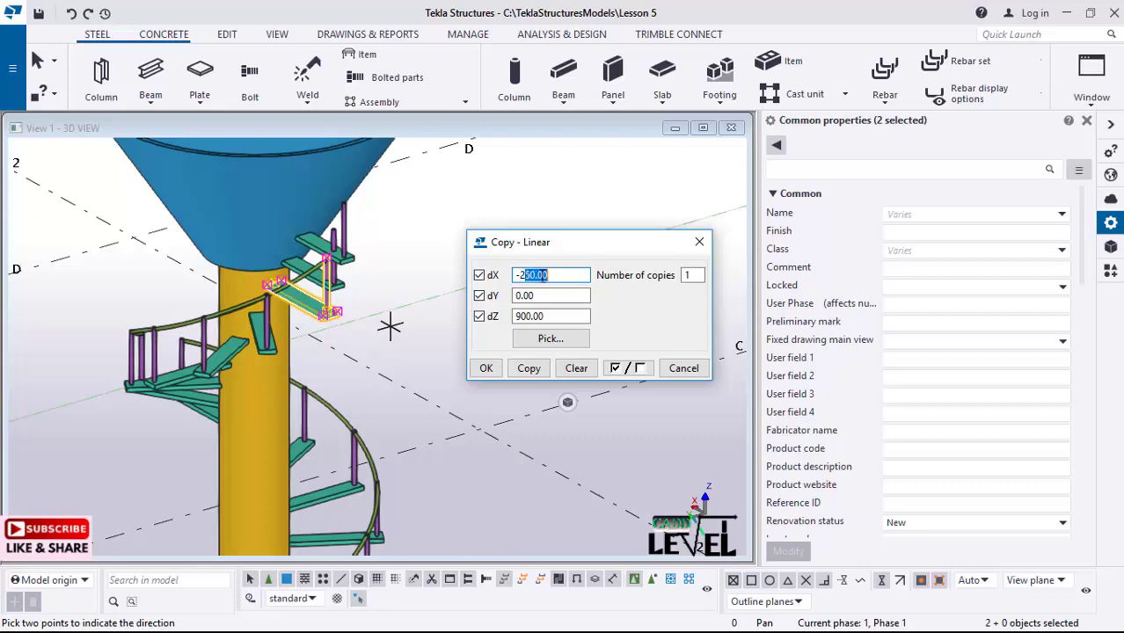
{"action": "left_click_drag", "start_coordinate": [521, 275], "coordinate": [551, 276]}
{"action": "type", "text": "500"}
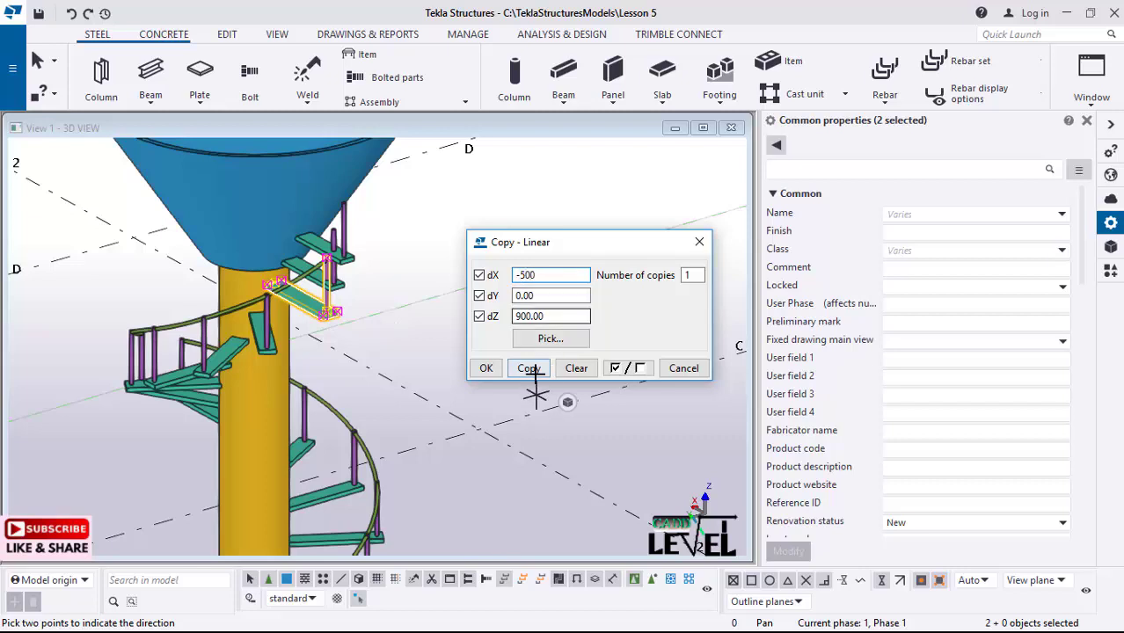
{"action": "left_click", "coordinate": [531, 368]}
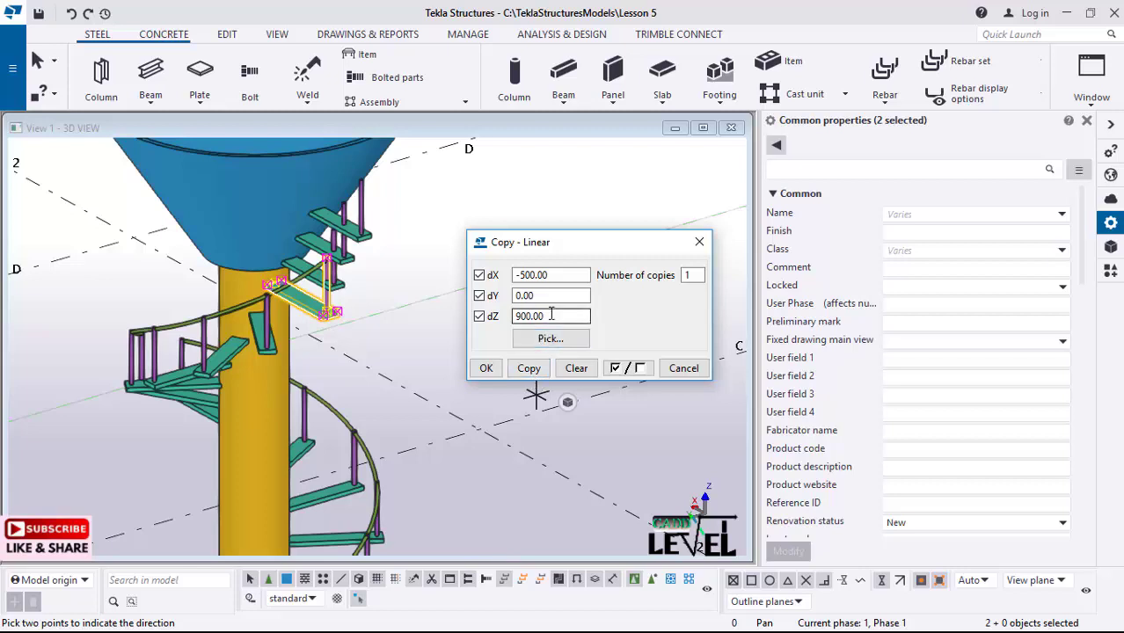
- Add another tread-and-post copy at dX -750, dZ 1200
{"action": "left_click_drag", "start_coordinate": [563, 317], "coordinate": [512, 317]}
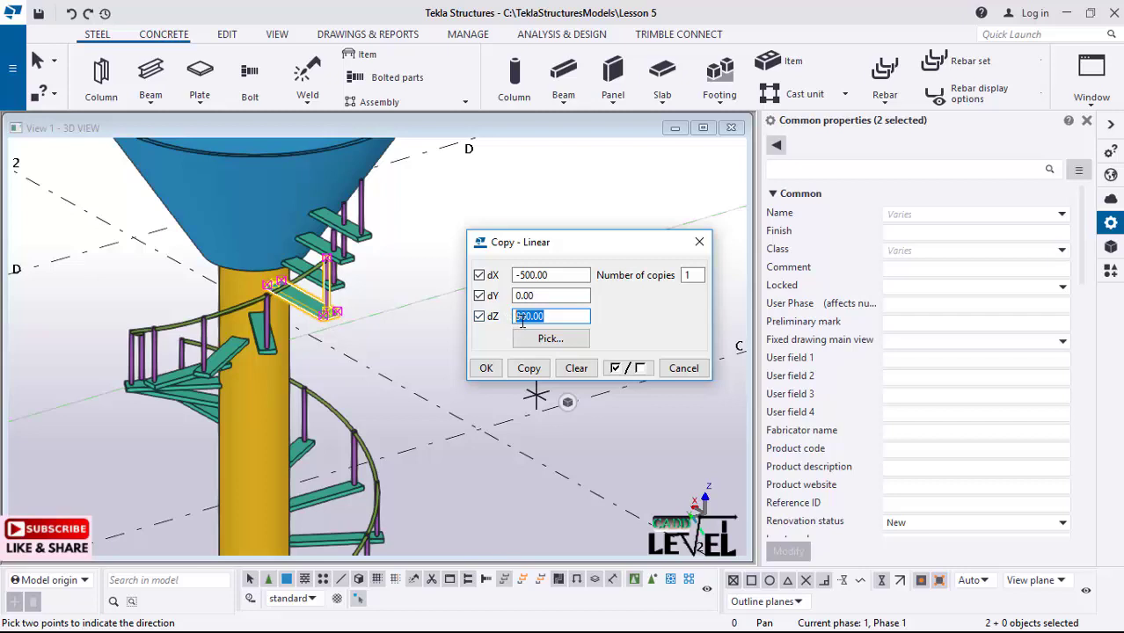
{"action": "type", "text": "1200"}
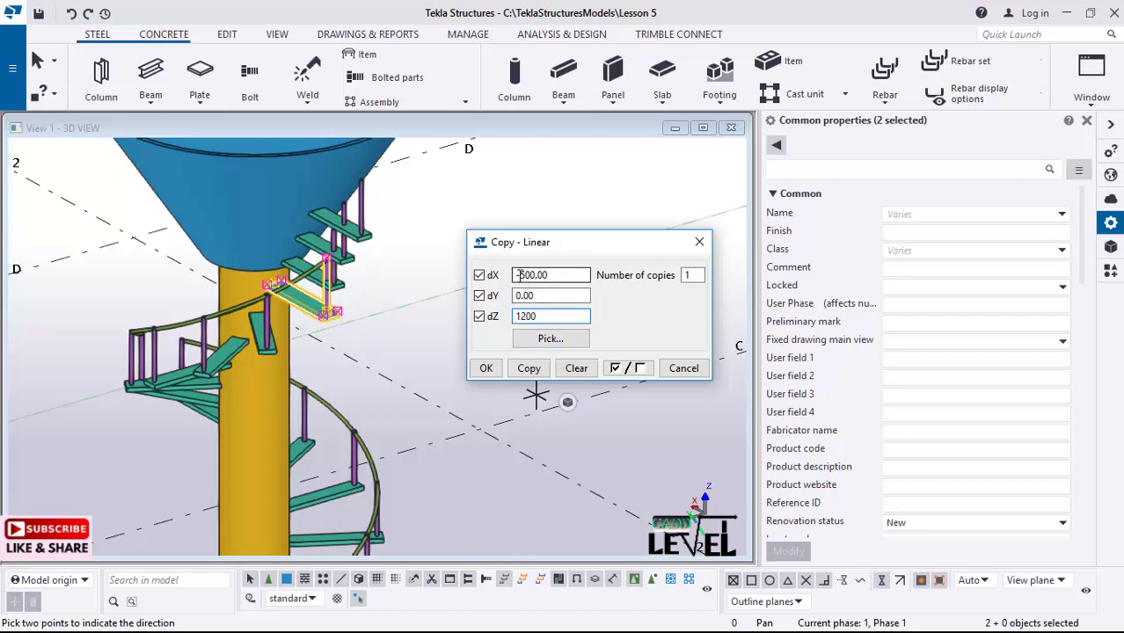
{"action": "left_click_drag", "start_coordinate": [520, 275], "coordinate": [549, 279]}
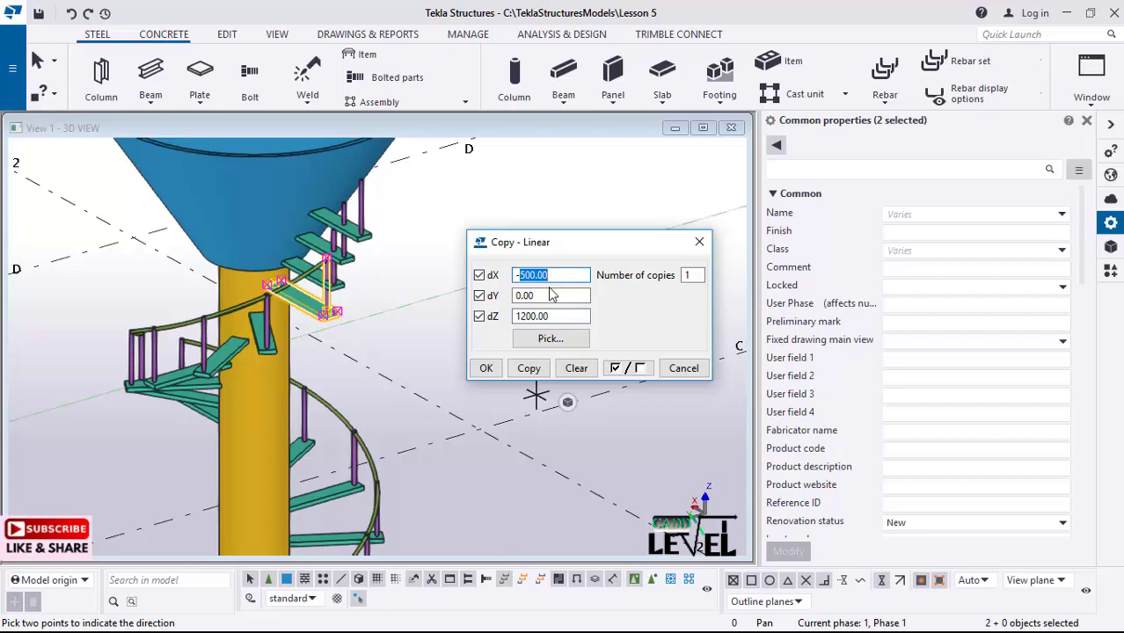
{"action": "type", "text": "750"}
{"action": "left_click", "coordinate": [529, 369]}
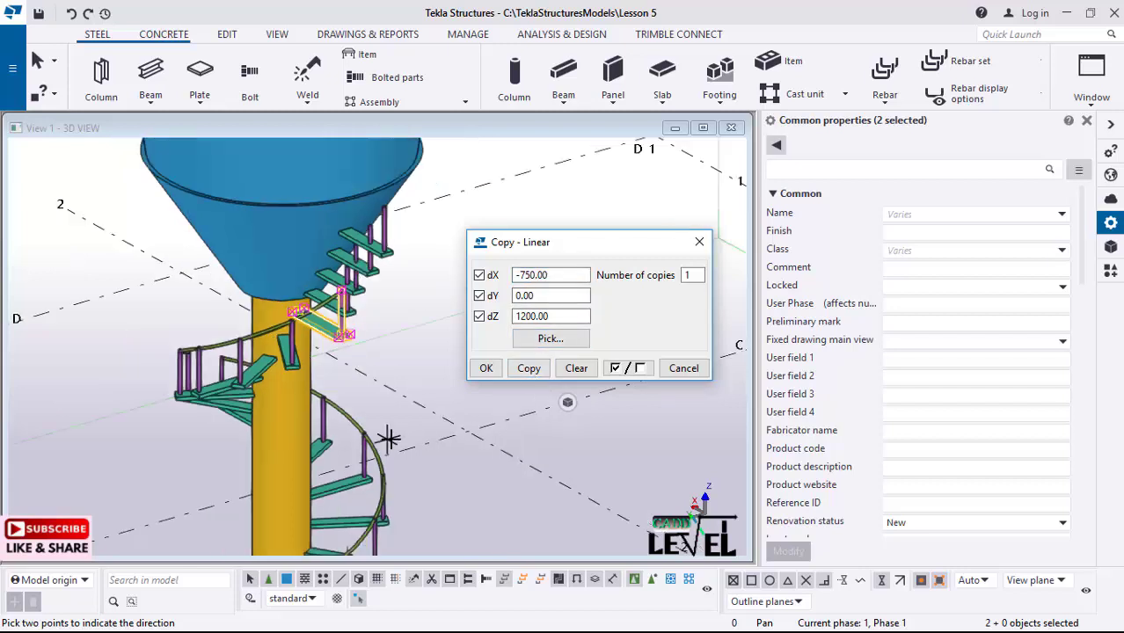
- Copy the tread and post at dX -1000, dZ 1500
{"action": "middle_click_drag", "start_coordinate": [391, 438], "coordinate": [403, 429], "text": "ctrl"}
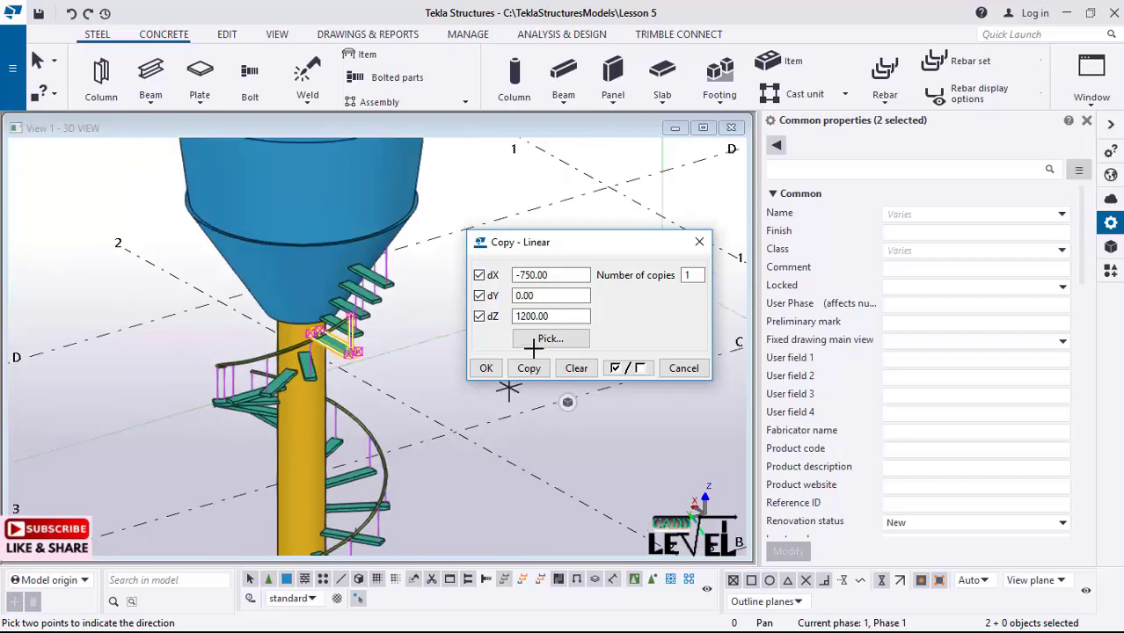
{"action": "double_click", "coordinate": [552, 316]}
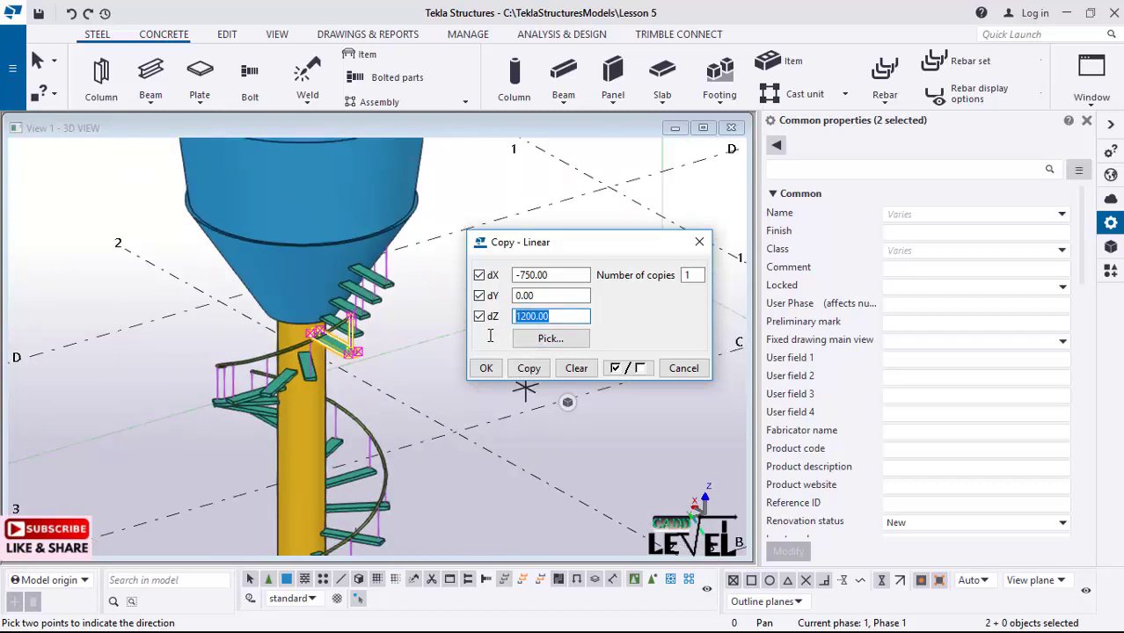
{"action": "type", "text": "1500"}
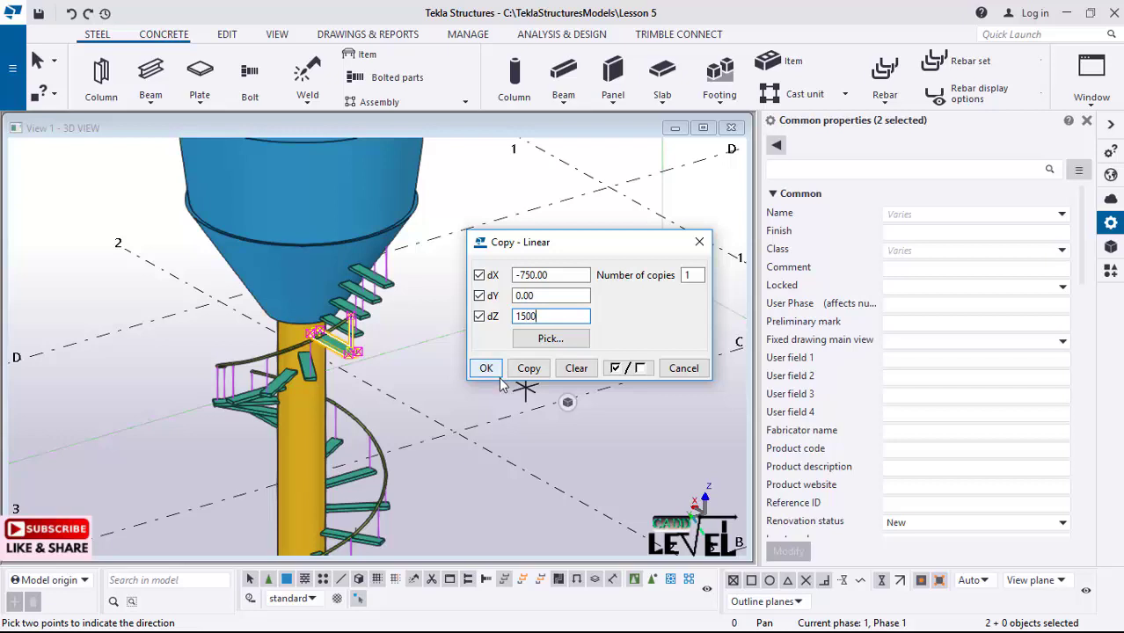
{"action": "left_click", "coordinate": [521, 275]}
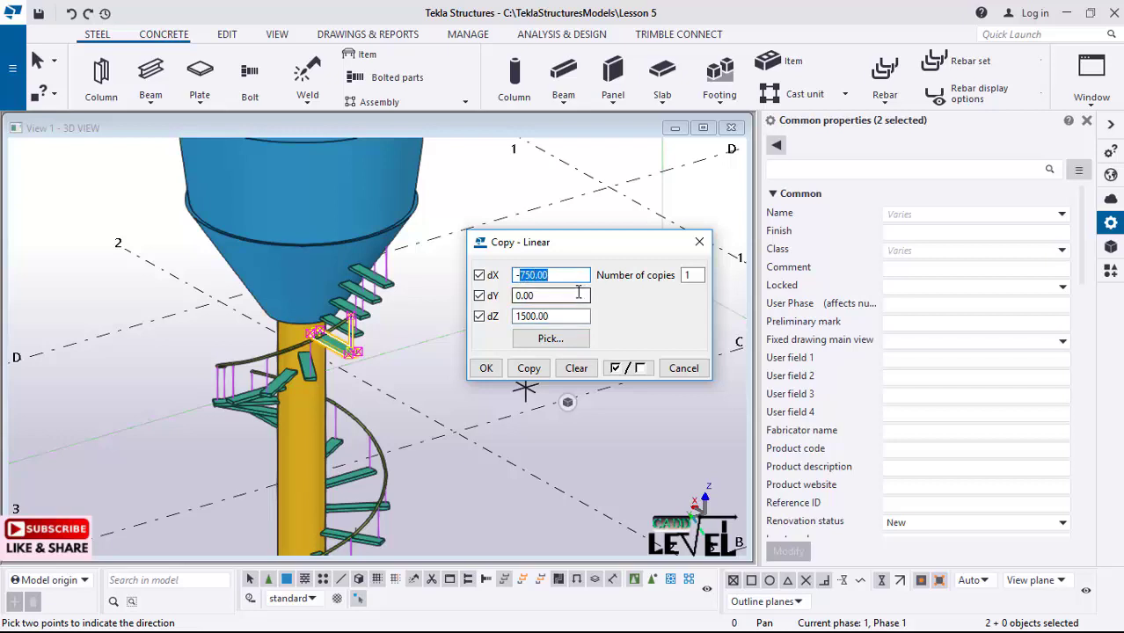
{"action": "type", "text": "-1000"}
{"action": "left_click", "coordinate": [528, 369]}
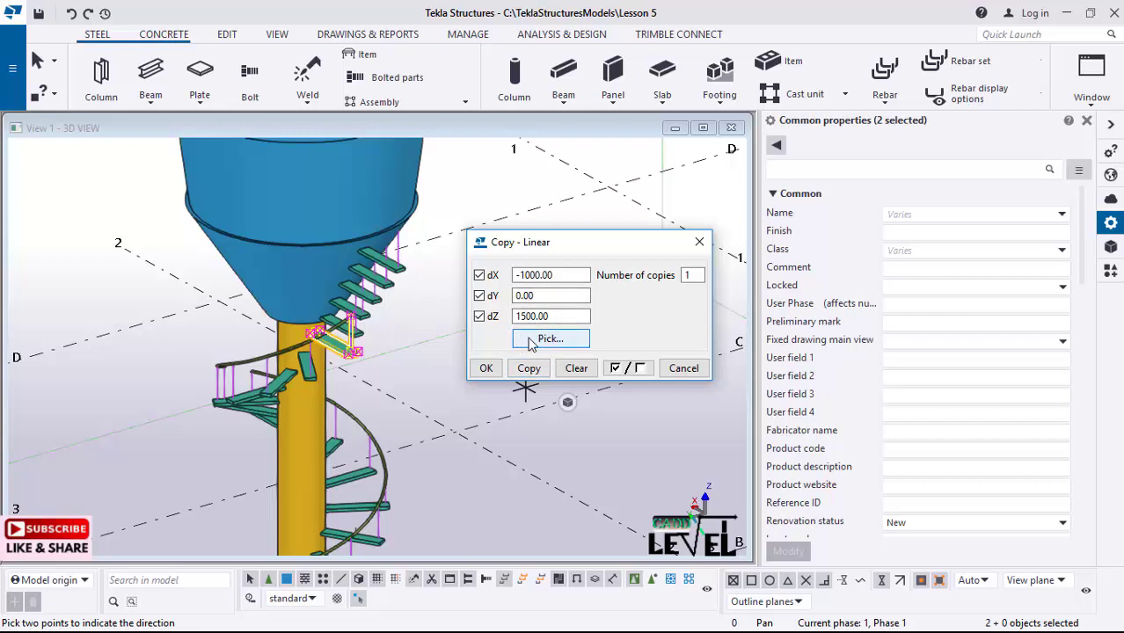
- Add another tread-and-post copy at dX -1250, dZ 1800
{"action": "left_click_drag", "start_coordinate": [555, 316], "coordinate": [517, 324]}
{"action": "type", "text": "1"}
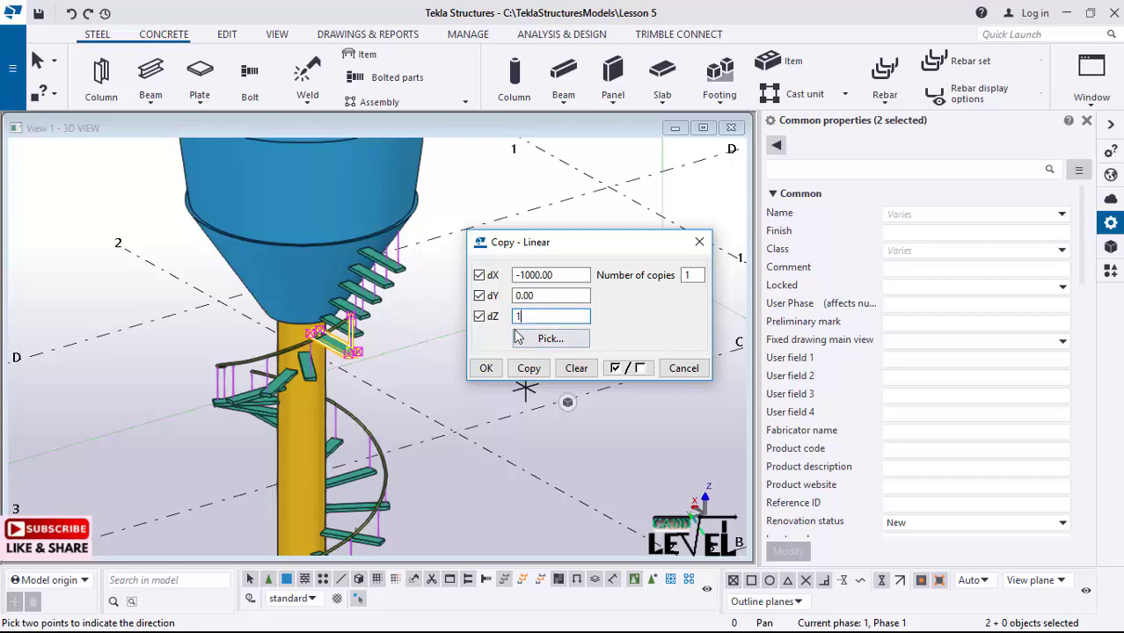
{"action": "type", "text": "800"}
{"action": "left_click_drag", "start_coordinate": [520, 276], "coordinate": [540, 281]}
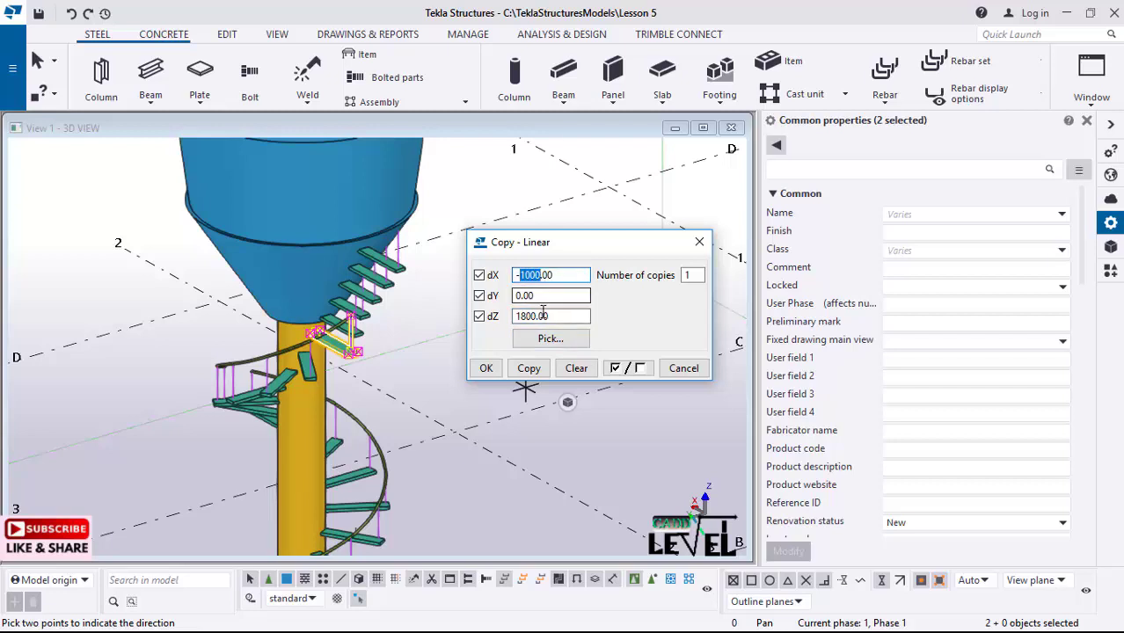
{"action": "type", "text": "1"}
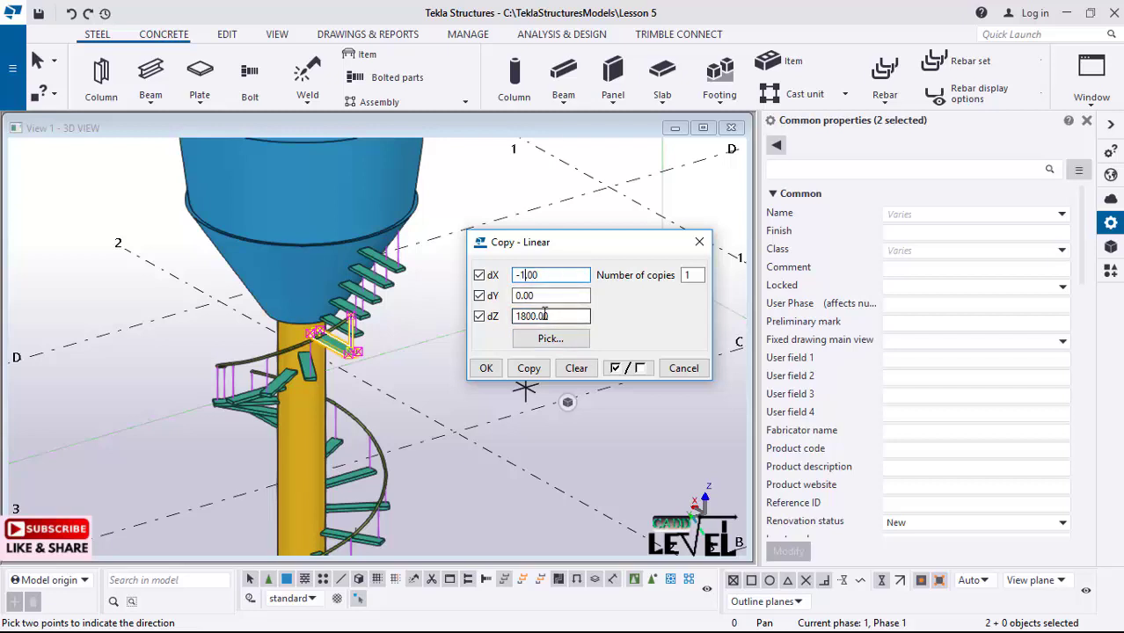
{"action": "type", "text": "250."}
{"action": "left_click", "coordinate": [528, 367]}
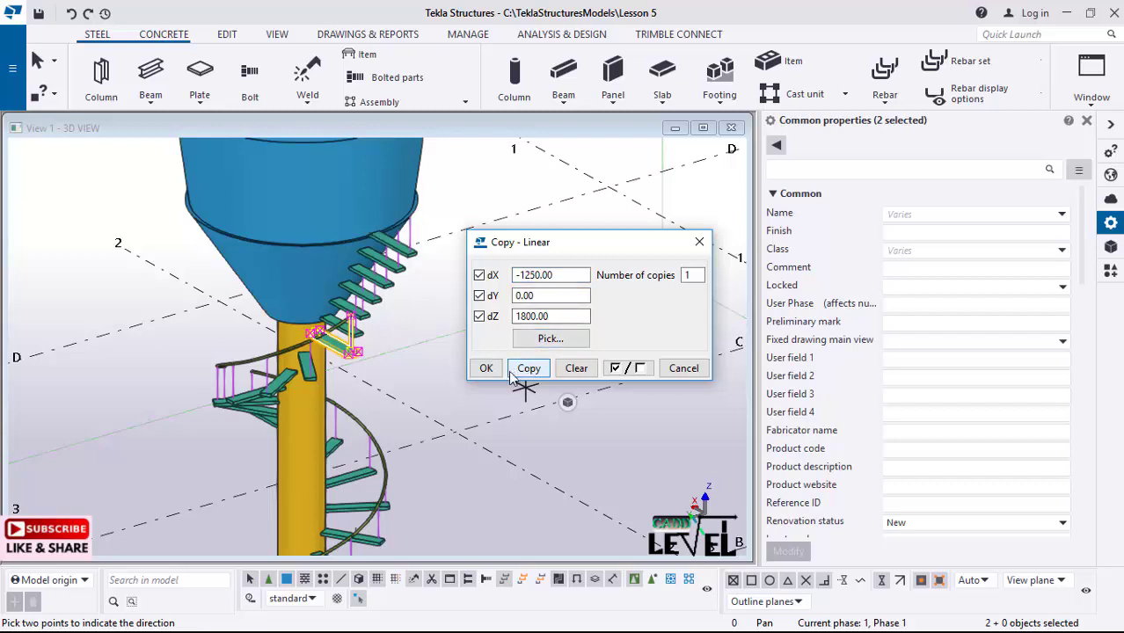
{"action": "left_click", "coordinate": [520, 374]}
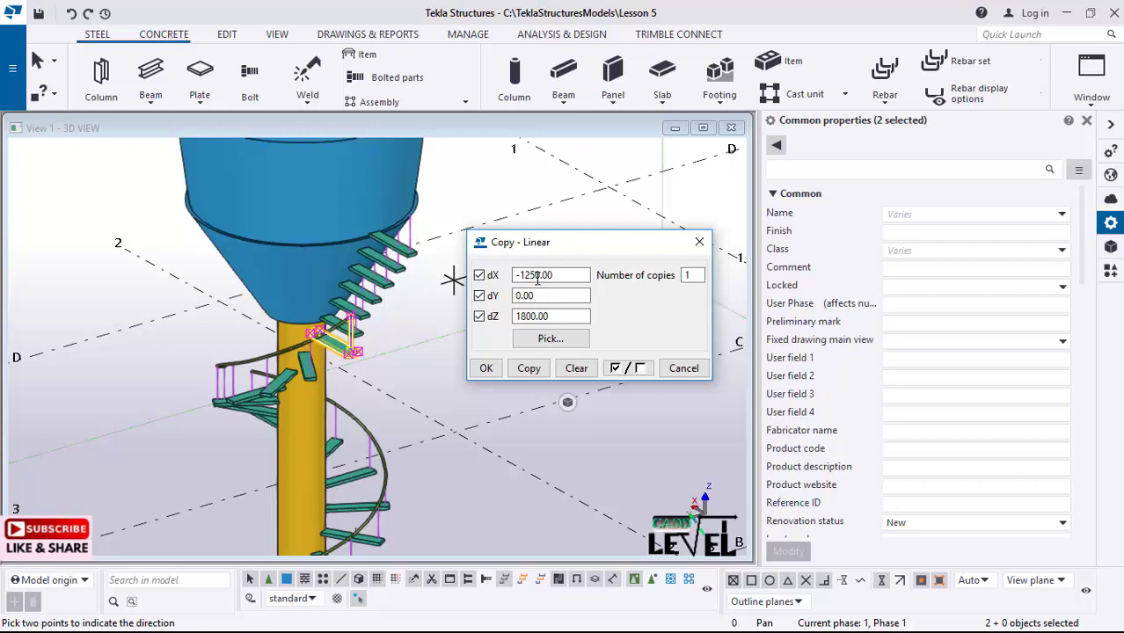
- Finish the linear copy with the 1800.00 vertical offset and close the Copy - Linear dialog
{"action": "left_click_drag", "start_coordinate": [550, 316], "coordinate": [504, 323]}
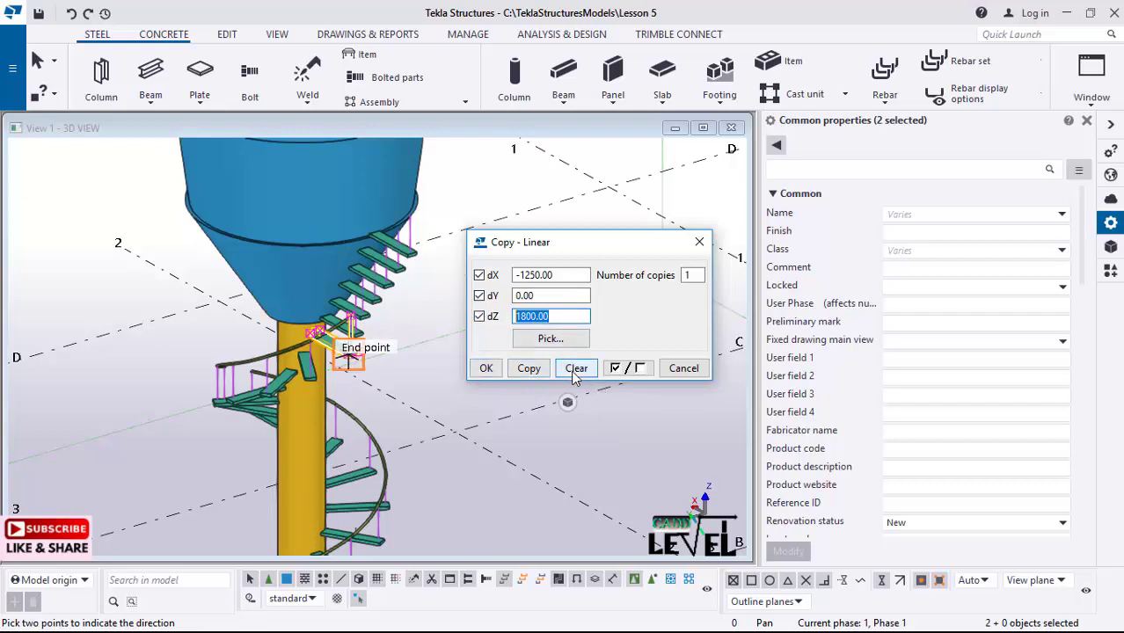
{"action": "left_click", "coordinate": [485, 368]}
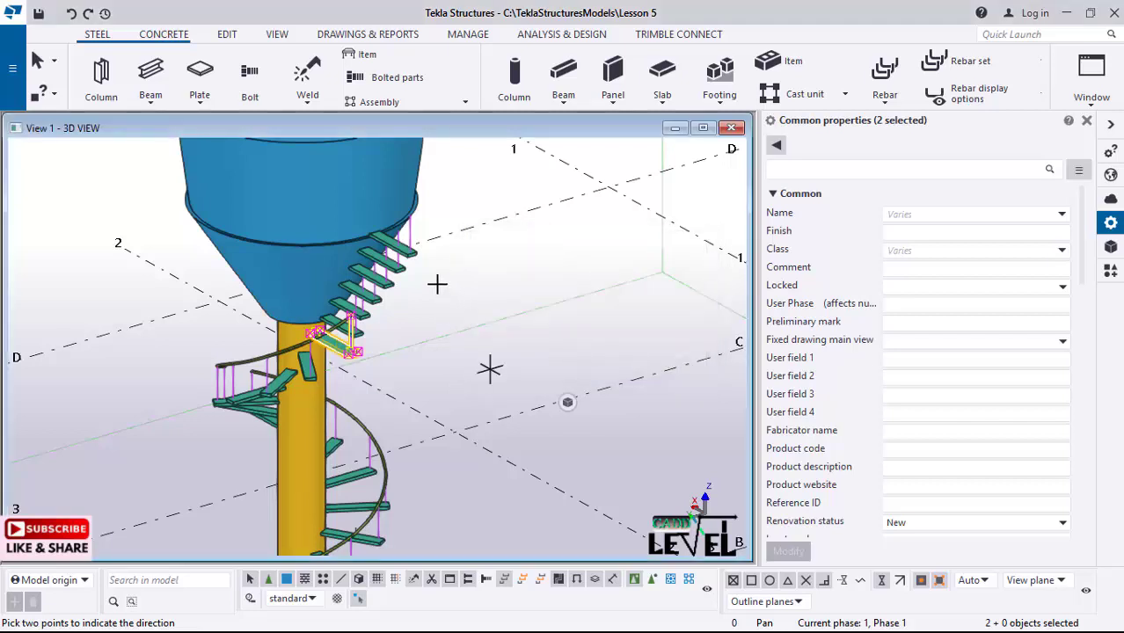
{"action": "scroll", "coordinate": [437, 283], "scroll_direction": "up", "scroll_amount": 4}
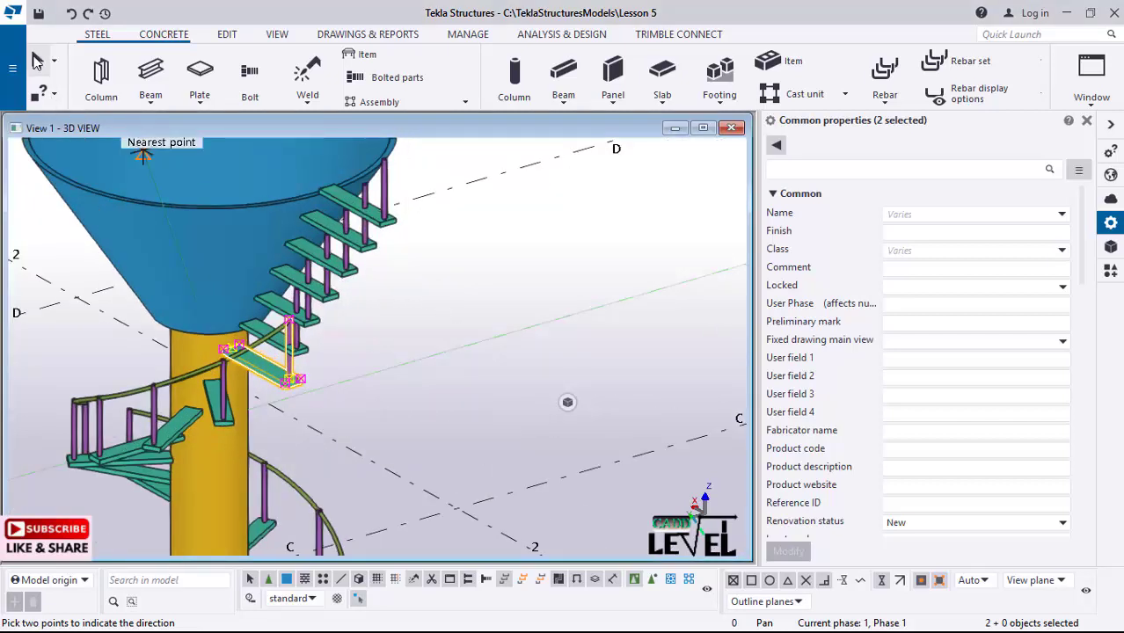
{"action": "scroll", "coordinate": [577, 360], "scroll_direction": "up", "scroll_amount": 3}
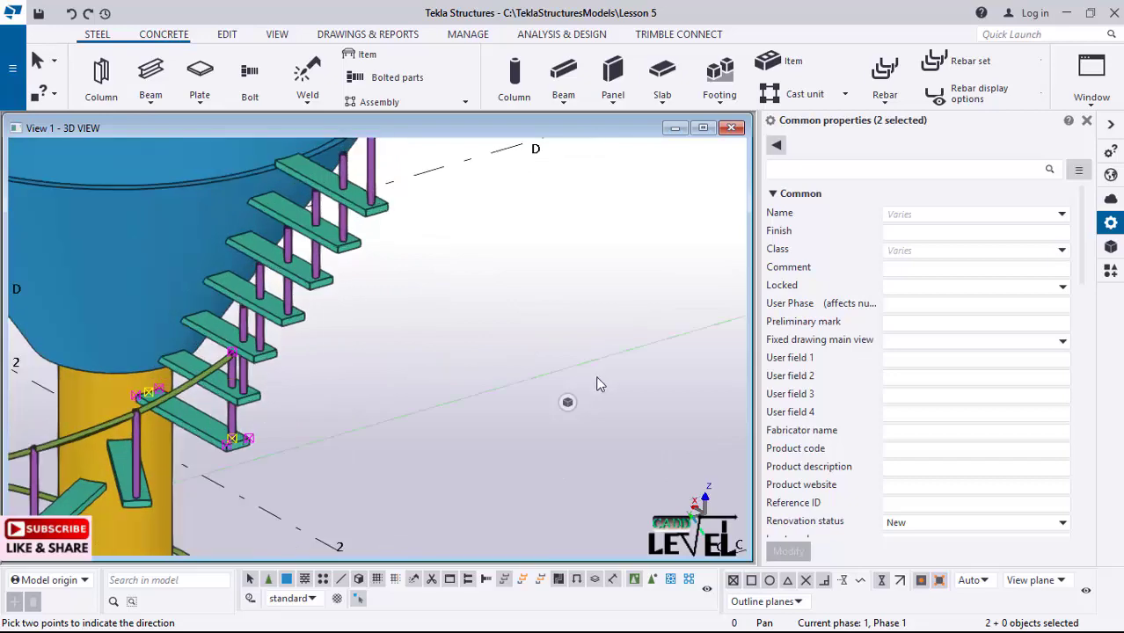
{"action": "scroll", "coordinate": [437, 305], "scroll_direction": "down", "scroll_amount": 3}
{"action": "scroll", "coordinate": [429, 299], "scroll_direction": "up", "scroll_amount": 3}
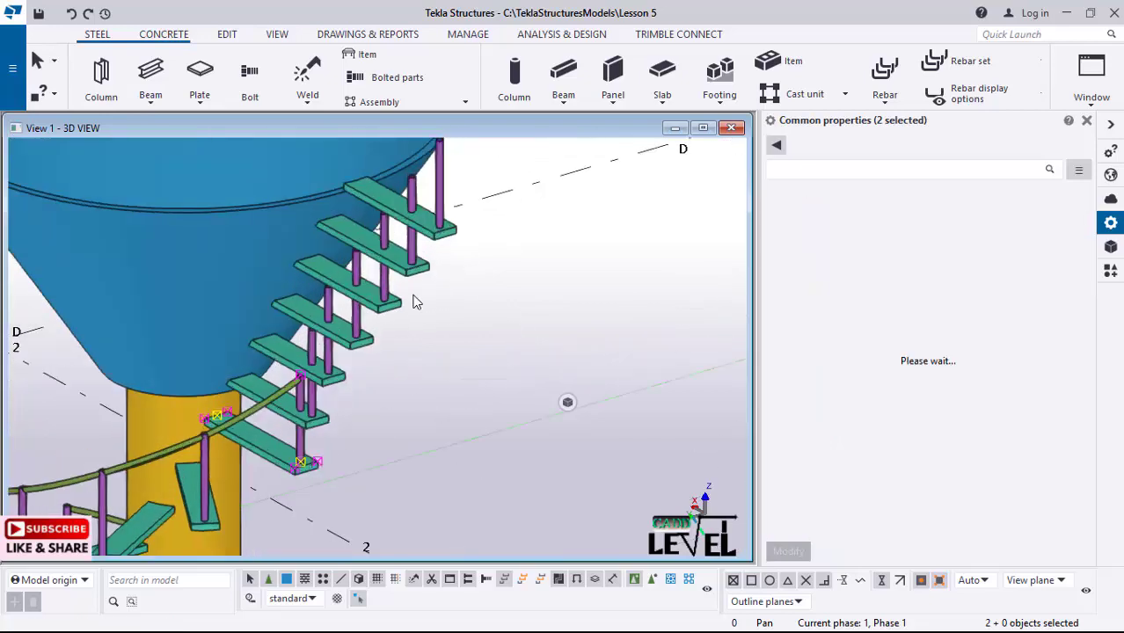
{"action": "scroll", "coordinate": [420, 308], "scroll_direction": "up", "scroll_amount": 1}
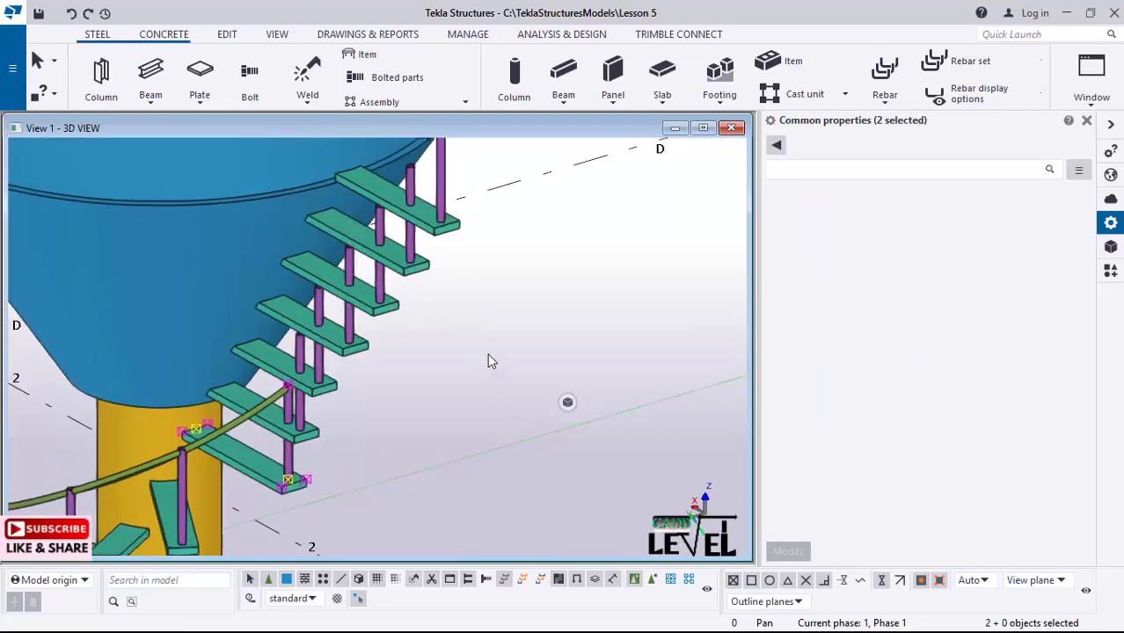
{"action": "scroll", "coordinate": [444, 225], "scroll_direction": "down", "scroll_amount": 2}
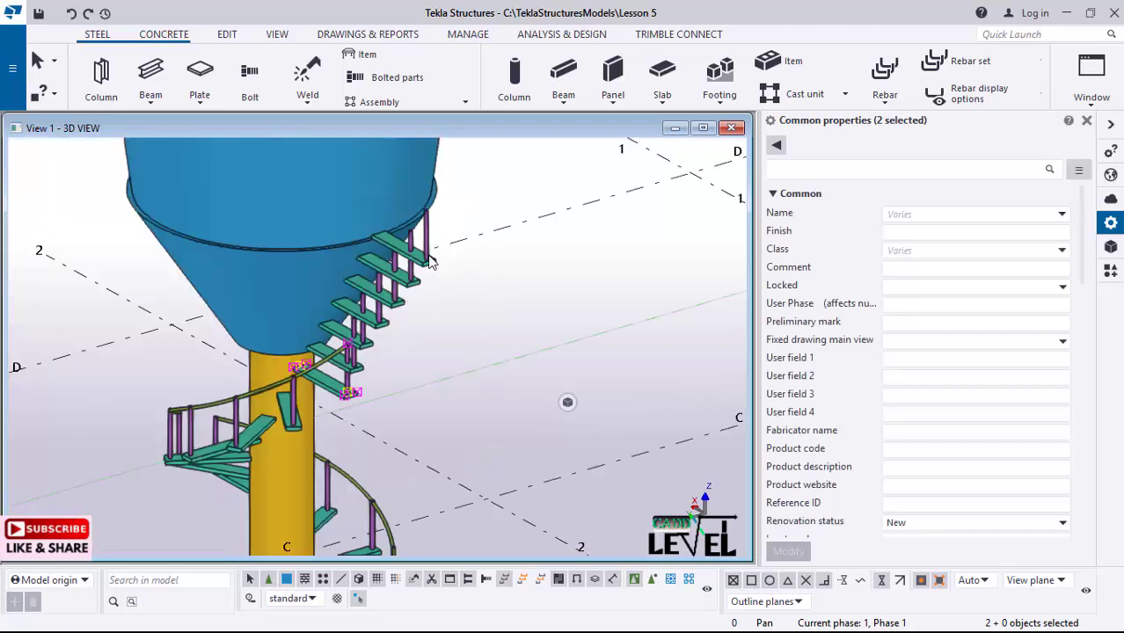
{"action": "scroll", "coordinate": [433, 268], "scroll_direction": "up", "scroll_amount": 1}
{"action": "scroll", "coordinate": [433, 268], "scroll_direction": "up", "scroll_amount": 2}
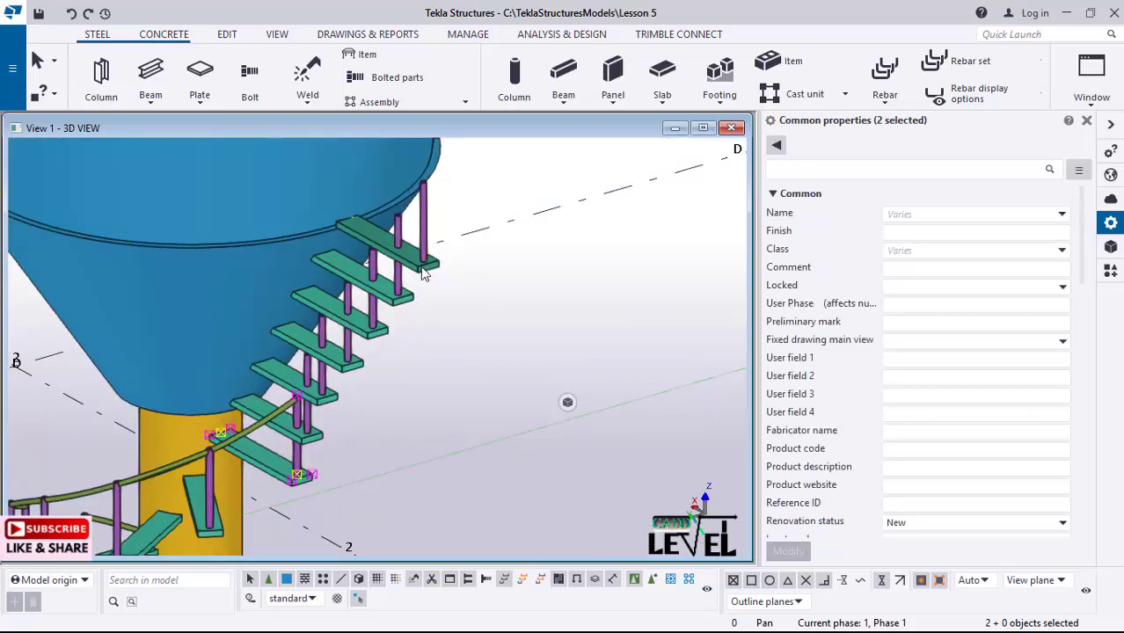
- Select the topmost concrete step slab together with its post
{"action": "left_click", "coordinate": [424, 251]}
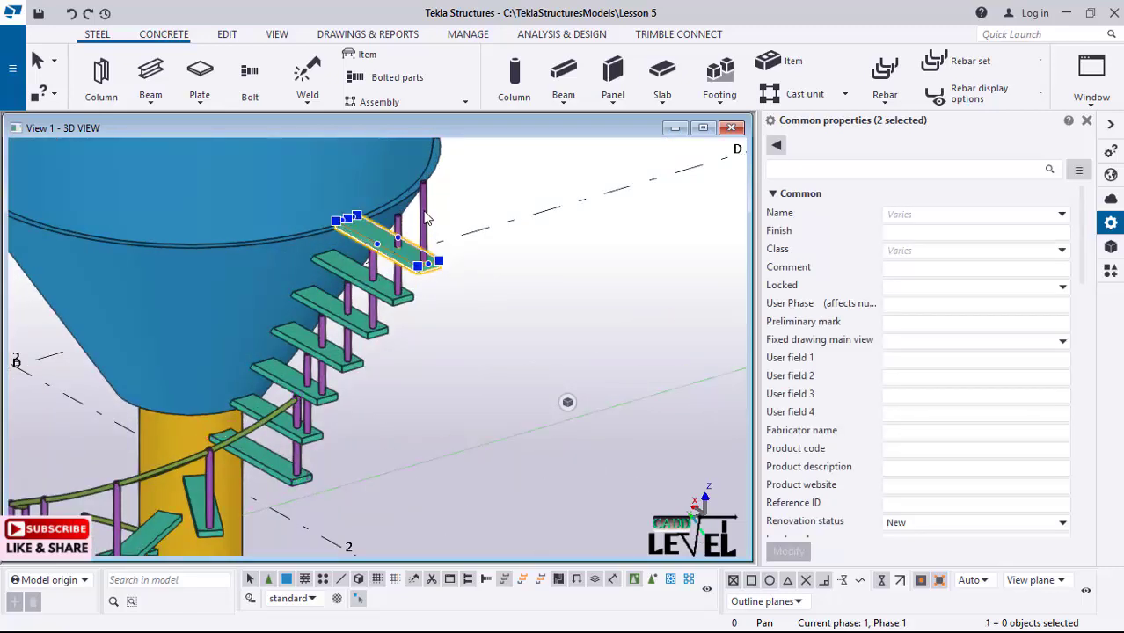
{"action": "left_click", "coordinate": [425, 225], "text": "shift"}
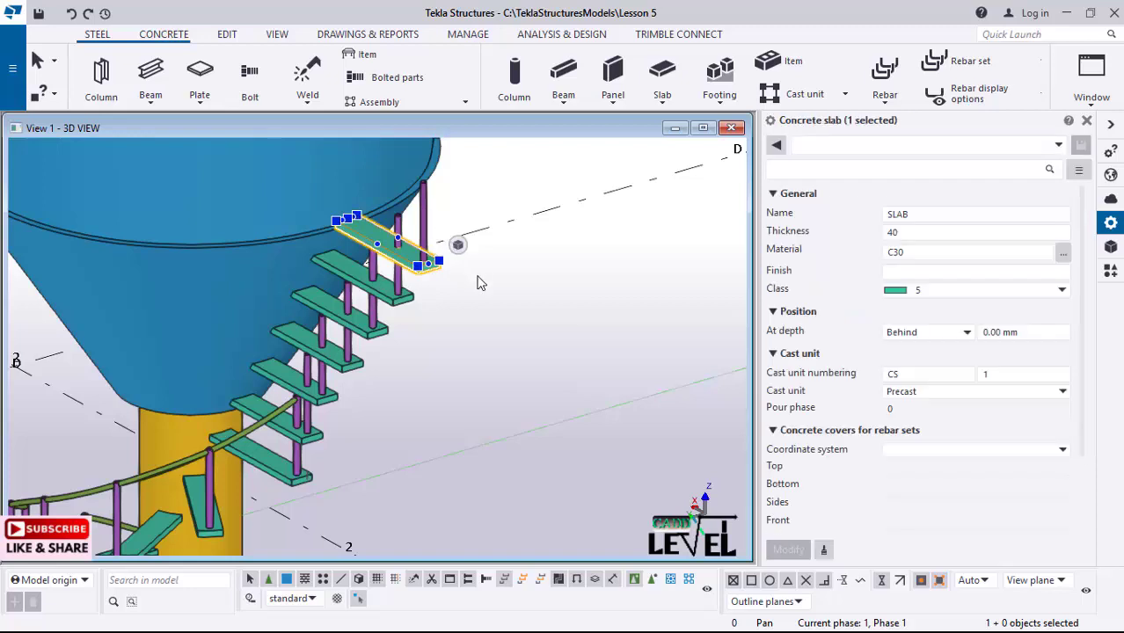
{"action": "mouse_move", "coordinate": [543, 378]}
{"action": "middle_mouse_down", "text": "ctrl"}
{"action": "mouse_move", "coordinate": [472, 328]}
{"action": "mouse_move", "coordinate": [600, 269]}
{"action": "middle_mouse_up", "text": "ctrl"}
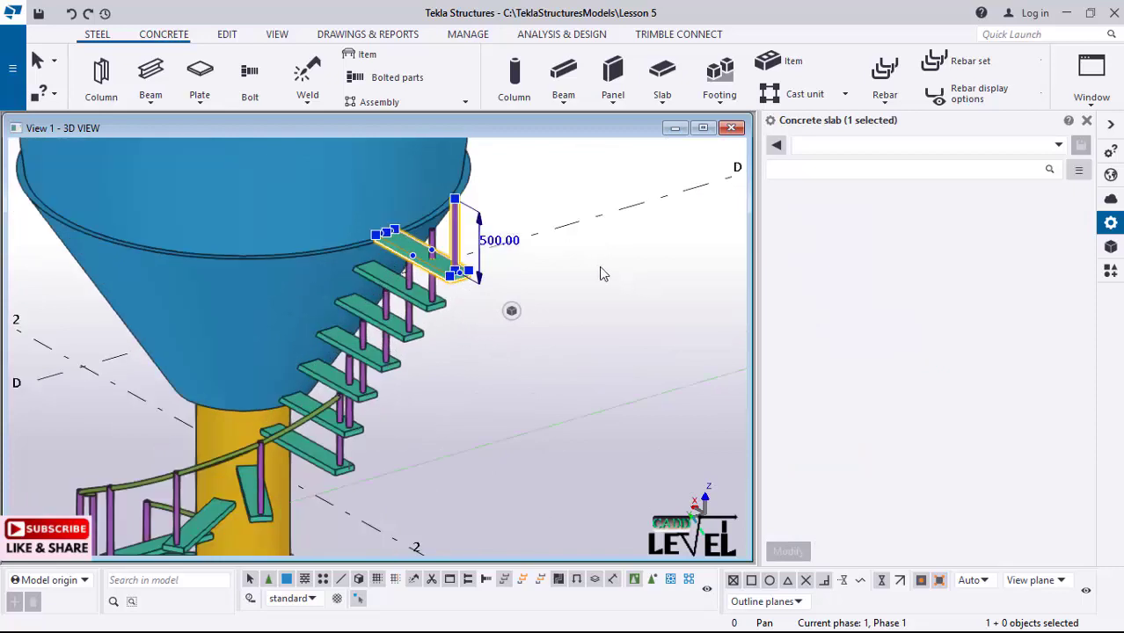
- Start a Copy special > Linear copy of the selected step and post
{"action": "right_click", "coordinate": [613, 349]}
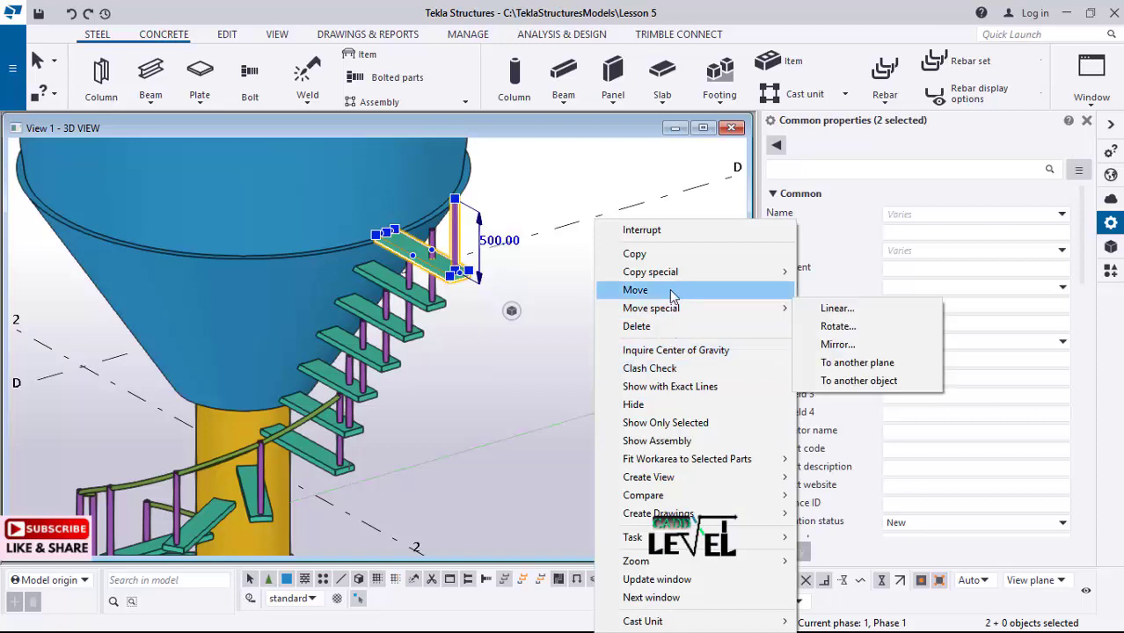
{"action": "mouse_move", "coordinate": [677, 274]}
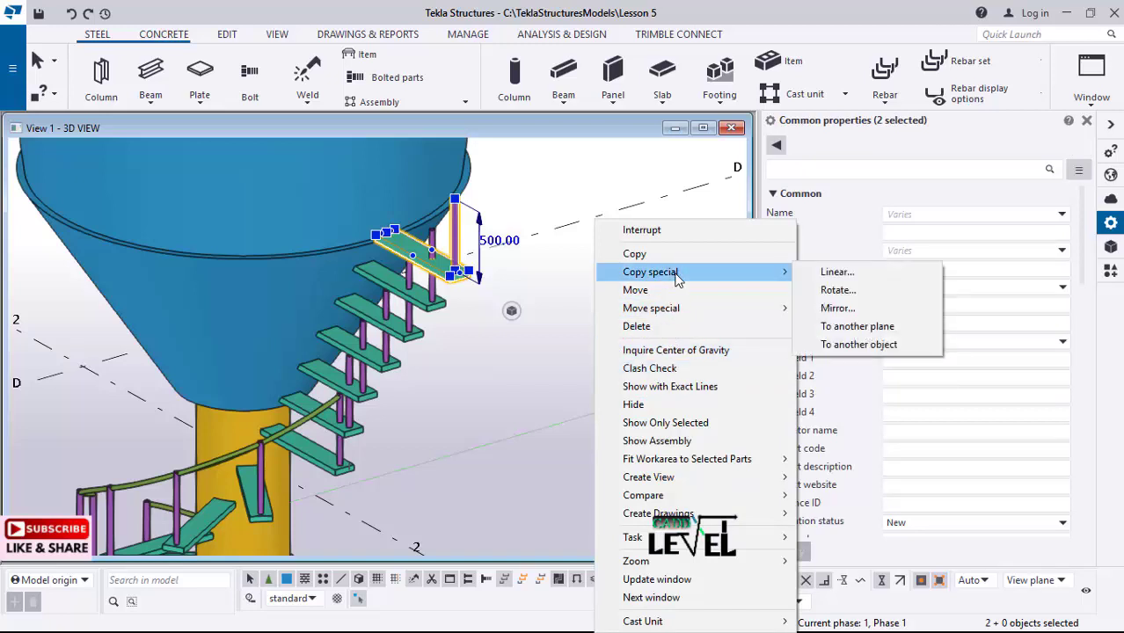
{"action": "left_click", "coordinate": [830, 272]}
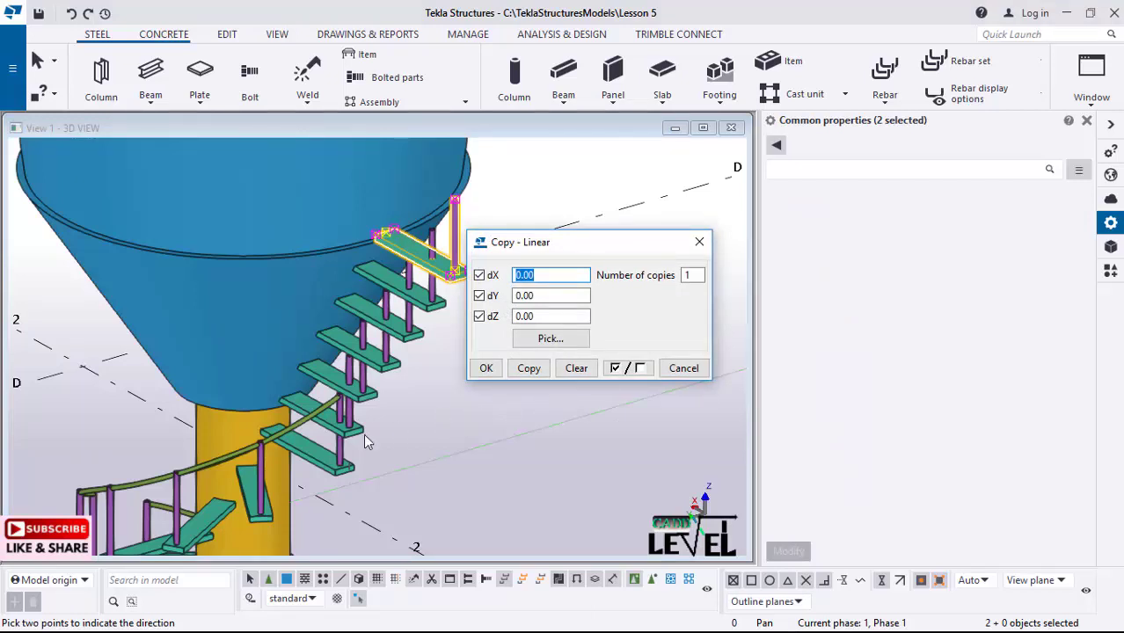
{"action": "scroll", "coordinate": [365, 386], "scroll_direction": "down", "scroll_amount": 2}
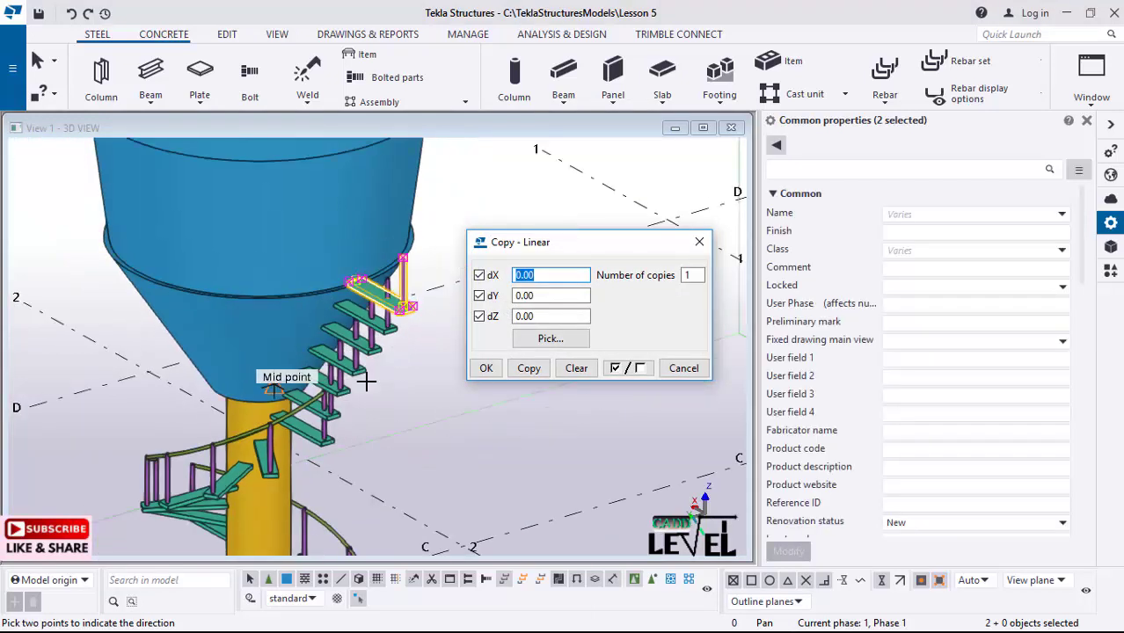
{"action": "scroll", "coordinate": [367, 381], "scroll_direction": "down", "scroll_amount": 1}
{"action": "scroll", "coordinate": [418, 362], "scroll_direction": "down", "scroll_amount": 1}
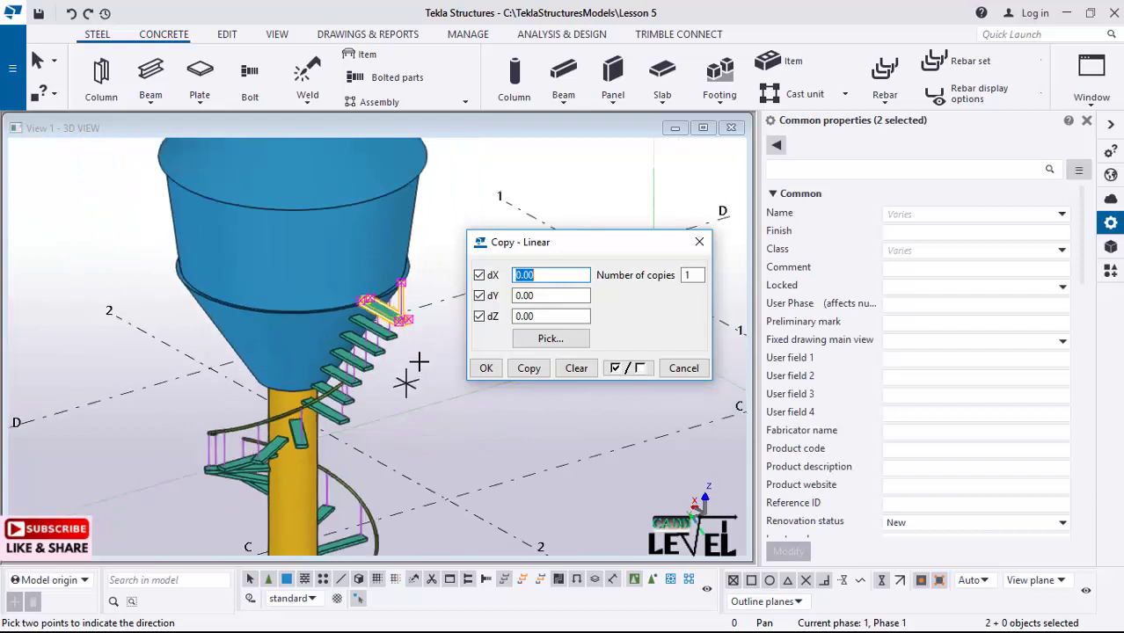
- Copy the step and post with dZ 300 and dY 200 offsets
{"action": "double_click", "coordinate": [545, 315]}
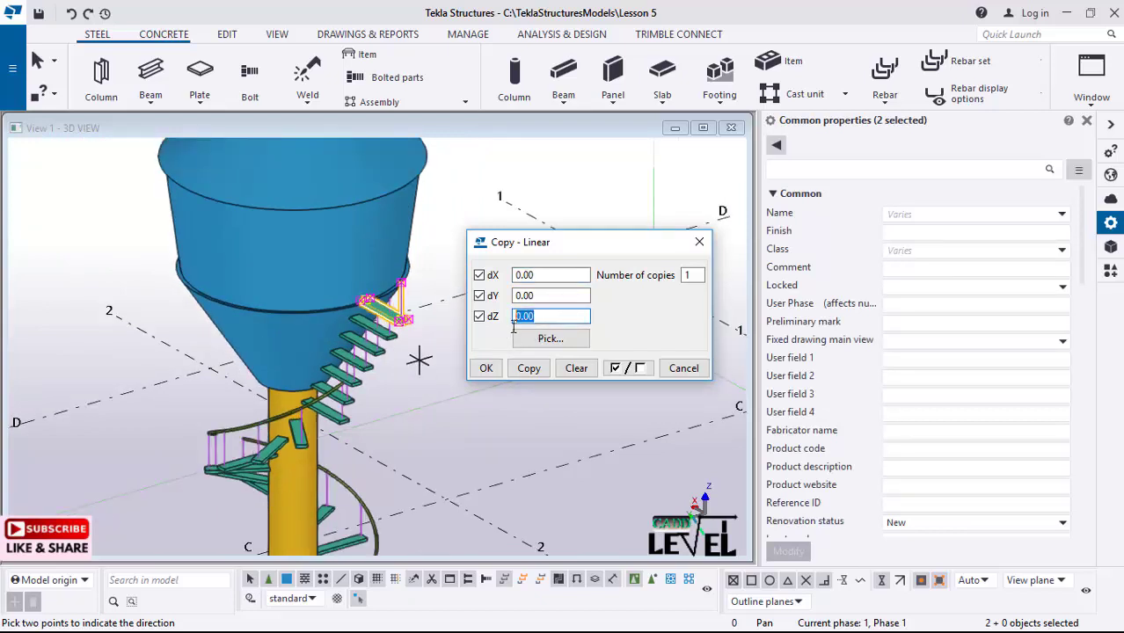
{"action": "type", "text": "30"}
{"action": "double_click", "coordinate": [546, 275]}
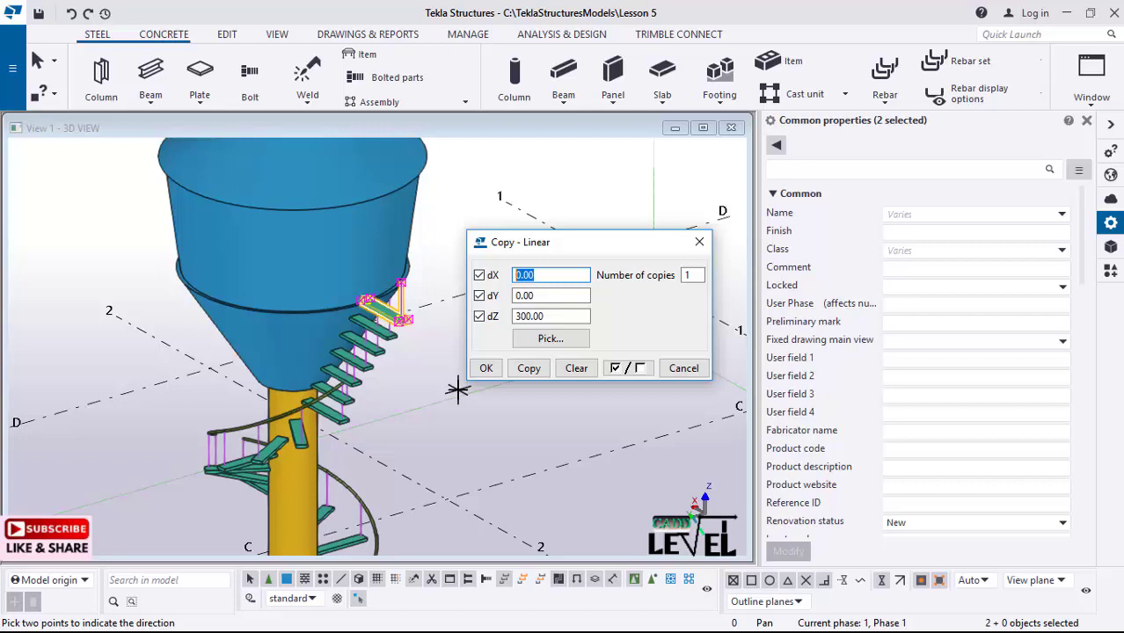
{"action": "double_click", "coordinate": [539, 296]}
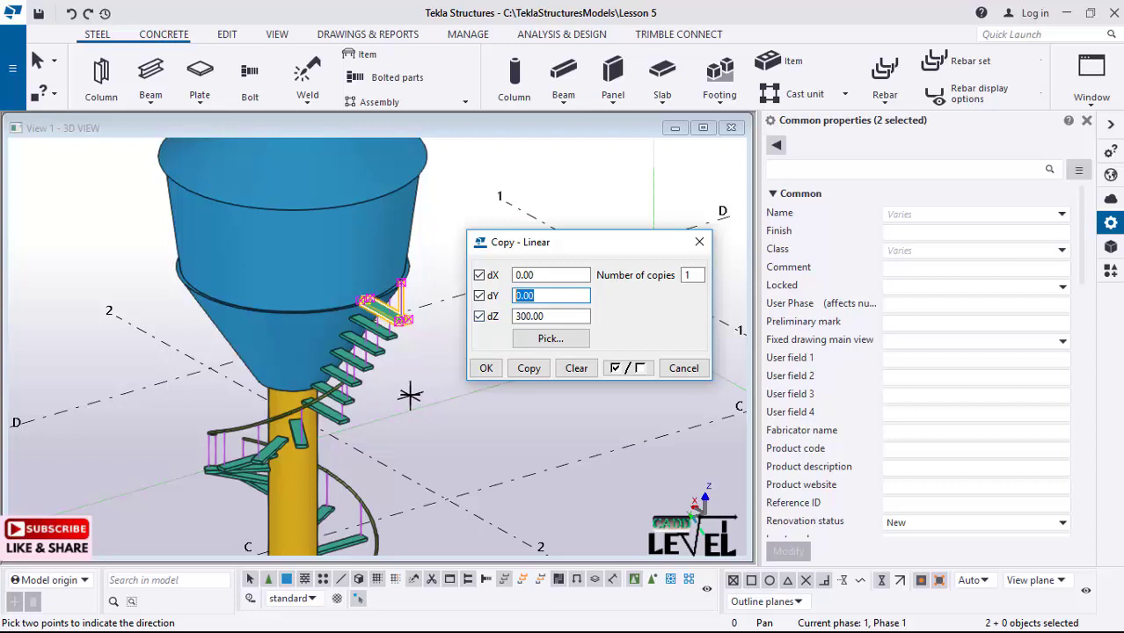
{"action": "type", "text": "200"}
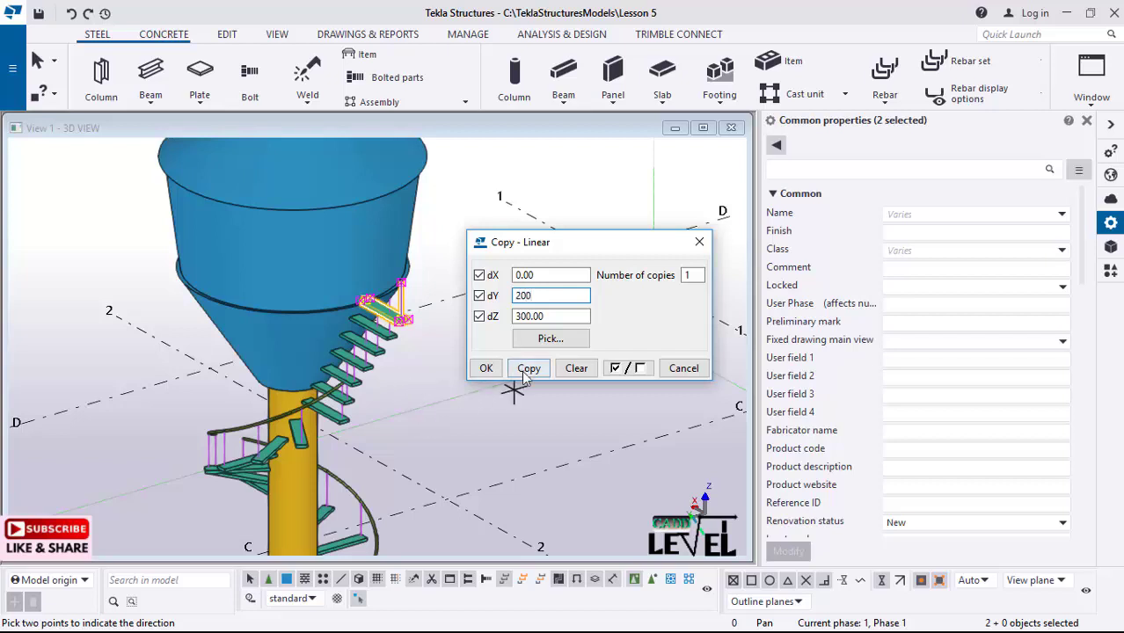
{"action": "left_click", "coordinate": [527, 369]}
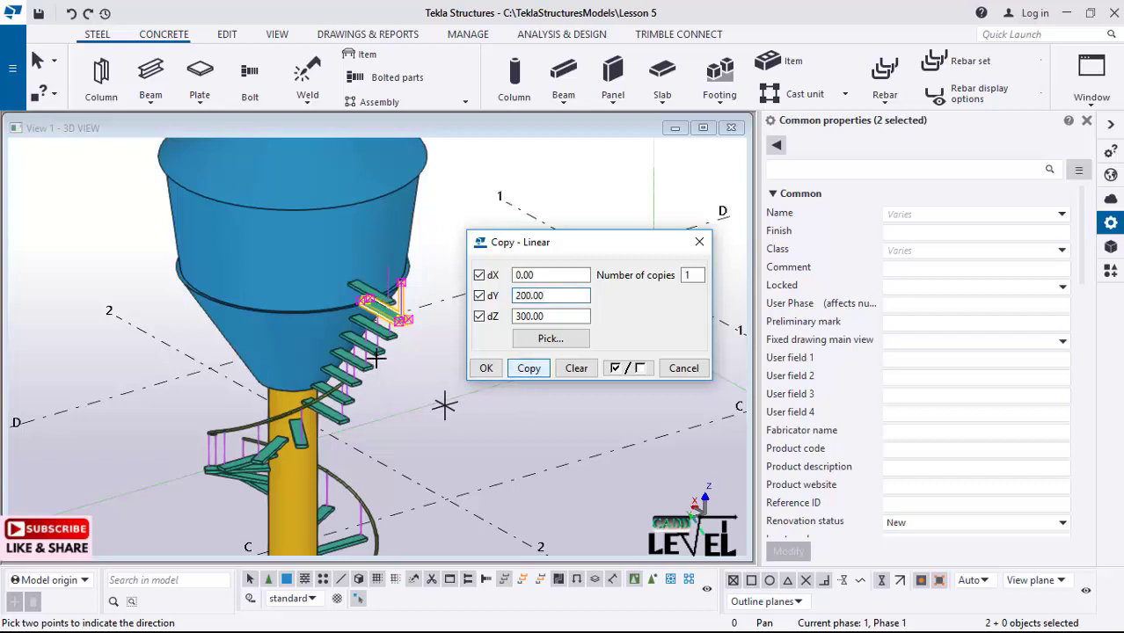
{"action": "scroll", "coordinate": [376, 358], "scroll_direction": "up", "scroll_amount": 5}
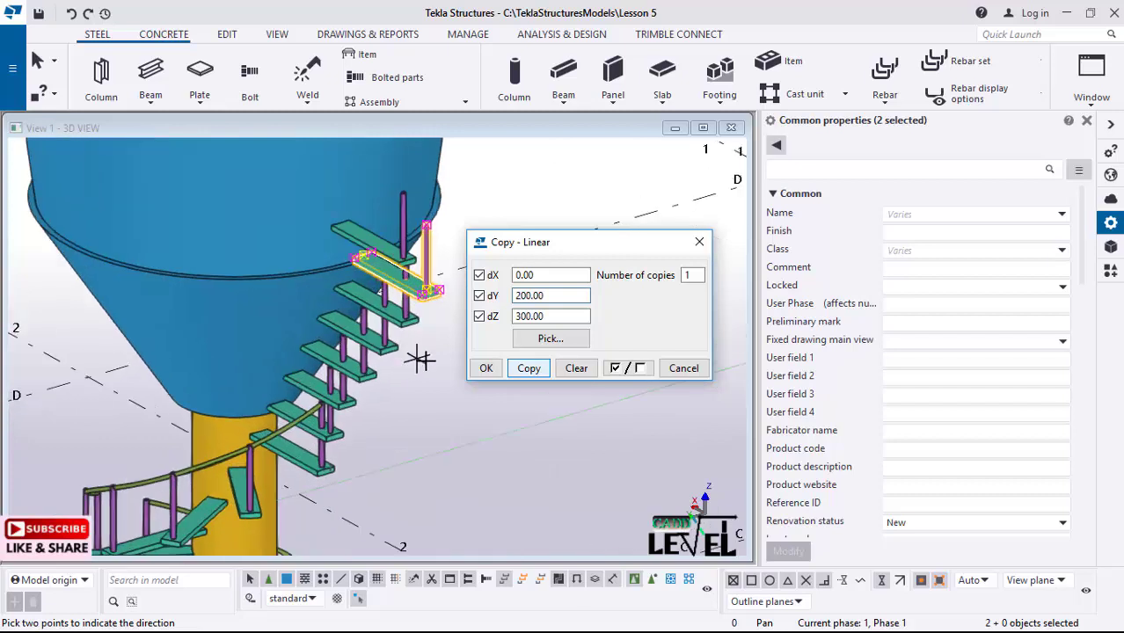
{"action": "scroll", "coordinate": [419, 359], "scroll_direction": "up", "scroll_amount": 2}
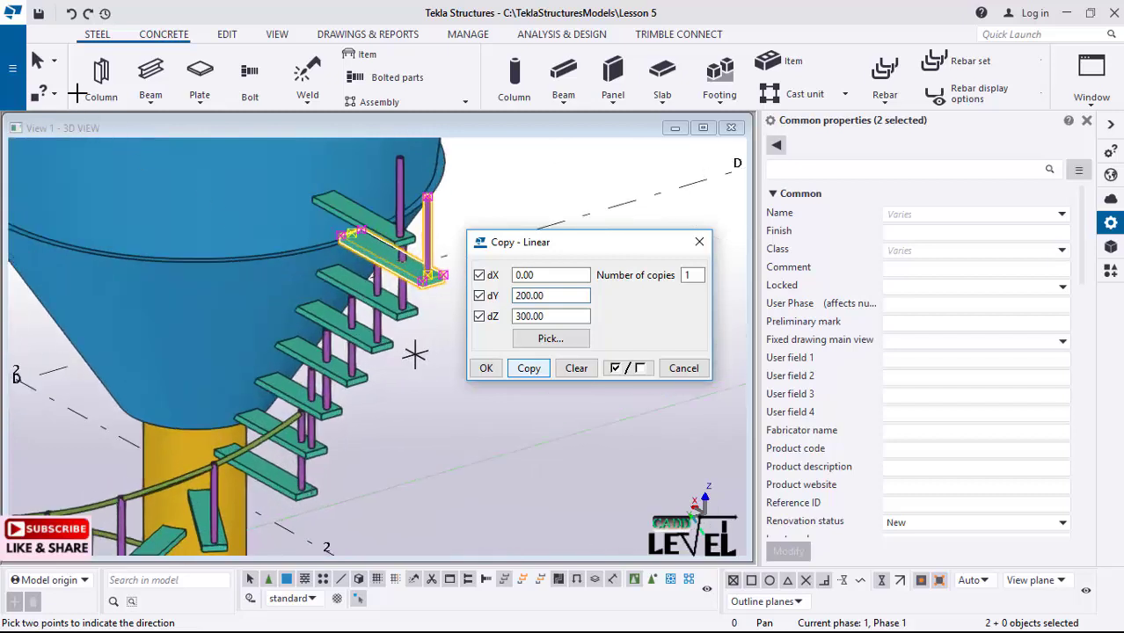
- Undo that copy, then set dY to 0 and dX to 250
{"action": "left_click", "coordinate": [70, 14]}
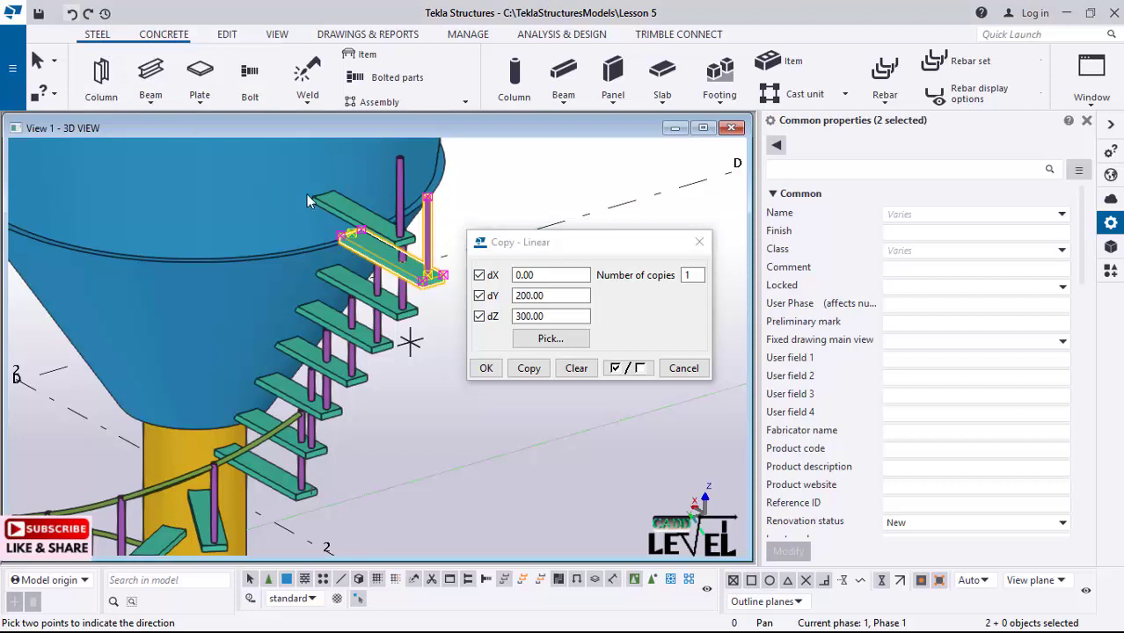
{"action": "left_click", "coordinate": [548, 295]}
{"action": "left_click", "coordinate": [496, 298]}
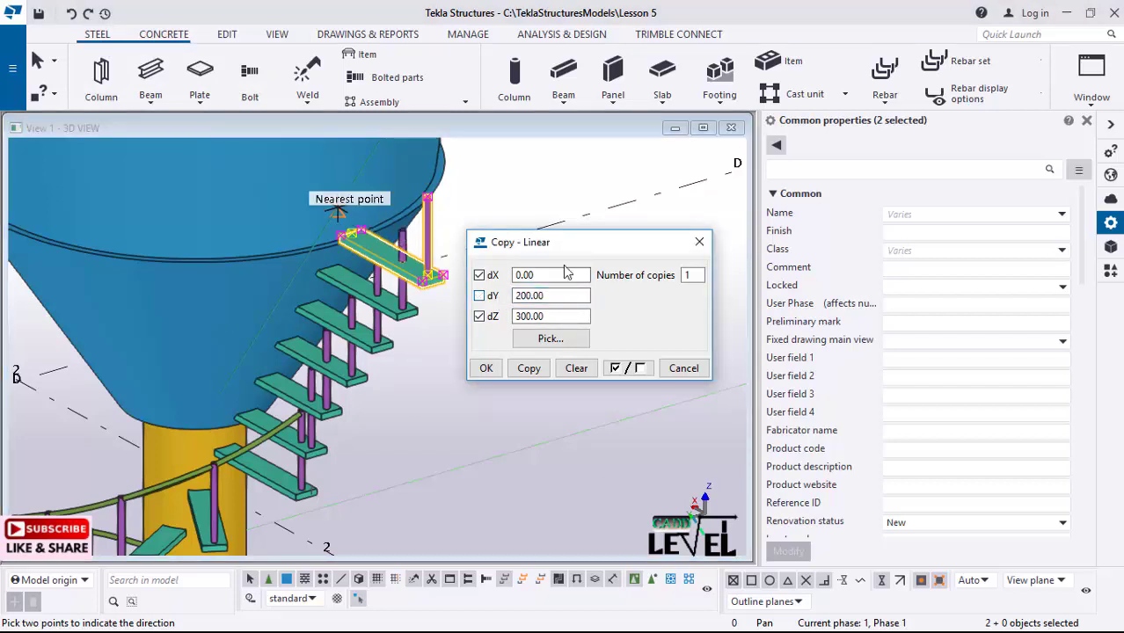
{"action": "left_click", "coordinate": [513, 296]}
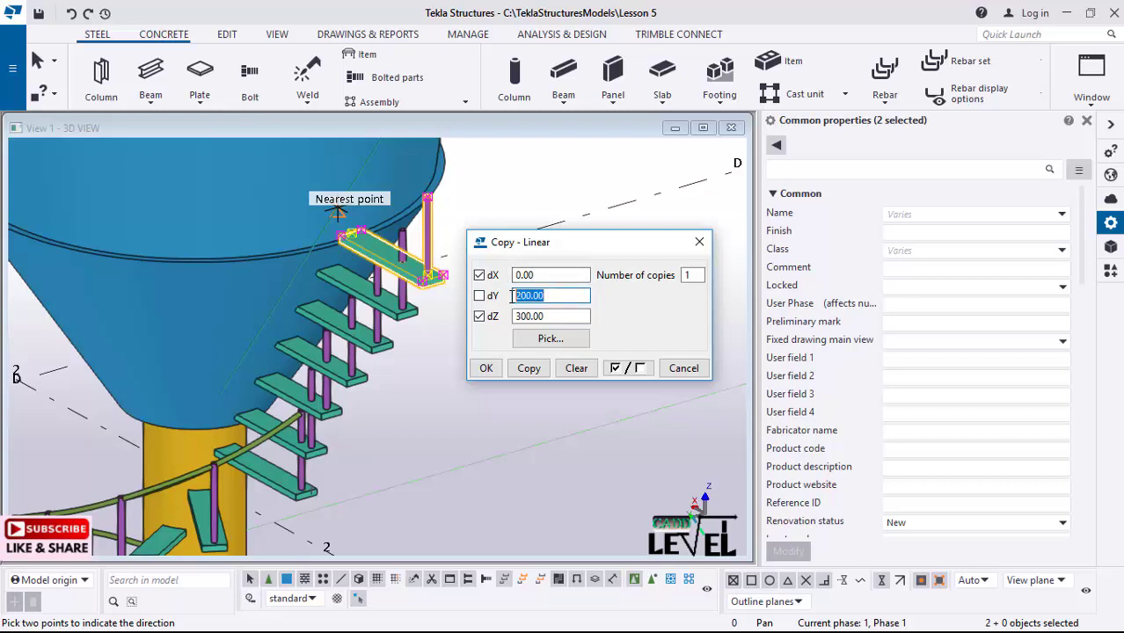
{"action": "type", "text": "0"}
{"action": "left_click", "coordinate": [556, 276]}
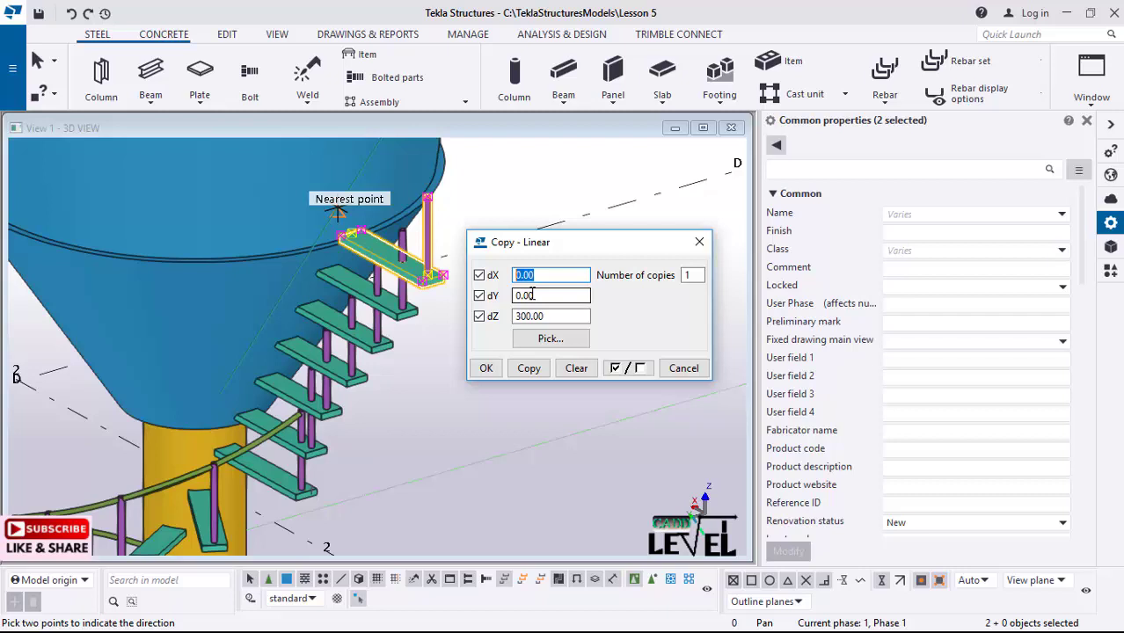
{"action": "type", "text": "250"}
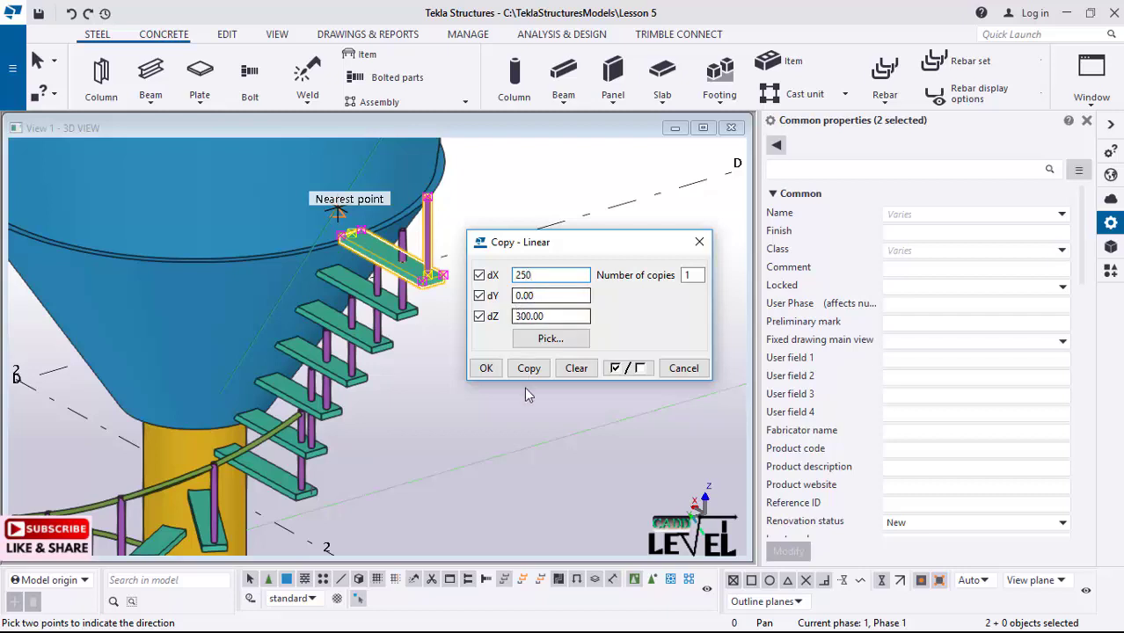
{"action": "left_click", "coordinate": [529, 370]}
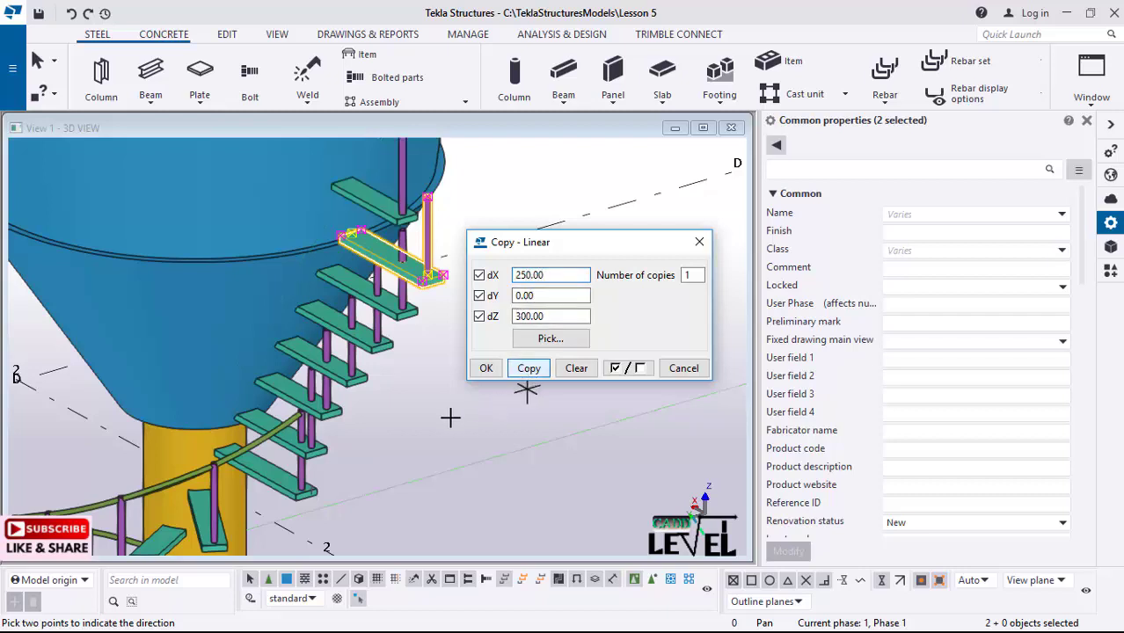
- Make 3 copies of the step and post, each 250 across and 300 up
{"action": "scroll", "coordinate": [378, 426], "scroll_direction": "down", "scroll_amount": 4}
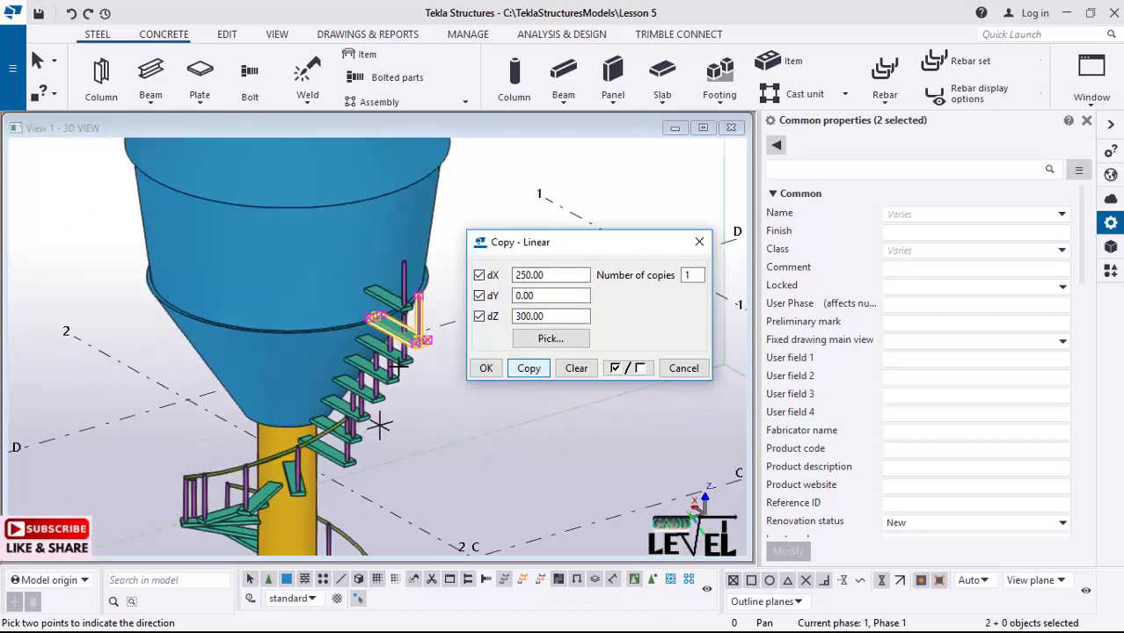
{"action": "scroll", "coordinate": [391, 367], "scroll_direction": "up", "scroll_amount": 3}
{"action": "middle_click_drag", "start_coordinate": [456, 356], "coordinate": [503, 351], "text": "ctrl"}
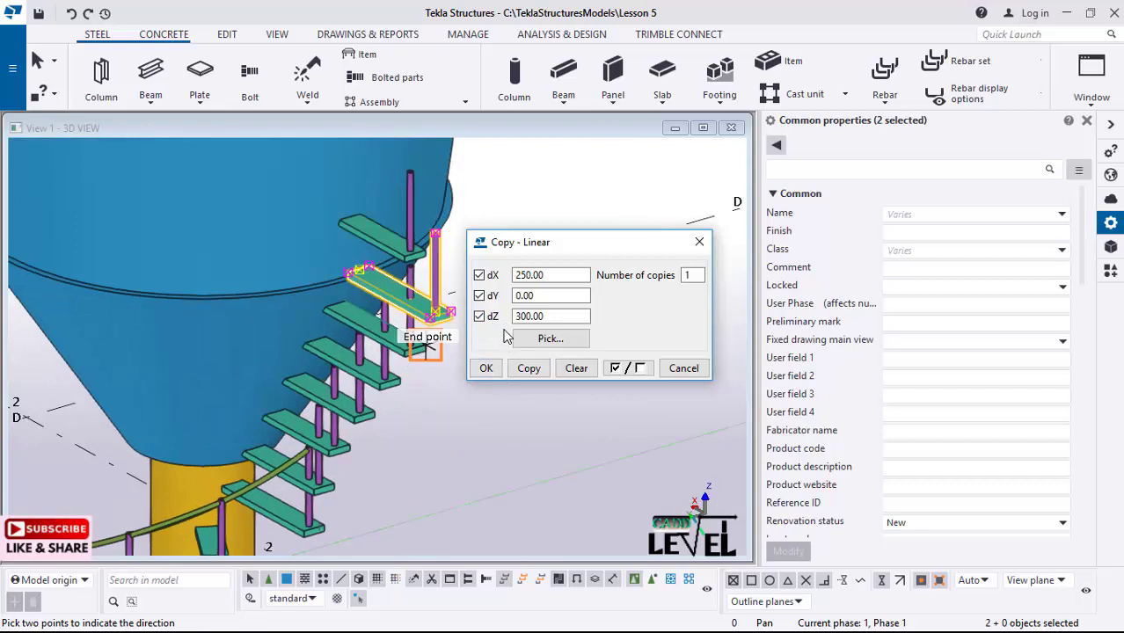
{"action": "left_click", "coordinate": [77, 16]}
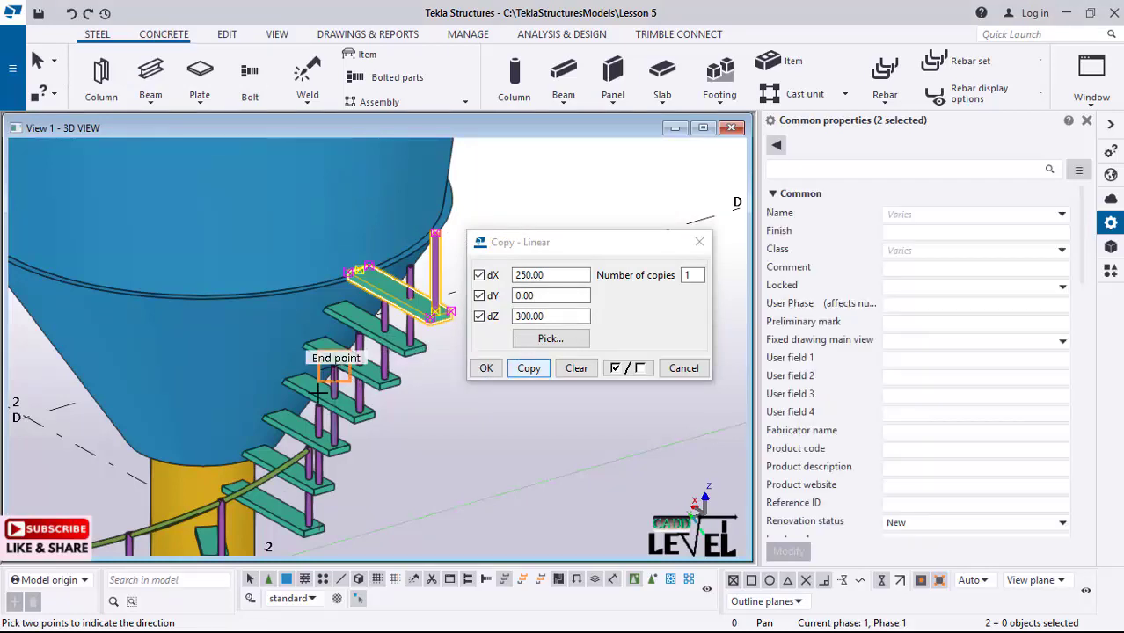
{"action": "scroll", "coordinate": [316, 397], "scroll_direction": "down", "scroll_amount": 2}
{"action": "scroll", "coordinate": [316, 397], "scroll_direction": "down", "scroll_amount": 3}
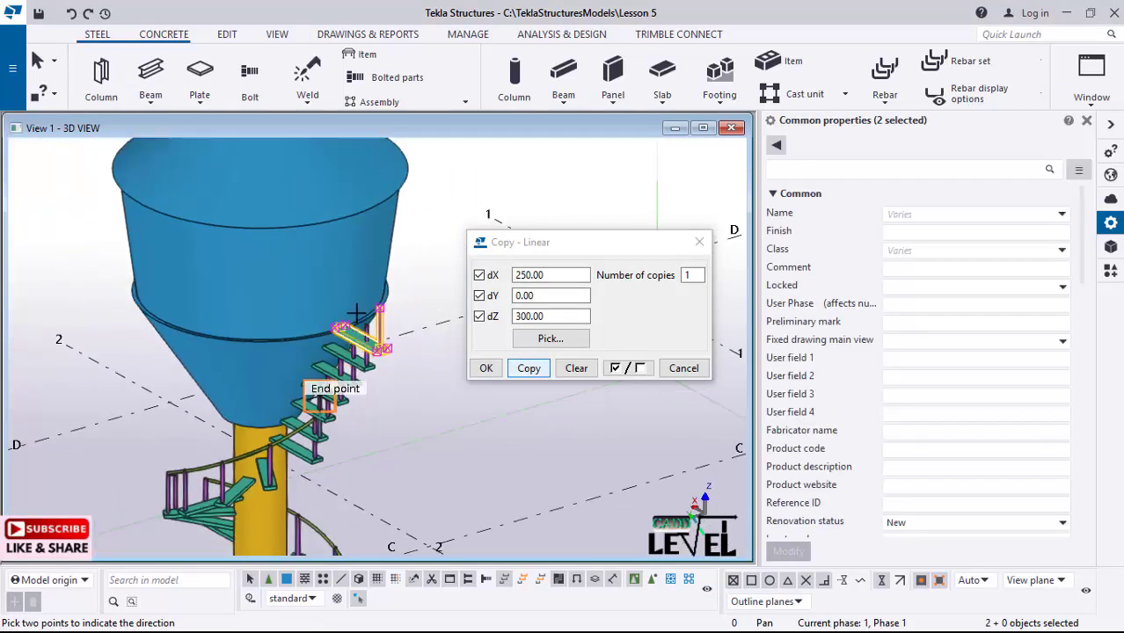
{"action": "double_click", "coordinate": [686, 276]}
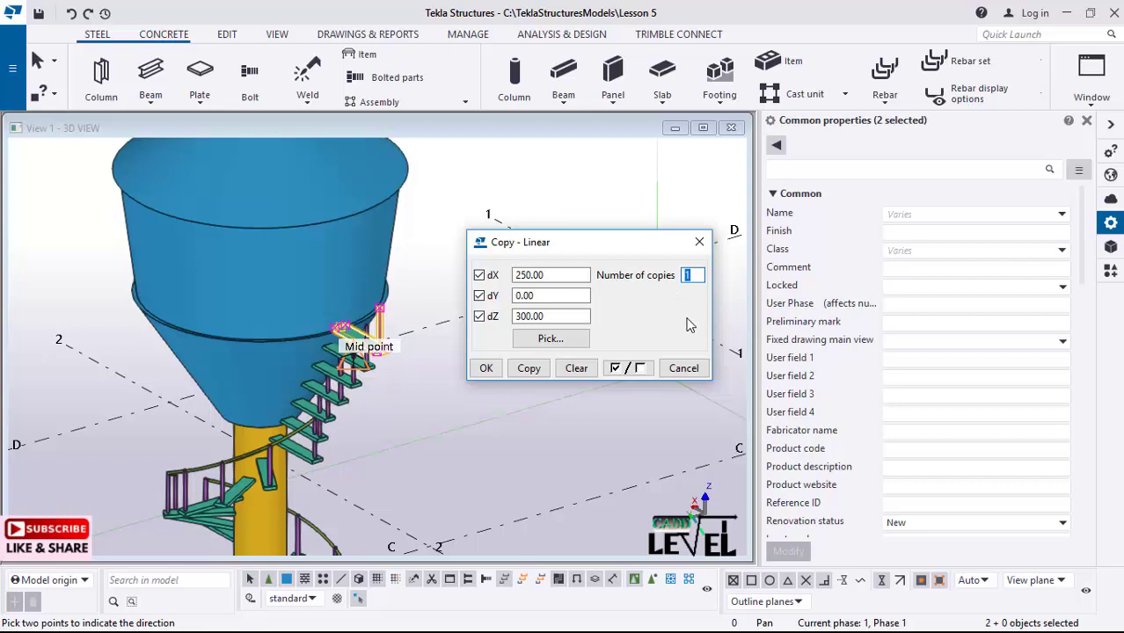
{"action": "type", "text": "3"}
{"action": "left_click", "coordinate": [529, 369]}
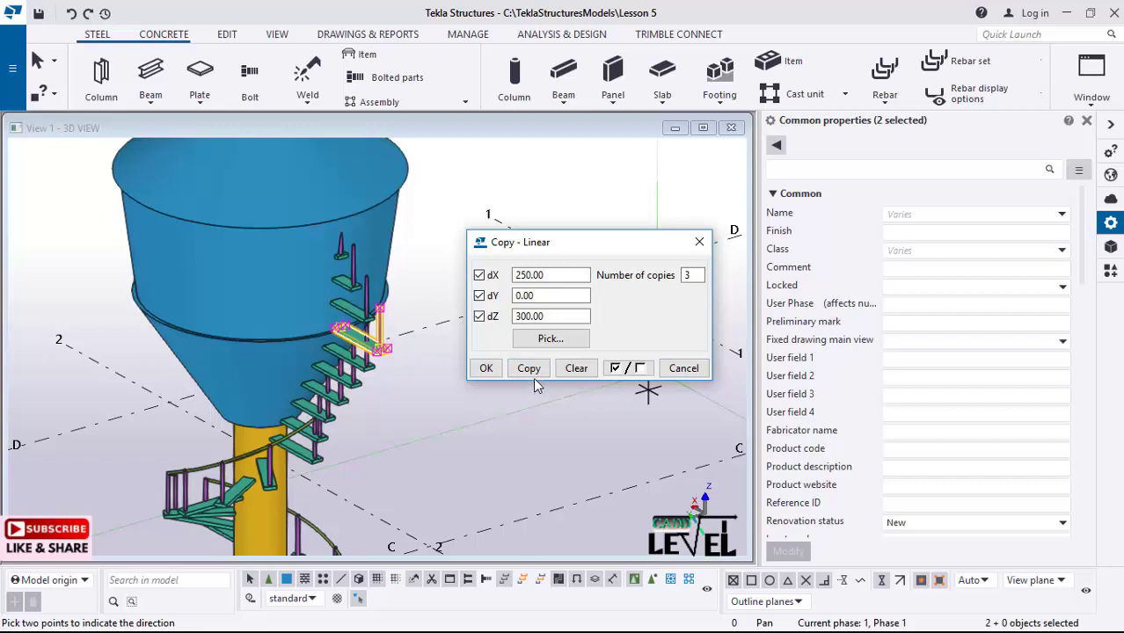
{"action": "double_click", "coordinate": [528, 275]}
{"action": "left_click", "coordinate": [529, 276]}
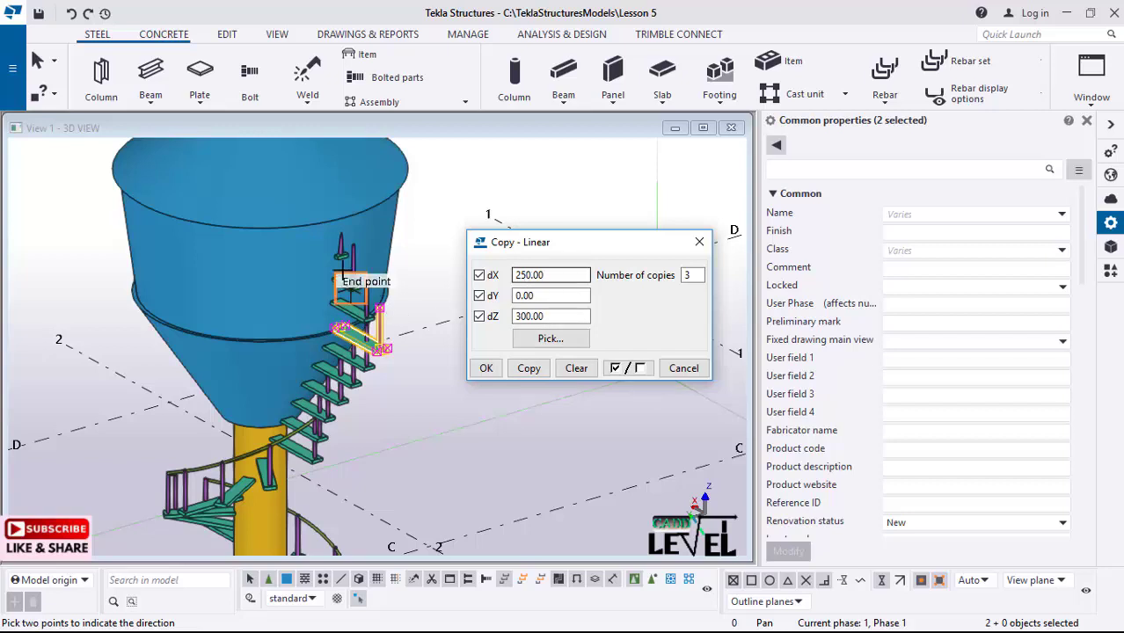
- Undo the three offset copies and copy straight up with dX 0
{"action": "left_click", "coordinate": [73, 14]}
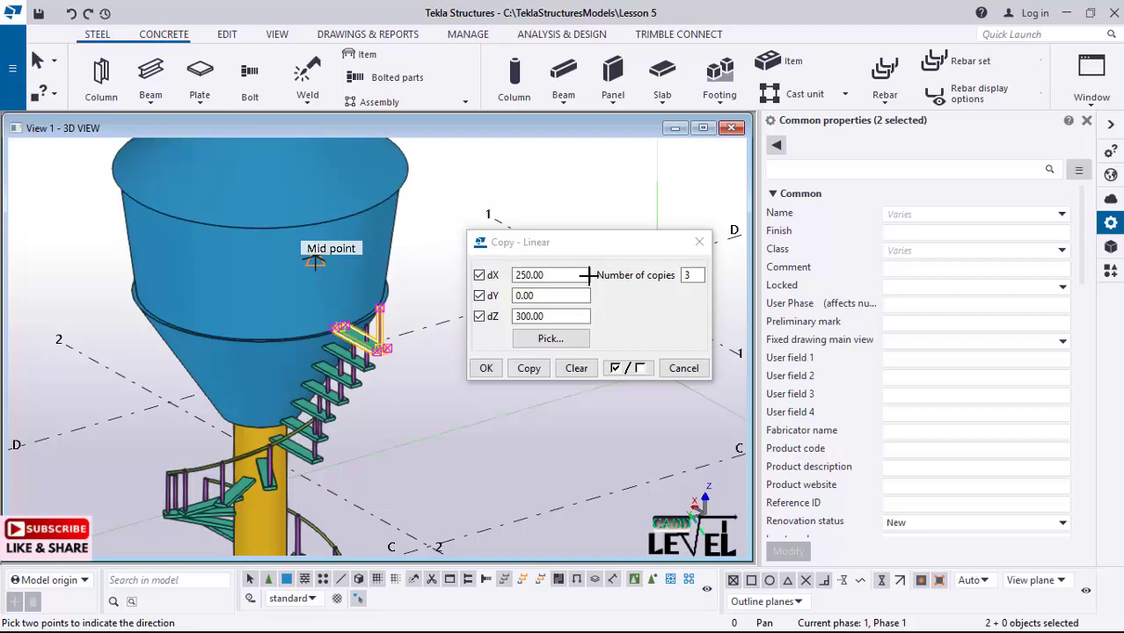
{"action": "left_click_drag", "start_coordinate": [581, 275], "coordinate": [517, 276]}
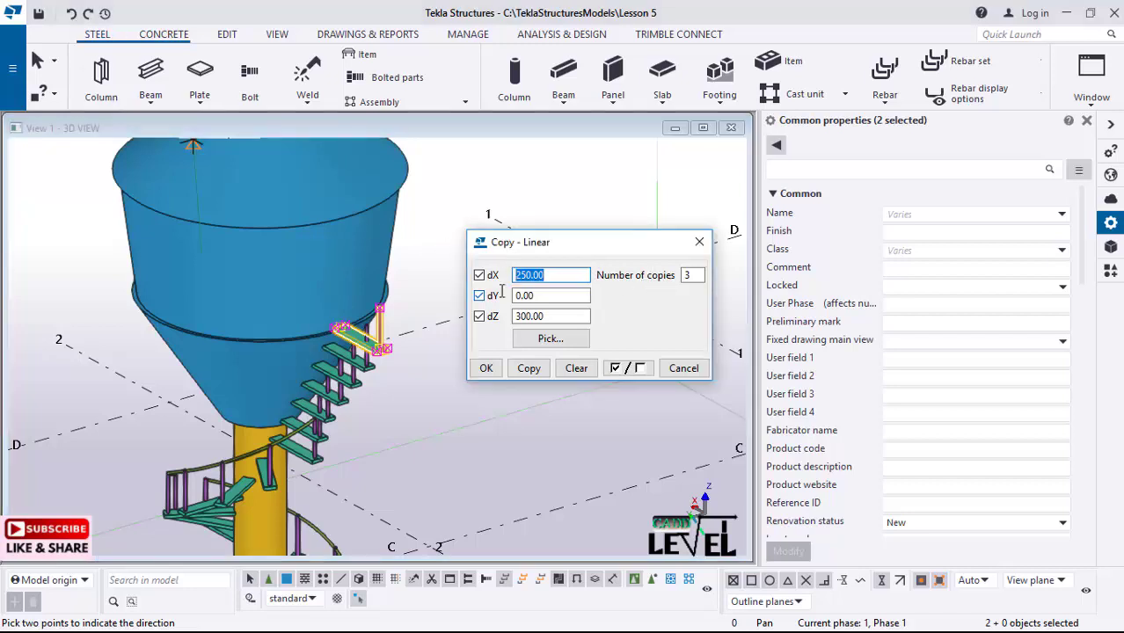
{"action": "type", "text": "0"}
{"action": "left_click", "coordinate": [527, 368]}
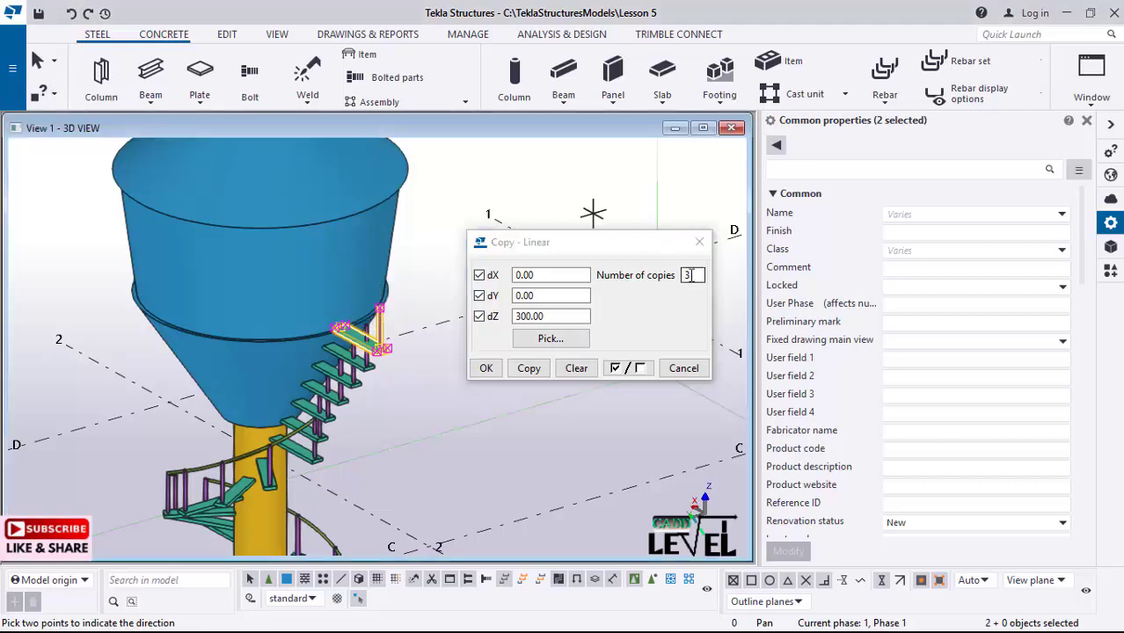
- Try a five-copy run, discard the duplicate parts, and undo it
{"action": "double_click", "coordinate": [684, 276]}
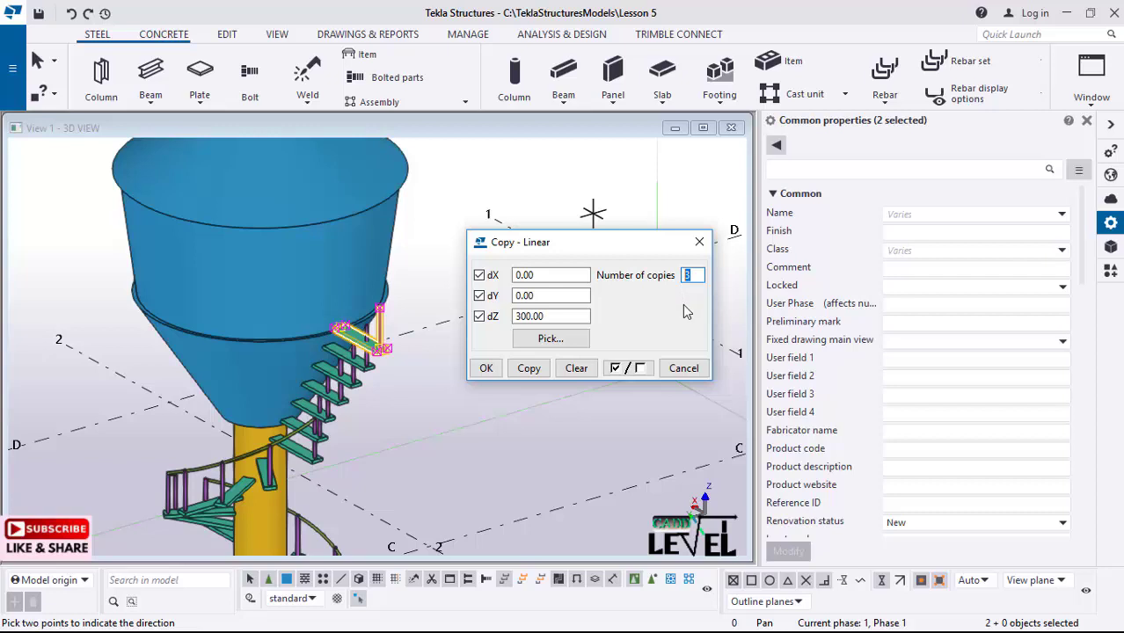
{"action": "type", "text": "45"}
{"action": "left_click", "coordinate": [528, 367]}
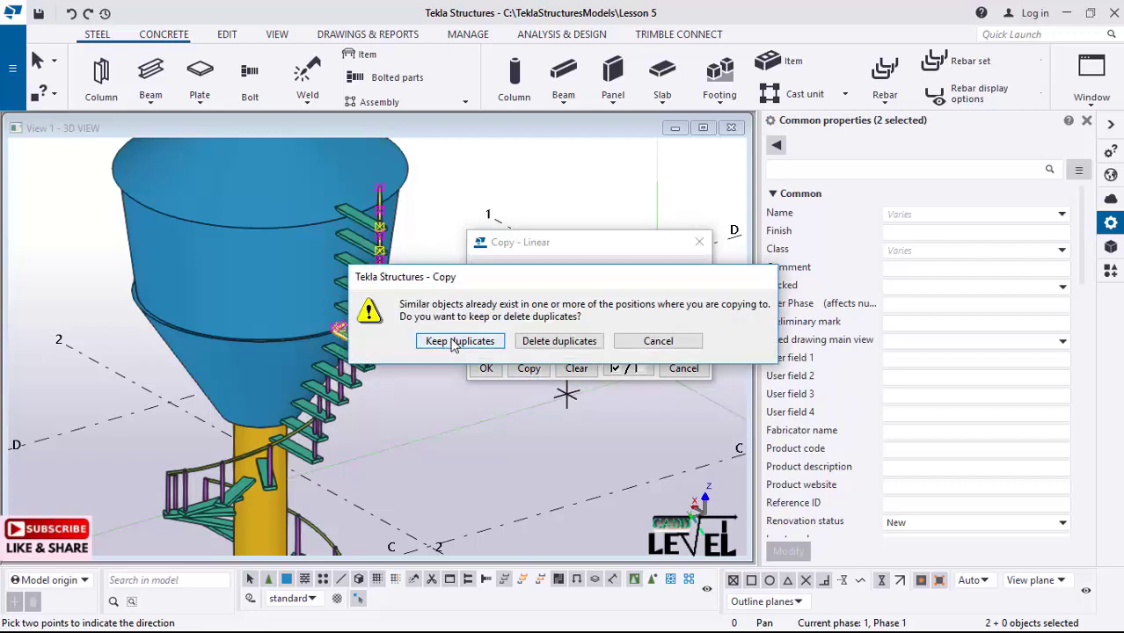
{"action": "left_click", "coordinate": [560, 341]}
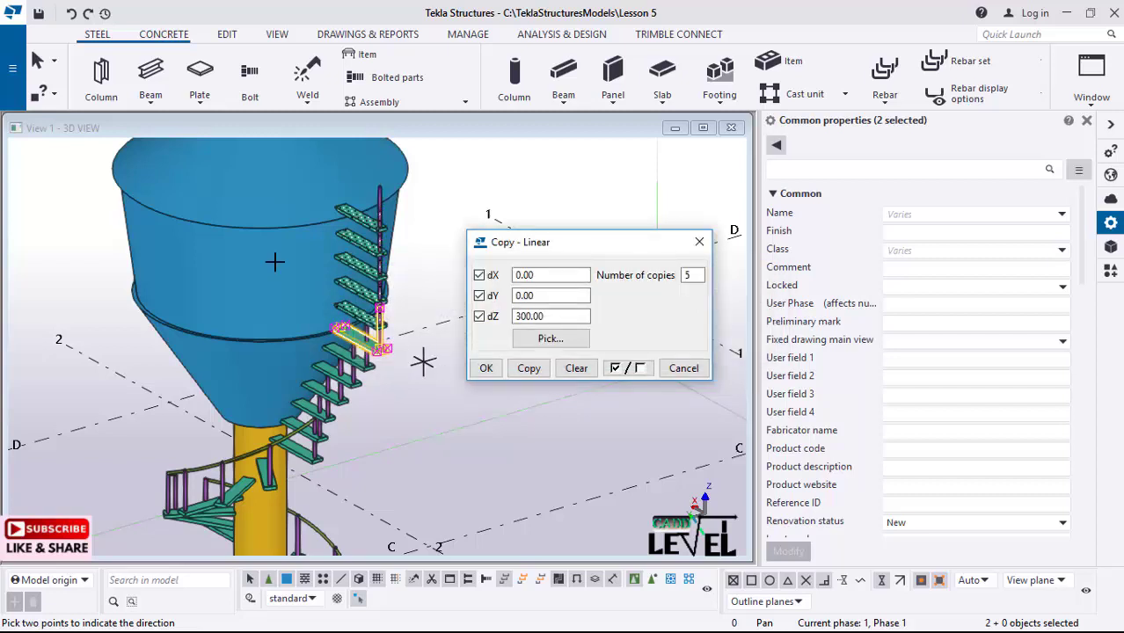
{"action": "left_click", "coordinate": [72, 14]}
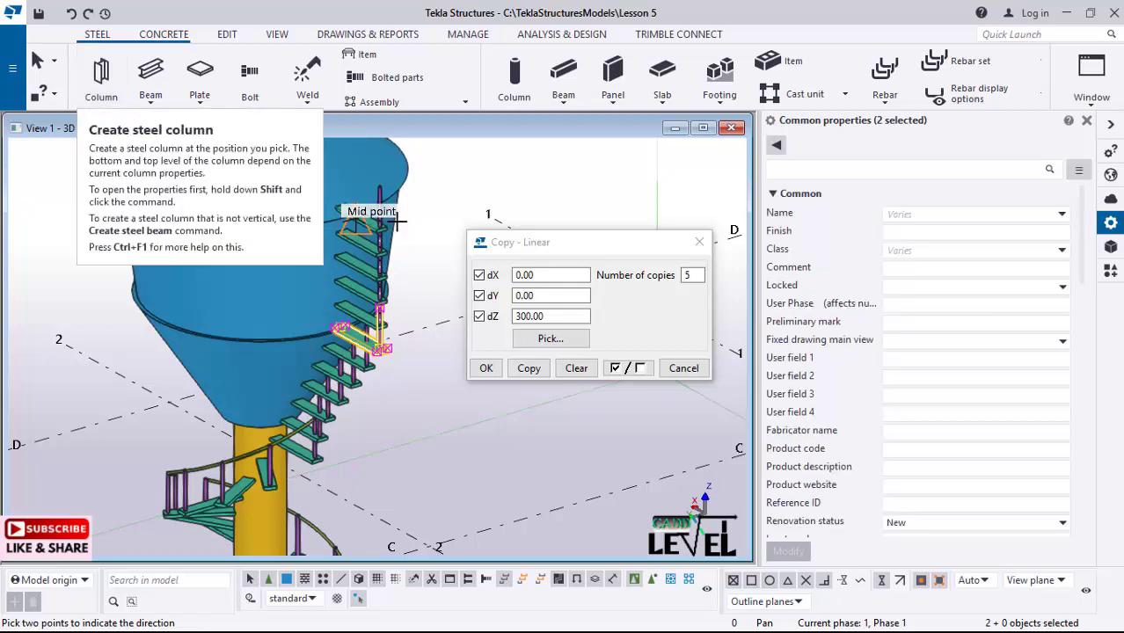
- Undo leftover copies, make 4 copies 300 apart straight up, and close the dialog
{"action": "scroll", "coordinate": [365, 216], "scroll_direction": "up", "scroll_amount": 2}
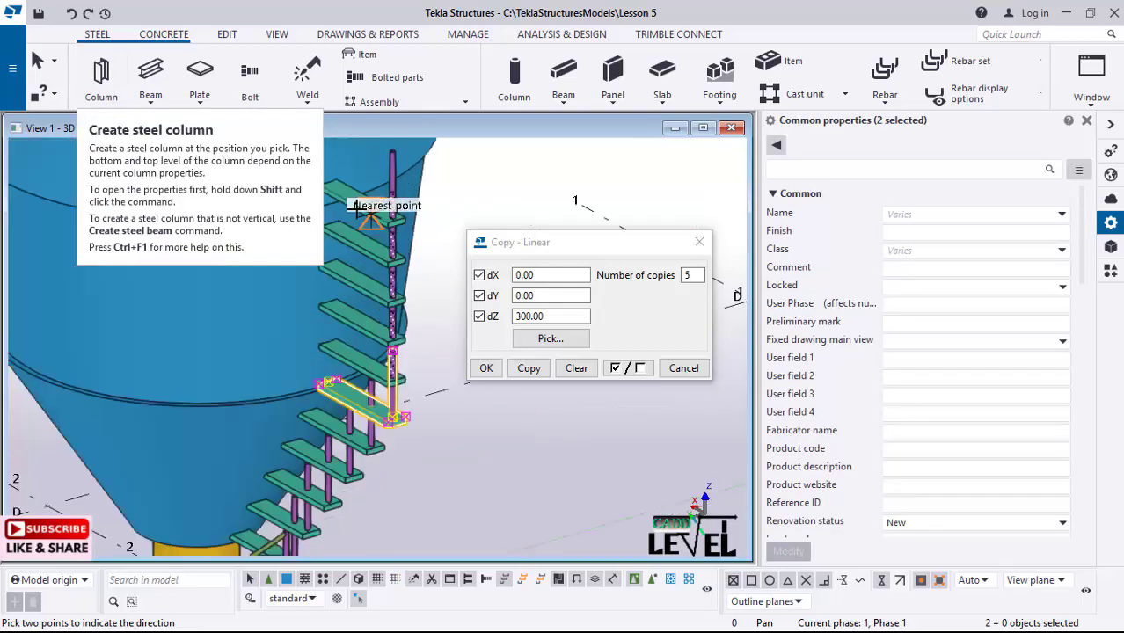
{"action": "scroll", "coordinate": [397, 227], "scroll_direction": "up", "scroll_amount": 2}
{"action": "scroll", "coordinate": [378, 220], "scroll_direction": "down", "scroll_amount": 2}
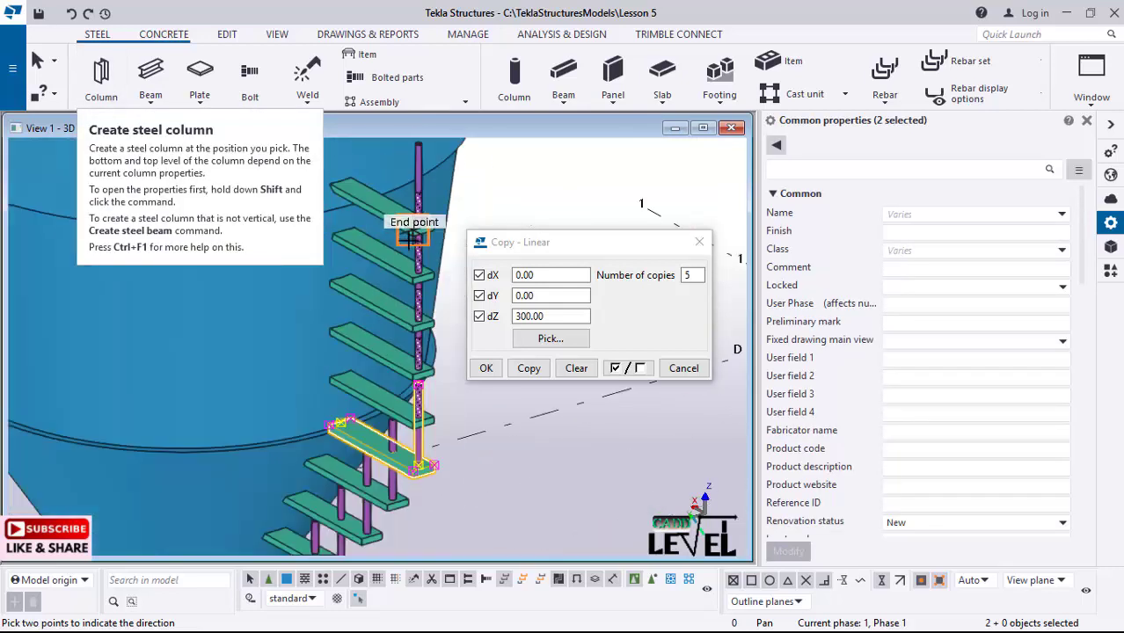
{"action": "scroll", "coordinate": [360, 217], "scroll_direction": "down", "scroll_amount": 2}
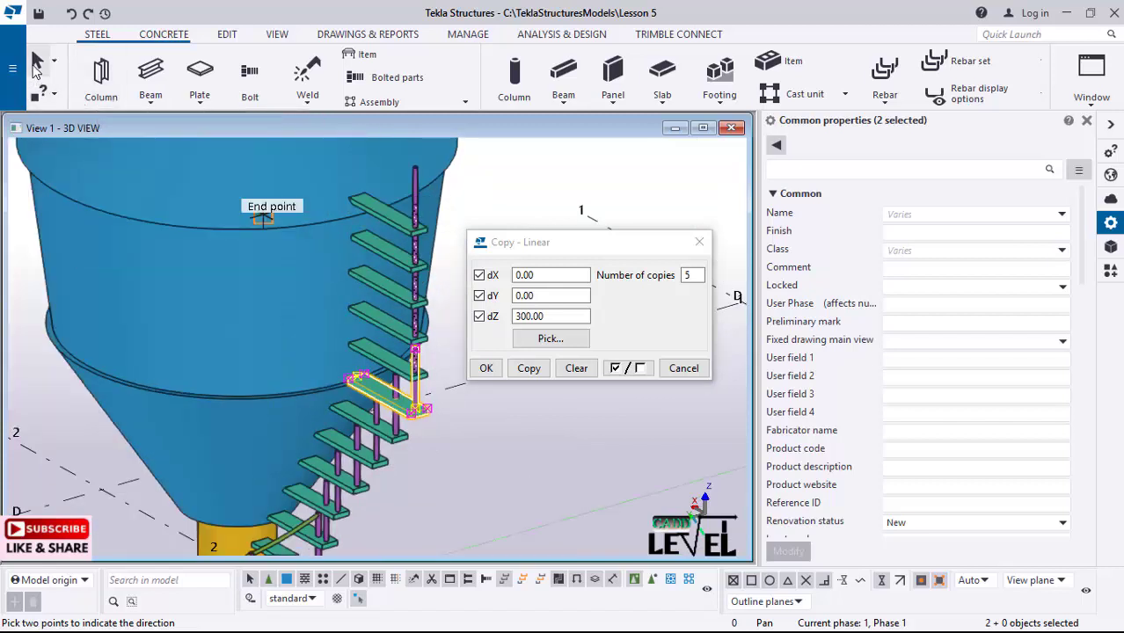
{"action": "left_click", "coordinate": [72, 15]}
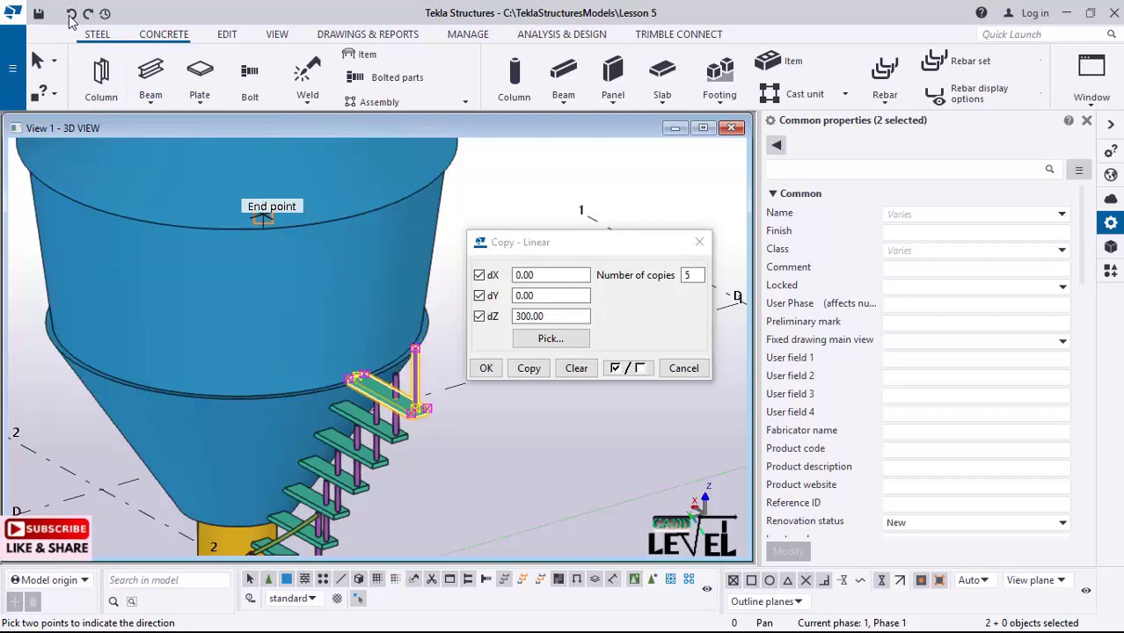
{"action": "double_click", "coordinate": [688, 275]}
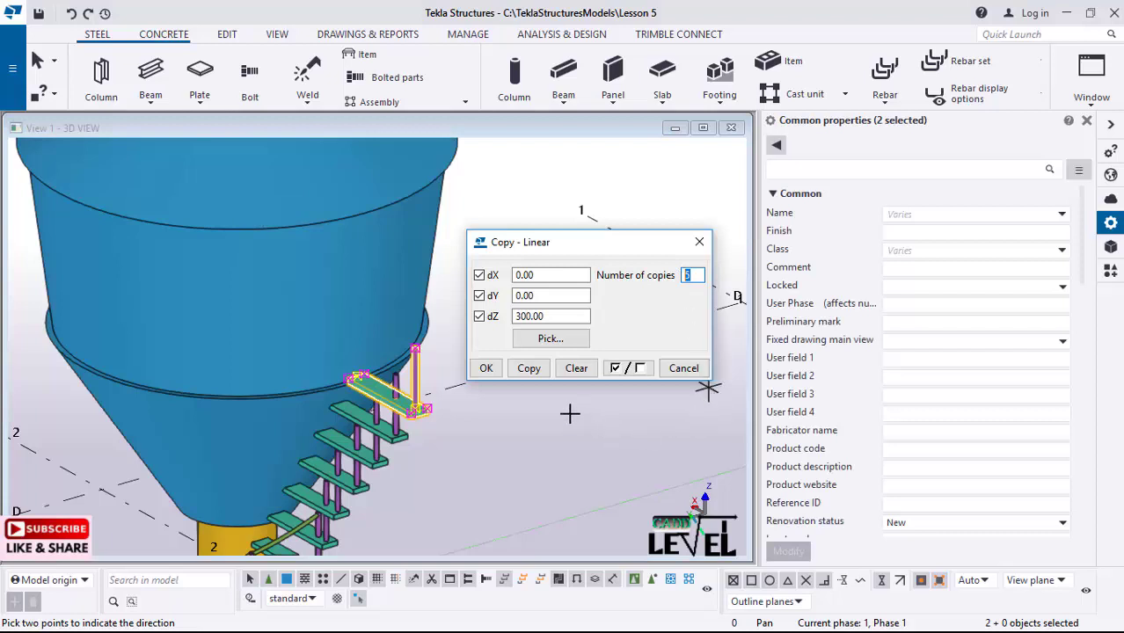
{"action": "type", "text": "4"}
{"action": "left_click", "coordinate": [528, 368]}
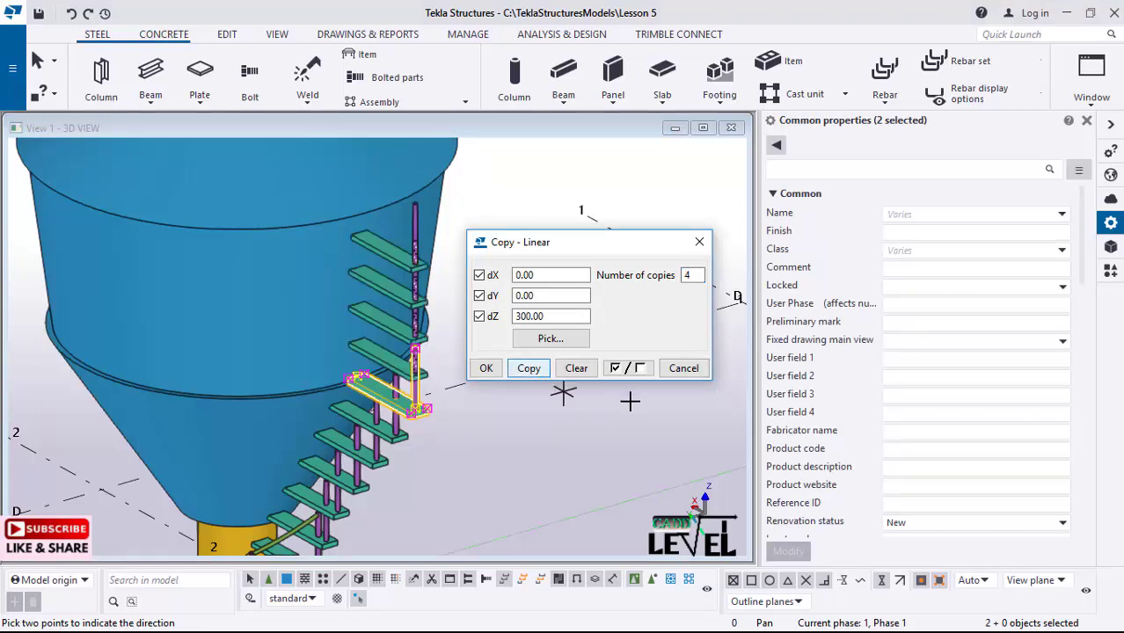
{"action": "scroll", "coordinate": [657, 394], "scroll_direction": "down", "scroll_amount": 2}
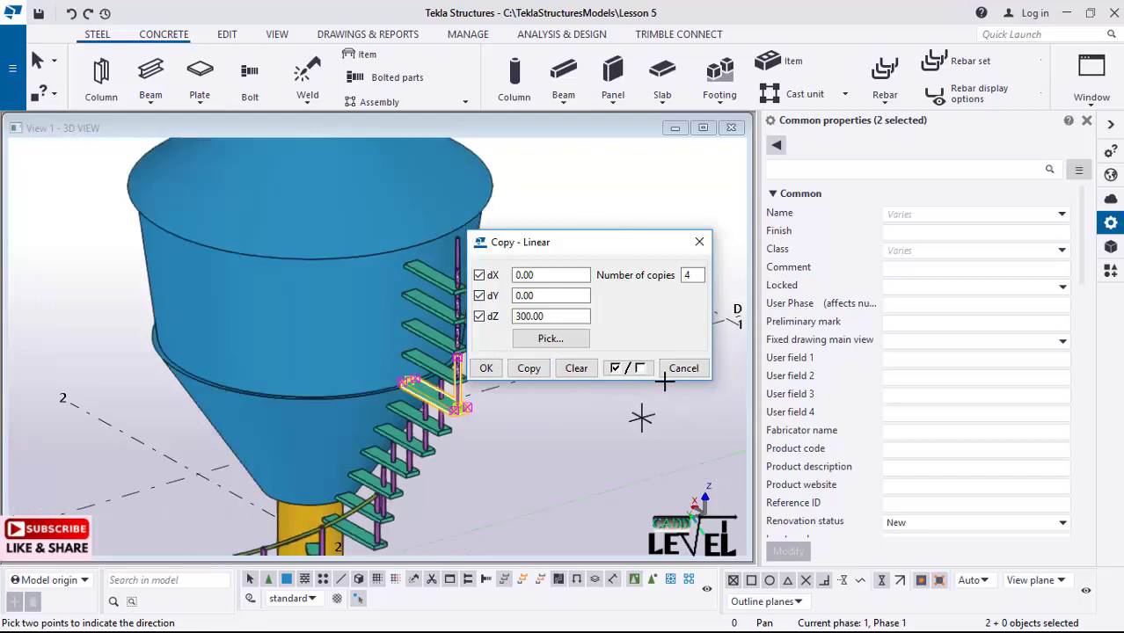
{"action": "left_click", "coordinate": [485, 367]}
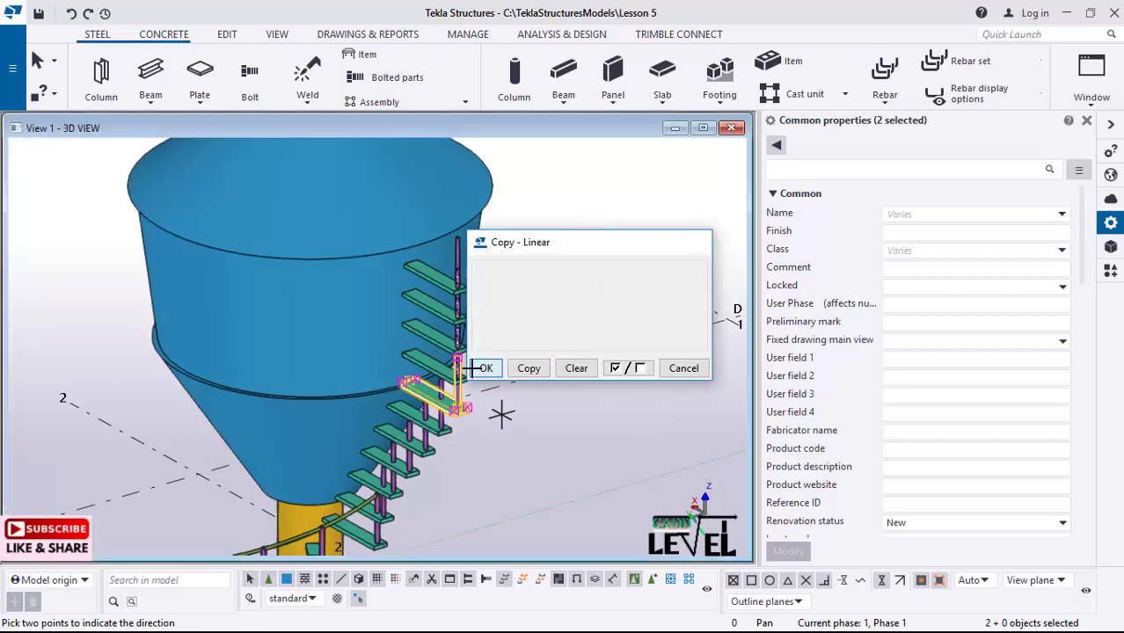
{"action": "scroll", "coordinate": [490, 339], "scroll_direction": "up", "scroll_amount": 2}
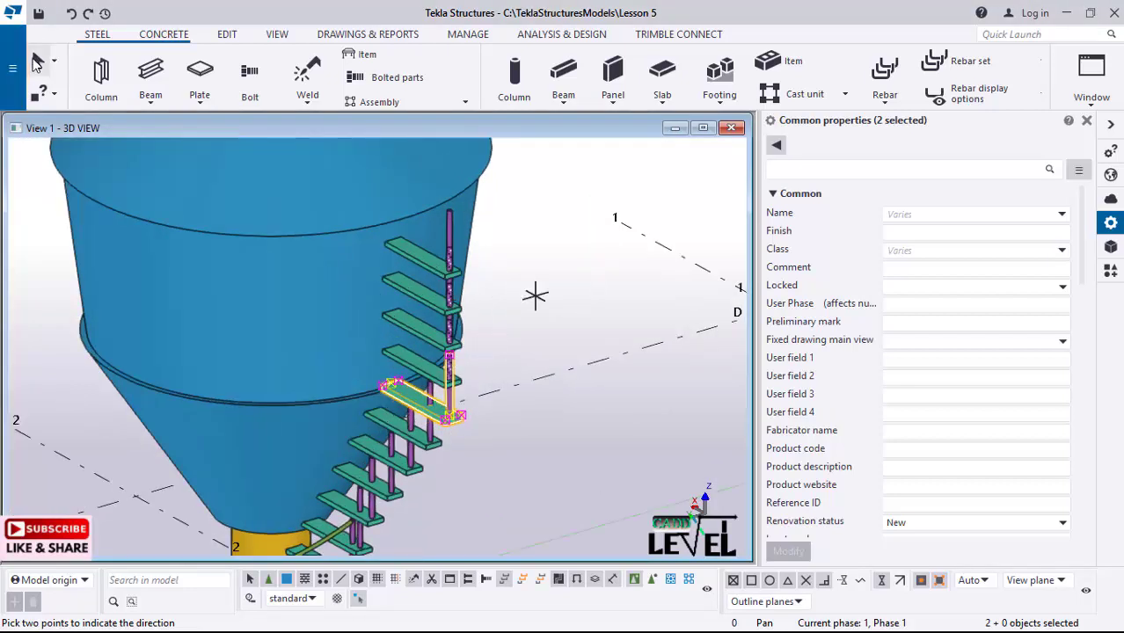
- Select the topmost copied step slab and add its tube post to the selection
{"action": "scroll", "coordinate": [522, 255], "scroll_direction": "down", "scroll_amount": 5}
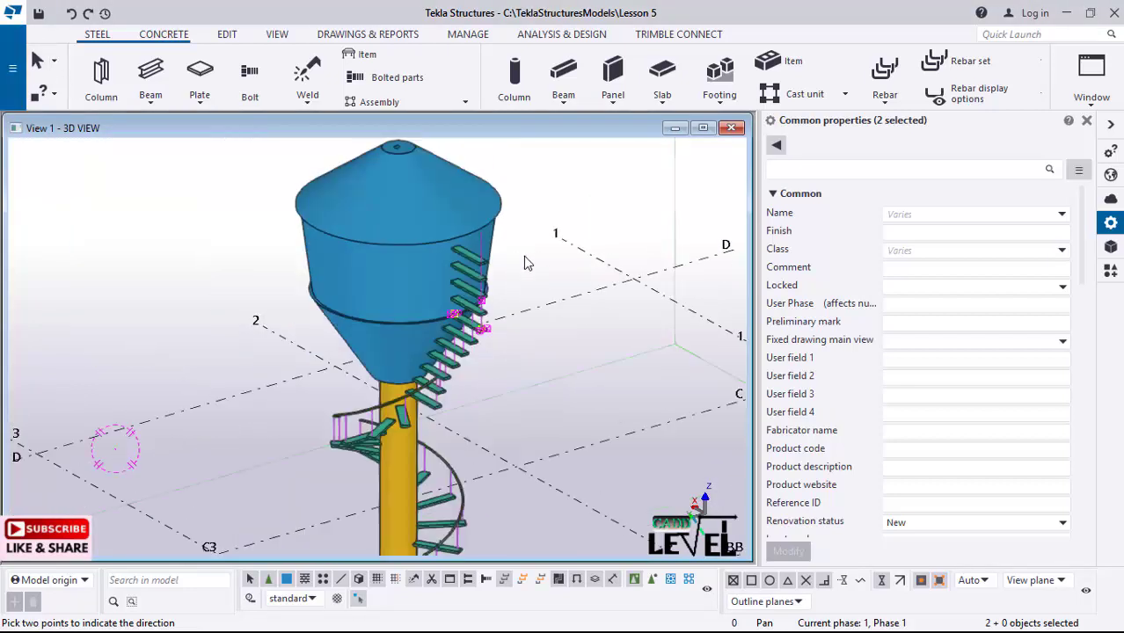
{"action": "scroll", "coordinate": [488, 263], "scroll_direction": "up", "scroll_amount": 3}
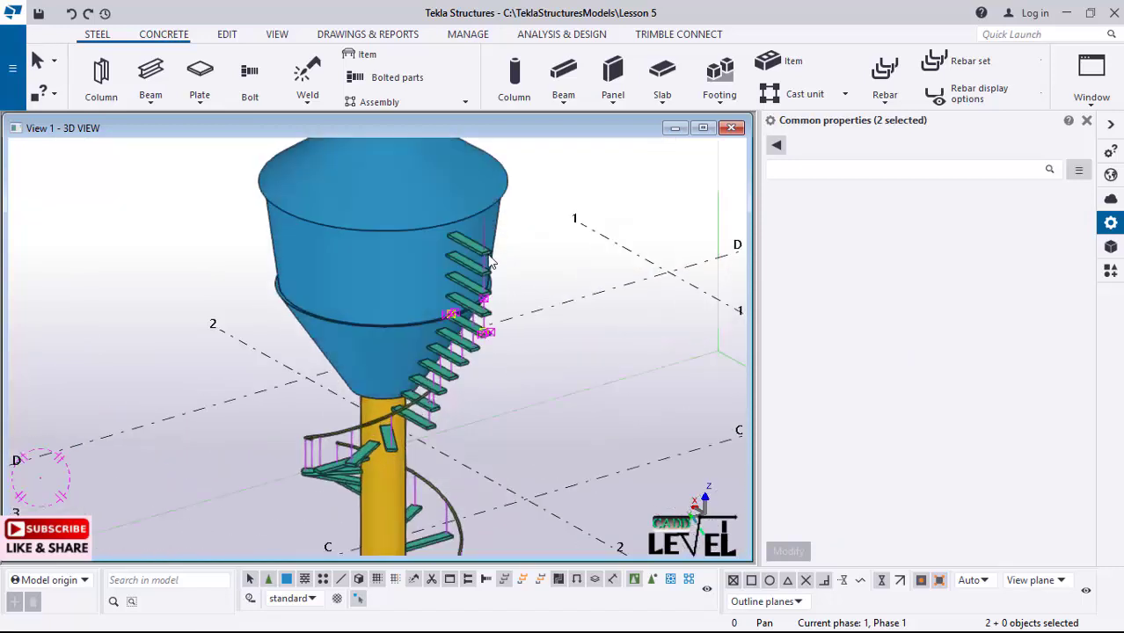
{"action": "scroll", "coordinate": [380, 360], "scroll_direction": "down", "scroll_amount": 1}
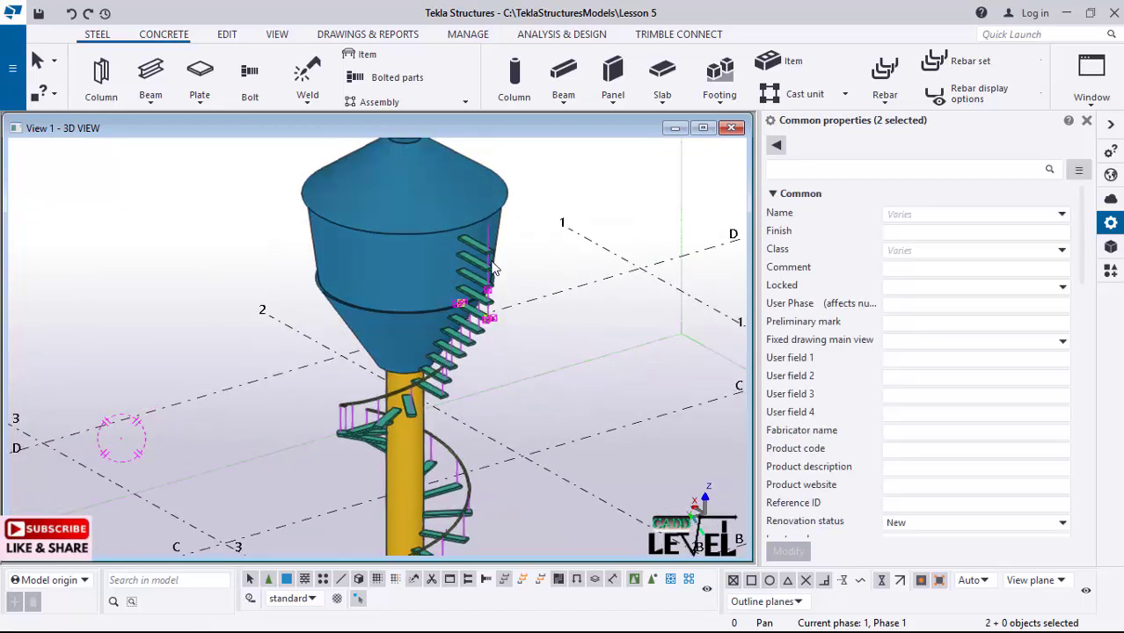
{"action": "scroll", "coordinate": [506, 252], "scroll_direction": "up", "scroll_amount": 5}
{"action": "scroll", "coordinate": [568, 245], "scroll_direction": "up", "scroll_amount": 1}
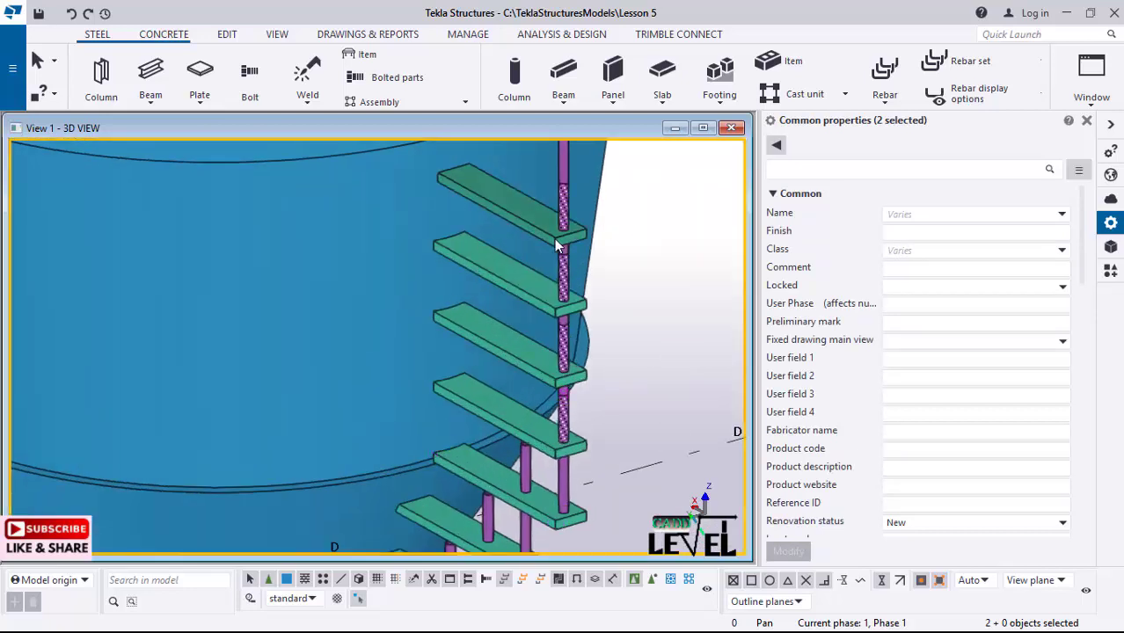
{"action": "left_click", "coordinate": [555, 246]}
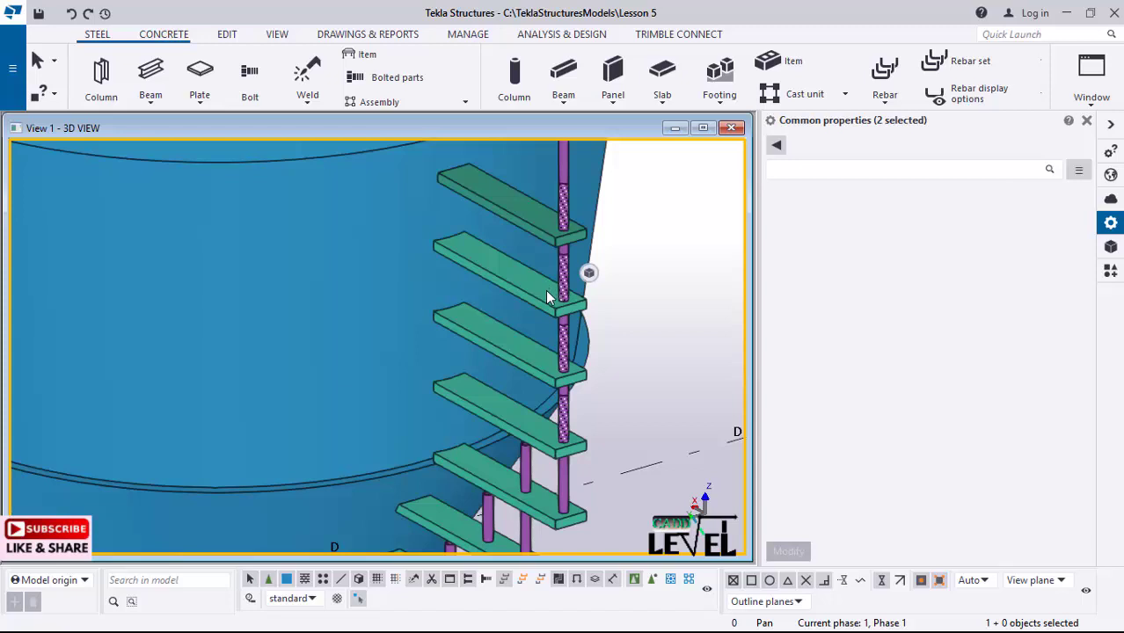
{"action": "scroll", "coordinate": [479, 381], "scroll_direction": "down", "scroll_amount": 1}
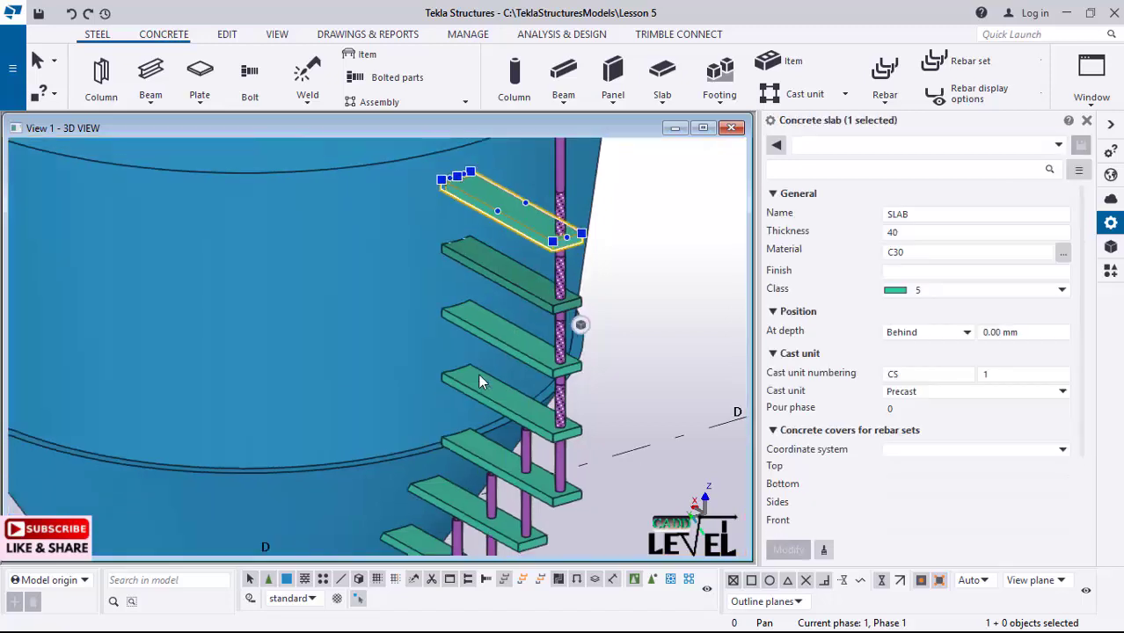
{"action": "scroll", "coordinate": [527, 230], "scroll_direction": "down", "scroll_amount": 2}
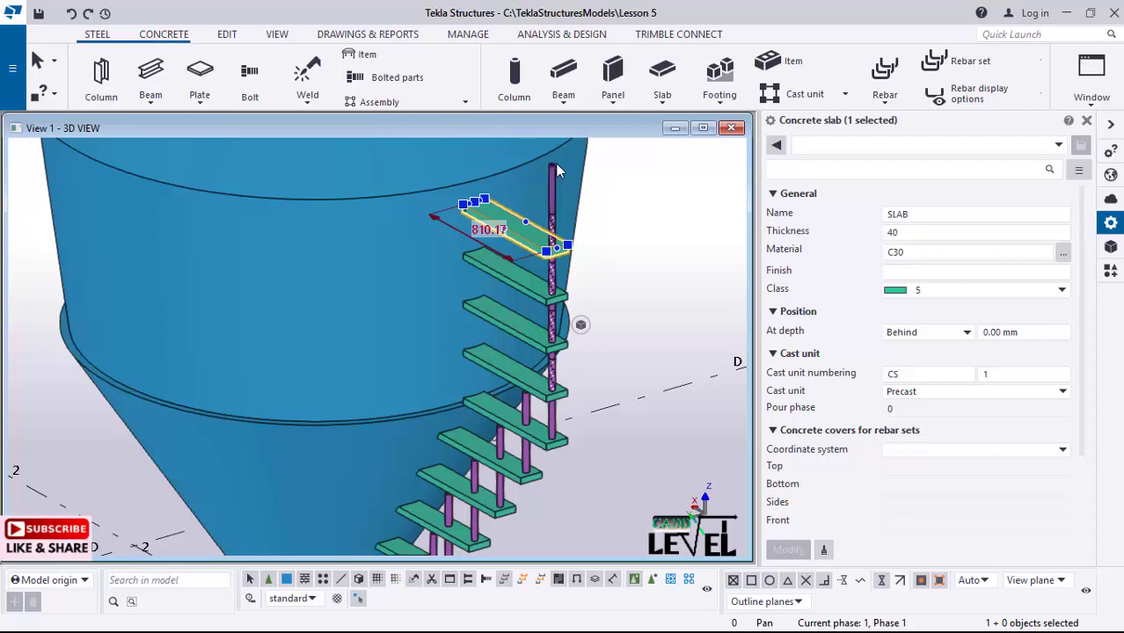
{"action": "scroll", "coordinate": [554, 167], "scroll_direction": "up", "scroll_amount": 2}
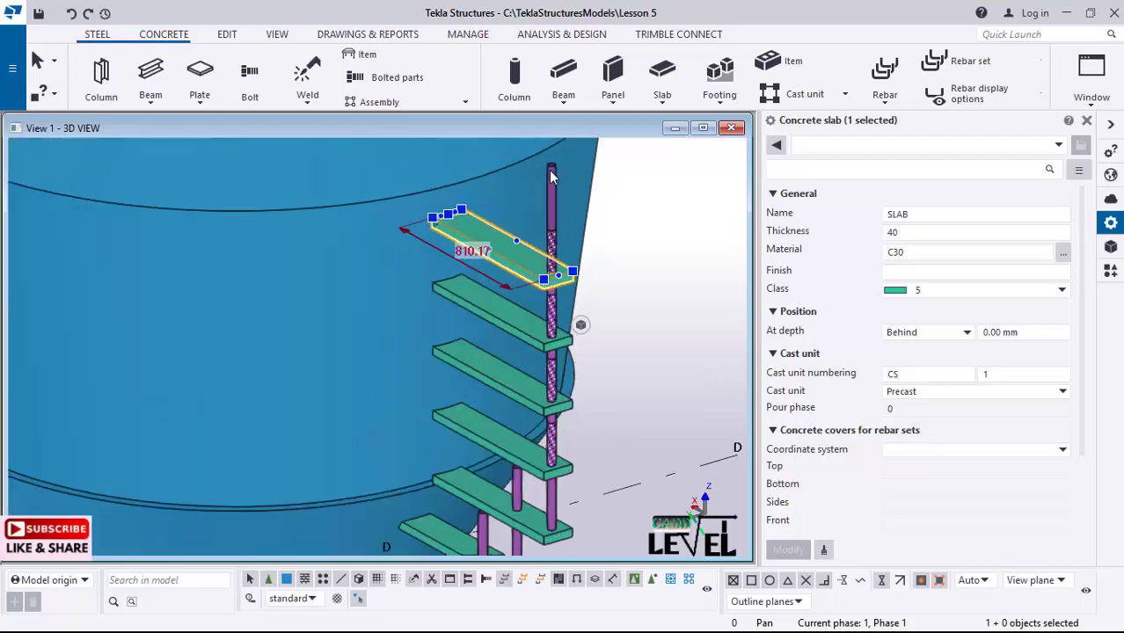
{"action": "left_click", "coordinate": [555, 186], "text": "ctrl"}
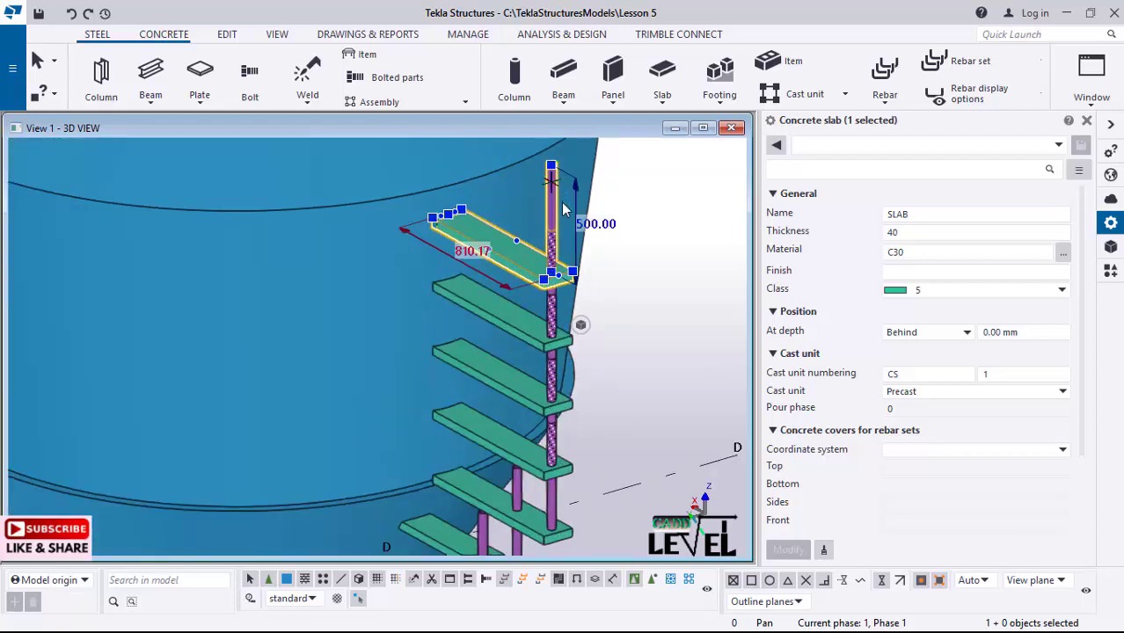
- Linear-copy the step and post four times at dX -100, dZ 300, then undo those copies
{"action": "scroll", "coordinate": [346, 409], "scroll_direction": "down", "scroll_amount": 5}
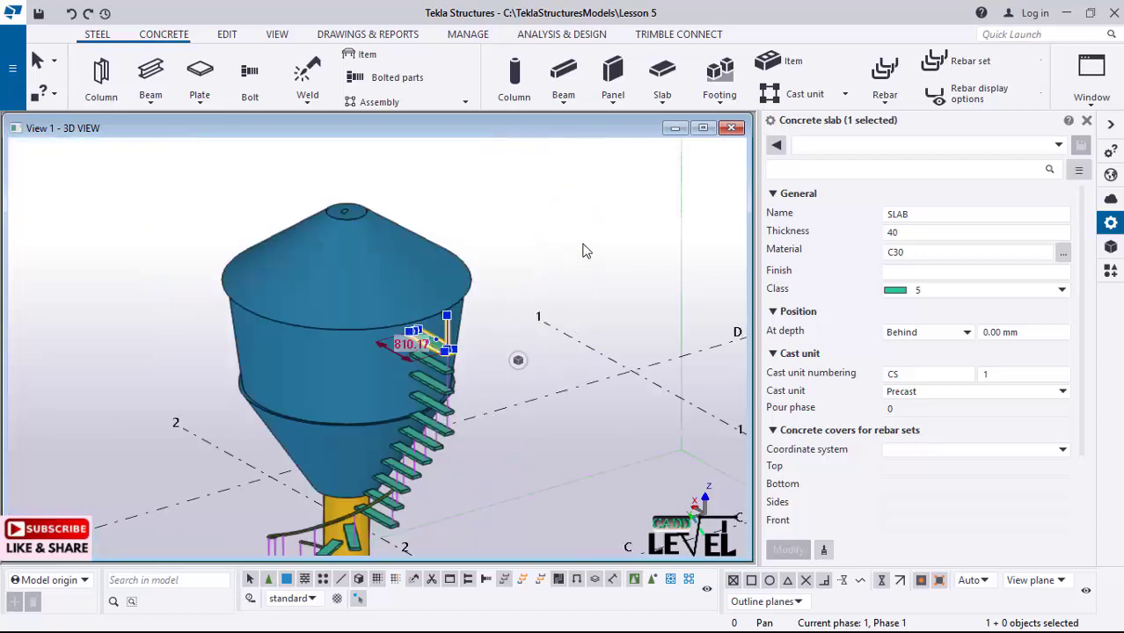
{"action": "right_click", "coordinate": [541, 235]}
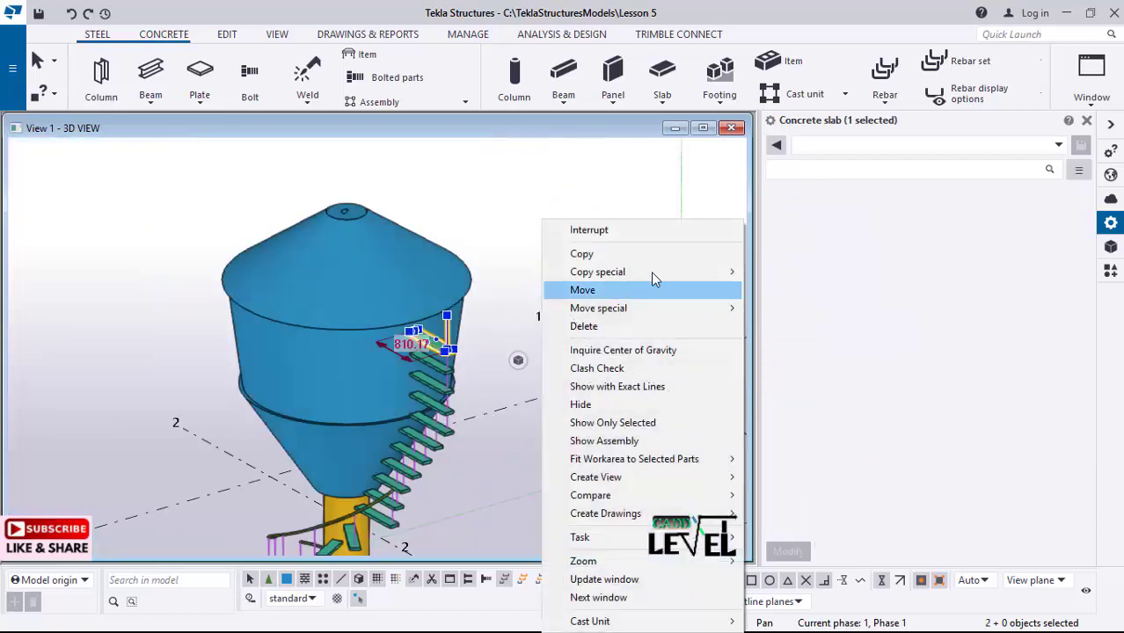
{"action": "mouse_move", "coordinate": [721, 271]}
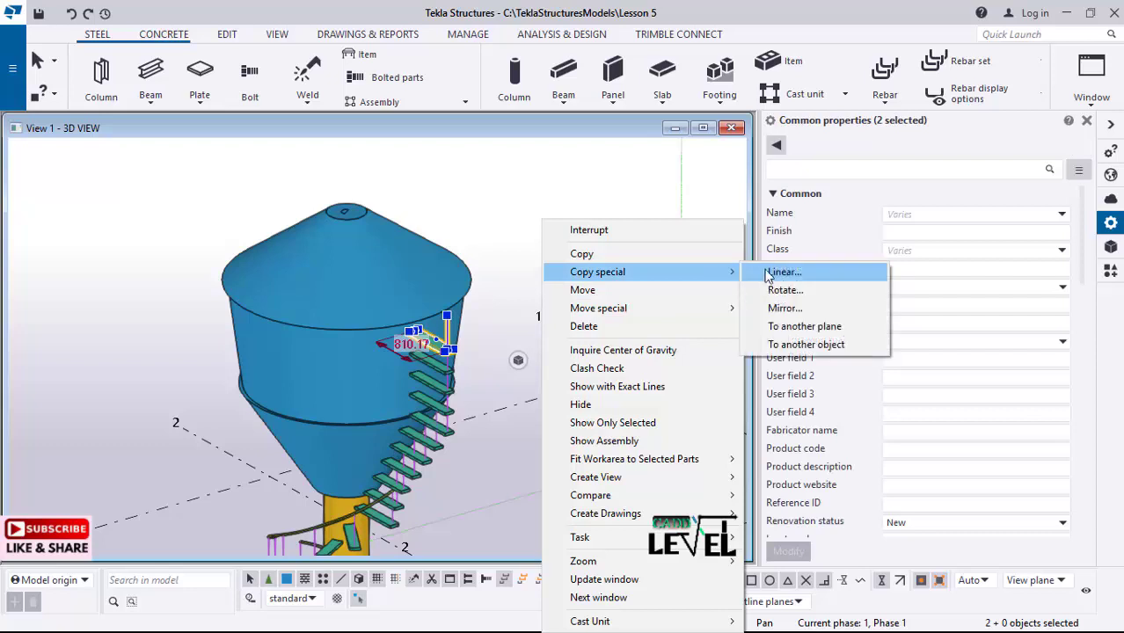
{"action": "left_click", "coordinate": [779, 272]}
{"action": "scroll", "coordinate": [422, 347], "scroll_direction": "up", "scroll_amount": 5}
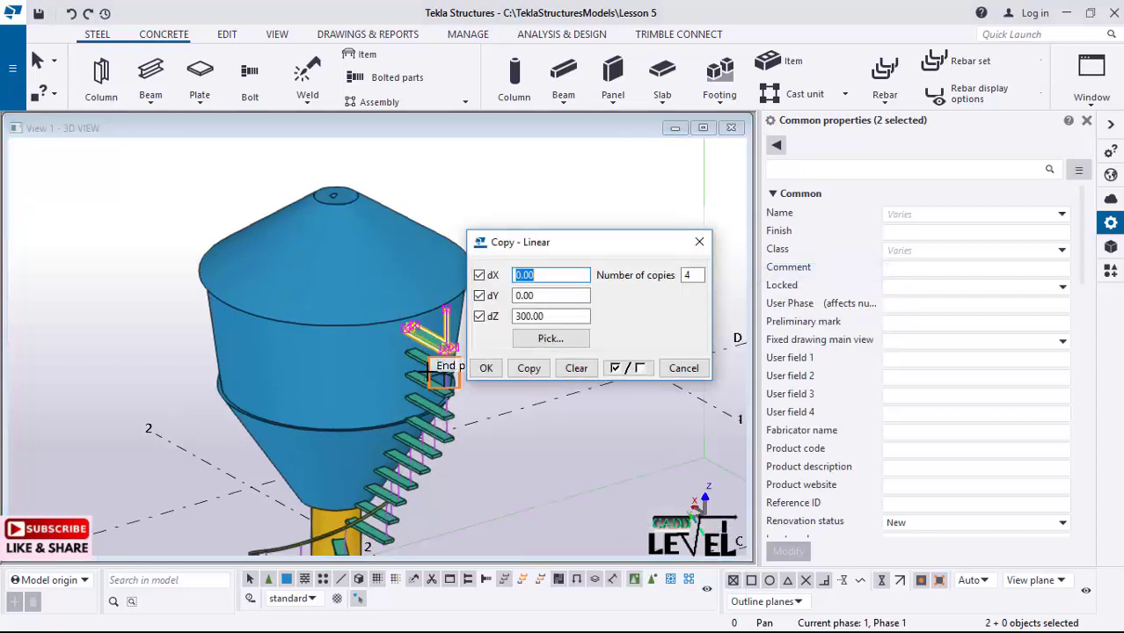
{"action": "scroll", "coordinate": [221, 264], "scroll_direction": "down", "scroll_amount": 3}
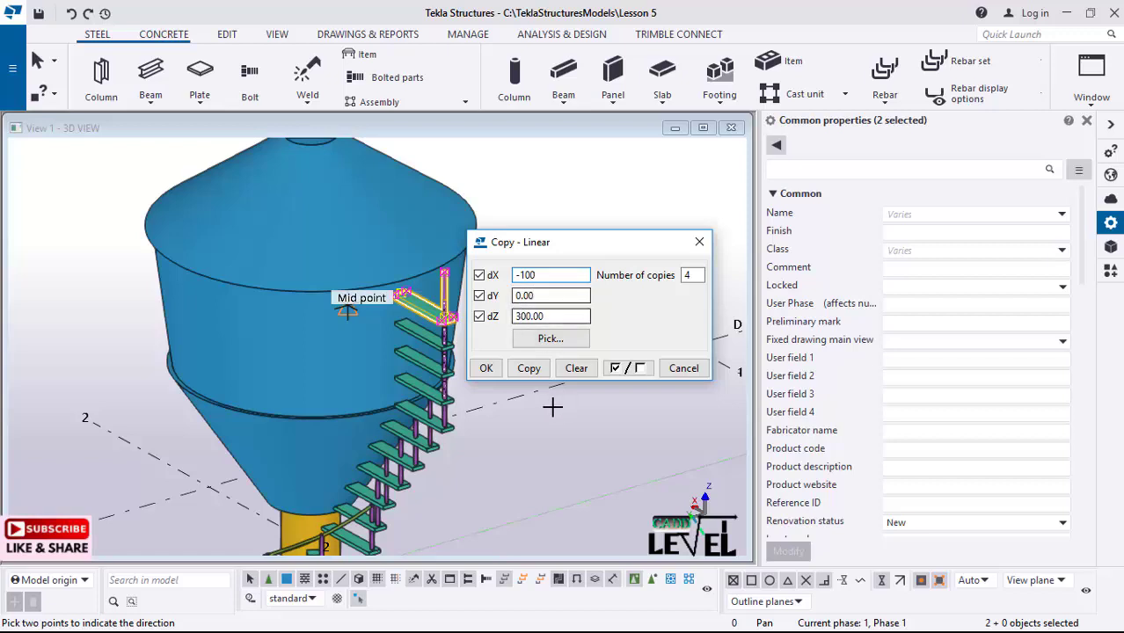
{"action": "left_click", "coordinate": [529, 369]}
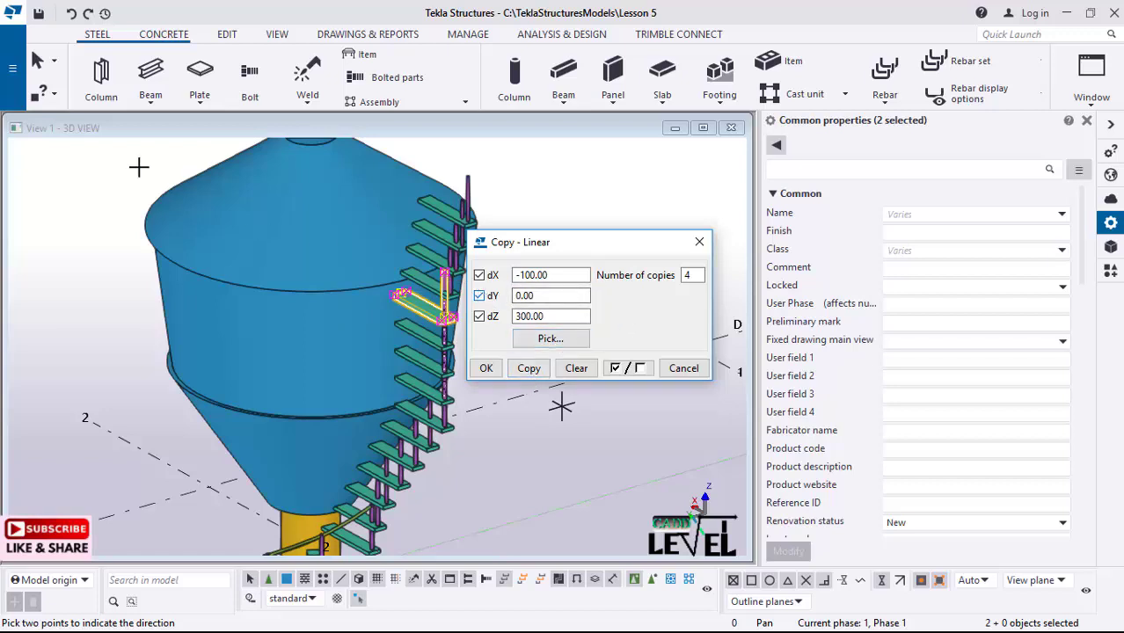
{"action": "left_click", "coordinate": [72, 14]}
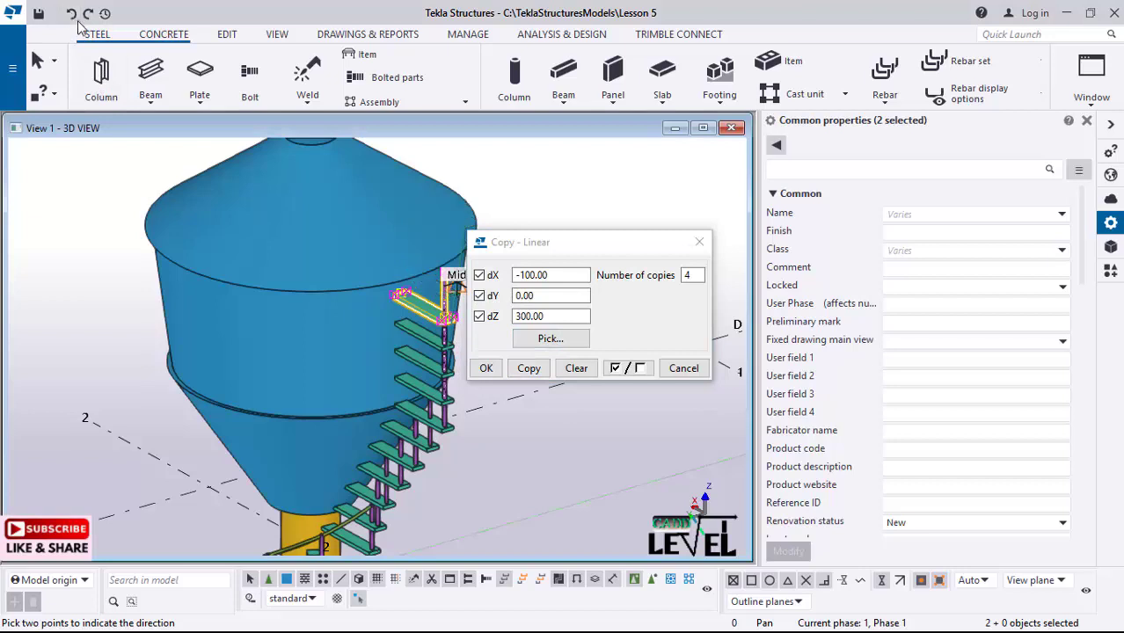
- Make a single copy of the step and post at dX -100, dZ 300
{"action": "double_click", "coordinate": [688, 277]}
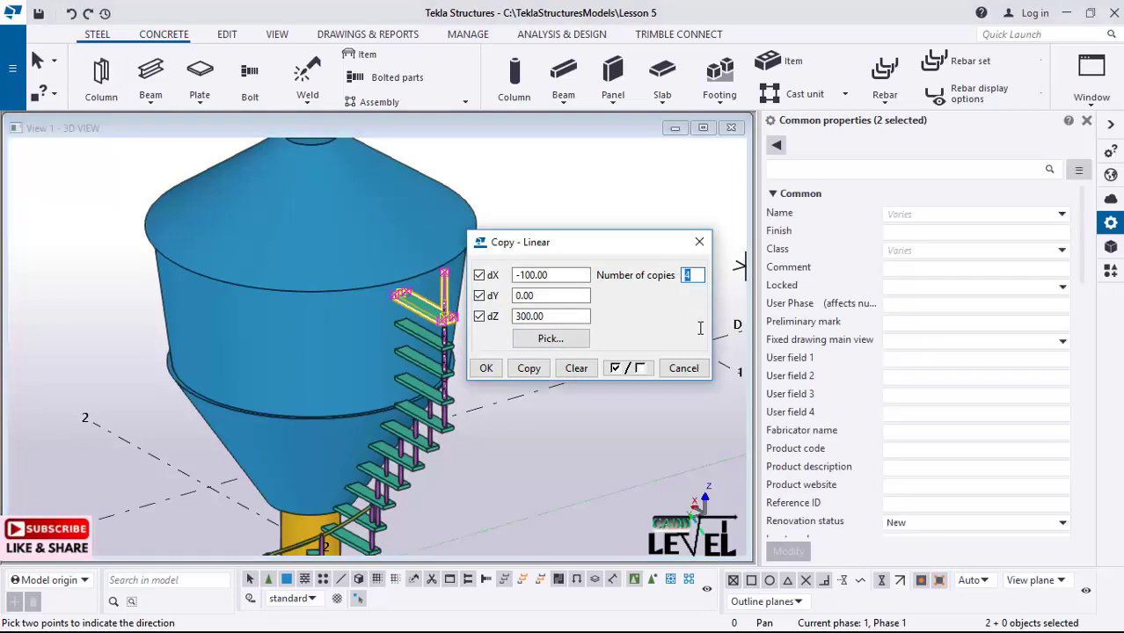
{"action": "type", "text": "1"}
{"action": "left_click", "coordinate": [529, 368]}
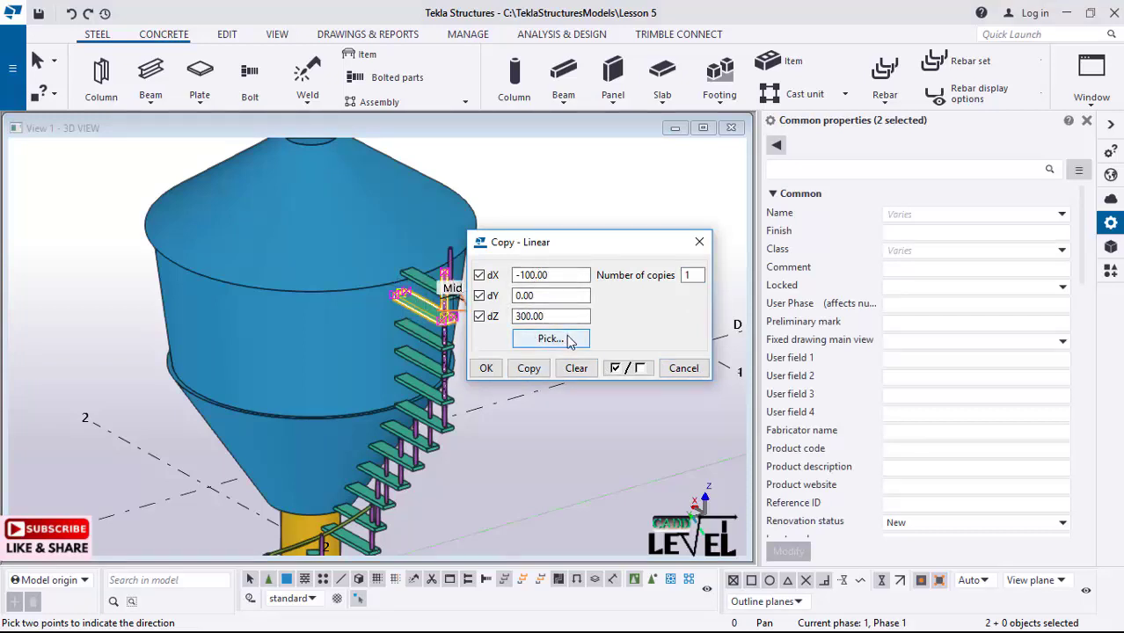
- Add a second copy at dX -250, dZ 600 and orbit to inspect the stair top
{"action": "left_click_drag", "start_coordinate": [550, 317], "coordinate": [479, 336]}
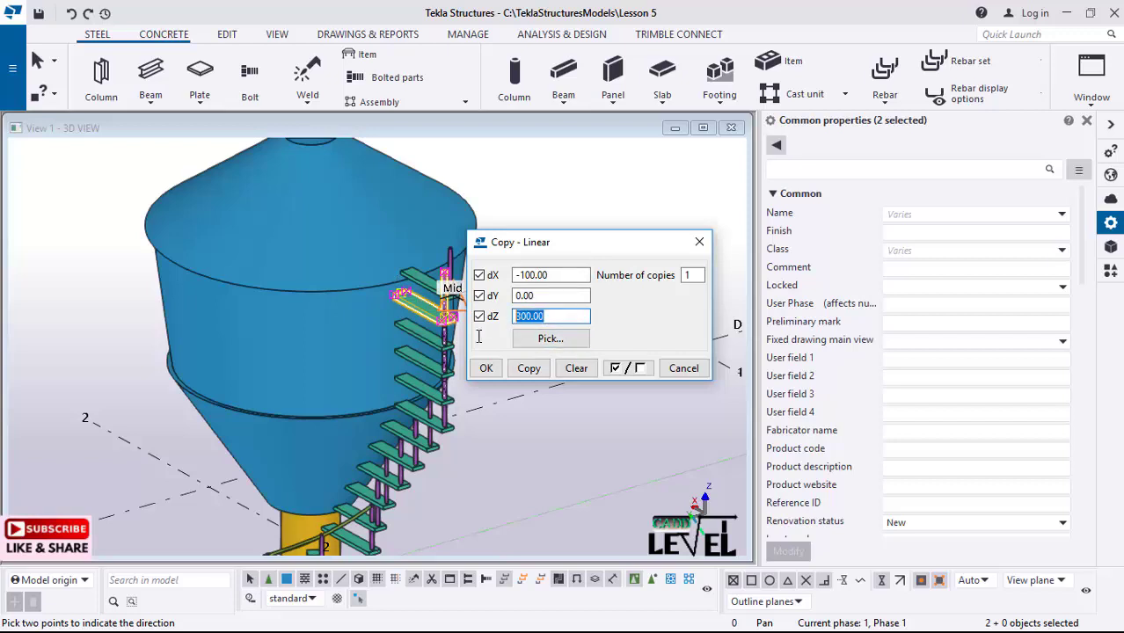
{"action": "type", "text": "6"}
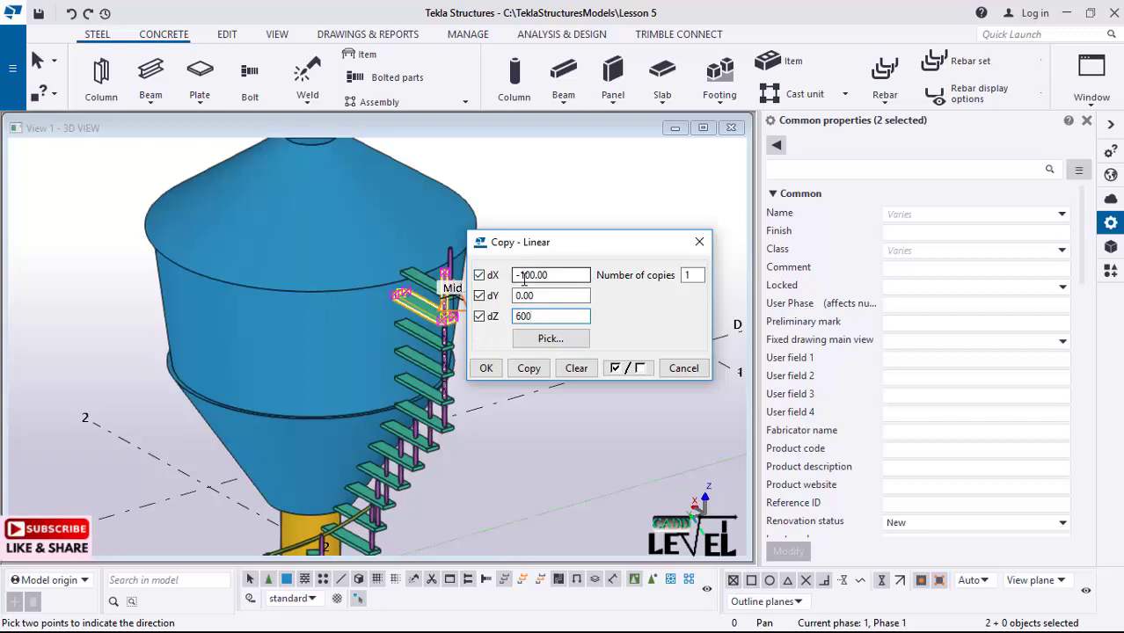
{"action": "left_click_drag", "start_coordinate": [522, 275], "coordinate": [545, 280]}
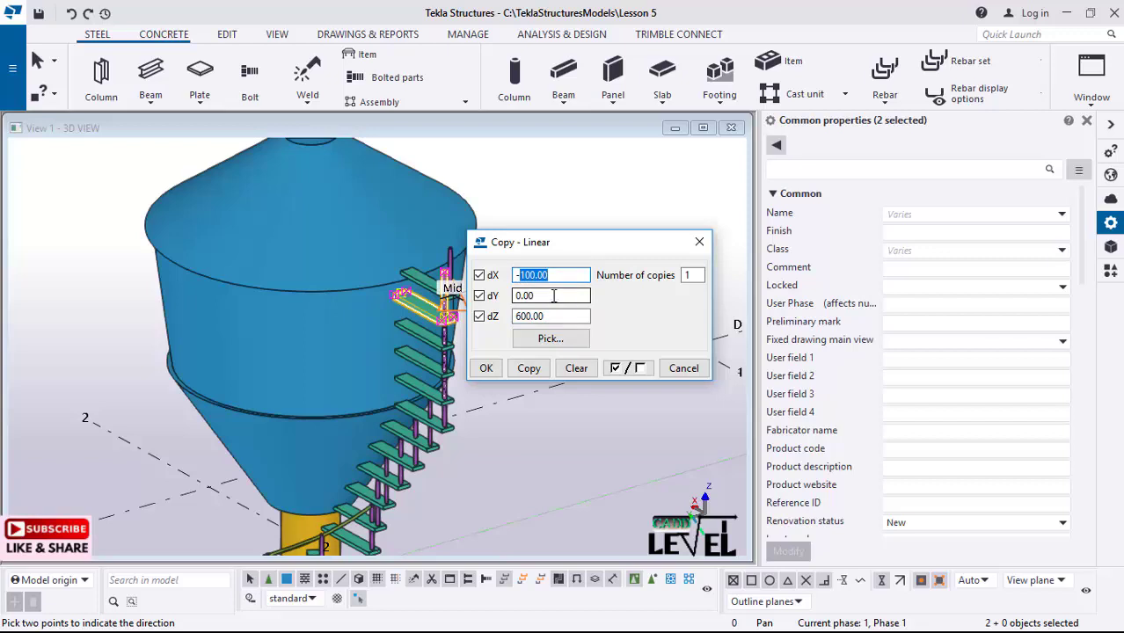
{"action": "type", "text": "250"}
{"action": "left_click", "coordinate": [528, 369]}
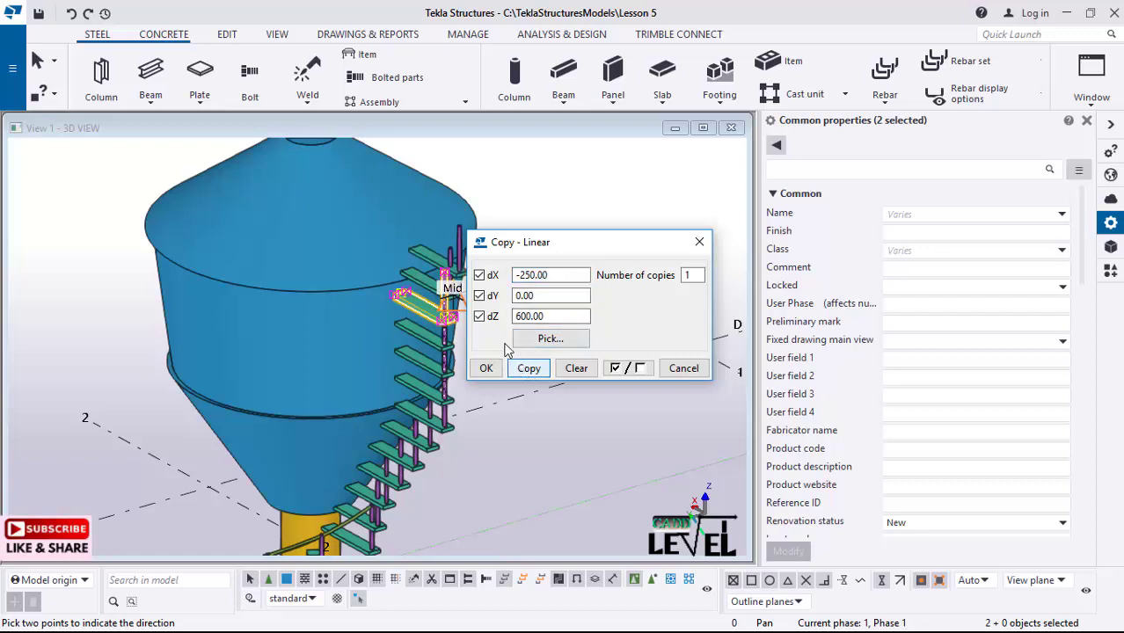
{"action": "scroll", "coordinate": [435, 262], "scroll_direction": "up", "scroll_amount": 3}
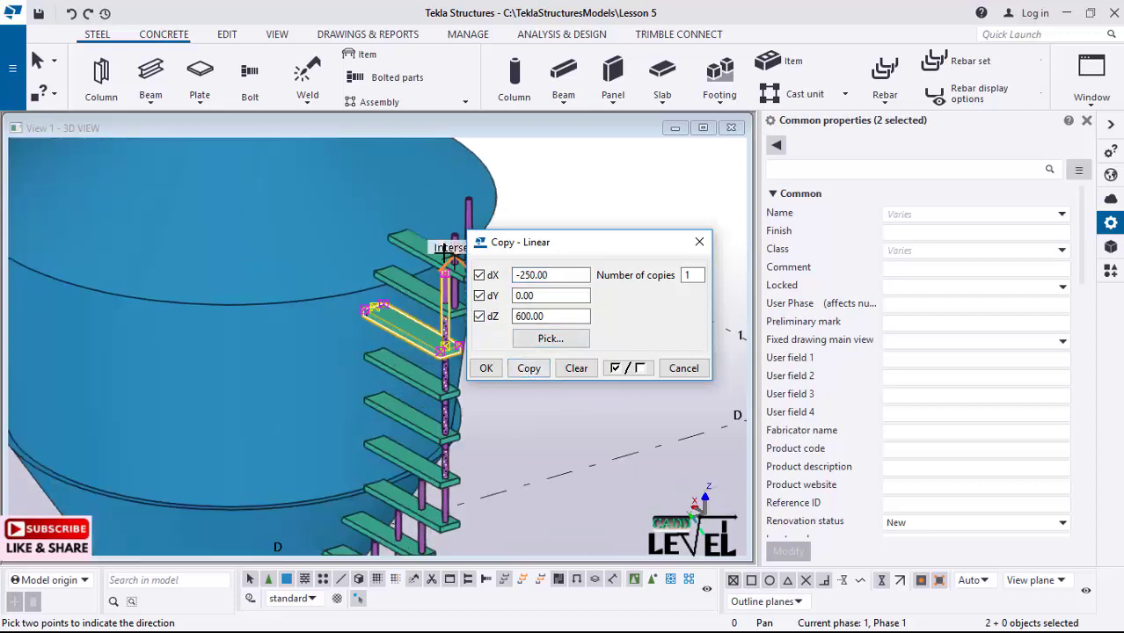
{"action": "scroll", "coordinate": [314, 359], "scroll_direction": "down", "scroll_amount": 1}
{"action": "scroll", "coordinate": [299, 347], "scroll_direction": "down", "scroll_amount": 1}
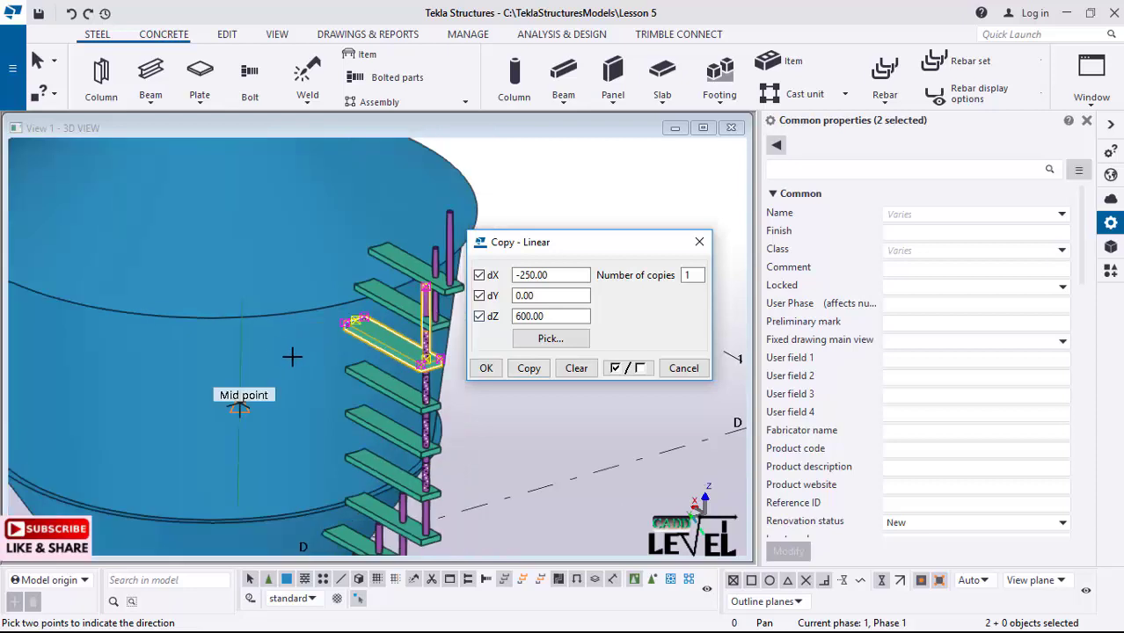
{"action": "scroll", "coordinate": [294, 354], "scroll_direction": "down", "scroll_amount": 3}
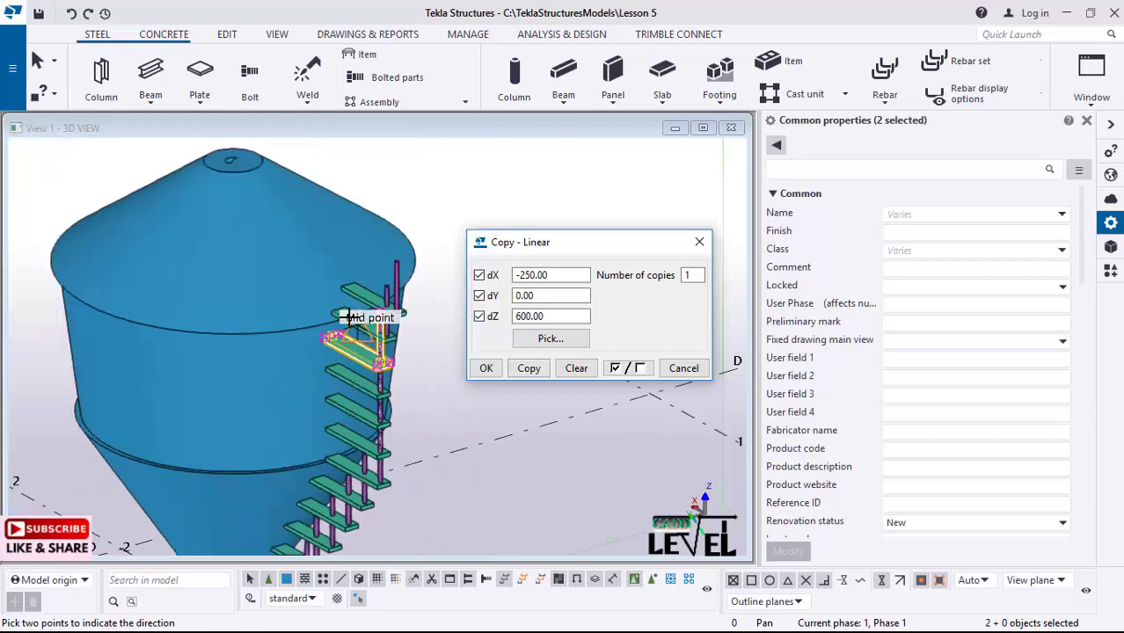
{"action": "left_click", "coordinate": [357, 306]}
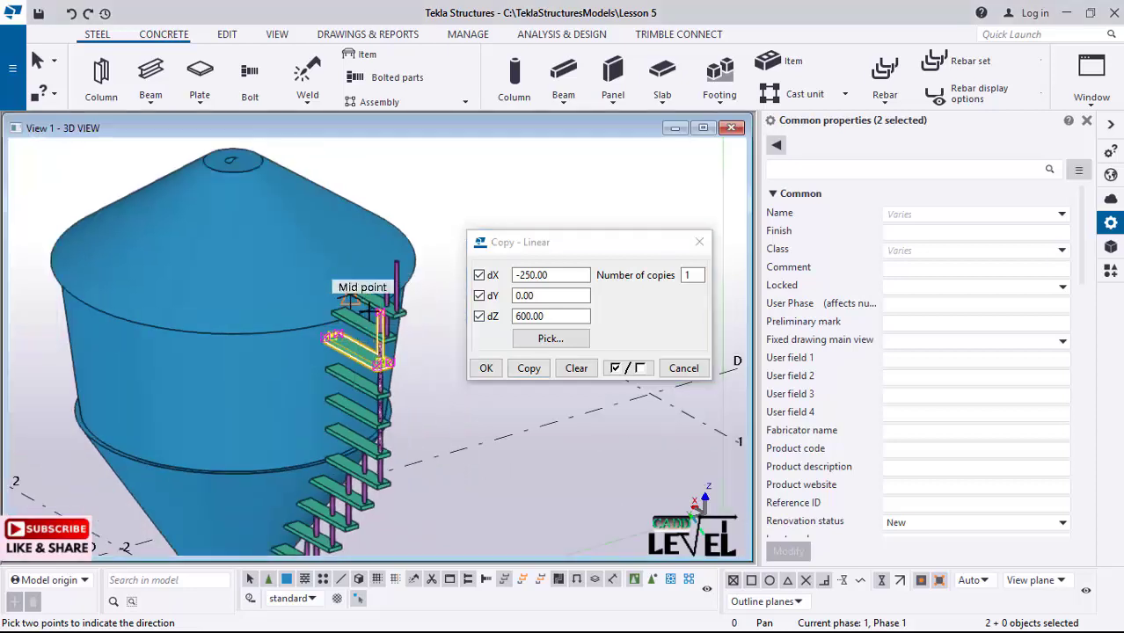
{"action": "middle_click_drag", "start_coordinate": [386, 315], "coordinate": [524, 269], "text": "ctrl"}
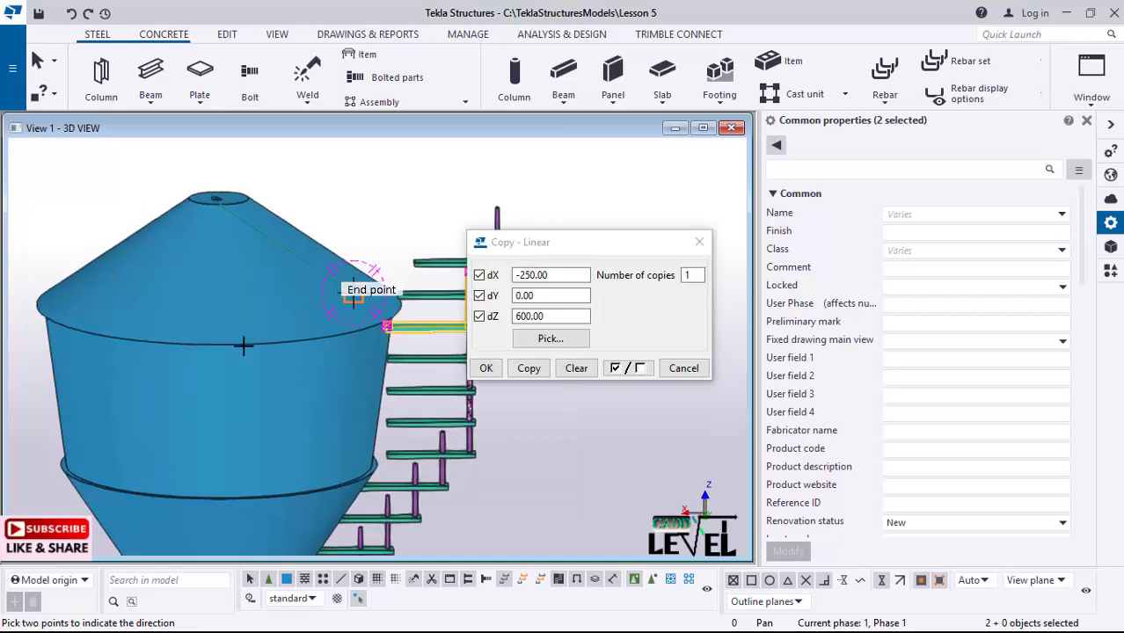
{"action": "scroll", "coordinate": [233, 352], "scroll_direction": "down", "scroll_amount": 4}
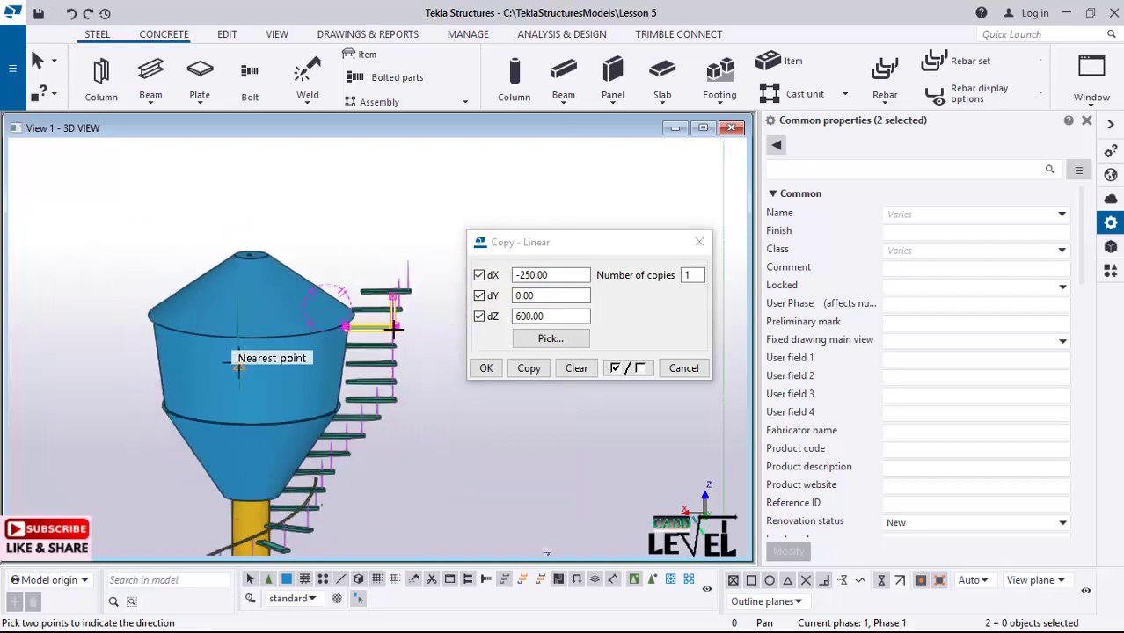
{"action": "scroll", "coordinate": [385, 308], "scroll_direction": "up", "scroll_amount": 3}
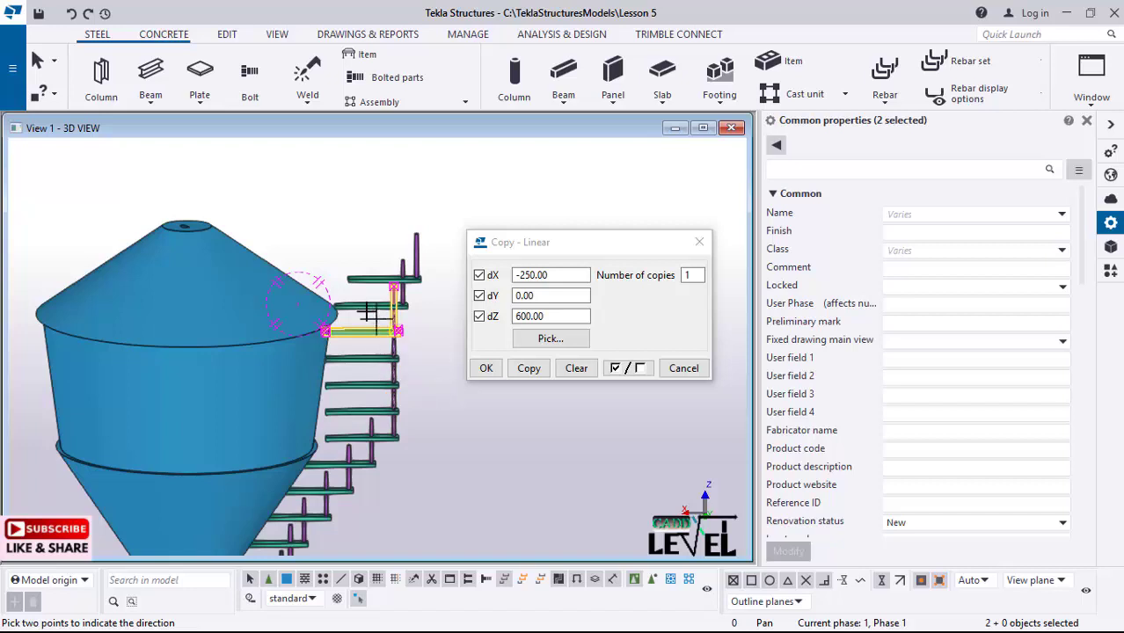
- Undo the upper copied steps and posts
{"action": "left_click", "coordinate": [74, 14]}
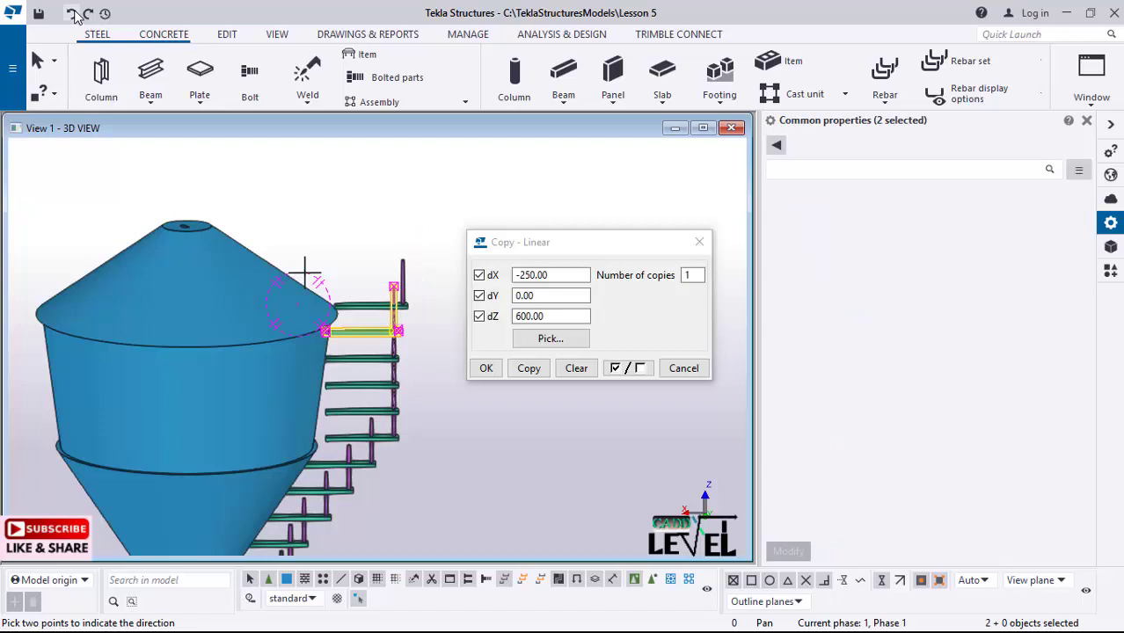
{"action": "key", "text": "ctrl+z"}
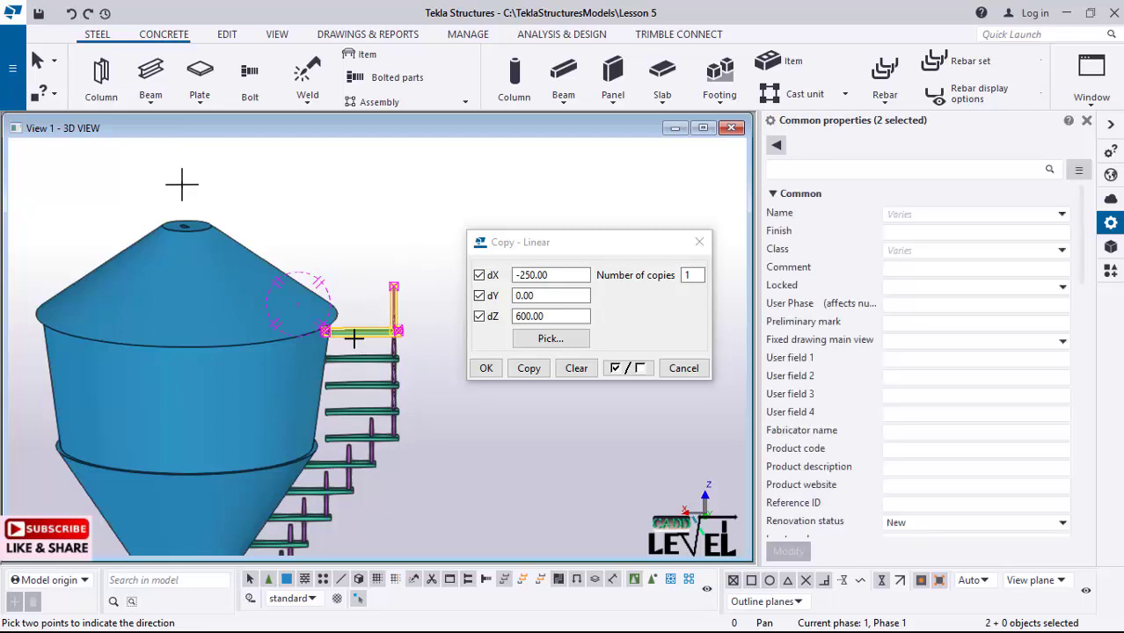
{"action": "scroll", "coordinate": [354, 339], "scroll_direction": "up", "scroll_amount": 2}
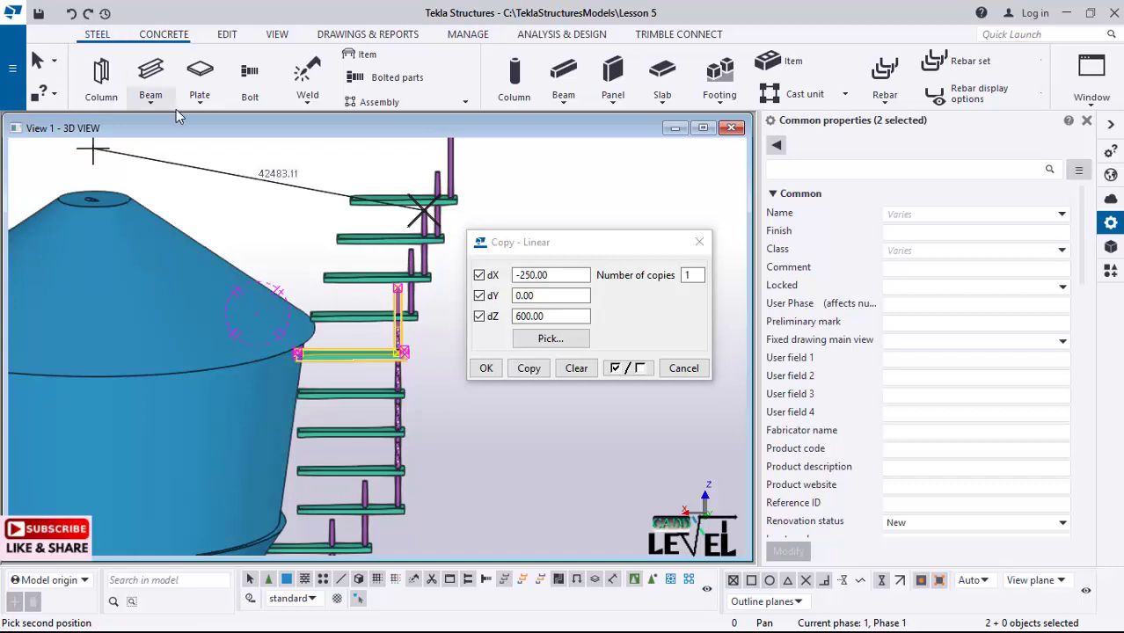
{"action": "left_click", "coordinate": [72, 14]}
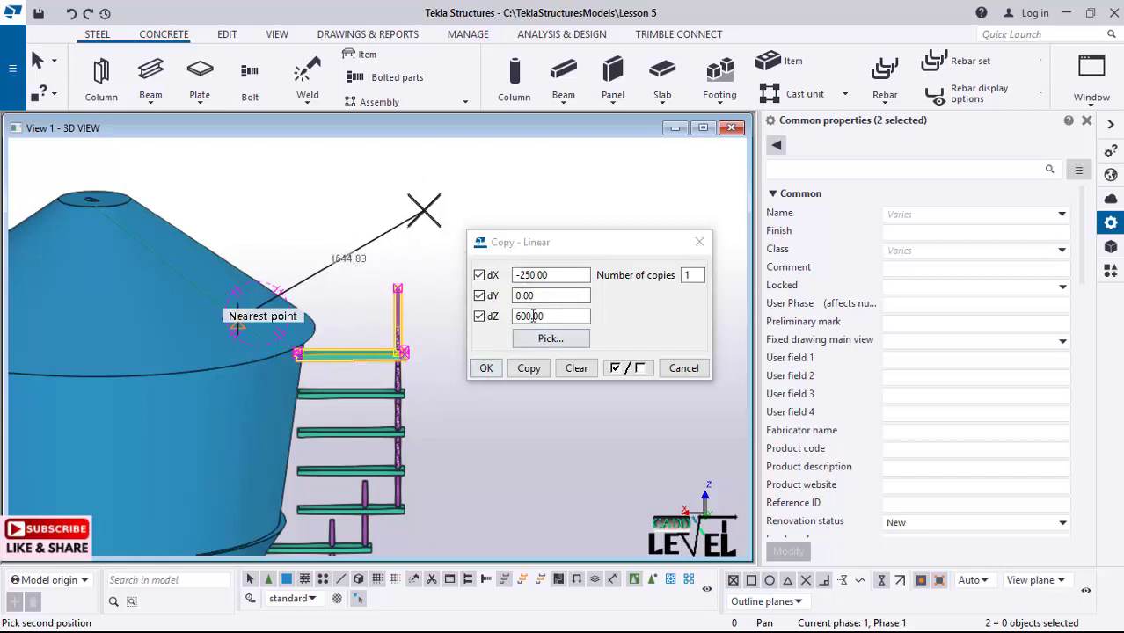
- Set dX to 0 and copy the step and post 600 straight up
{"action": "left_click_drag", "start_coordinate": [521, 275], "coordinate": [538, 279]}
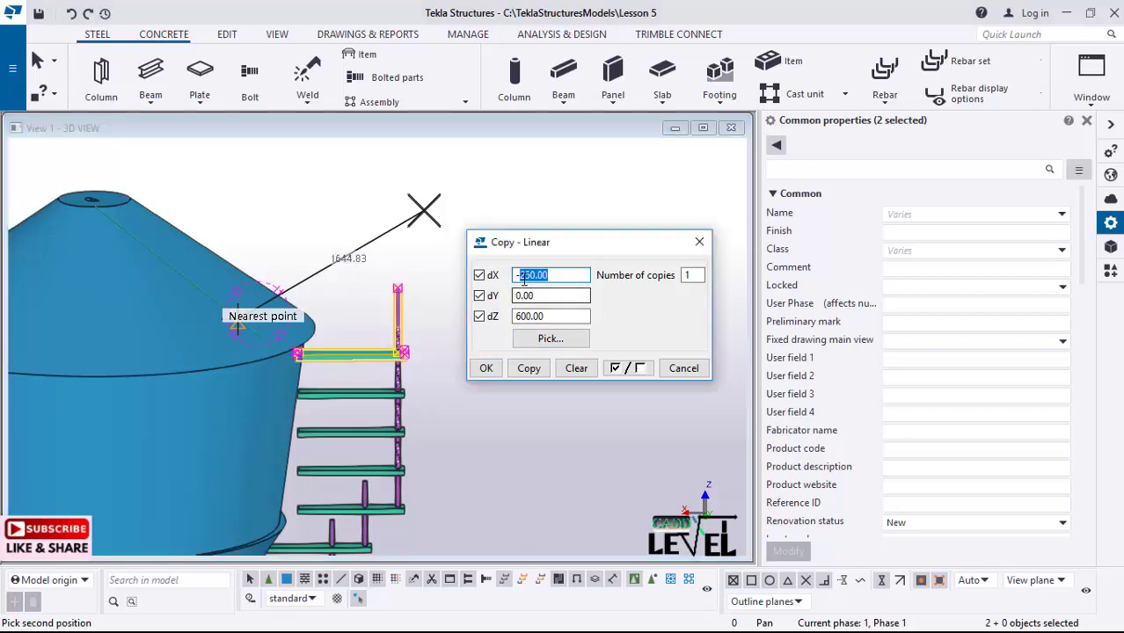
{"action": "left_click", "coordinate": [522, 277]}
{"action": "left_click_drag", "start_coordinate": [515, 275], "coordinate": [553, 283]}
{"action": "type", "text": "0"}
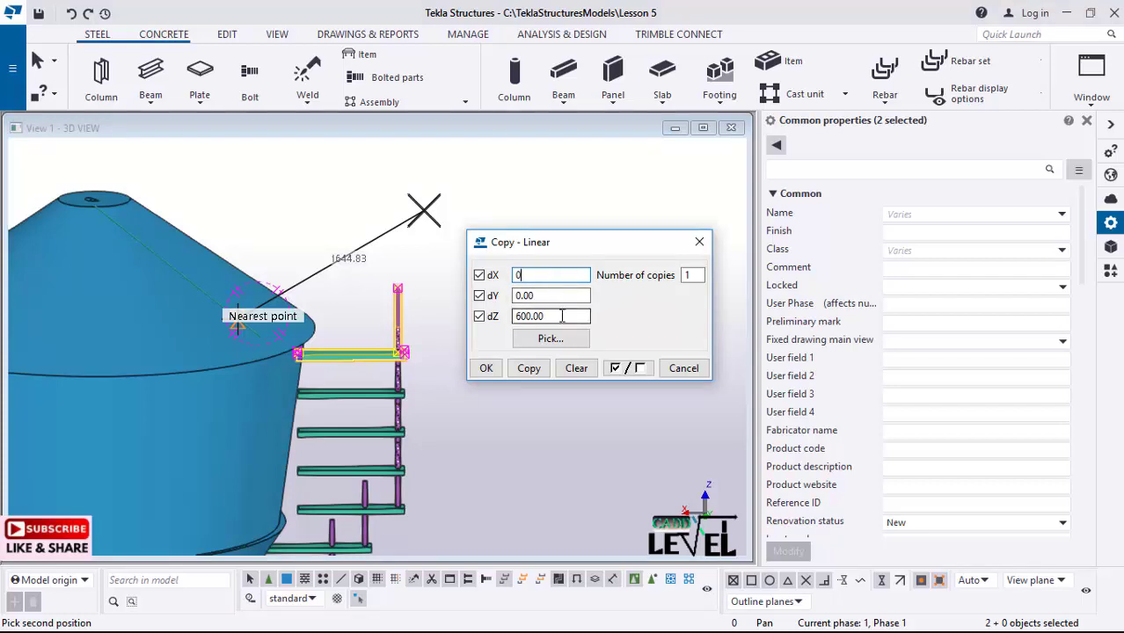
{"action": "left_click", "coordinate": [530, 378]}
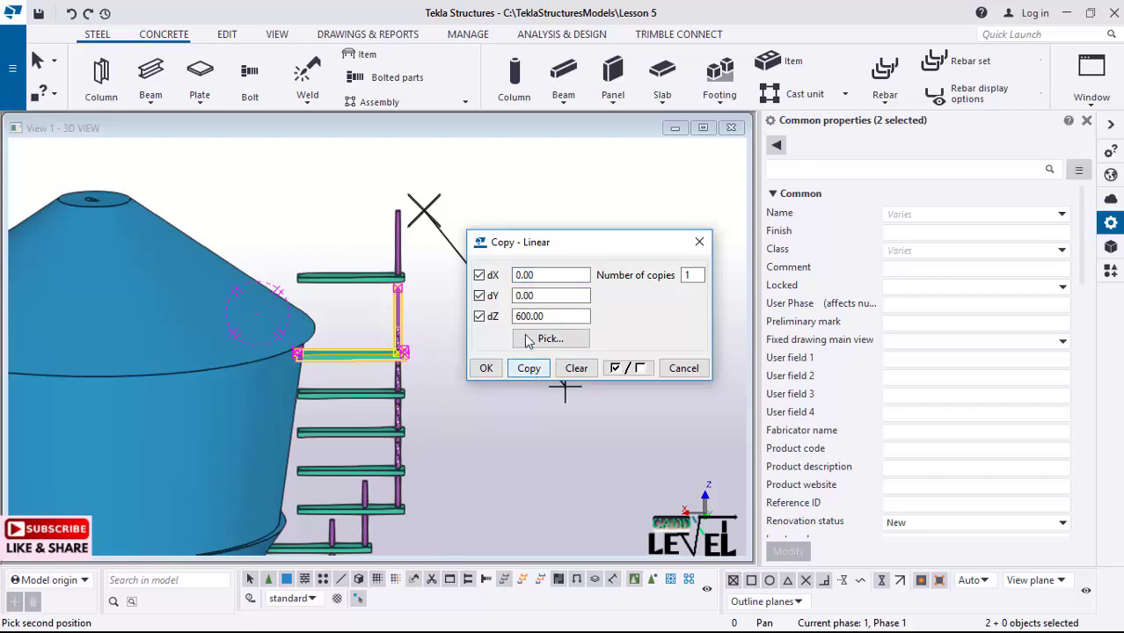
- Undo the straight-up copy, then copy the step at dX 250 and dZ 300
{"action": "left_click", "coordinate": [71, 13]}
{"action": "left_click", "coordinate": [551, 293]}
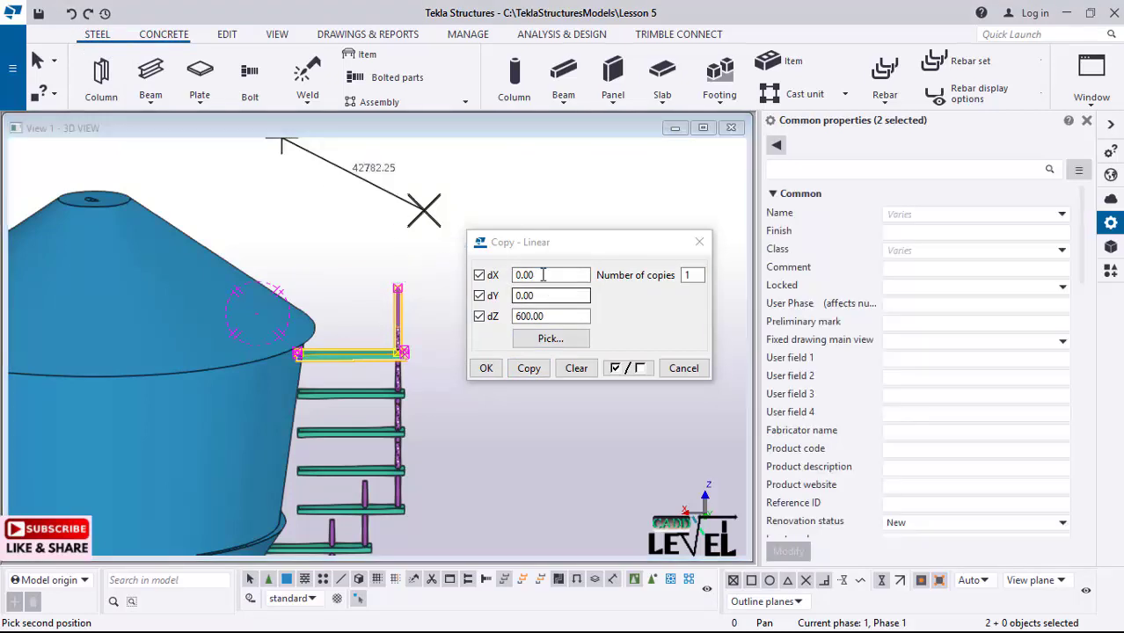
{"action": "double_click", "coordinate": [531, 275]}
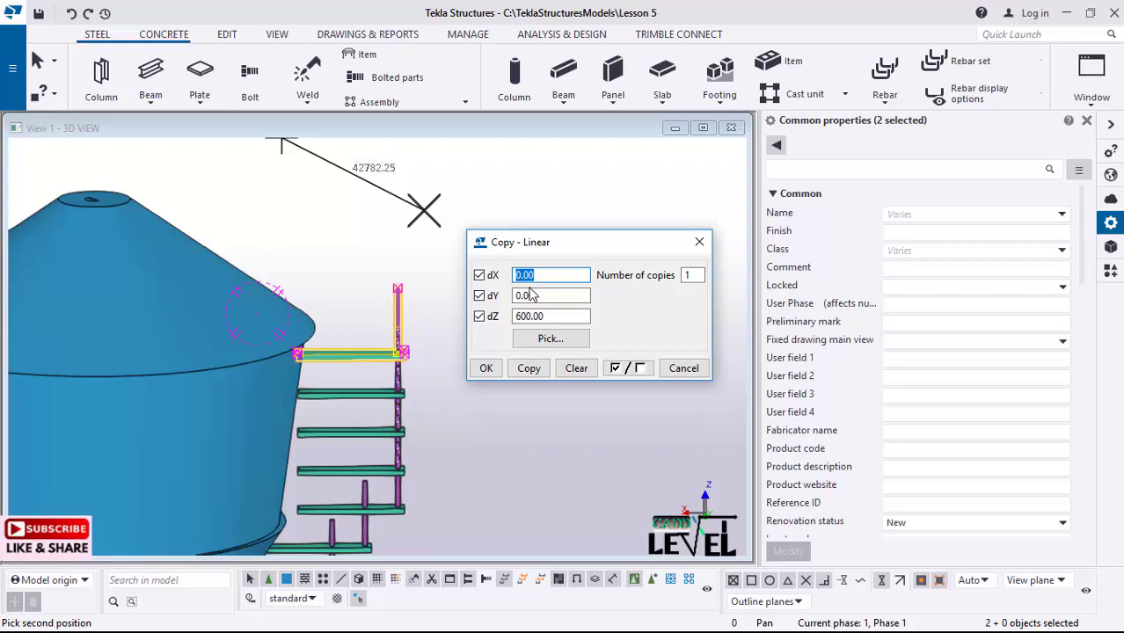
{"action": "type", "text": "250"}
{"action": "left_click", "coordinate": [526, 369]}
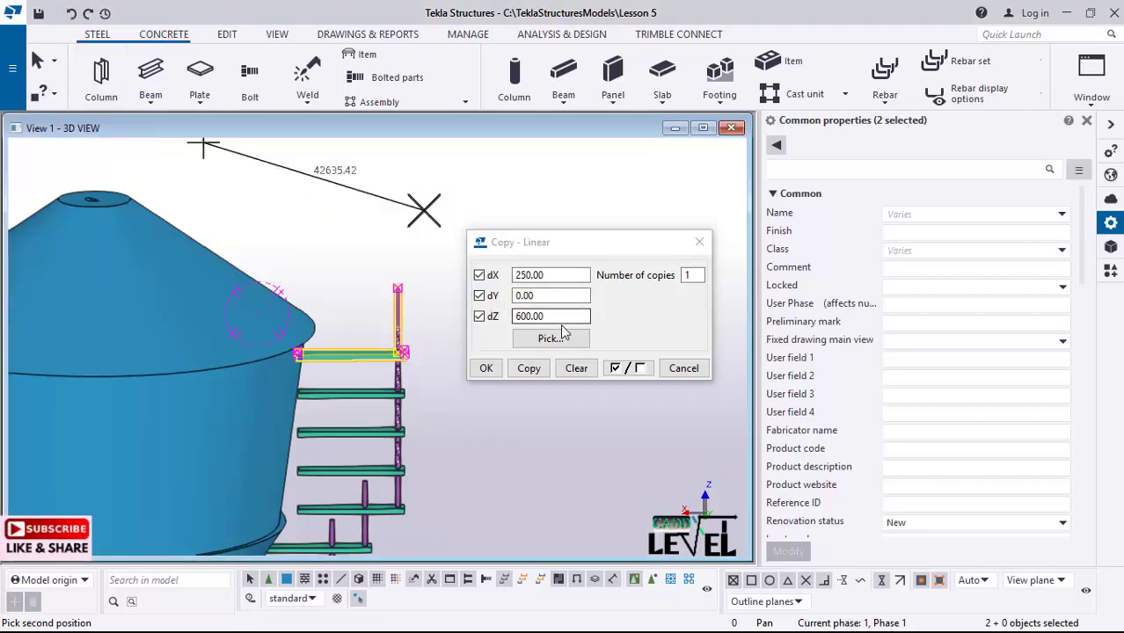
{"action": "left_click", "coordinate": [503, 318]}
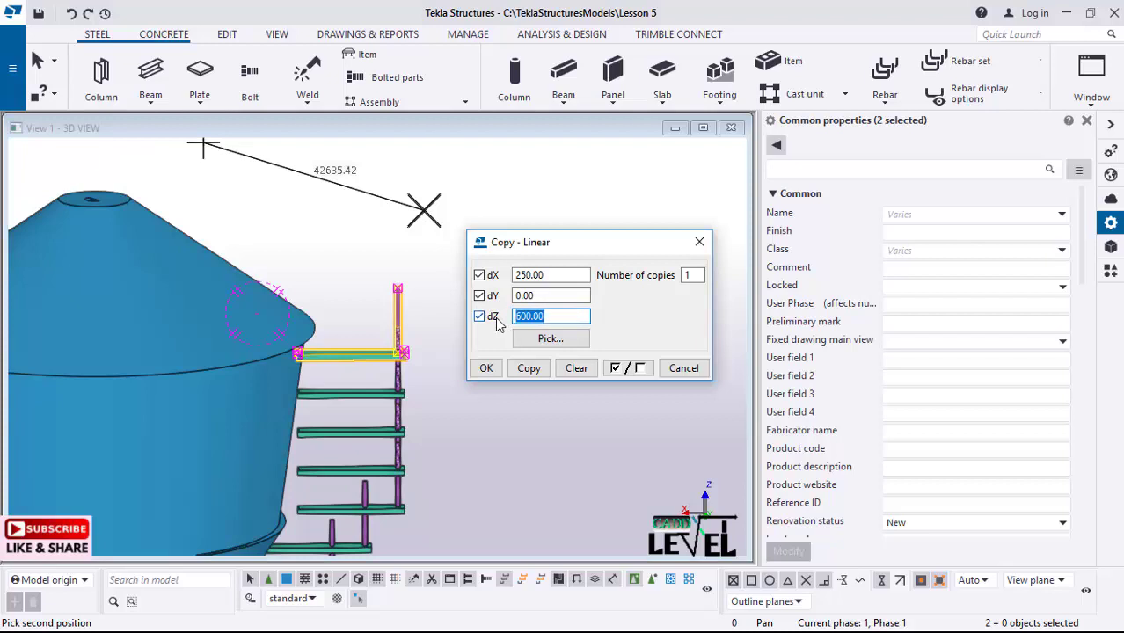
{"action": "type", "text": "300"}
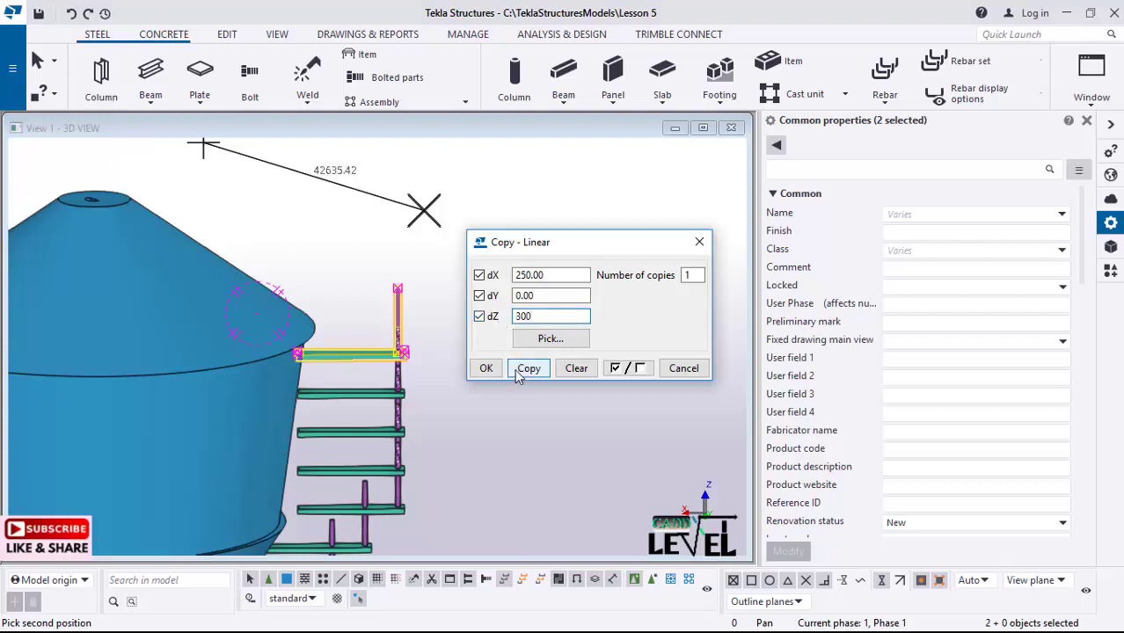
{"action": "left_click", "coordinate": [526, 369]}
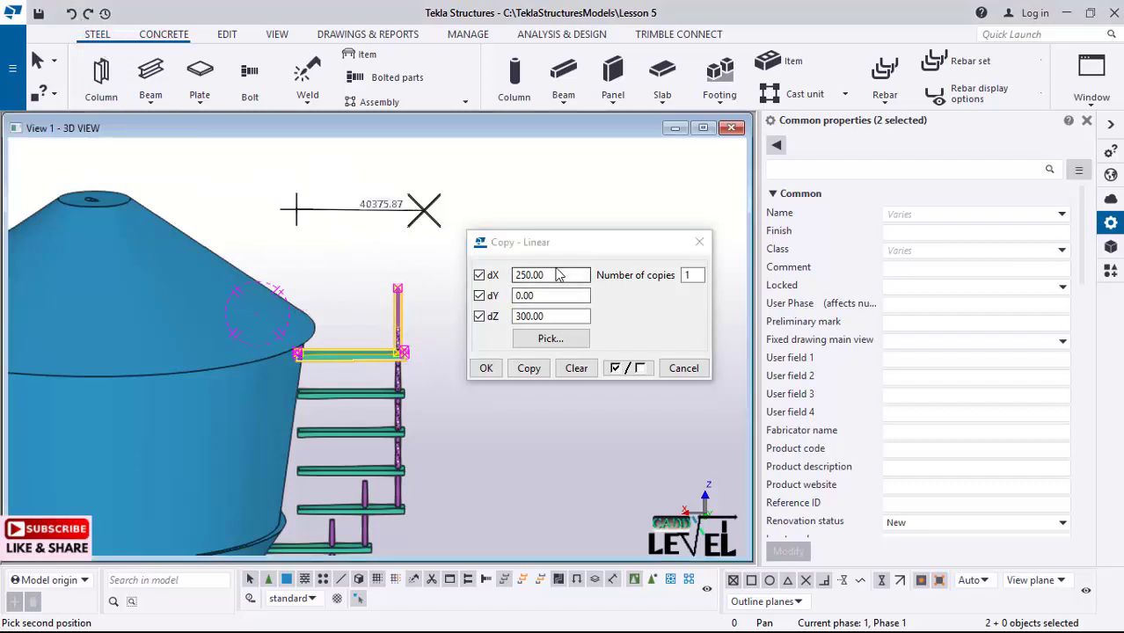
- Copy the step and post 150 across and 300 up
{"action": "left_click", "coordinate": [546, 275]}
{"action": "left_click_drag", "start_coordinate": [547, 276], "coordinate": [483, 295]}
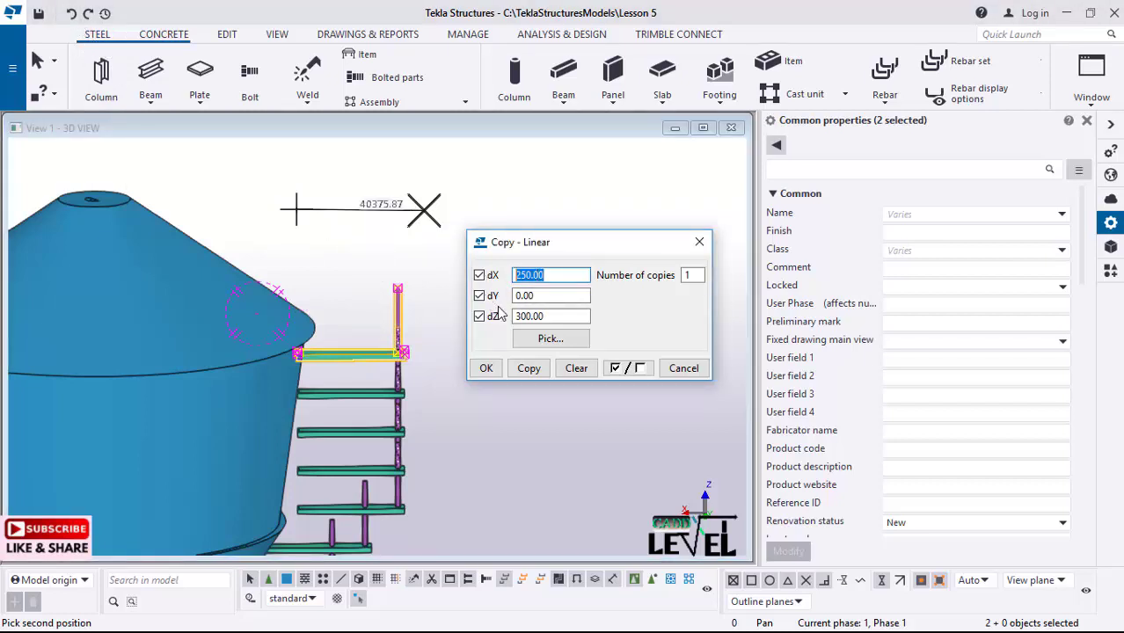
{"action": "type", "text": "150"}
{"action": "left_click", "coordinate": [528, 367]}
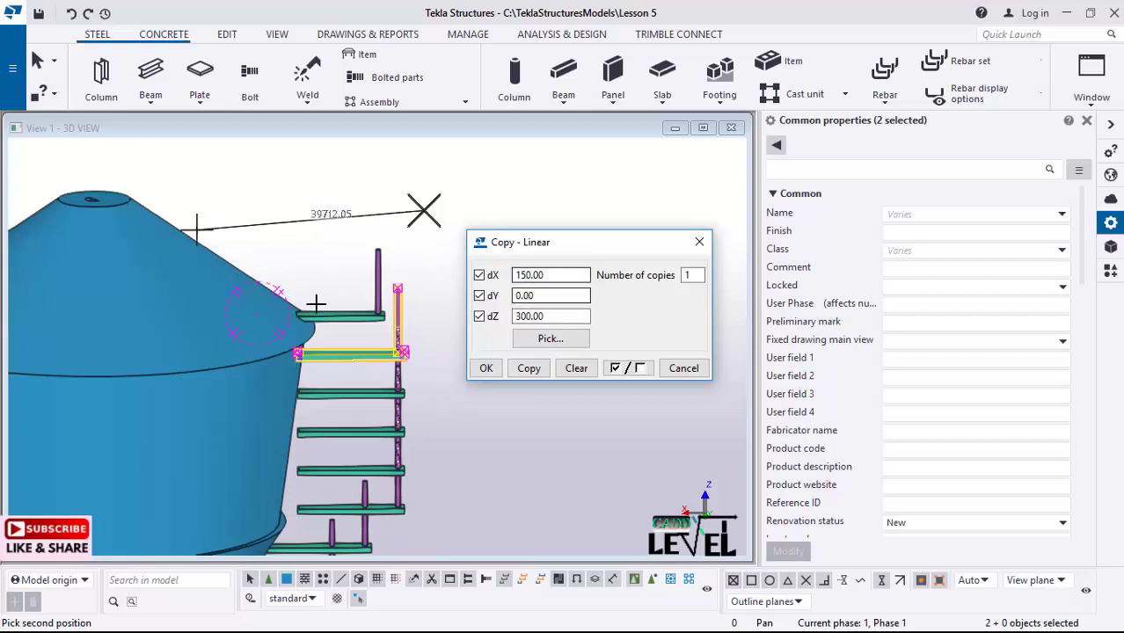
- Enter dZ 600 and dX 300 as the next copy offsets
{"action": "double_click", "coordinate": [515, 322]}
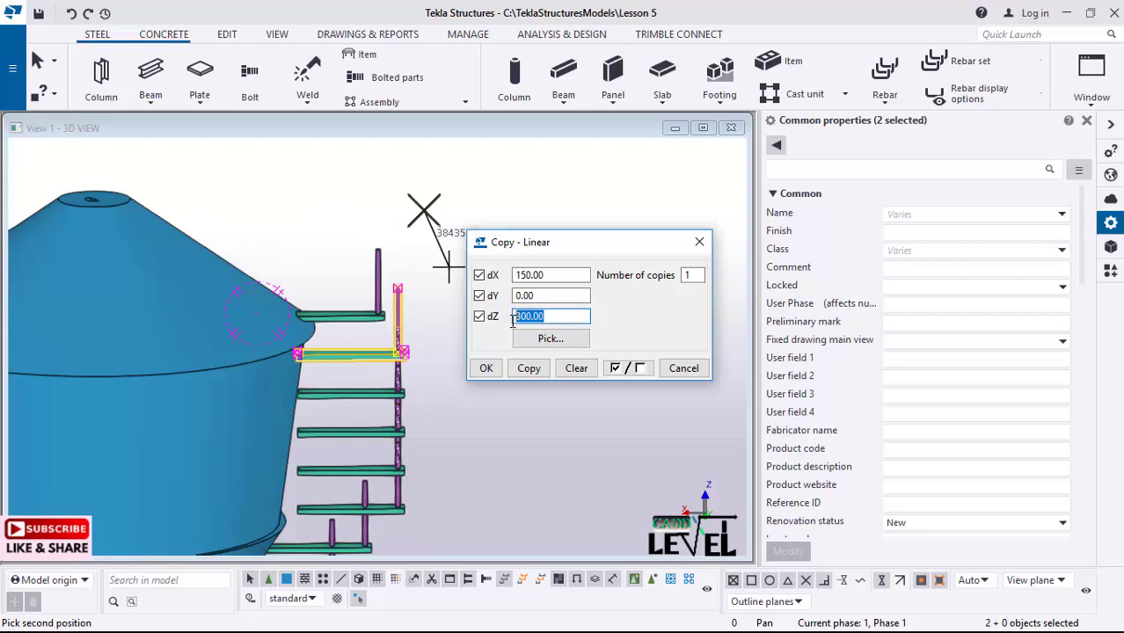
{"action": "type", "text": "600"}
{"action": "left_click", "coordinate": [558, 276]}
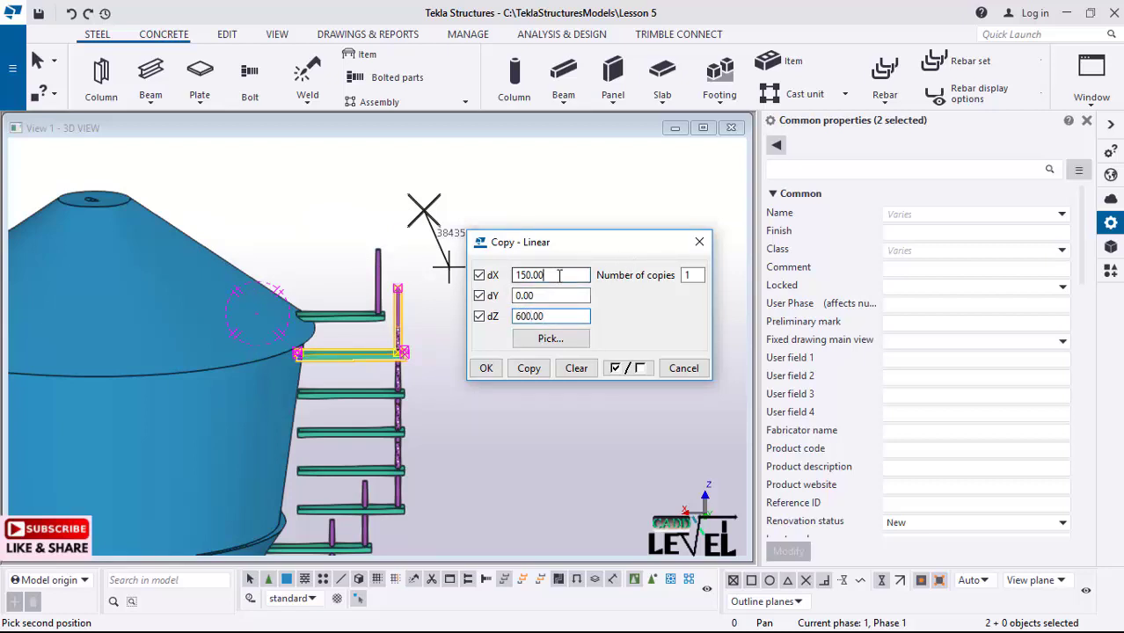
{"action": "double_click", "coordinate": [558, 275]}
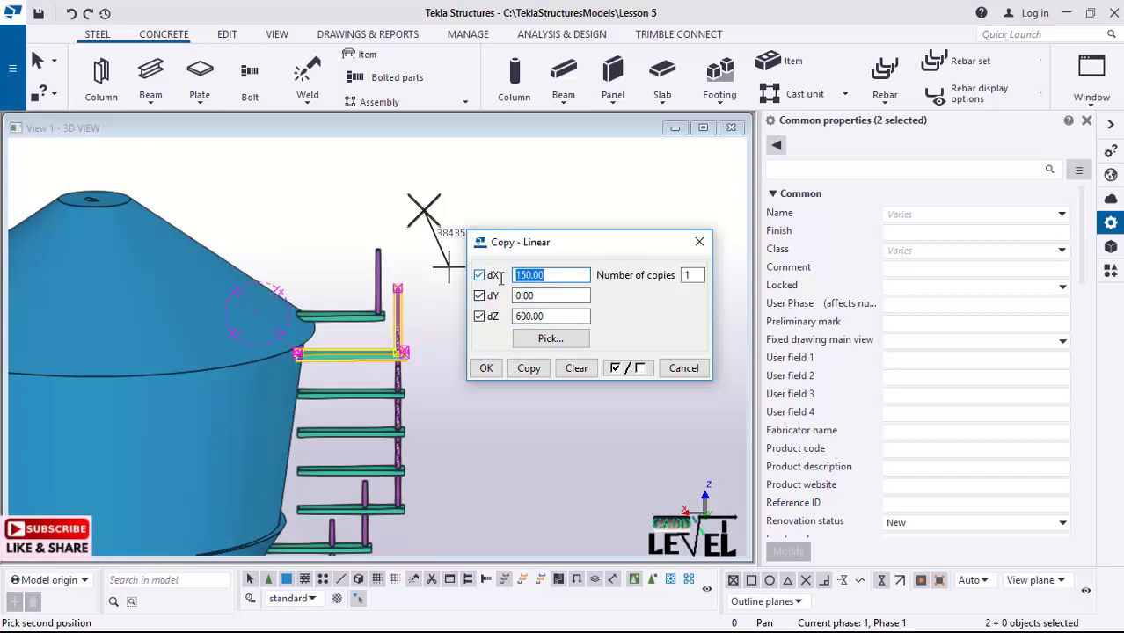
{"action": "type", "text": "300"}
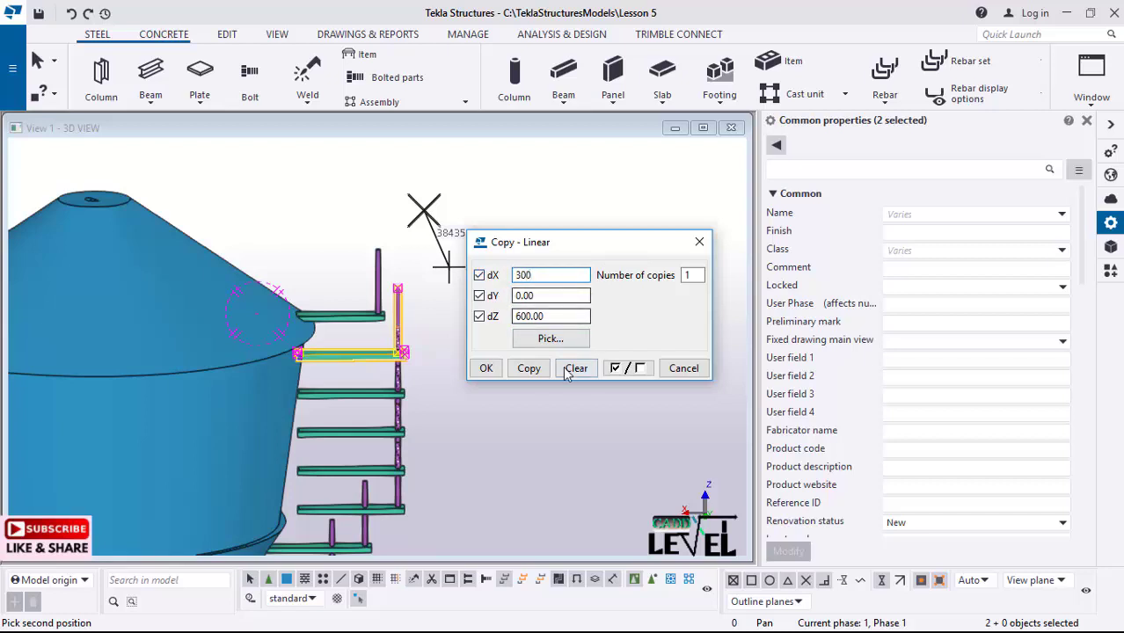
- Copy at dX 300, undo it, and copy the step and post at dX 400, dZ 600
{"action": "left_click", "coordinate": [528, 368]}
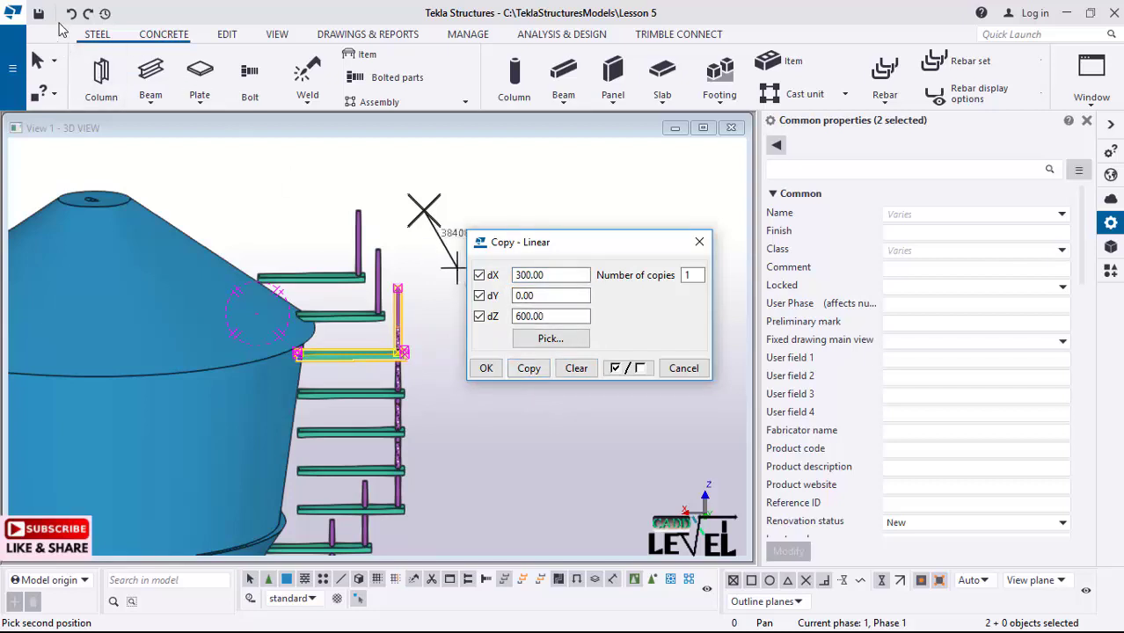
{"action": "key", "text": "ctrl+z"}
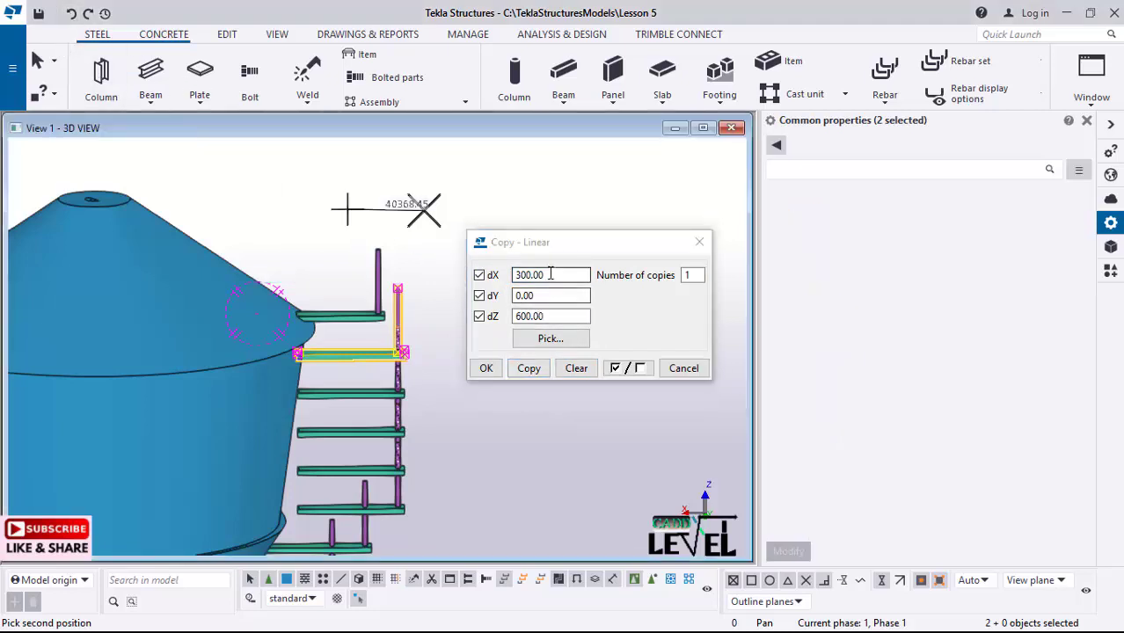
{"action": "left_click", "coordinate": [467, 283]}
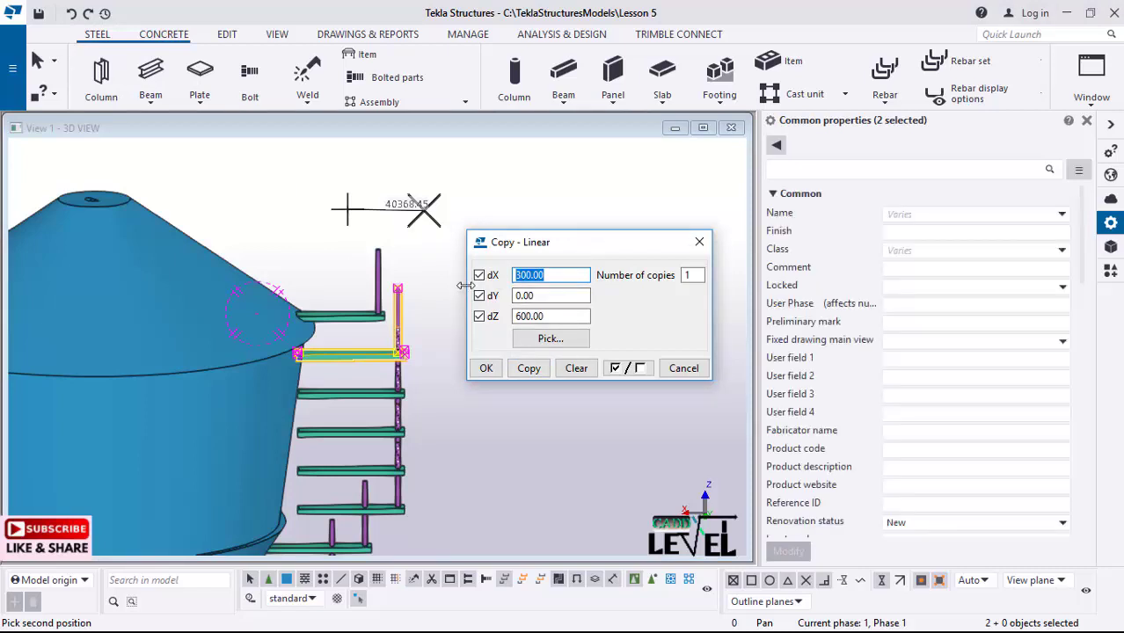
{"action": "type", "text": "3"}
{"action": "left_click", "coordinate": [530, 368]}
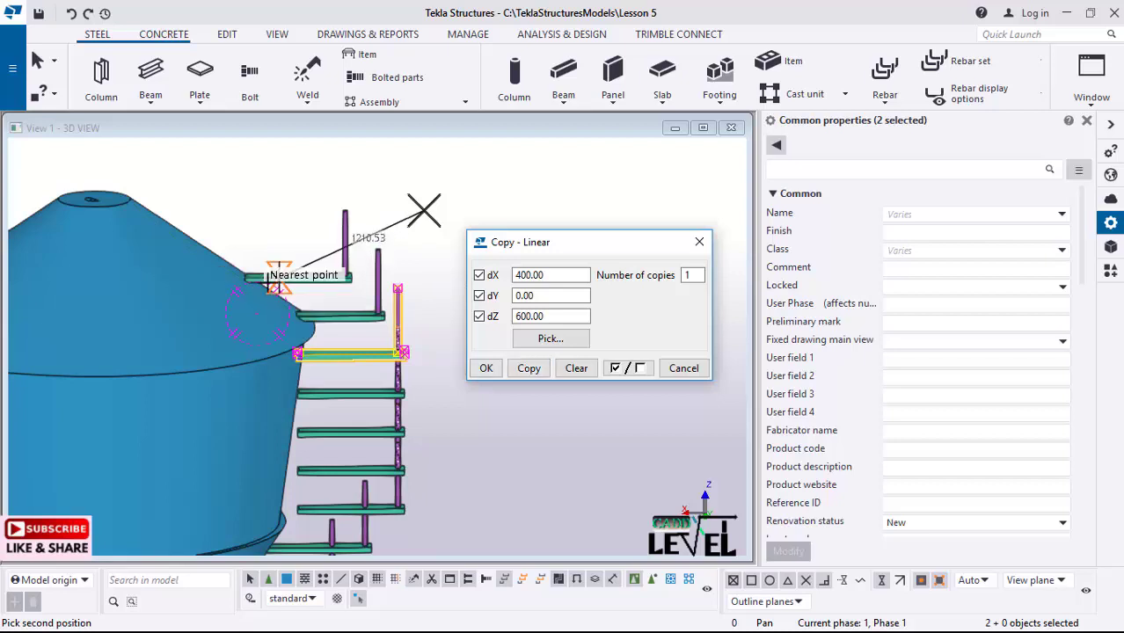
- Enter dZ 900 and dX 700 as the next copy offsets
{"action": "middle_click_drag", "start_coordinate": [266, 287], "coordinate": [247, 325]}
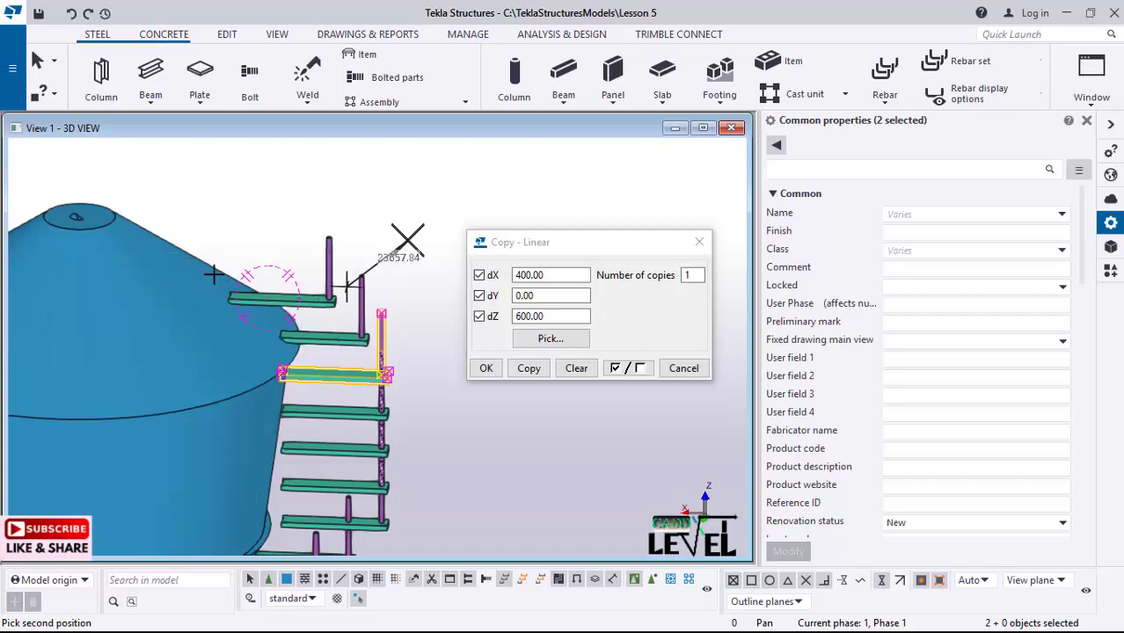
{"action": "left_click", "coordinate": [552, 320]}
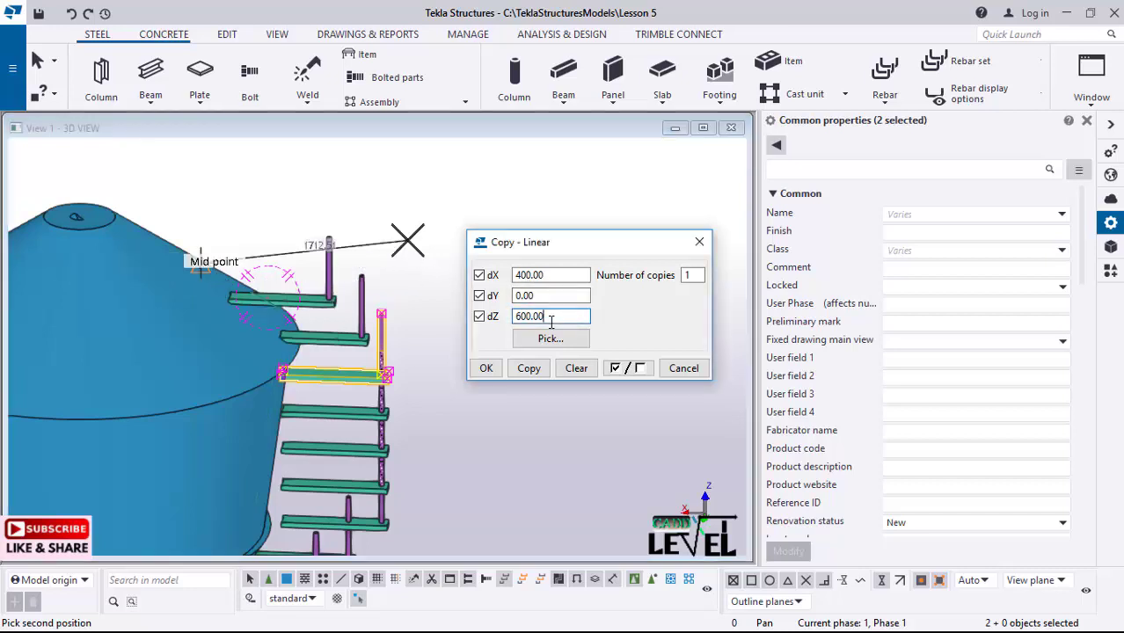
{"action": "left_click_drag", "start_coordinate": [552, 320], "coordinate": [492, 316]}
{"action": "type", "text": "9"}
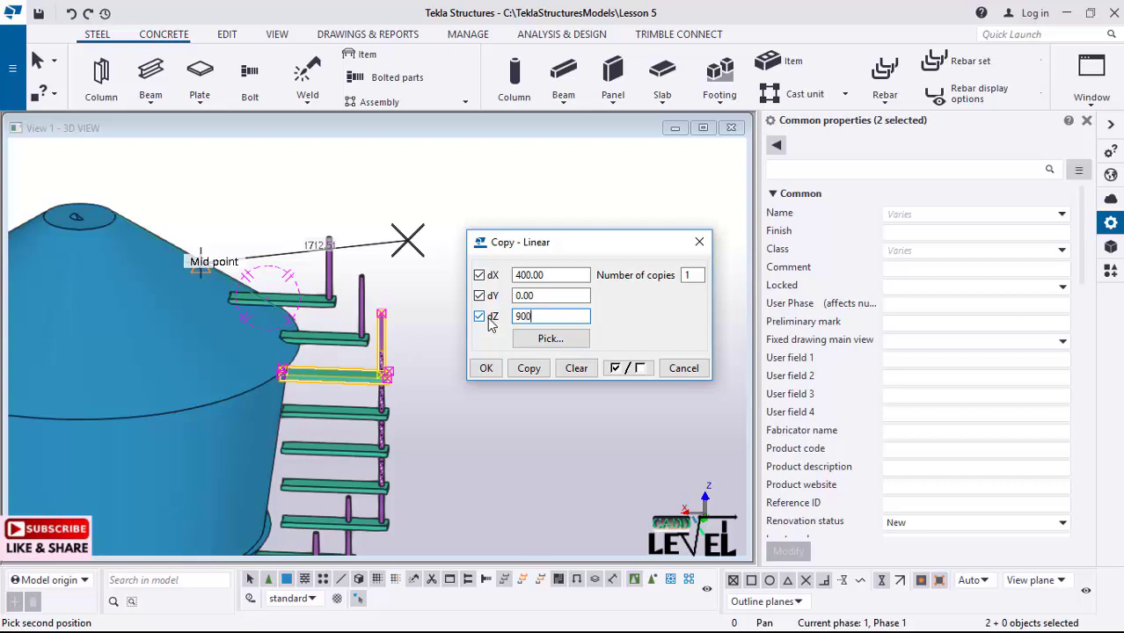
{"action": "type", "text": "00"}
{"action": "left_click", "coordinate": [560, 276]}
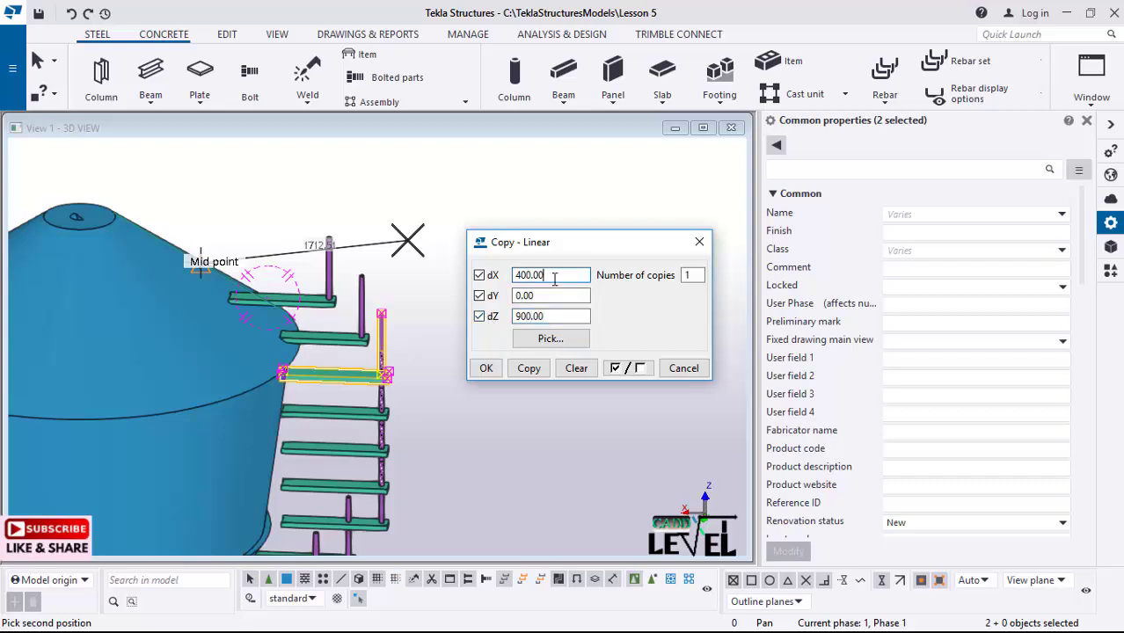
{"action": "left_click_drag", "start_coordinate": [554, 278], "coordinate": [501, 291]}
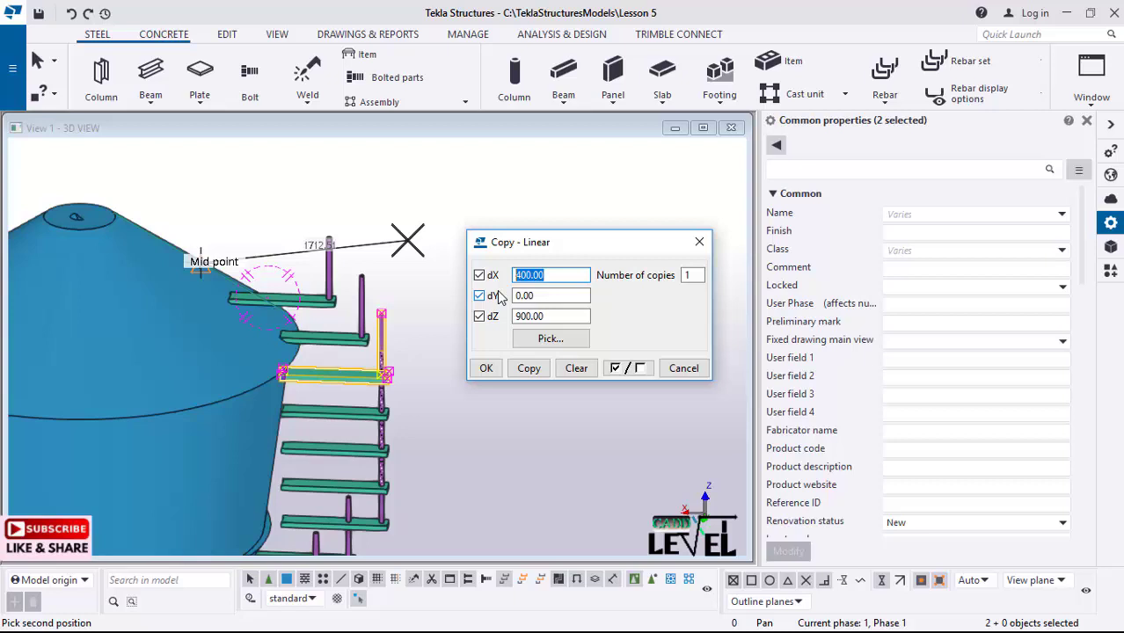
{"action": "type", "text": "700"}
- Undo a trial 700 mm copy, then copy the step and post 900 mm across and up
{"action": "left_click", "coordinate": [528, 370]}
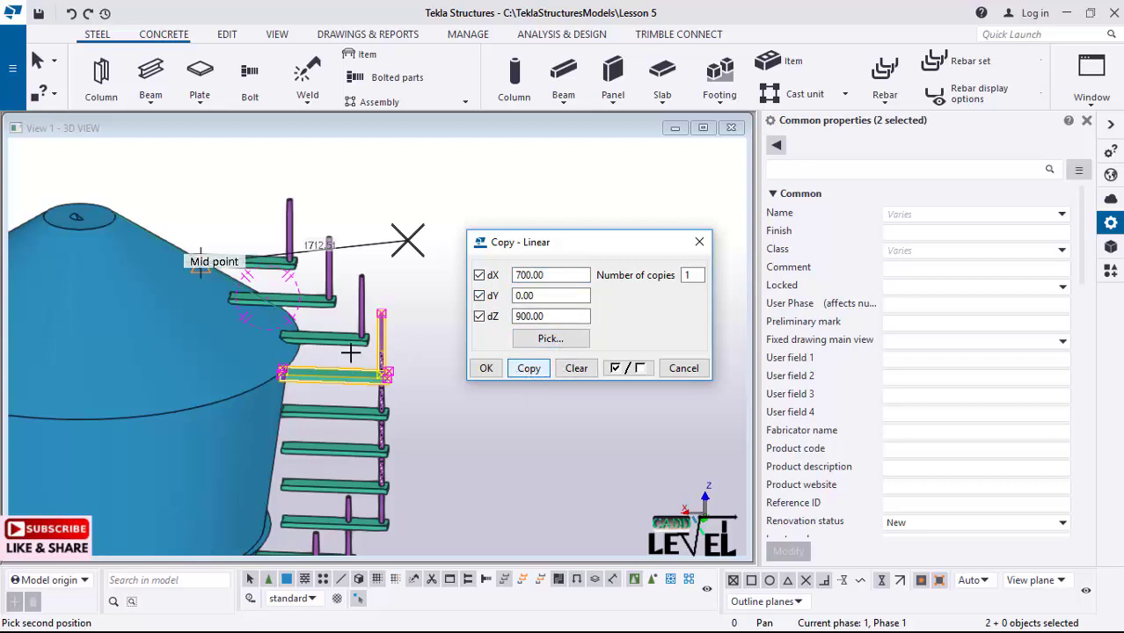
{"action": "scroll", "coordinate": [220, 305], "scroll_direction": "up", "scroll_amount": 1}
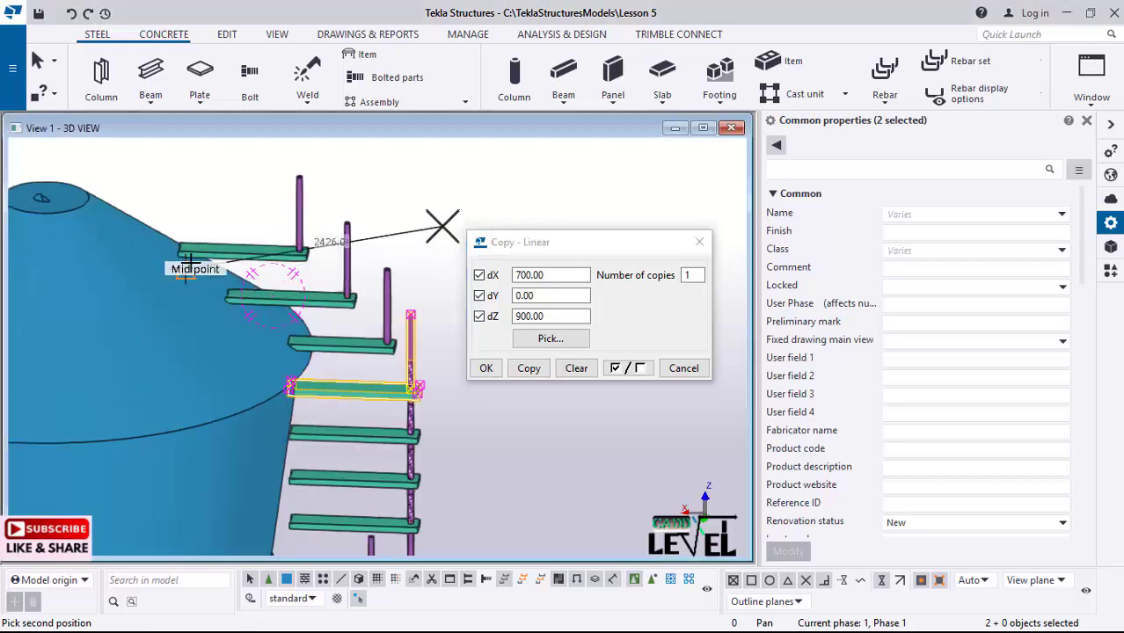
{"action": "middle_click_drag", "start_coordinate": [203, 261], "coordinate": [220, 210]}
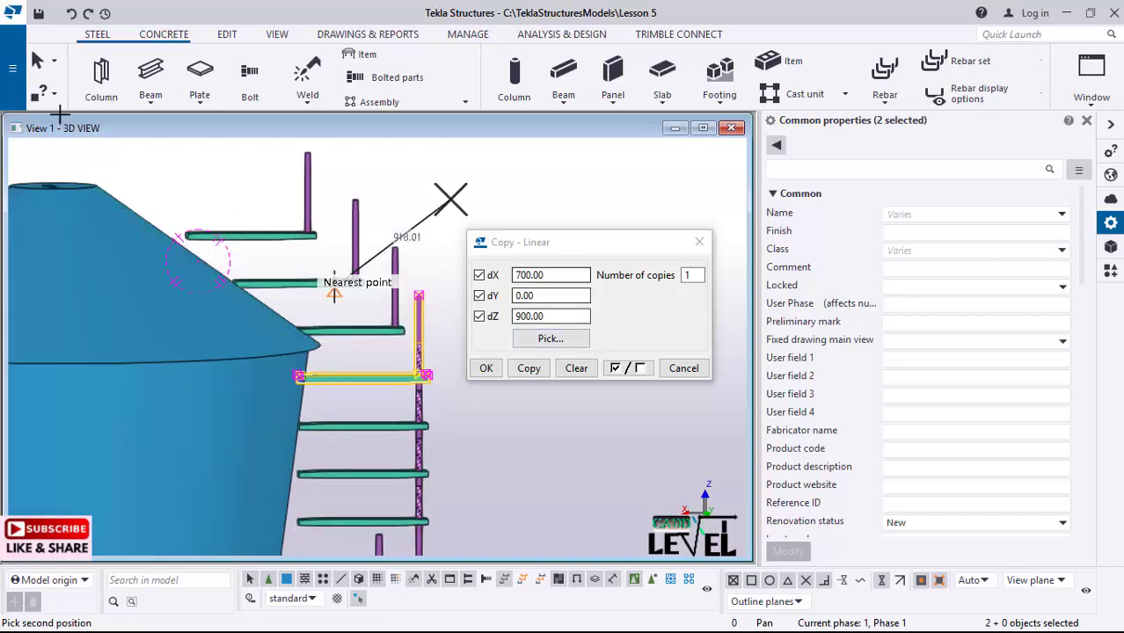
{"action": "left_click", "coordinate": [71, 14]}
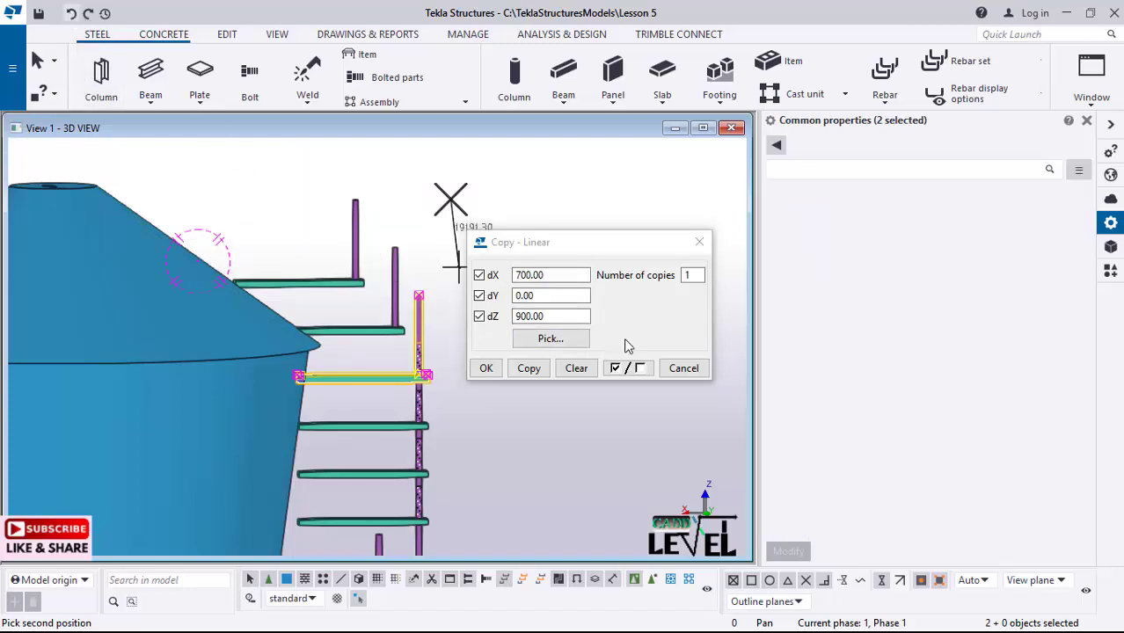
{"action": "double_click", "coordinate": [564, 274]}
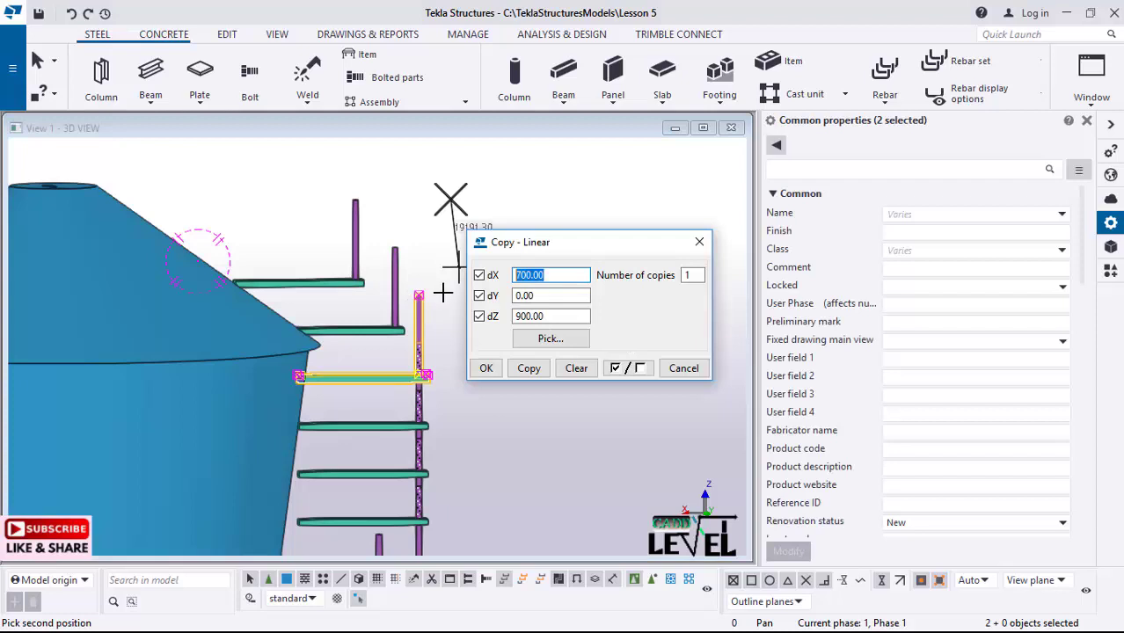
{"action": "type", "text": "9"}
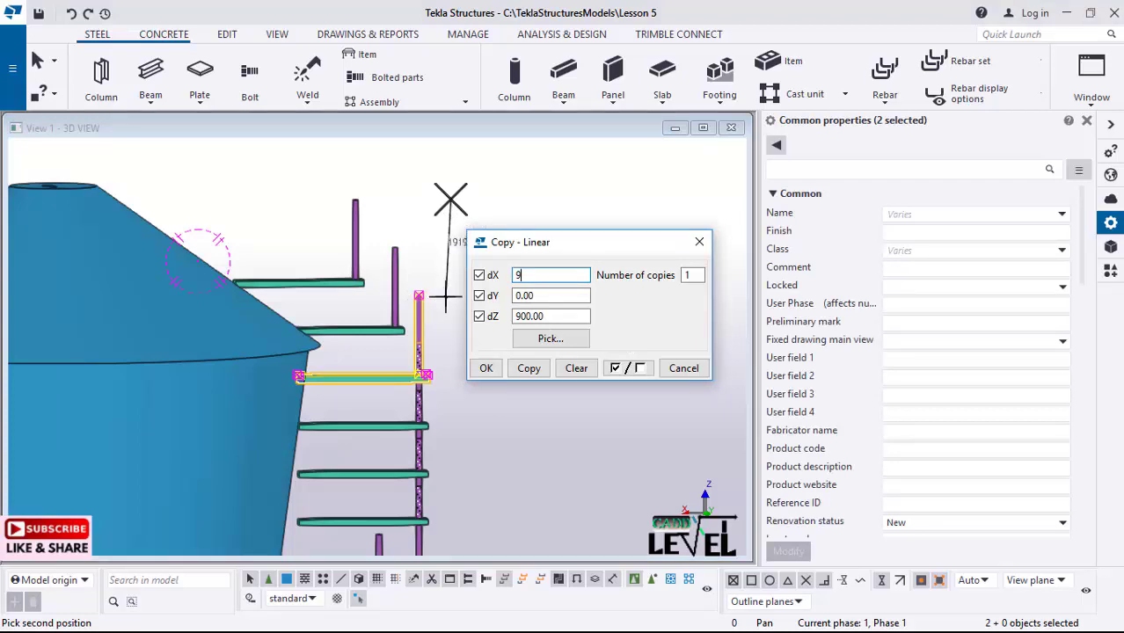
{"action": "type", "text": "00"}
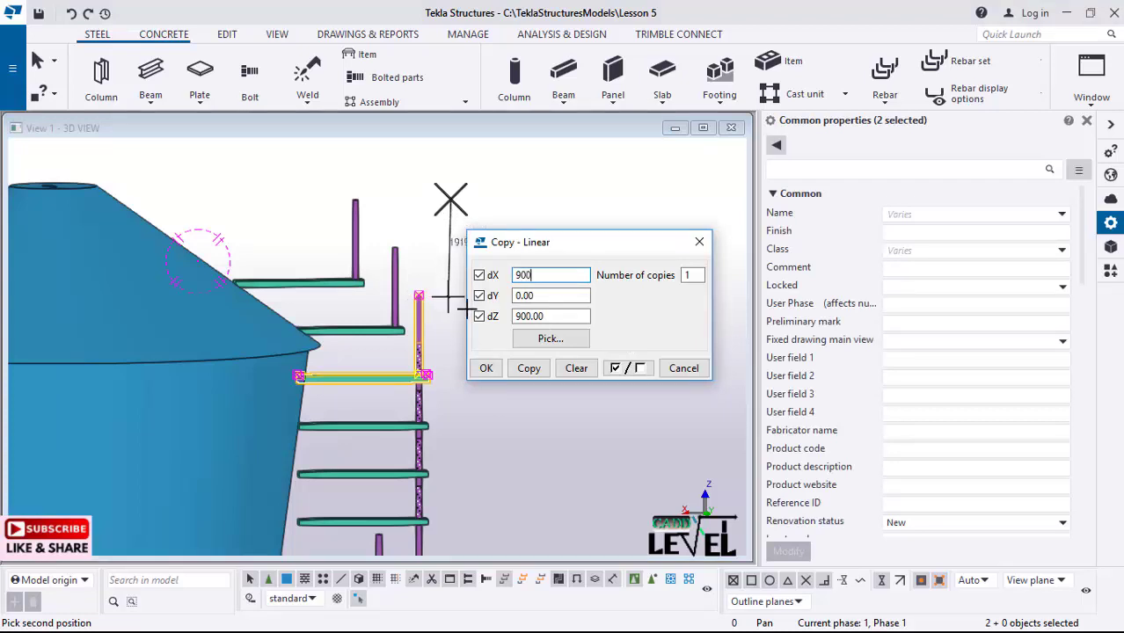
{"action": "left_click", "coordinate": [525, 368]}
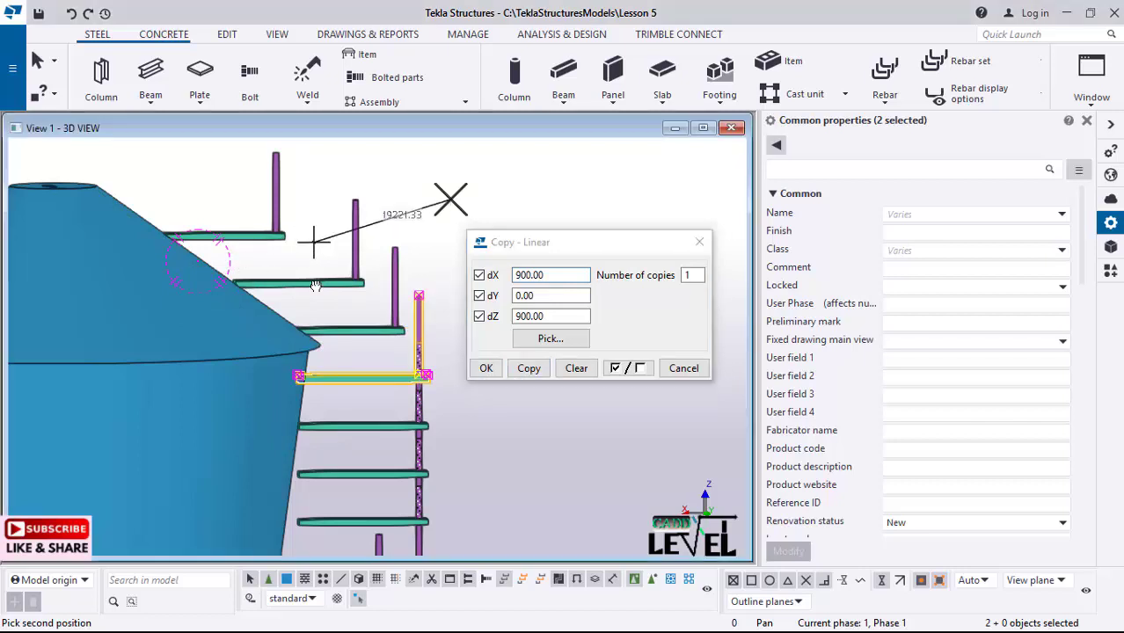
{"action": "middle_click_drag", "start_coordinate": [314, 241], "coordinate": [236, 275], "text": "ctrl"}
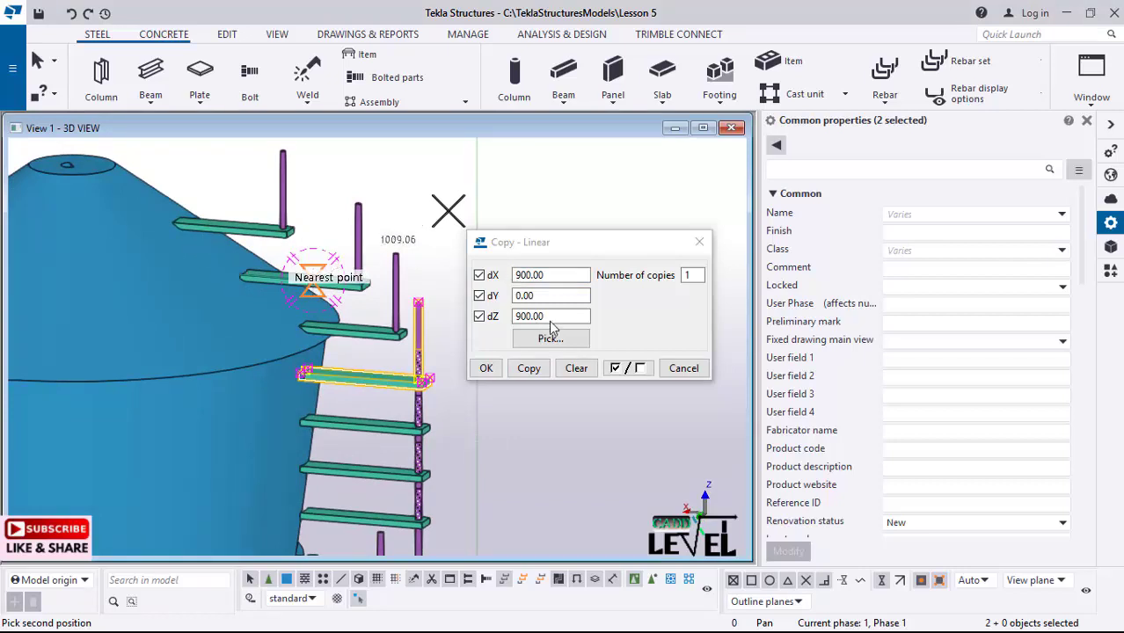
- Copy the step and post again, 1200 mm across and 1200 mm up
{"action": "left_click_drag", "start_coordinate": [549, 320], "coordinate": [508, 322]}
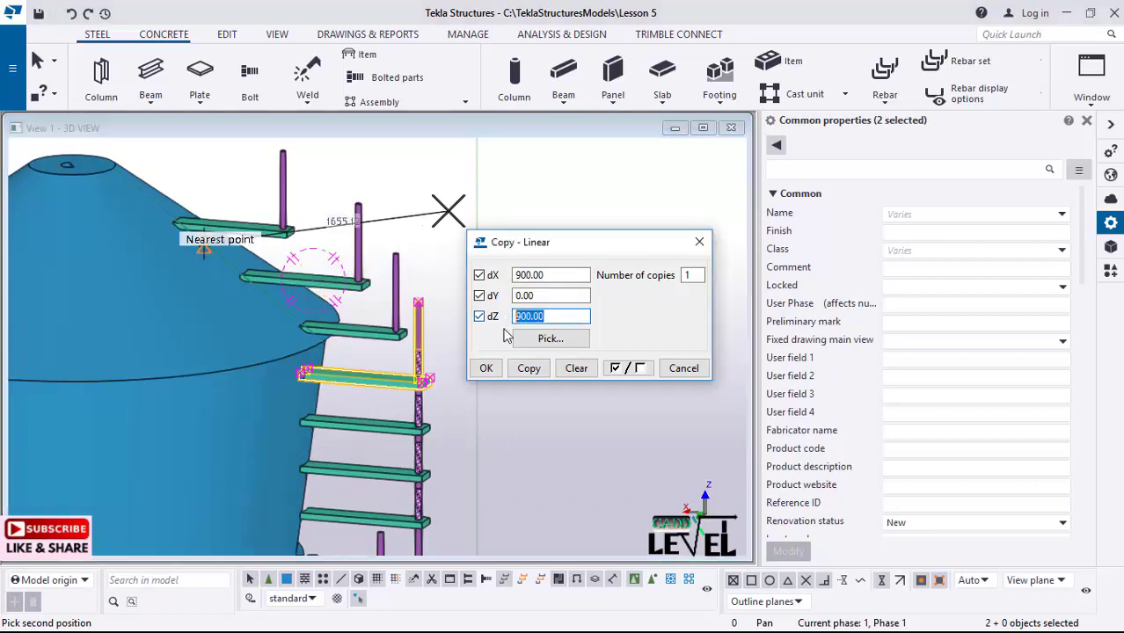
{"action": "type", "text": "1200"}
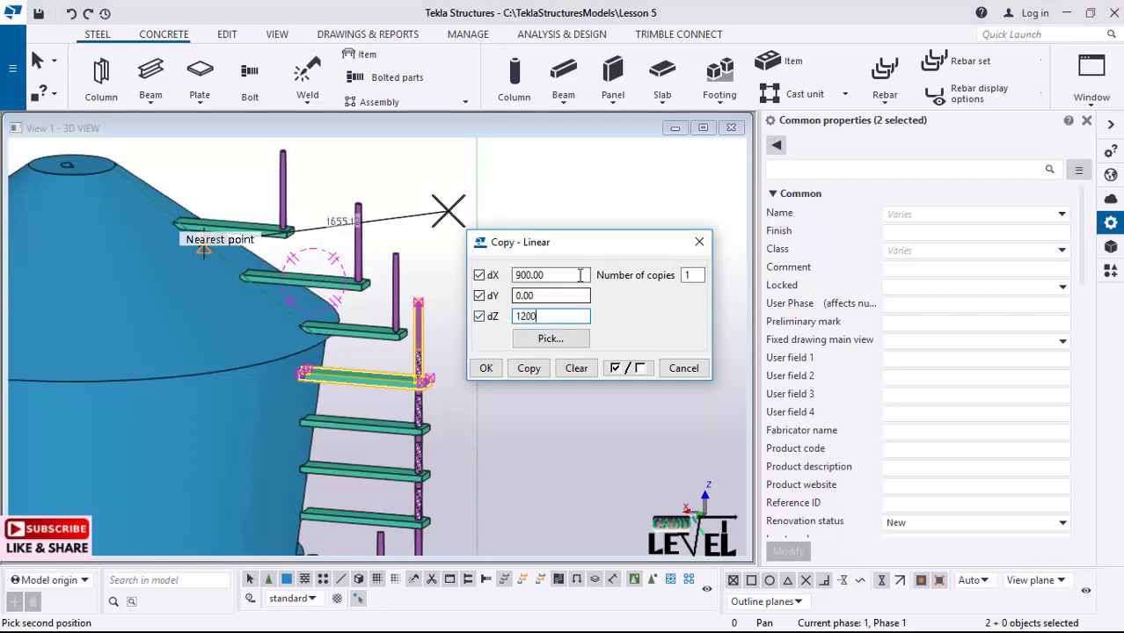
{"action": "left_click_drag", "start_coordinate": [562, 275], "coordinate": [492, 275]}
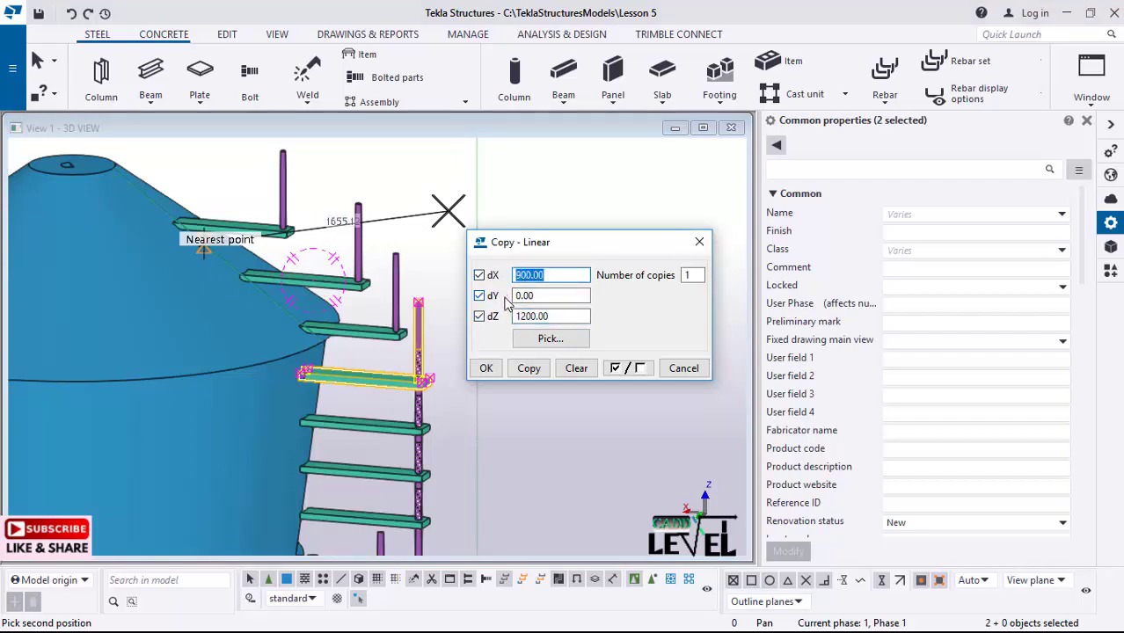
{"action": "type", "text": "12"}
{"action": "left_click", "coordinate": [530, 369]}
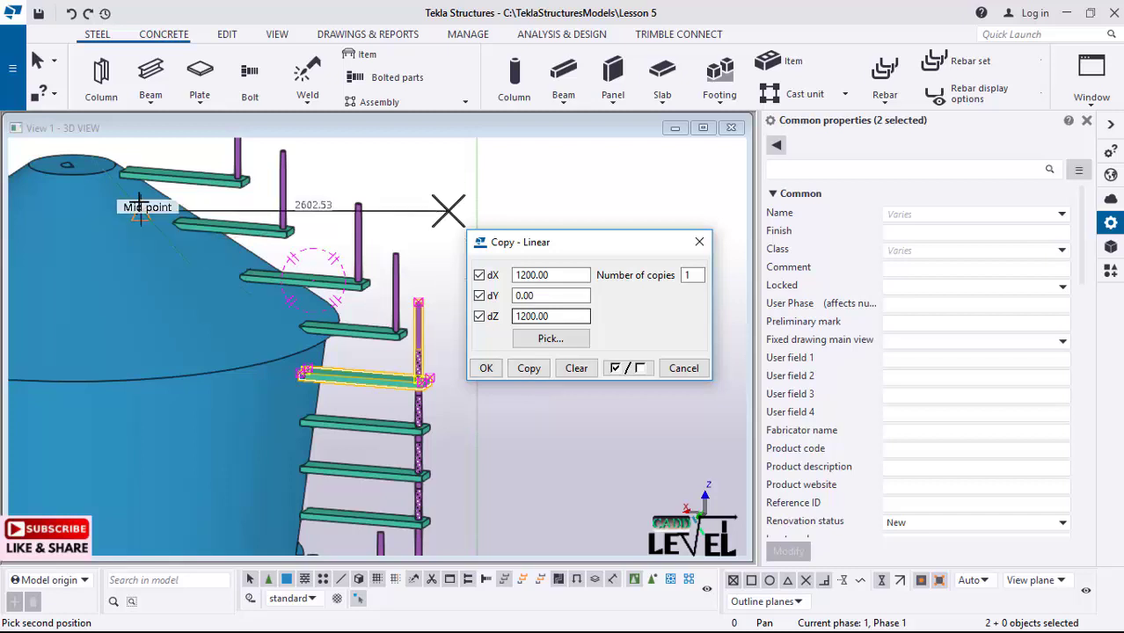
{"action": "scroll", "coordinate": [168, 205], "scroll_direction": "up", "scroll_amount": 1}
{"action": "right_click", "coordinate": [173, 206]}
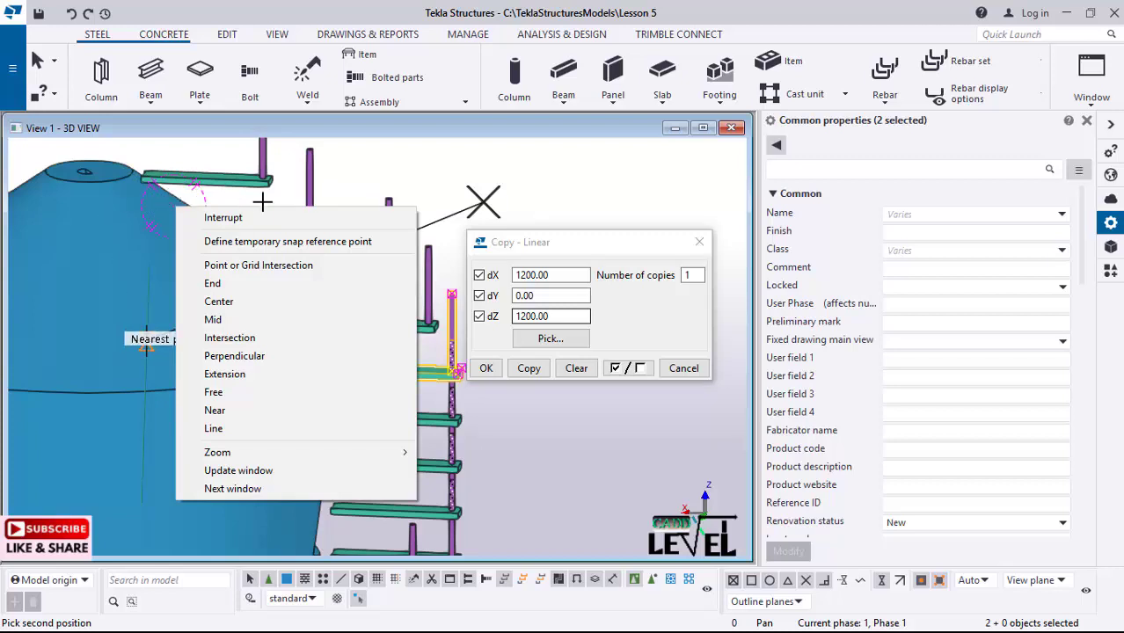
{"action": "left_click", "coordinate": [395, 171]}
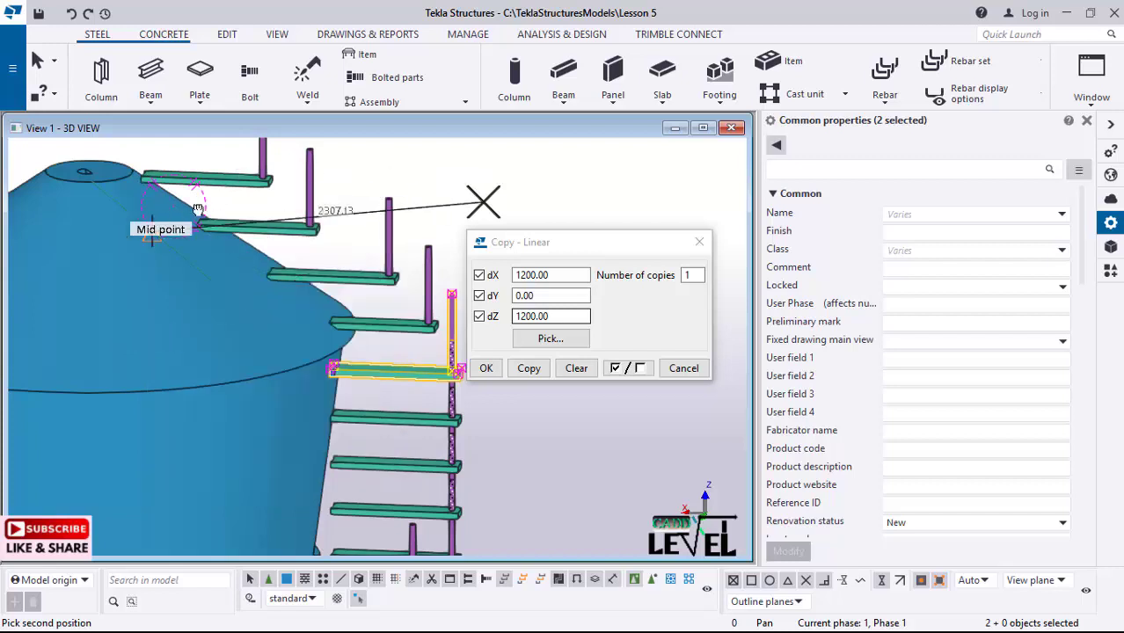
{"action": "middle_click_drag", "start_coordinate": [199, 209], "coordinate": [209, 200]}
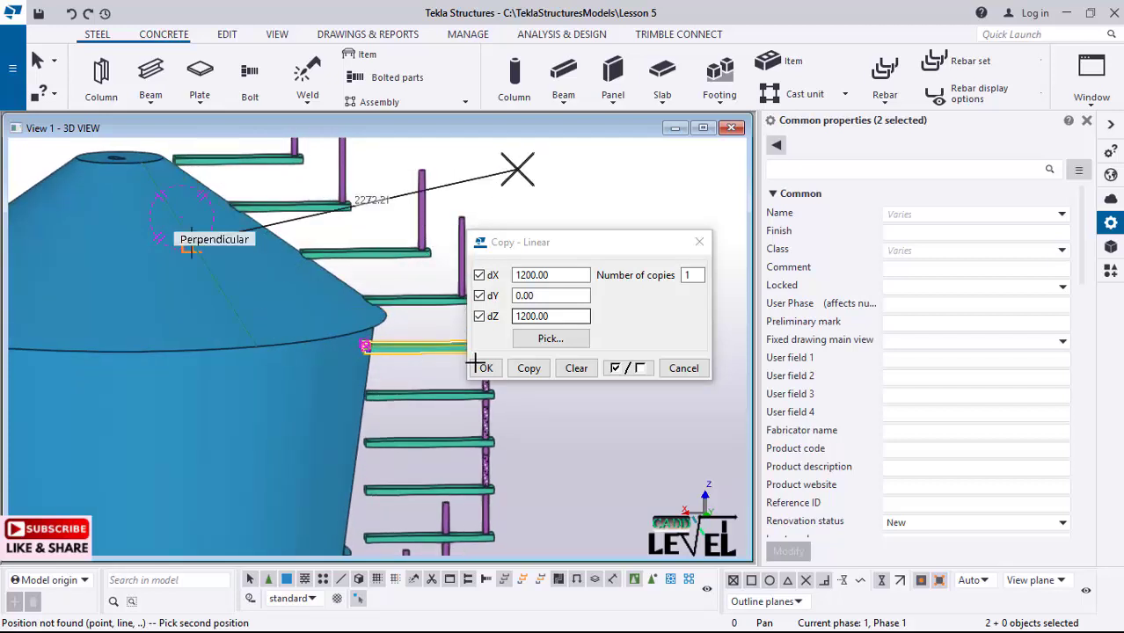
- Undo the top step and recopy it 1300 mm across and 1200 mm up
{"action": "left_click", "coordinate": [74, 15]}
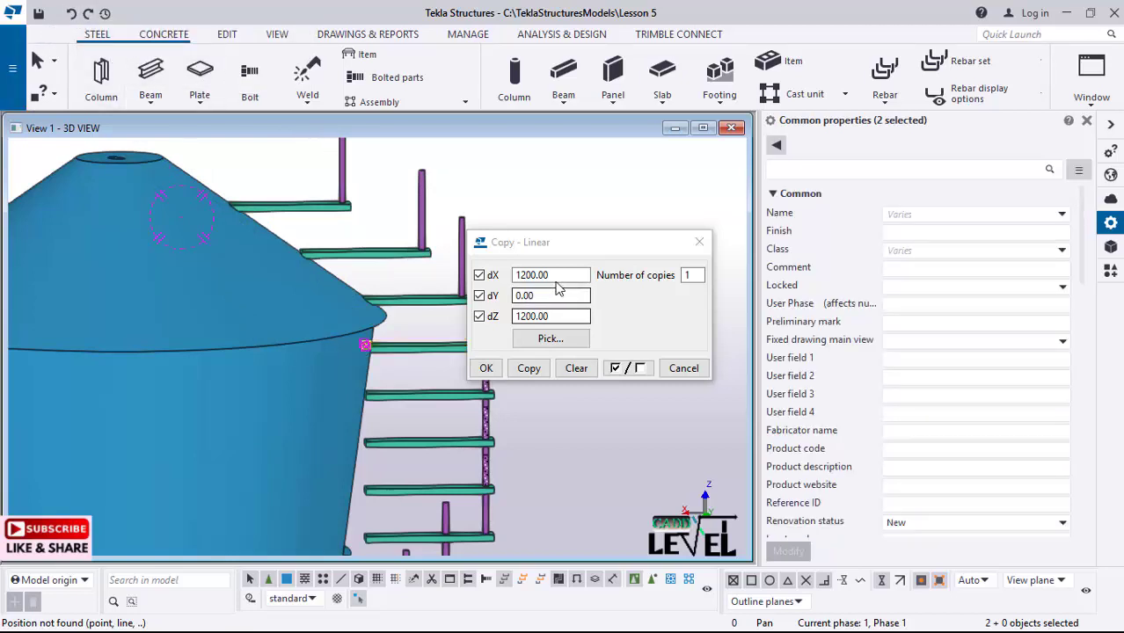
{"action": "left_click", "coordinate": [480, 272]}
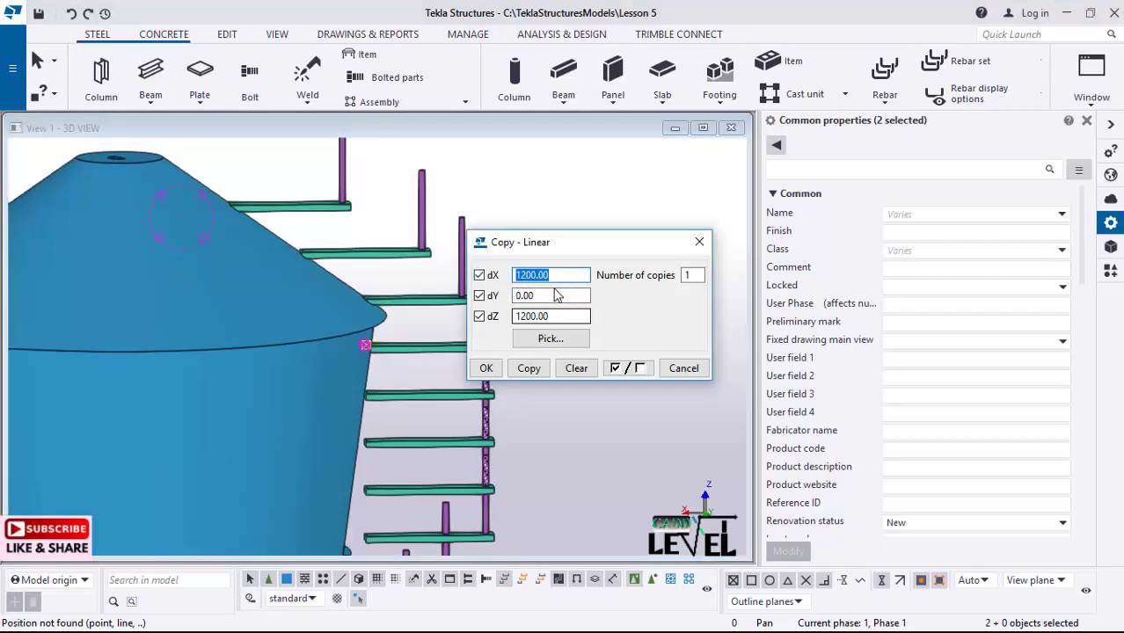
{"action": "type", "text": "13"}
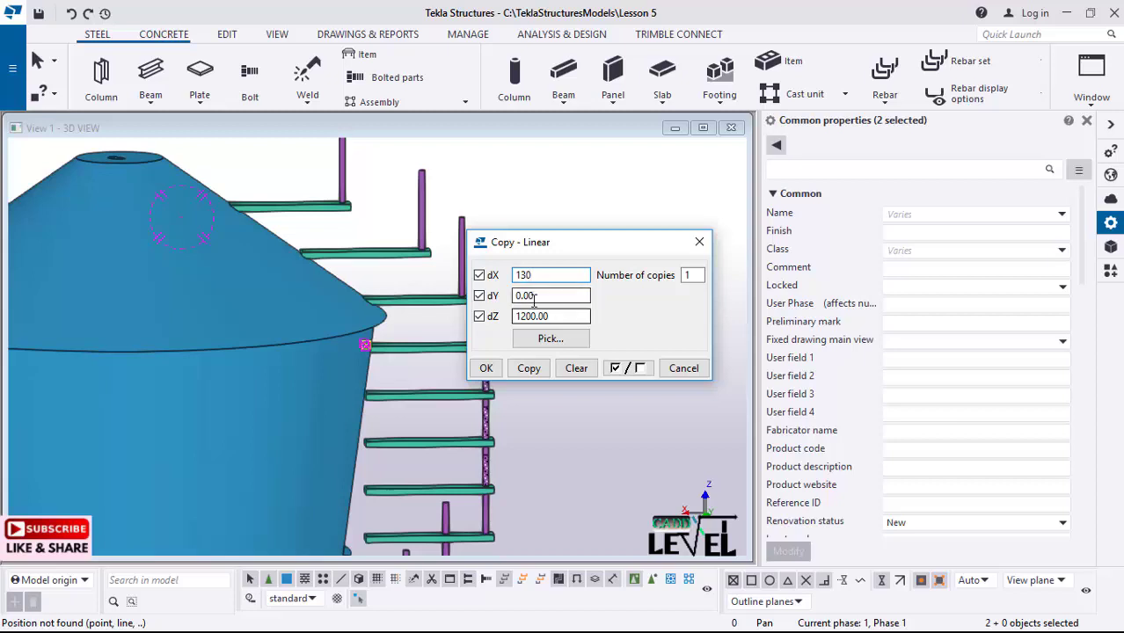
{"action": "type", "text": "0"}
{"action": "left_click", "coordinate": [540, 295]}
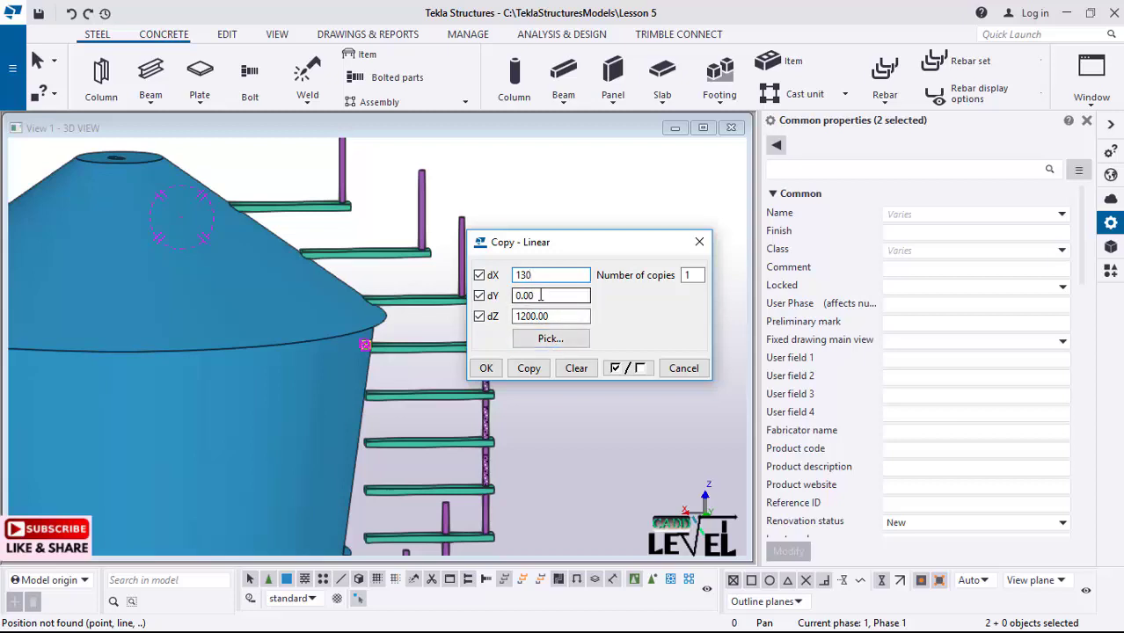
{"action": "type", "text": "0"}
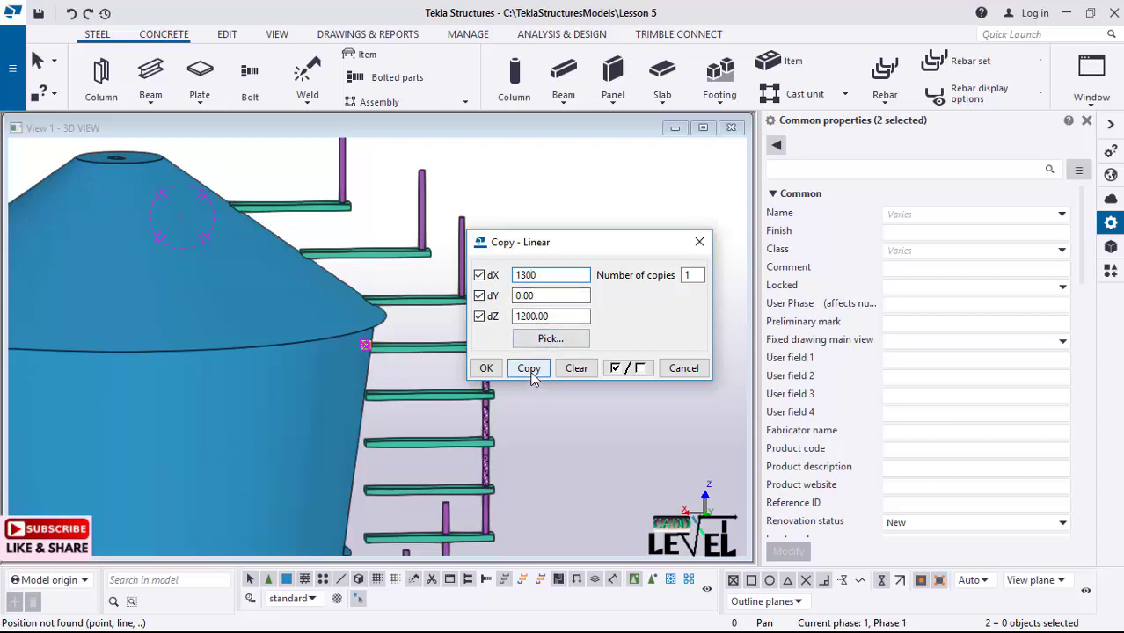
{"action": "left_click", "coordinate": [530, 372]}
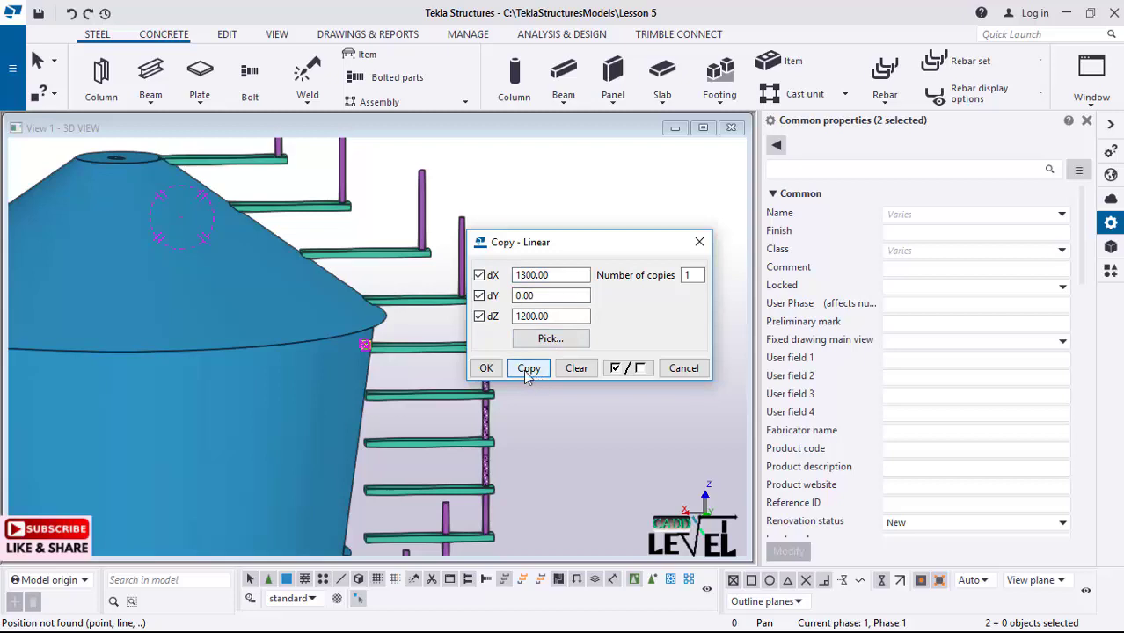
- Orbit to check the new top step, close the copy dialog, and box-select the extra steps
{"action": "scroll", "coordinate": [194, 167], "scroll_direction": "up", "scroll_amount": 3}
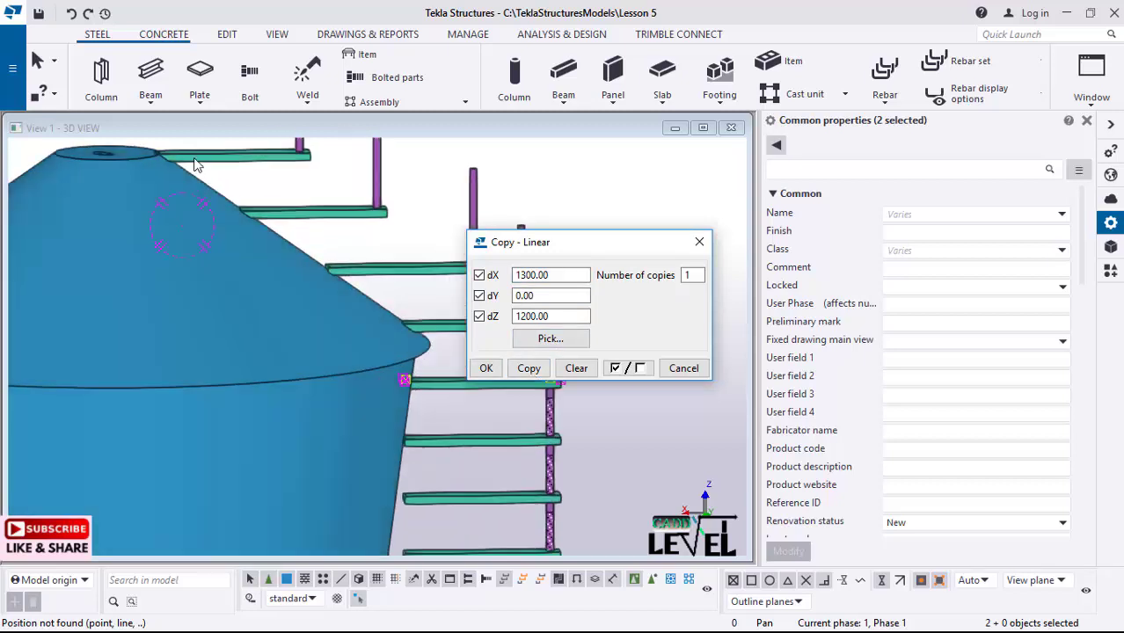
{"action": "scroll", "coordinate": [185, 167], "scroll_direction": "up", "scroll_amount": 1}
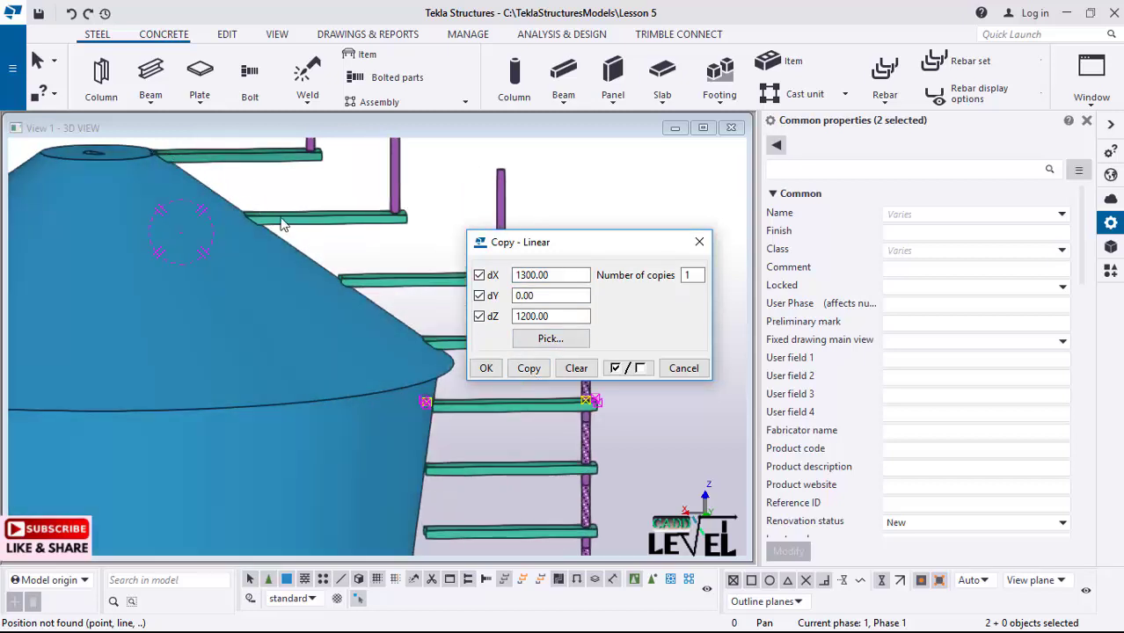
{"action": "scroll", "coordinate": [365, 251], "scroll_direction": "down", "scroll_amount": 5}
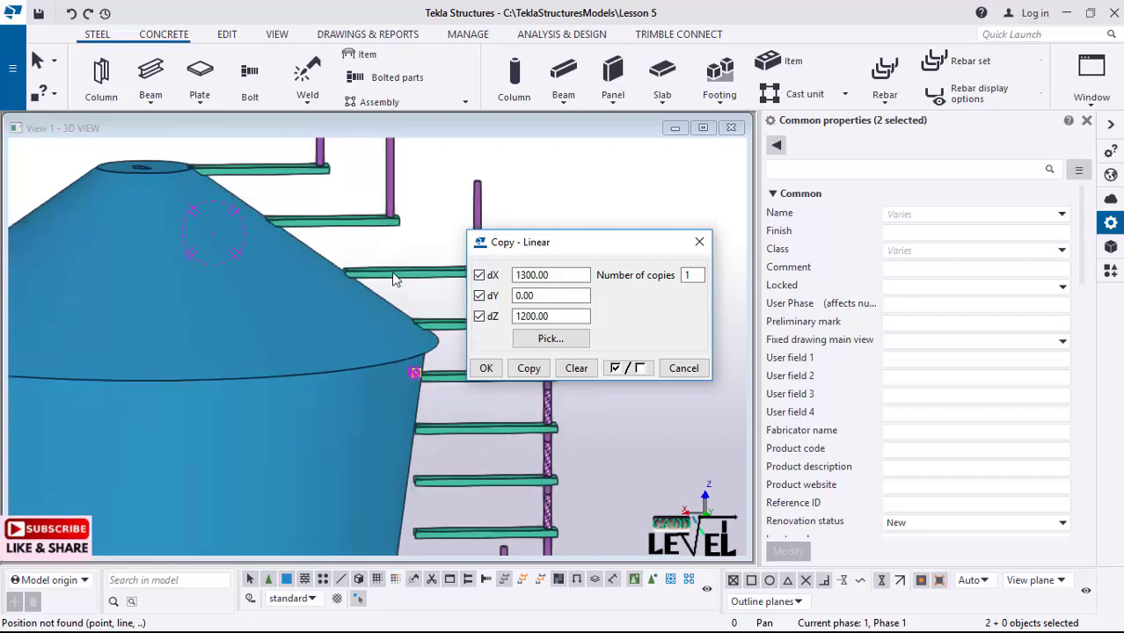
{"action": "scroll", "coordinate": [358, 253], "scroll_direction": "up", "scroll_amount": 1}
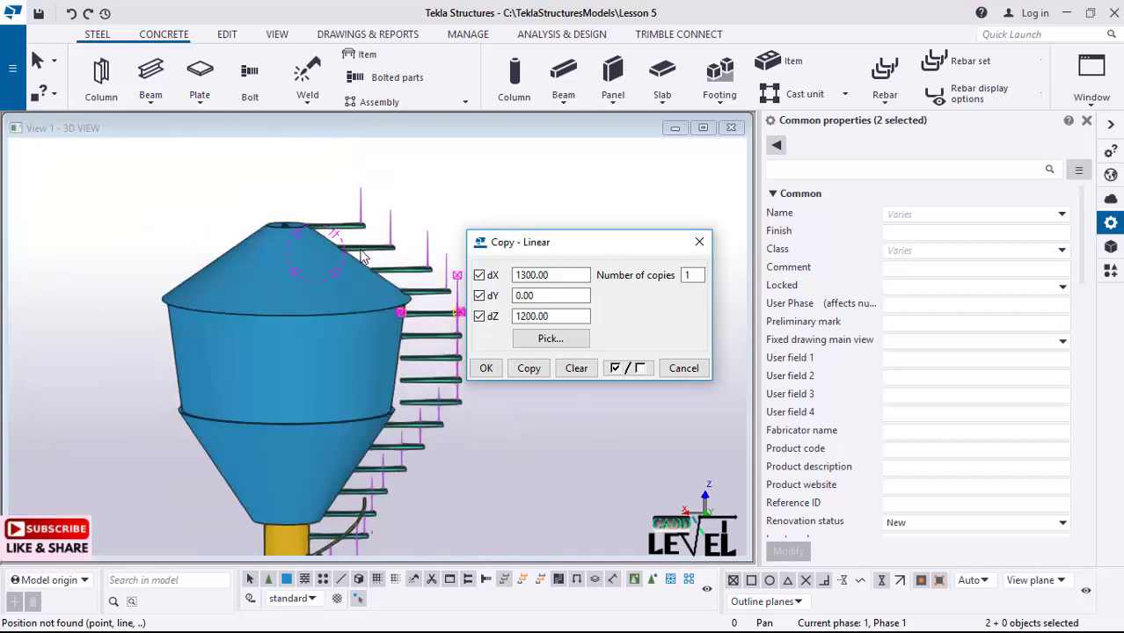
{"action": "middle_click", "coordinate": [365, 249]}
{"action": "mouse_move", "coordinate": [365, 255]}
{"action": "middle_mouse_down", "text": "ctrl"}
{"action": "mouse_move", "coordinate": [270, 257]}
{"action": "mouse_move", "coordinate": [268, 210]}
{"action": "mouse_move", "coordinate": [310, 282]}
{"action": "mouse_move", "coordinate": [292, 409]}
{"action": "mouse_move", "coordinate": [254, 354]}
{"action": "mouse_move", "coordinate": [356, 295]}
{"action": "mouse_move", "coordinate": [364, 256]}
{"action": "mouse_move", "coordinate": [364, 297]}
{"action": "mouse_move", "coordinate": [459, 496]}
{"action": "mouse_move", "coordinate": [256, 334]}
{"action": "mouse_move", "coordinate": [290, 376]}
{"action": "mouse_move", "coordinate": [440, 368]}
{"action": "middle_mouse_up", "text": "ctrl"}
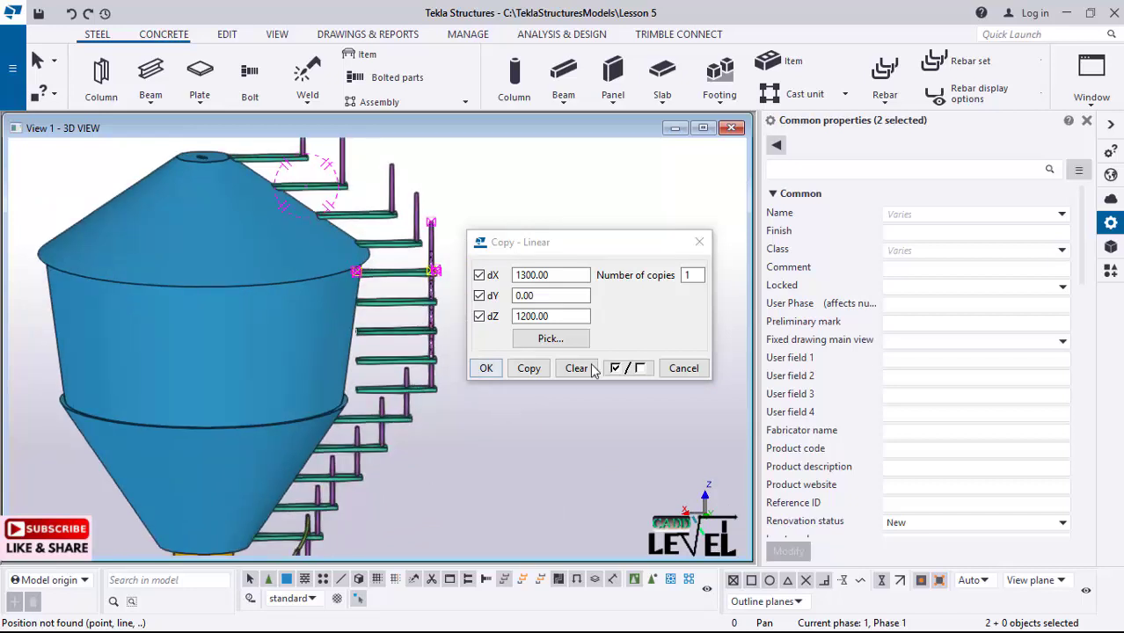
{"action": "left_click", "coordinate": [485, 368]}
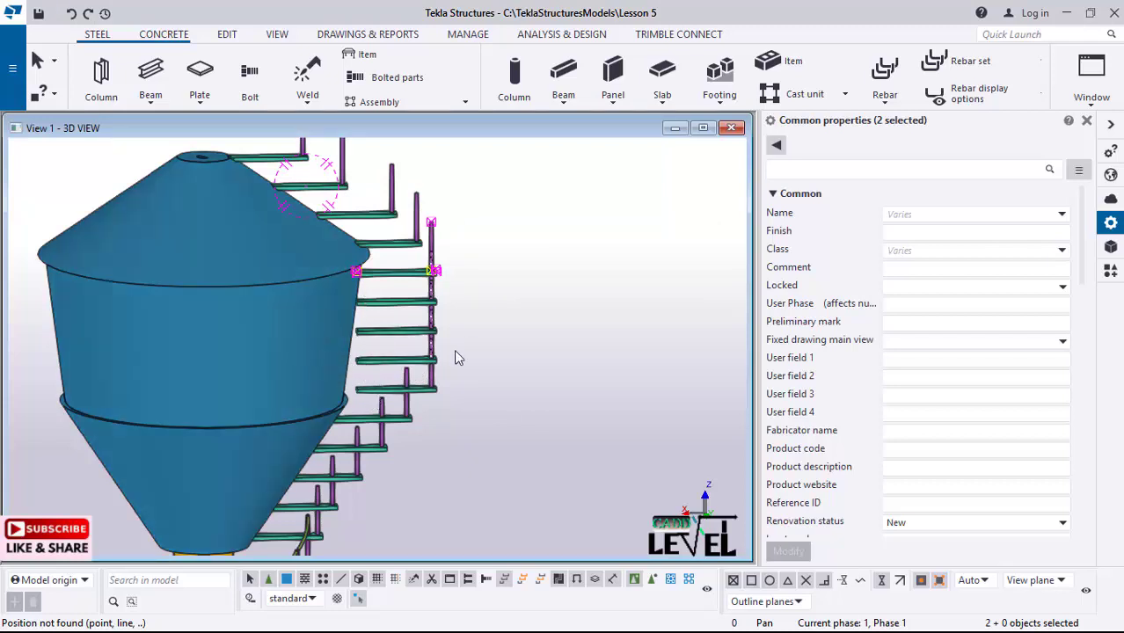
{"action": "left_click_drag", "start_coordinate": [456, 315], "coordinate": [428, 454]}
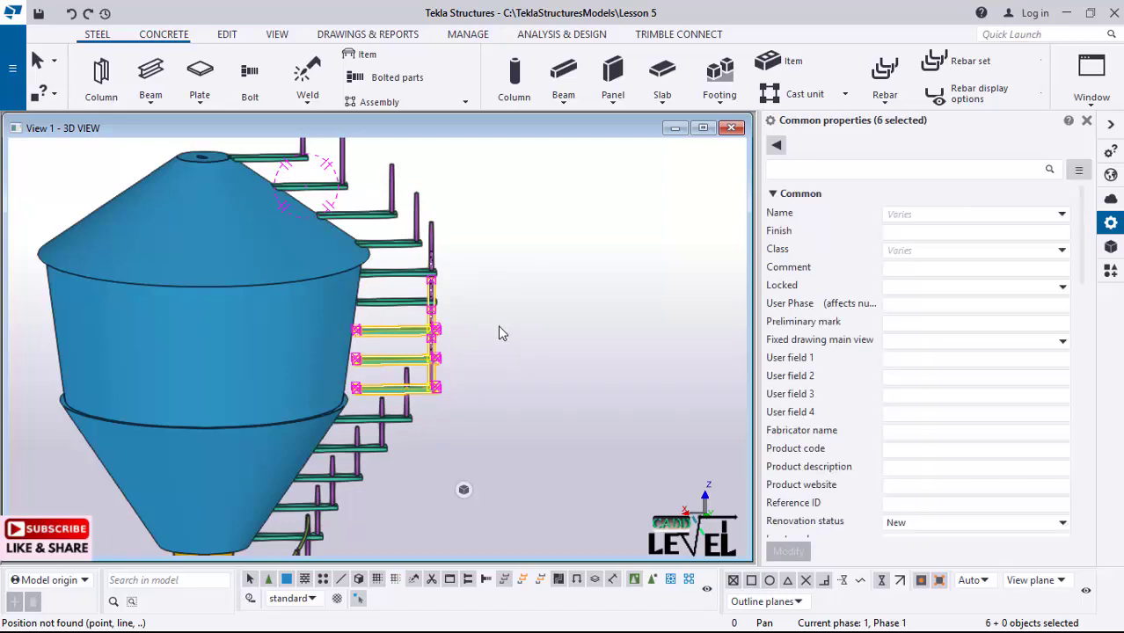
- Delete the extra steps and posts, then box-select the step and post at the tank's lower rim
{"action": "key", "text": "Delete"}
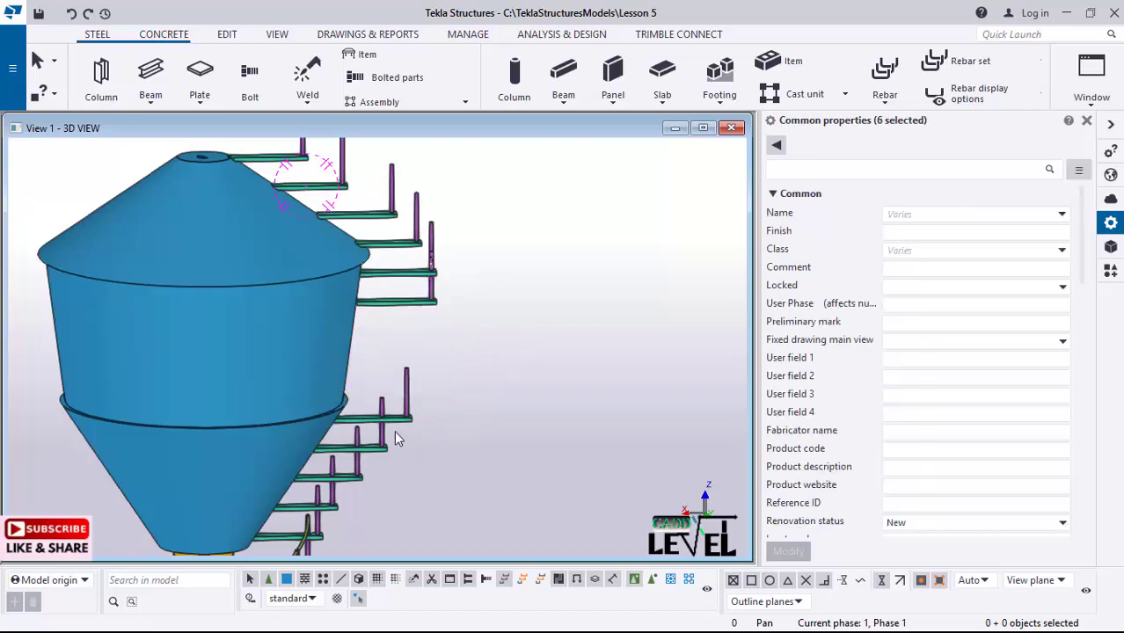
{"action": "scroll", "coordinate": [396, 430], "scroll_direction": "up", "scroll_amount": 3}
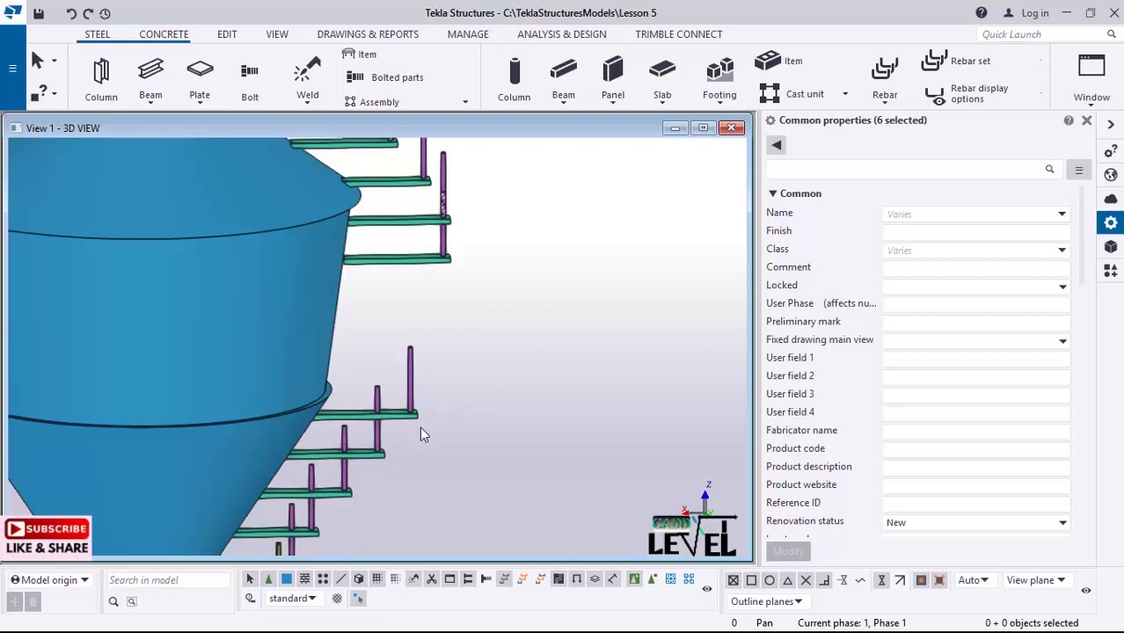
{"action": "left_click_drag", "start_coordinate": [454, 379], "coordinate": [409, 438]}
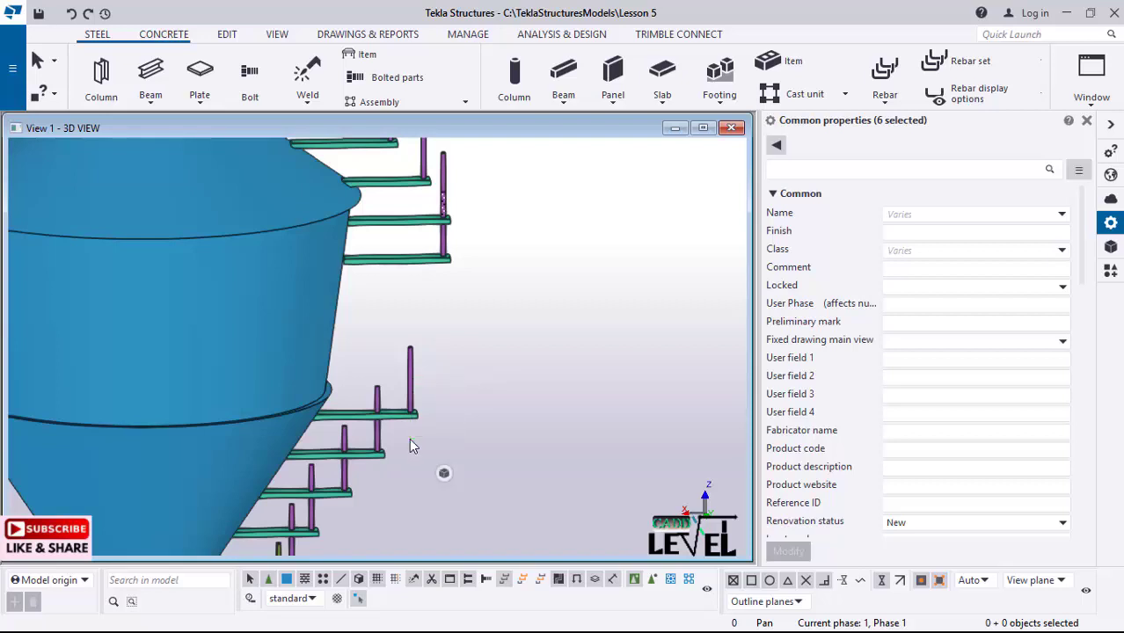
- Linear-copy the selected step and post 300 mm up and −100 mm in X
{"action": "right_click", "coordinate": [453, 352]}
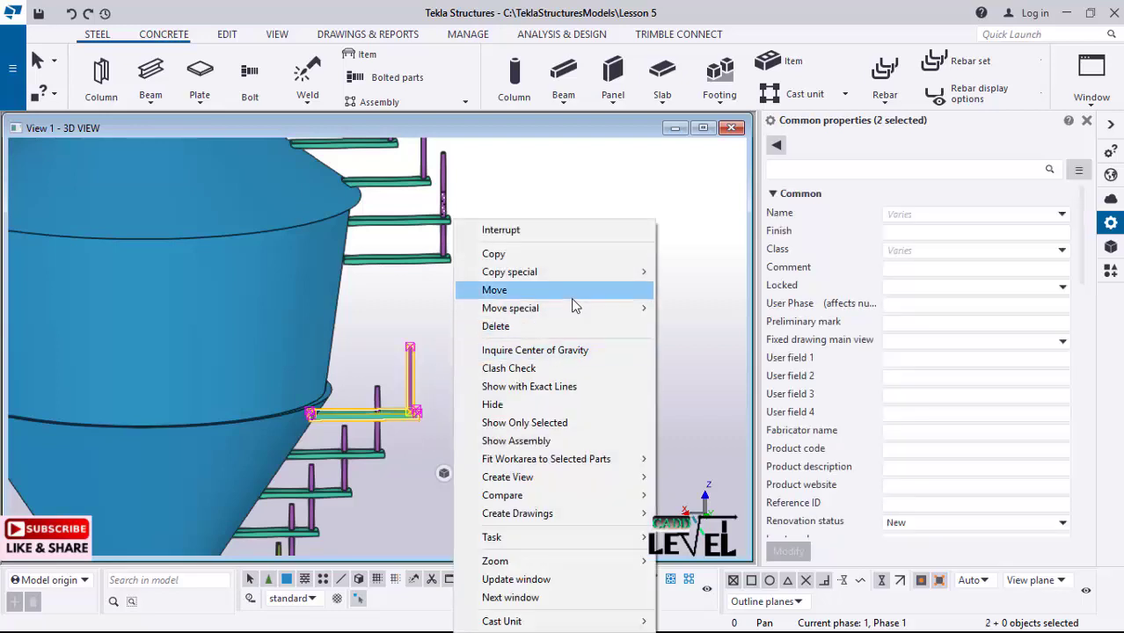
{"action": "mouse_move", "coordinate": [605, 281]}
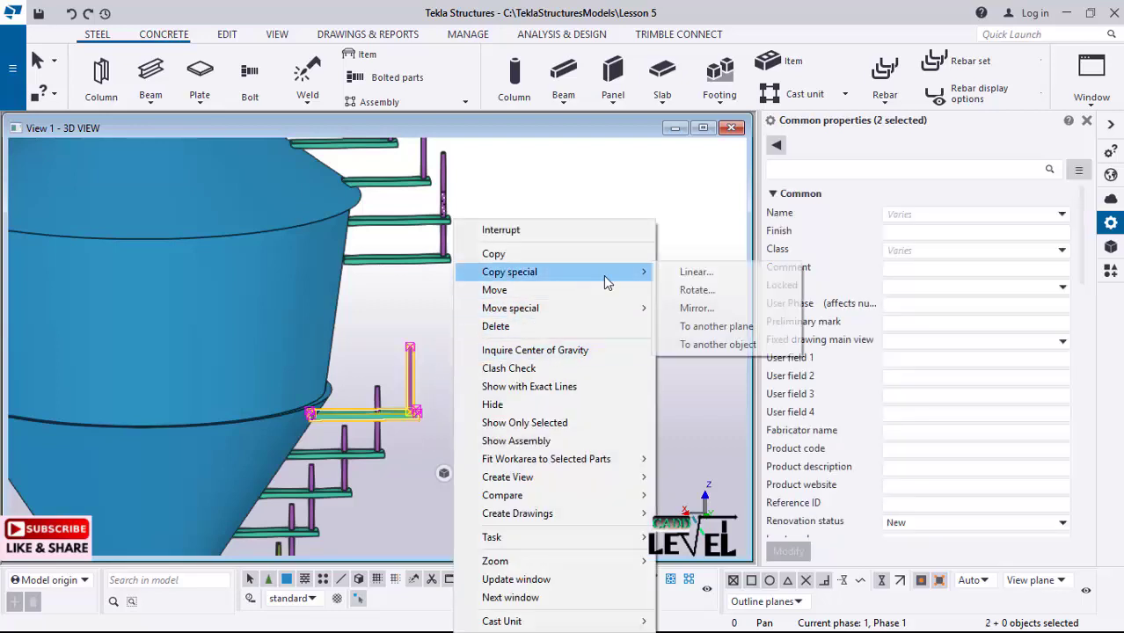
{"action": "left_click", "coordinate": [692, 272]}
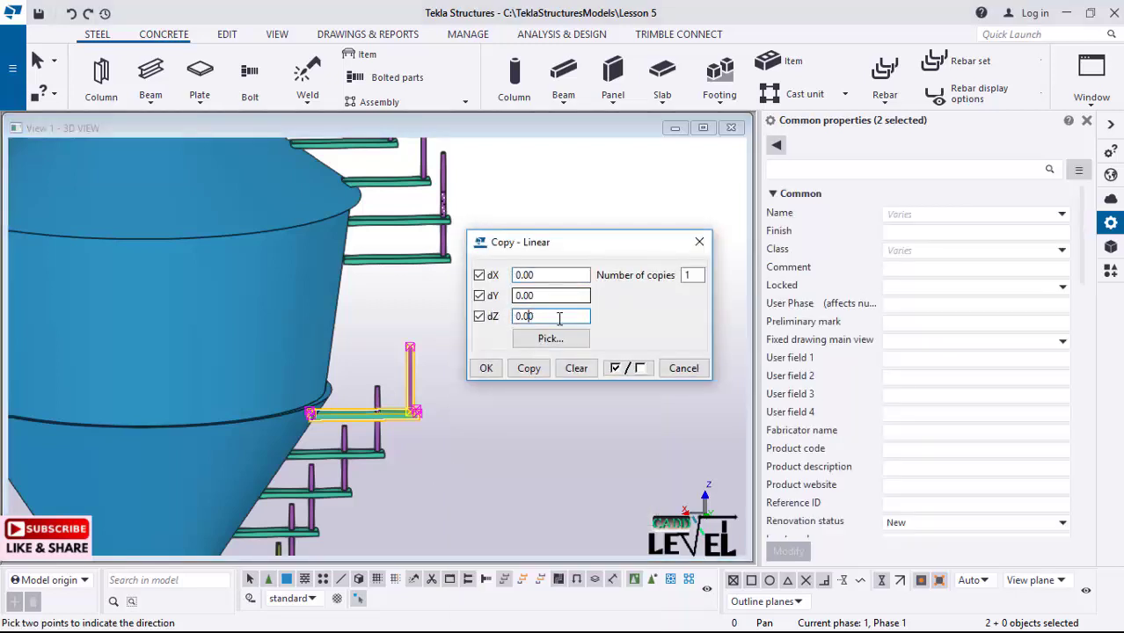
{"action": "left_click_drag", "start_coordinate": [559, 318], "coordinate": [473, 323]}
{"action": "type", "text": "300"}
{"action": "left_click_drag", "start_coordinate": [556, 276], "coordinate": [497, 297]}
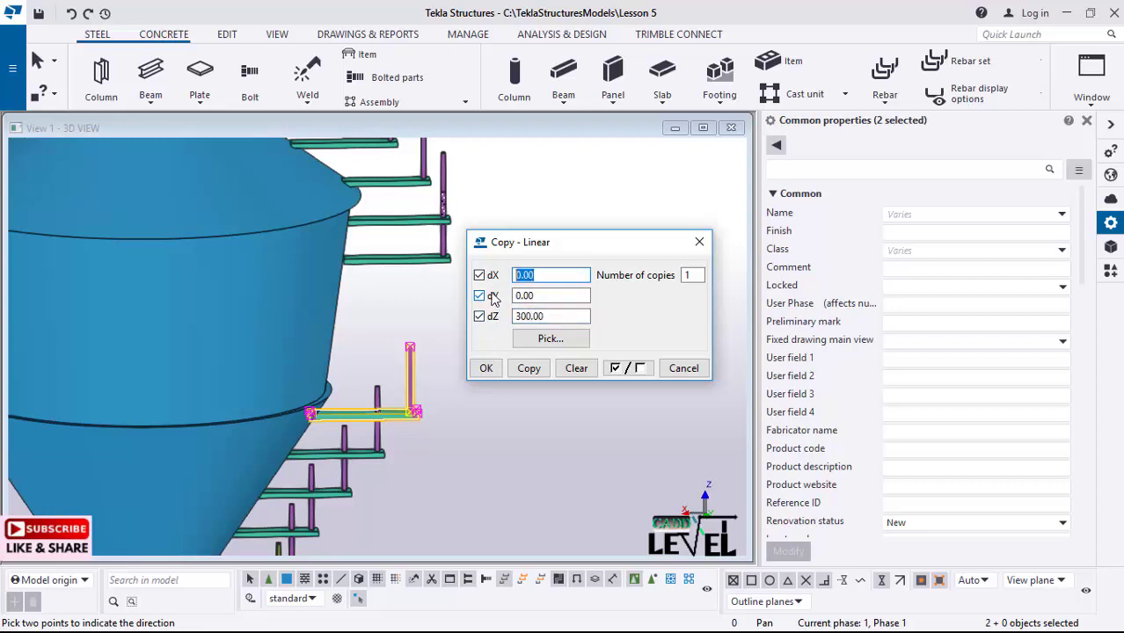
{"action": "type", "text": "-100"}
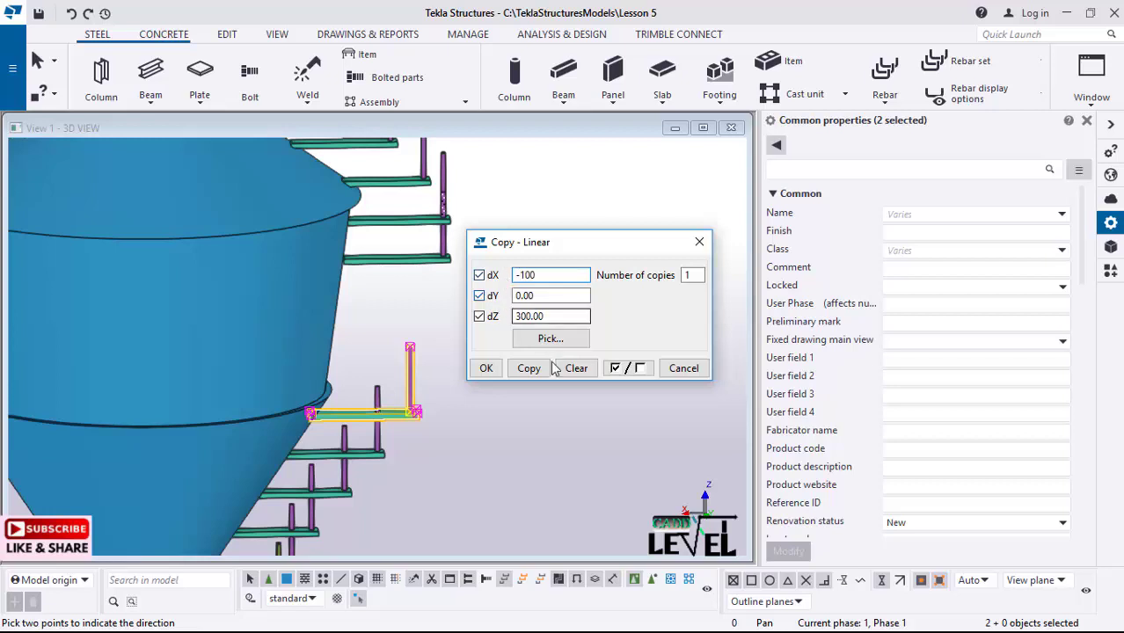
{"action": "left_click", "coordinate": [536, 372]}
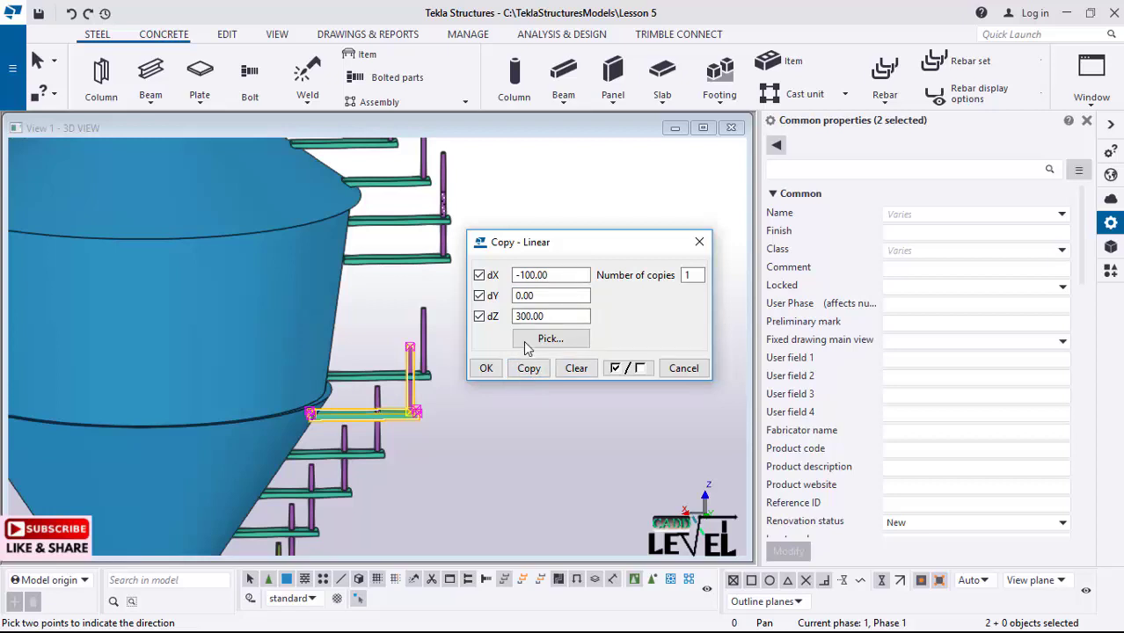
- Undo the trial copy and make two copies with the same offsets
{"action": "left_click", "coordinate": [536, 339]}
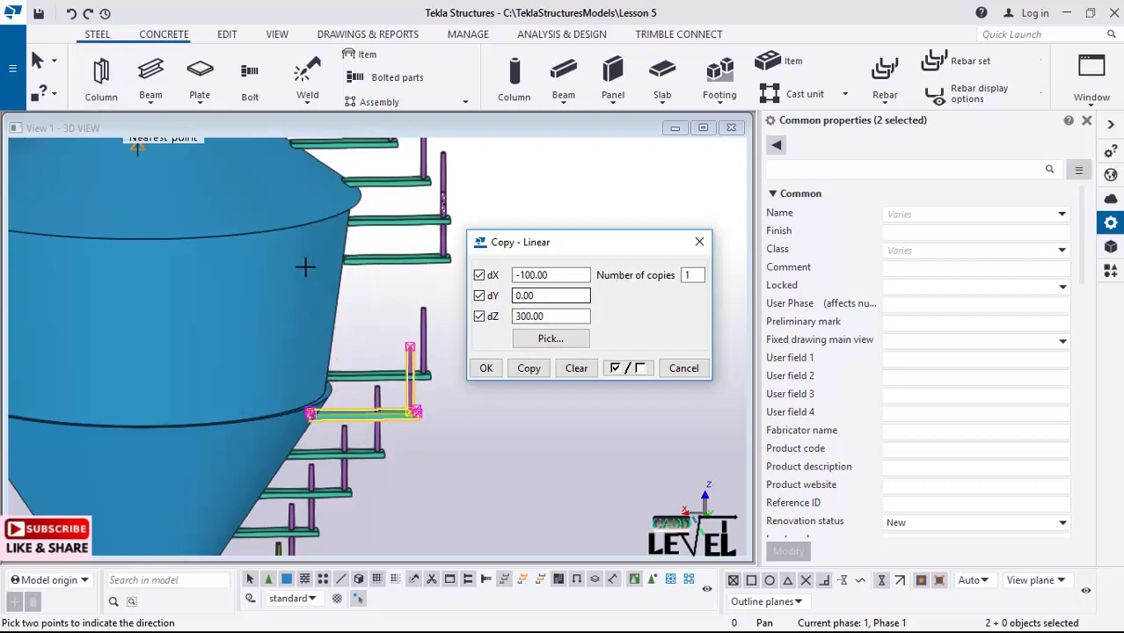
{"action": "left_click", "coordinate": [75, 12]}
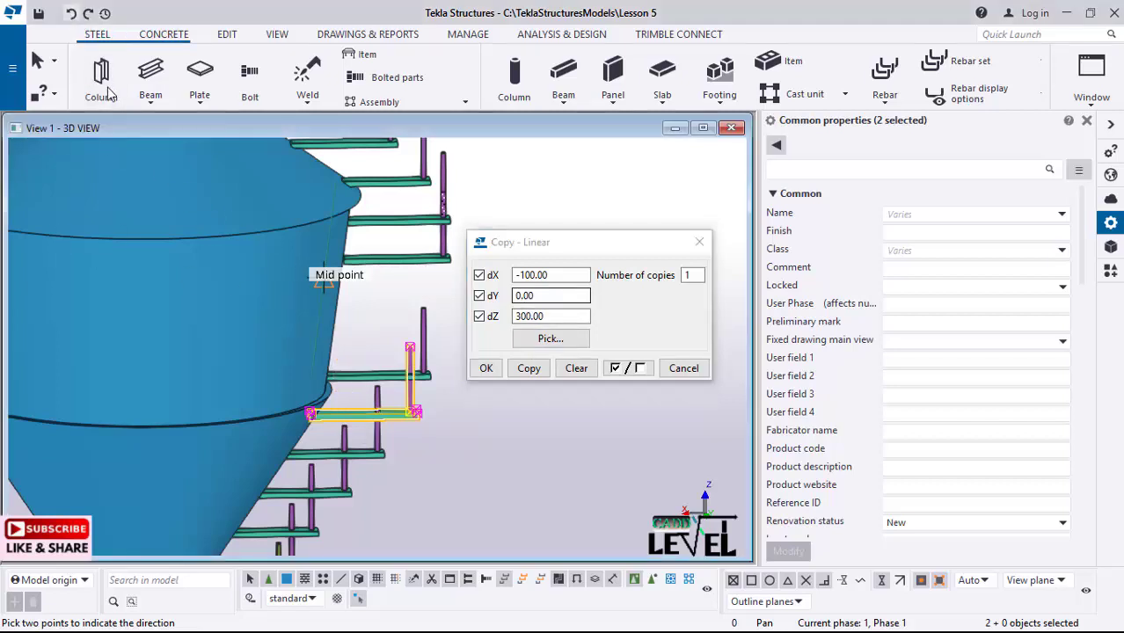
{"action": "left_click", "coordinate": [687, 276]}
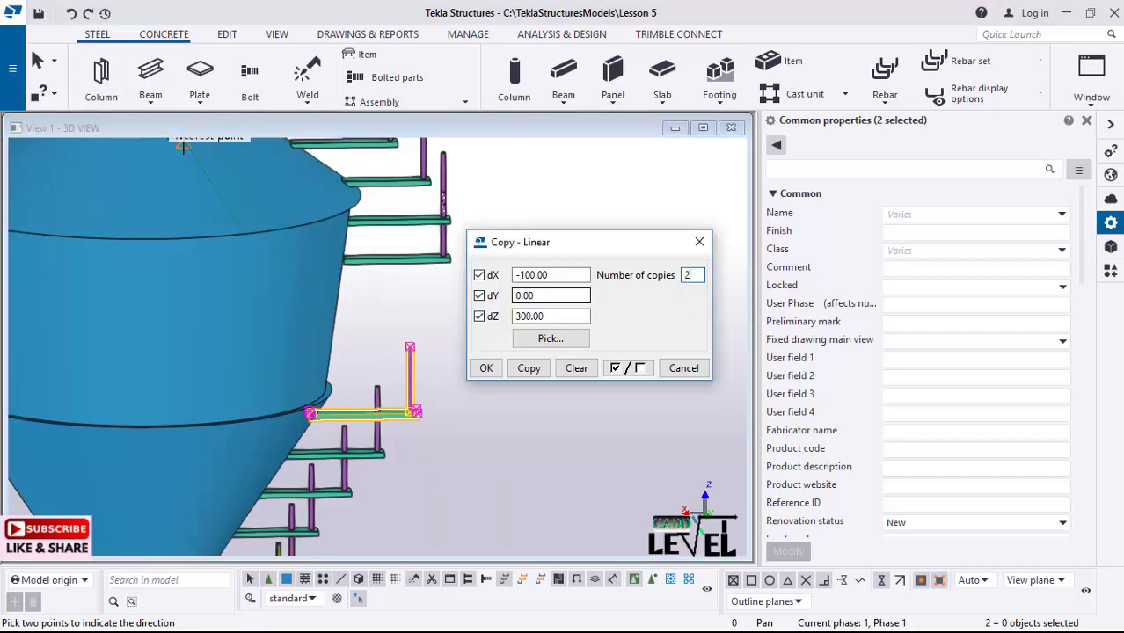
{"action": "left_click", "coordinate": [528, 368]}
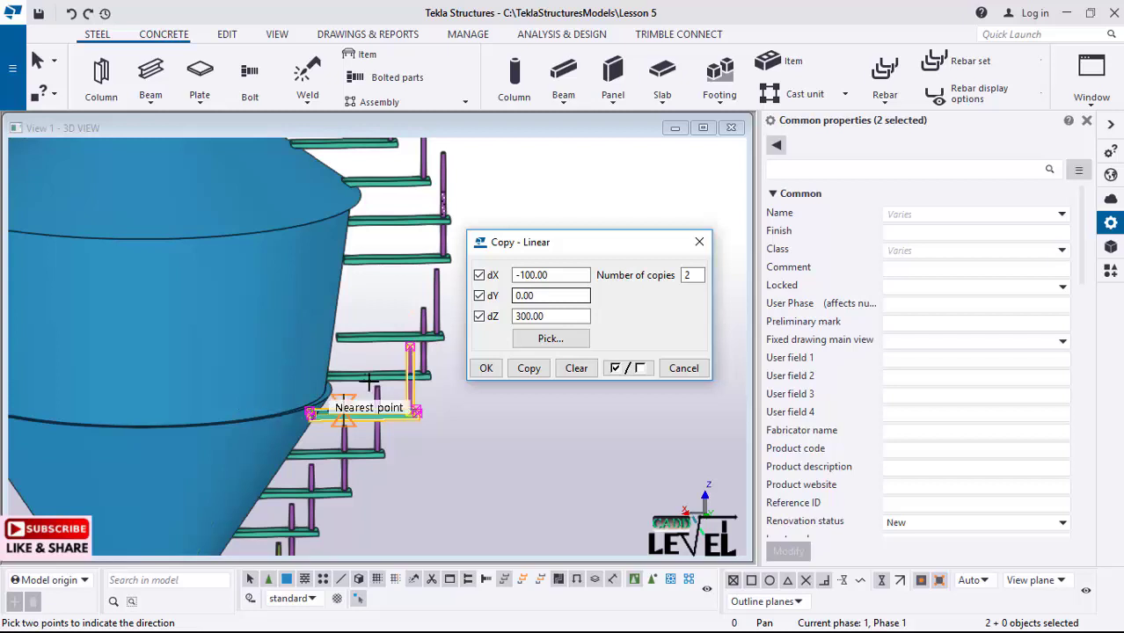
- Undo the two copies and make a single copy of the step and post instead
{"action": "left_click", "coordinate": [86, 167]}
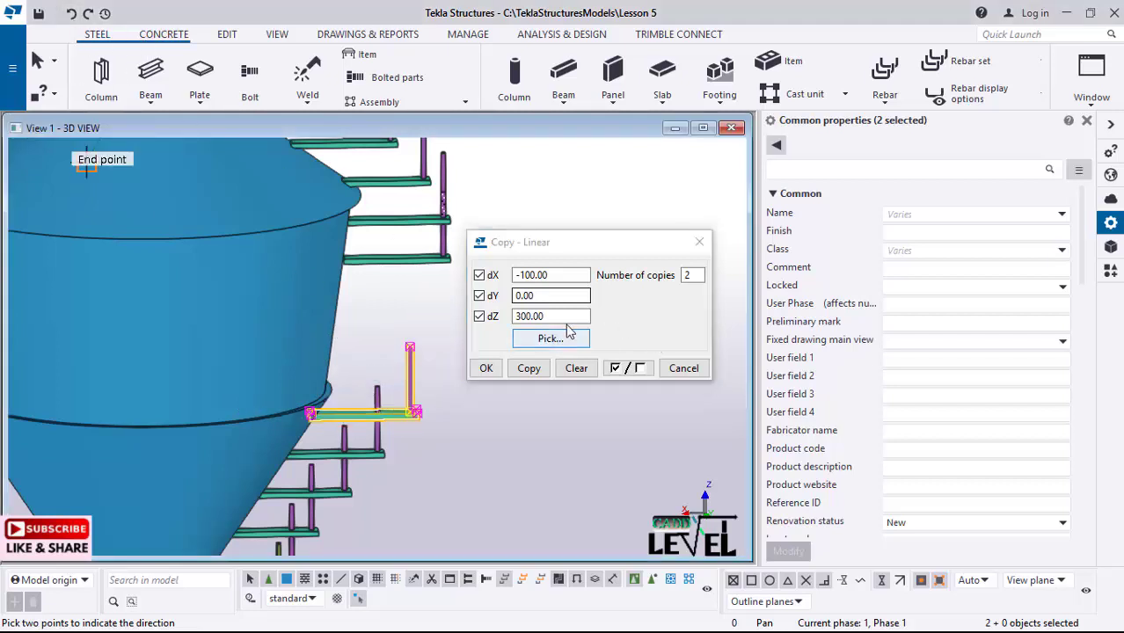
{"action": "left_click", "coordinate": [692, 277]}
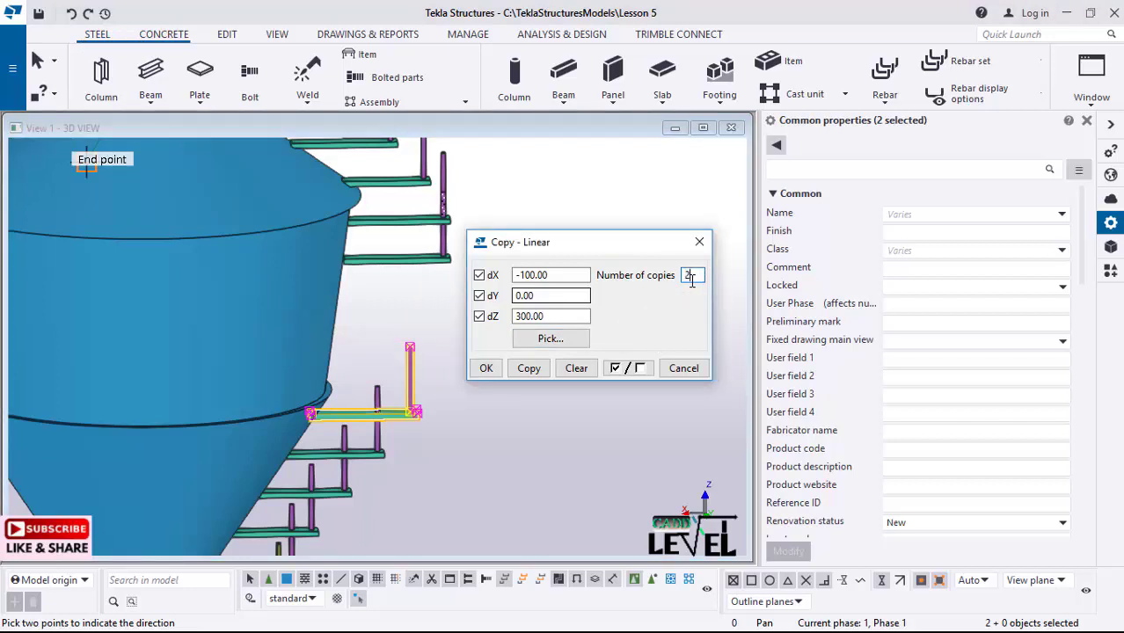
{"action": "type", "text": "1"}
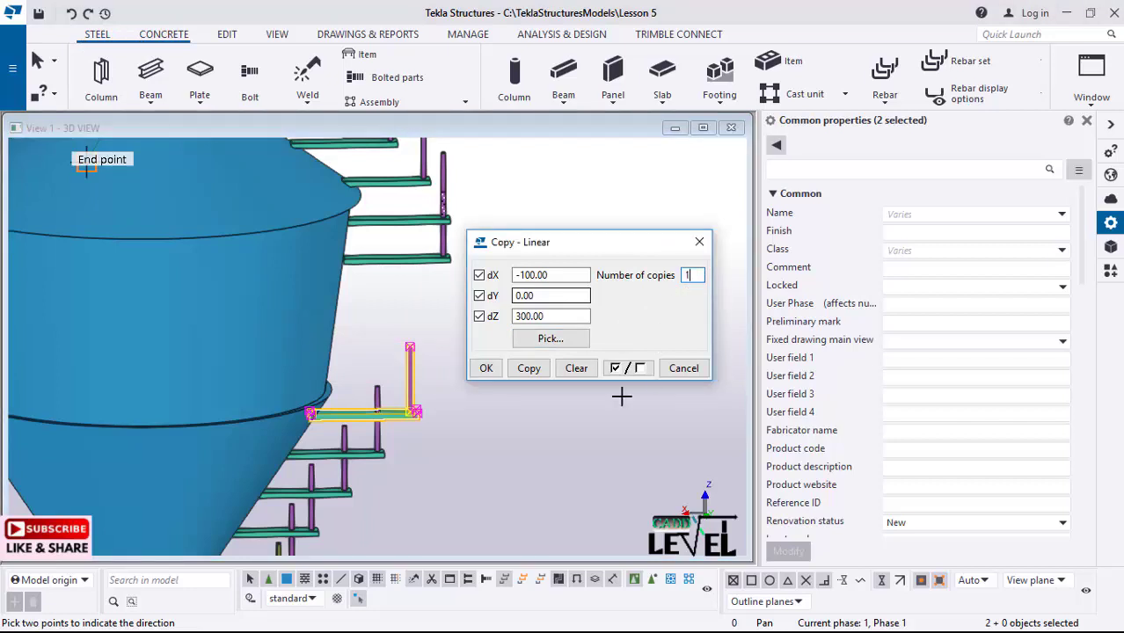
{"action": "left_click", "coordinate": [529, 370]}
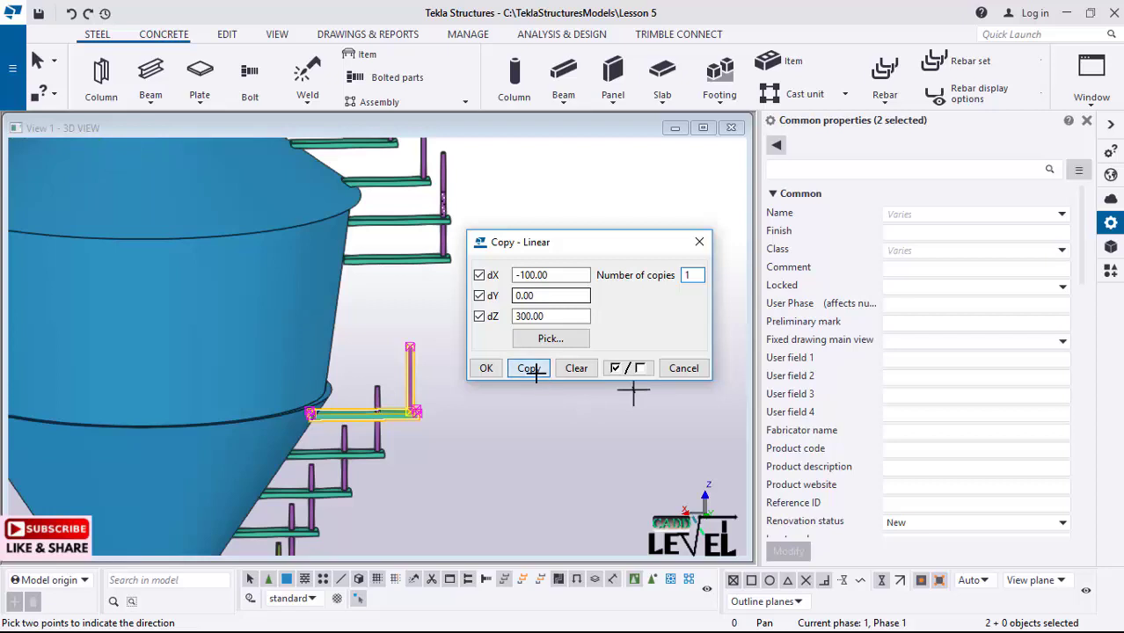
- Copy the step and post once more, 600 mm up and −250 mm in X
{"action": "left_click", "coordinate": [552, 315]}
{"action": "left_click_drag", "start_coordinate": [552, 316], "coordinate": [407, 338]}
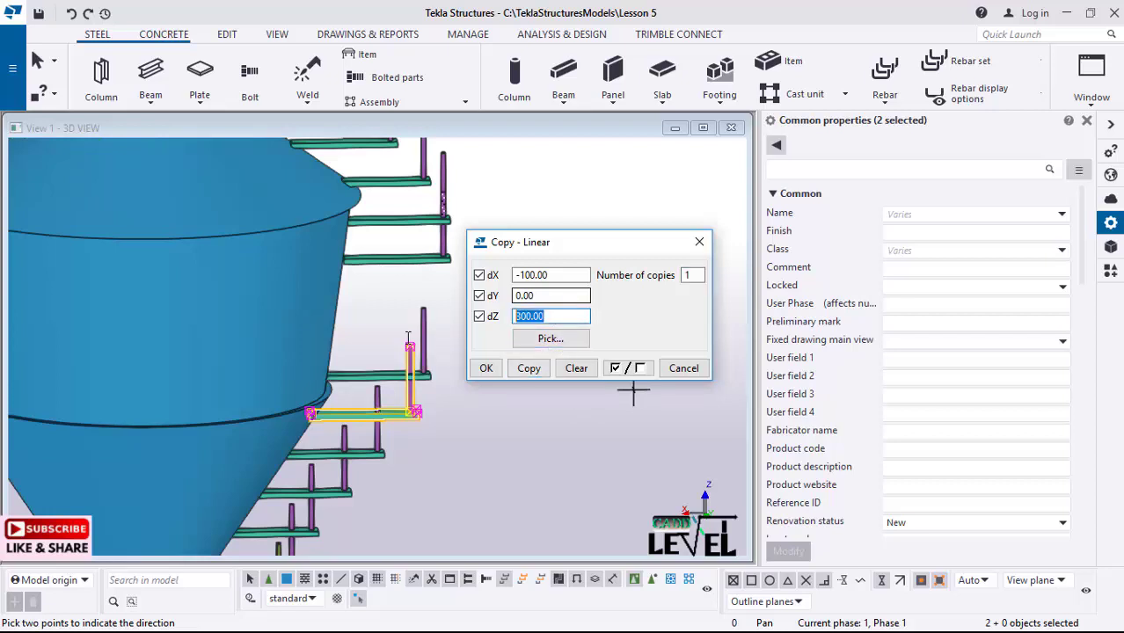
{"action": "type", "text": "600"}
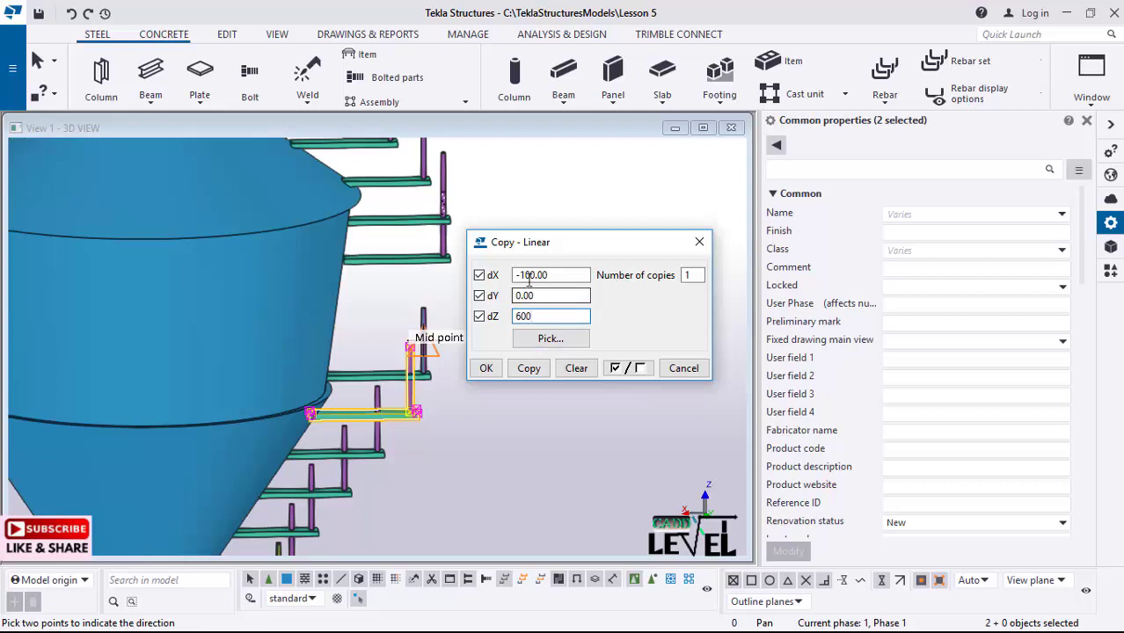
{"action": "left_click_drag", "start_coordinate": [519, 275], "coordinate": [552, 292]}
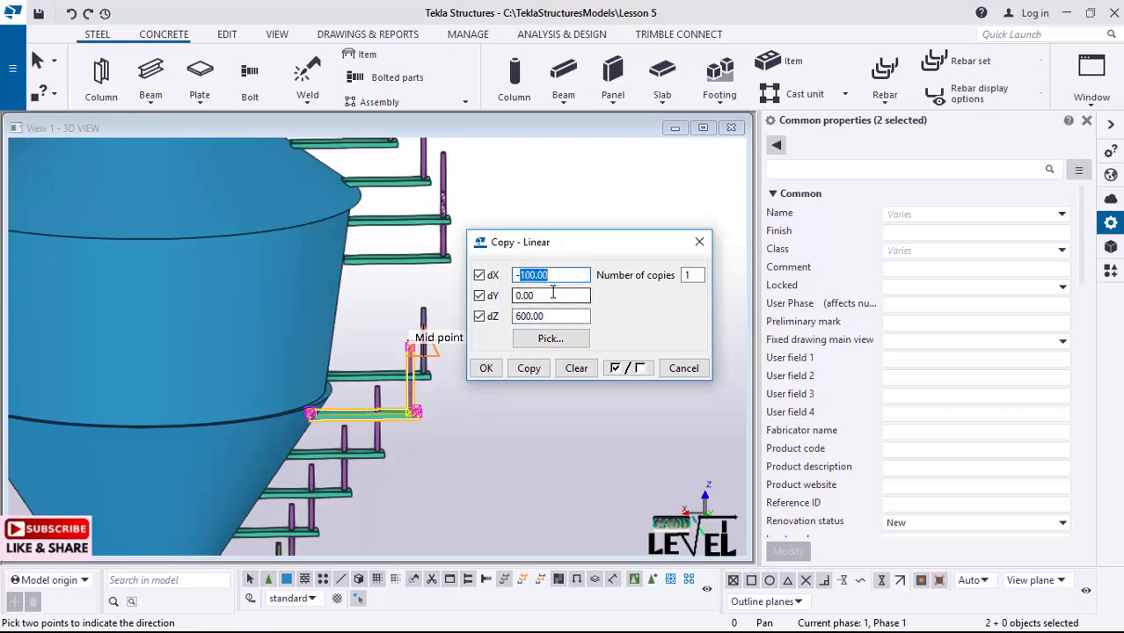
{"action": "type", "text": "250"}
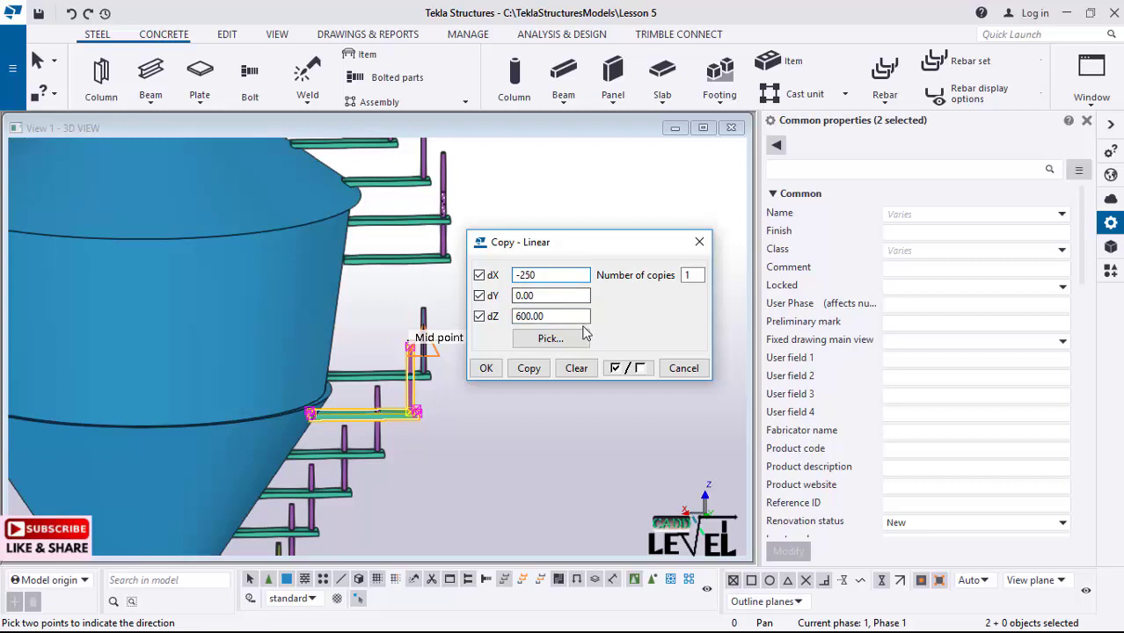
{"action": "left_click", "coordinate": [529, 368]}
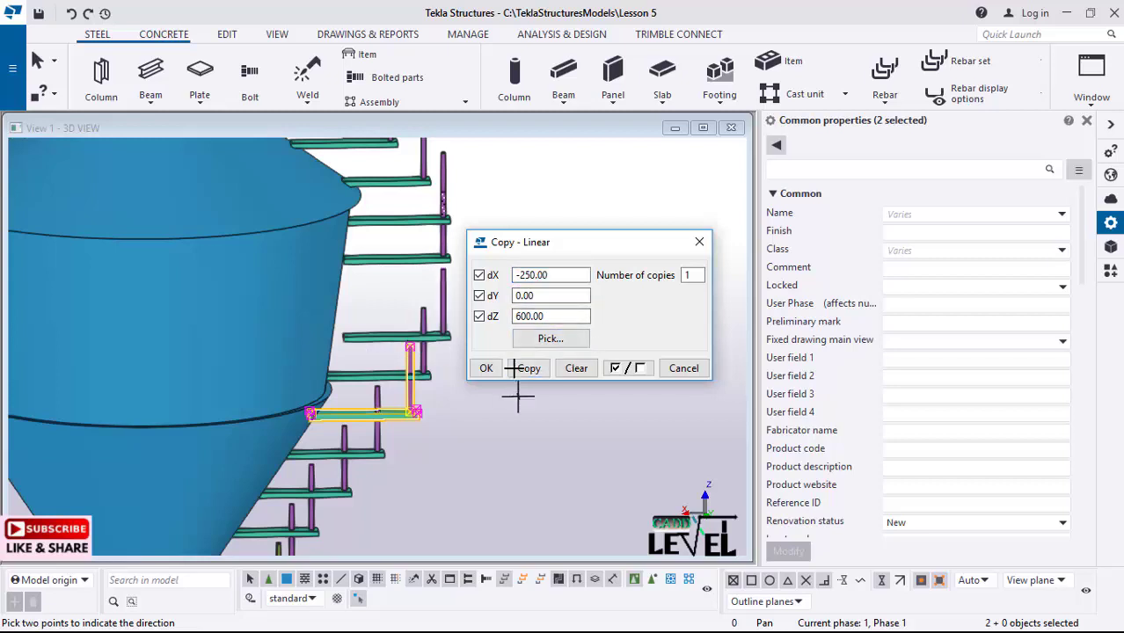
{"action": "left_click", "coordinate": [519, 278]}
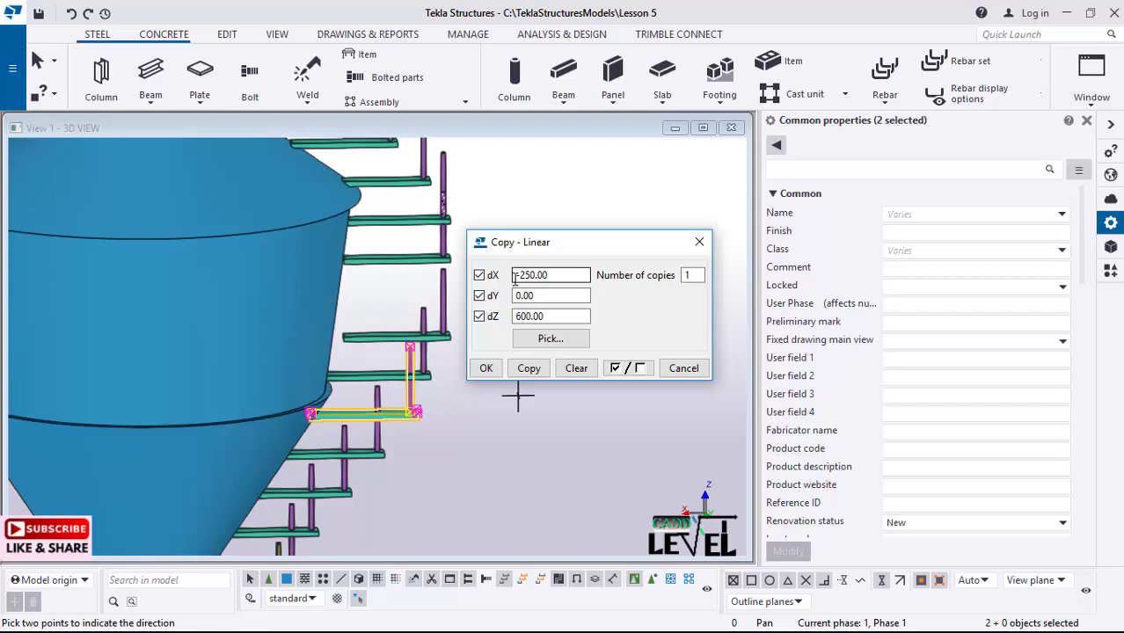
{"action": "left_click_drag", "start_coordinate": [515, 278], "coordinate": [584, 293]}
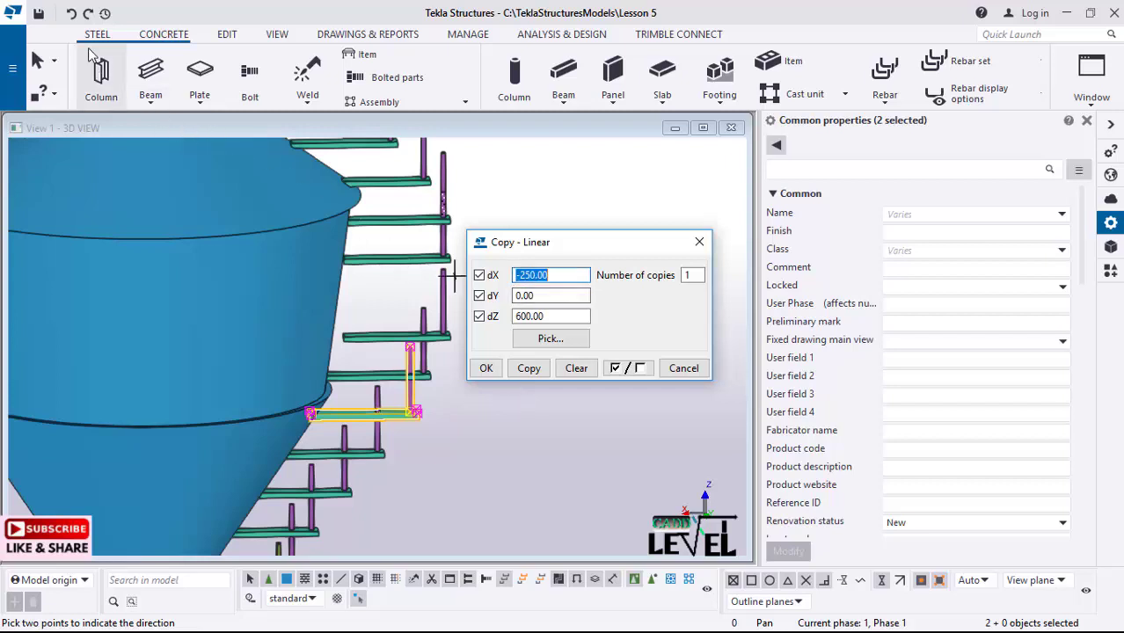
{"action": "left_click", "coordinate": [70, 15]}
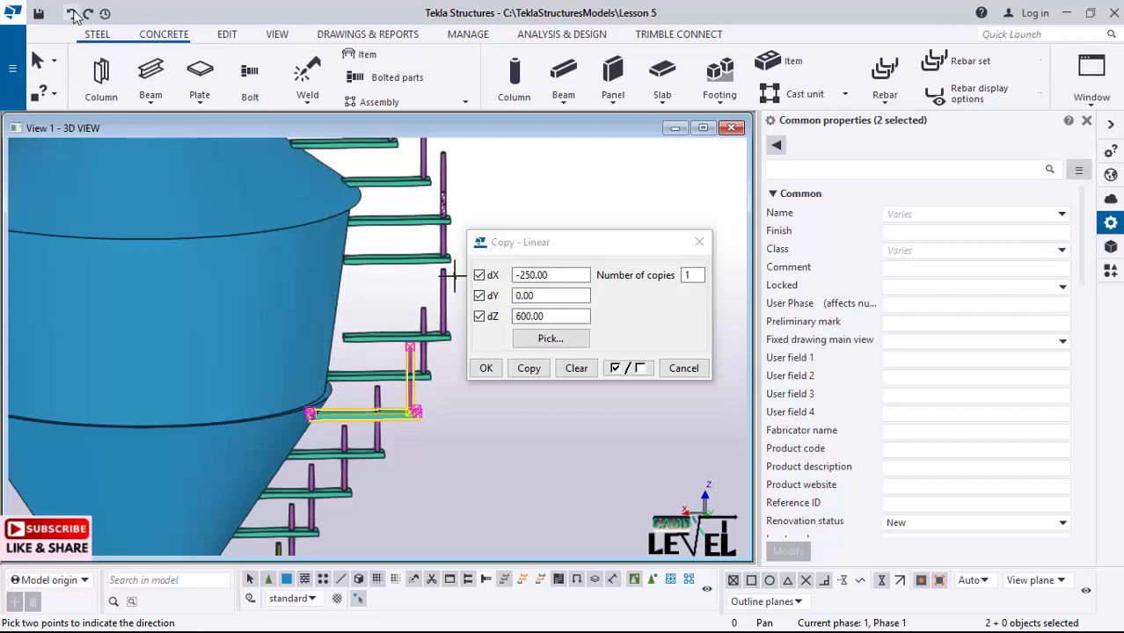
- Undo the last copy and recopy the tread and post −100 mm in X, 600 mm up
{"action": "left_click", "coordinate": [74, 15]}
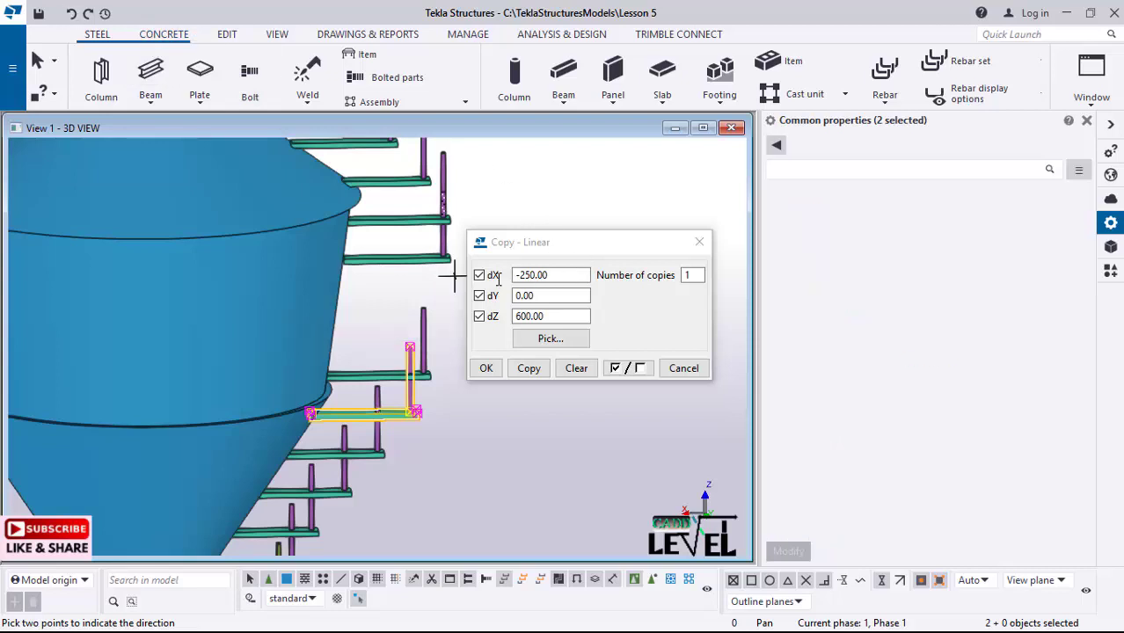
{"action": "left_click", "coordinate": [533, 275]}
{"action": "left_click_drag", "start_coordinate": [556, 275], "coordinate": [499, 275]}
{"action": "type", "text": "-"}
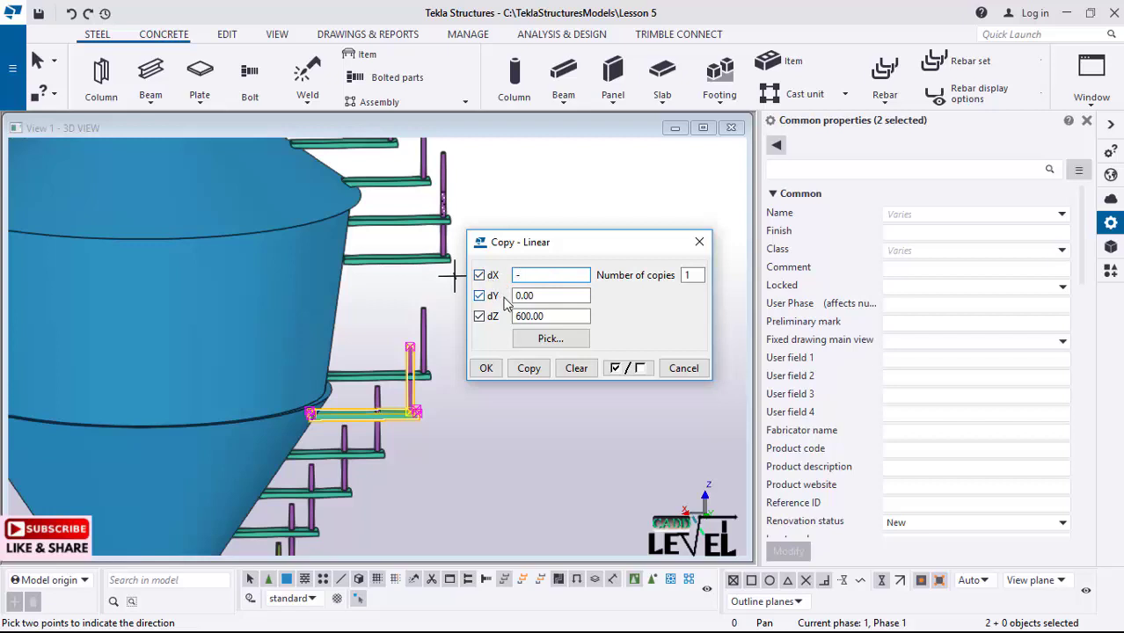
{"action": "type", "text": "100"}
{"action": "left_click", "coordinate": [532, 370]}
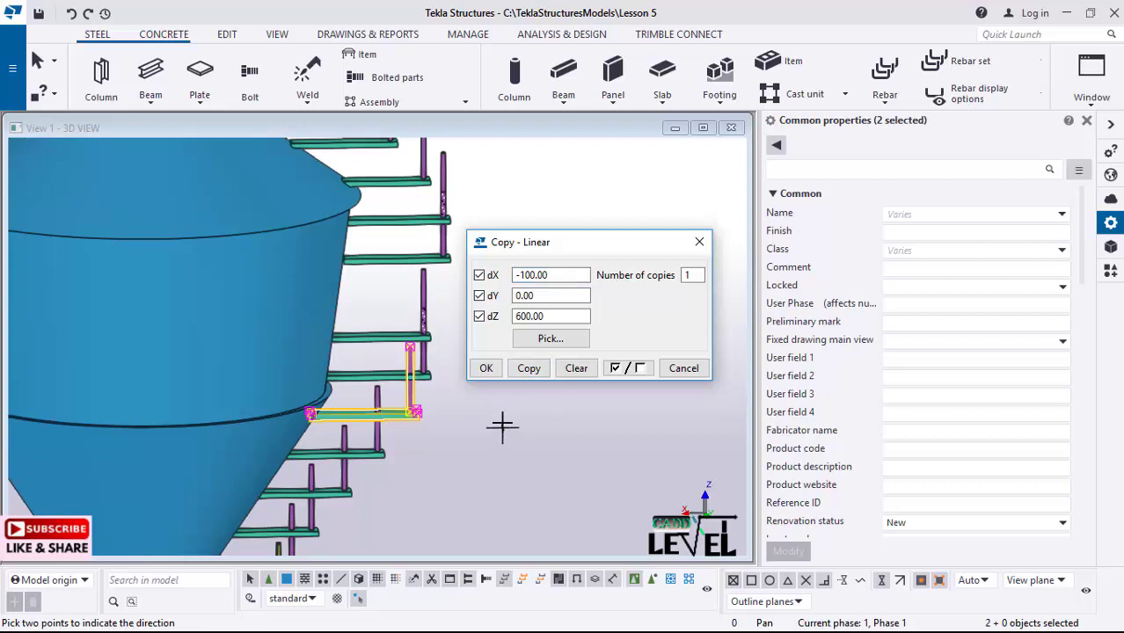
- Drop a two-copy attempt, make a single copy, and close the copy dialog
{"action": "left_click", "coordinate": [444, 275]}
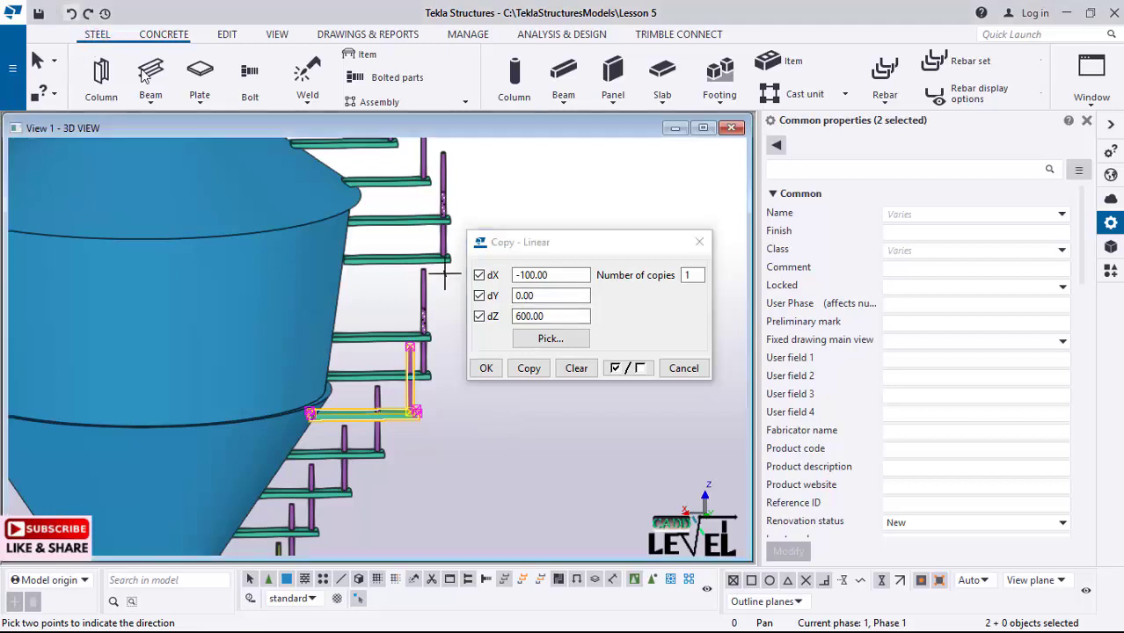
{"action": "double_click", "coordinate": [691, 275]}
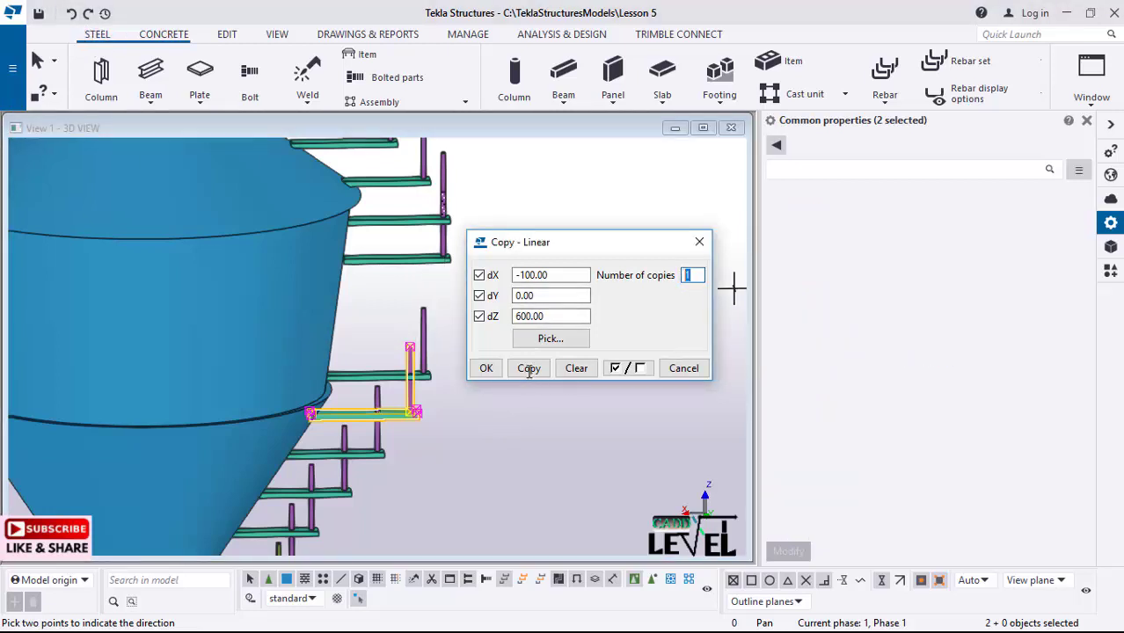
{"action": "type", "text": "2"}
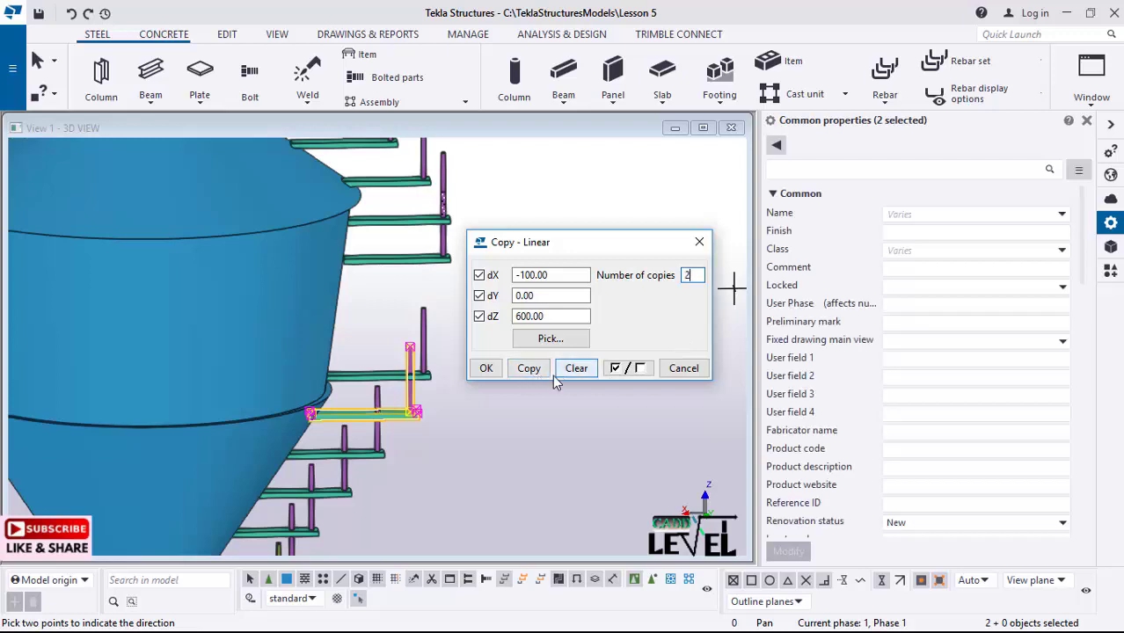
{"action": "left_click", "coordinate": [528, 370]}
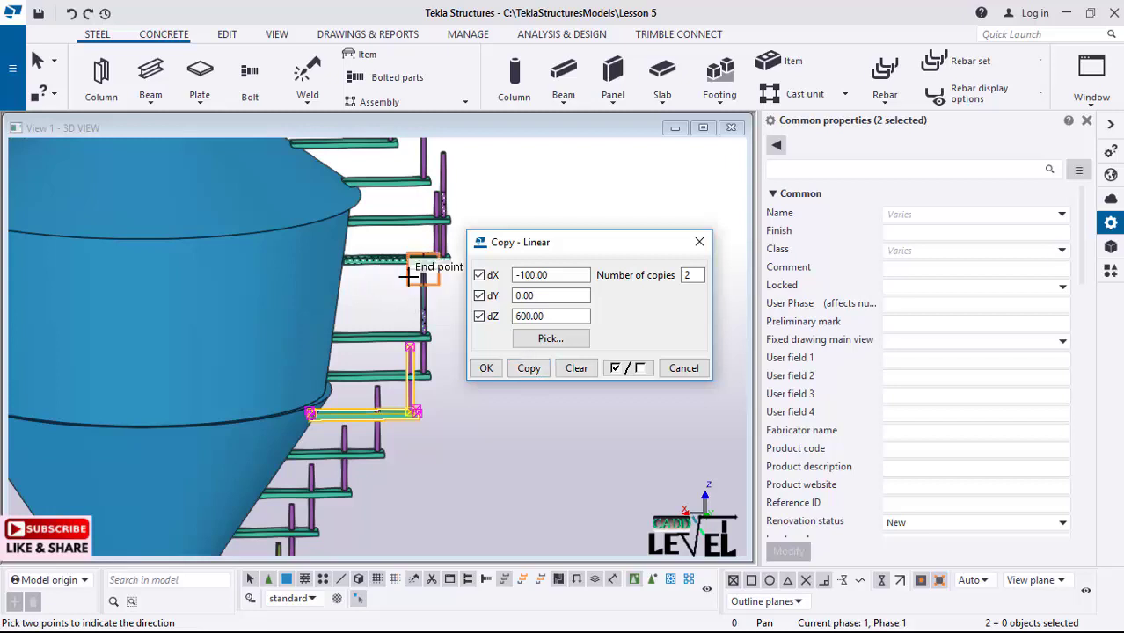
{"action": "left_click", "coordinate": [78, 17]}
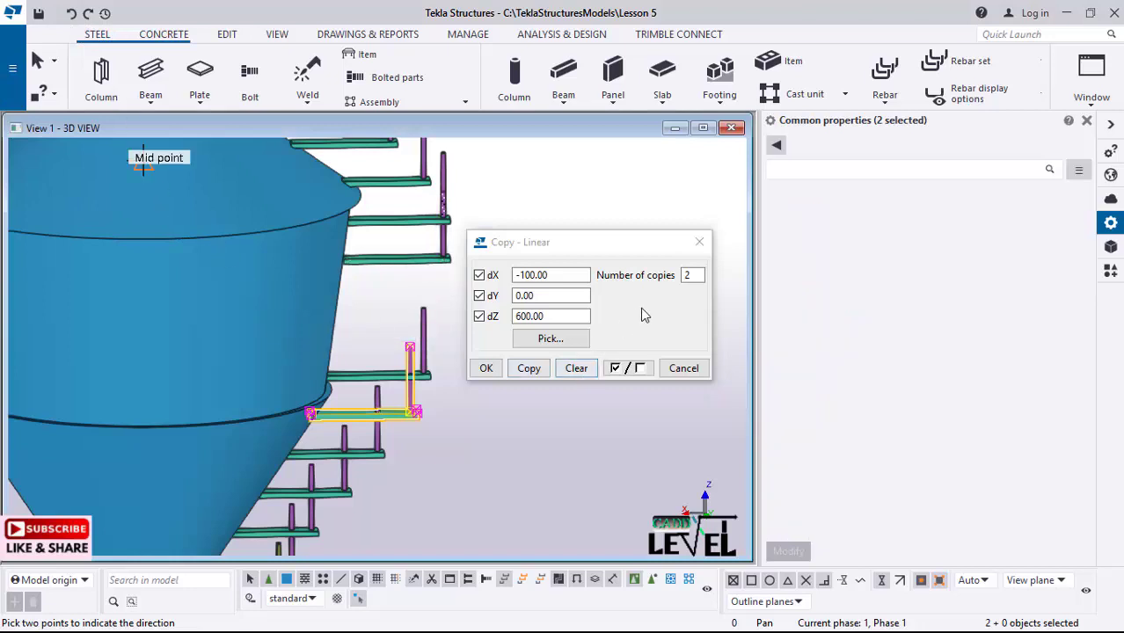
{"action": "double_click", "coordinate": [685, 277]}
{"action": "type", "text": "1"}
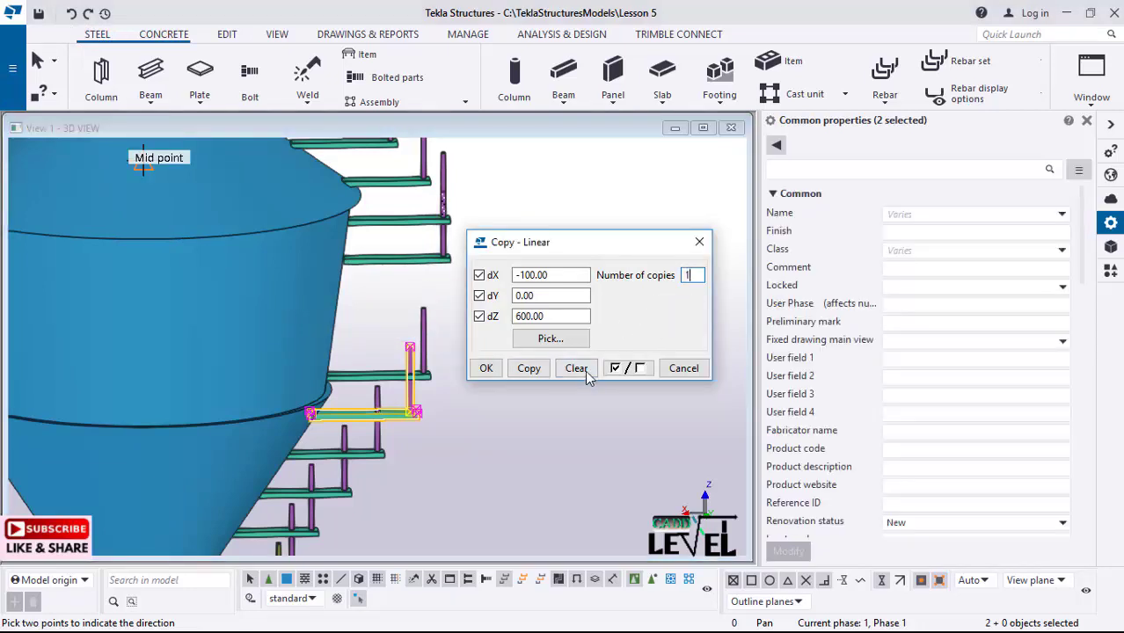
{"action": "left_click", "coordinate": [528, 369]}
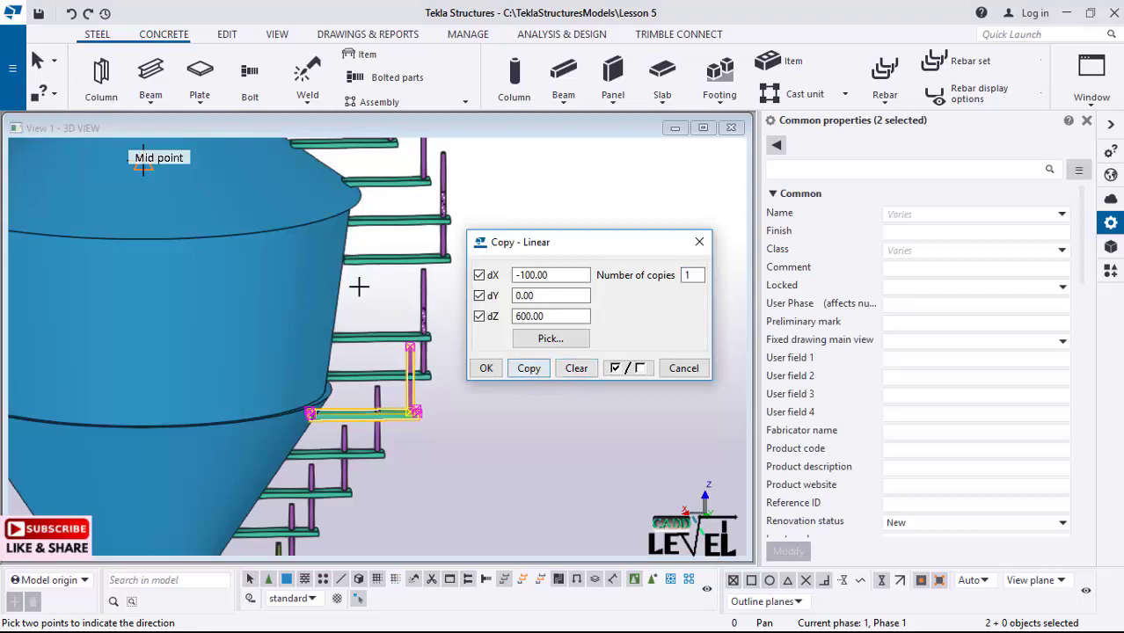
{"action": "left_click", "coordinate": [486, 368]}
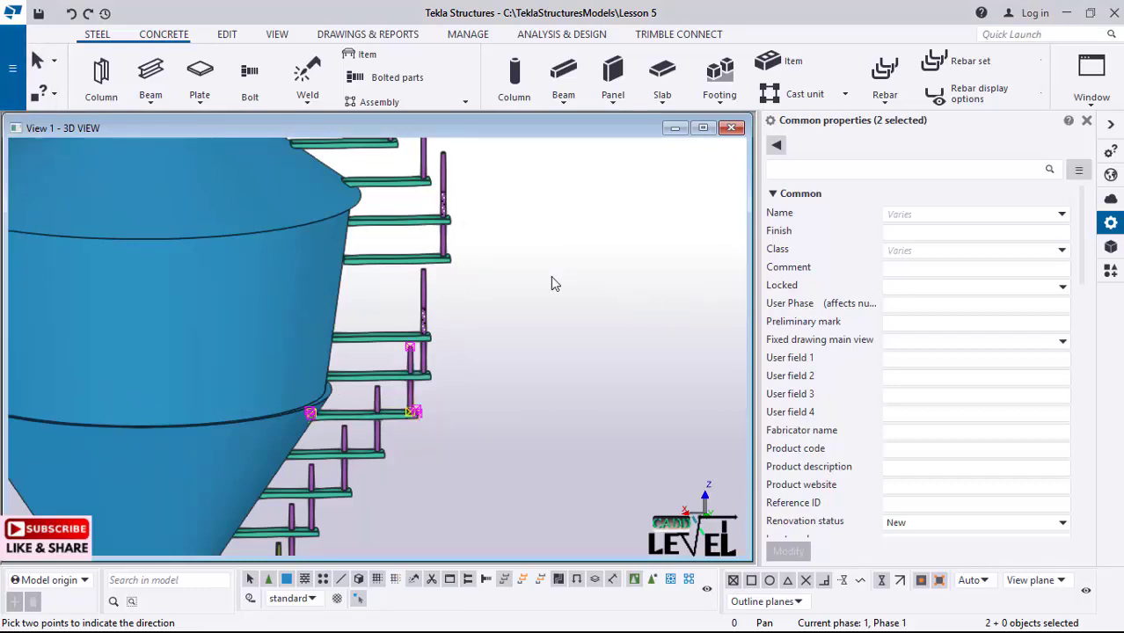
- Zoom out to the whole tower, orbit it, and zoom in on the stairs beneath the cone
{"action": "scroll", "coordinate": [526, 278], "scroll_direction": "down", "scroll_amount": 5}
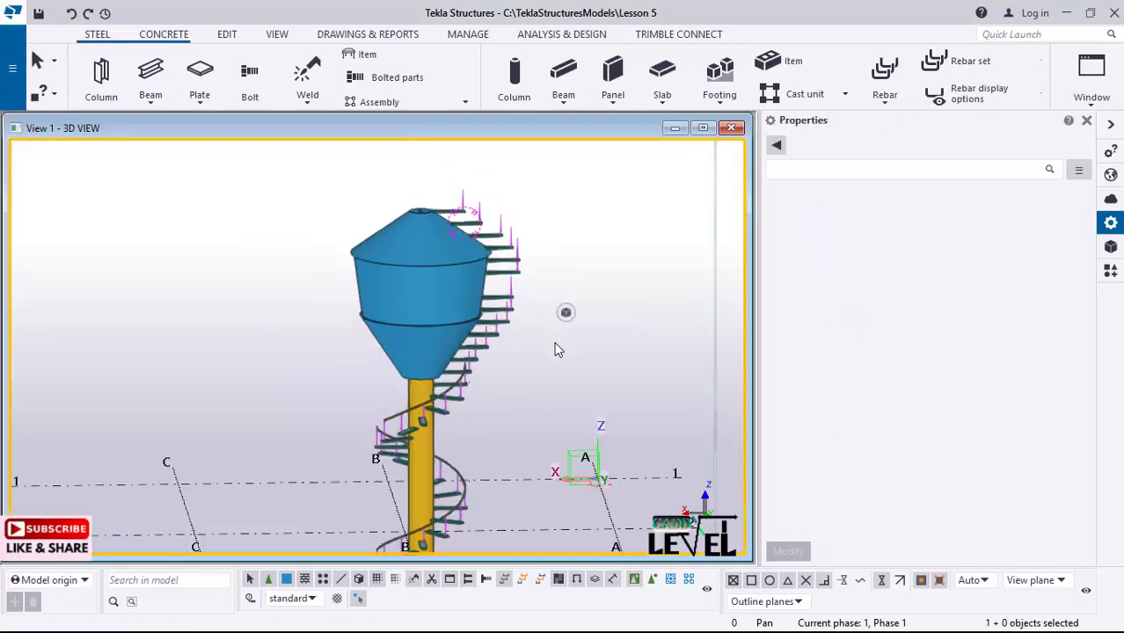
{"action": "scroll", "coordinate": [468, 344], "scroll_direction": "down", "scroll_amount": 5}
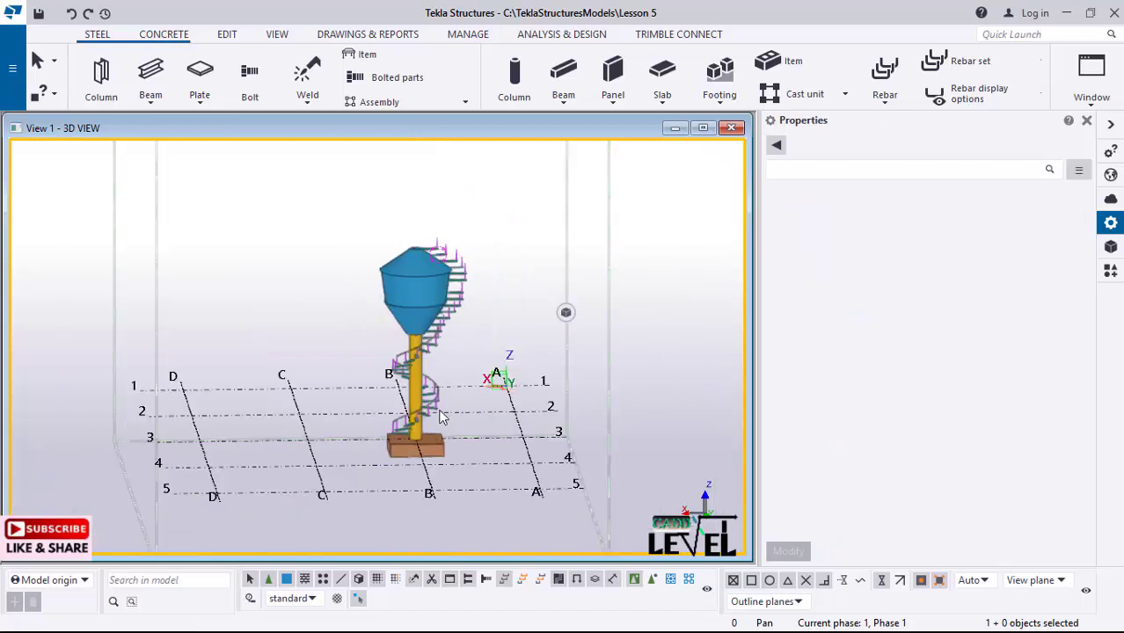
{"action": "scroll", "coordinate": [463, 316], "scroll_direction": "up", "scroll_amount": 6}
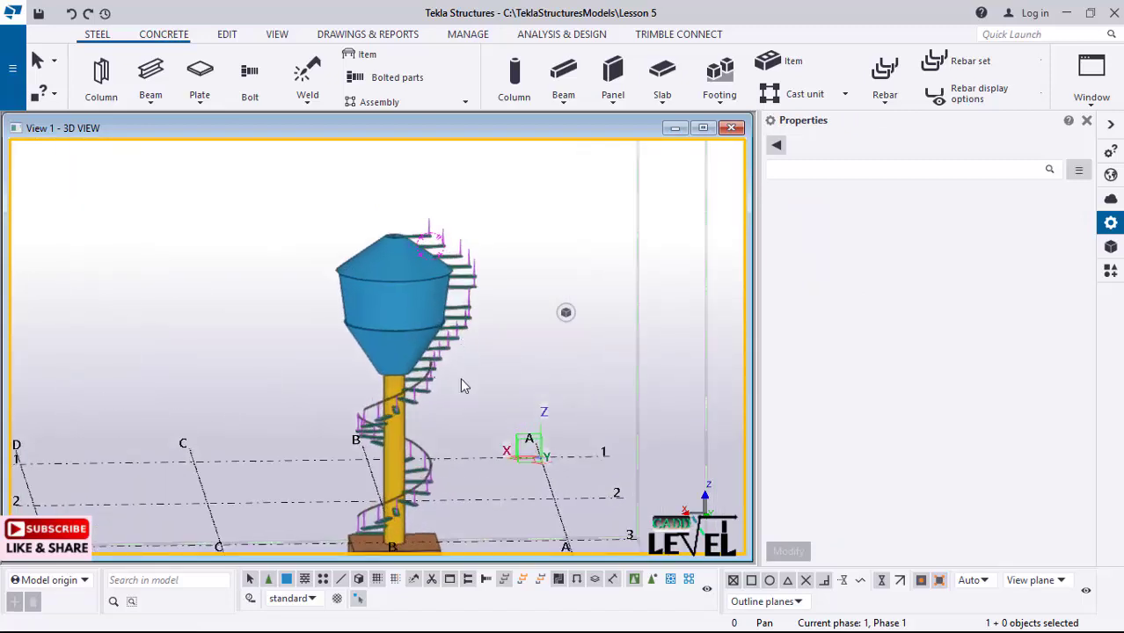
{"action": "scroll", "coordinate": [427, 383], "scroll_direction": "up", "scroll_amount": 6}
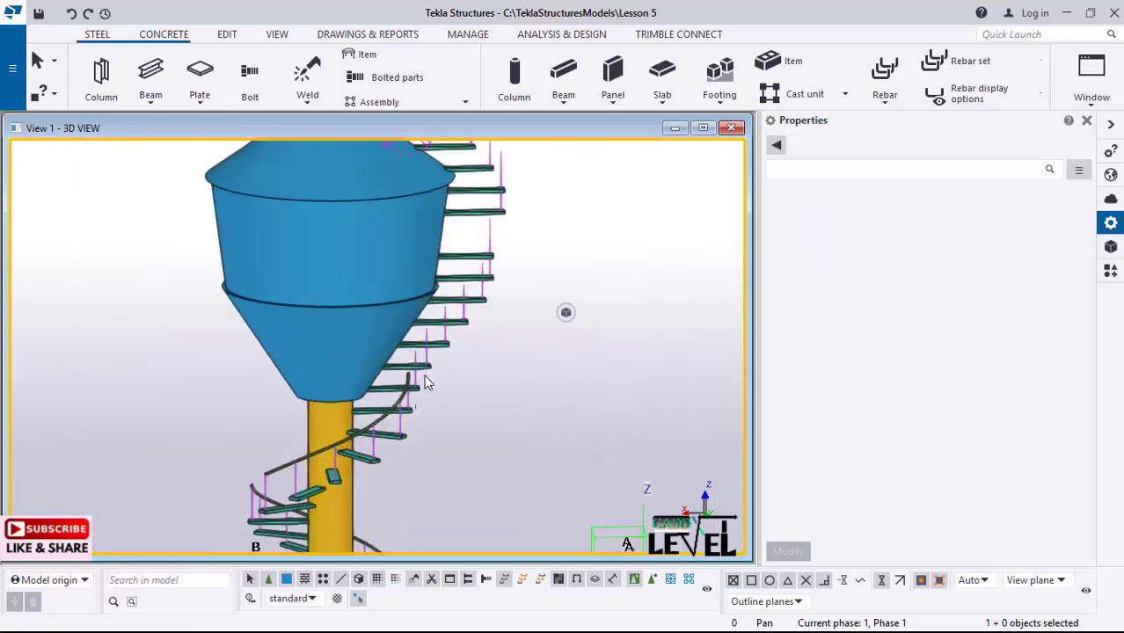
{"action": "middle_click_drag", "start_coordinate": [424, 375], "coordinate": [359, 352], "text": "ctrl"}
{"action": "scroll", "coordinate": [359, 352], "scroll_direction": "up", "scroll_amount": 5}
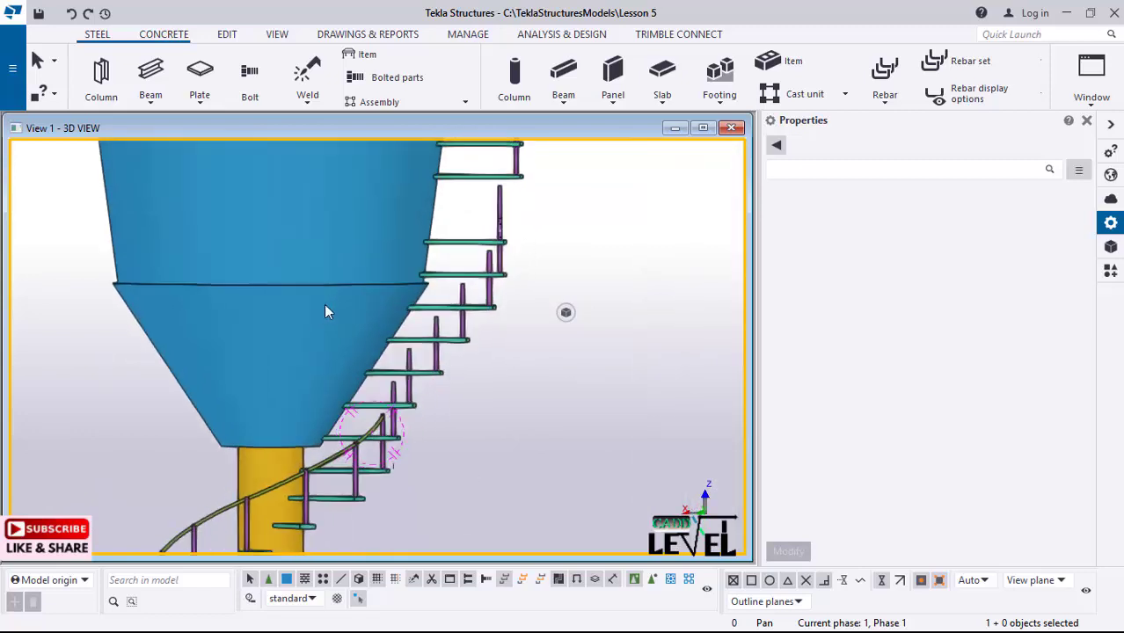
{"action": "scroll", "coordinate": [325, 350], "scroll_direction": "down", "scroll_amount": 3}
{"action": "middle_click_drag", "start_coordinate": [226, 384], "coordinate": [418, 259], "text": "ctrl"}
{"action": "scroll", "coordinate": [419, 259], "scroll_direction": "up", "scroll_amount": 1}
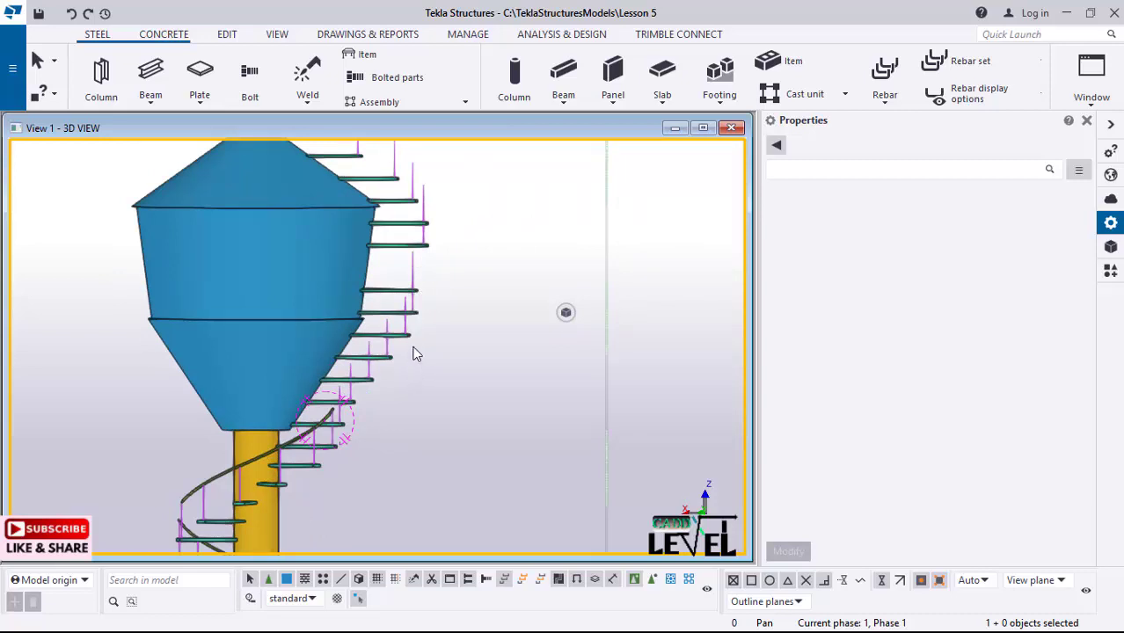
{"action": "scroll", "coordinate": [422, 268], "scroll_direction": "up", "scroll_amount": 3}
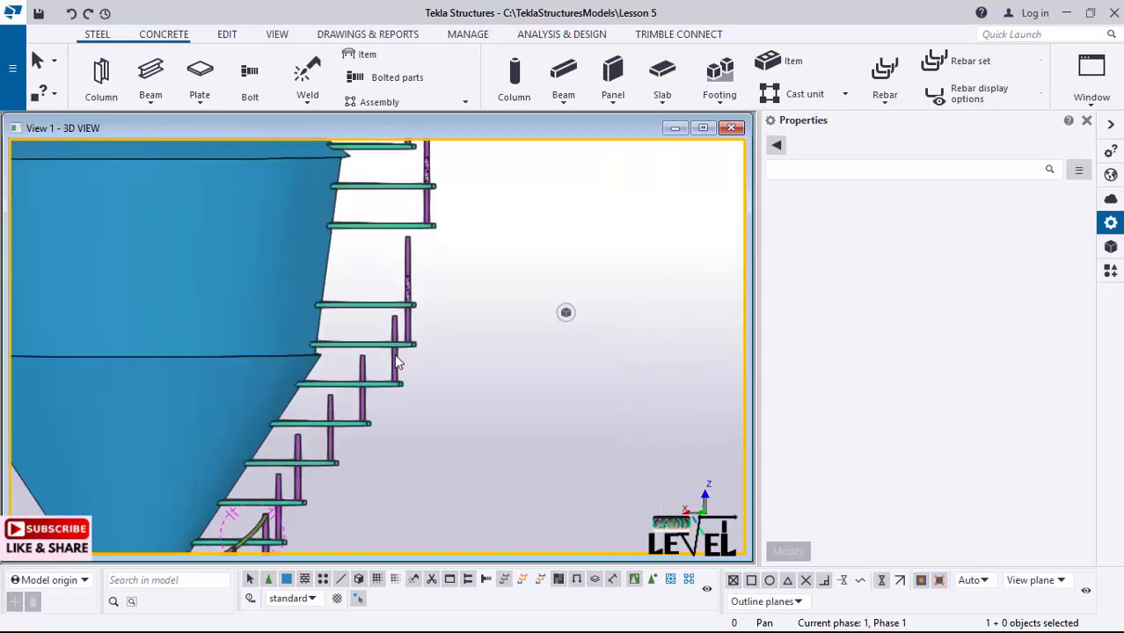
{"action": "scroll", "coordinate": [352, 391], "scroll_direction": "up", "scroll_amount": 4}
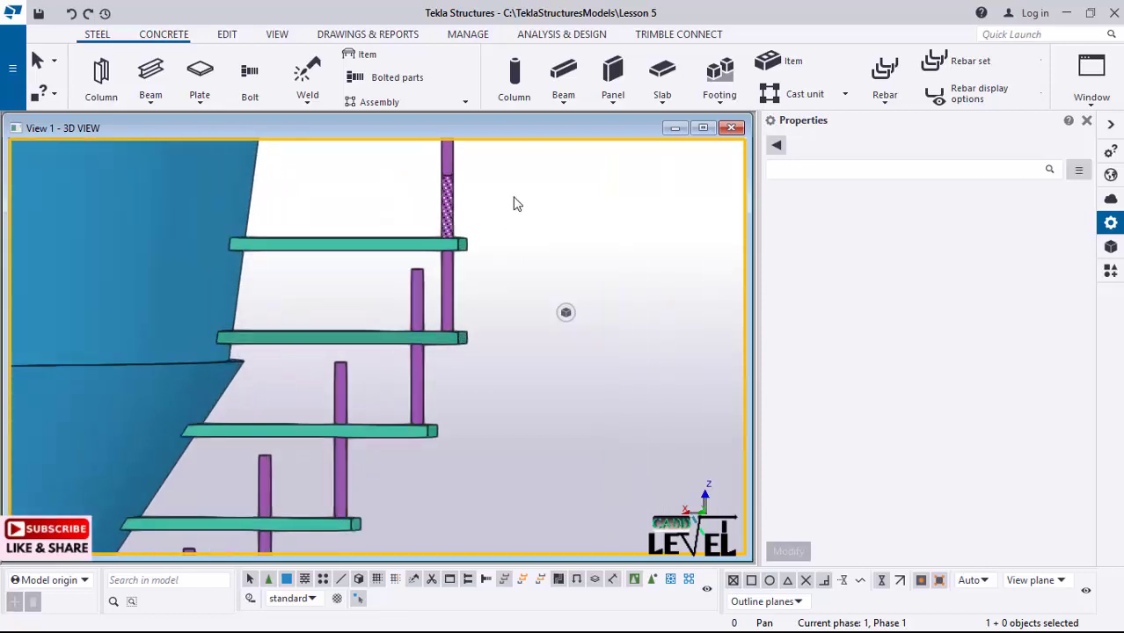
{"action": "scroll", "coordinate": [517, 204], "scroll_direction": "down", "scroll_amount": 3}
{"action": "scroll", "coordinate": [363, 480], "scroll_direction": "down", "scroll_amount": 3}
{"action": "scroll", "coordinate": [419, 369], "scroll_direction": "up", "scroll_amount": 3}
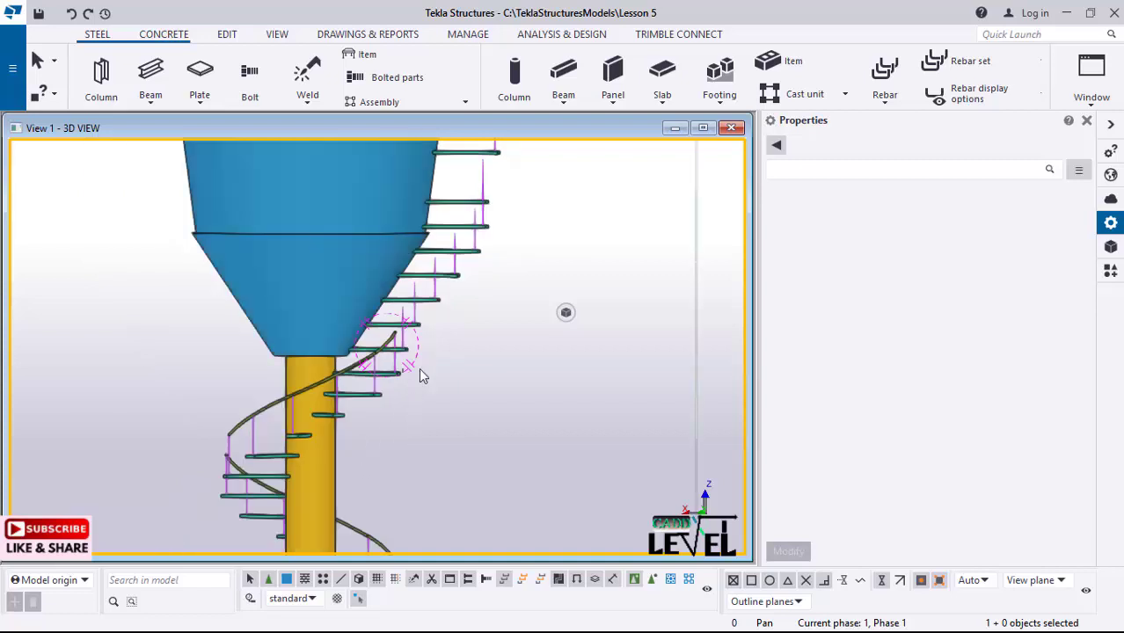
{"action": "scroll", "coordinate": [417, 343], "scroll_direction": "up", "scroll_amount": 4}
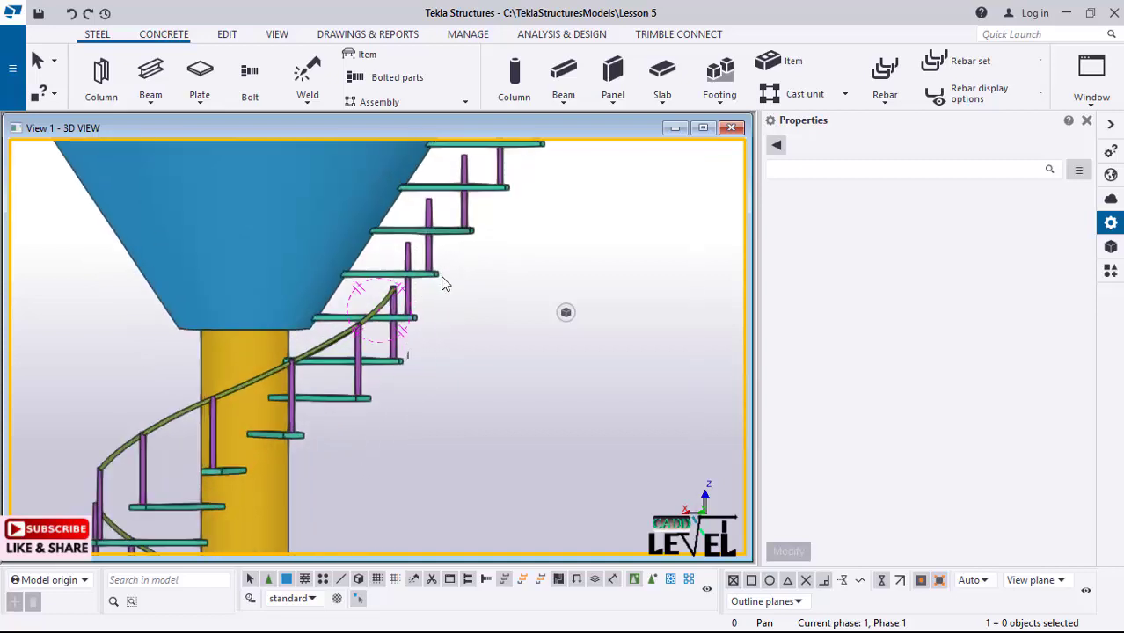
{"action": "scroll", "coordinate": [407, 322], "scroll_direction": "up", "scroll_amount": 2}
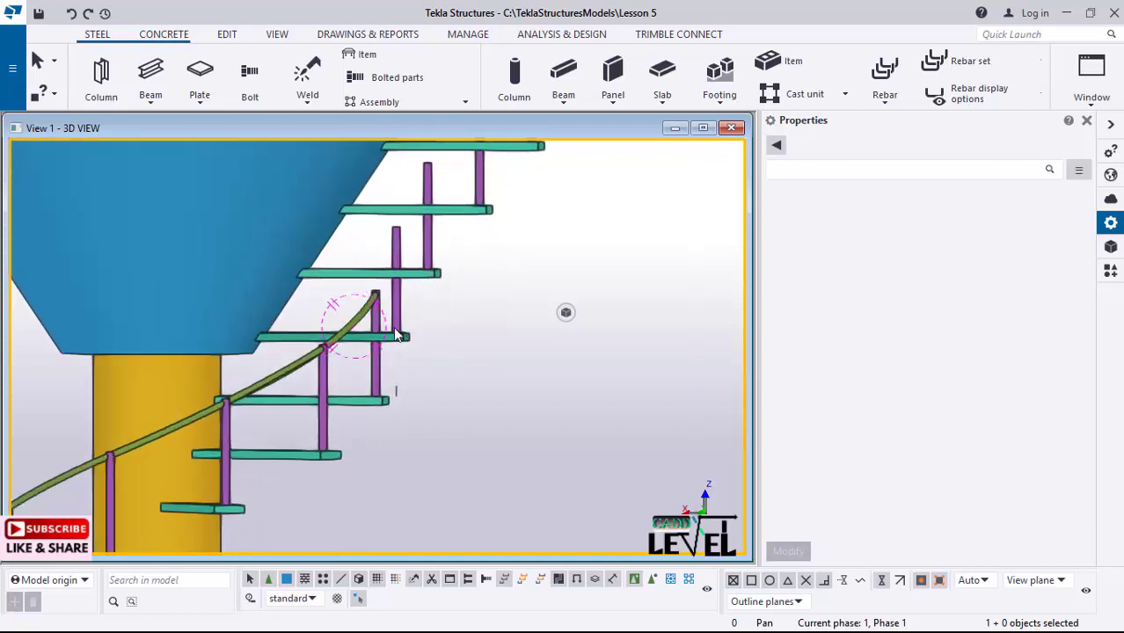
- Select the handrail-end post to see it is TUBE40*5, from 4800 to 5300 mm
{"action": "scroll", "coordinate": [378, 352], "scroll_direction": "up", "scroll_amount": 1}
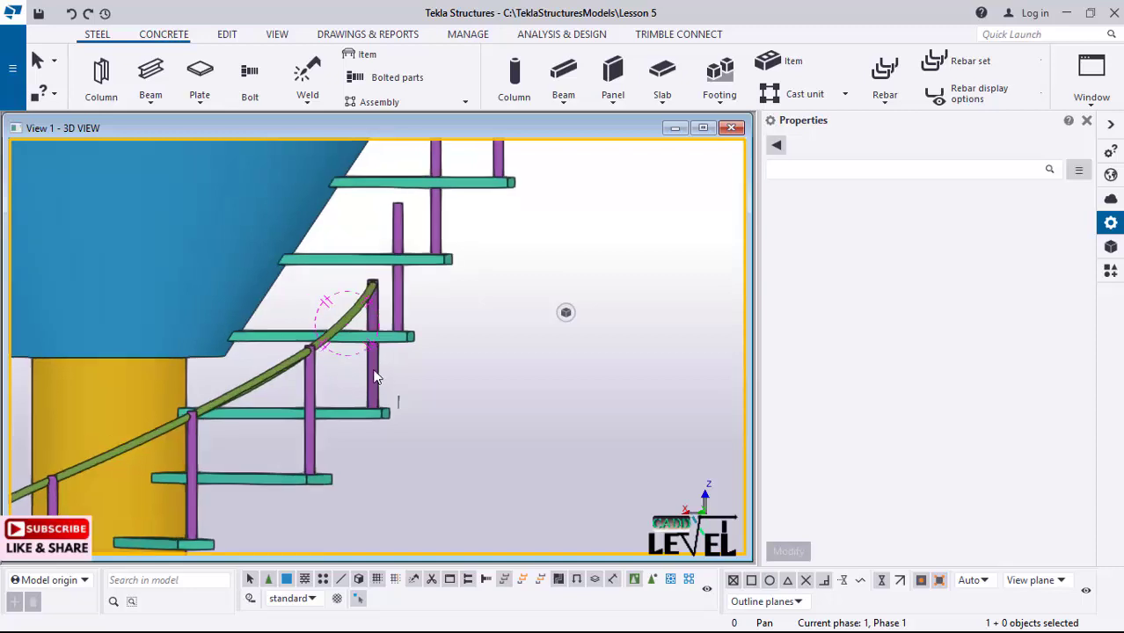
{"action": "left_click", "coordinate": [374, 379]}
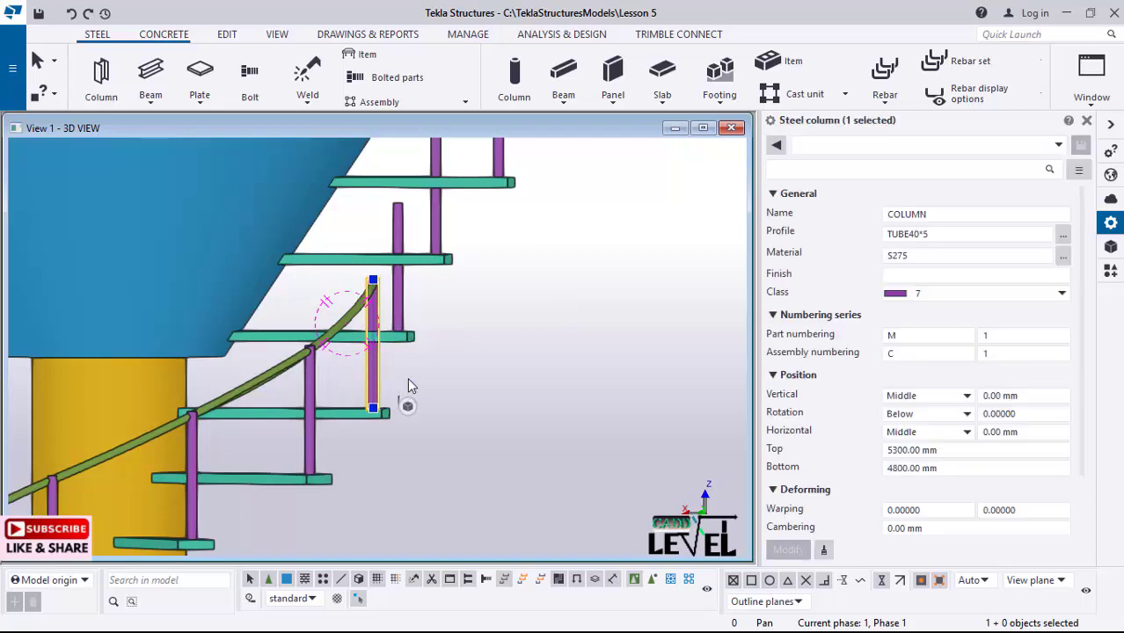
{"action": "scroll", "coordinate": [409, 409], "scroll_direction": "down", "scroll_amount": 1}
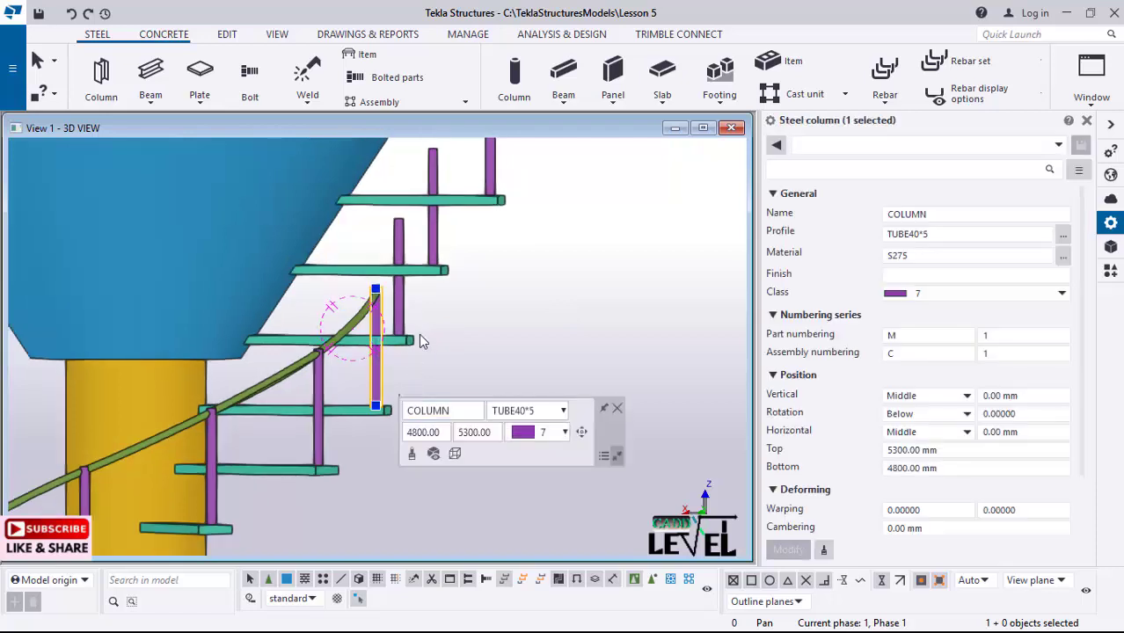
{"action": "scroll", "coordinate": [368, 396], "scroll_direction": "up", "scroll_amount": 5}
{"action": "middle_click_drag", "start_coordinate": [369, 397], "coordinate": [369, 384]}
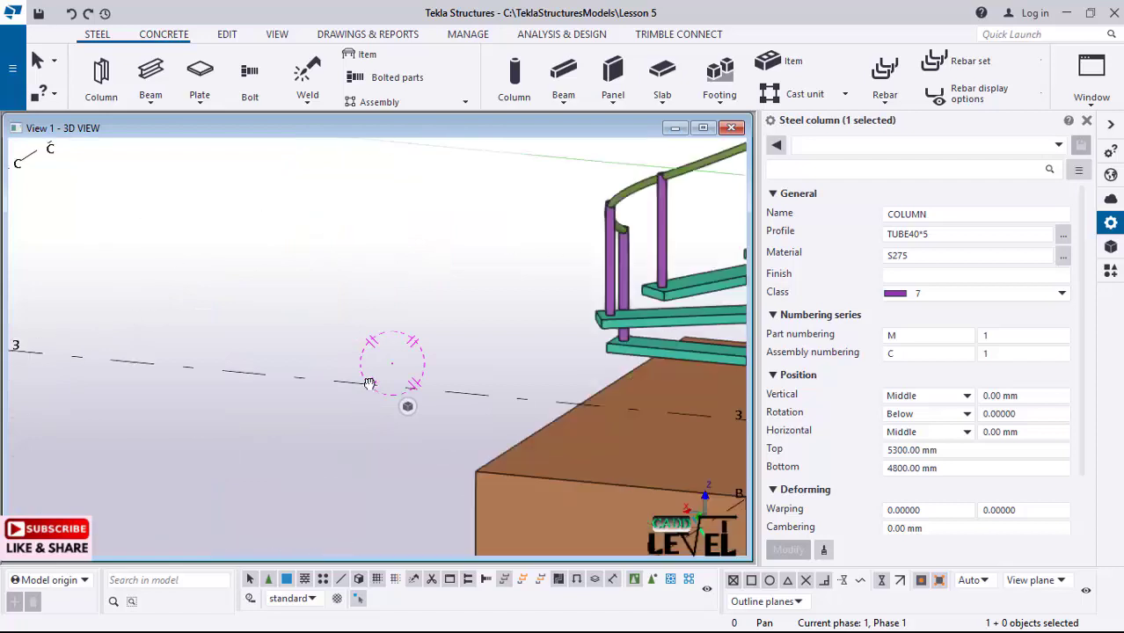
{"action": "scroll", "coordinate": [352, 385], "scroll_direction": "down", "scroll_amount": 5}
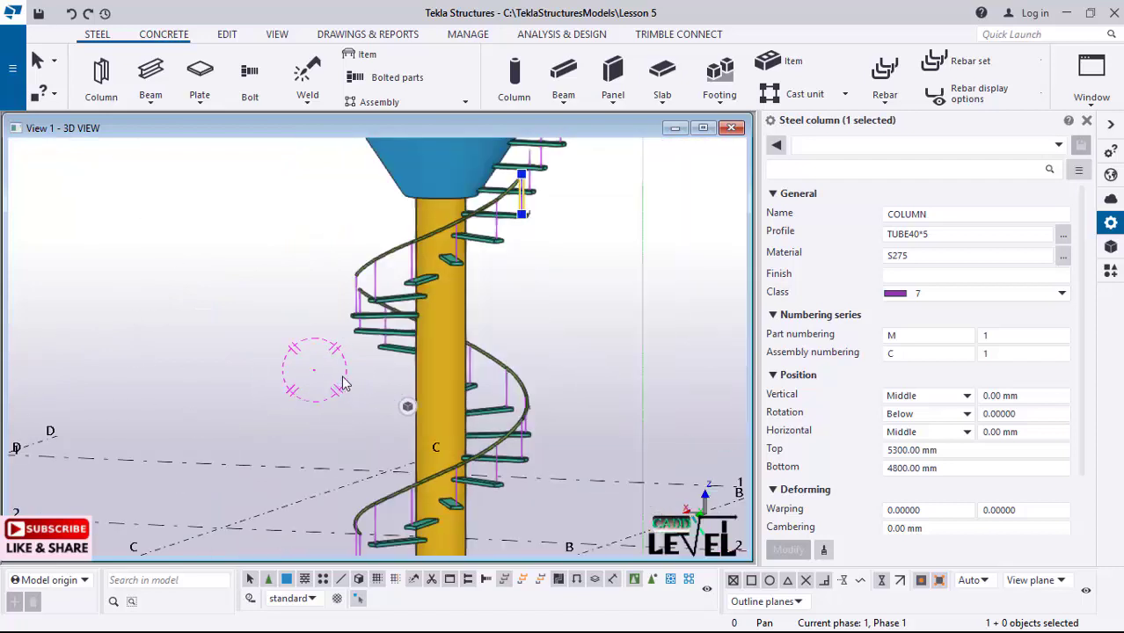
{"action": "scroll", "coordinate": [343, 385], "scroll_direction": "down", "scroll_amount": 2}
{"action": "scroll", "coordinate": [505, 255], "scroll_direction": "up", "scroll_amount": 5}
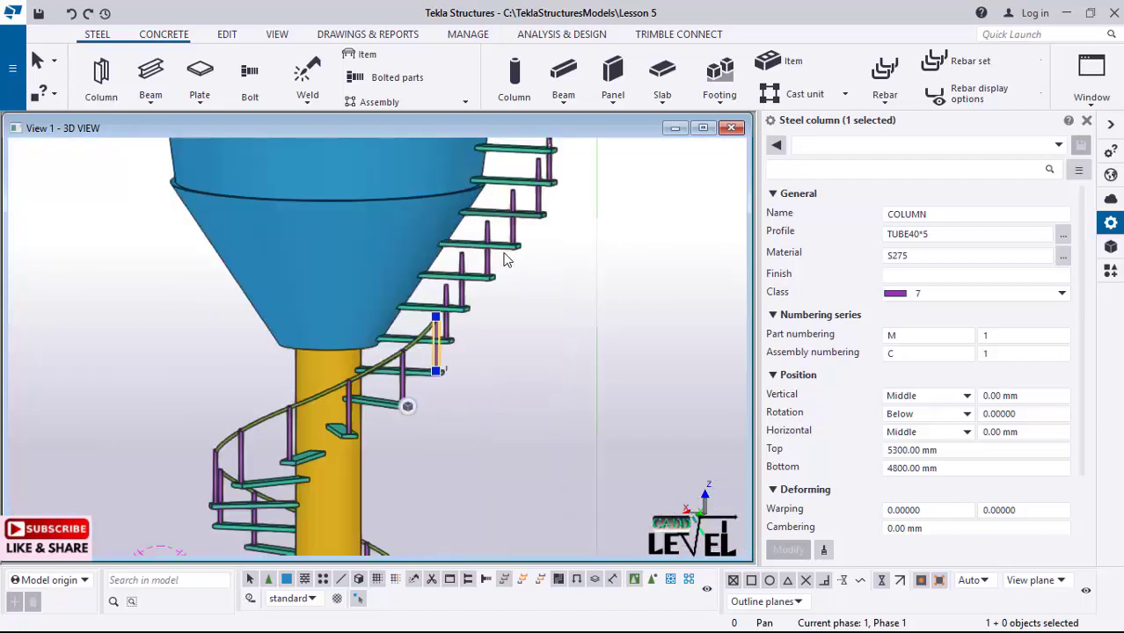
{"action": "scroll", "coordinate": [498, 300], "scroll_direction": "up", "scroll_amount": 5}
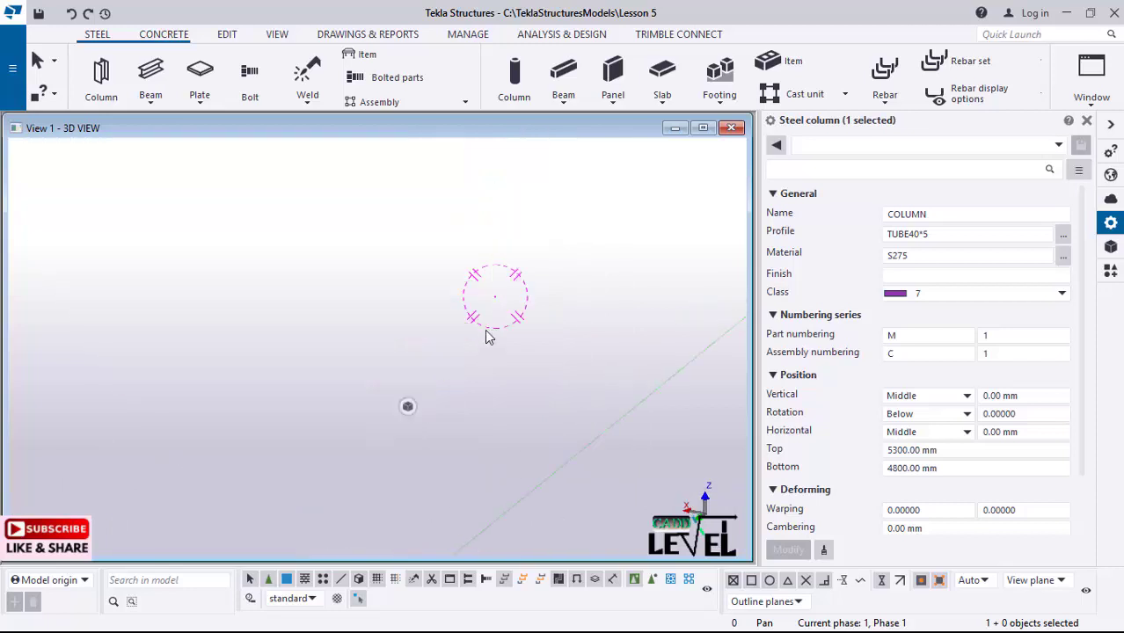
{"action": "scroll", "coordinate": [530, 238], "scroll_direction": "down", "scroll_amount": 6}
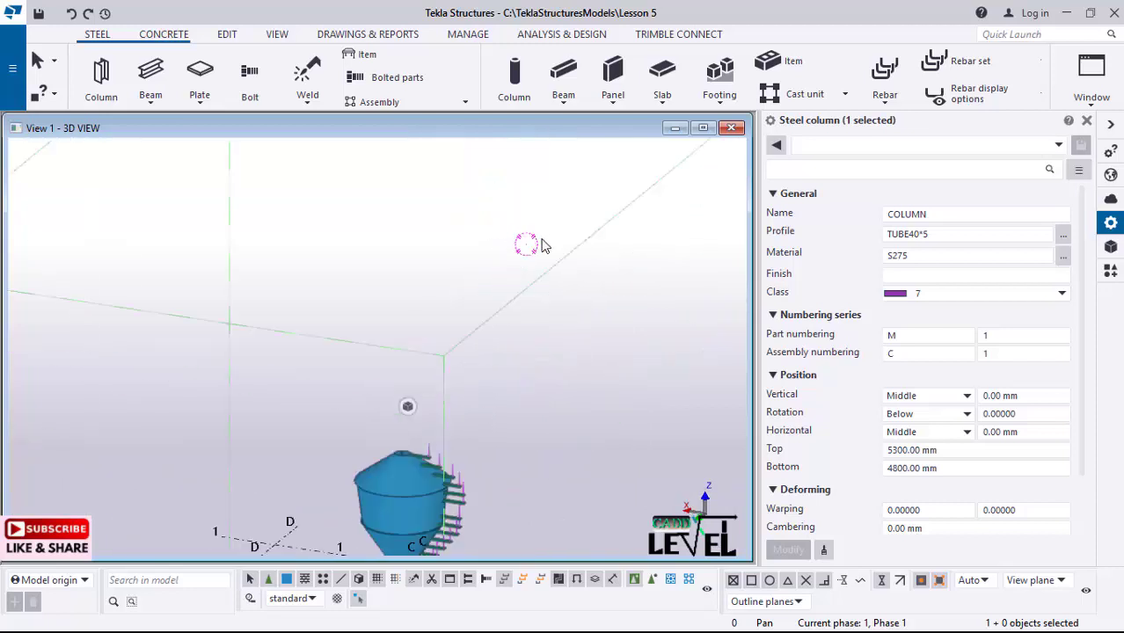
{"action": "scroll", "coordinate": [453, 406], "scroll_direction": "up", "scroll_amount": 6}
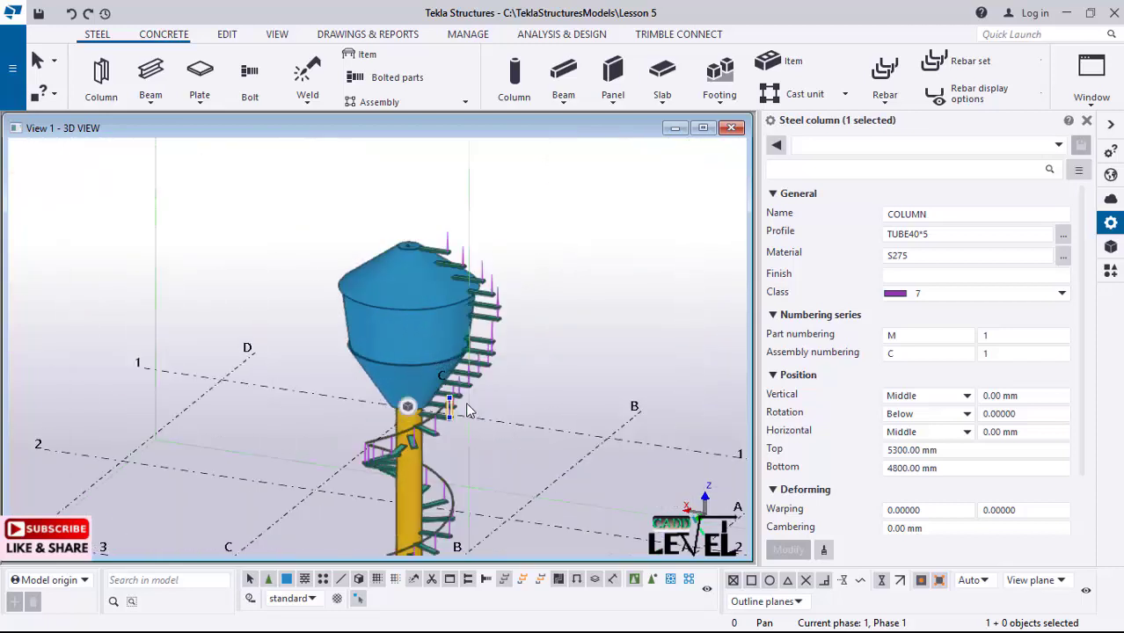
{"action": "scroll", "coordinate": [450, 401], "scroll_direction": "up", "scroll_amount": 5}
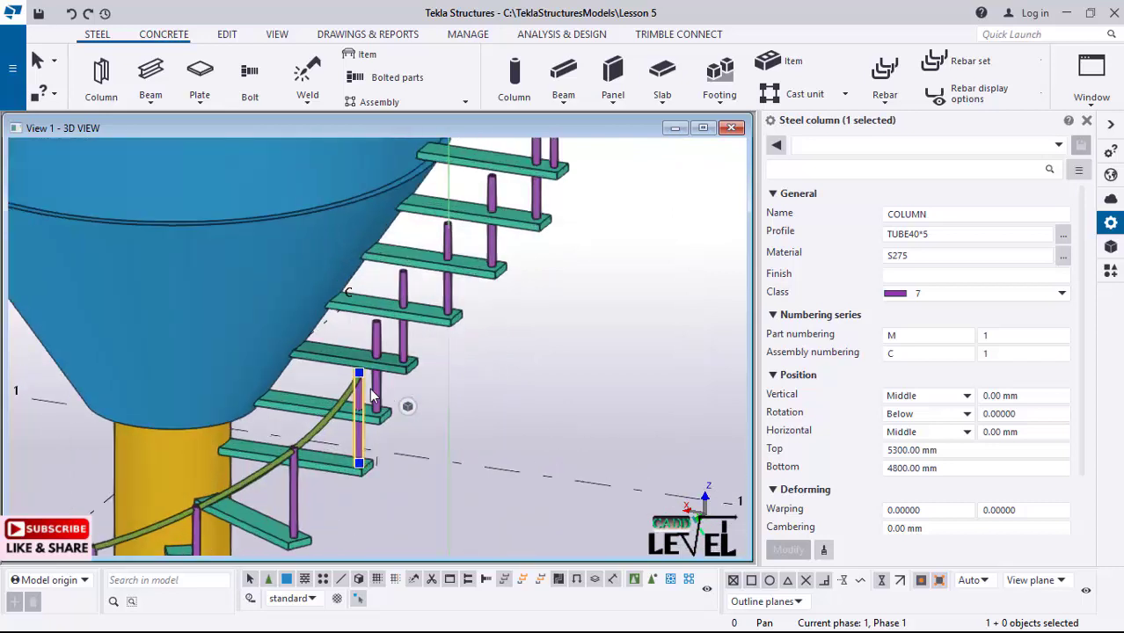
{"action": "mouse_move", "coordinate": [369, 386]}
{"action": "middle_mouse_down", "text": "ctrl"}
{"action": "mouse_move", "coordinate": [335, 406]}
{"action": "mouse_move", "coordinate": [305, 376]}
{"action": "mouse_move", "coordinate": [333, 369]}
{"action": "mouse_move", "coordinate": [365, 380]}
{"action": "middle_mouse_up", "text": "ctrl"}
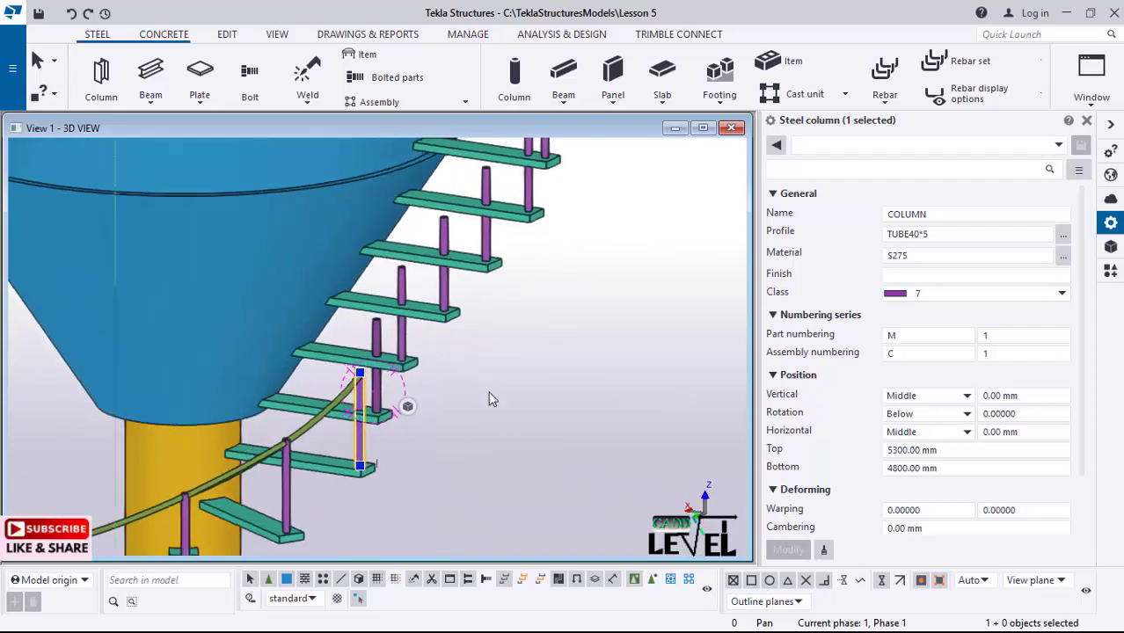
- Inspect the stair posts and curved handrail around the handrail end by selecting each
{"action": "left_click", "coordinate": [444, 415]}
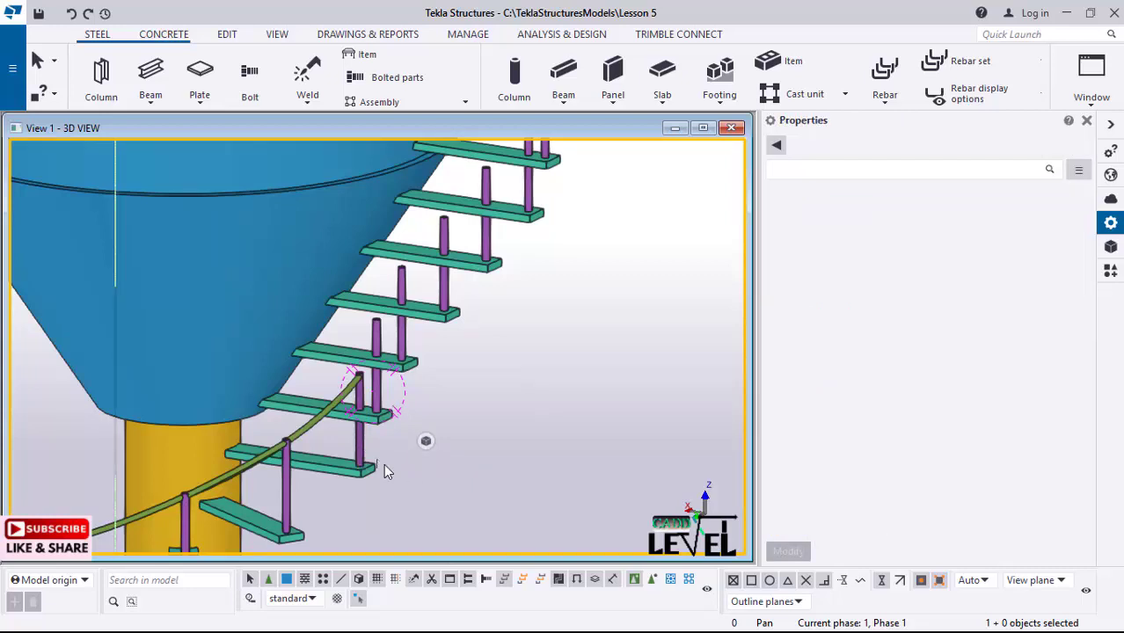
{"action": "left_click", "coordinate": [361, 422]}
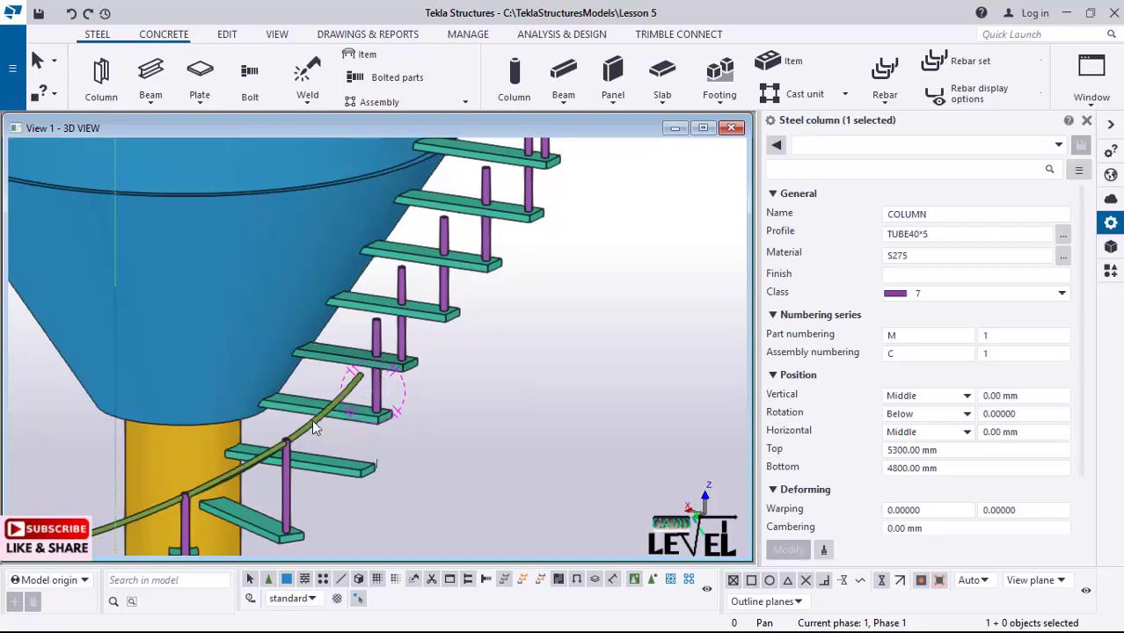
{"action": "key", "text": "Escape"}
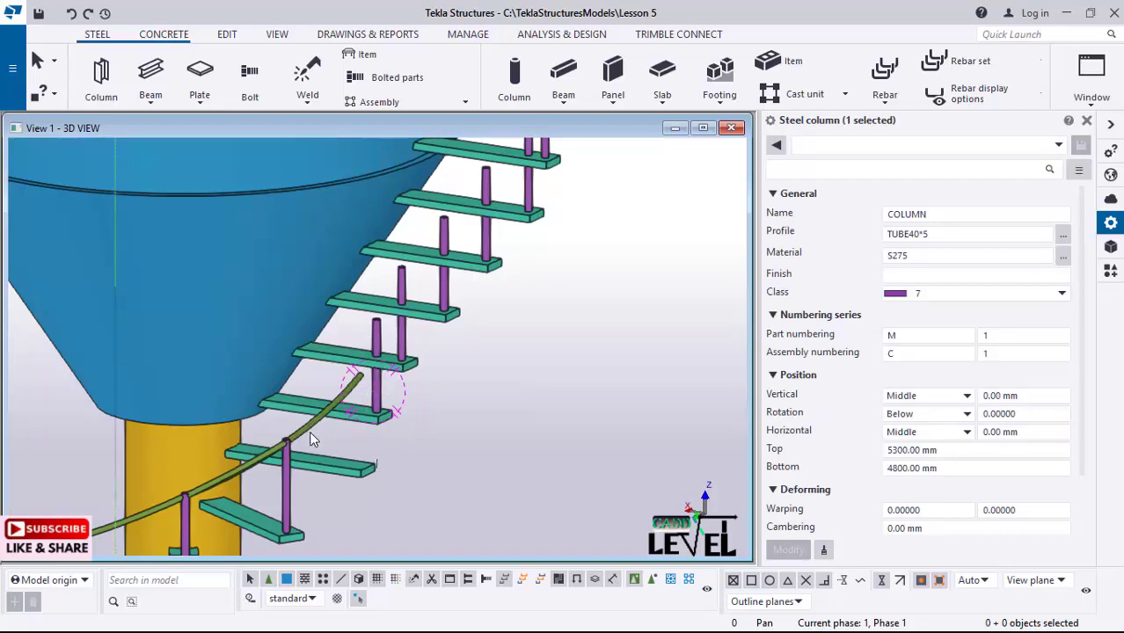
{"action": "left_click", "coordinate": [310, 434]}
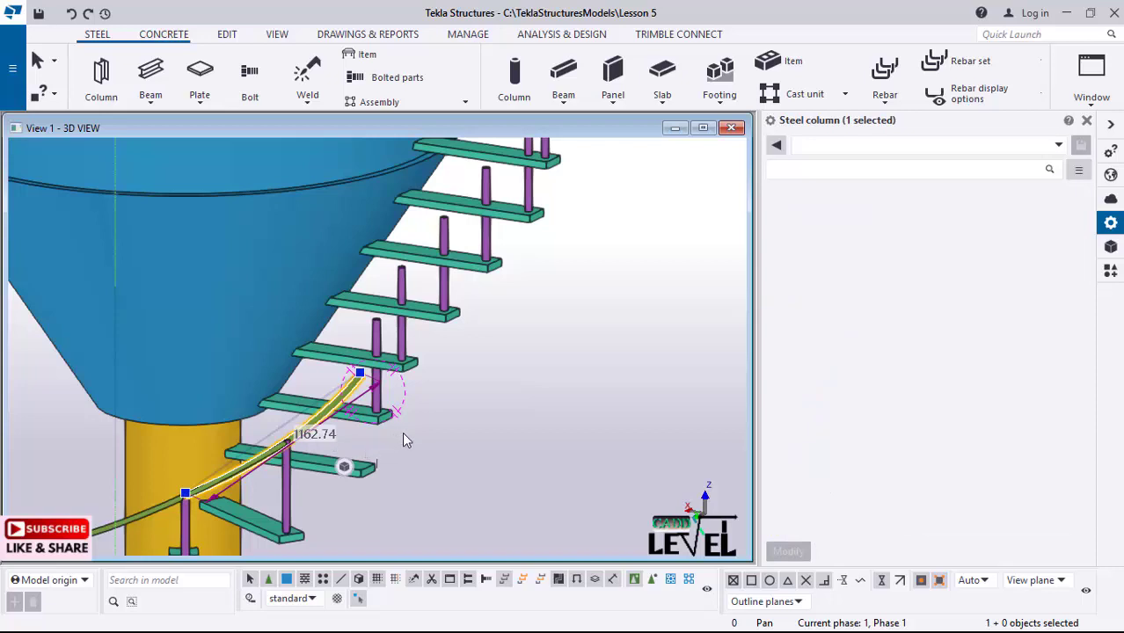
{"action": "left_click", "coordinate": [71, 13]}
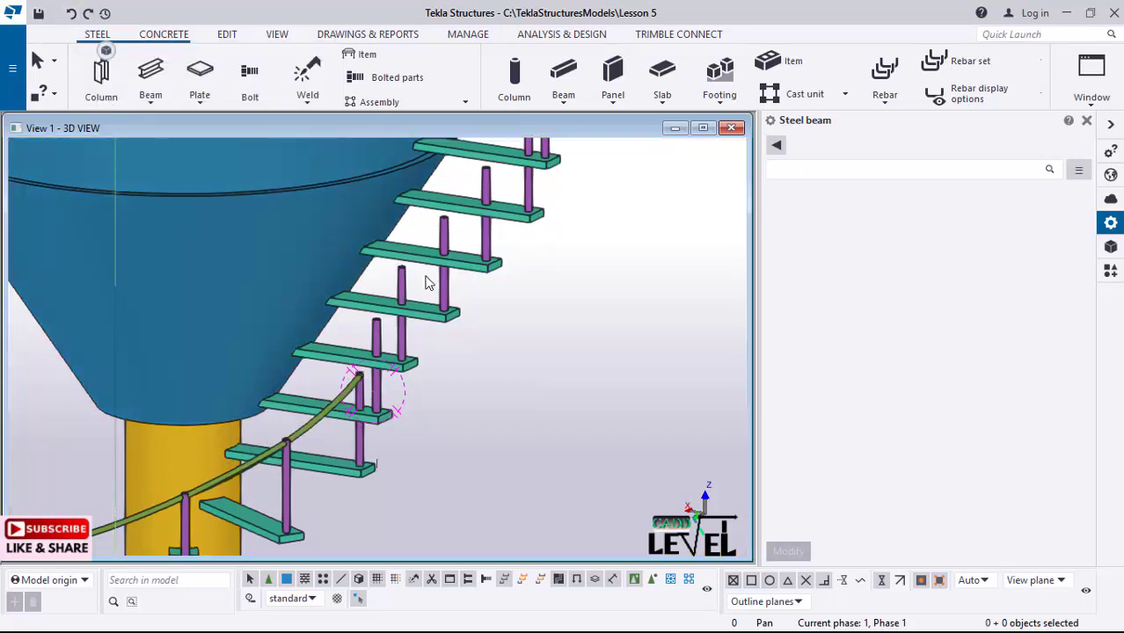
{"action": "left_click", "coordinate": [385, 341]}
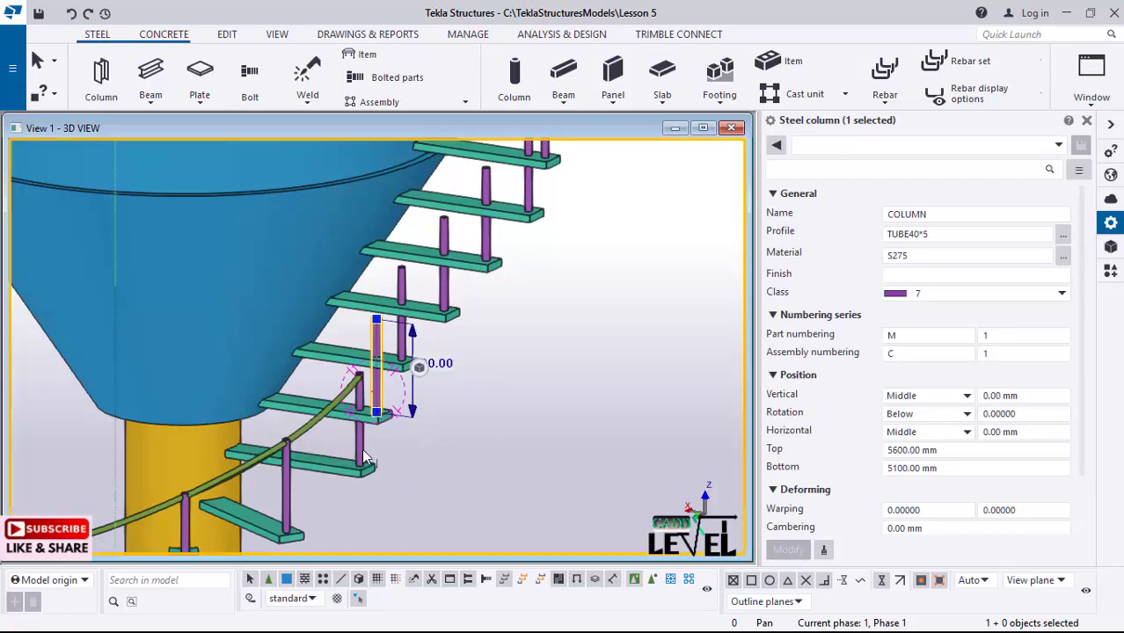
{"action": "key", "text": "Escape"}
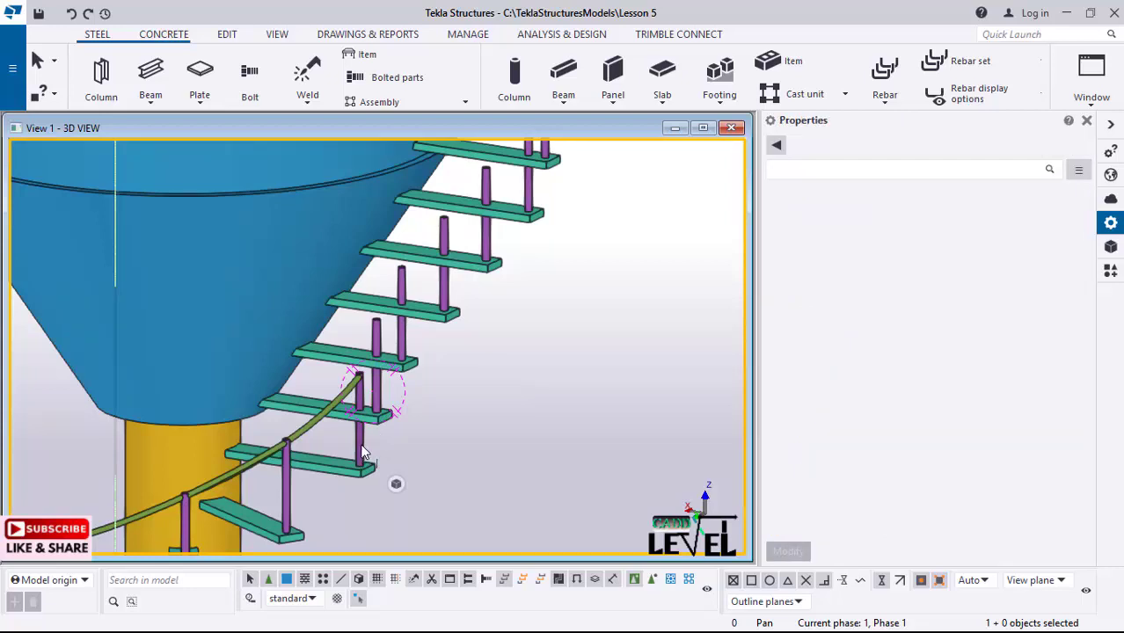
{"action": "left_click", "coordinate": [362, 455]}
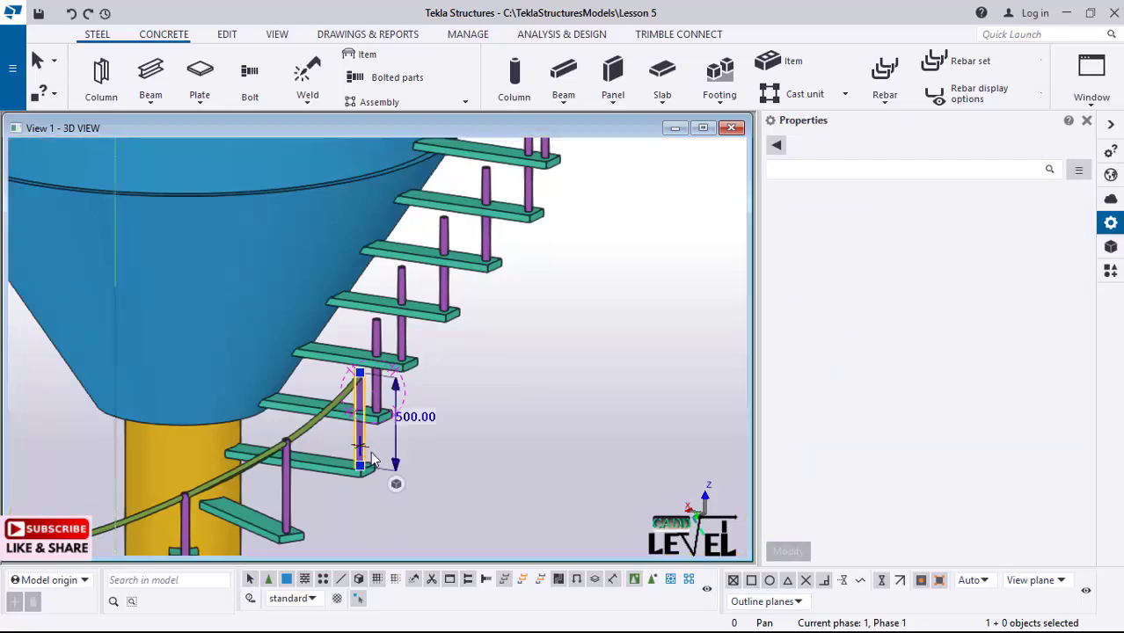
{"action": "left_click", "coordinate": [289, 486], "text": "ctrl"}
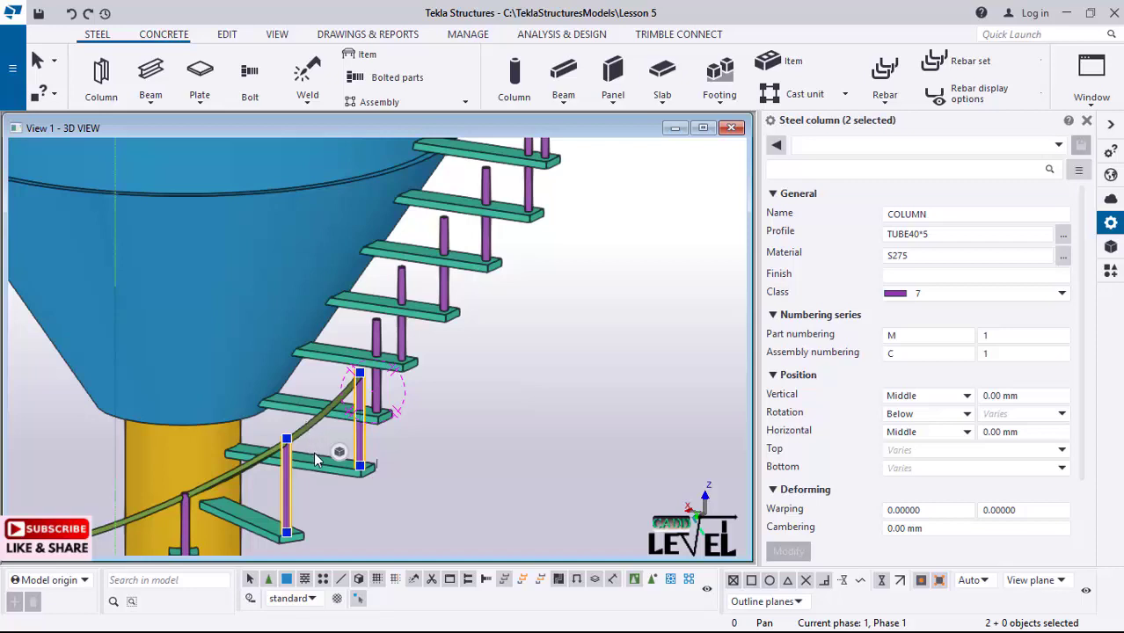
{"action": "left_click", "coordinate": [315, 431], "text": "ctrl"}
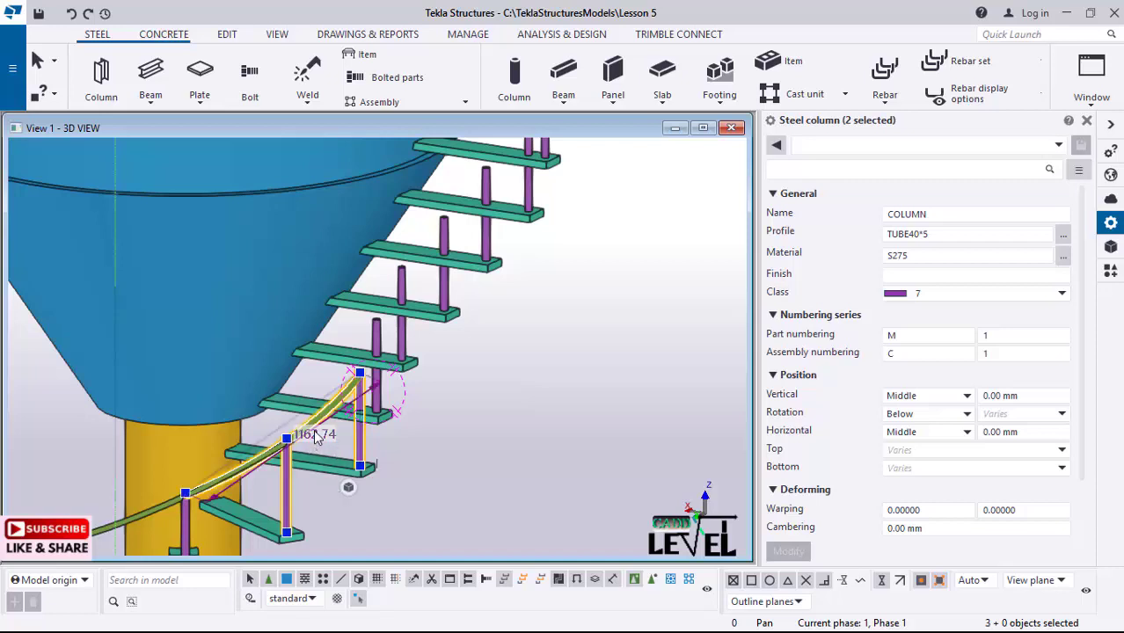
{"action": "key", "text": "Escape"}
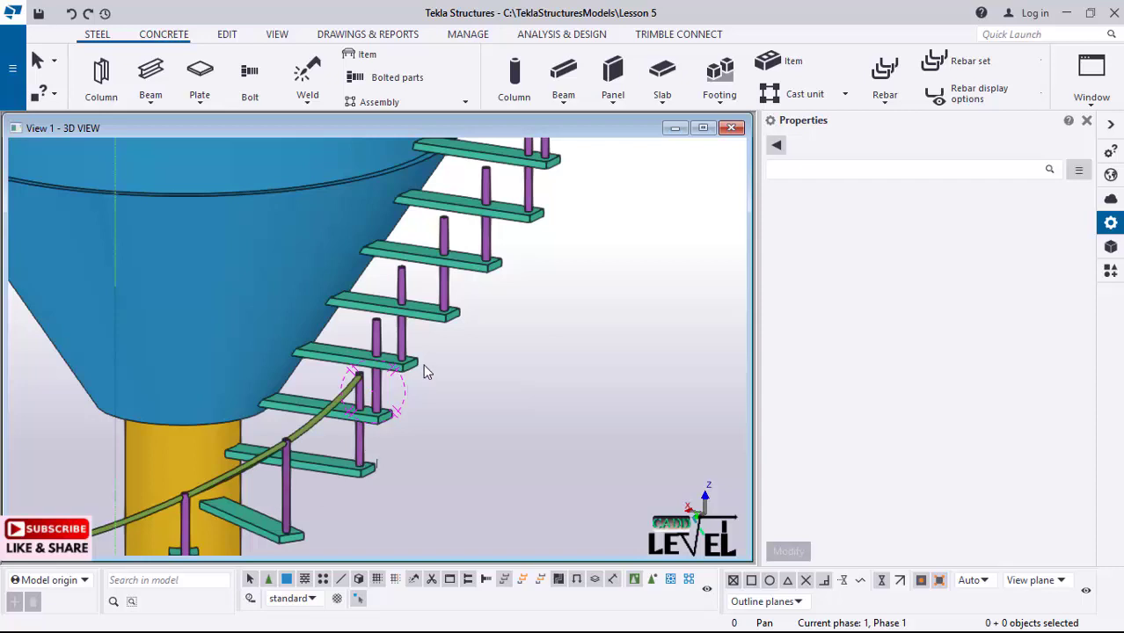
- Delete the two short tube posts just above the handrail end
{"action": "left_click", "coordinate": [375, 344]}
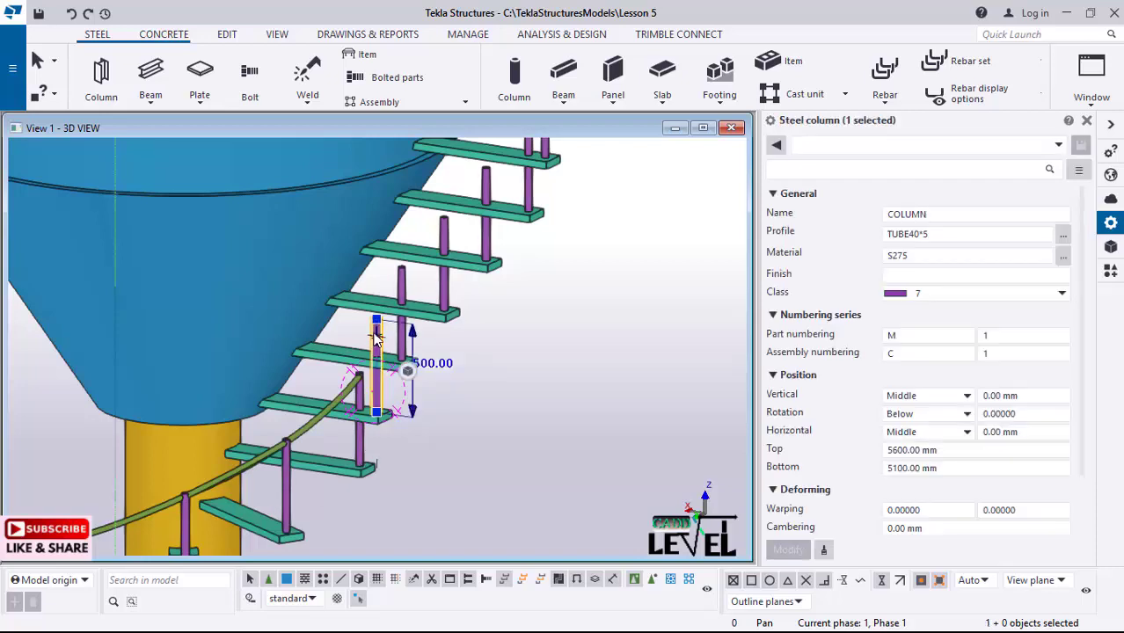
{"action": "key", "text": "Delete"}
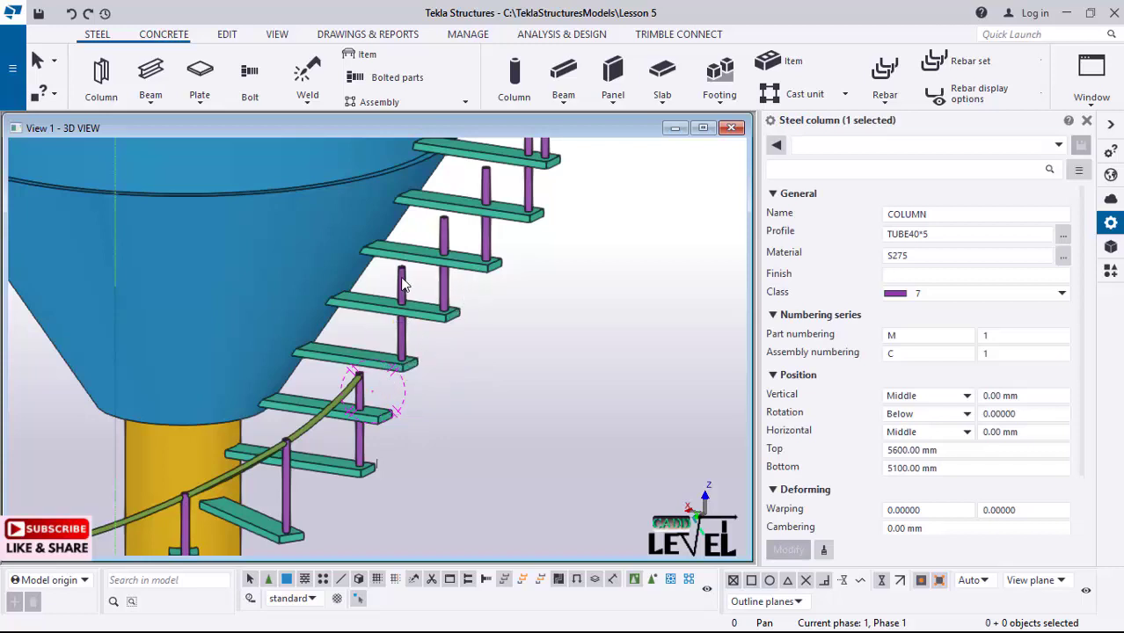
{"action": "left_click", "coordinate": [402, 325]}
{"action": "key", "text": "Delete"}
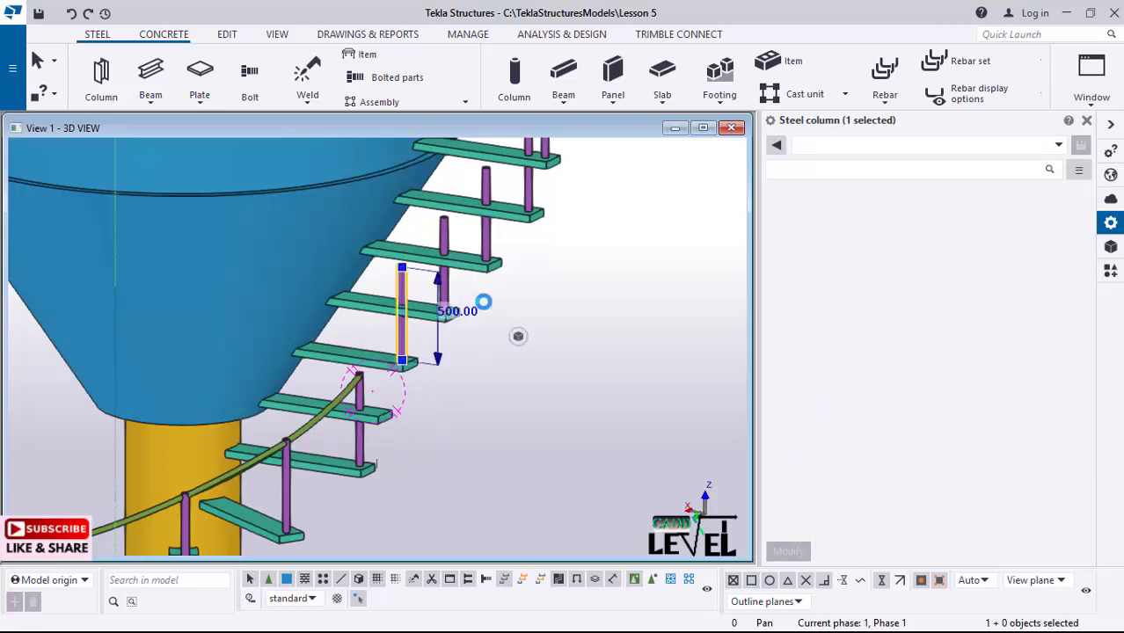
{"action": "scroll", "coordinate": [363, 481], "scroll_direction": "down", "scroll_amount": 5}
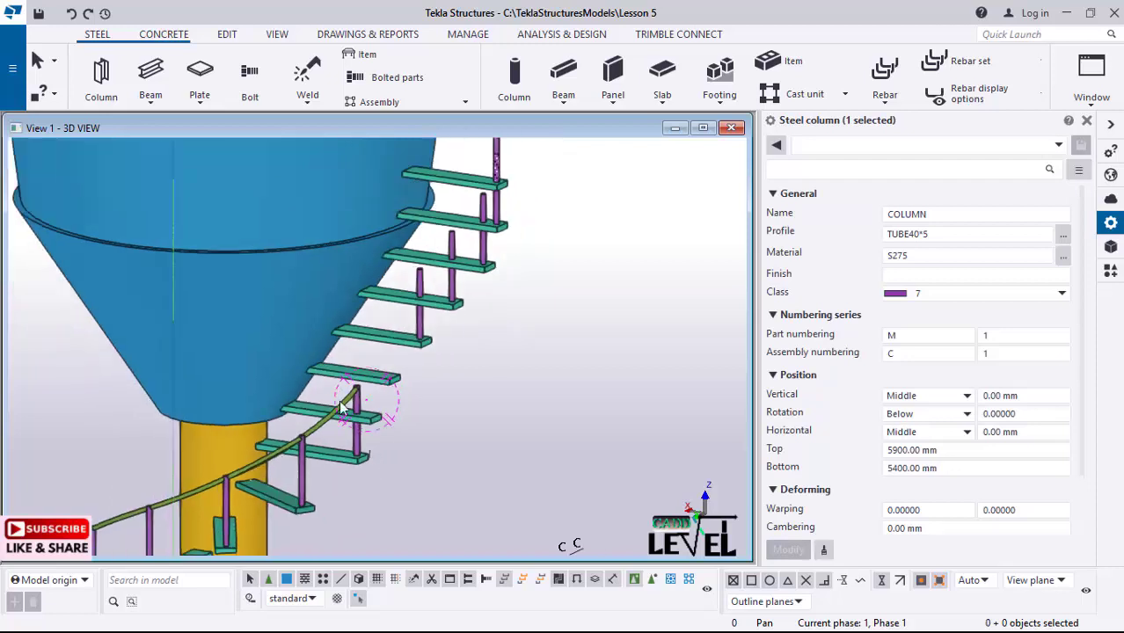
{"action": "scroll", "coordinate": [428, 281], "scroll_direction": "up", "scroll_amount": 3}
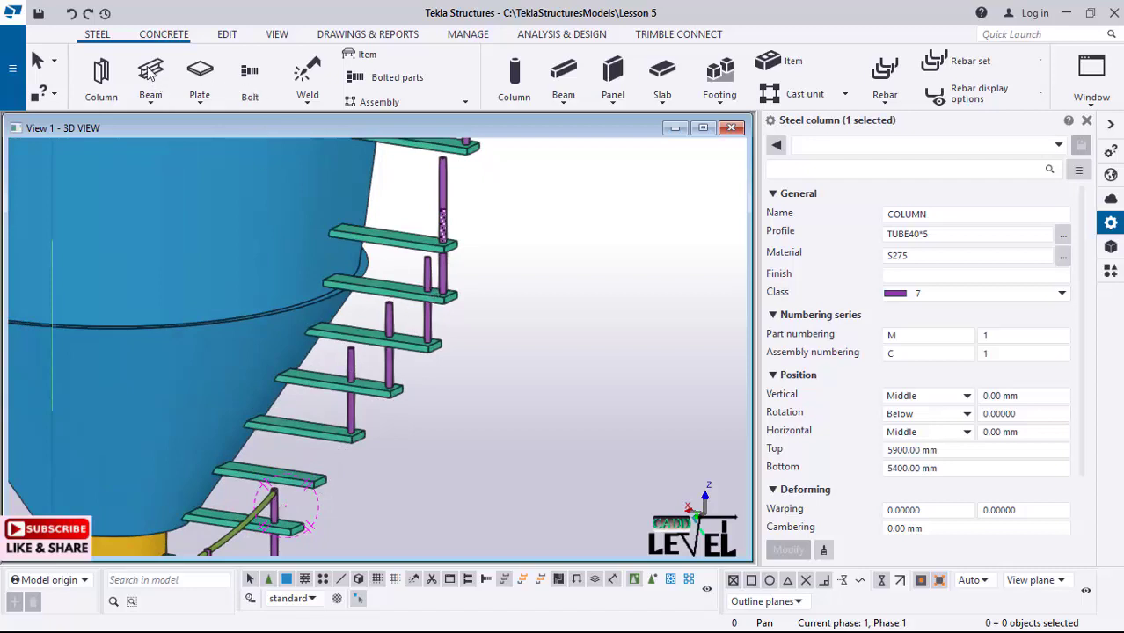
{"action": "left_click", "coordinate": [157, 103]}
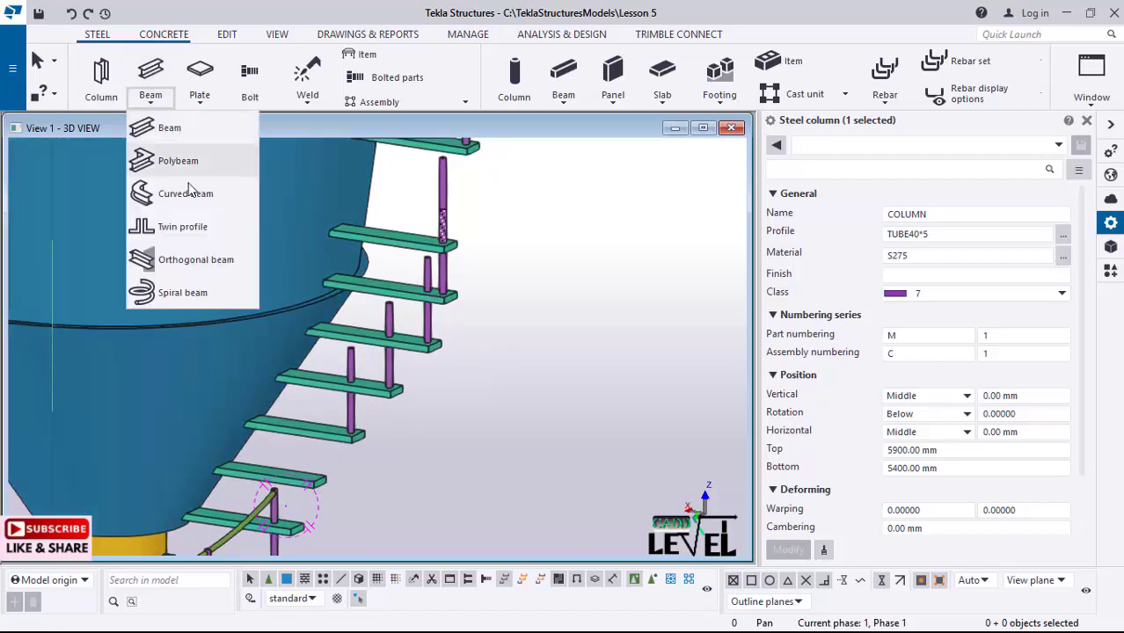
{"action": "left_click", "coordinate": [162, 191]}
{"action": "scroll", "coordinate": [290, 485], "scroll_direction": "up", "scroll_amount": 5}
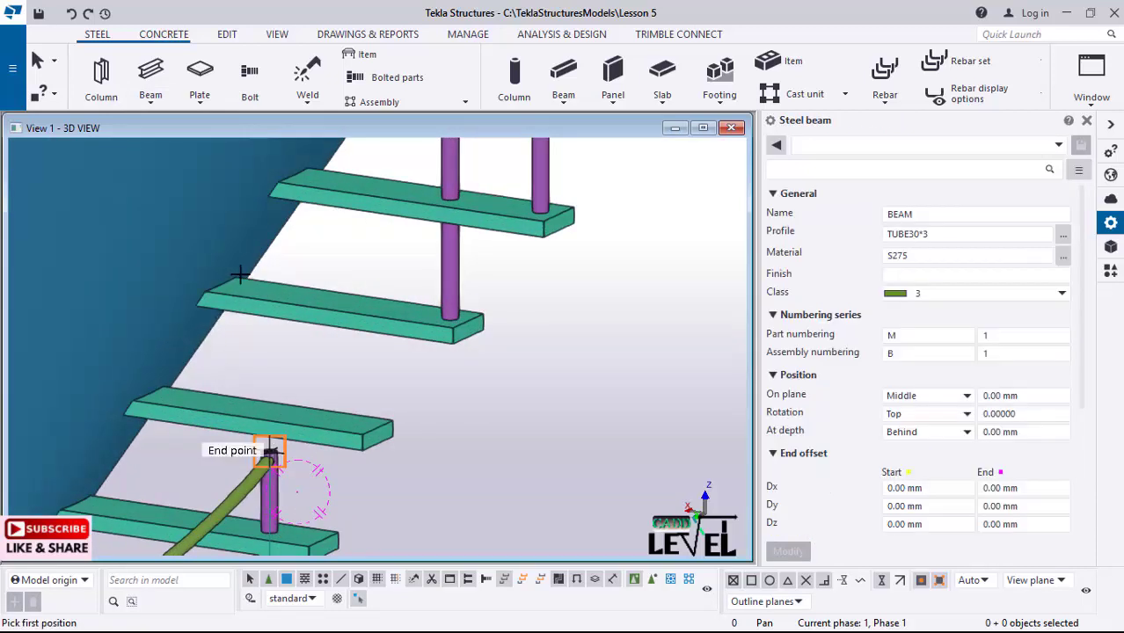
{"action": "scroll", "coordinate": [240, 275], "scroll_direction": "down", "scroll_amount": 5}
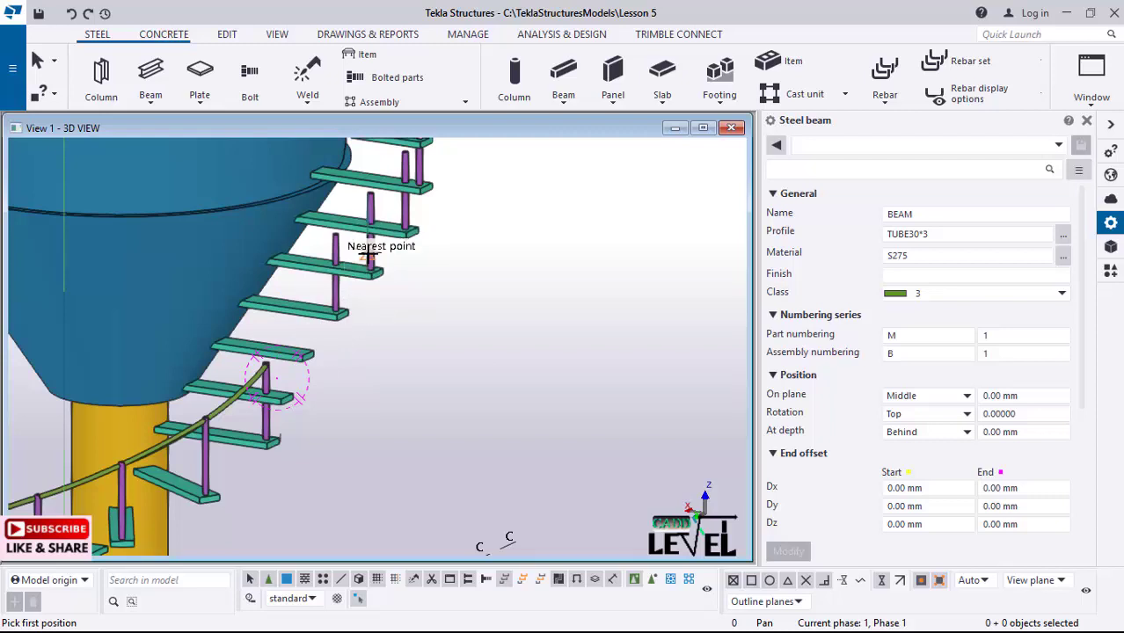
{"action": "scroll", "coordinate": [327, 383], "scroll_direction": "down", "scroll_amount": 2}
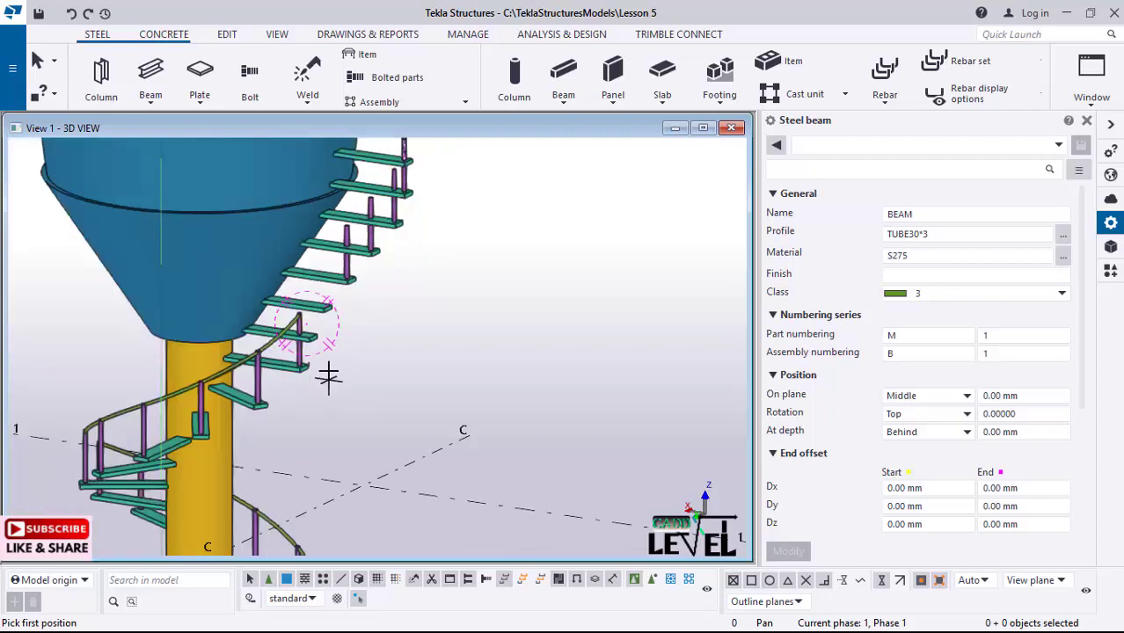
{"action": "scroll", "coordinate": [316, 325], "scroll_direction": "up", "scroll_amount": 4}
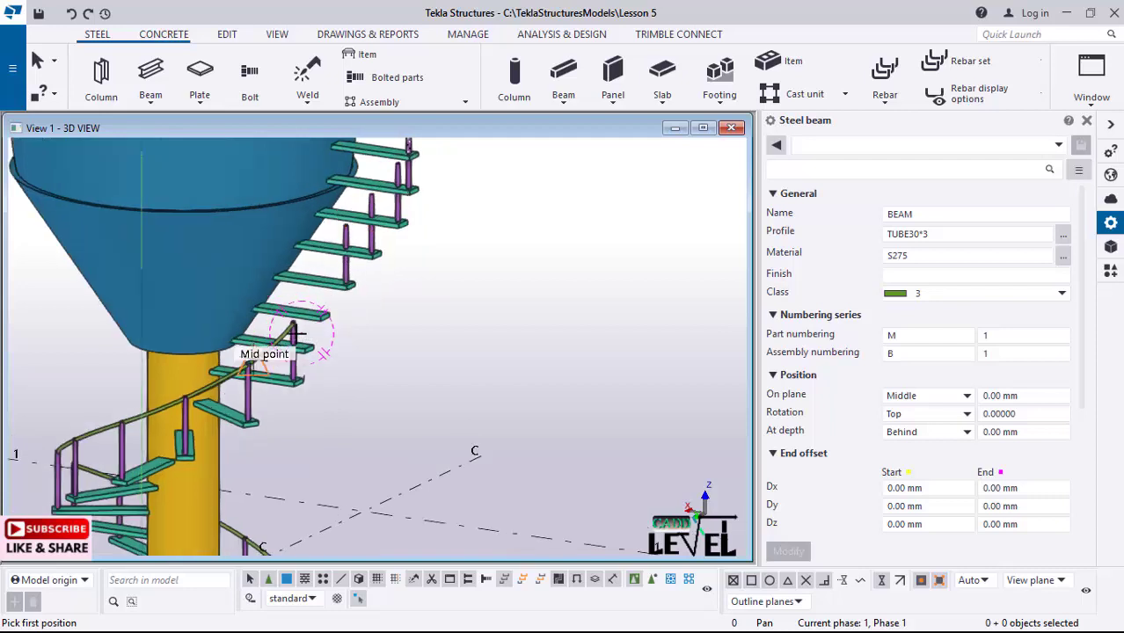
{"action": "scroll", "coordinate": [315, 314], "scroll_direction": "up", "scroll_amount": 3}
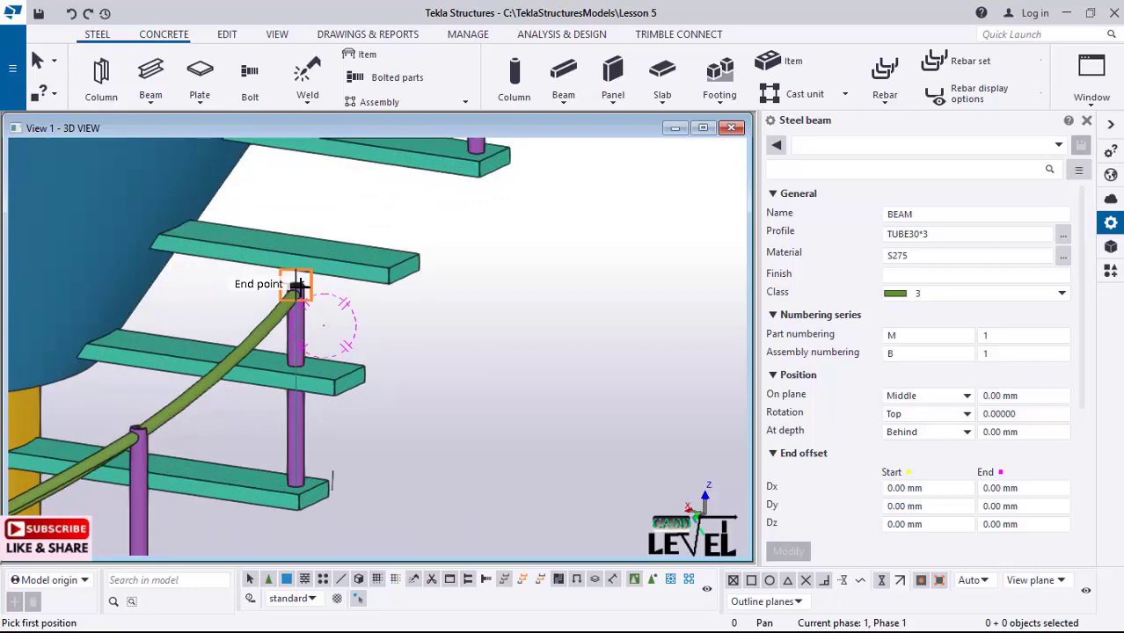
{"action": "scroll", "coordinate": [237, 484], "scroll_direction": "down", "scroll_amount": 3}
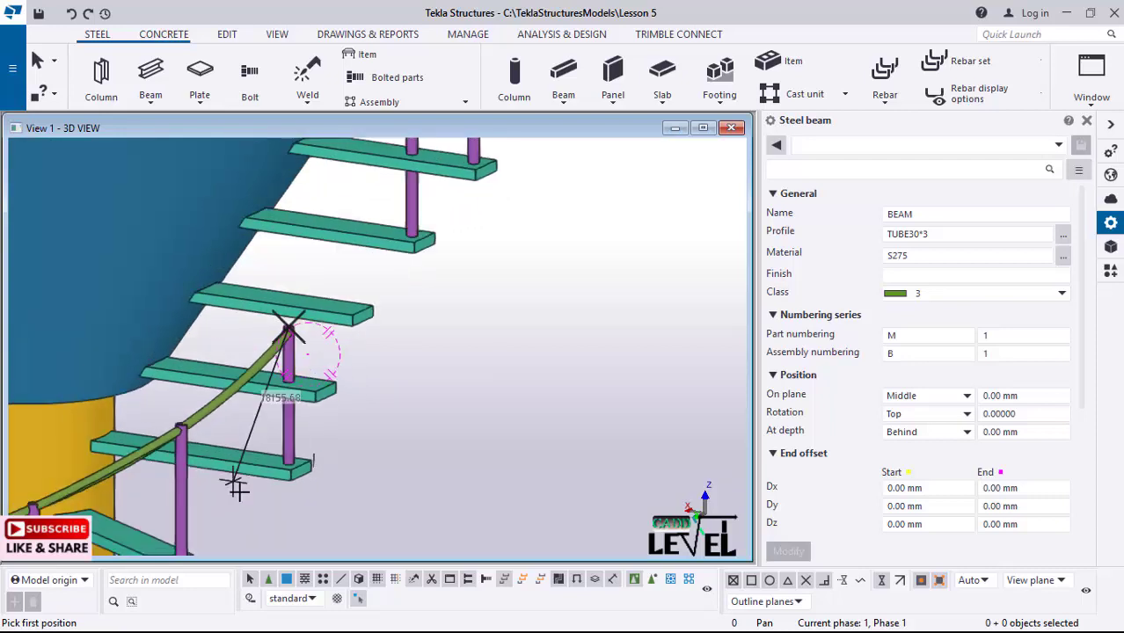
{"action": "scroll", "coordinate": [281, 427], "scroll_direction": "down", "scroll_amount": 3}
{"action": "scroll", "coordinate": [307, 325], "scroll_direction": "up", "scroll_amount": 5}
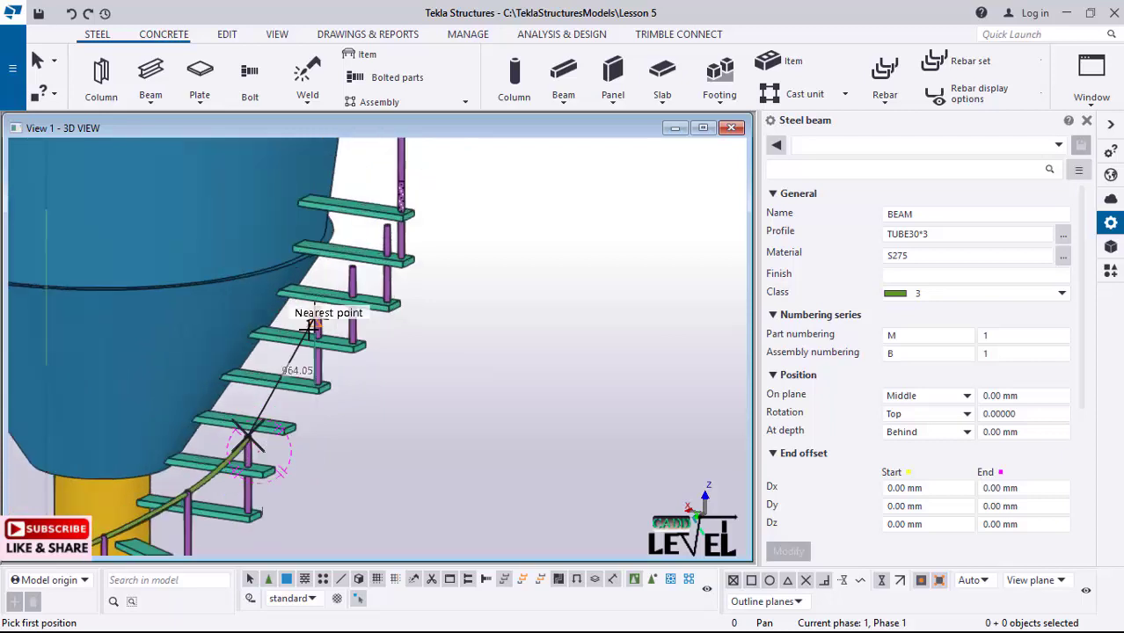
{"action": "scroll", "coordinate": [312, 321], "scroll_direction": "up", "scroll_amount": 1}
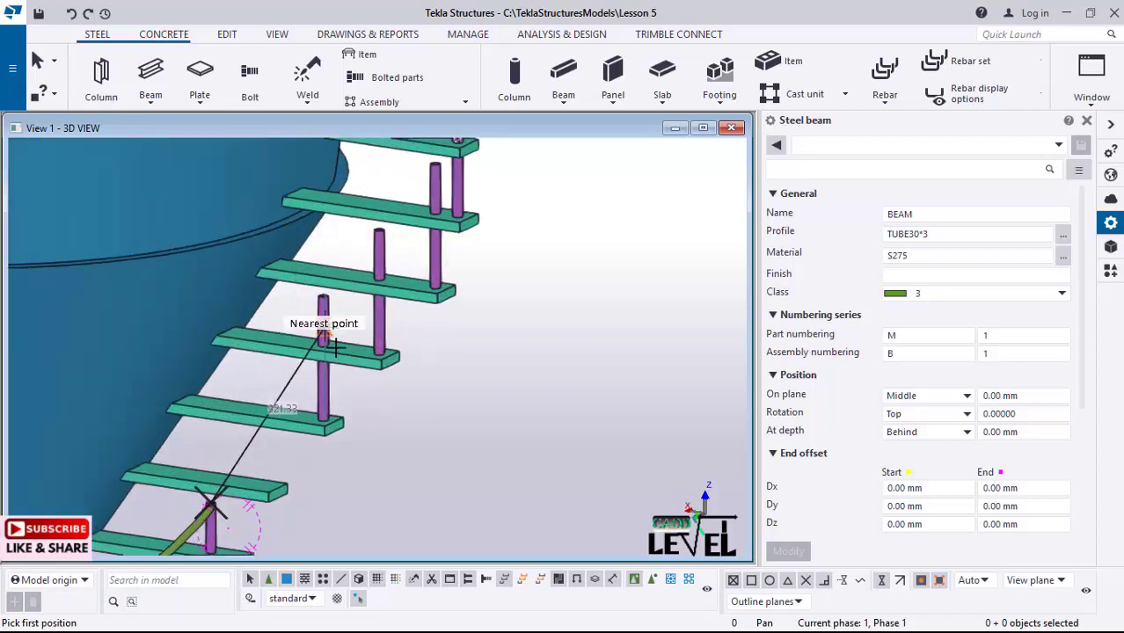
{"action": "left_click", "coordinate": [322, 300]}
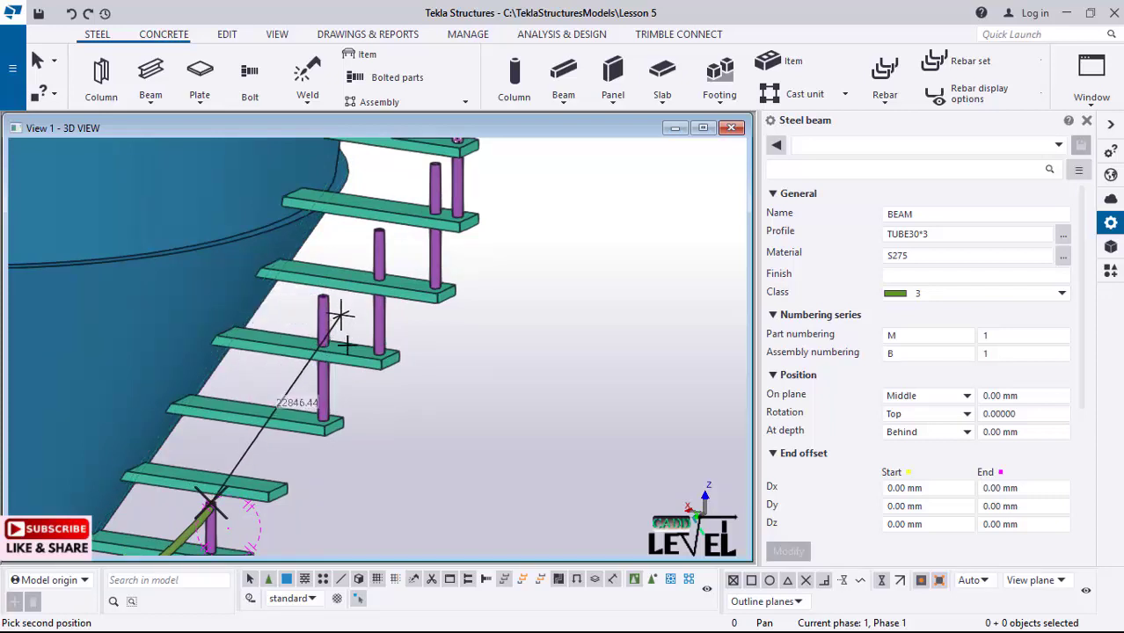
{"action": "key", "text": "Escape"}
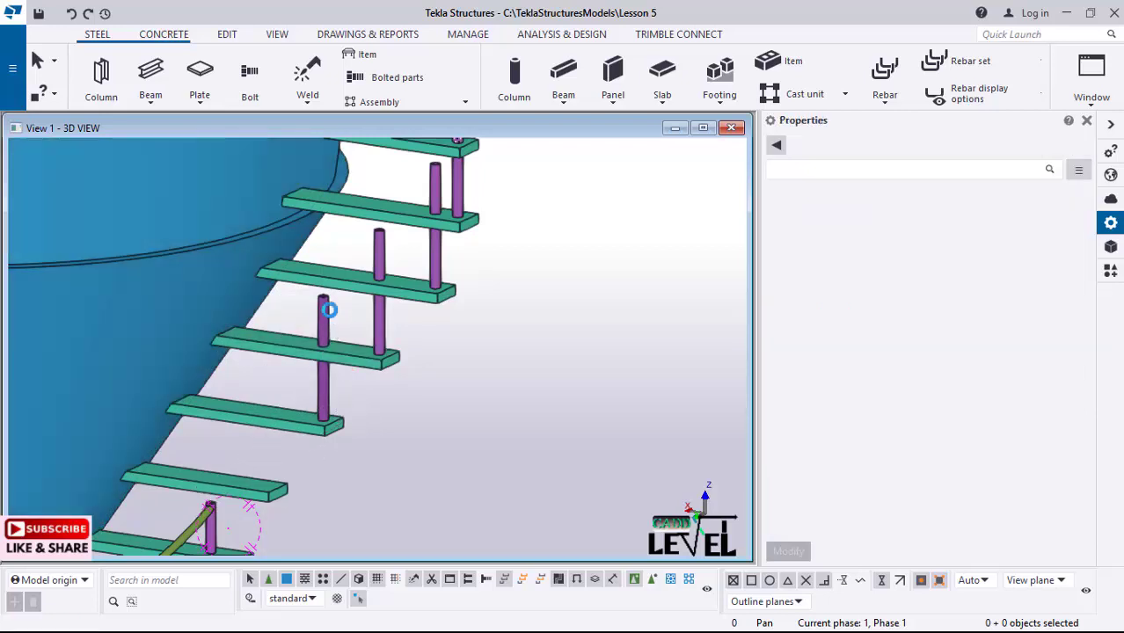
- Select the TUBE40*5 post above the handrail end (5700–6200 mm) and grab its top handle
{"action": "left_click", "coordinate": [333, 323]}
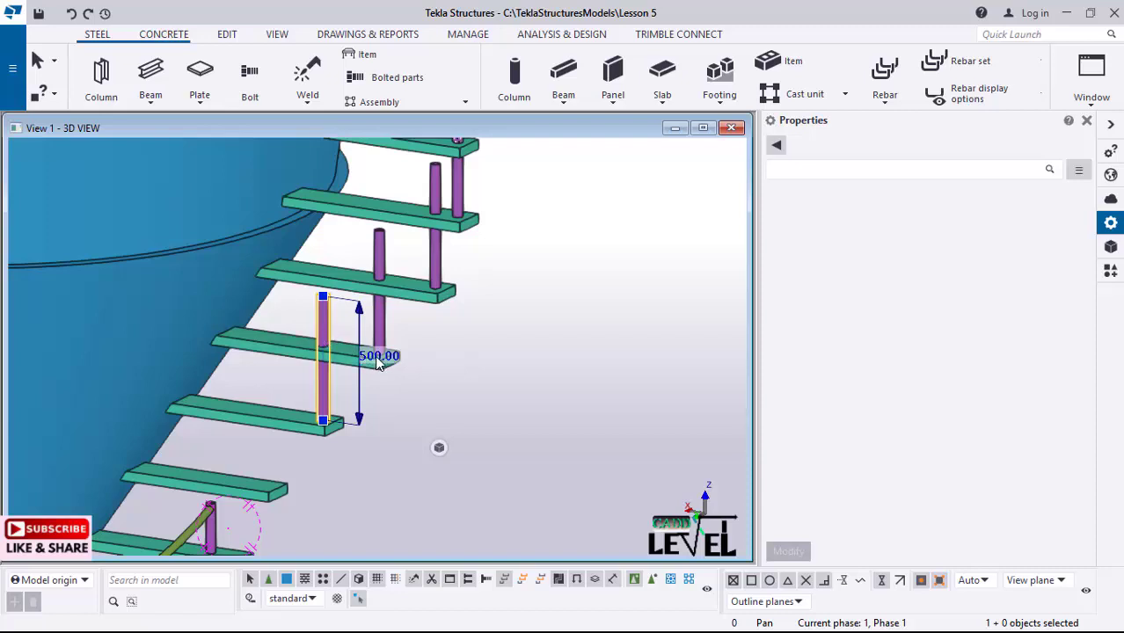
{"action": "key", "text": "Escape"}
{"action": "left_click", "coordinate": [322, 327]}
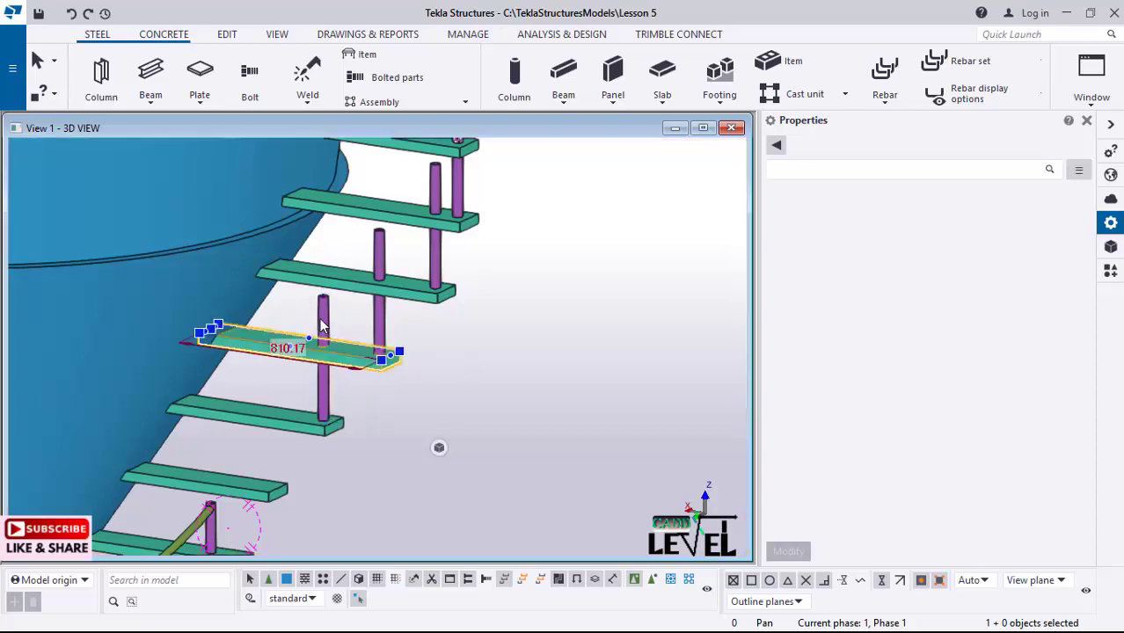
{"action": "left_click", "coordinate": [324, 321]}
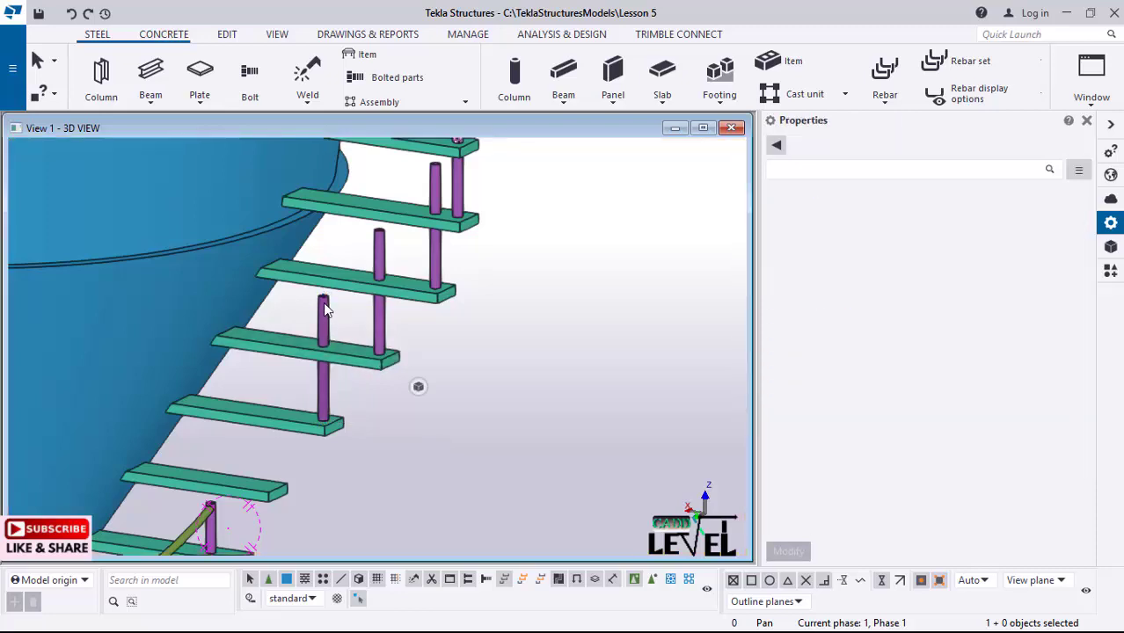
{"action": "left_click", "coordinate": [326, 317]}
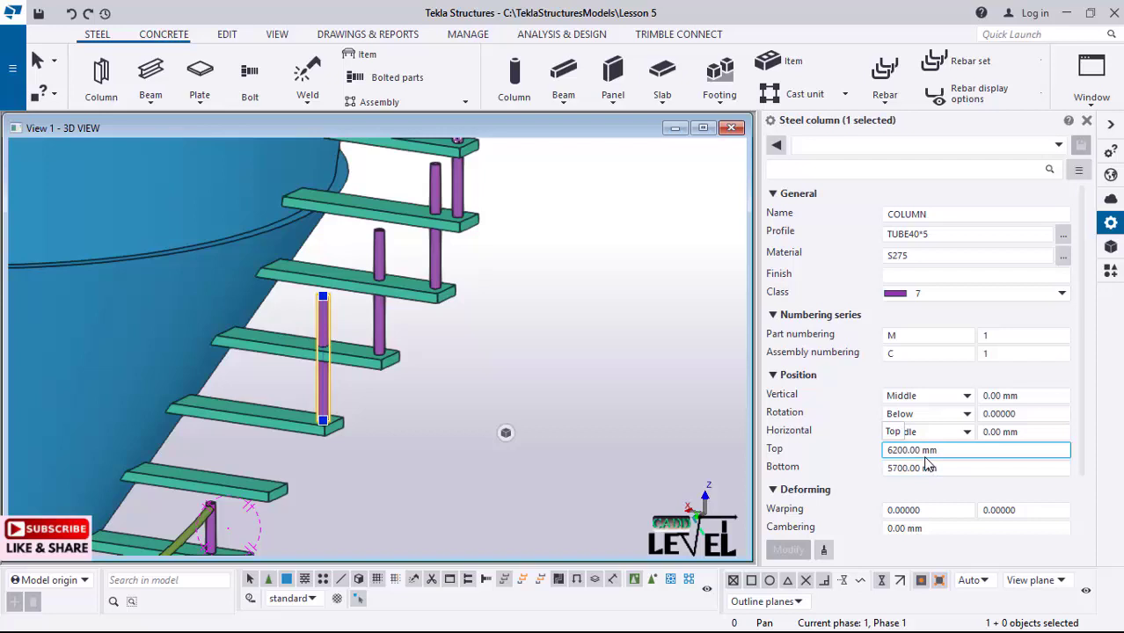
{"action": "left_click", "coordinate": [324, 299]}
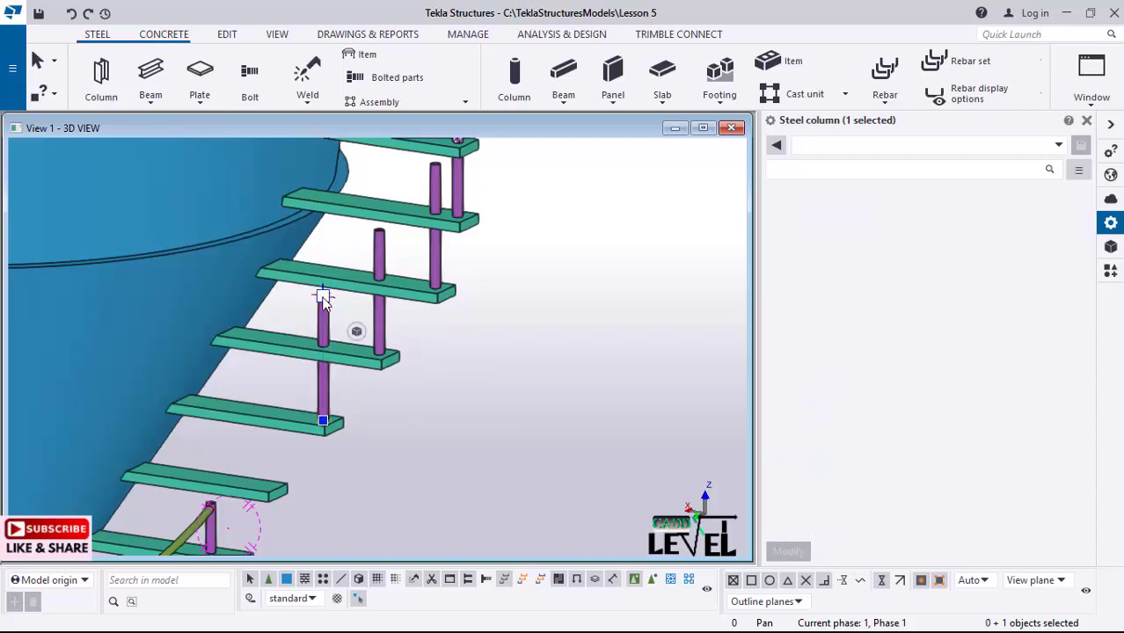
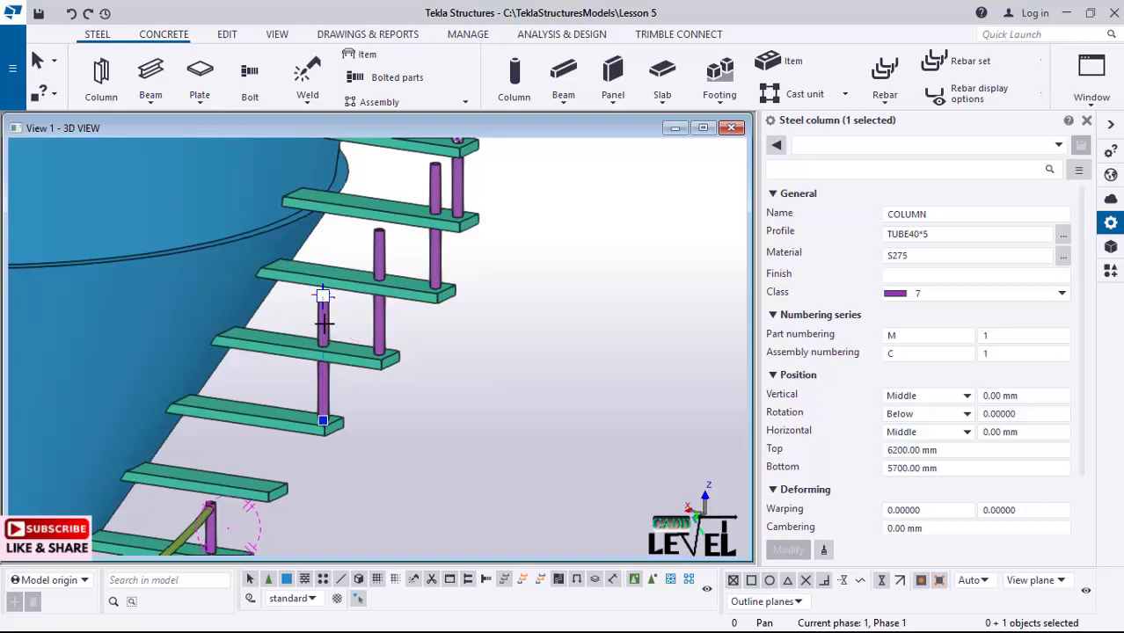
- Drag the lower-tread TUBE40*5 post's top end down and set its length from 250 to 200 mm
{"action": "left_click_drag", "start_coordinate": [322, 297], "coordinate": [328, 339]}
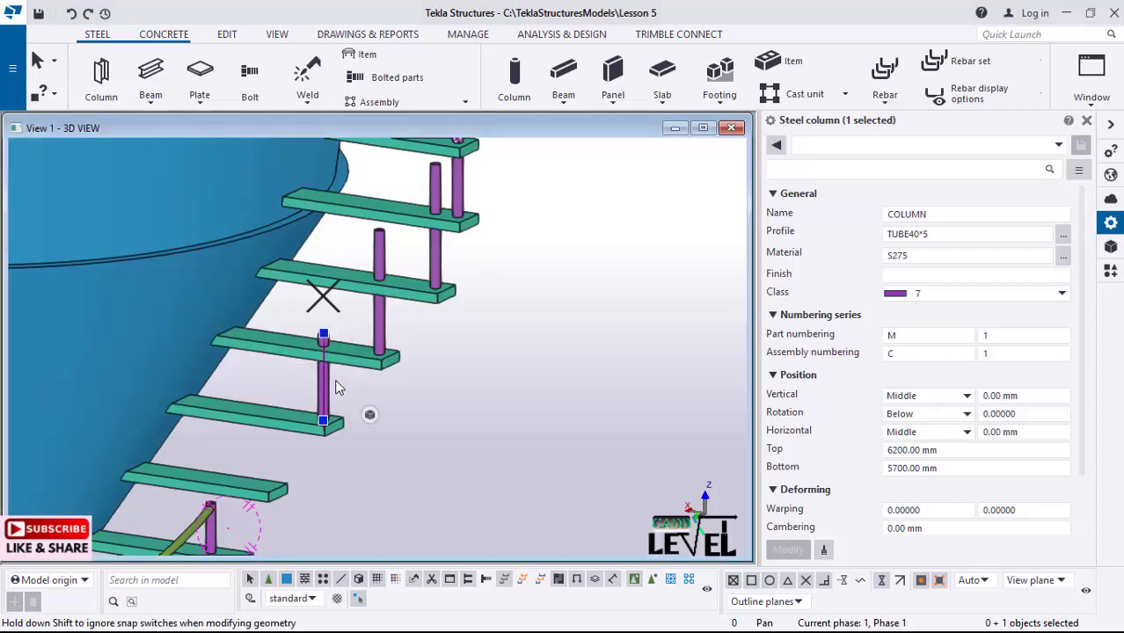
{"action": "left_click", "coordinate": [323, 336]}
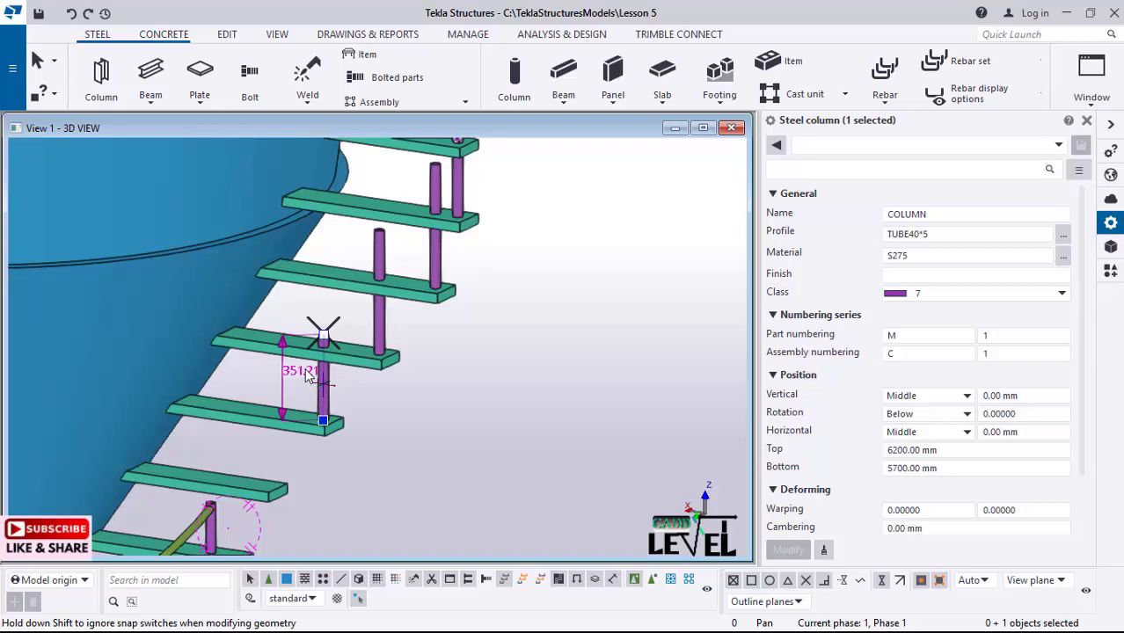
{"action": "left_click", "coordinate": [303, 371]}
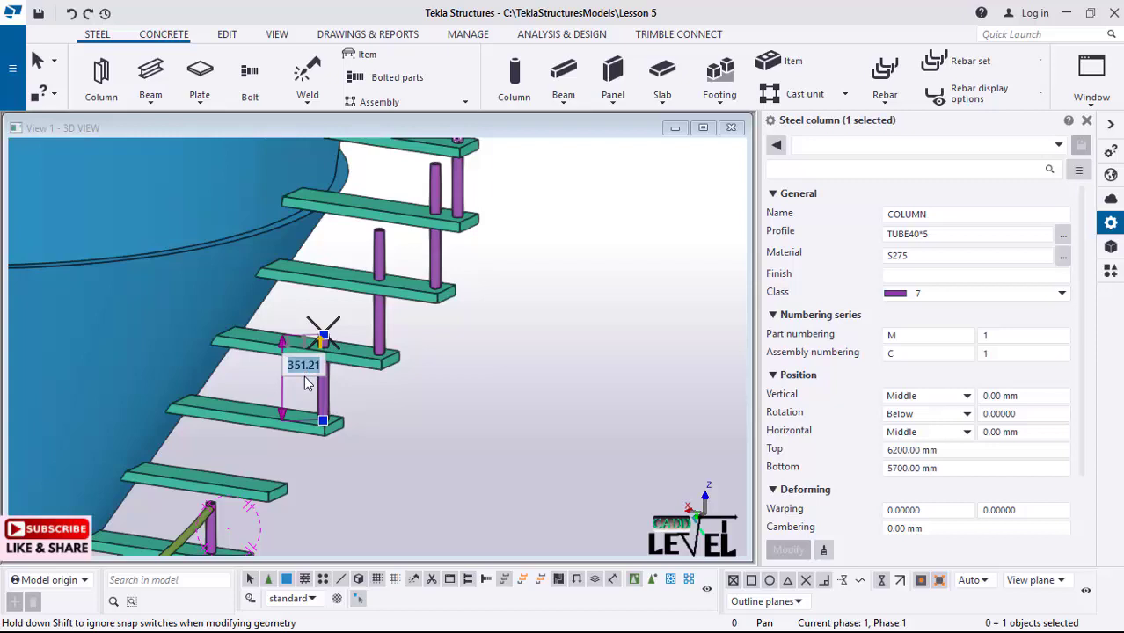
{"action": "type", "text": "250"}
{"action": "key", "text": "Return"}
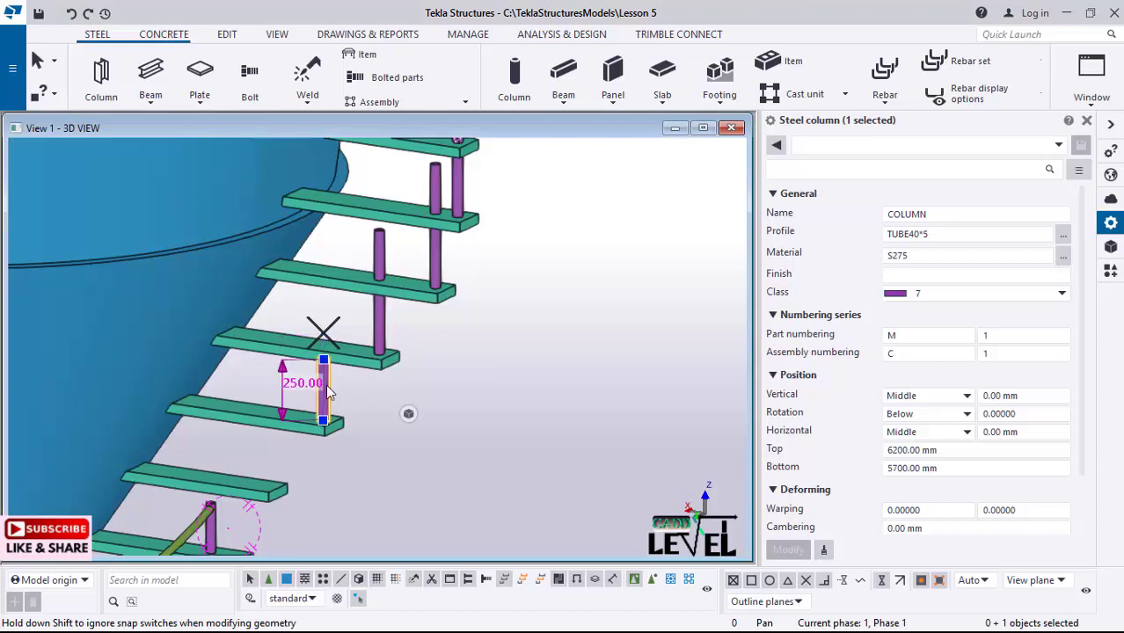
{"action": "scroll", "coordinate": [323, 374], "scroll_direction": "up", "scroll_amount": 3}
{"action": "left_click", "coordinate": [329, 353]}
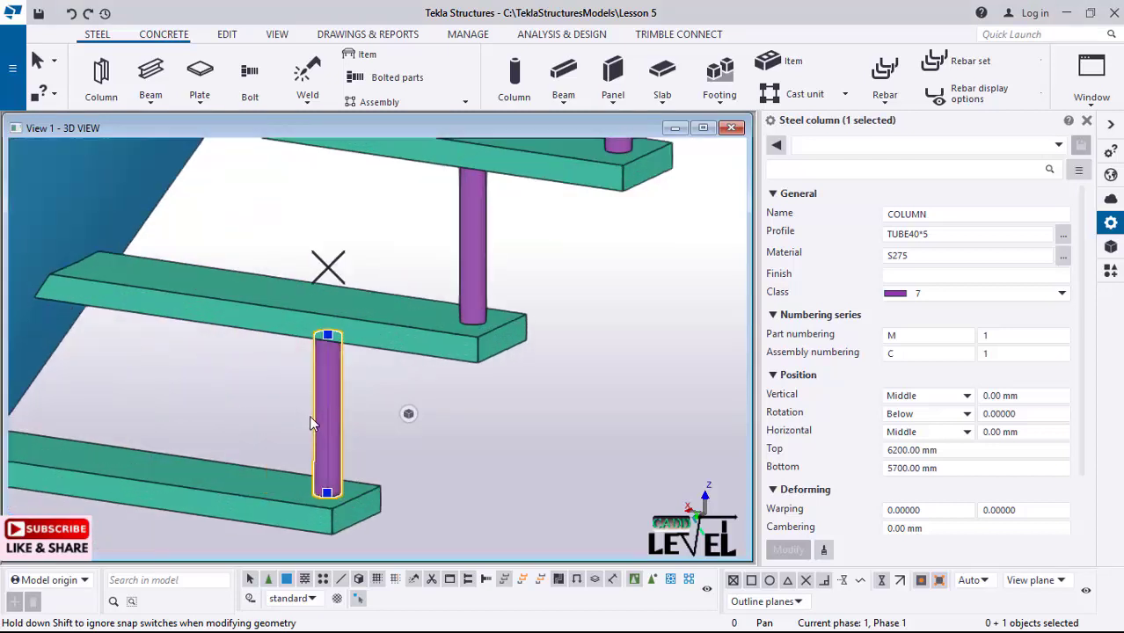
{"action": "scroll", "coordinate": [325, 369], "scroll_direction": "down", "scroll_amount": 2}
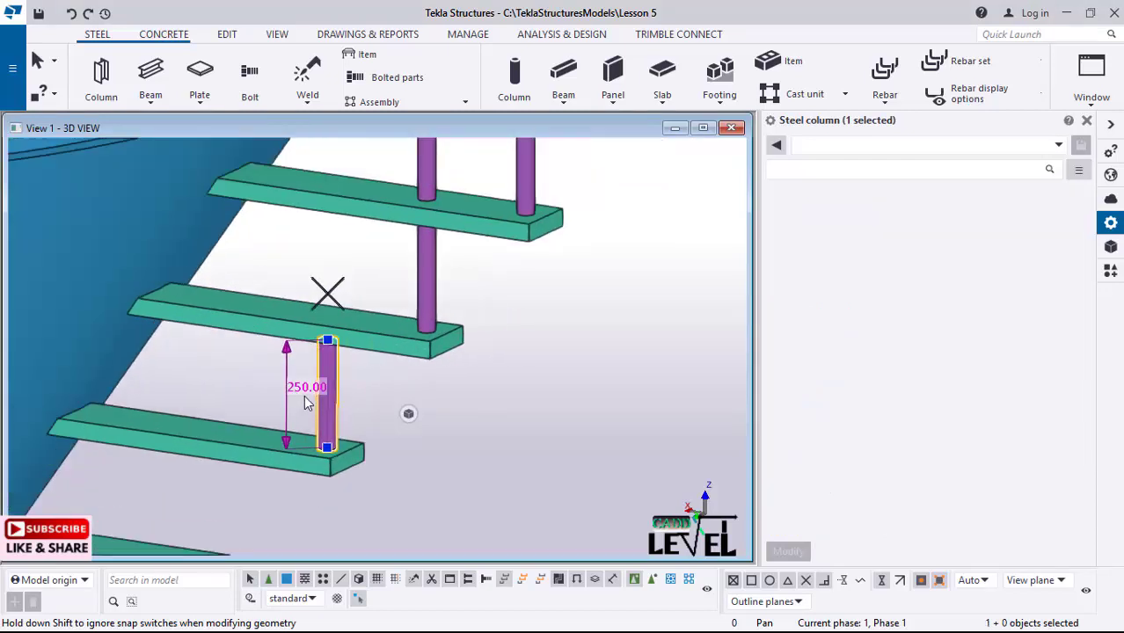
{"action": "left_click", "coordinate": [306, 387]}
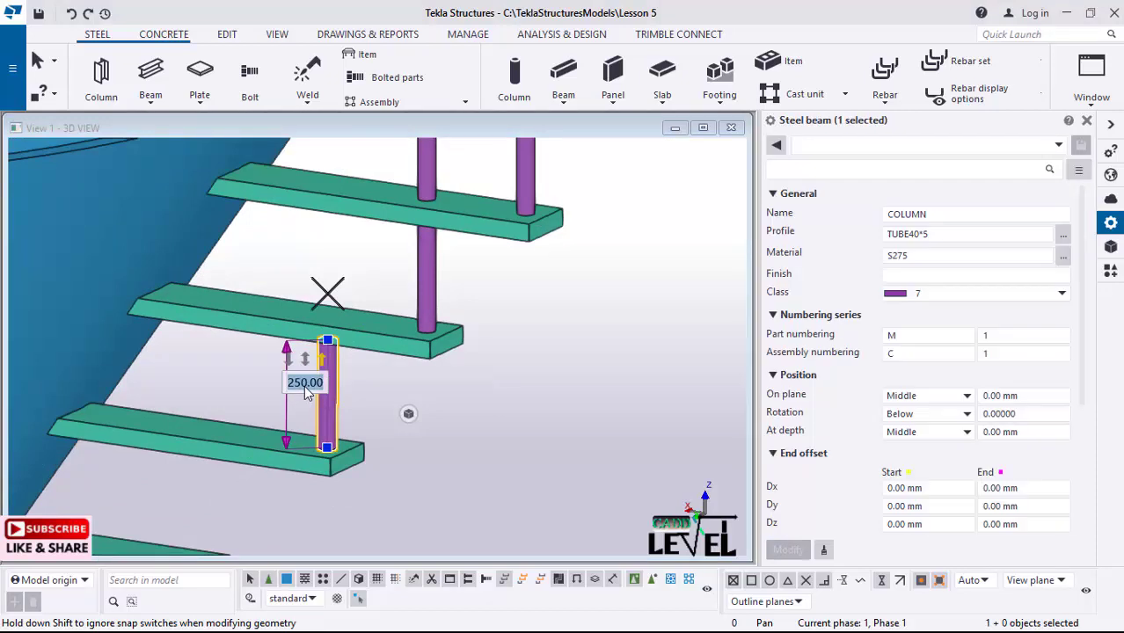
{"action": "type", "text": "2"}
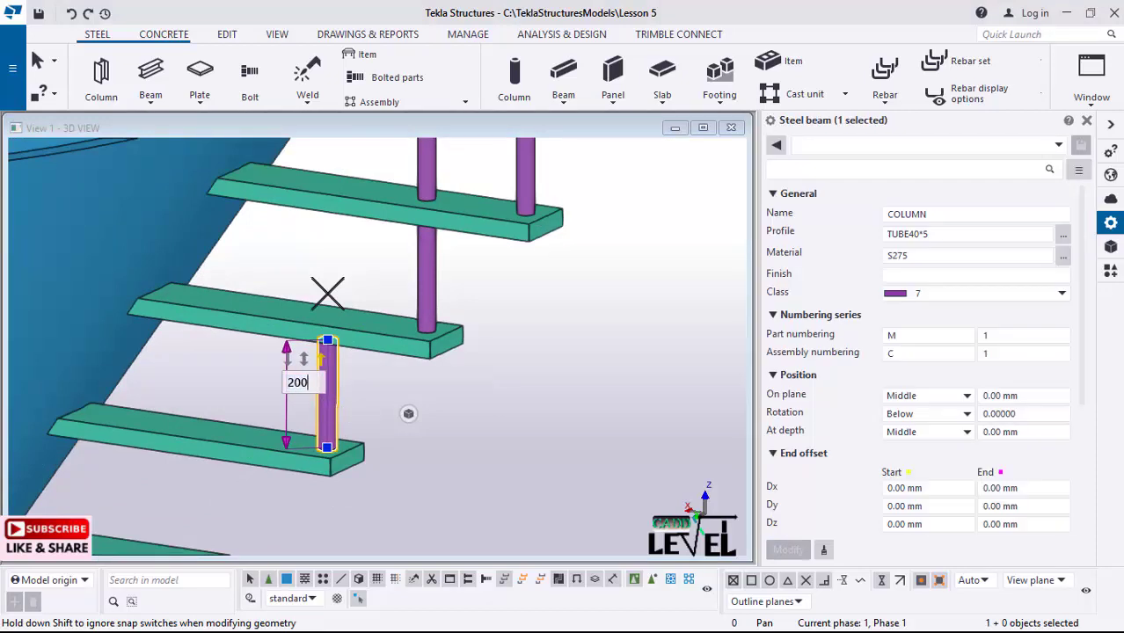
{"action": "type", "text": "00"}
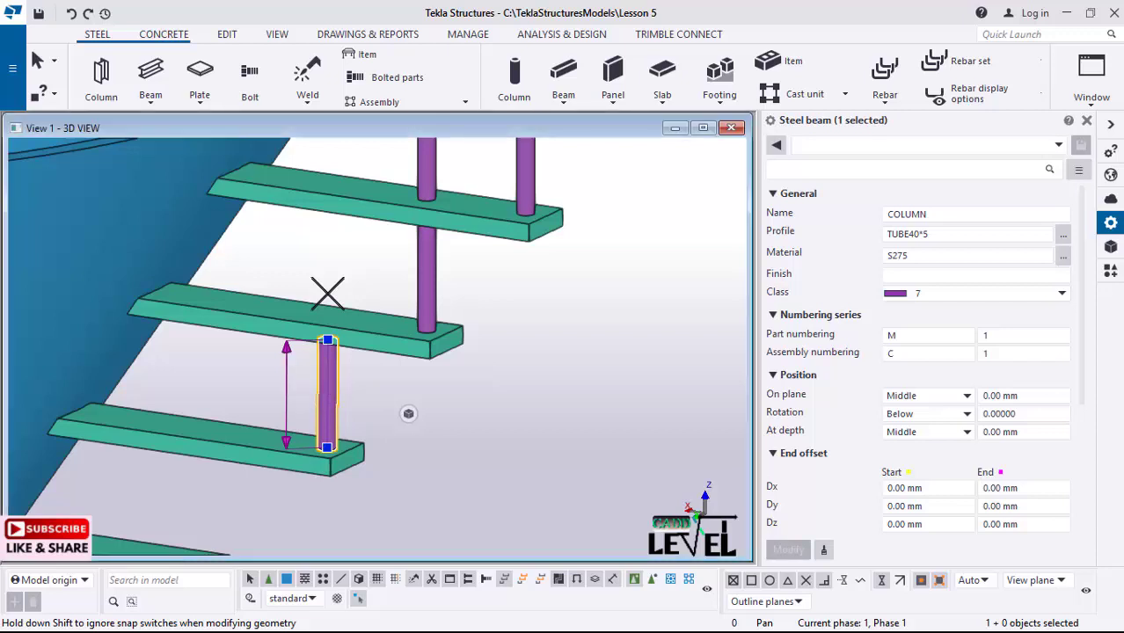
{"action": "key", "text": "Return"}
{"action": "scroll", "coordinate": [361, 452], "scroll_direction": "down", "scroll_amount": 4}
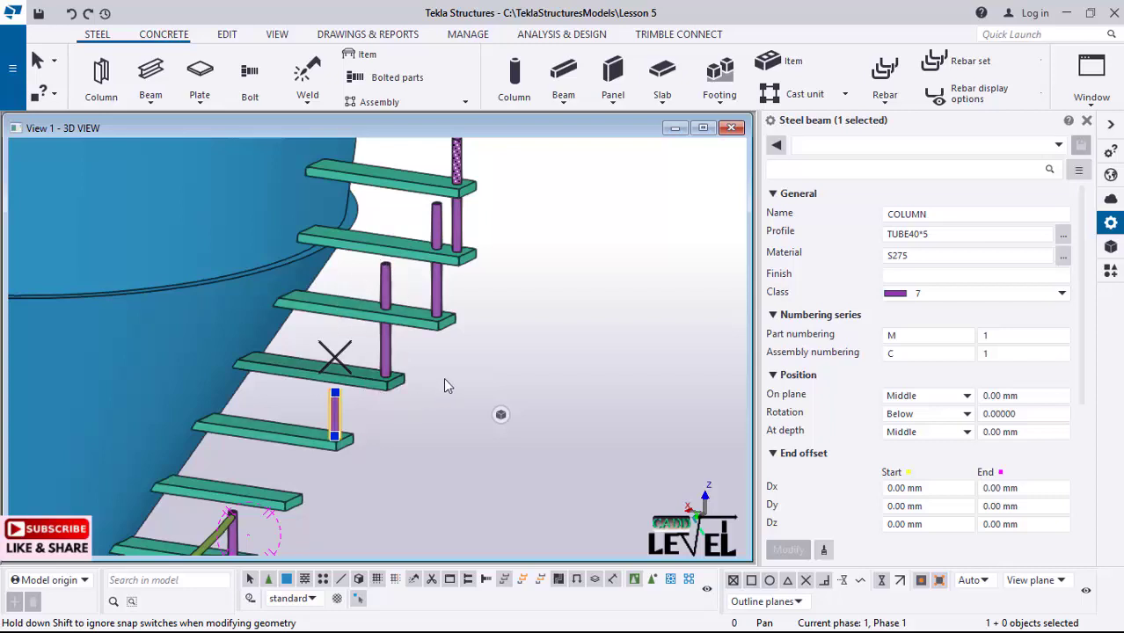
- Shorten the next tall railing post to 200 mm by pulling its top end down
{"action": "left_click", "coordinate": [393, 340]}
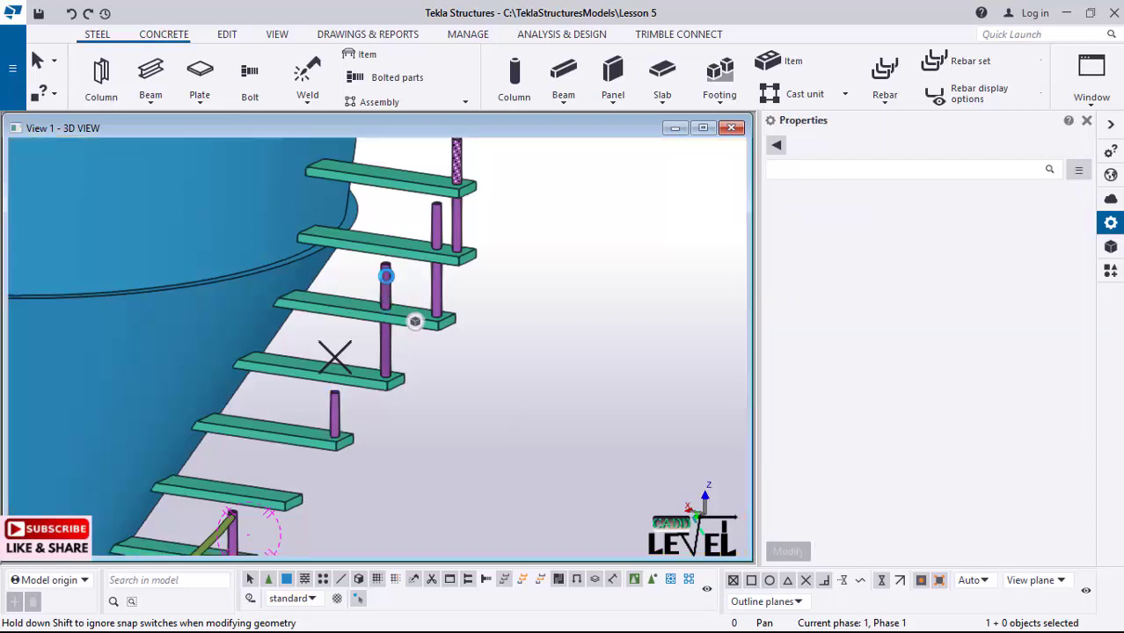
{"action": "left_click", "coordinate": [386, 278]}
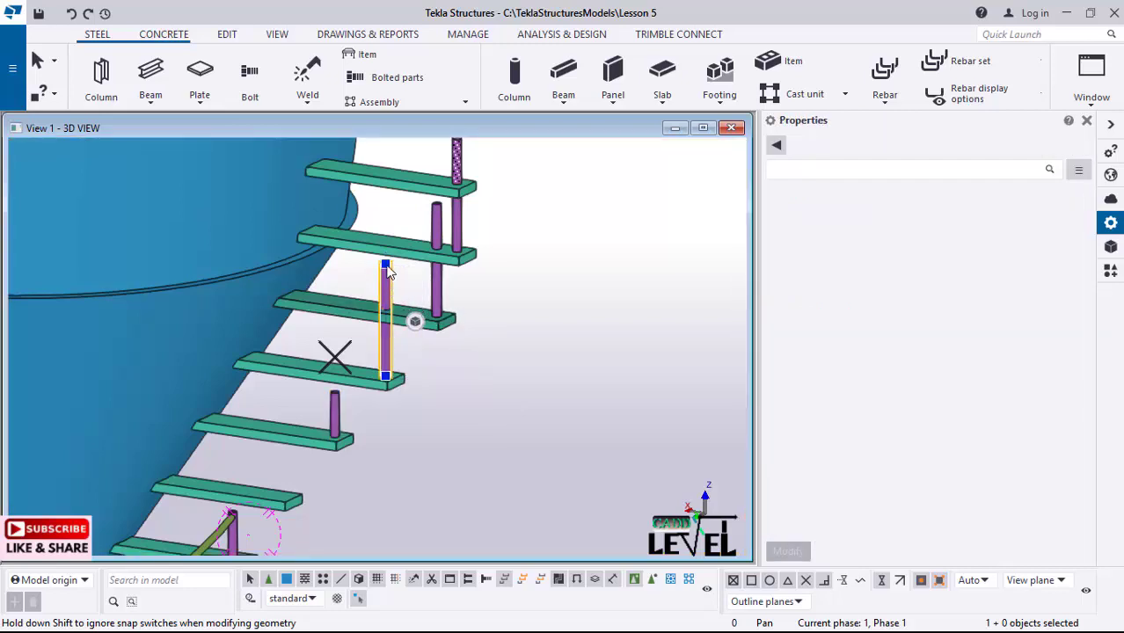
{"action": "left_click", "coordinate": [385, 264]}
{"action": "left_click_drag", "start_coordinate": [385, 265], "coordinate": [400, 315]}
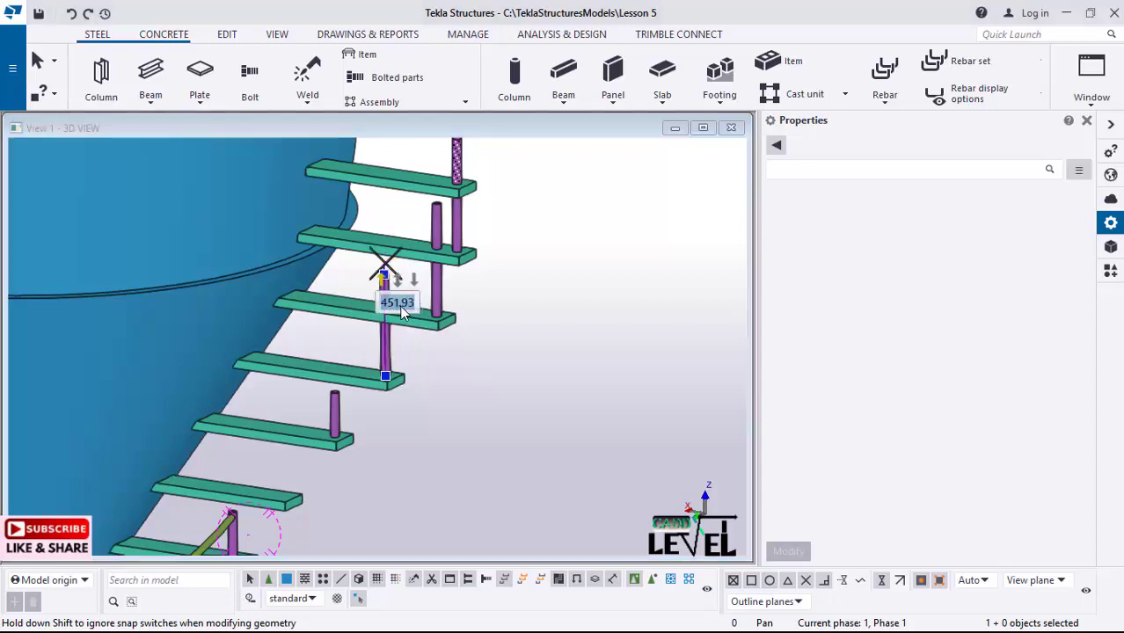
{"action": "type", "text": "200"}
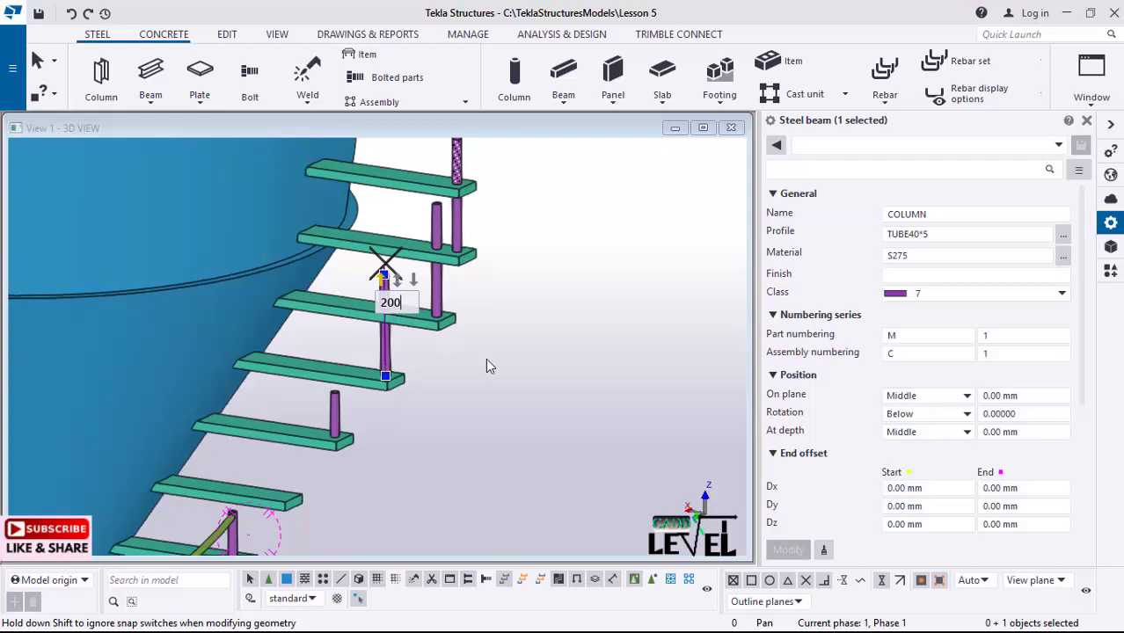
{"action": "key", "text": "Return"}
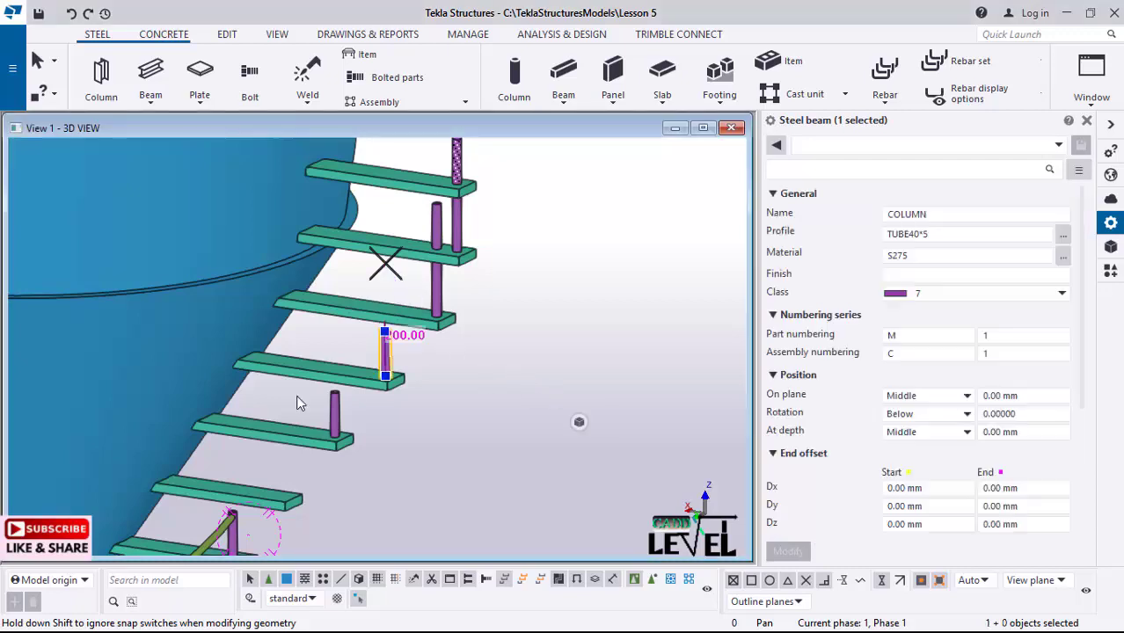
{"action": "scroll", "coordinate": [295, 468], "scroll_direction": "down", "scroll_amount": 2}
{"action": "scroll", "coordinate": [308, 391], "scroll_direction": "down", "scroll_amount": 2}
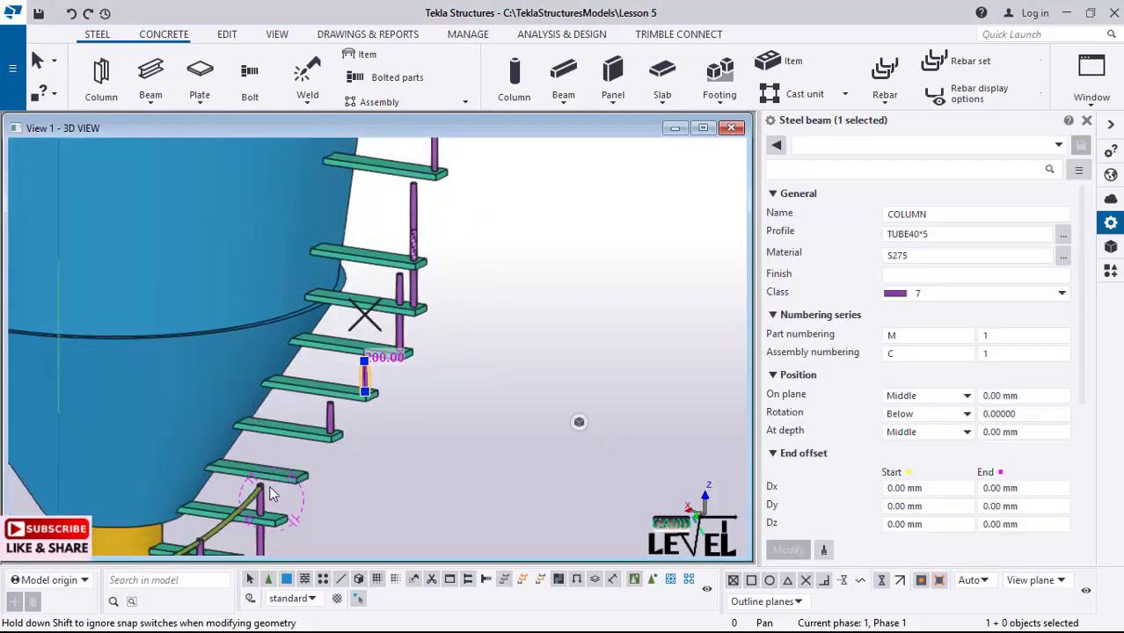
{"action": "scroll", "coordinate": [444, 327], "scroll_direction": "up", "scroll_amount": 3}
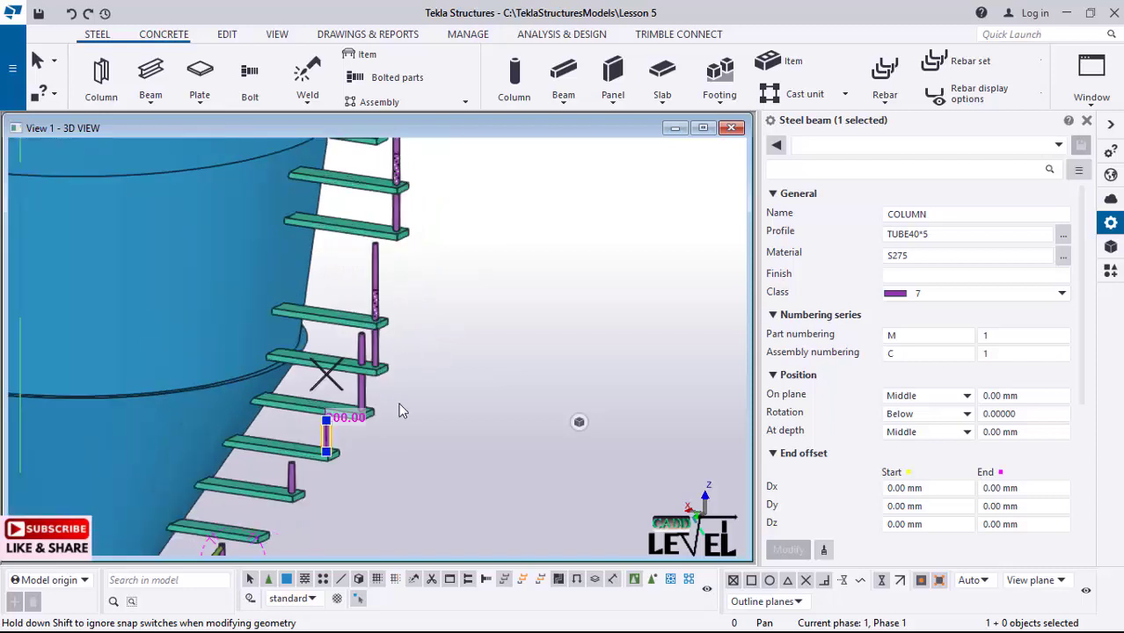
{"action": "scroll", "coordinate": [366, 391], "scroll_direction": "up", "scroll_amount": 3}
{"action": "scroll", "coordinate": [365, 385], "scroll_direction": "up", "scroll_amount": 1}
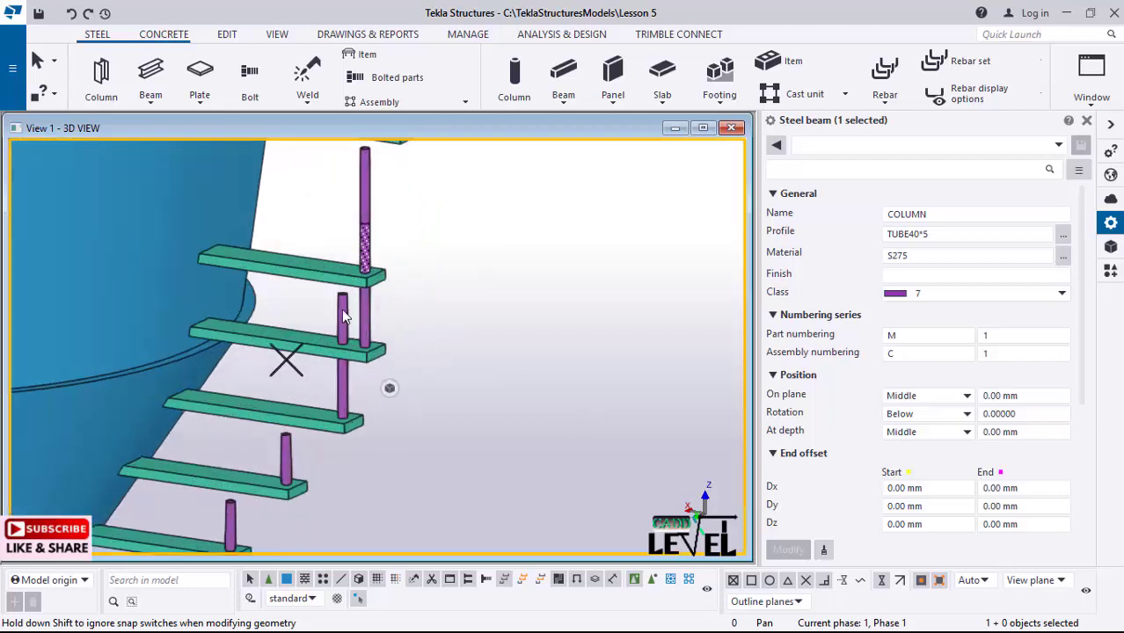
- Cut the following post up the stair down to 200 mm as well
{"action": "left_click", "coordinate": [342, 319]}
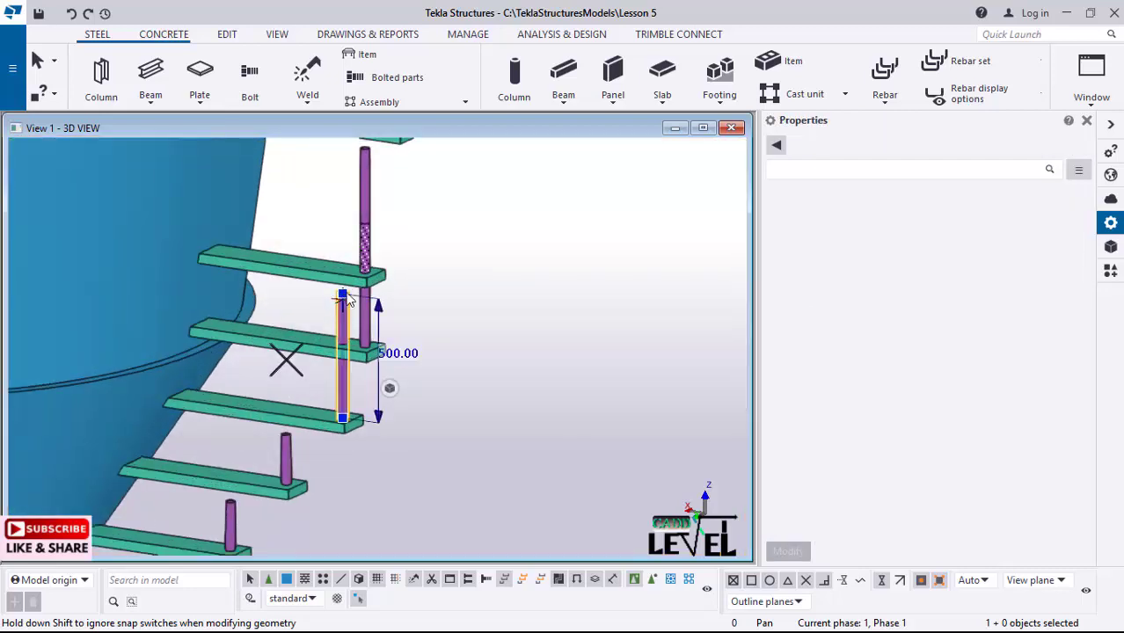
{"action": "left_click_drag", "start_coordinate": [344, 297], "coordinate": [352, 354]}
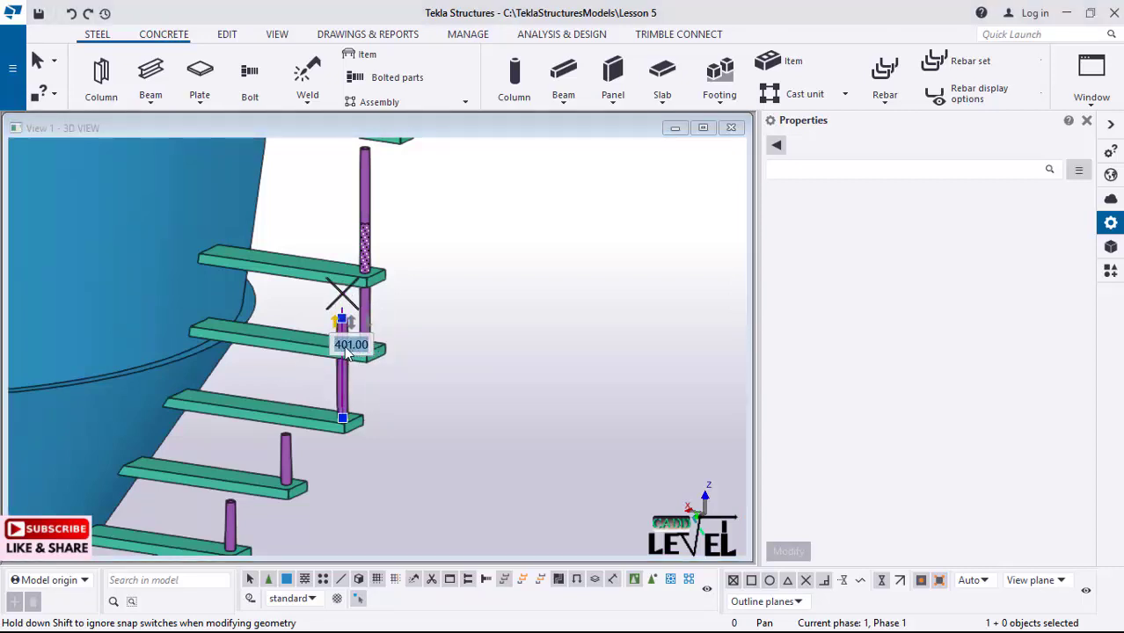
{"action": "type", "text": "200"}
{"action": "key", "text": "Return"}
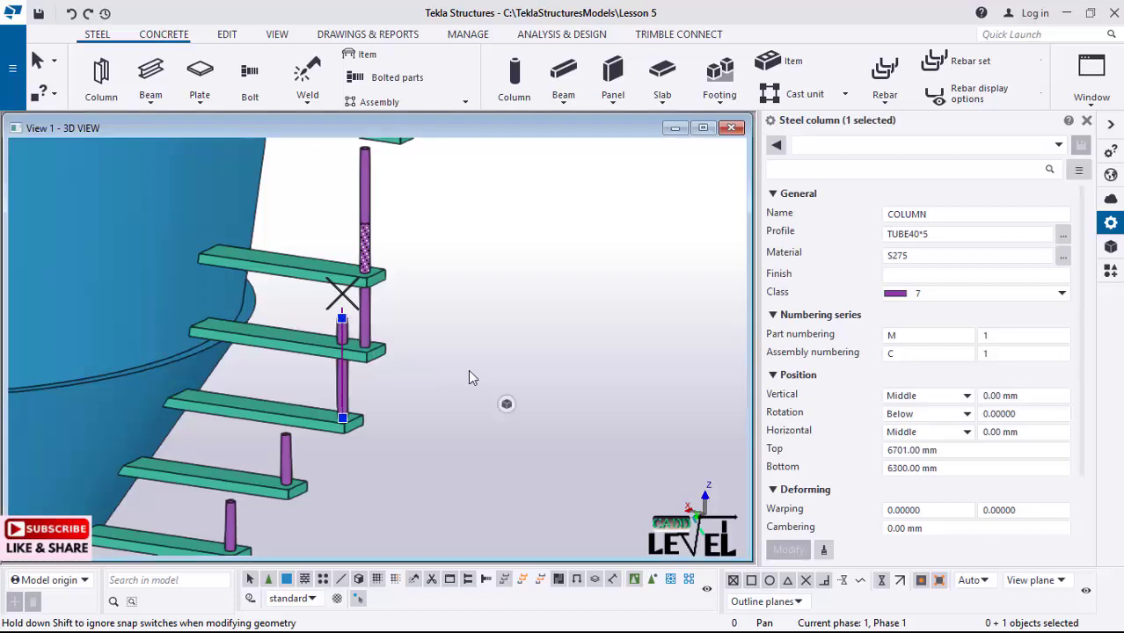
{"action": "scroll", "coordinate": [428, 466], "scroll_direction": "down", "scroll_amount": 2}
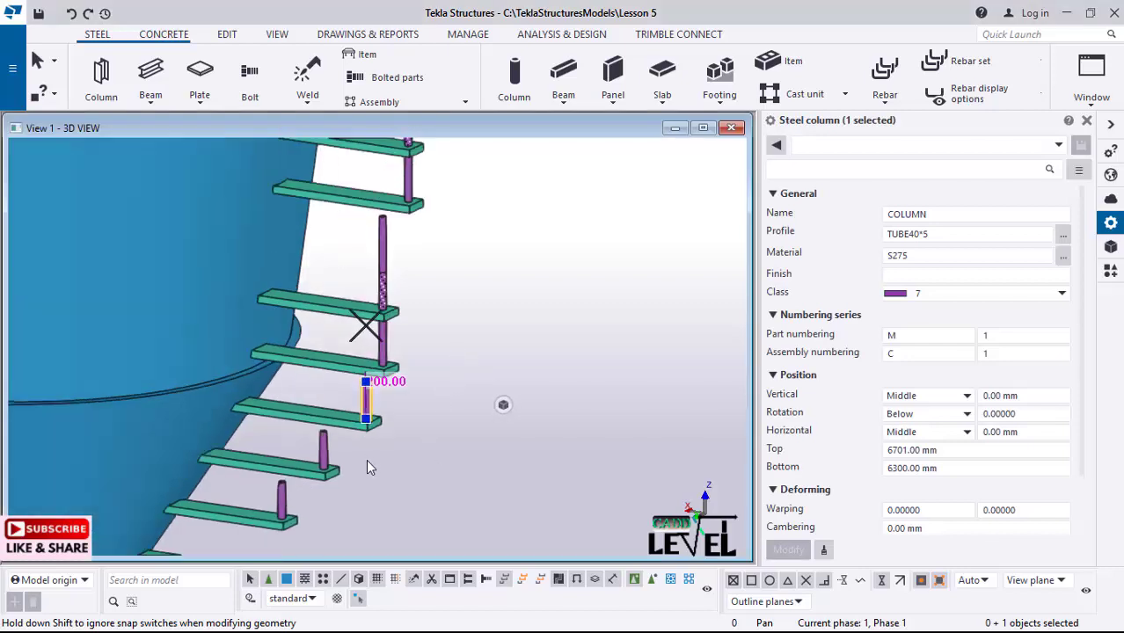
- Rotate the view and shorten the third higher post to 200 mm
{"action": "middle_click_drag", "start_coordinate": [378, 321], "coordinate": [400, 365], "text": "ctrl"}
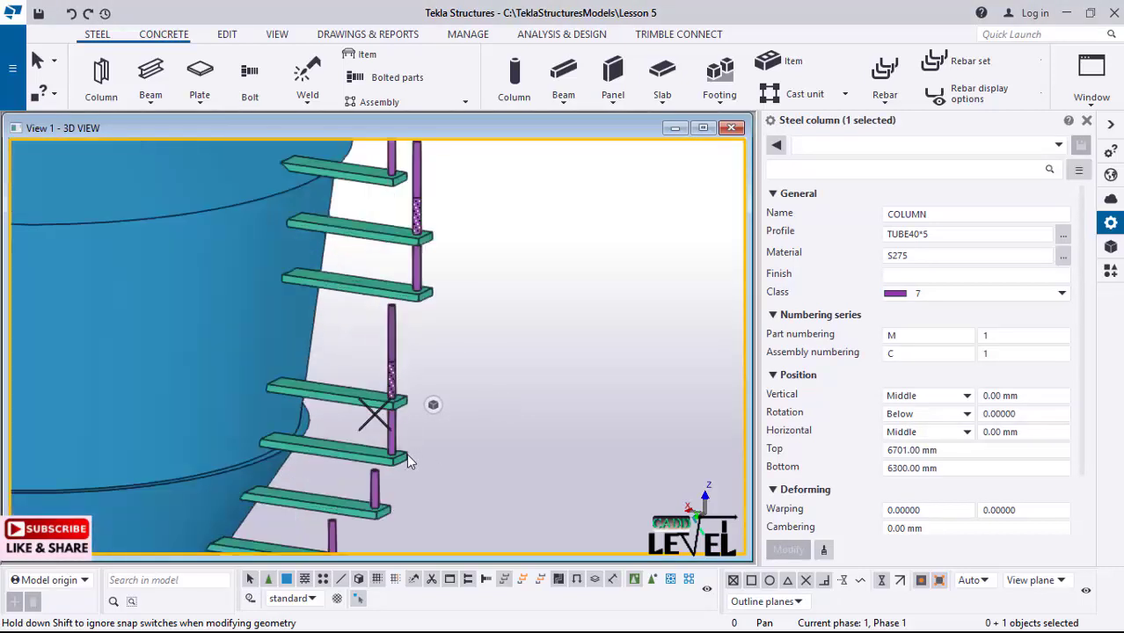
{"action": "middle_click_drag", "start_coordinate": [406, 461], "coordinate": [389, 442], "text": "ctrl"}
{"action": "left_click", "coordinate": [387, 445]}
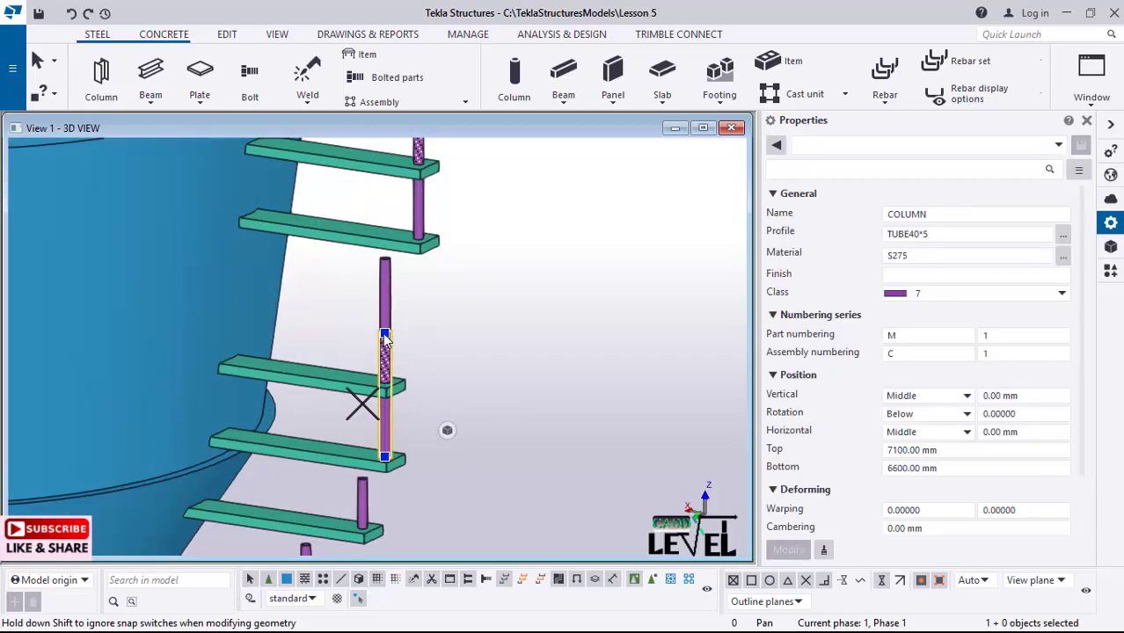
{"action": "left_click_drag", "start_coordinate": [385, 334], "coordinate": [394, 403]}
{"action": "left_click", "coordinate": [394, 400]}
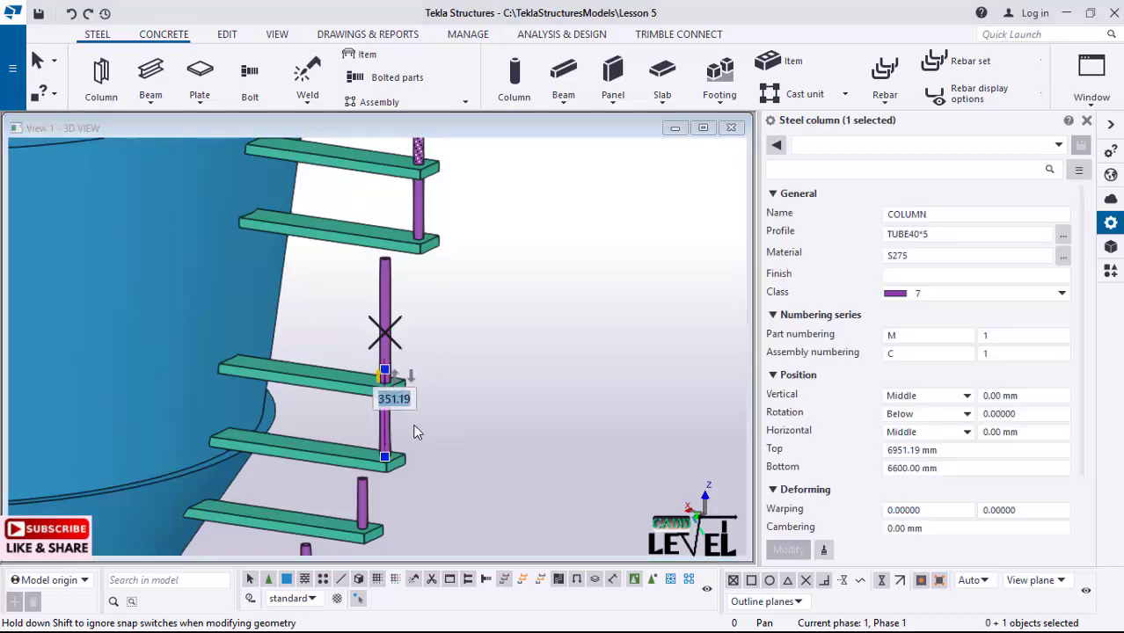
{"action": "type", "text": "200"}
{"action": "key", "text": "Return"}
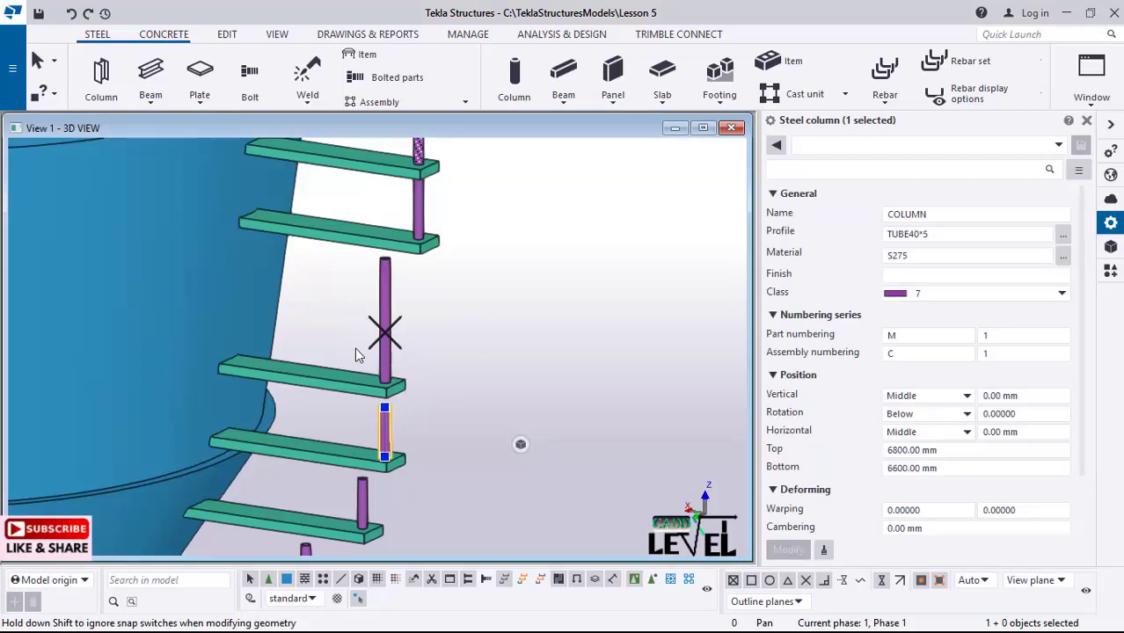
- Clear the selection and switch the Beam tool to Curved beam
{"action": "scroll", "coordinate": [355, 352], "scroll_direction": "down", "scroll_amount": 8}
{"action": "key", "text": "Escape"}
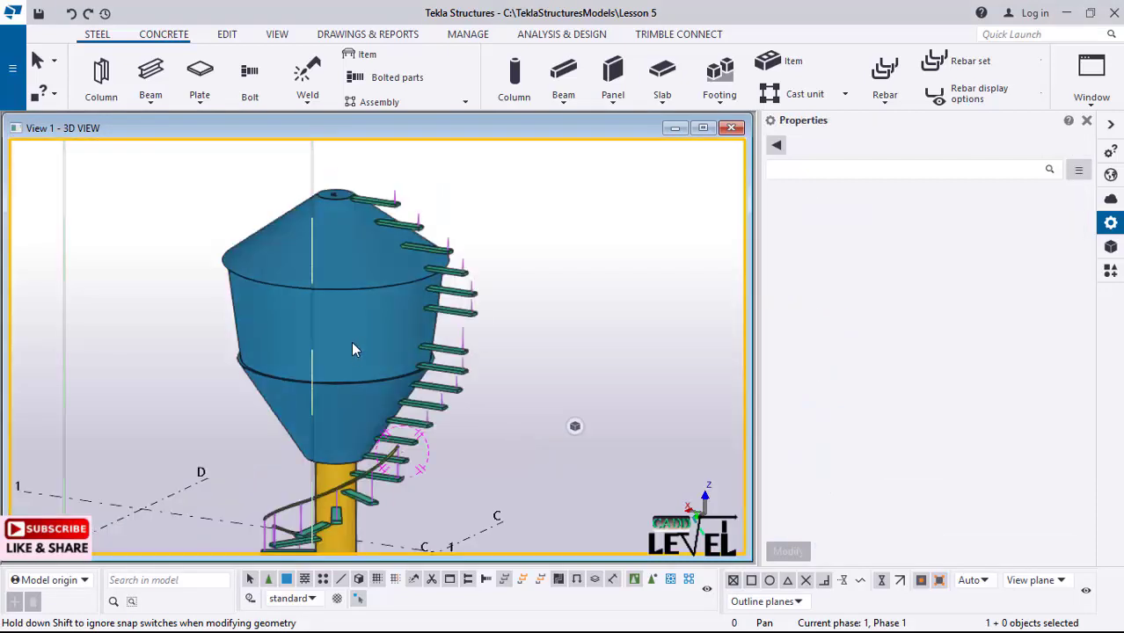
{"action": "scroll", "coordinate": [404, 429], "scroll_direction": "up", "scroll_amount": 5}
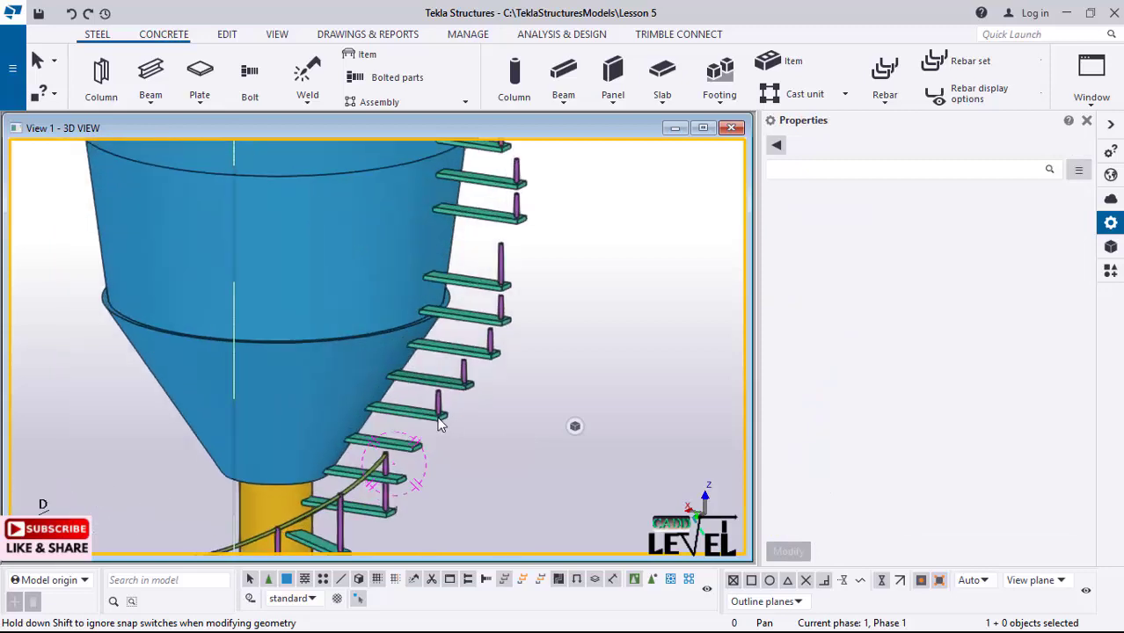
{"action": "scroll", "coordinate": [467, 214], "scroll_direction": "down", "scroll_amount": 3}
{"action": "scroll", "coordinate": [457, 220], "scroll_direction": "up", "scroll_amount": 4}
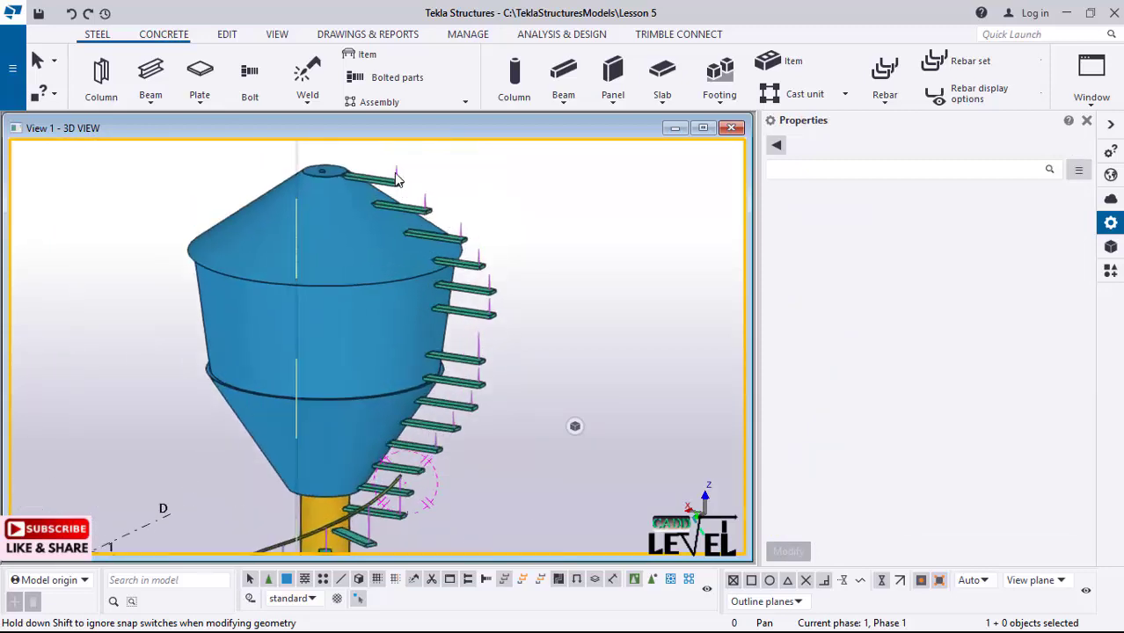
{"action": "scroll", "coordinate": [411, 494], "scroll_direction": "up", "scroll_amount": 3}
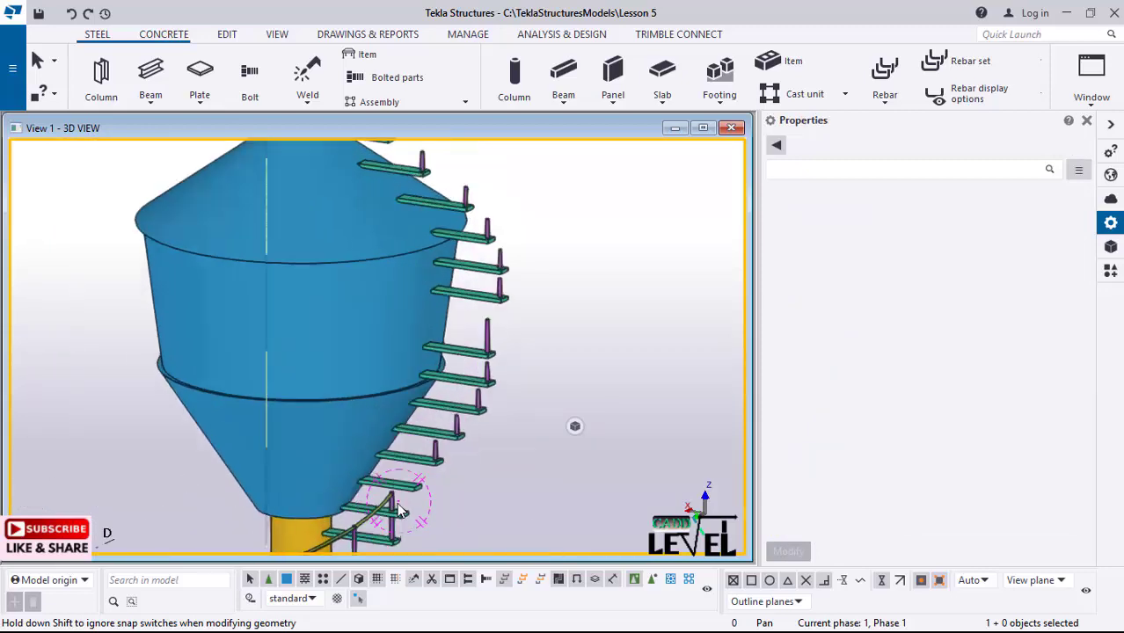
{"action": "scroll", "coordinate": [408, 497], "scroll_direction": "up", "scroll_amount": 1}
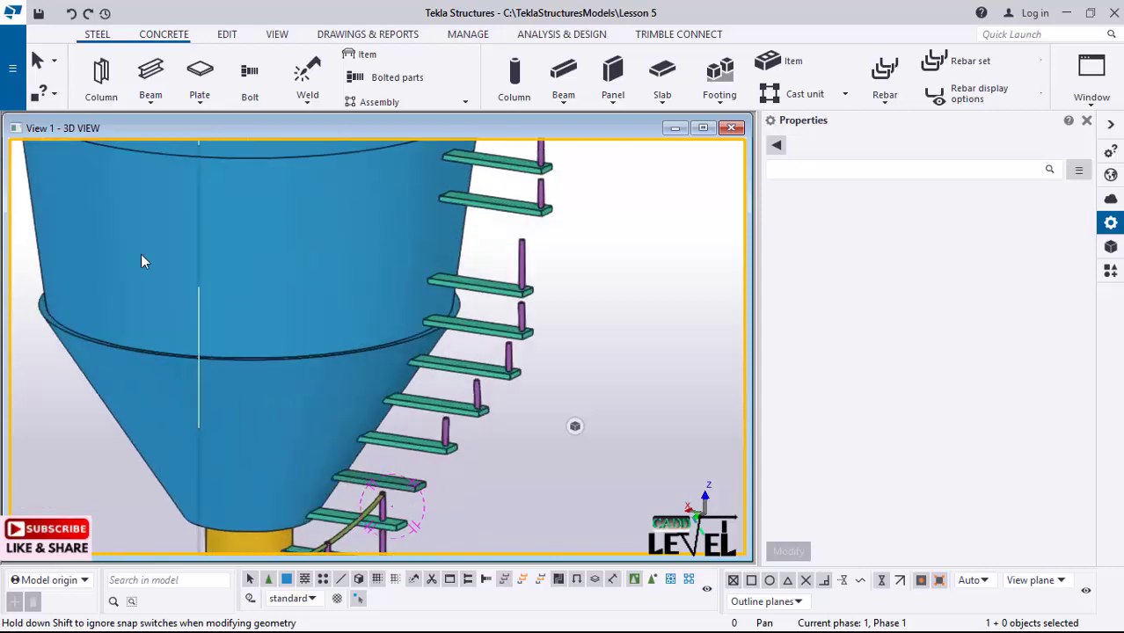
{"action": "left_click", "coordinate": [150, 97]}
{"action": "left_click", "coordinate": [184, 194]}
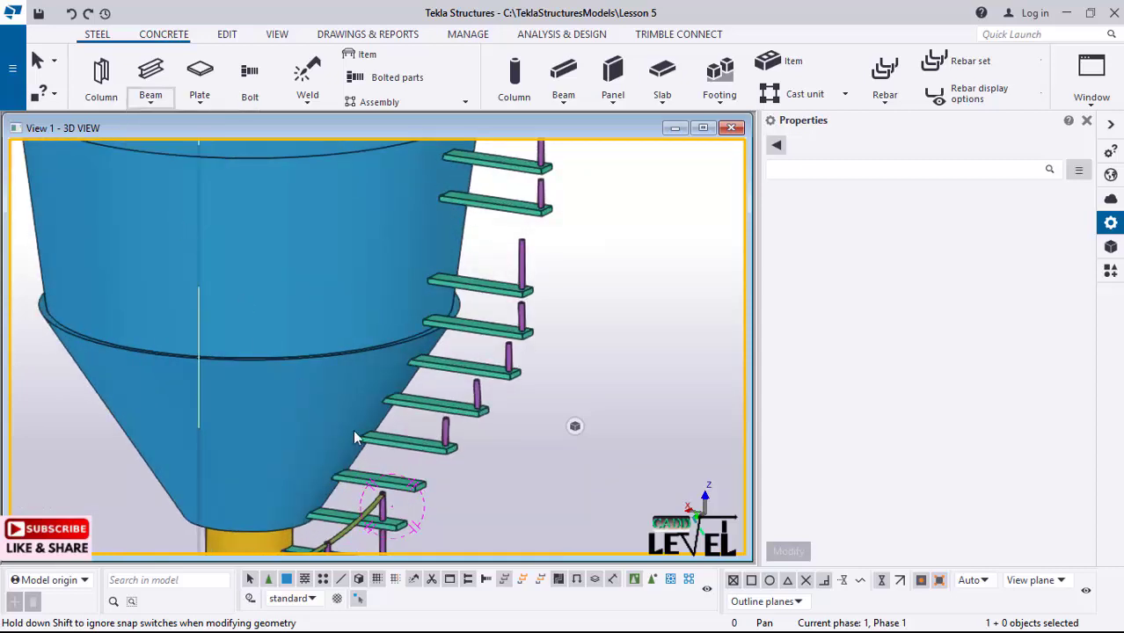
- Start a handrail at a post top and the middle post top, then cancel the pick
{"action": "scroll", "coordinate": [440, 391], "scroll_direction": "up", "scroll_amount": 3}
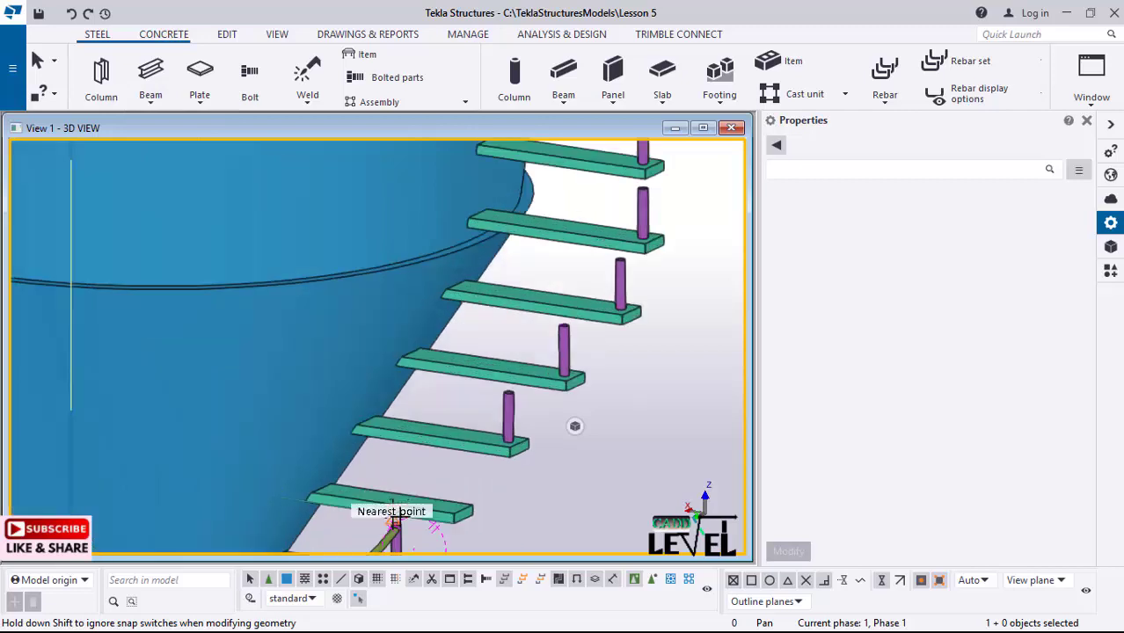
{"action": "scroll", "coordinate": [439, 451], "scroll_direction": "down", "scroll_amount": 1}
{"action": "scroll", "coordinate": [395, 523], "scroll_direction": "up", "scroll_amount": 3}
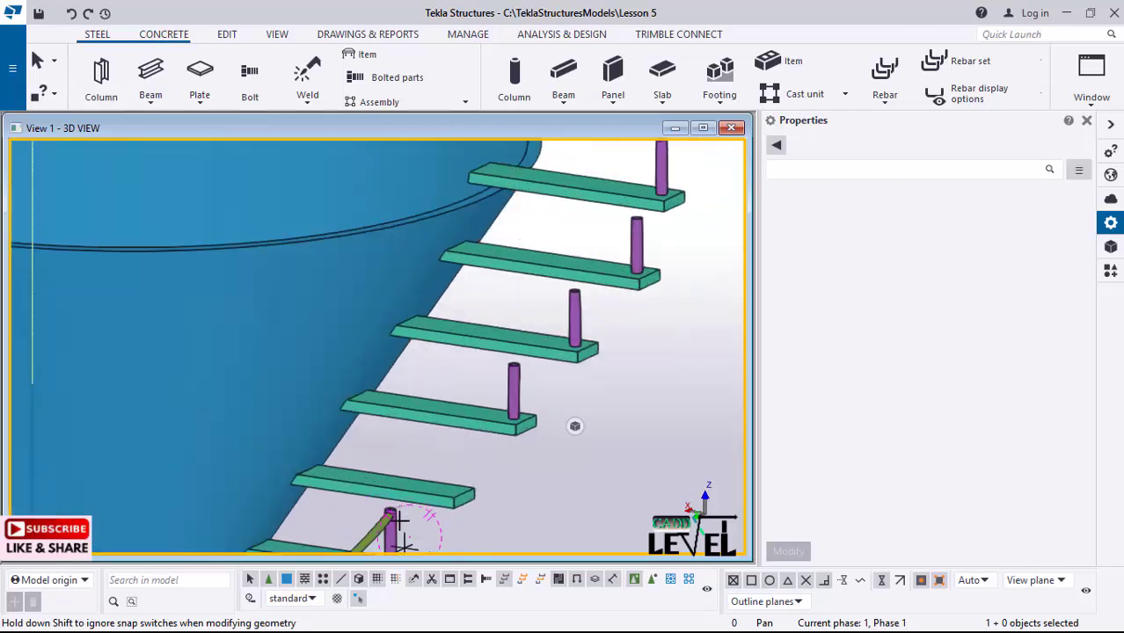
{"action": "scroll", "coordinate": [396, 519], "scroll_direction": "up", "scroll_amount": 1}
{"action": "scroll", "coordinate": [384, 517], "scroll_direction": "up", "scroll_amount": 2}
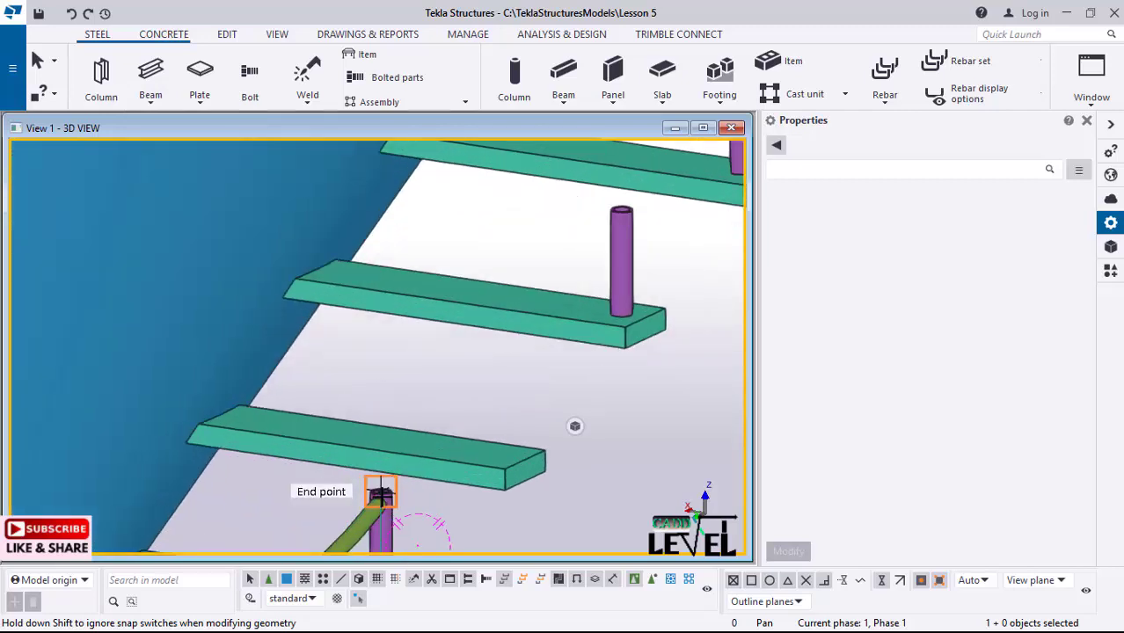
{"action": "left_click", "coordinate": [384, 517]}
{"action": "scroll", "coordinate": [251, 514], "scroll_direction": "down", "scroll_amount": 3}
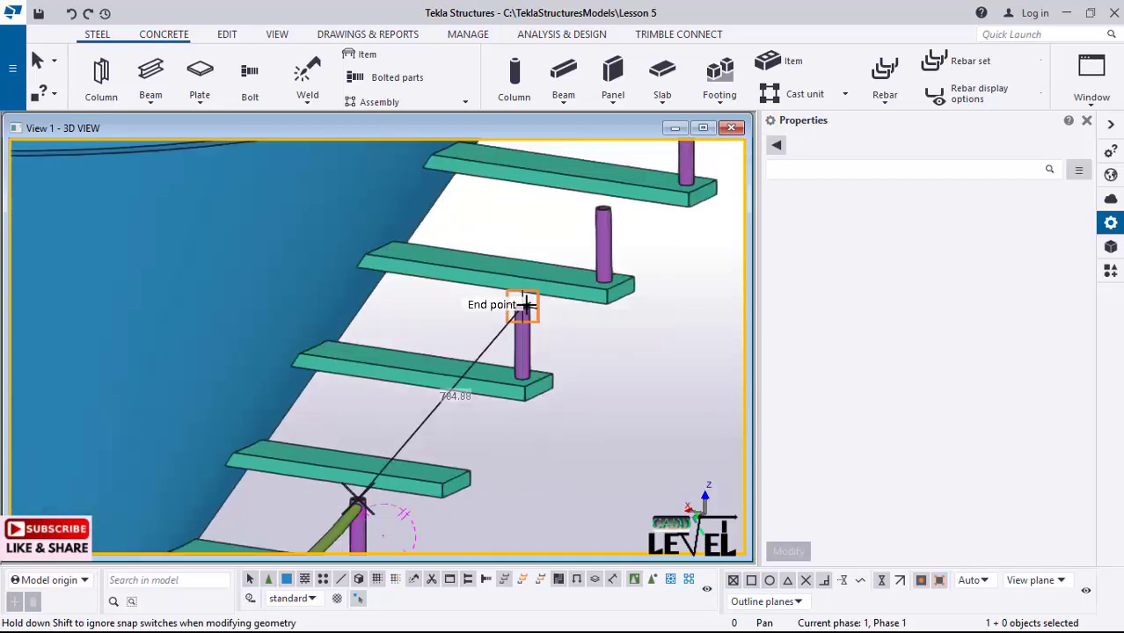
{"action": "left_click", "coordinate": [523, 305]}
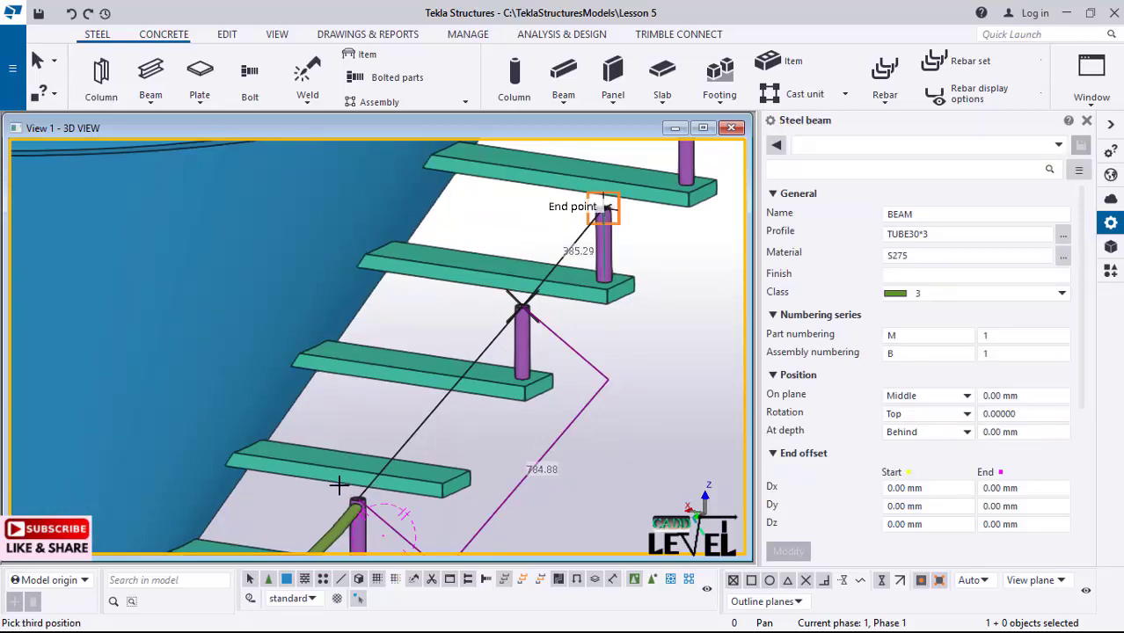
{"action": "scroll", "coordinate": [332, 483], "scroll_direction": "down", "scroll_amount": 4}
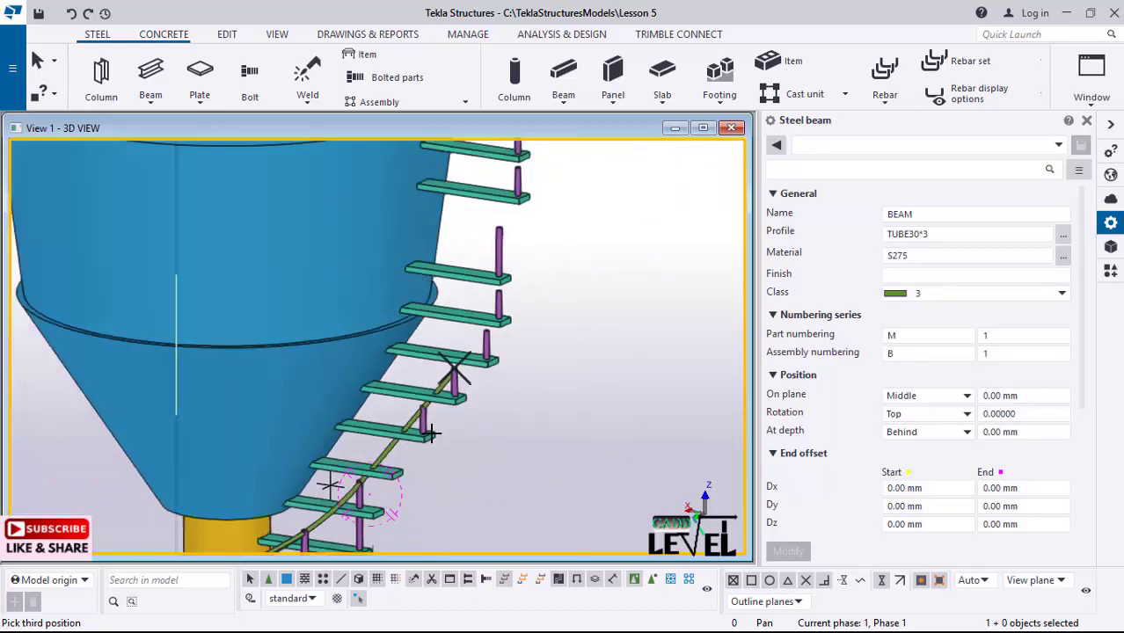
{"action": "scroll", "coordinate": [444, 415], "scroll_direction": "up", "scroll_amount": 5}
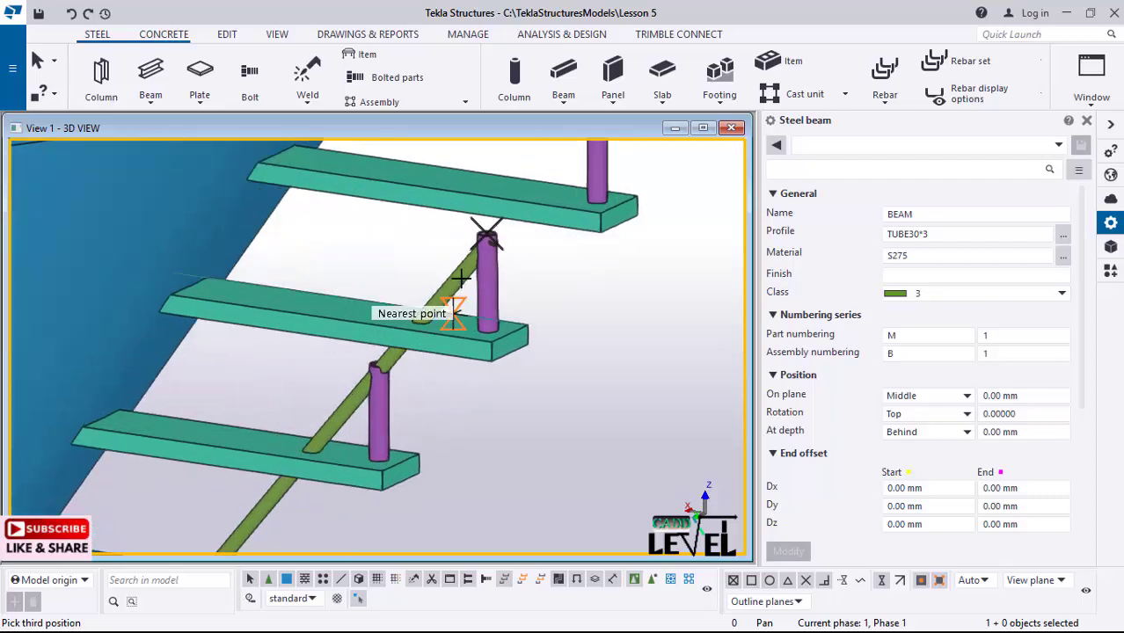
{"action": "scroll", "coordinate": [463, 274], "scroll_direction": "down", "scroll_amount": 3}
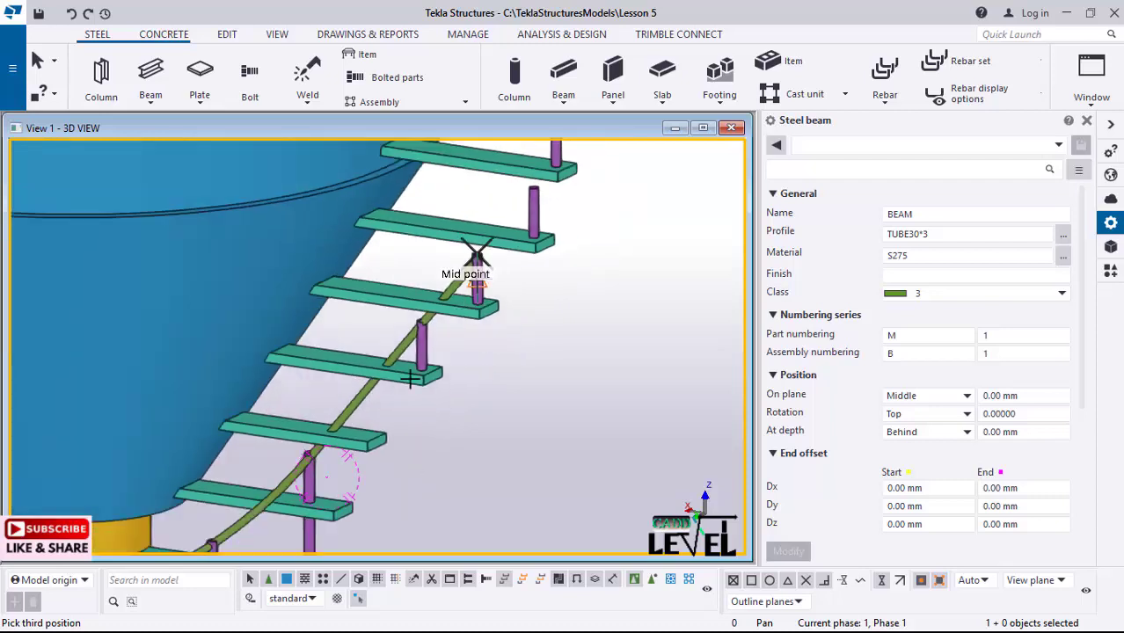
{"action": "scroll", "coordinate": [362, 474], "scroll_direction": "up", "scroll_amount": 5}
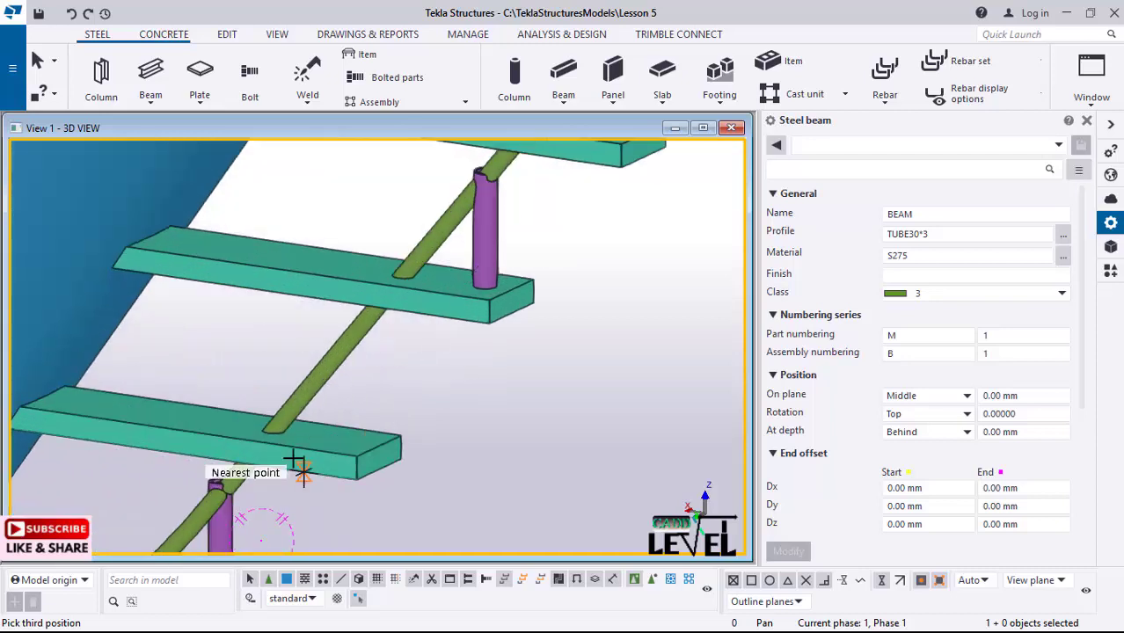
{"action": "scroll", "coordinate": [367, 378], "scroll_direction": "down", "scroll_amount": 1}
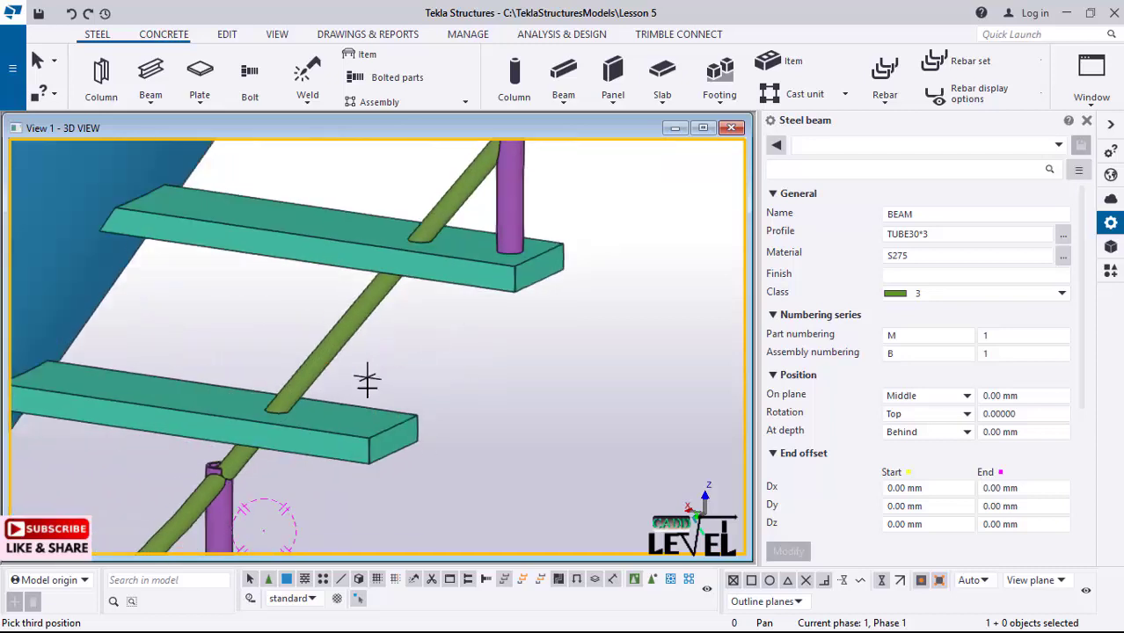
{"action": "scroll", "coordinate": [368, 379], "scroll_direction": "down", "scroll_amount": 3}
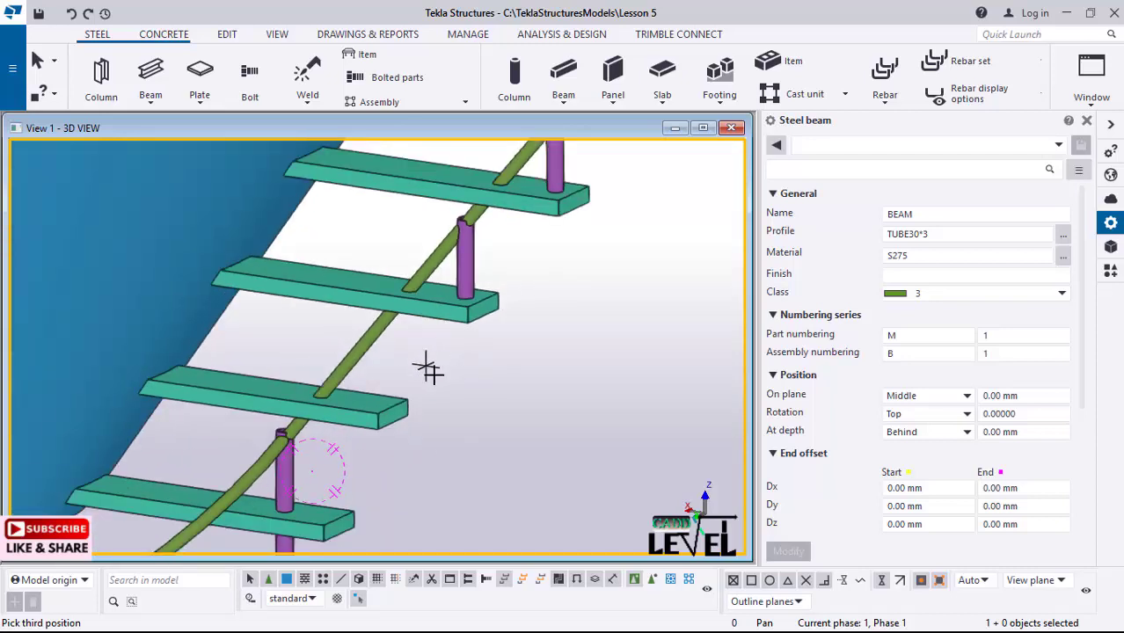
{"action": "scroll", "coordinate": [429, 373], "scroll_direction": "down", "scroll_amount": 1}
{"action": "scroll", "coordinate": [398, 425], "scroll_direction": "down", "scroll_amount": 2}
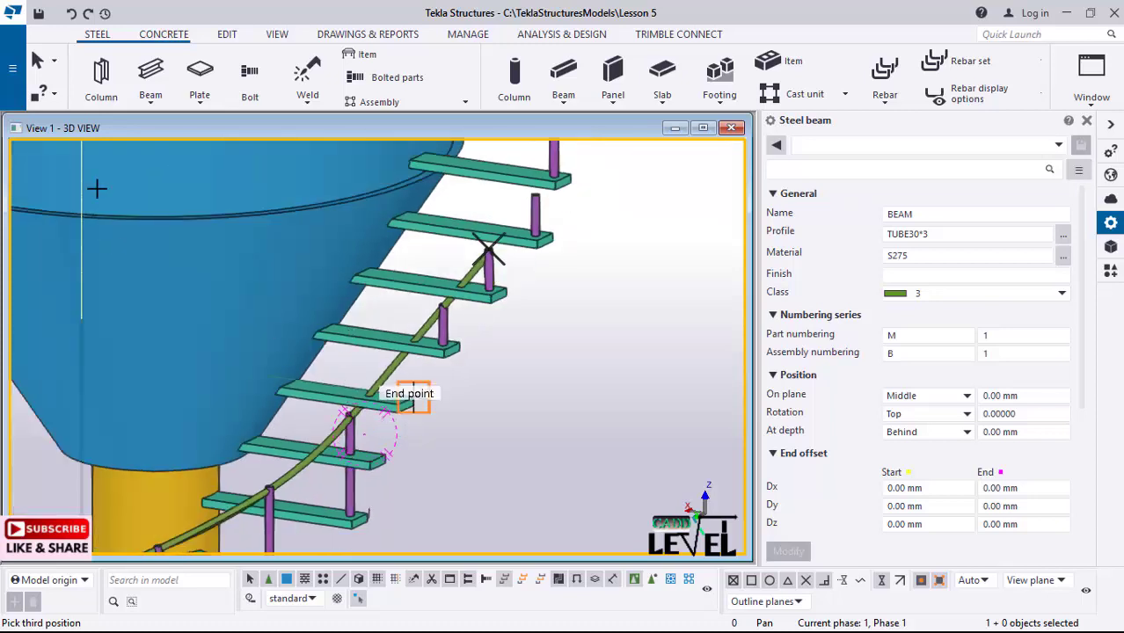
{"action": "key", "text": "Escape"}
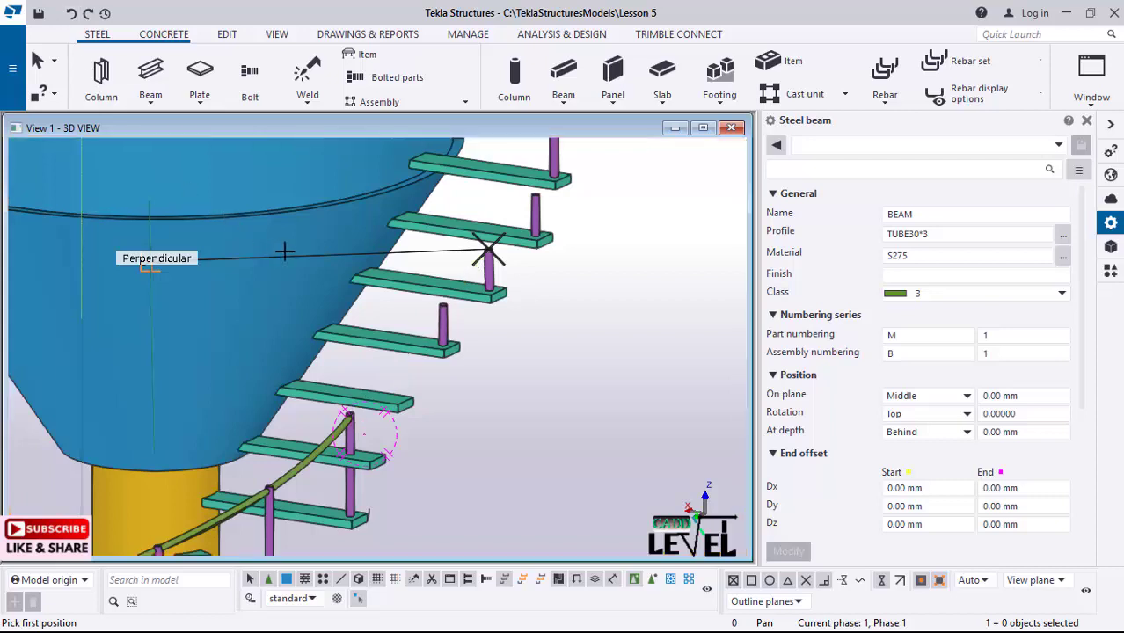
- Draw the handrail piece from the upper post top through the lower post end
{"action": "scroll", "coordinate": [373, 417], "scroll_direction": "up", "scroll_amount": 1}
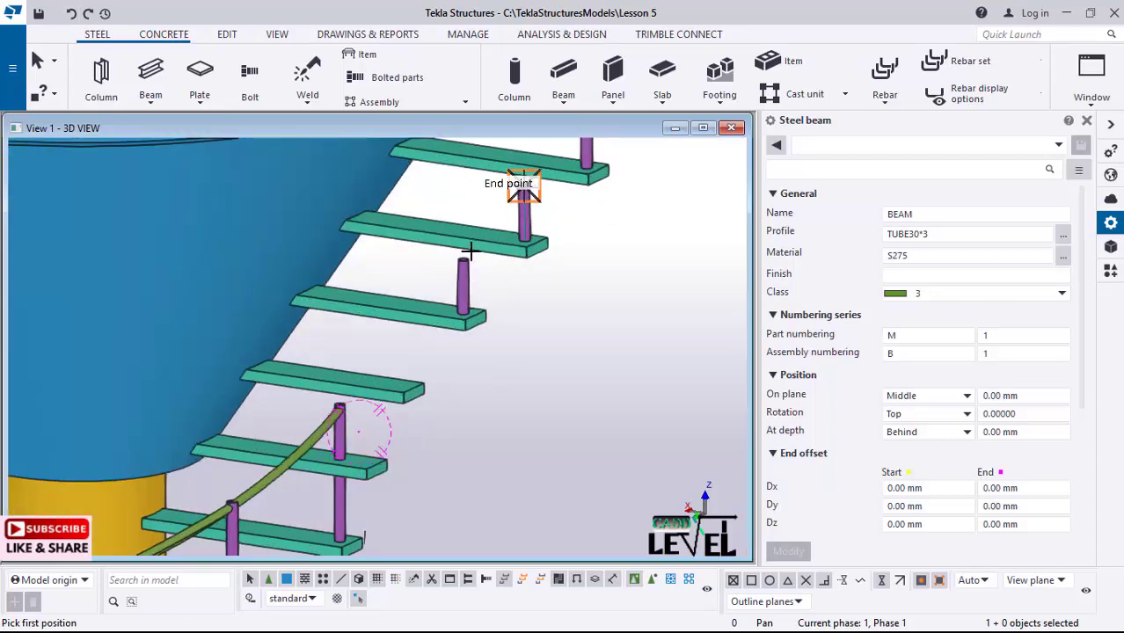
{"action": "left_click", "coordinate": [464, 262]}
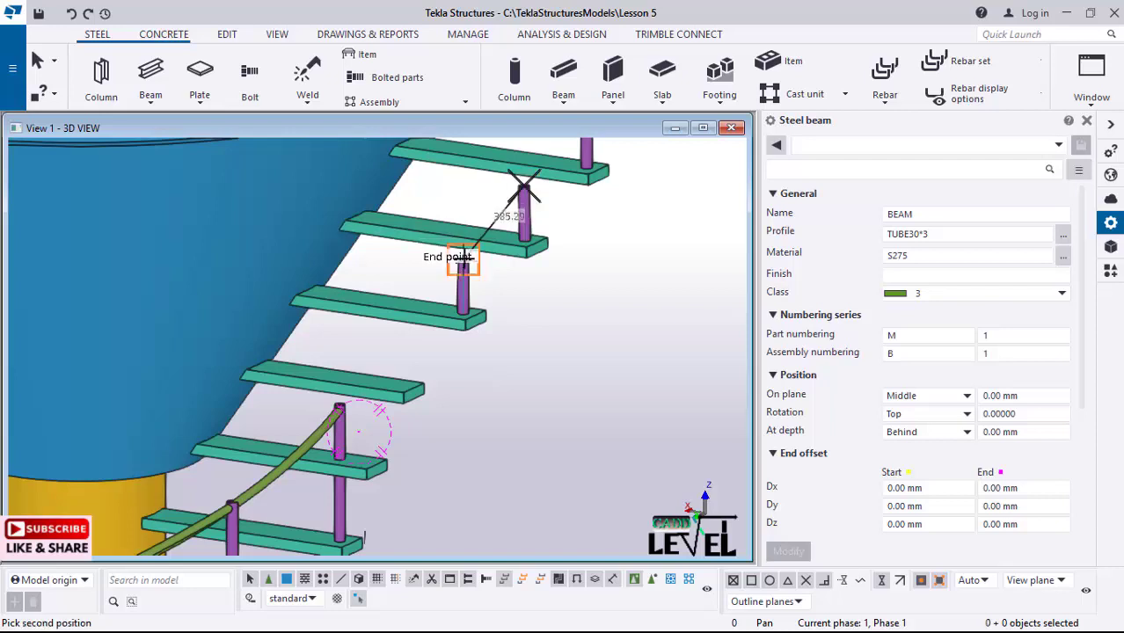
{"action": "left_click", "coordinate": [464, 262]}
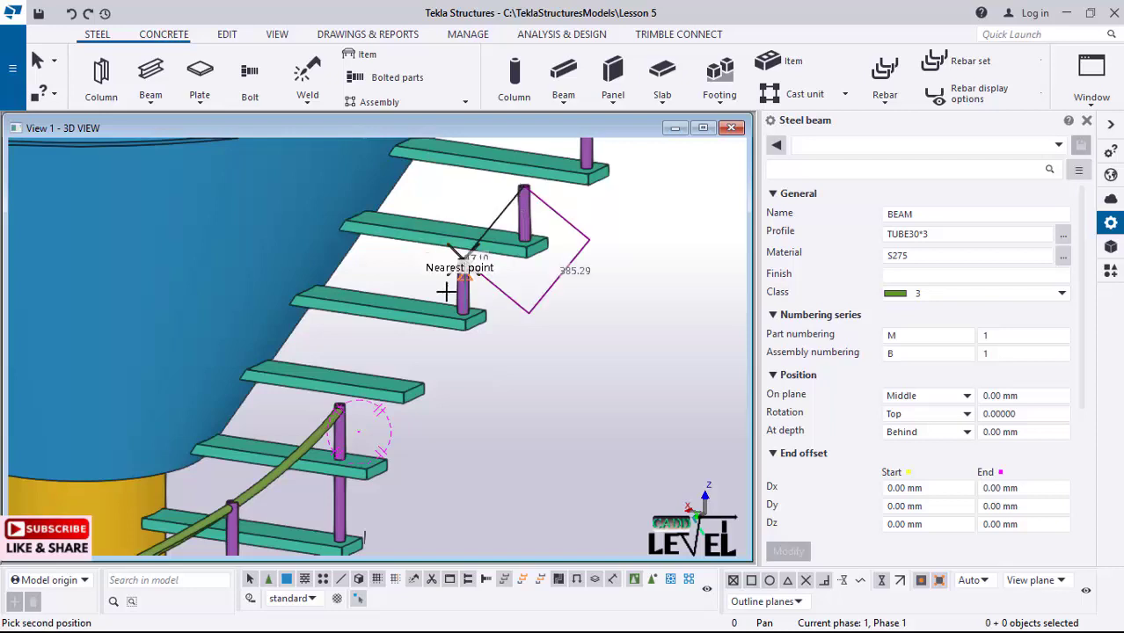
{"action": "left_click", "coordinate": [340, 407]}
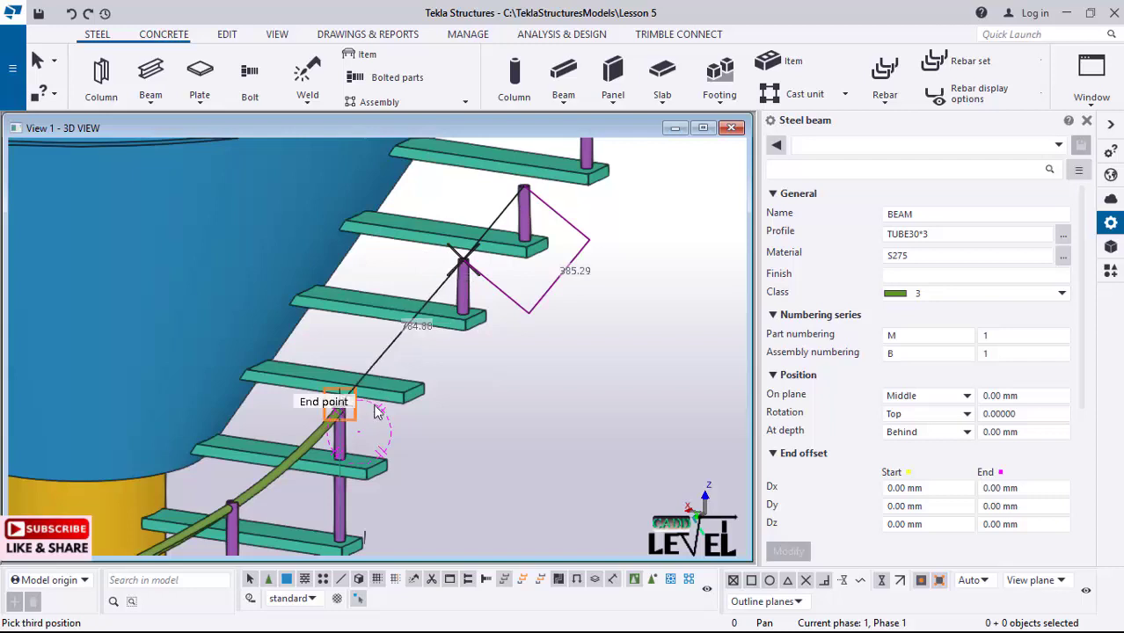
{"action": "left_click", "coordinate": [401, 329]}
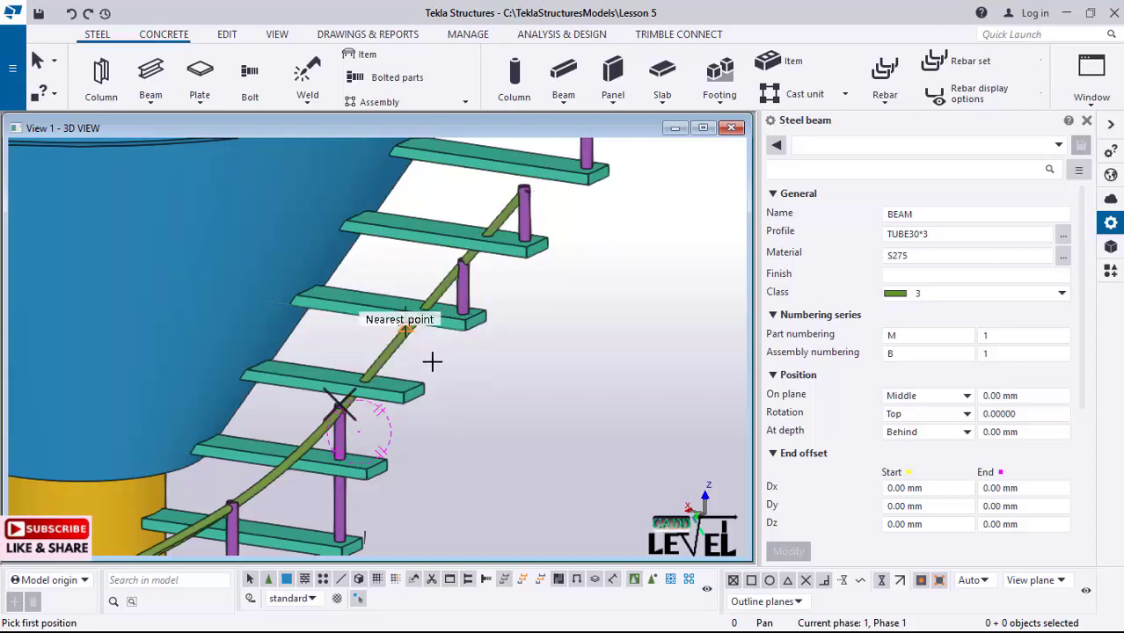
{"action": "scroll", "coordinate": [431, 360], "scroll_direction": "up", "scroll_amount": 1}
{"action": "scroll", "coordinate": [431, 377], "scroll_direction": "down", "scroll_amount": 1}
{"action": "scroll", "coordinate": [434, 360], "scroll_direction": "down", "scroll_amount": 2}
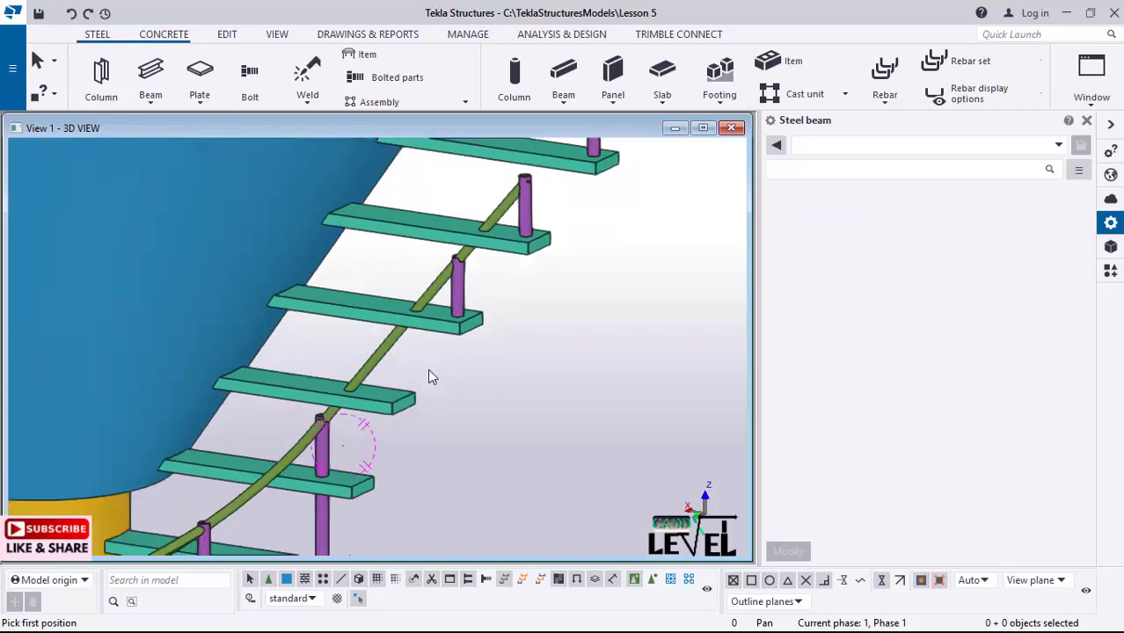
{"action": "key", "text": "Escape"}
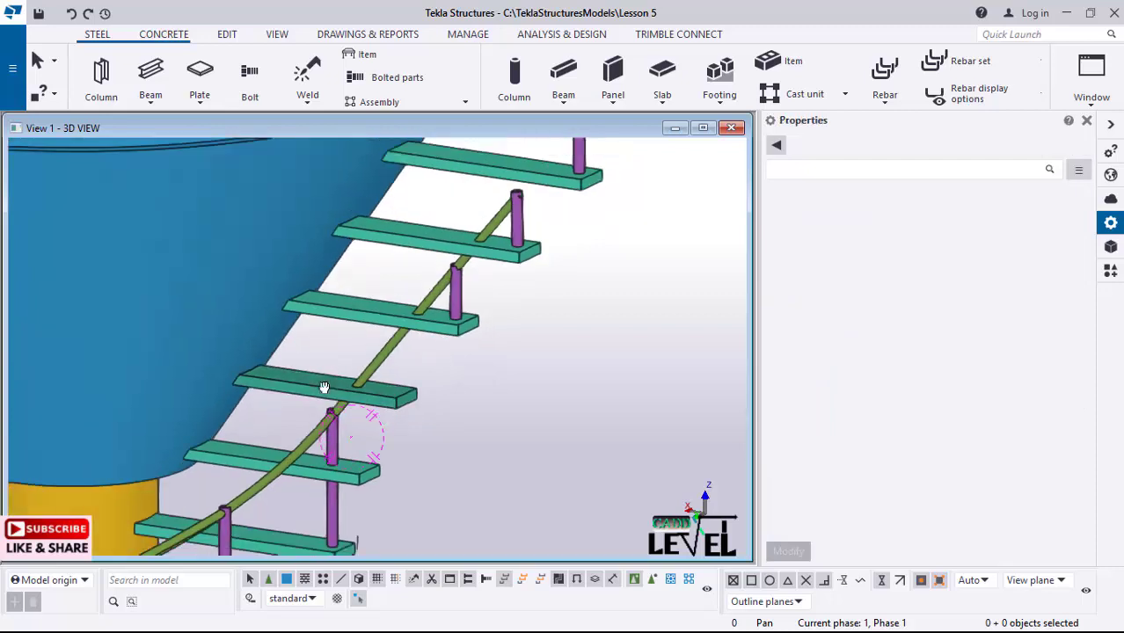
{"action": "middle_click_drag", "start_coordinate": [318, 387], "coordinate": [537, 368], "text": "ctrl"}
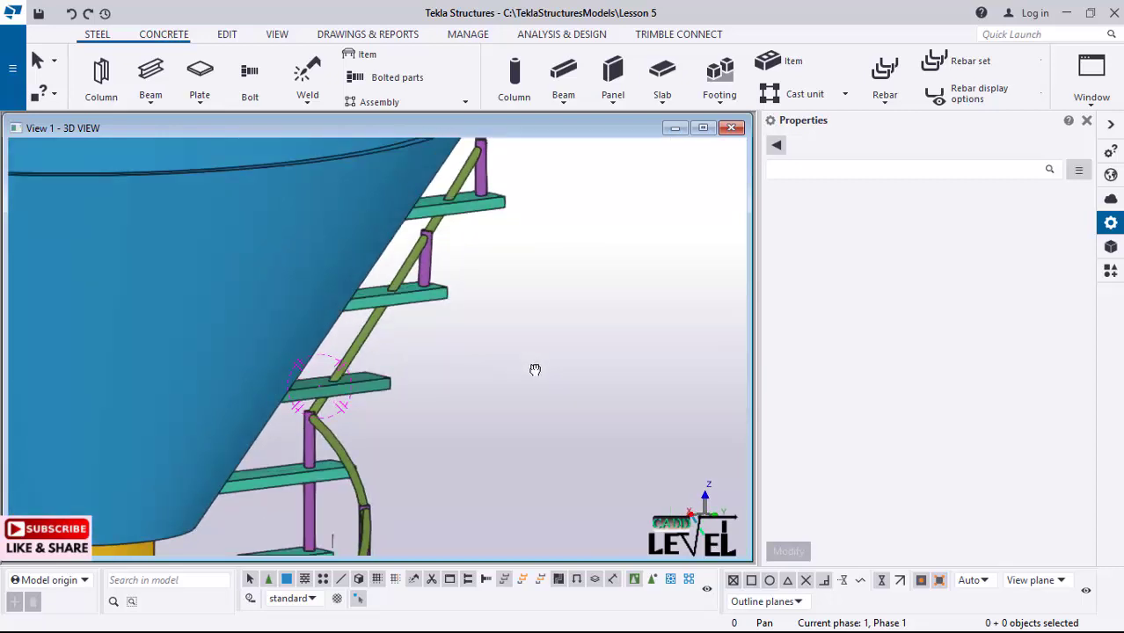
{"action": "middle_click_drag", "start_coordinate": [535, 370], "coordinate": [457, 384], "text": "ctrl"}
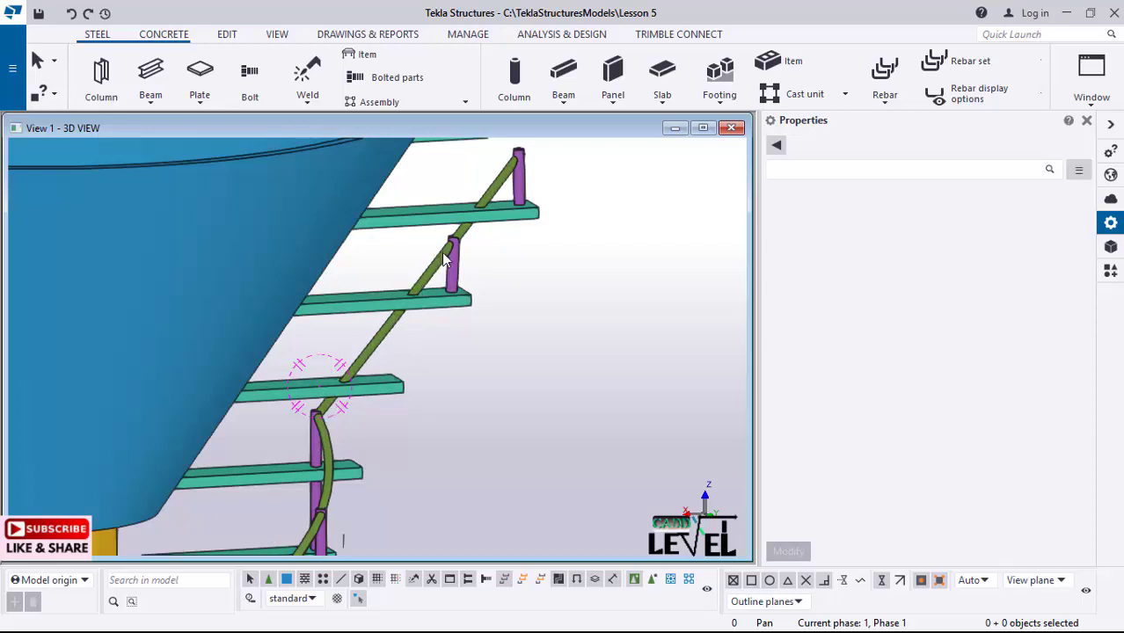
{"action": "scroll", "coordinate": [335, 421], "scroll_direction": "down", "scroll_amount": 5}
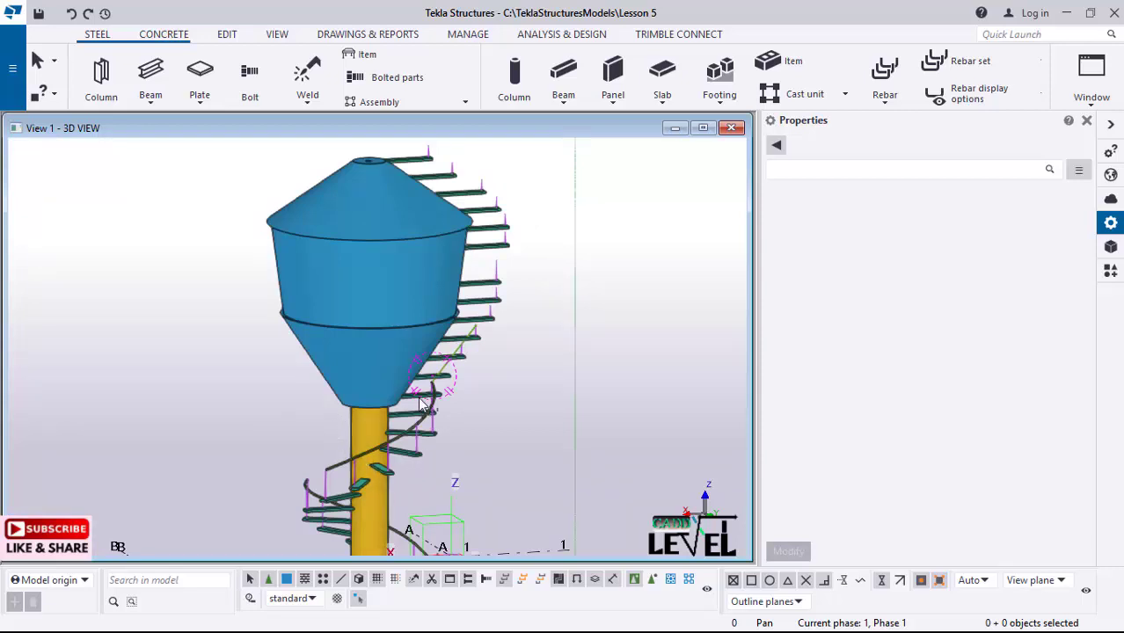
{"action": "scroll", "coordinate": [421, 403], "scroll_direction": "up", "scroll_amount": 3}
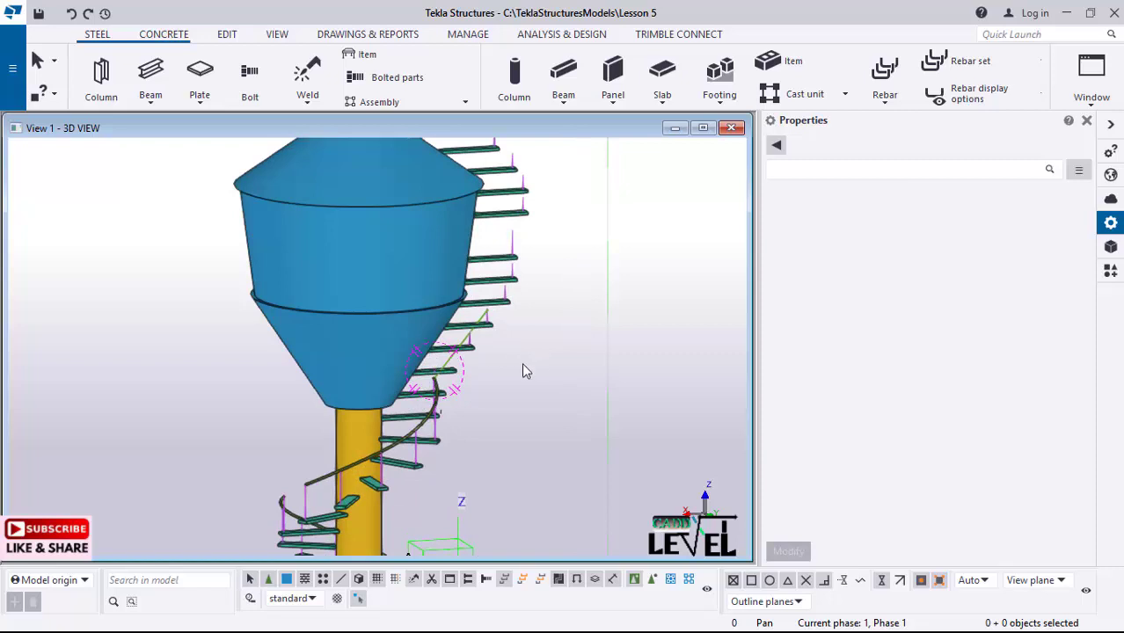
{"action": "scroll", "coordinate": [406, 370], "scroll_direction": "down", "scroll_amount": 2}
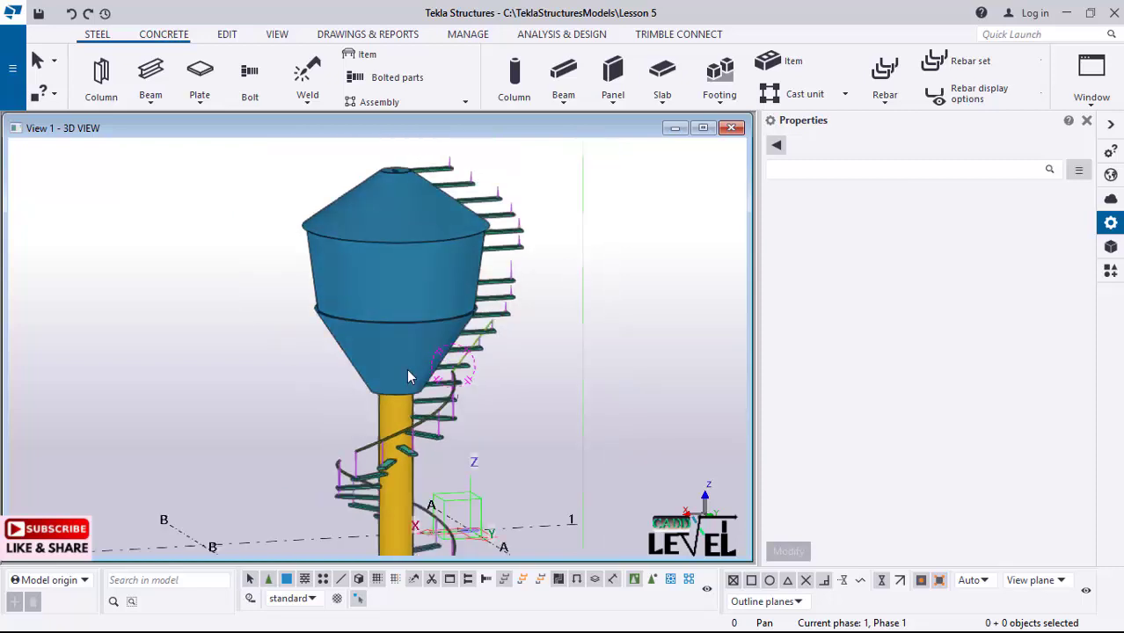
{"action": "middle_click_drag", "start_coordinate": [408, 377], "coordinate": [378, 364], "text": "ctrl"}
{"action": "scroll", "coordinate": [466, 384], "scroll_direction": "up", "scroll_amount": 5}
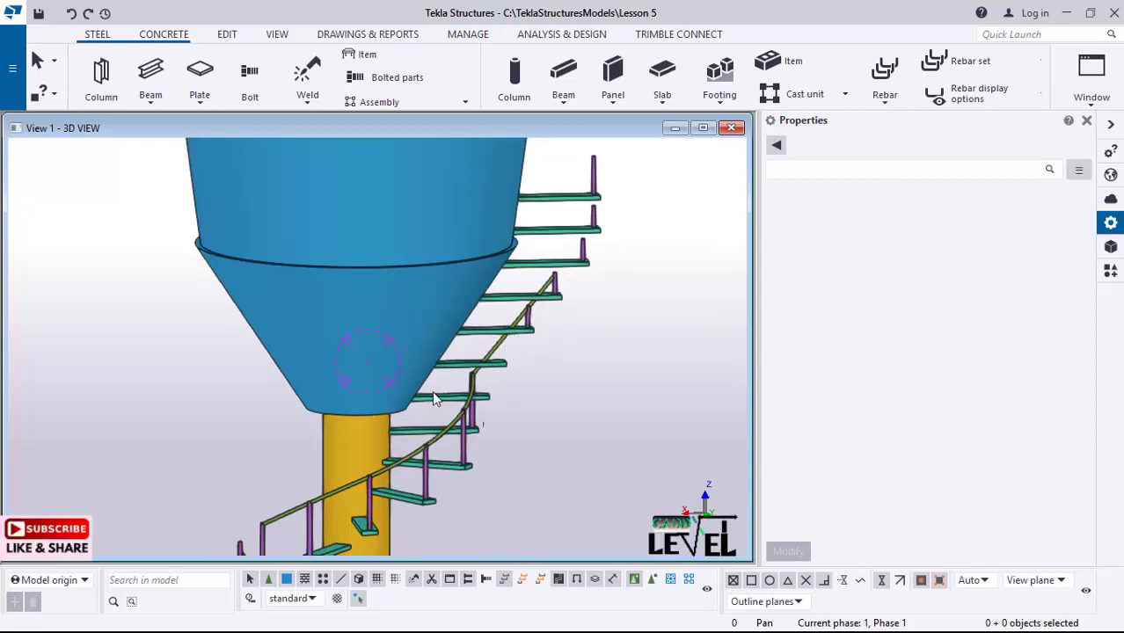
{"action": "scroll", "coordinate": [427, 406], "scroll_direction": "down", "scroll_amount": 1}
{"action": "middle_click_drag", "start_coordinate": [395, 416], "coordinate": [457, 292], "text": "ctrl"}
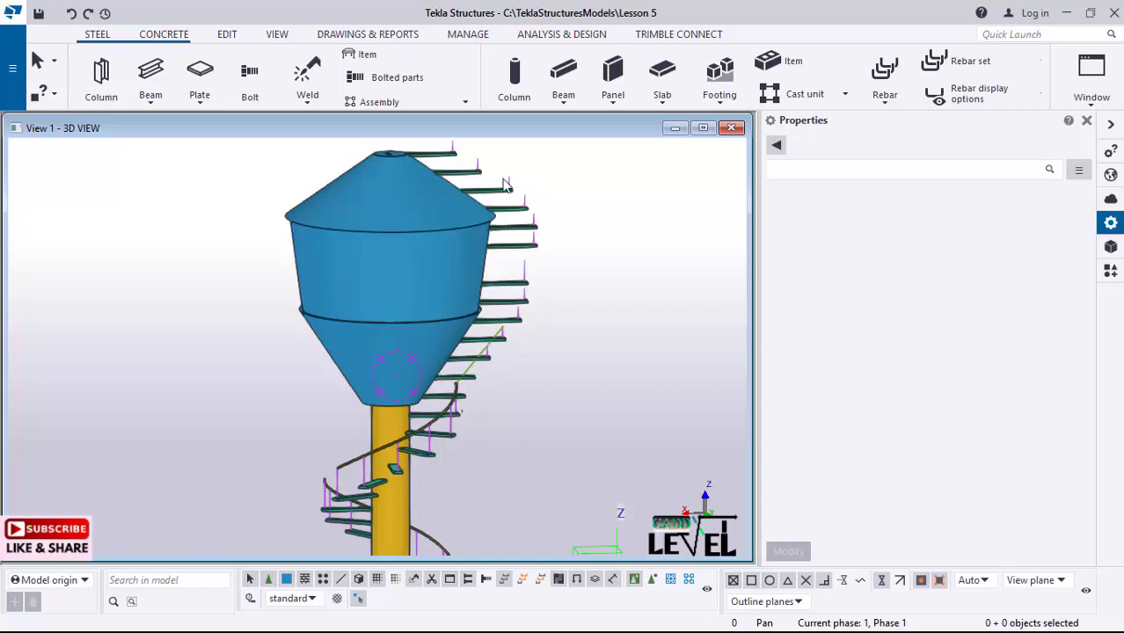
{"action": "scroll", "coordinate": [507, 186], "scroll_direction": "up", "scroll_amount": 4}
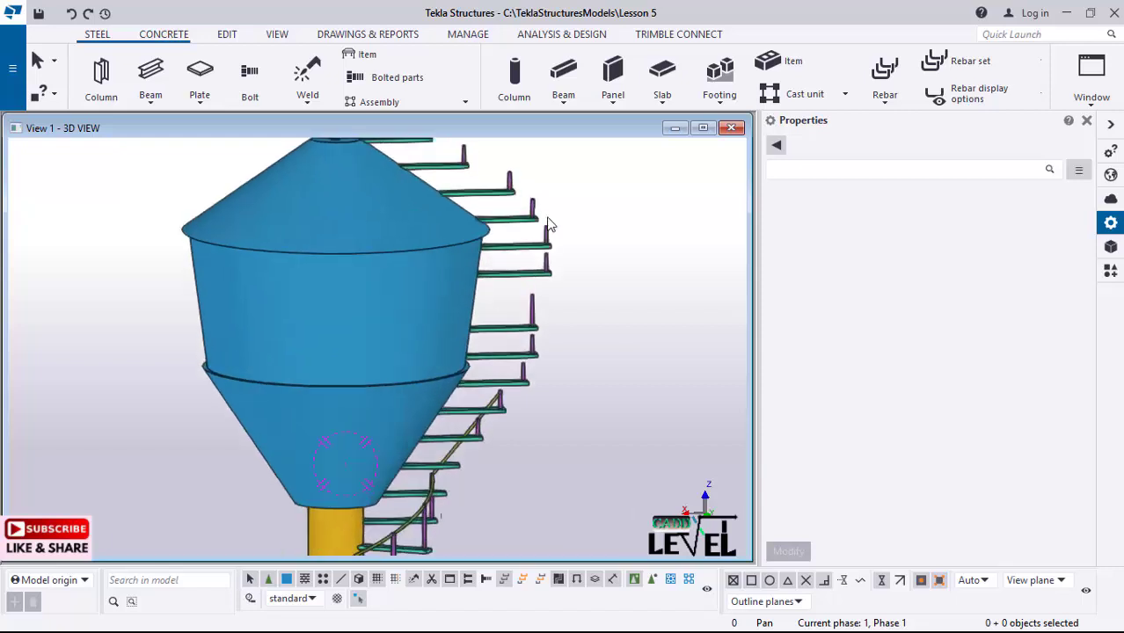
{"action": "middle_click_drag", "start_coordinate": [470, 360], "coordinate": [468, 187], "text": "ctrl"}
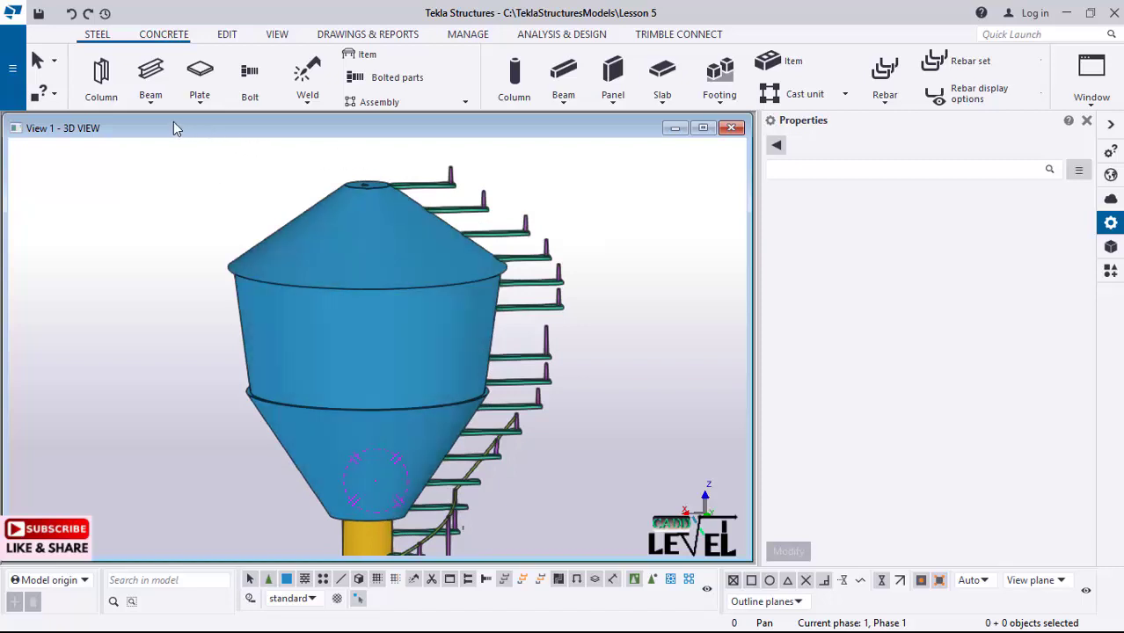
- Select Curved beam from the Beam type list
{"action": "left_click", "coordinate": [151, 99]}
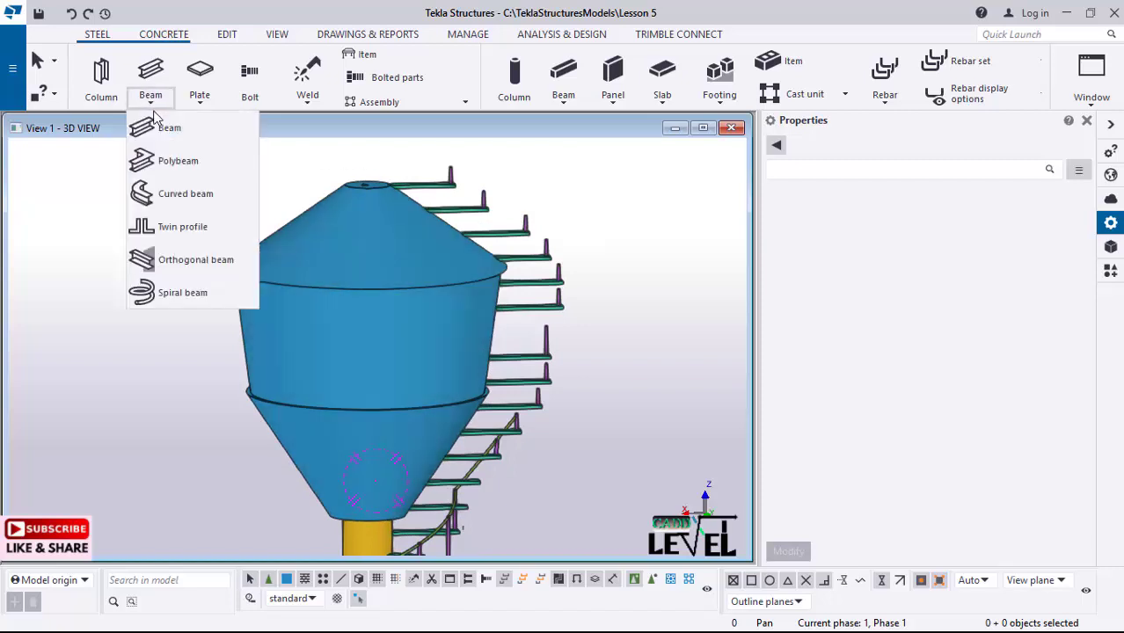
{"action": "left_click", "coordinate": [180, 194]}
{"action": "scroll", "coordinate": [466, 184], "scroll_direction": "up", "scroll_amount": 2}
{"action": "scroll", "coordinate": [466, 182], "scroll_direction": "up", "scroll_amount": 1}
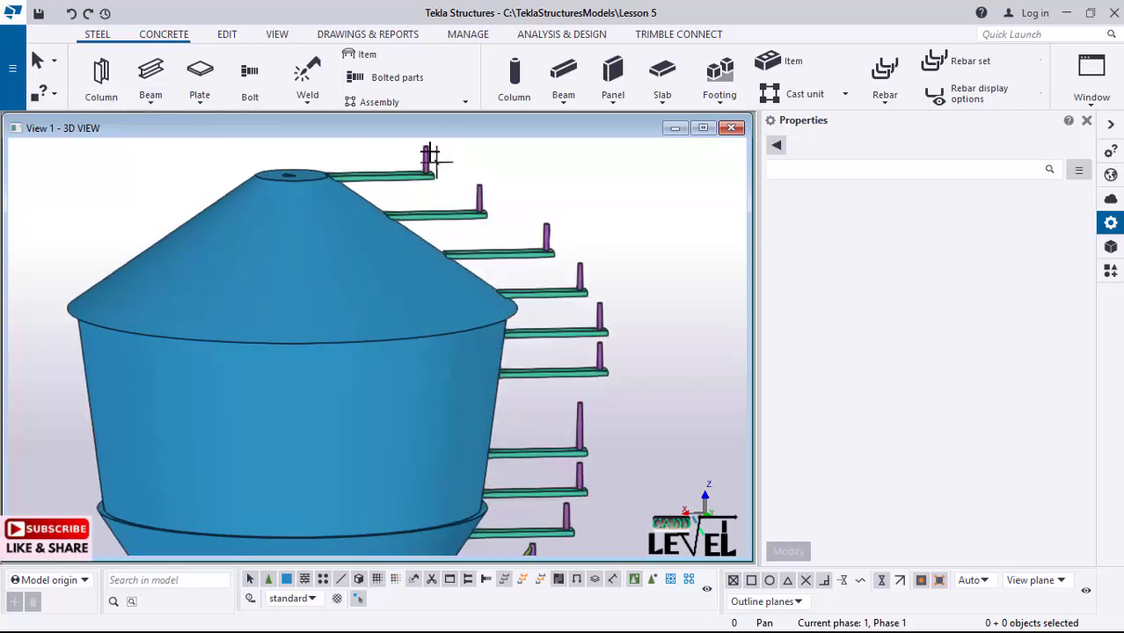
- Draw the TUBE30*3 handrail through the upper post tops and finish it
{"action": "left_click", "coordinate": [483, 195]}
{"action": "left_click", "coordinate": [481, 194]}
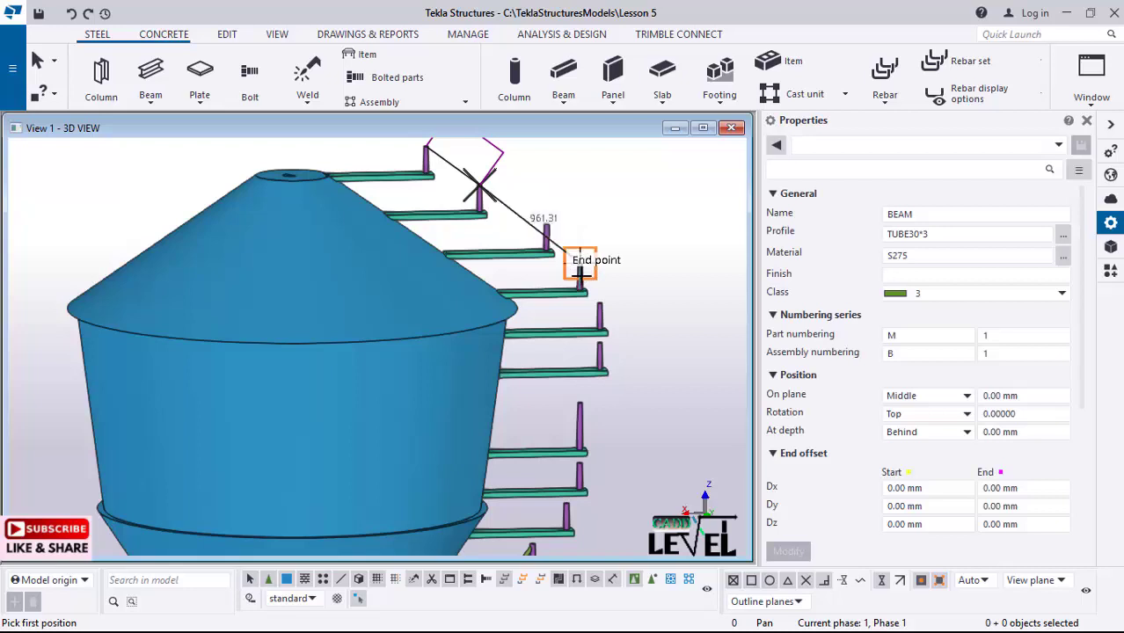
{"action": "left_click", "coordinate": [579, 272]}
{"action": "middle_click", "coordinate": [580, 273]}
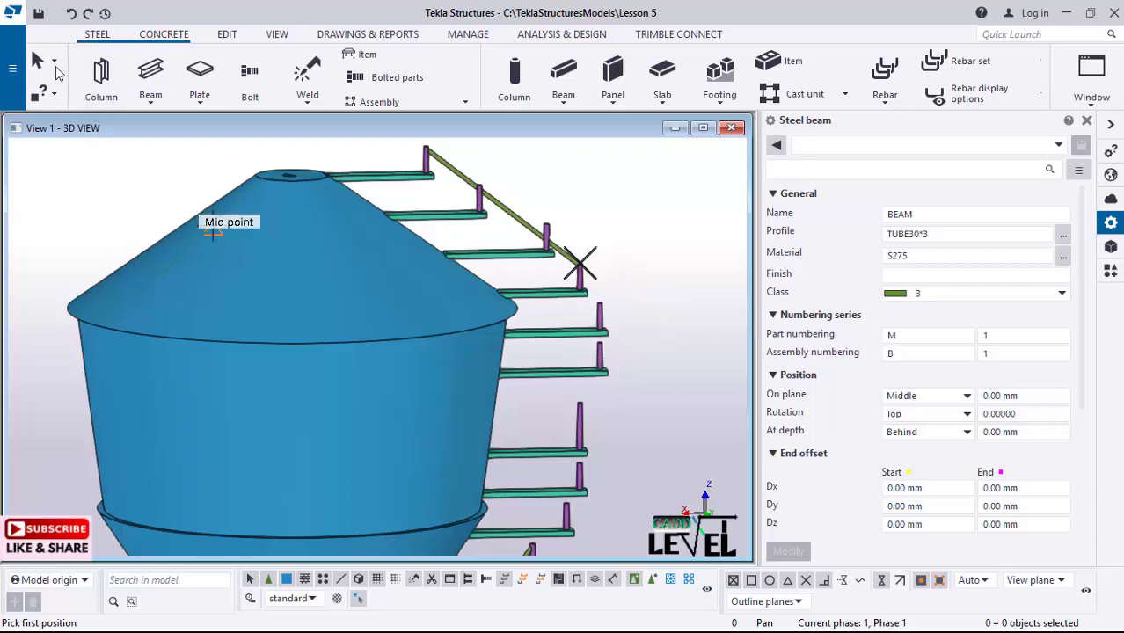
{"action": "scroll", "coordinate": [598, 274], "scroll_direction": "up", "scroll_amount": 2}
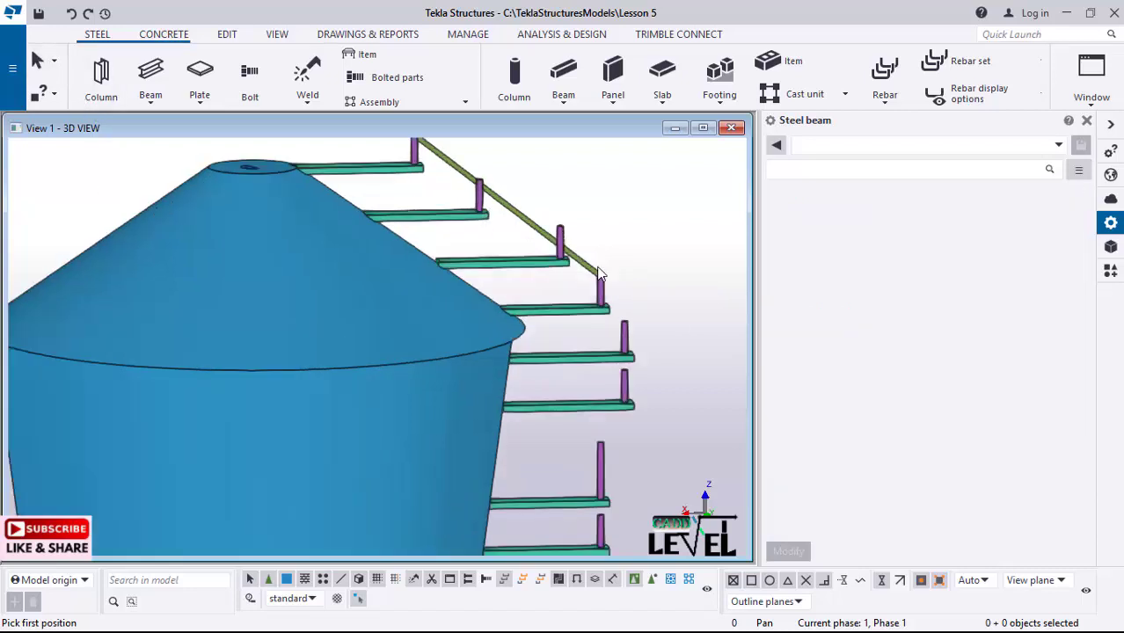
{"action": "scroll", "coordinate": [600, 277], "scroll_direction": "up", "scroll_amount": 2}
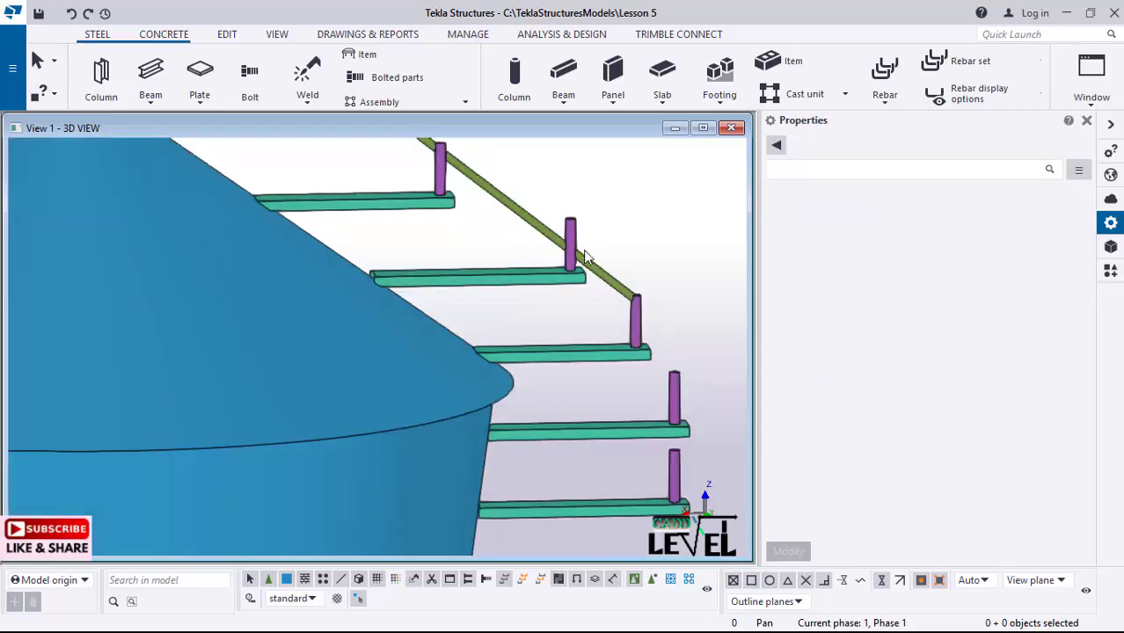
{"action": "scroll", "coordinate": [541, 255], "scroll_direction": "down", "scroll_amount": 3}
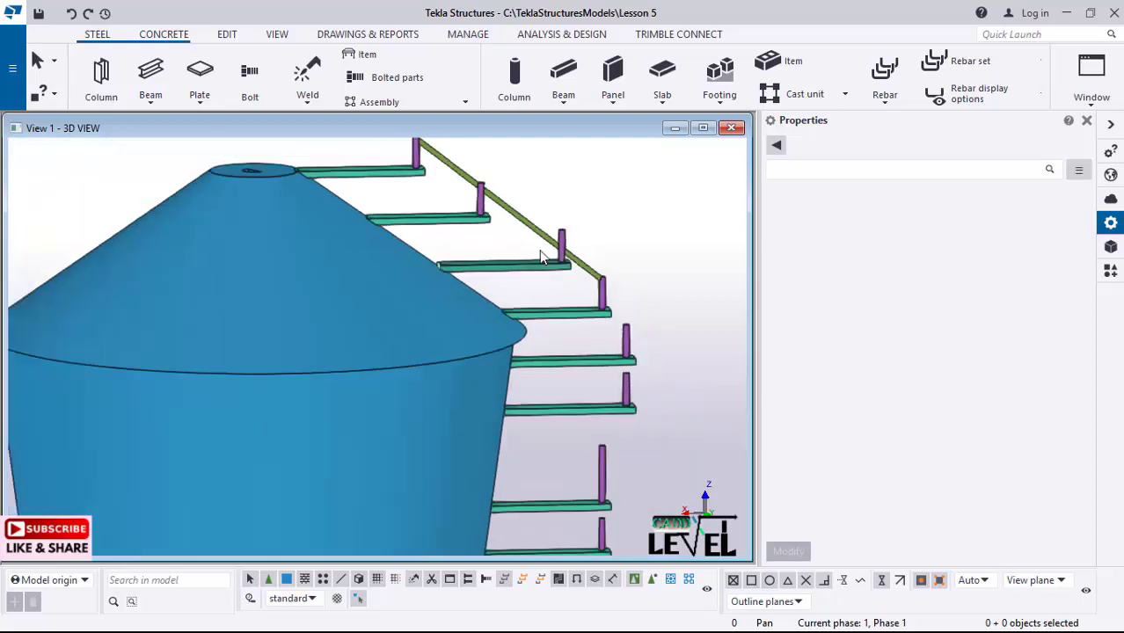
{"action": "scroll", "coordinate": [545, 257], "scroll_direction": "down", "scroll_amount": 3}
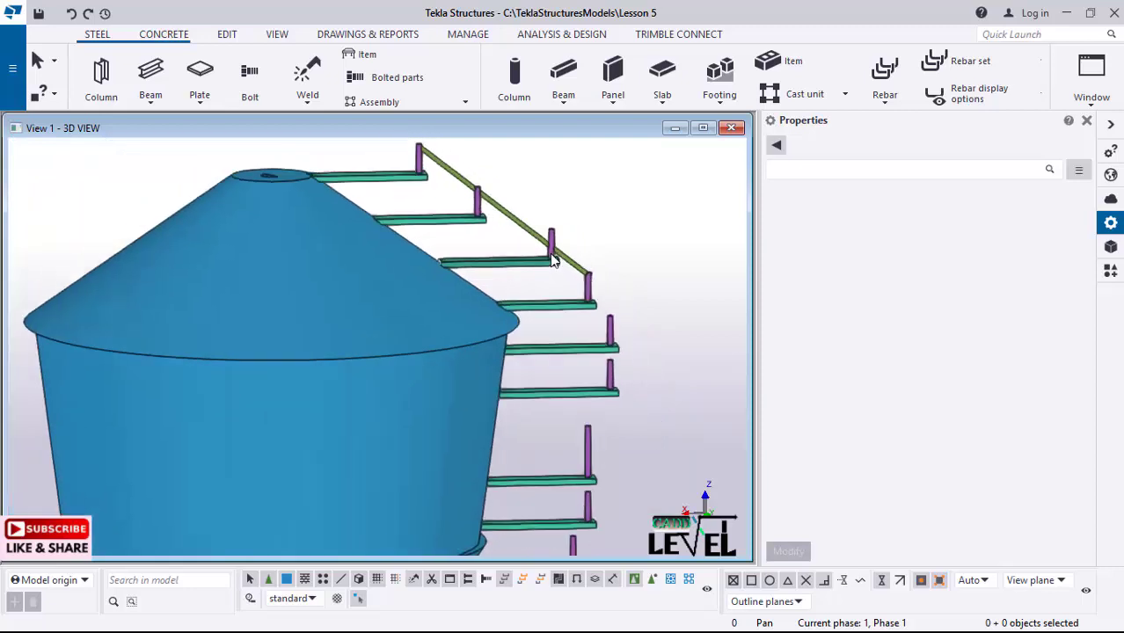
{"action": "scroll", "coordinate": [540, 248], "scroll_direction": "up", "scroll_amount": 3}
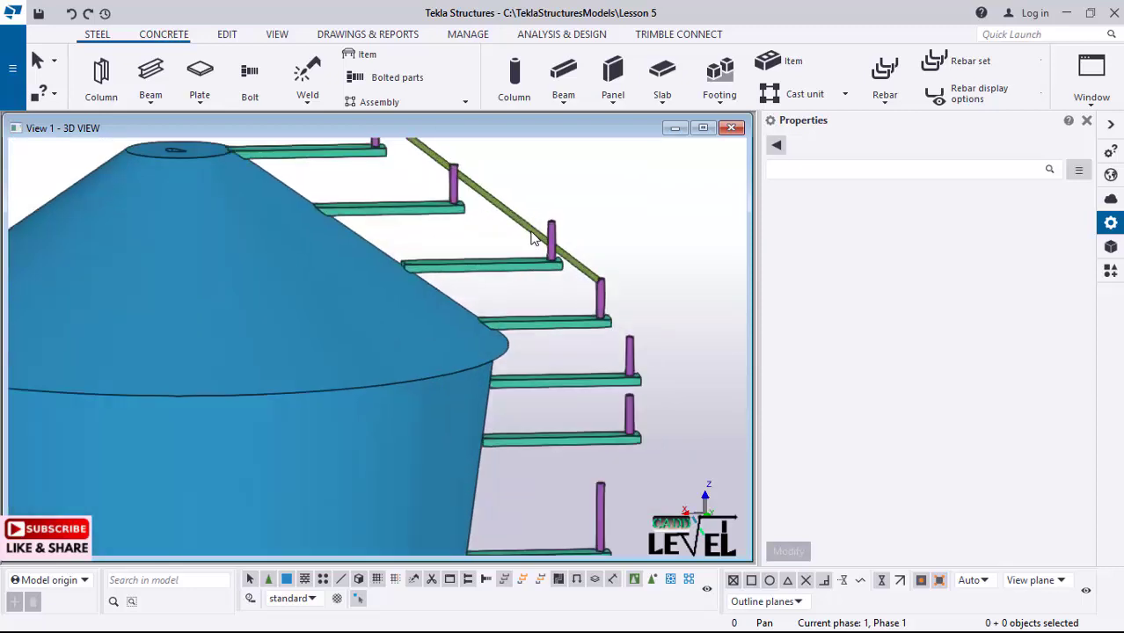
{"action": "scroll", "coordinate": [532, 237], "scroll_direction": "down", "scroll_amount": 3}
{"action": "scroll", "coordinate": [552, 230], "scroll_direction": "up", "scroll_amount": 3}
- Delete the railing post beneath the new upper handrail section
{"action": "left_click", "coordinate": [553, 253]}
{"action": "right_click", "coordinate": [589, 211]}
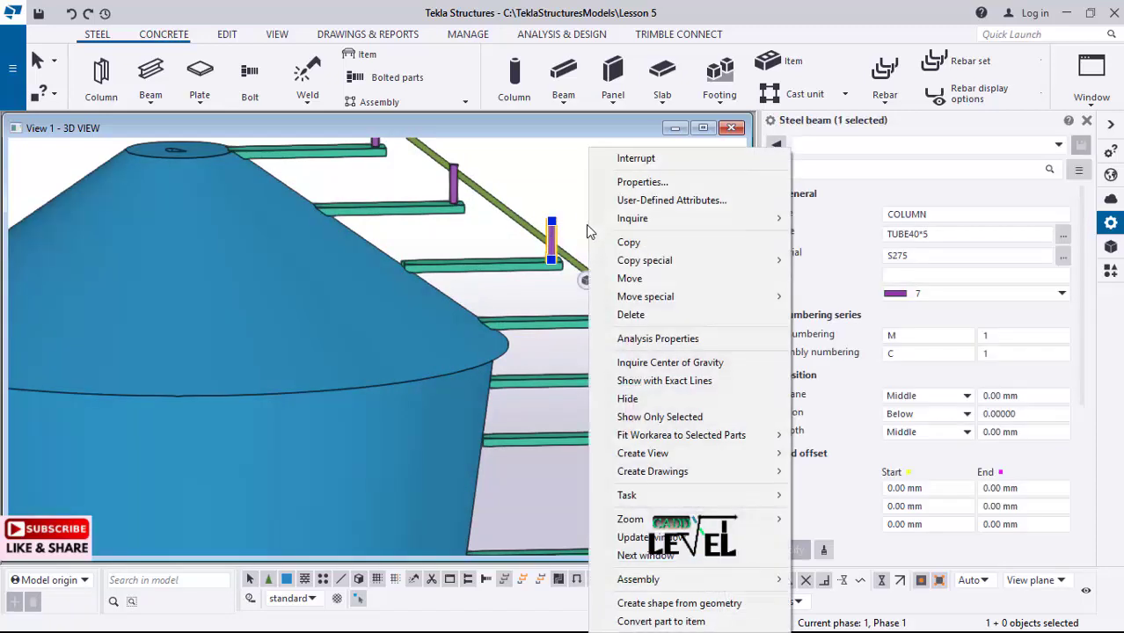
{"action": "left_click", "coordinate": [631, 314]}
{"action": "scroll", "coordinate": [476, 252], "scroll_direction": "down", "scroll_amount": 2}
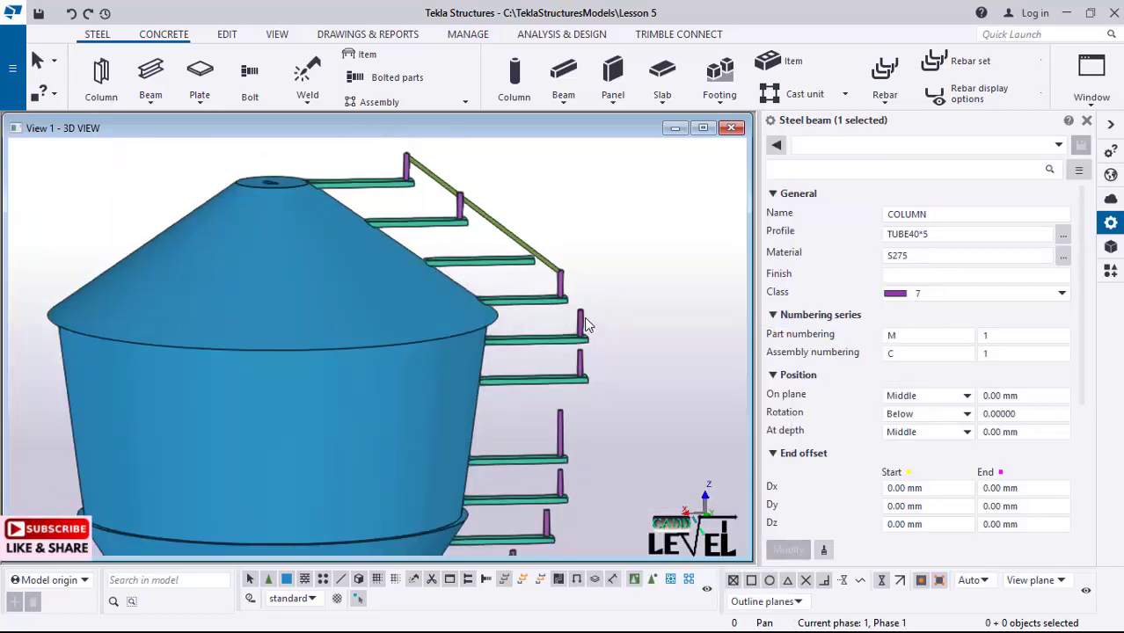
{"action": "scroll", "coordinate": [586, 325], "scroll_direction": "up", "scroll_amount": 2}
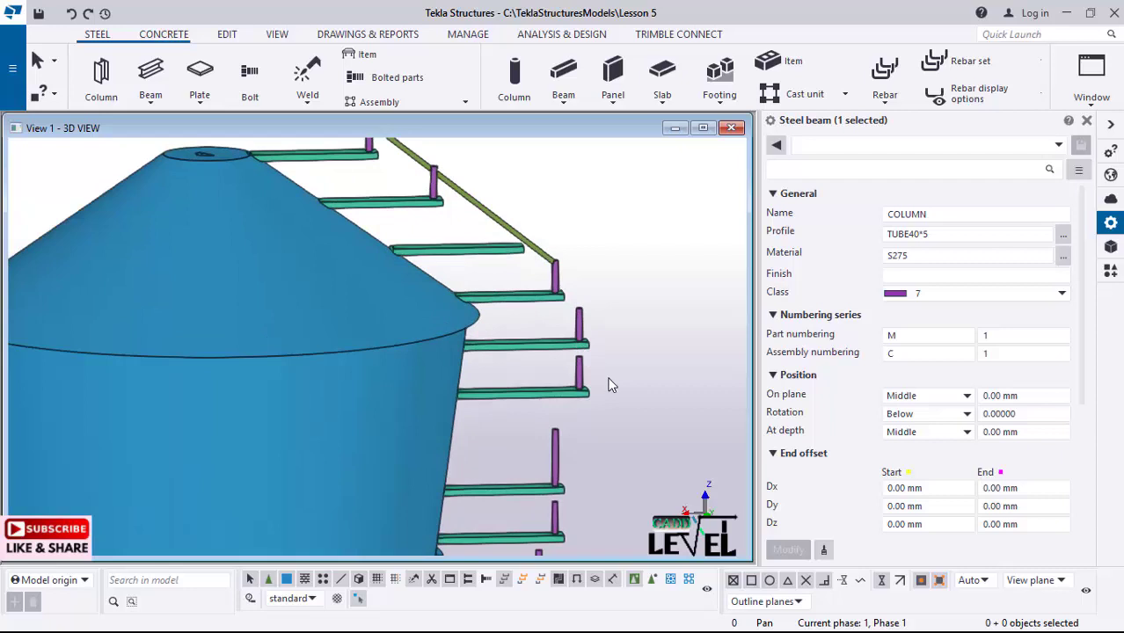
{"action": "scroll", "coordinate": [610, 383], "scroll_direction": "up", "scroll_amount": 1}
{"action": "scroll", "coordinate": [456, 292], "scroll_direction": "down", "scroll_amount": 2}
{"action": "scroll", "coordinate": [456, 292], "scroll_direction": "down", "scroll_amount": 3}
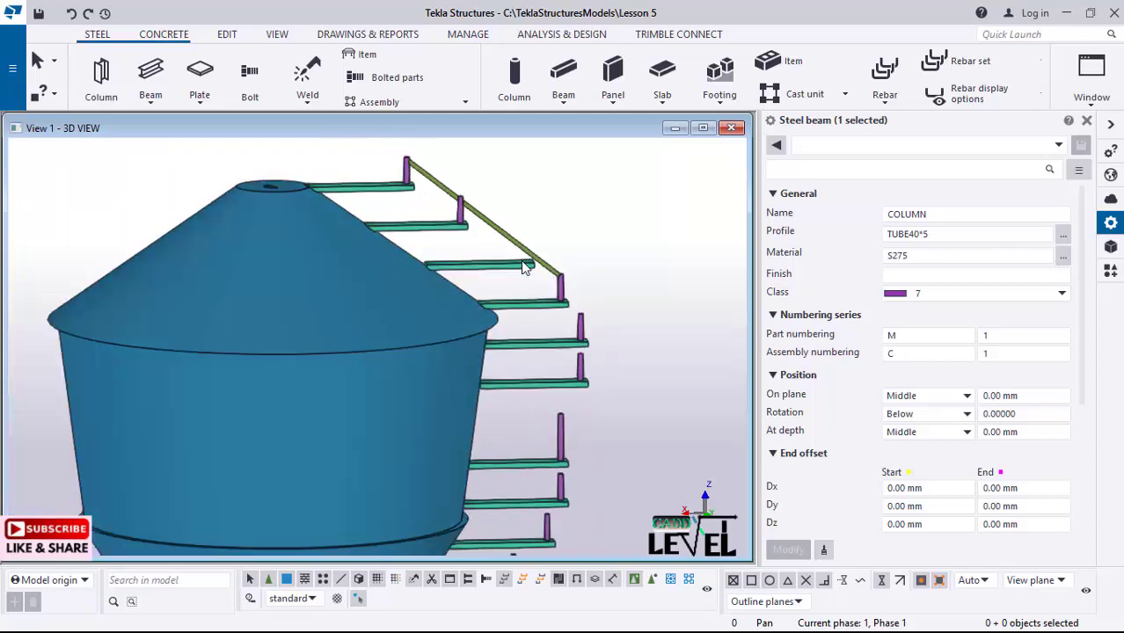
{"action": "scroll", "coordinate": [514, 250], "scroll_direction": "up", "scroll_amount": 2}
{"action": "scroll", "coordinate": [482, 242], "scroll_direction": "down", "scroll_amount": 5}
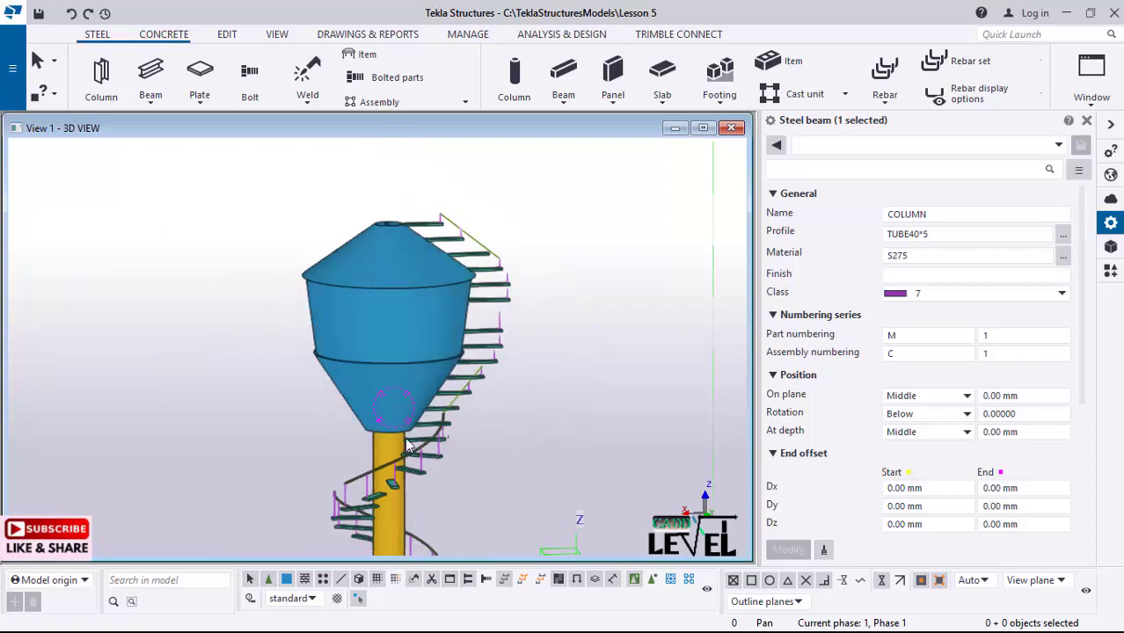
{"action": "scroll", "coordinate": [420, 432], "scroll_direction": "up", "scroll_amount": 3}
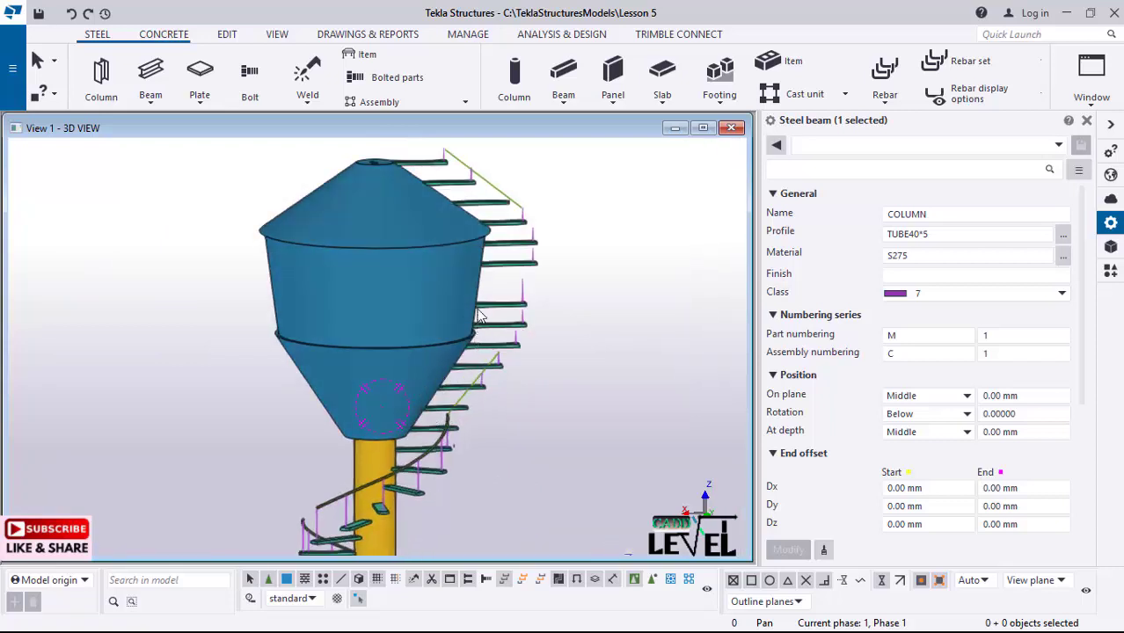
{"action": "scroll", "coordinate": [442, 421], "scroll_direction": "up", "scroll_amount": 1}
{"action": "scroll", "coordinate": [443, 421], "scroll_direction": "up", "scroll_amount": 1}
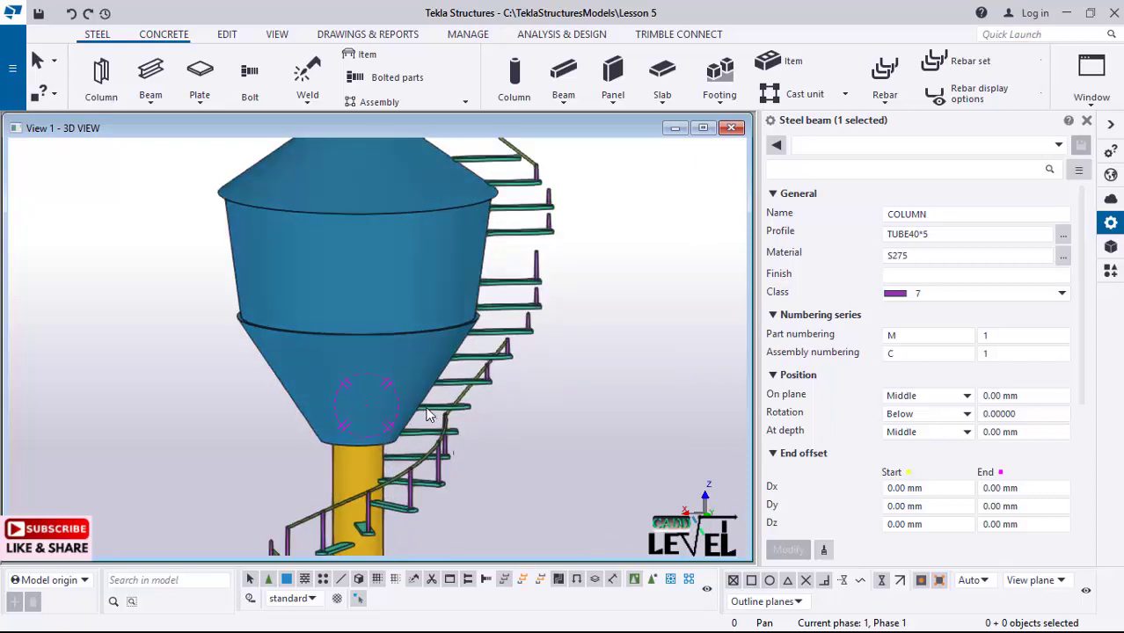
{"action": "scroll", "coordinate": [465, 415], "scroll_direction": "up", "scroll_amount": 1}
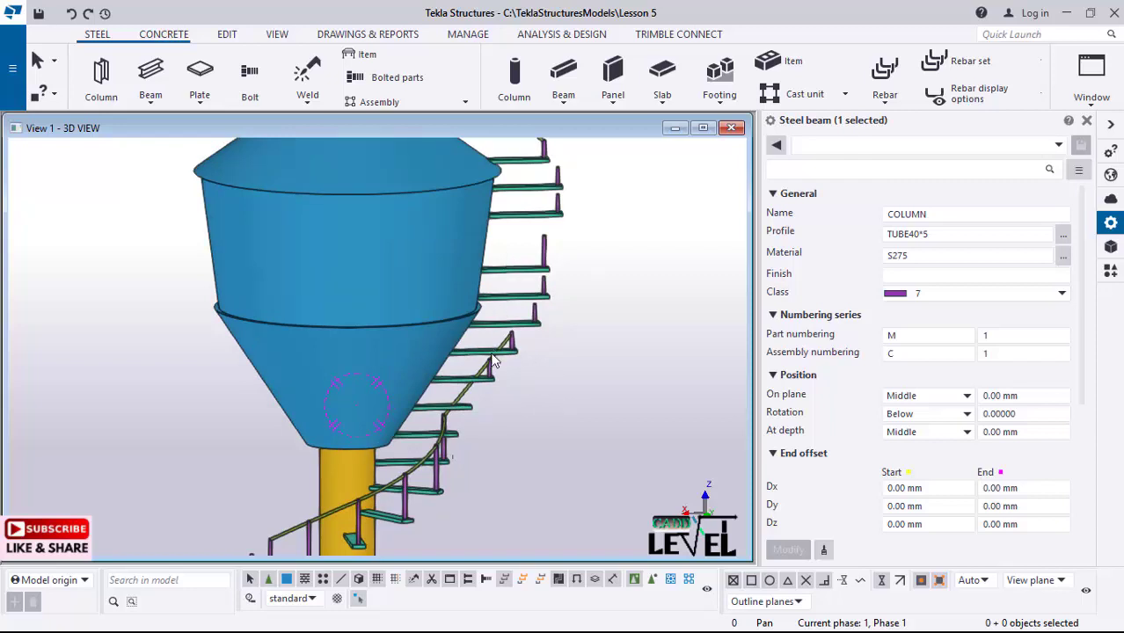
{"action": "scroll", "coordinate": [470, 345], "scroll_direction": "down", "scroll_amount": 2}
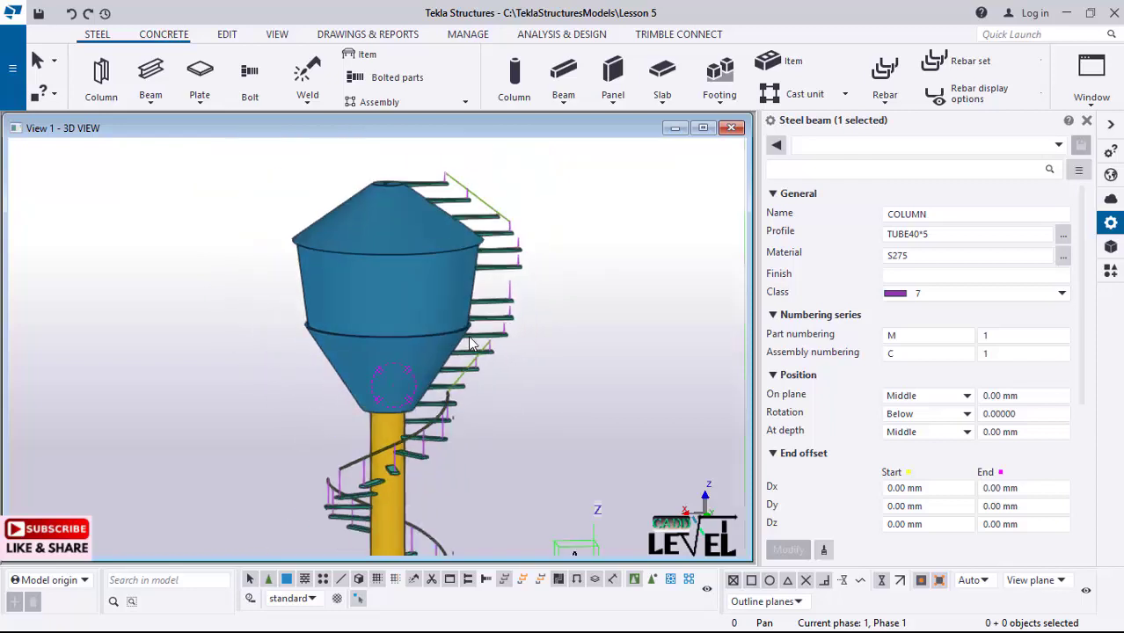
{"action": "scroll", "coordinate": [483, 325], "scroll_direction": "down", "scroll_amount": 1}
{"action": "scroll", "coordinate": [488, 308], "scroll_direction": "up", "scroll_amount": 1}
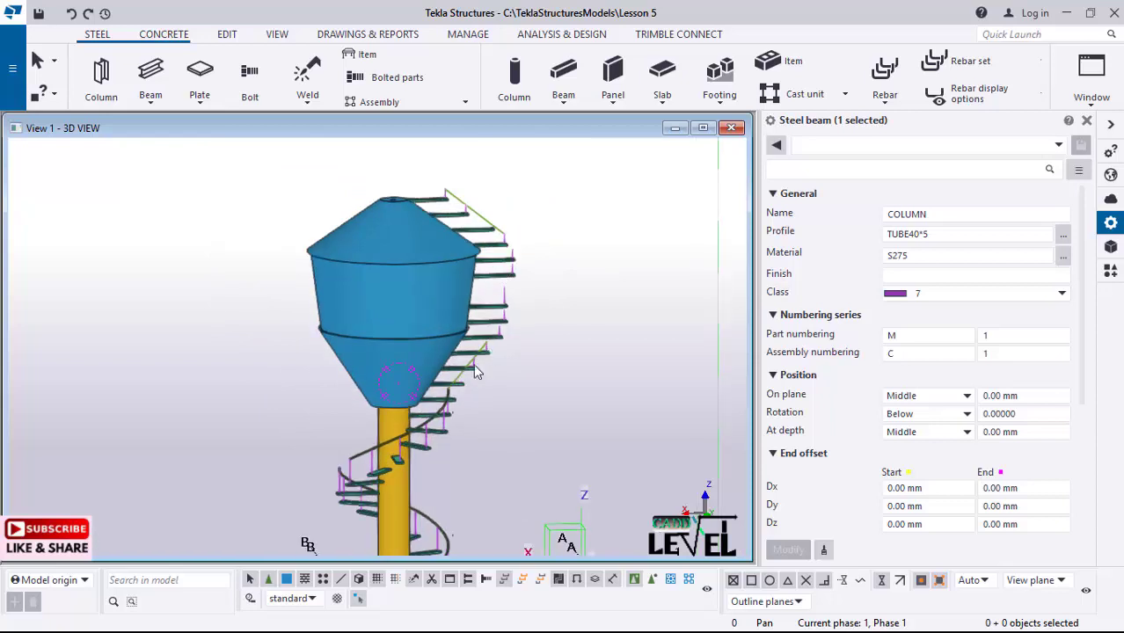
{"action": "scroll", "coordinate": [446, 421], "scroll_direction": "up", "scroll_amount": 1}
{"action": "scroll", "coordinate": [445, 396], "scroll_direction": "down", "scroll_amount": 2}
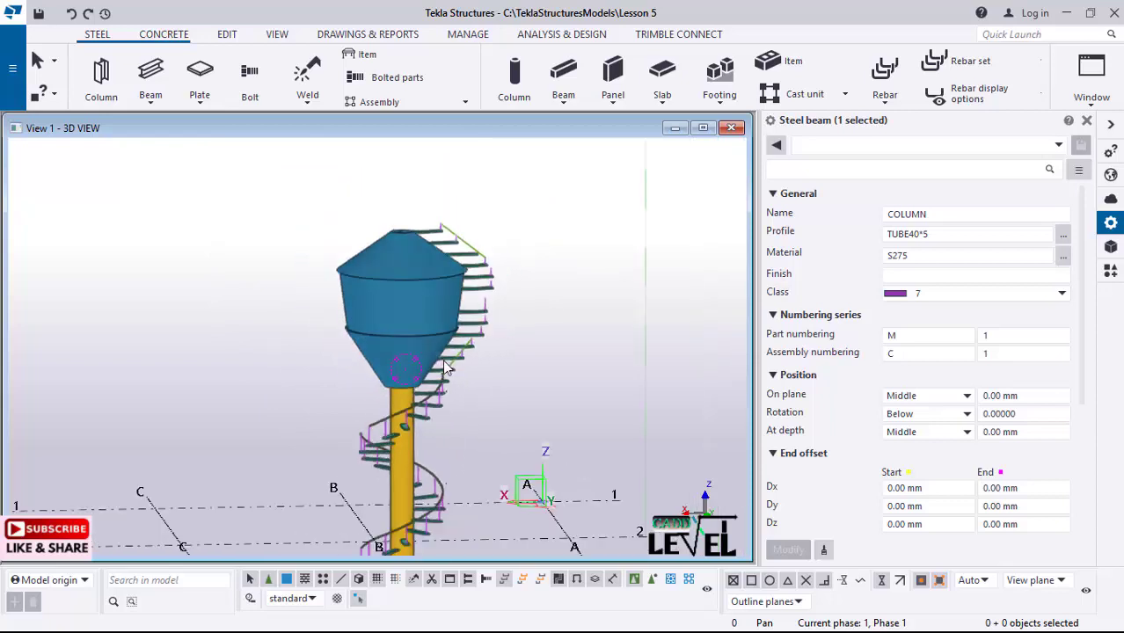
{"action": "scroll", "coordinate": [442, 361], "scroll_direction": "up", "scroll_amount": 2}
{"action": "scroll", "coordinate": [466, 277], "scroll_direction": "up", "scroll_amount": 2}
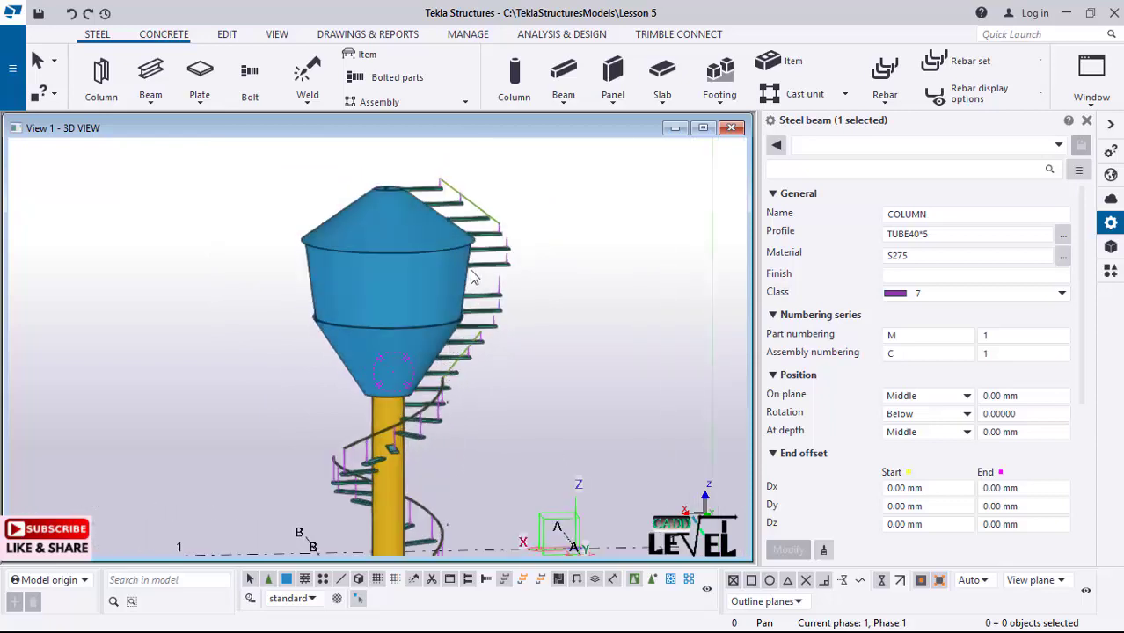
{"action": "scroll", "coordinate": [480, 262], "scroll_direction": "up", "scroll_amount": 2}
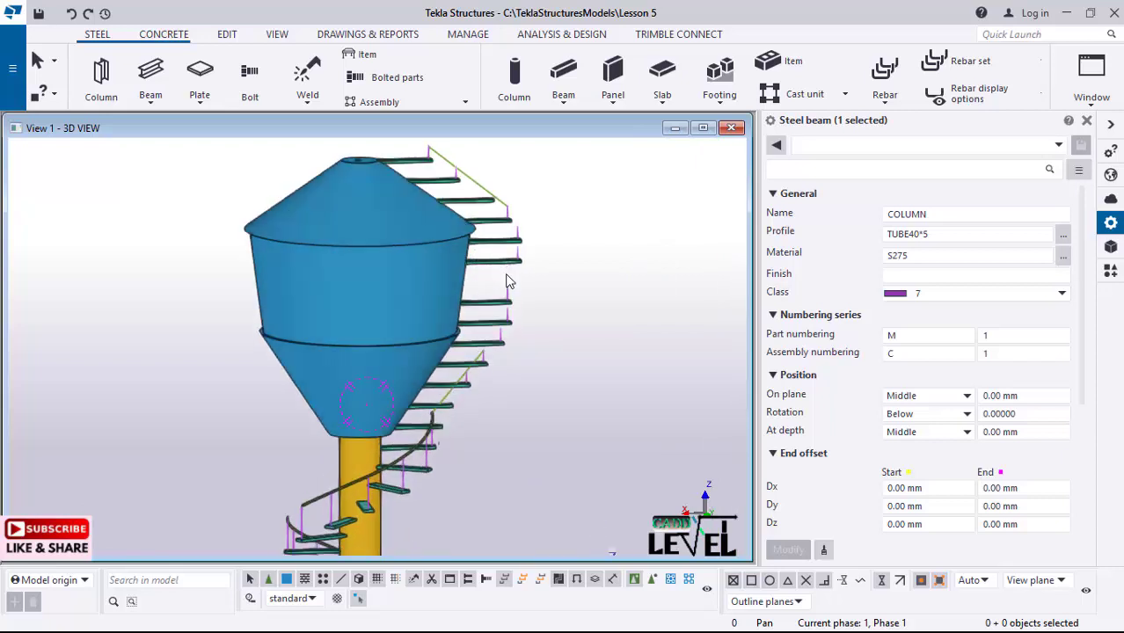
{"action": "scroll", "coordinate": [495, 286], "scroll_direction": "up", "scroll_amount": 3}
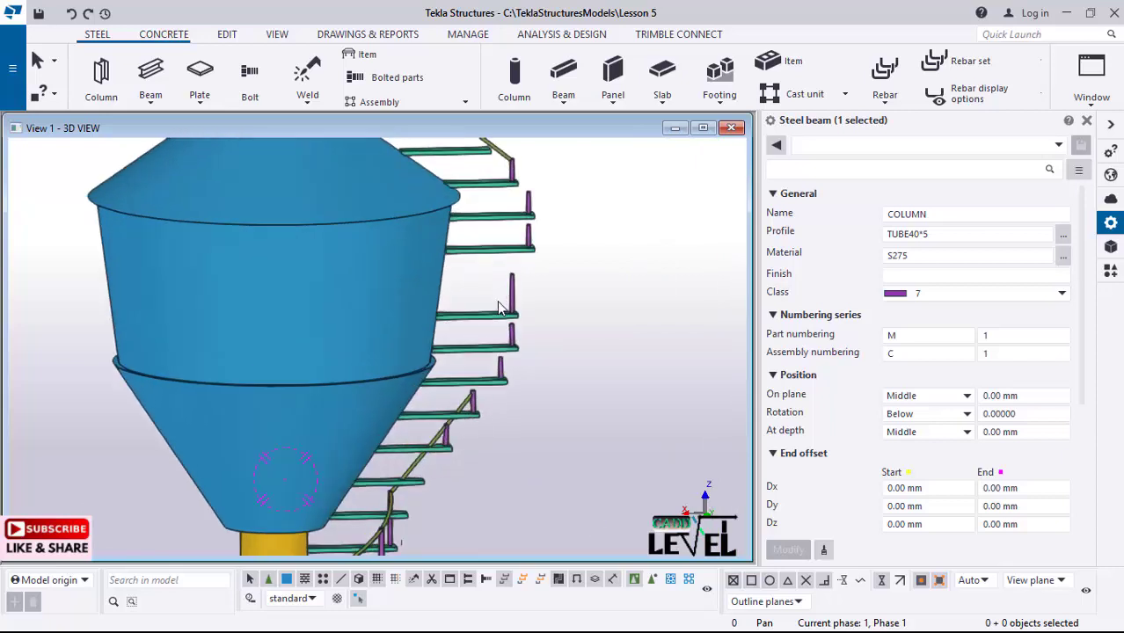
{"action": "scroll", "coordinate": [448, 297], "scroll_direction": "up", "scroll_amount": 2}
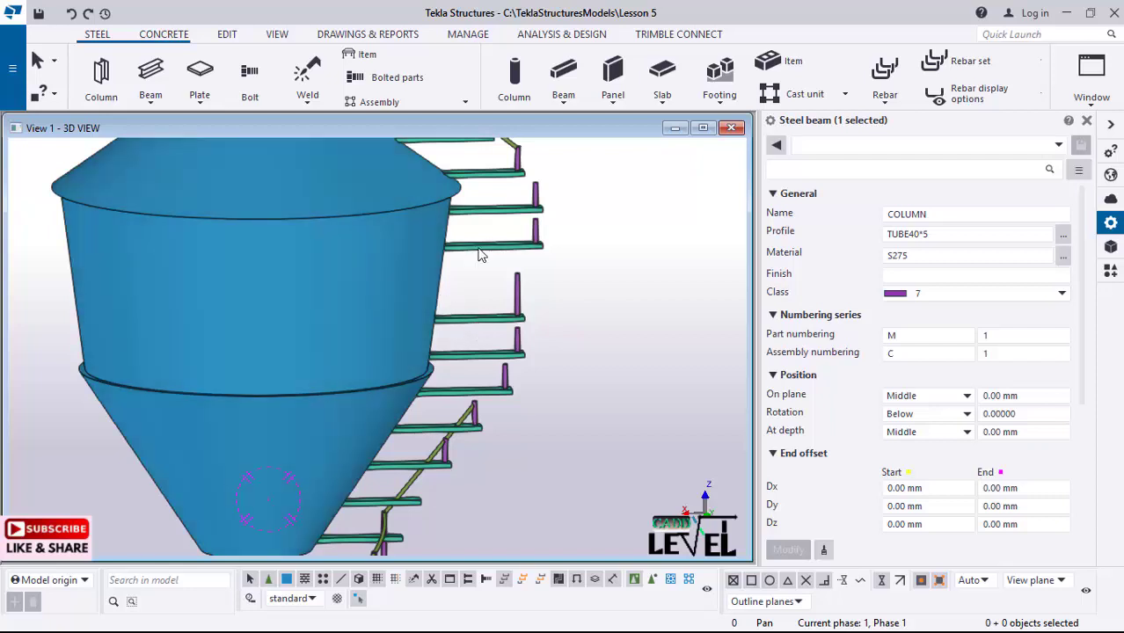
- Box-select a tread with its railing post and open Copy special > Linear
{"action": "left_click_drag", "start_coordinate": [482, 323], "coordinate": [534, 273]}
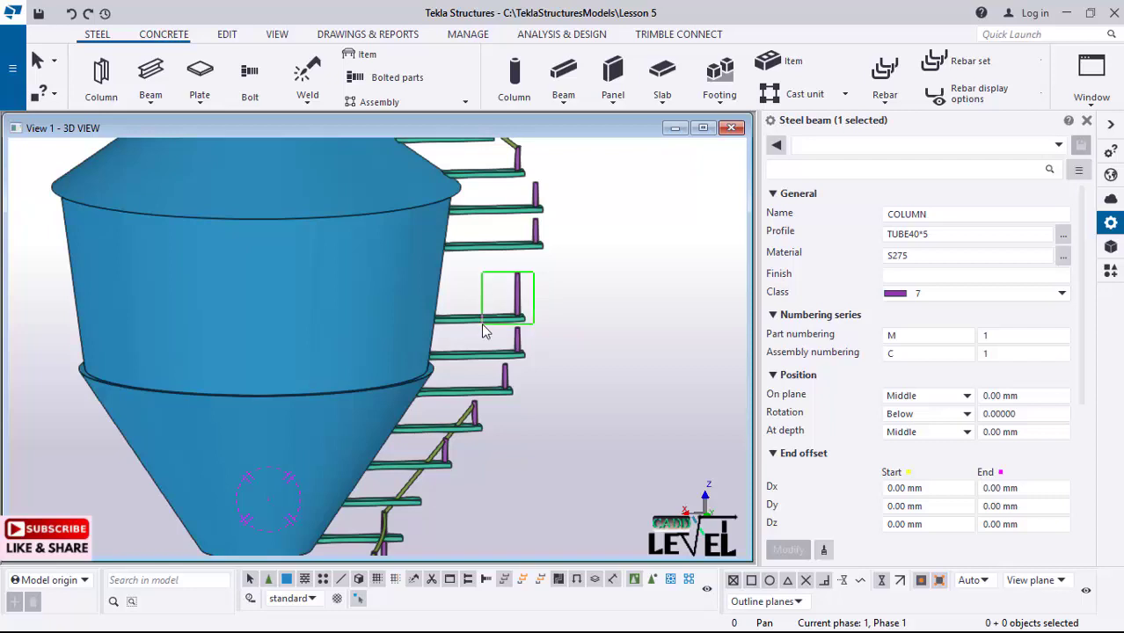
{"action": "left_click_drag", "start_coordinate": [482, 325], "coordinate": [482, 324]}
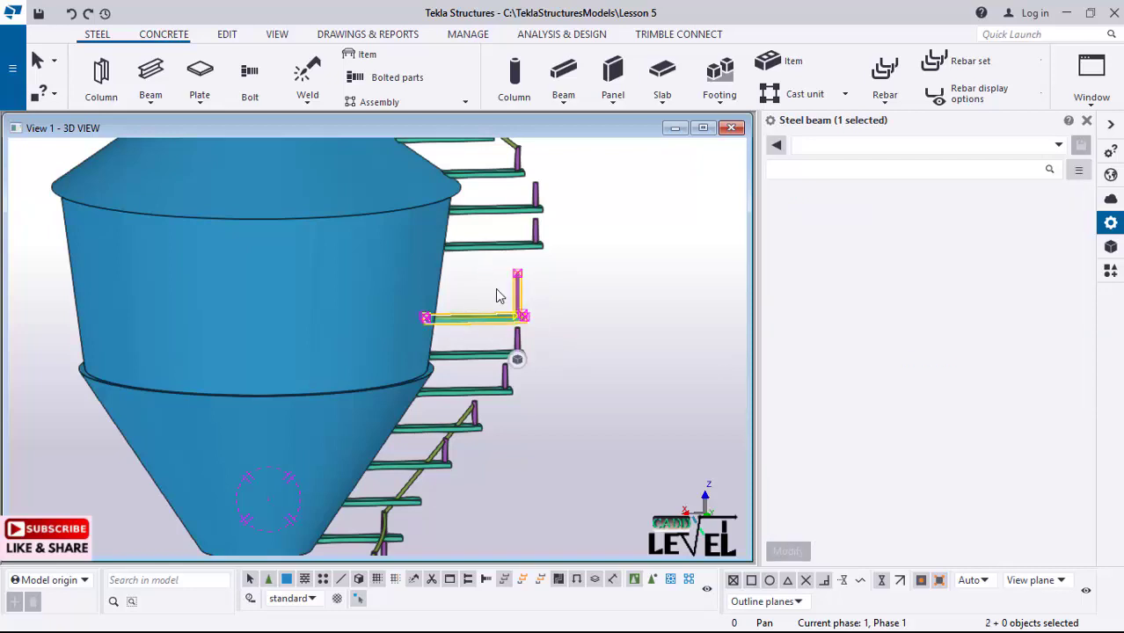
{"action": "right_click", "coordinate": [572, 287]}
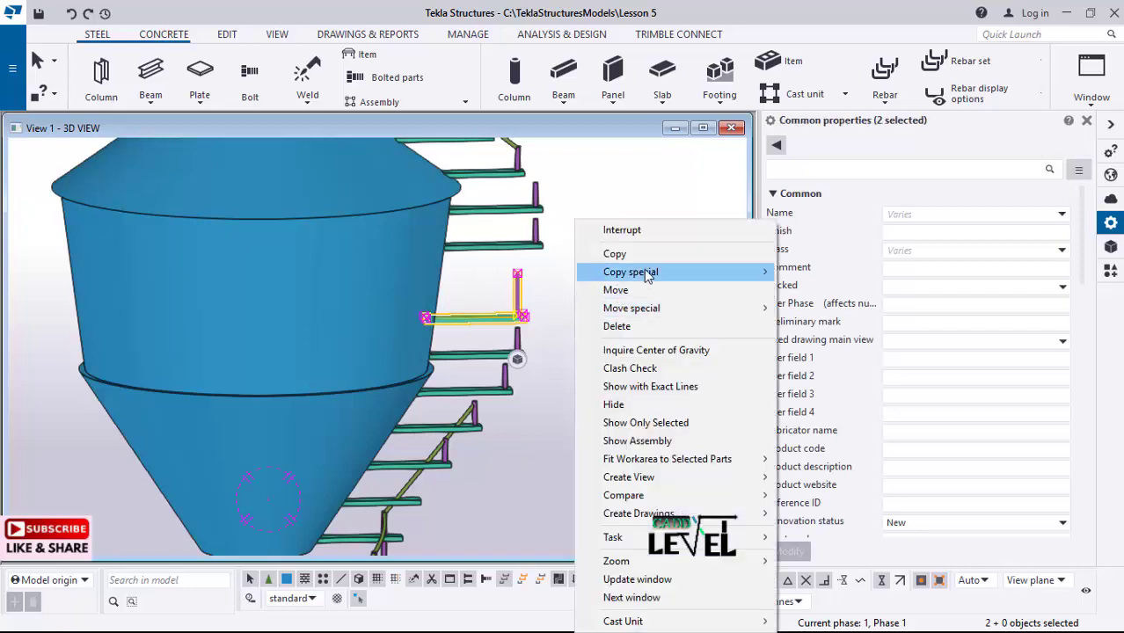
{"action": "mouse_move", "coordinate": [648, 275]}
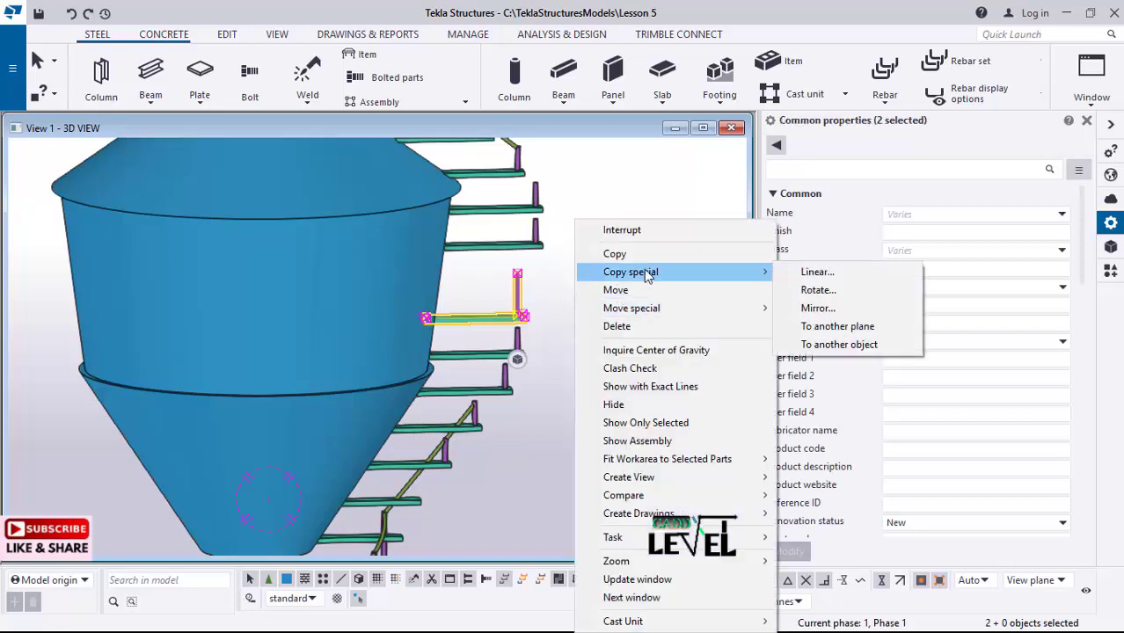
{"action": "left_click", "coordinate": [805, 274]}
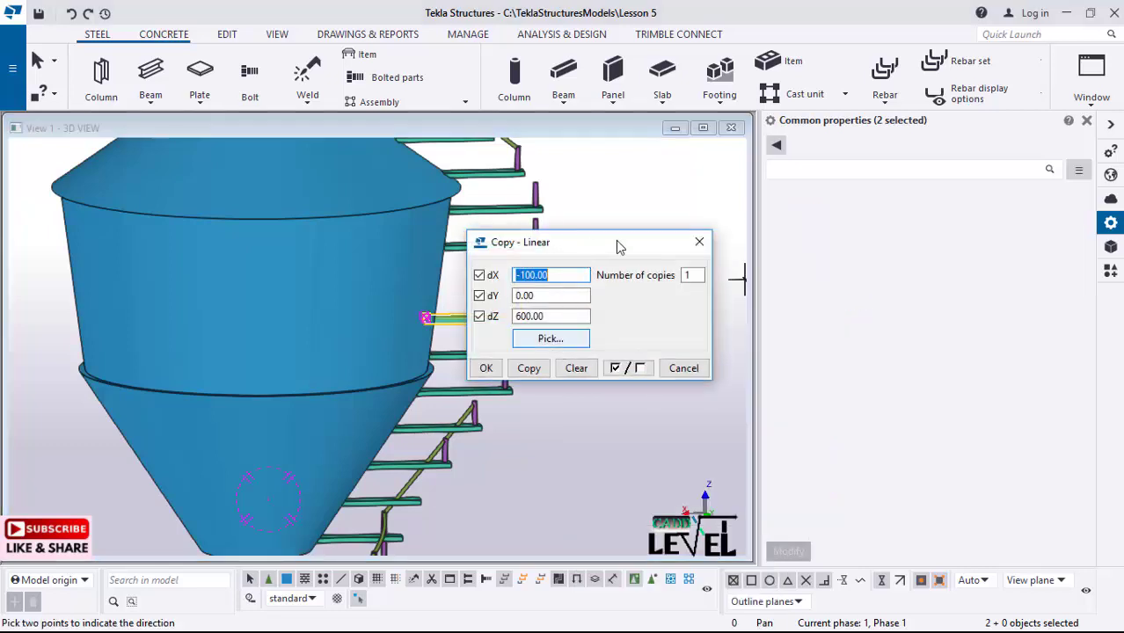
- Copy the tread and post with dX 0 and dZ 200, then undo that copy
{"action": "left_click_drag", "start_coordinate": [660, 240], "coordinate": [849, 217]}
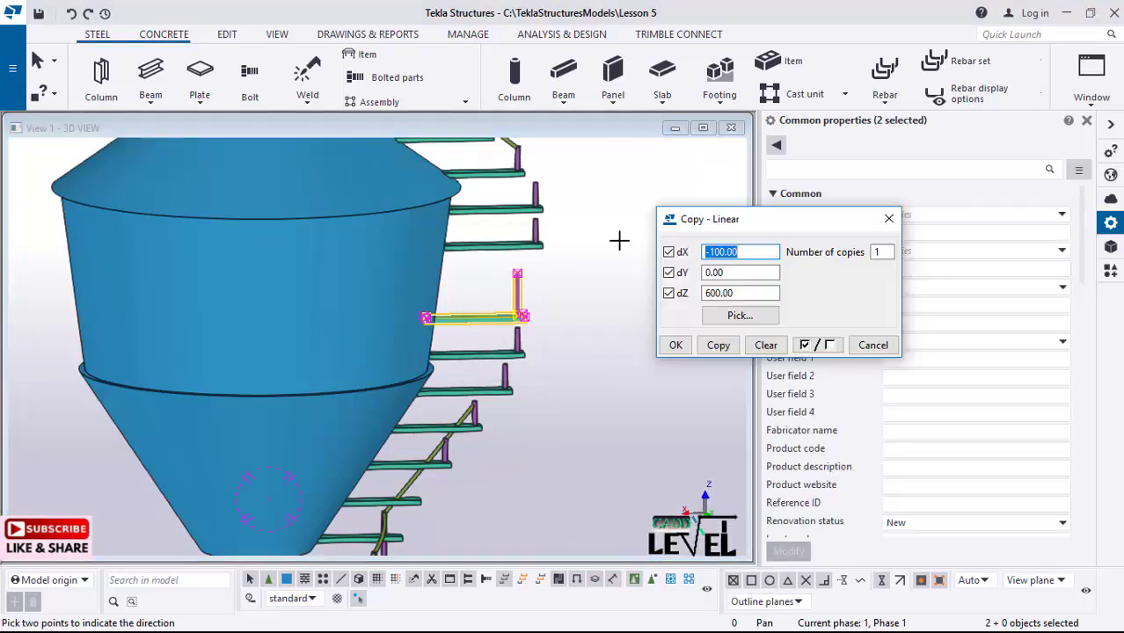
{"action": "left_click", "coordinate": [728, 315]}
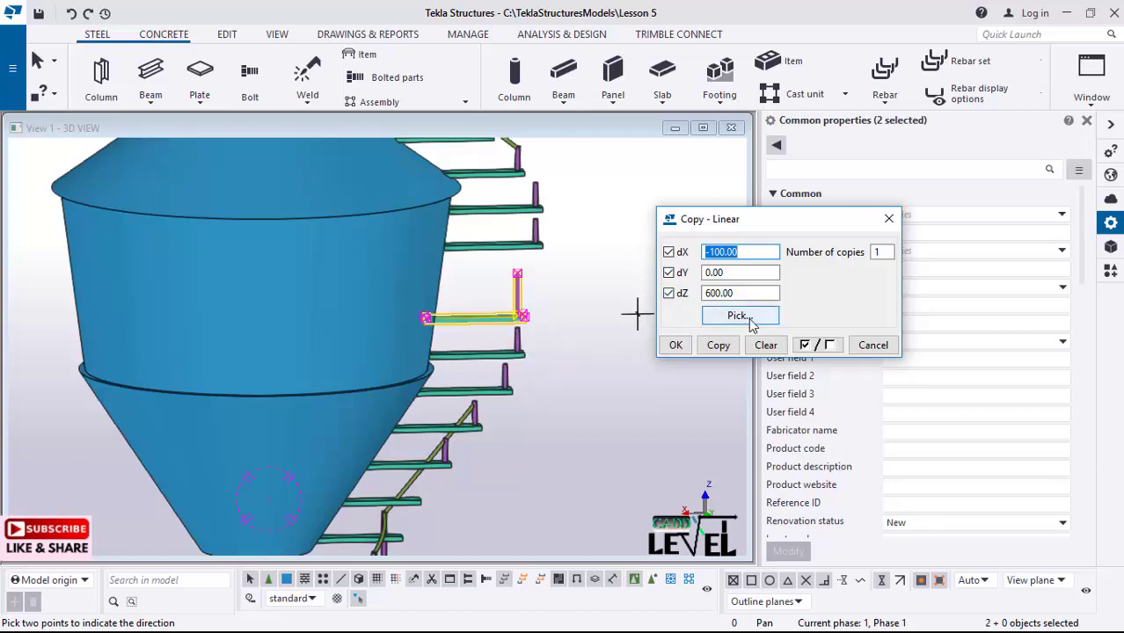
{"action": "double_click", "coordinate": [728, 293]}
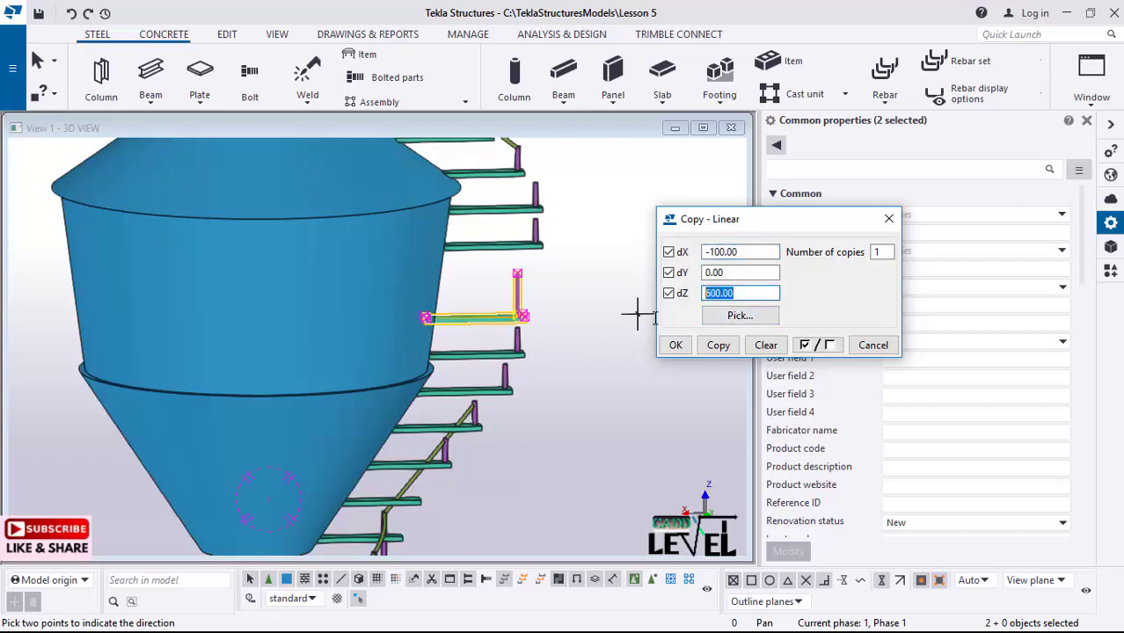
{"action": "type", "text": "2"}
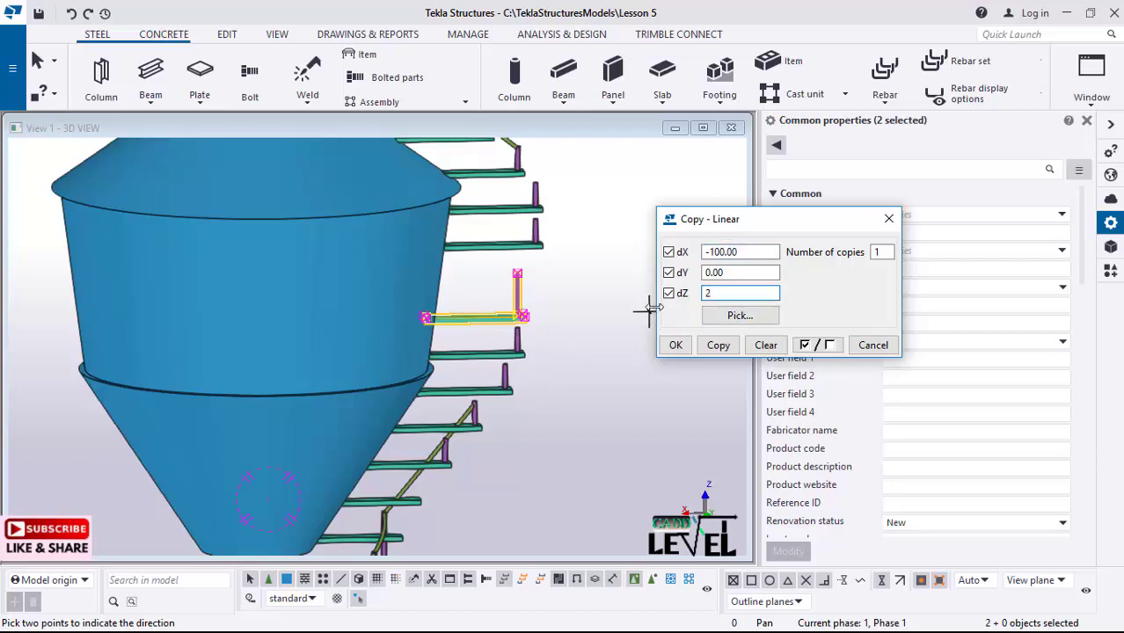
{"action": "key", "text": "shift+Tab"}
{"action": "key", "text": "shift+Tab"}
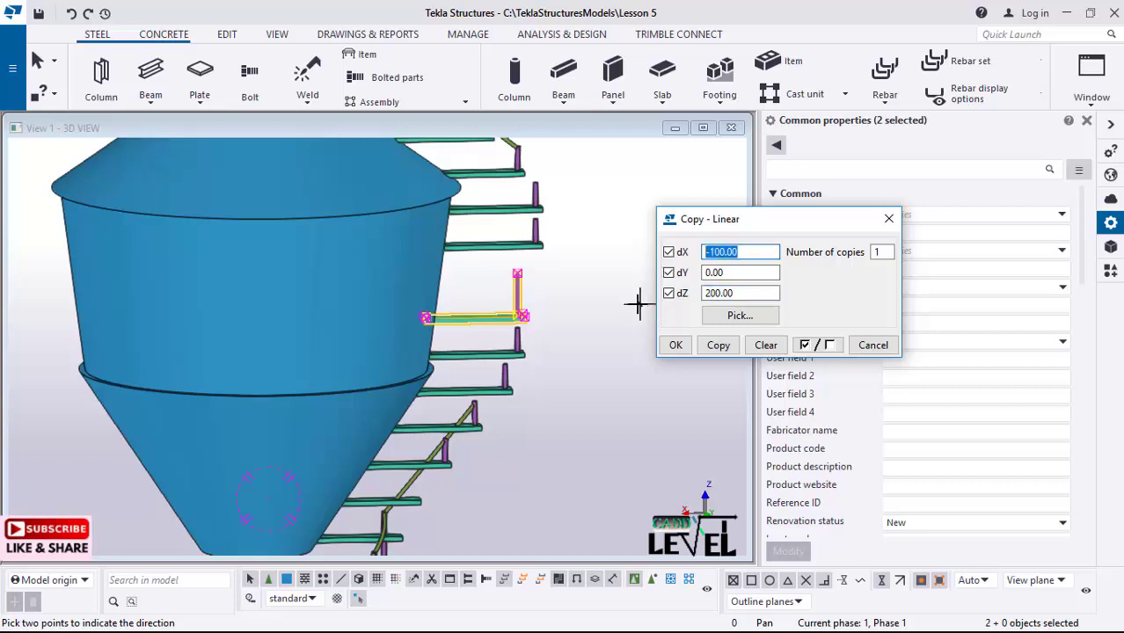
{"action": "type", "text": "0"}
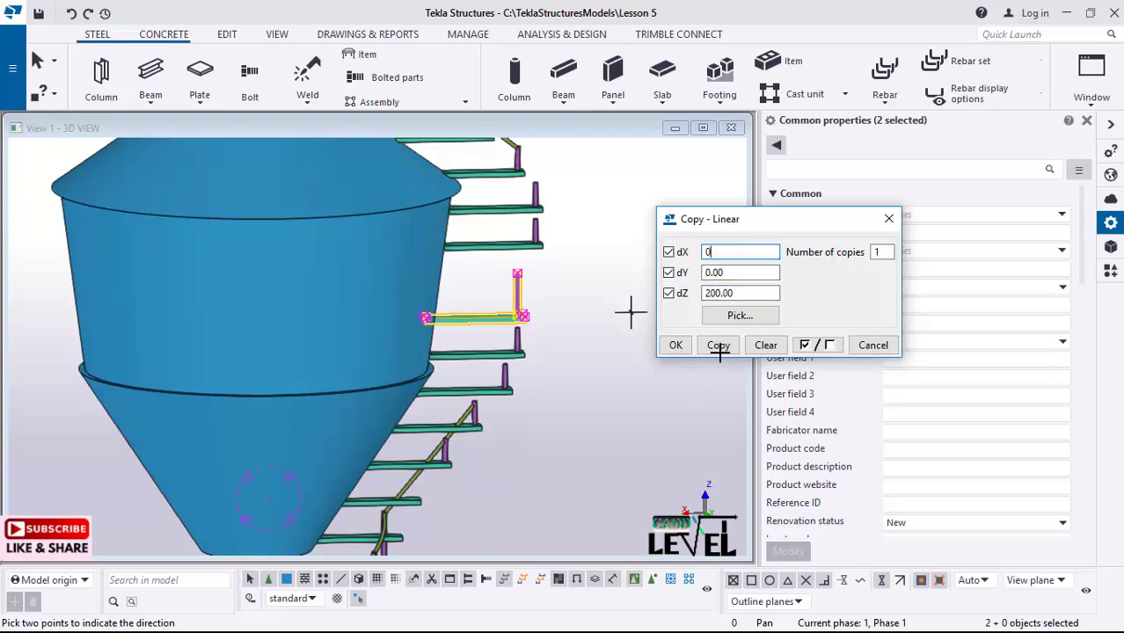
{"action": "left_click", "coordinate": [718, 344]}
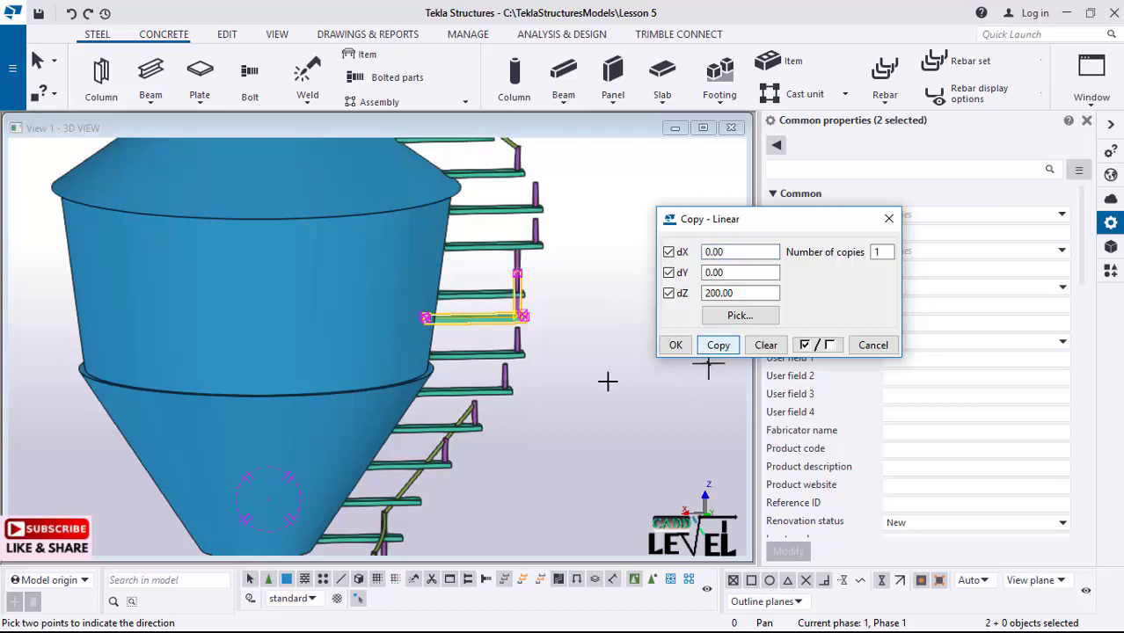
{"action": "left_click", "coordinate": [73, 15]}
- Copy them again with dZ 300 and close the Copy - Linear dialog
{"action": "left_click_drag", "start_coordinate": [774, 293], "coordinate": [694, 302]}
{"action": "type", "text": "300"}
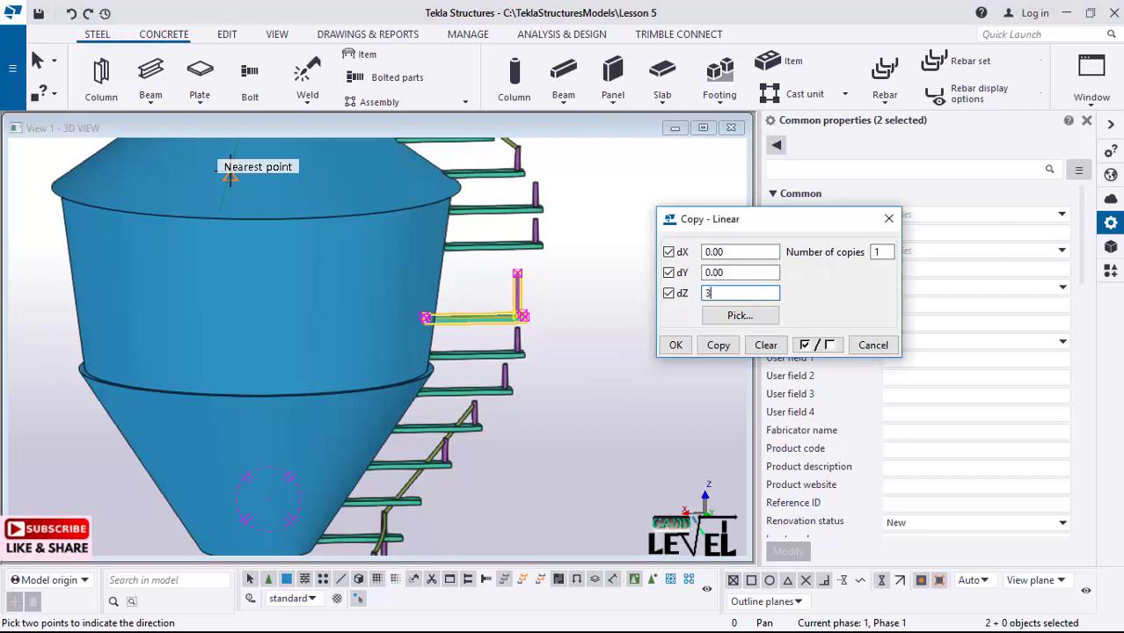
{"action": "left_click", "coordinate": [720, 346]}
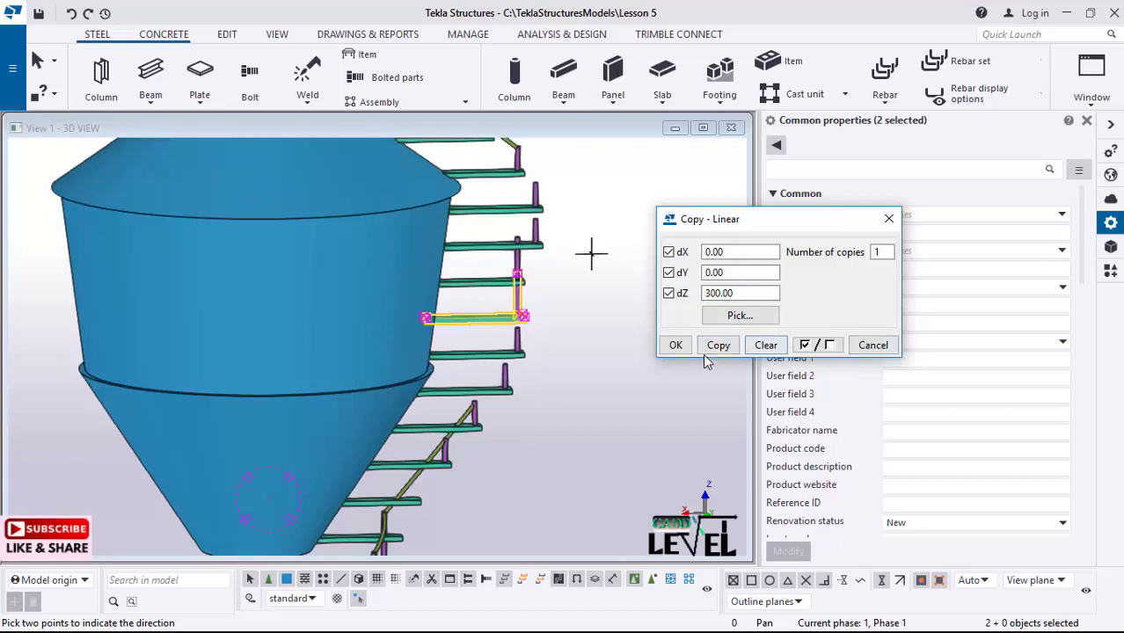
{"action": "left_click", "coordinate": [675, 345]}
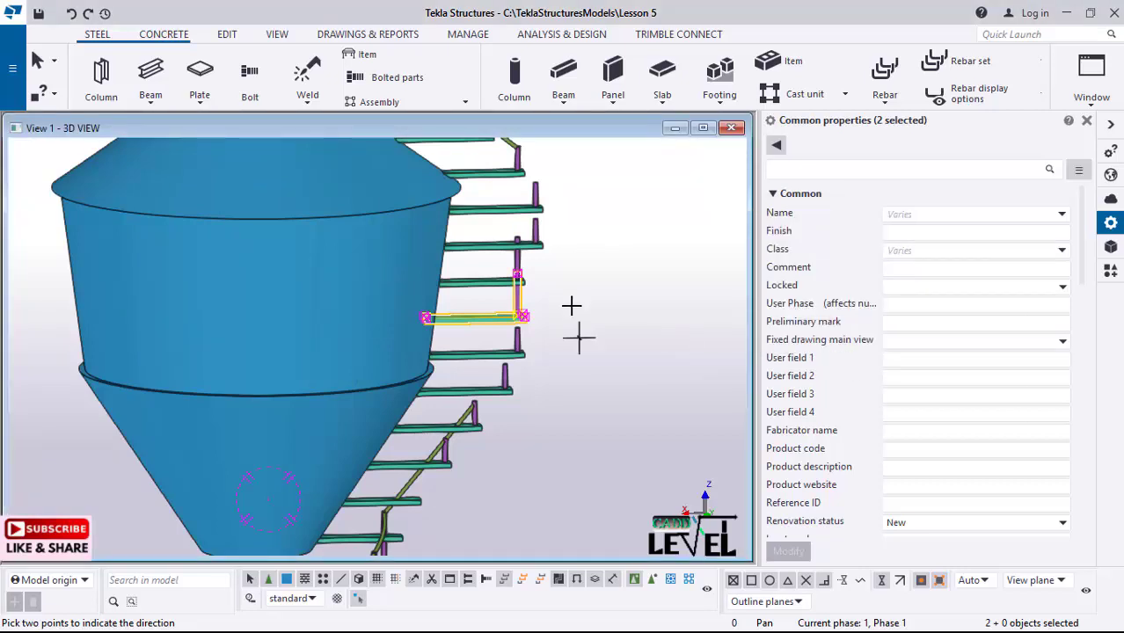
{"action": "scroll", "coordinate": [574, 308], "scroll_direction": "up", "scroll_amount": 2}
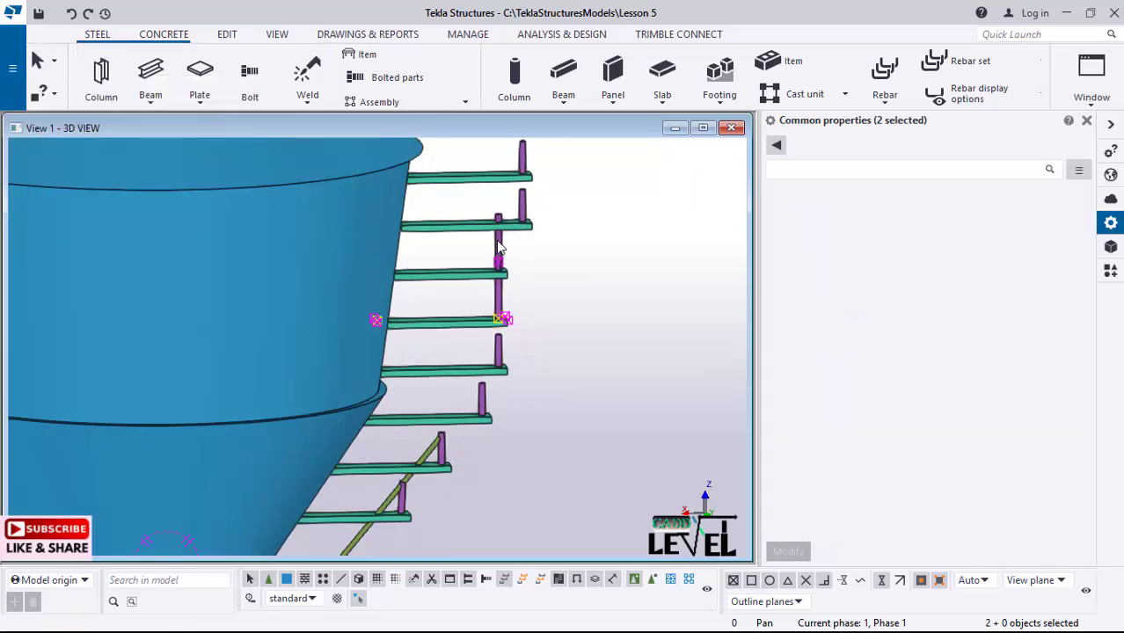
{"action": "left_click", "coordinate": [533, 278]}
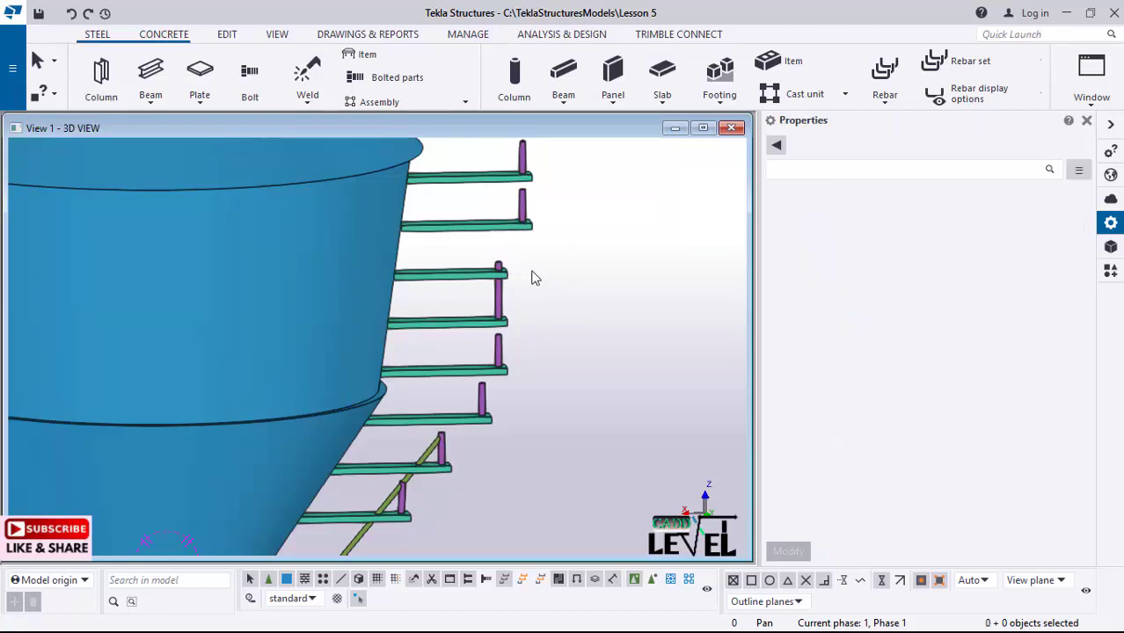
{"action": "scroll", "coordinate": [519, 281], "scroll_direction": "down", "scroll_amount": 4}
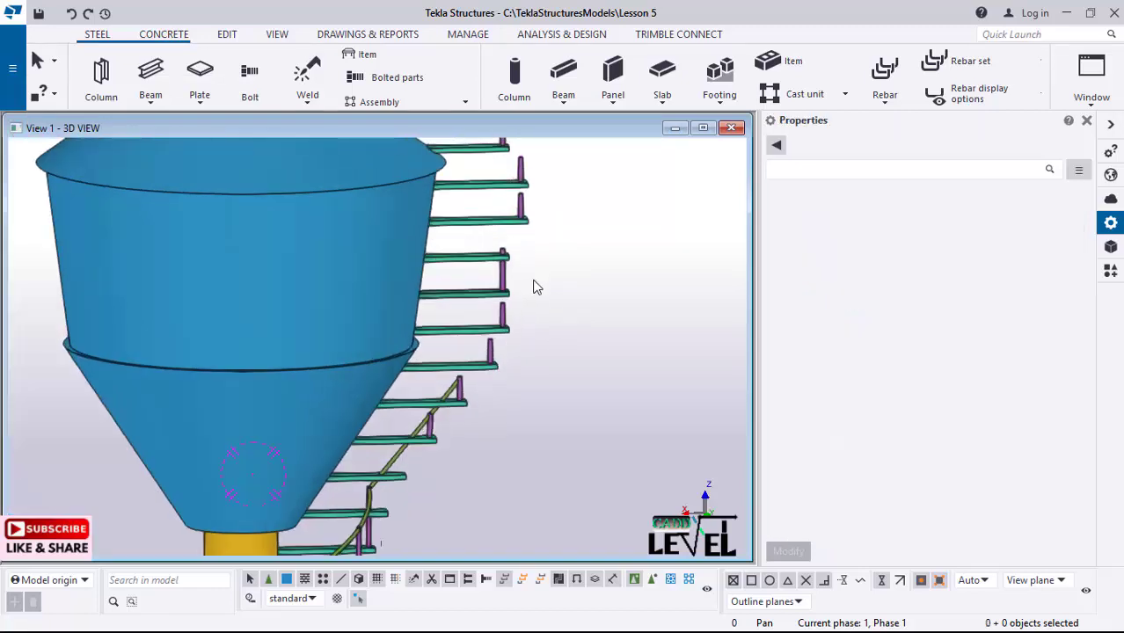
{"action": "scroll", "coordinate": [539, 285], "scroll_direction": "down", "scroll_amount": 3}
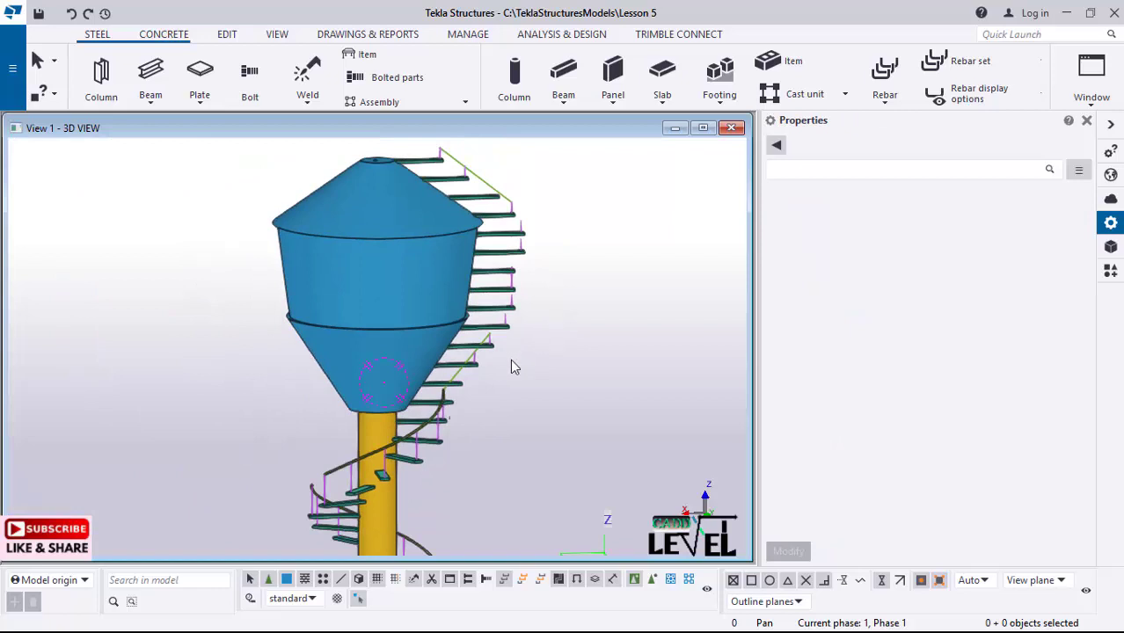
{"action": "scroll", "coordinate": [497, 413], "scroll_direction": "down", "scroll_amount": 3}
{"action": "scroll", "coordinate": [473, 404], "scroll_direction": "down", "scroll_amount": 2}
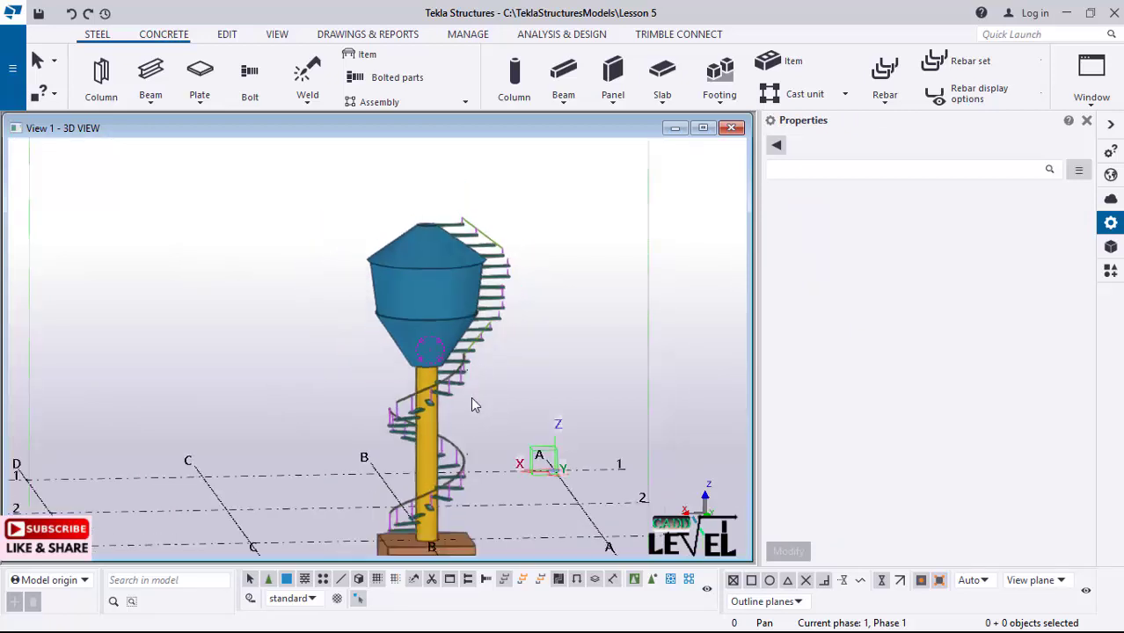
{"action": "scroll", "coordinate": [457, 396], "scroll_direction": "down", "scroll_amount": 1}
{"action": "scroll", "coordinate": [454, 401], "scroll_direction": "up", "scroll_amount": 2}
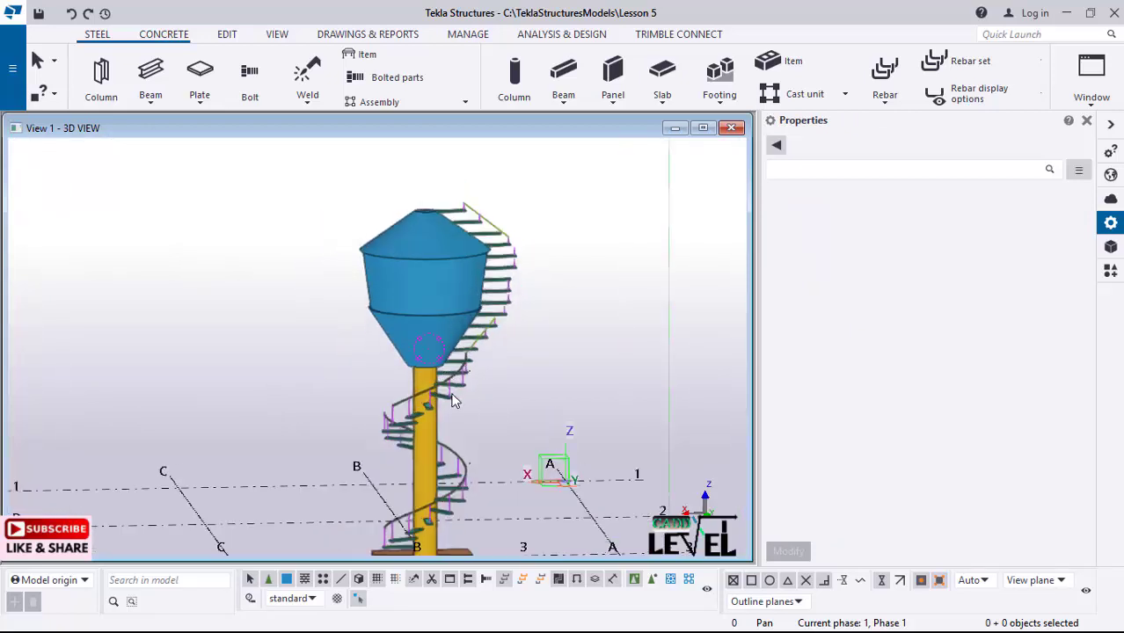
{"action": "scroll", "coordinate": [481, 352], "scroll_direction": "down", "scroll_amount": 1}
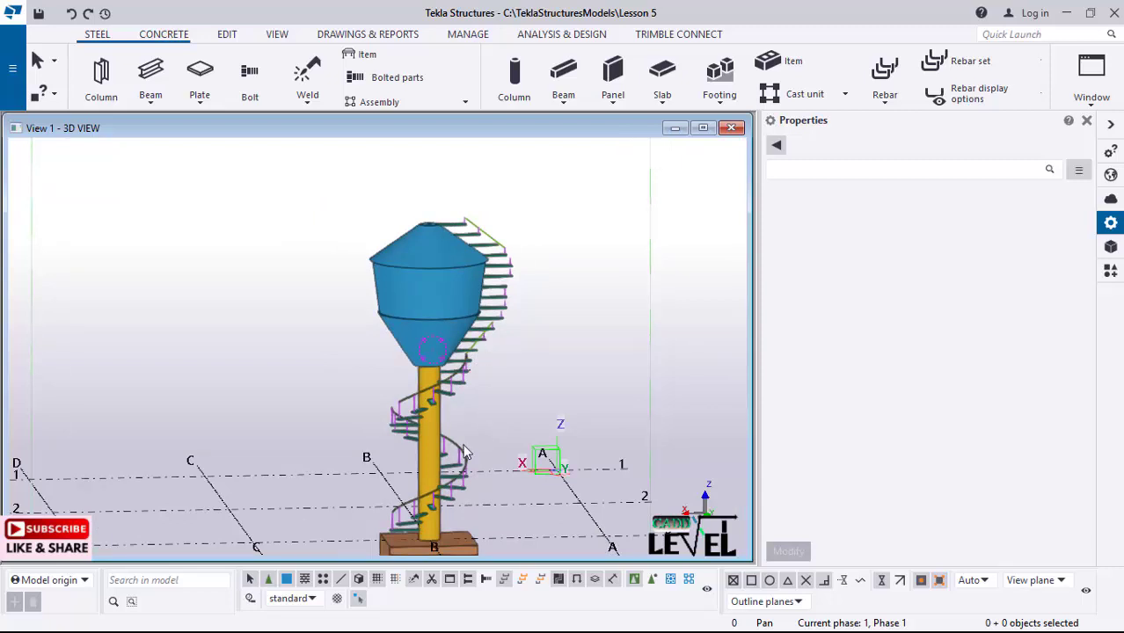
{"action": "scroll", "coordinate": [492, 352], "scroll_direction": "up", "scroll_amount": 3}
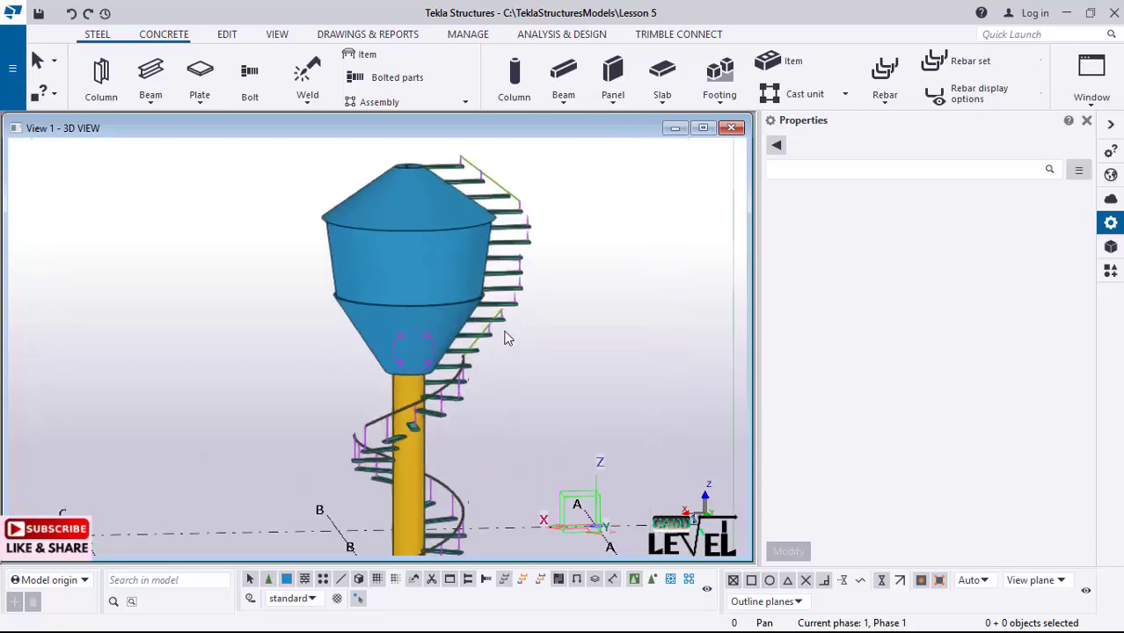
{"action": "scroll", "coordinate": [513, 318], "scroll_direction": "up", "scroll_amount": 4}
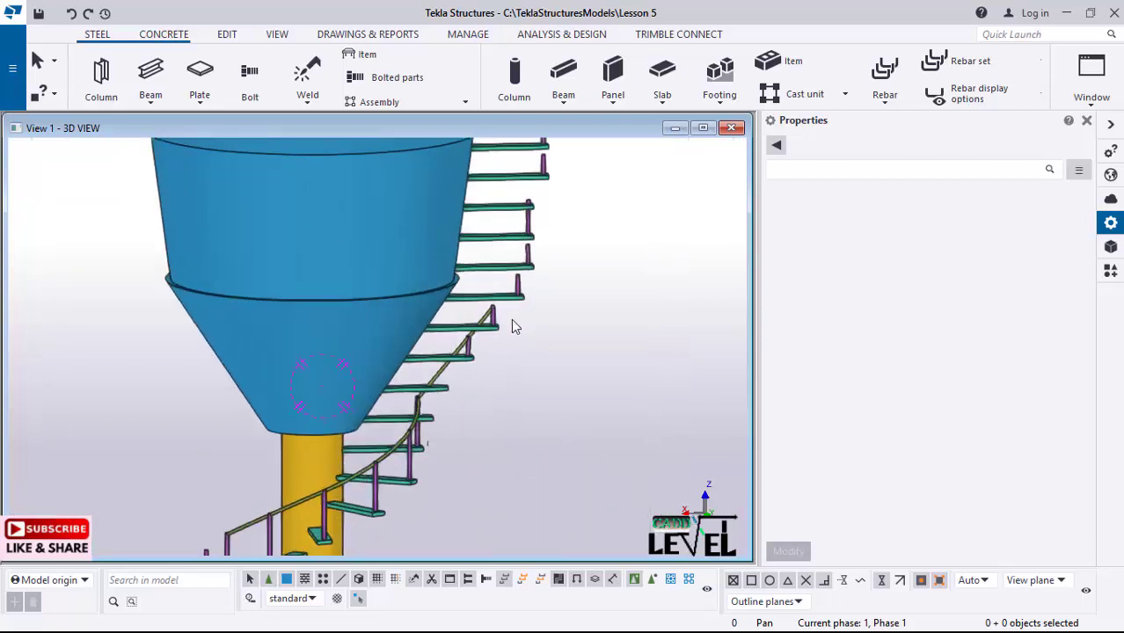
{"action": "scroll", "coordinate": [482, 367], "scroll_direction": "up", "scroll_amount": 1}
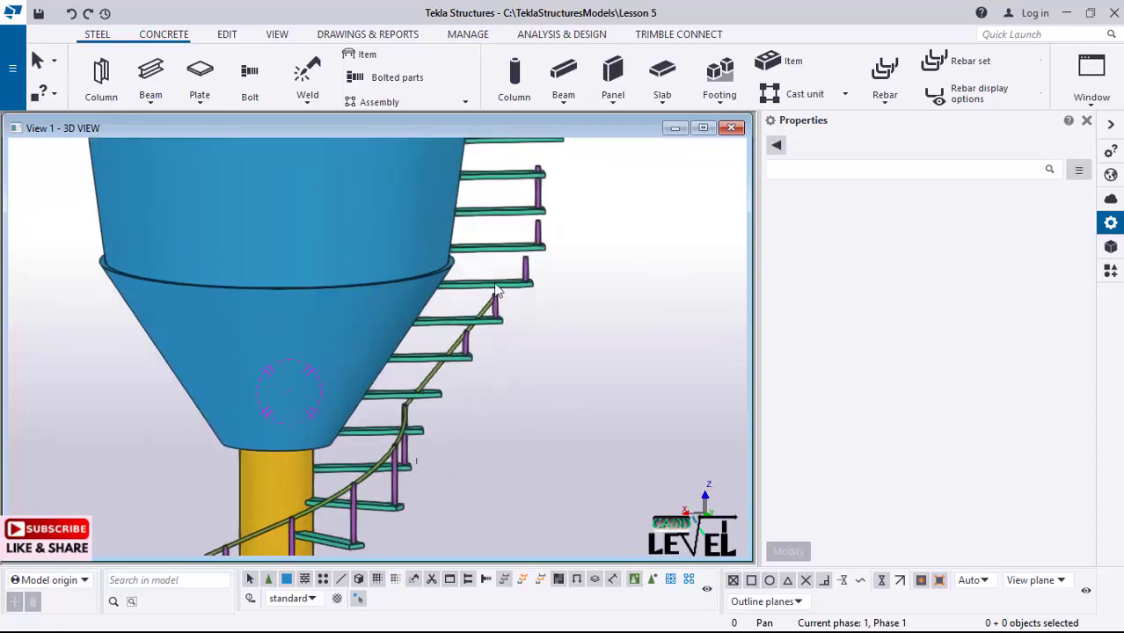
{"action": "scroll", "coordinate": [493, 294], "scroll_direction": "down", "scroll_amount": 3}
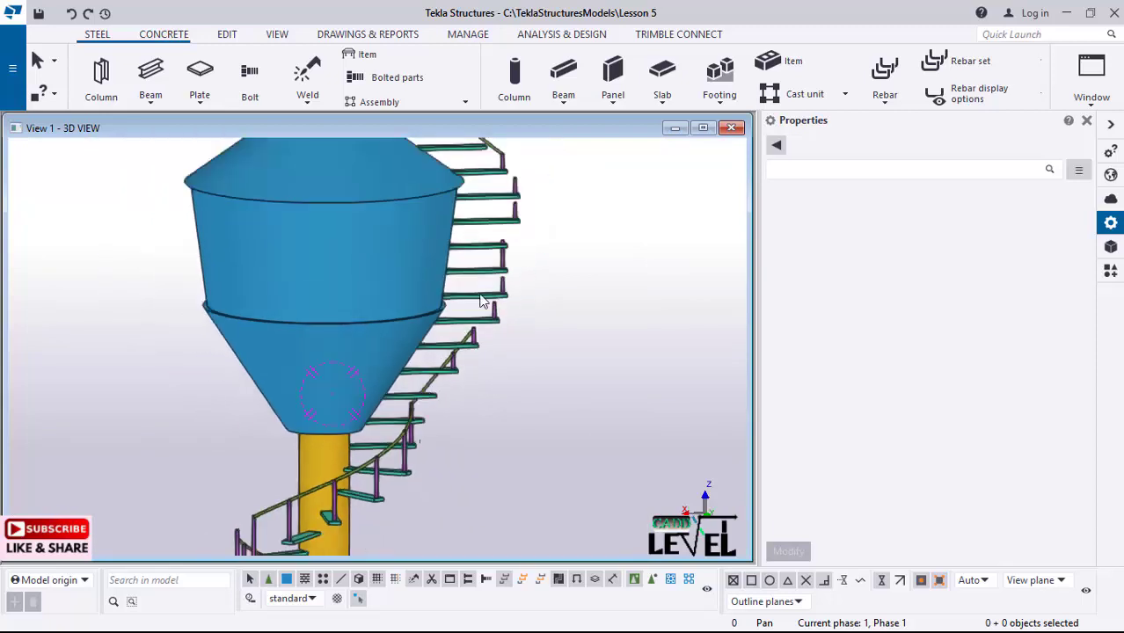
{"action": "scroll", "coordinate": [512, 296], "scroll_direction": "up", "scroll_amount": 1}
{"action": "scroll", "coordinate": [512, 302], "scroll_direction": "up", "scroll_amount": 8}
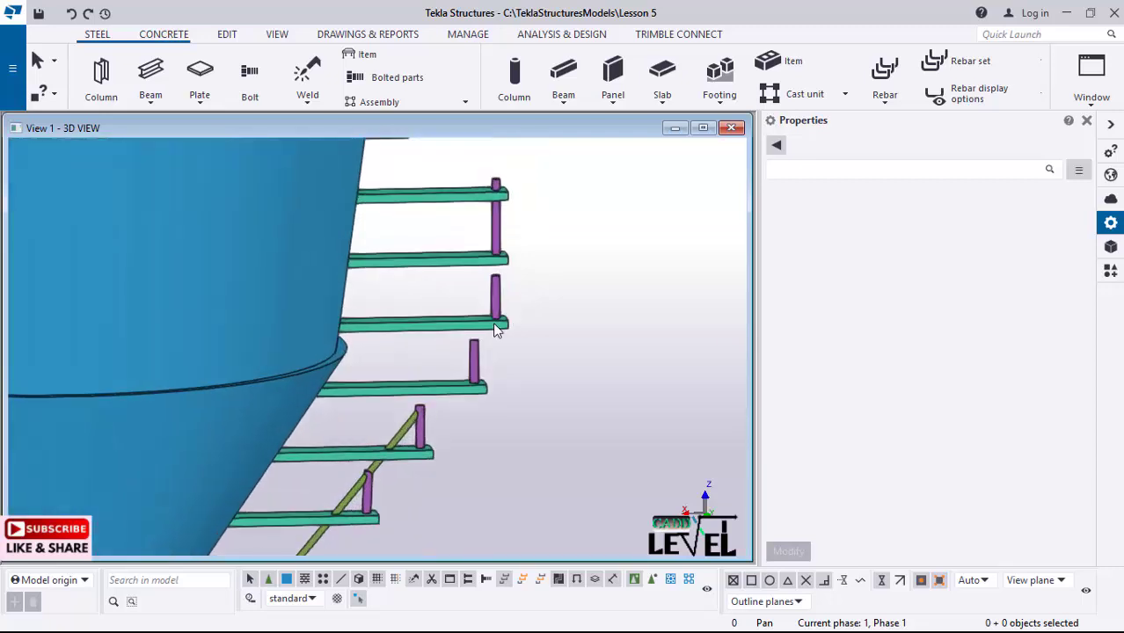
{"action": "scroll", "coordinate": [507, 309], "scroll_direction": "up", "scroll_amount": 1}
{"action": "scroll", "coordinate": [410, 402], "scroll_direction": "down", "scroll_amount": 6}
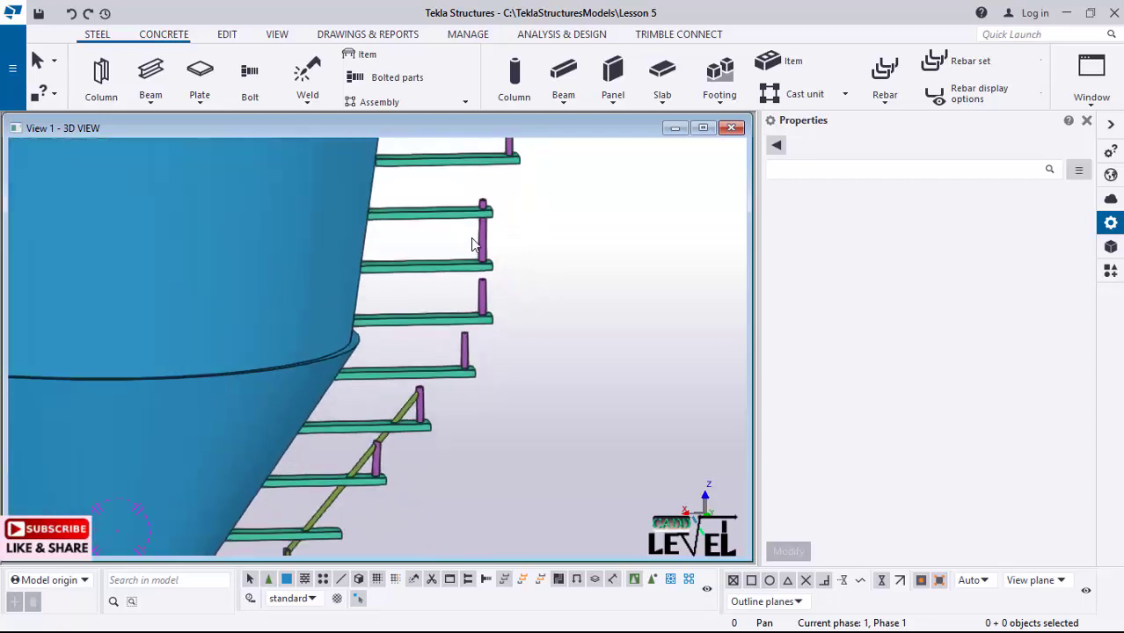
{"action": "scroll", "coordinate": [410, 402], "scroll_direction": "up", "scroll_amount": 4}
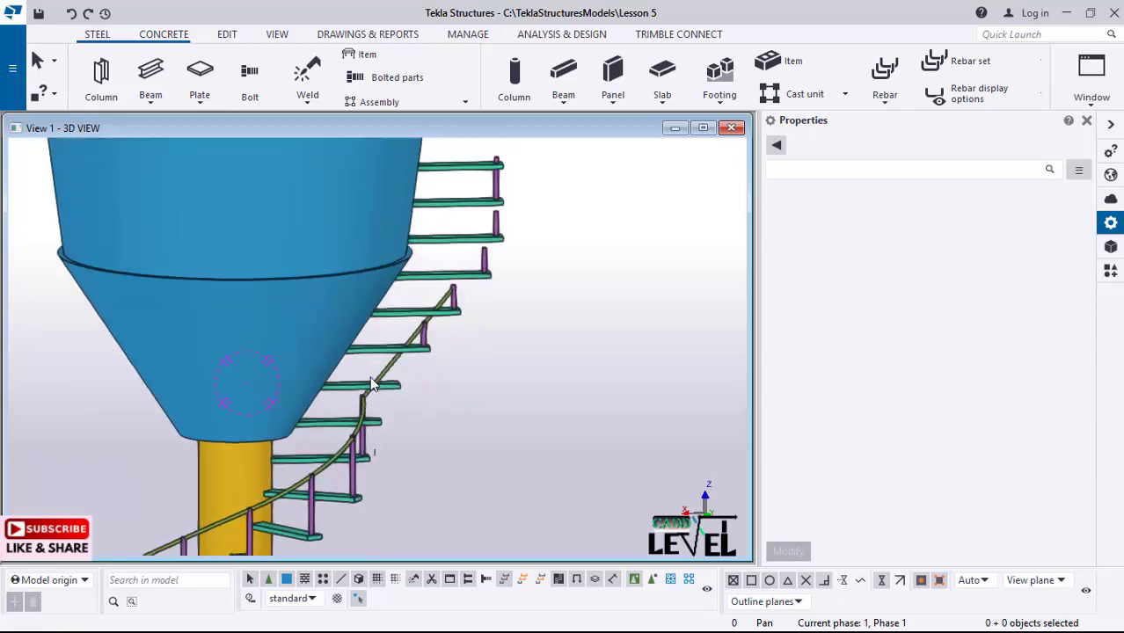
{"action": "scroll", "coordinate": [420, 354], "scroll_direction": "up", "scroll_amount": 2}
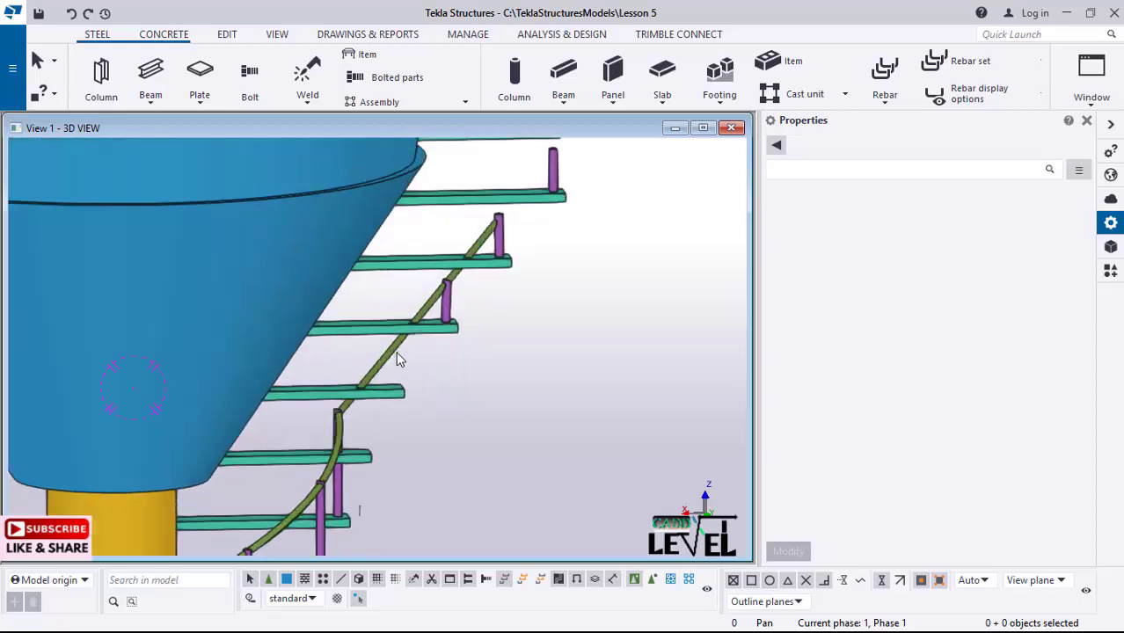
{"action": "scroll", "coordinate": [283, 268], "scroll_direction": "down", "scroll_amount": 3}
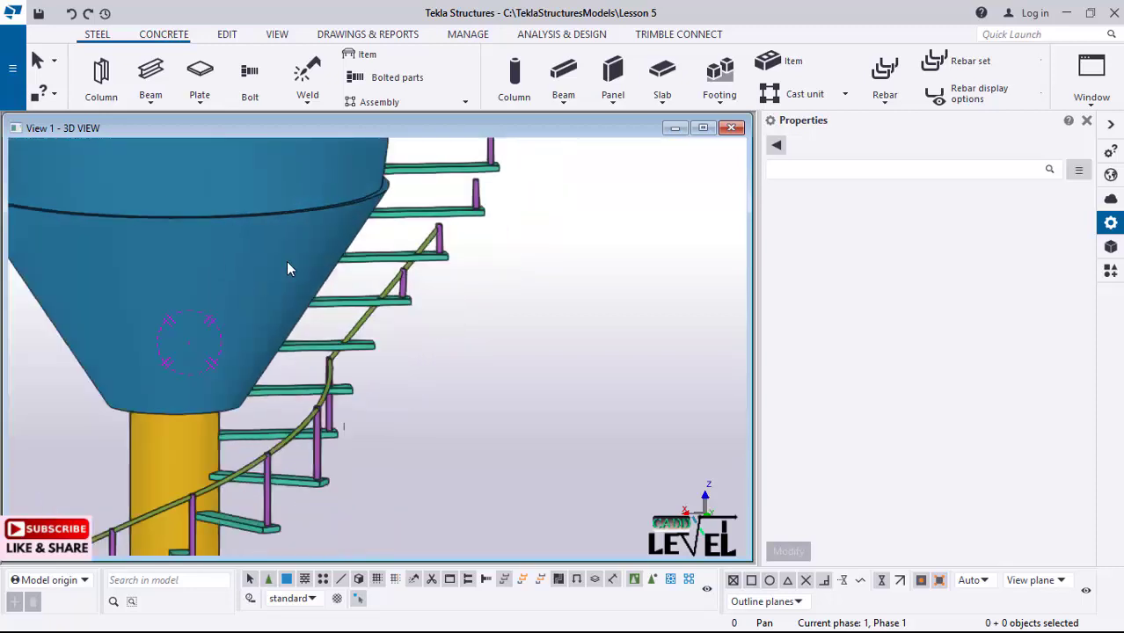
{"action": "scroll", "coordinate": [378, 317], "scroll_direction": "up", "scroll_amount": 2}
{"action": "scroll", "coordinate": [364, 316], "scroll_direction": "down", "scroll_amount": 1}
{"action": "scroll", "coordinate": [401, 329], "scroll_direction": "up", "scroll_amount": 3}
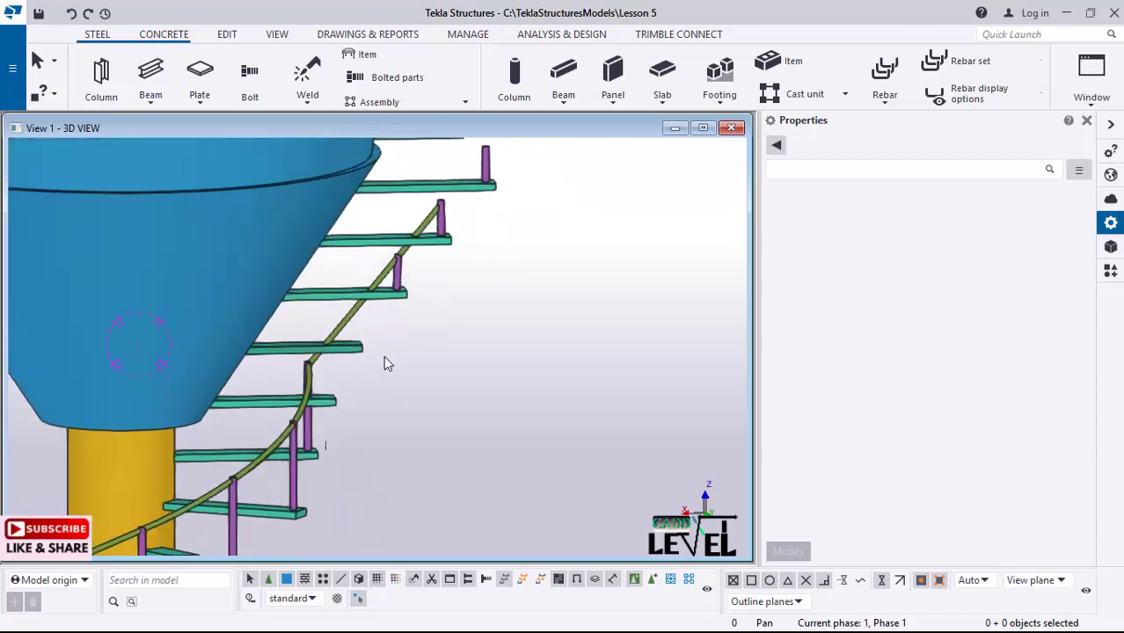
{"action": "scroll", "coordinate": [386, 325], "scroll_direction": "down", "scroll_amount": 2}
{"action": "scroll", "coordinate": [341, 319], "scroll_direction": "up", "scroll_amount": 2}
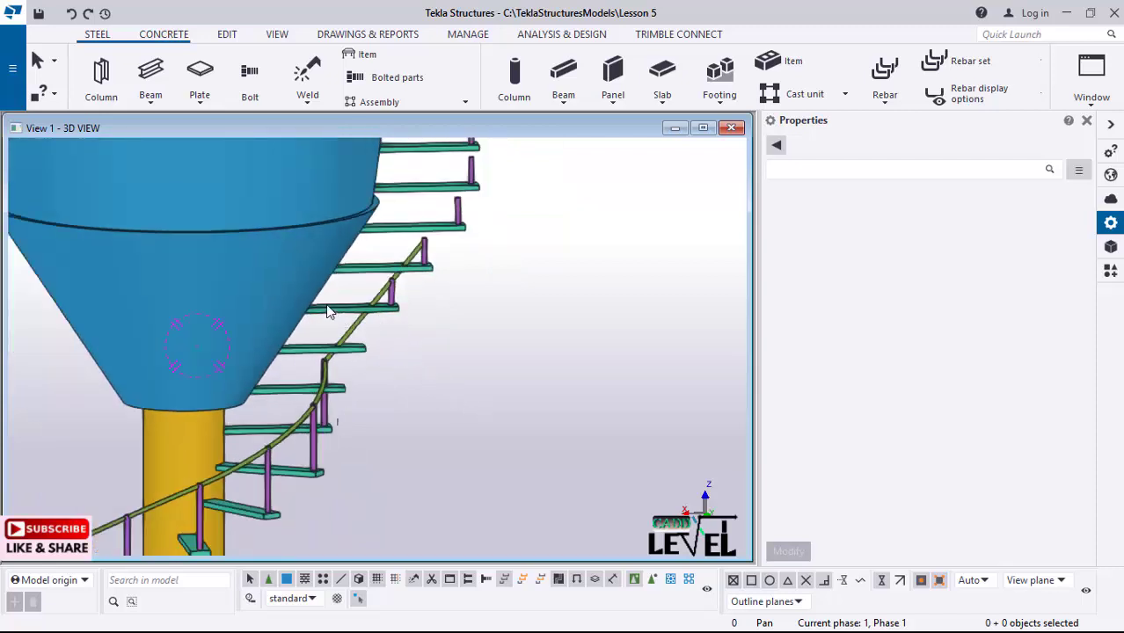
{"action": "middle_click_drag", "start_coordinate": [325, 304], "coordinate": [376, 367], "text": "ctrl"}
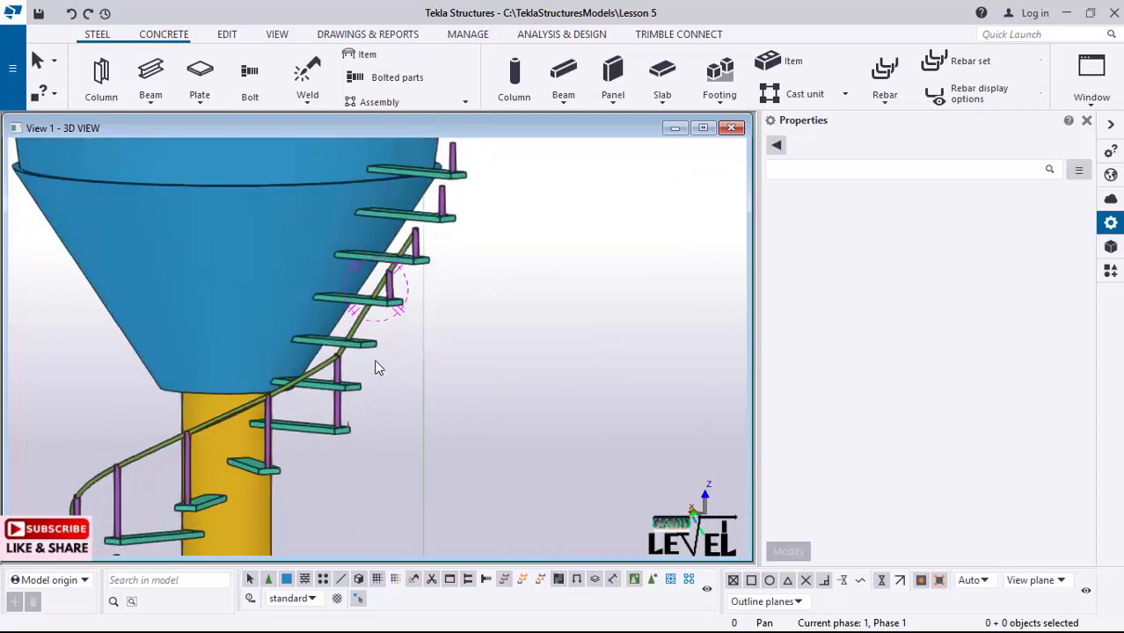
{"action": "scroll", "coordinate": [376, 367], "scroll_direction": "up", "scroll_amount": 2}
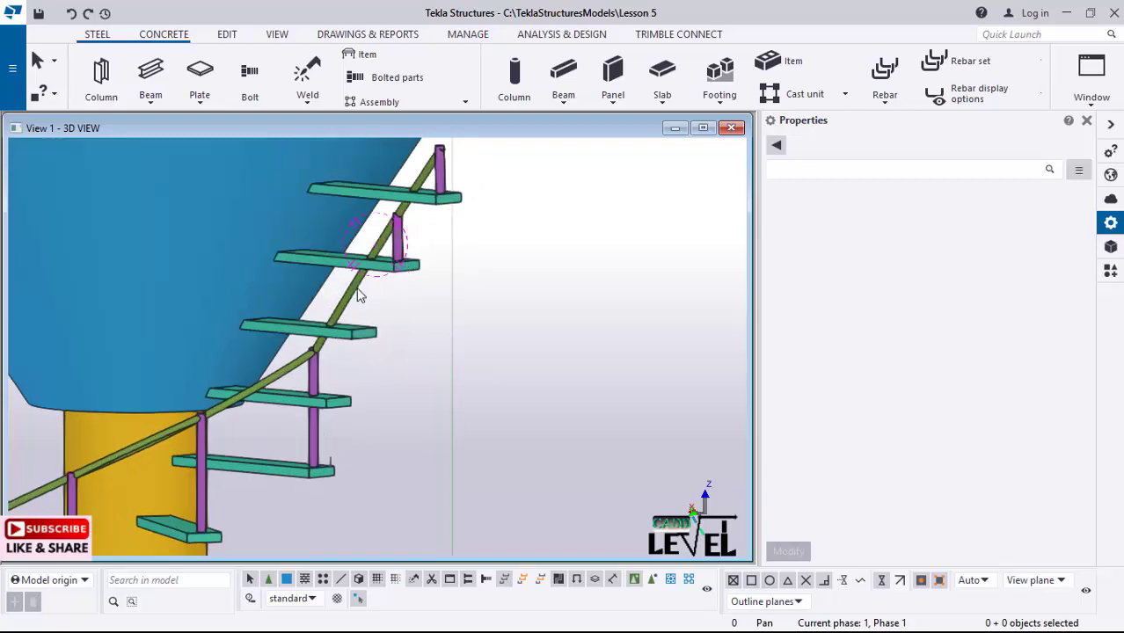
{"action": "scroll", "coordinate": [367, 343], "scroll_direction": "down", "scroll_amount": 2}
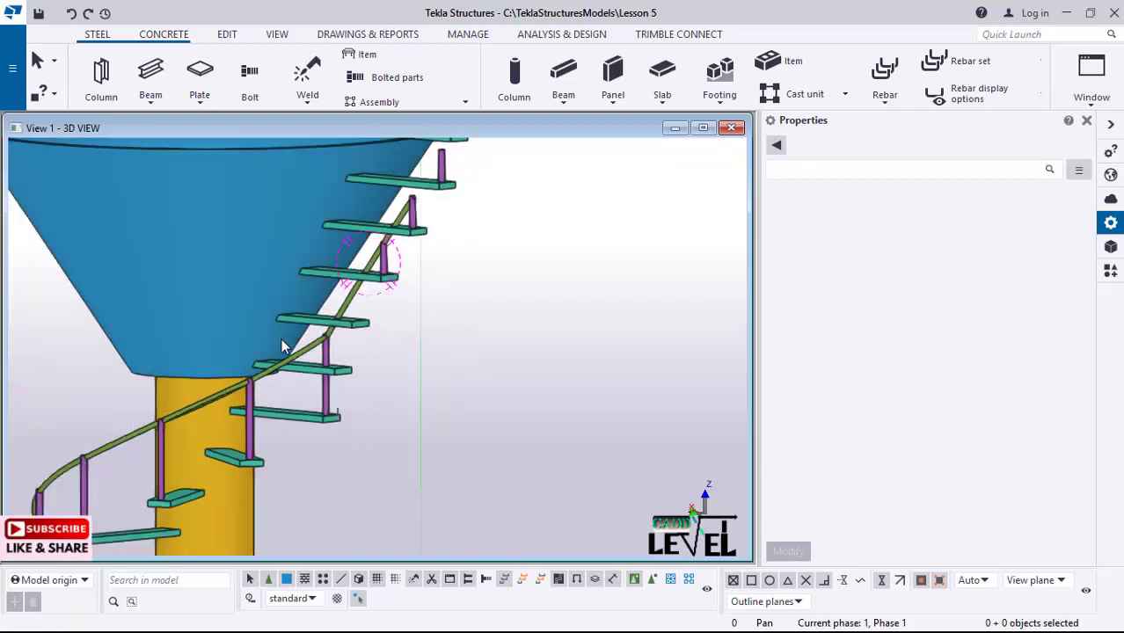
{"action": "scroll", "coordinate": [290, 264], "scroll_direction": "up", "scroll_amount": 1}
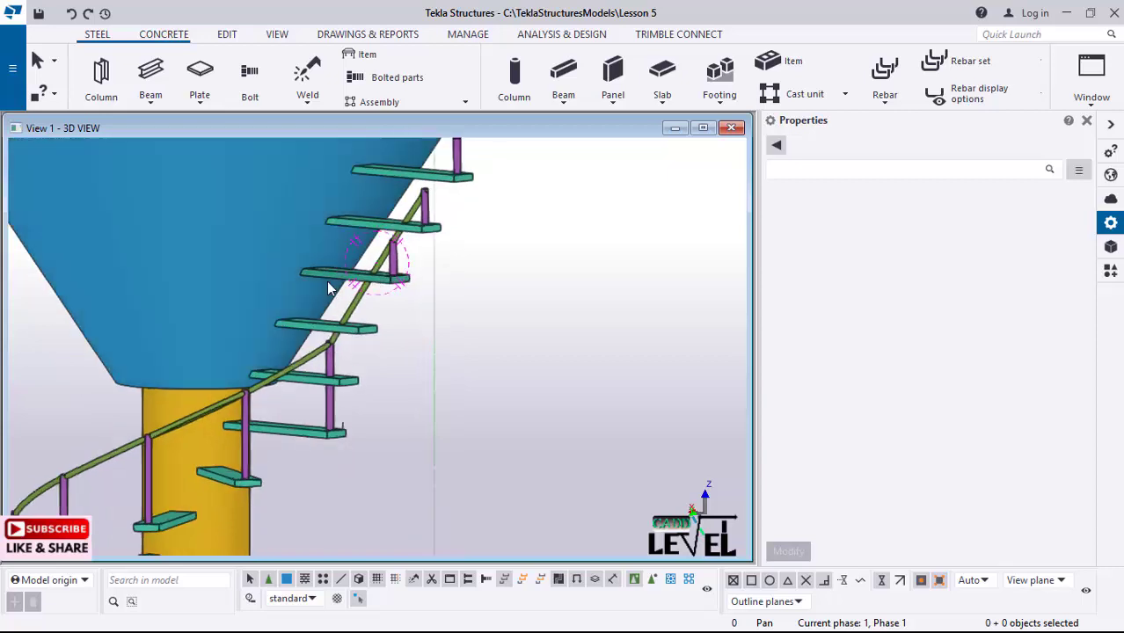
{"action": "scroll", "coordinate": [429, 273], "scroll_direction": "up", "scroll_amount": 2}
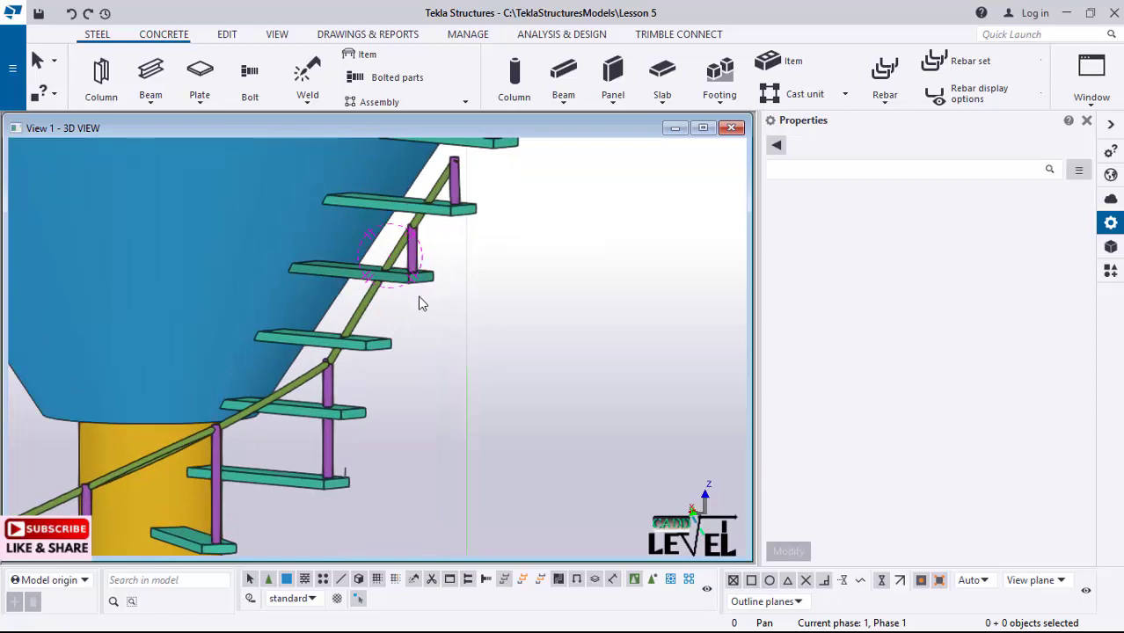
{"action": "scroll", "coordinate": [409, 306], "scroll_direction": "down", "scroll_amount": 2}
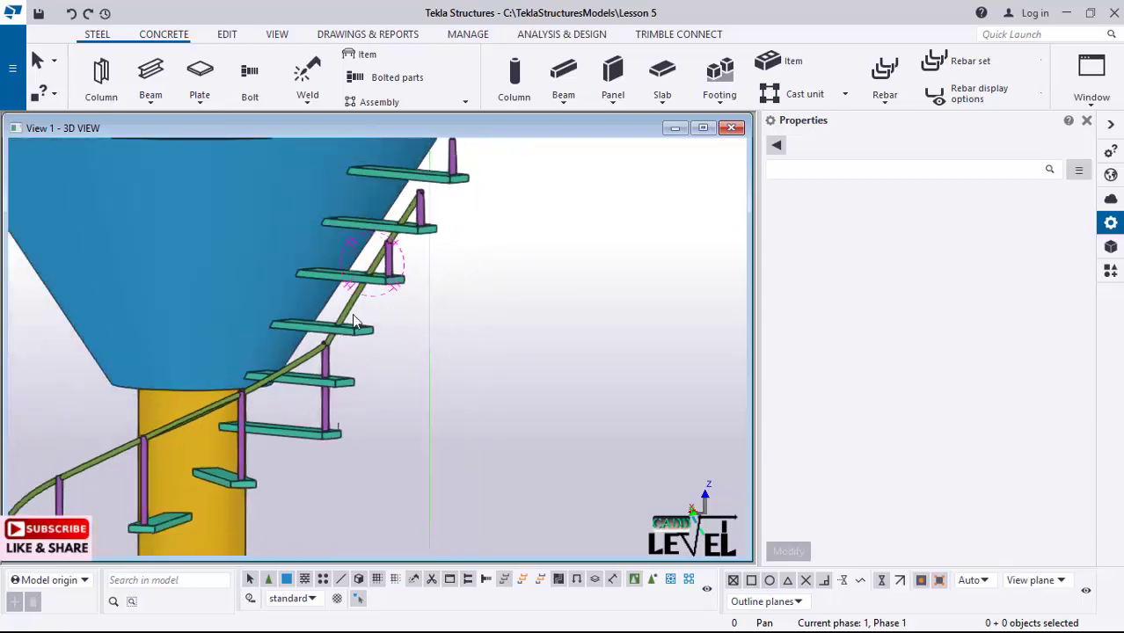
{"action": "scroll", "coordinate": [351, 308], "scroll_direction": "down", "scroll_amount": 1}
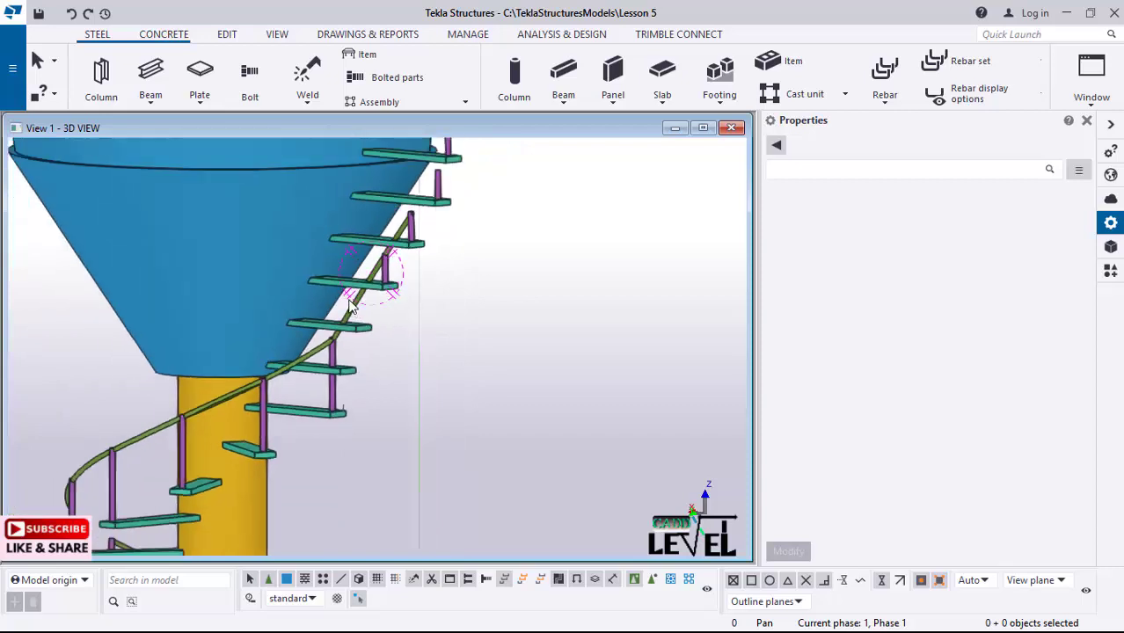
{"action": "scroll", "coordinate": [404, 338], "scroll_direction": "down", "scroll_amount": 2}
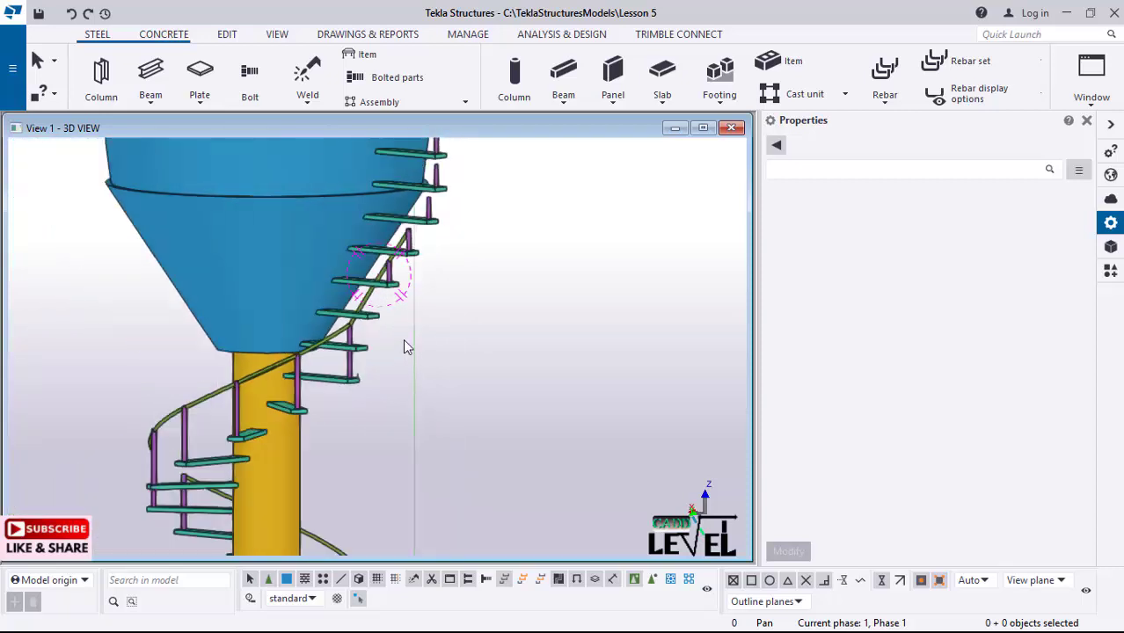
{"action": "scroll", "coordinate": [382, 330], "scroll_direction": "up", "scroll_amount": 1}
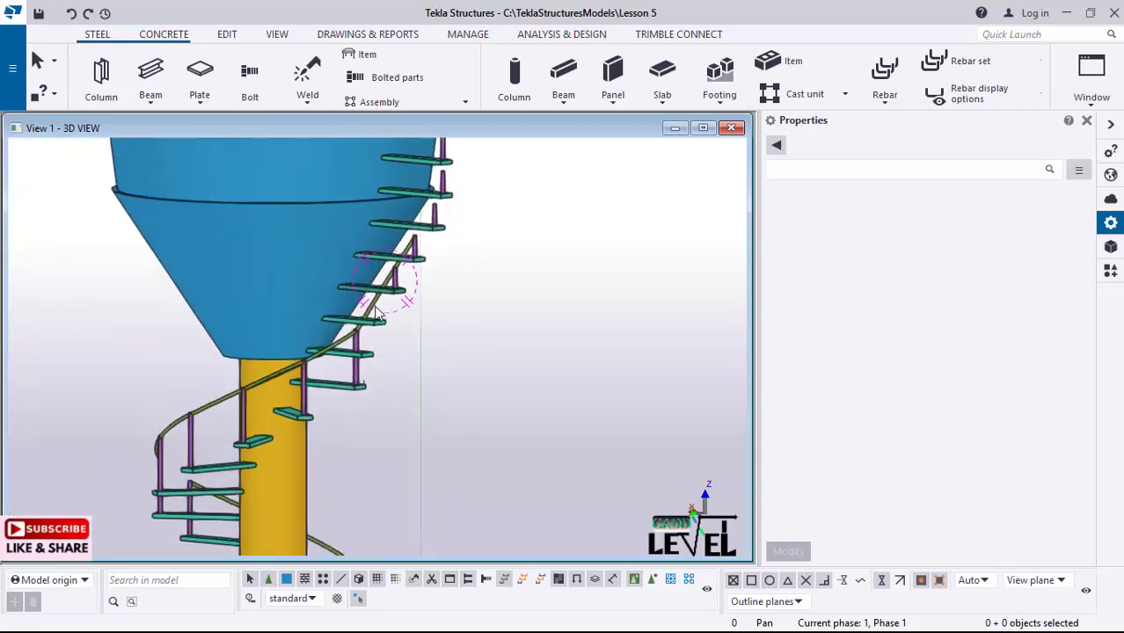
{"action": "scroll", "coordinate": [440, 370], "scroll_direction": "down", "scroll_amount": 2}
{"action": "scroll", "coordinate": [422, 299], "scroll_direction": "up", "scroll_amount": 3}
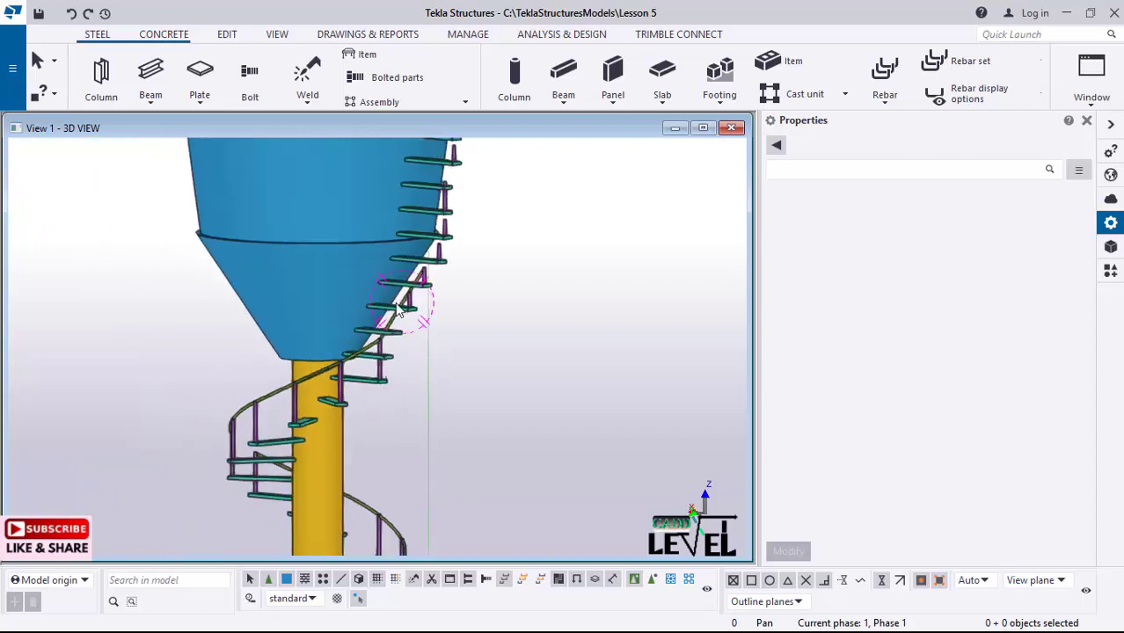
{"action": "scroll", "coordinate": [400, 312], "scroll_direction": "up", "scroll_amount": 2}
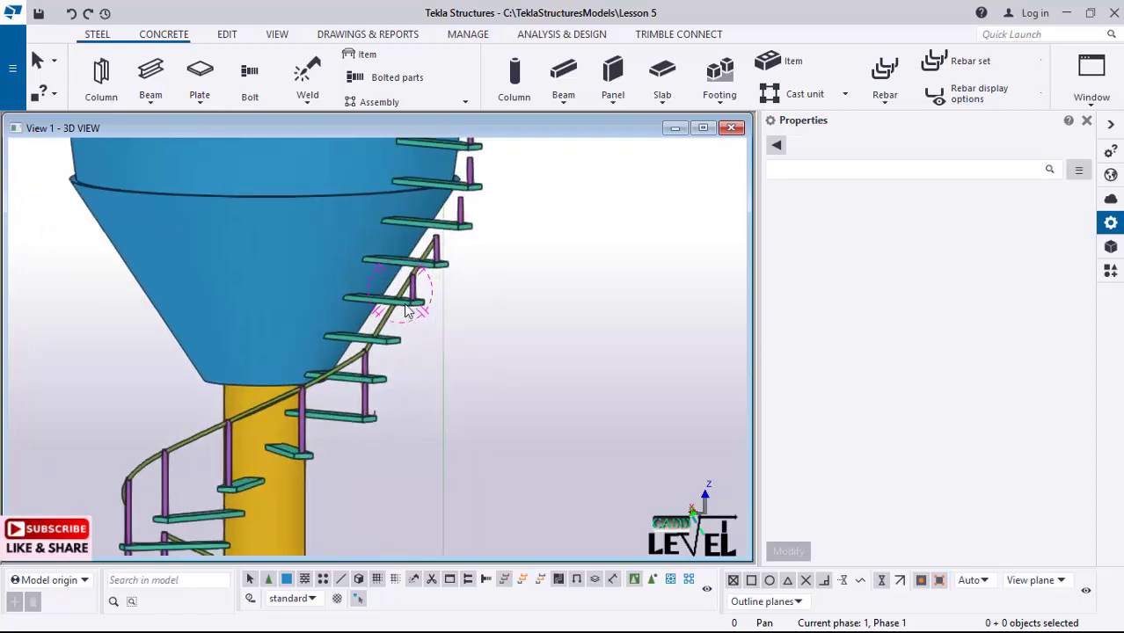
{"action": "scroll", "coordinate": [406, 310], "scroll_direction": "up", "scroll_amount": 4}
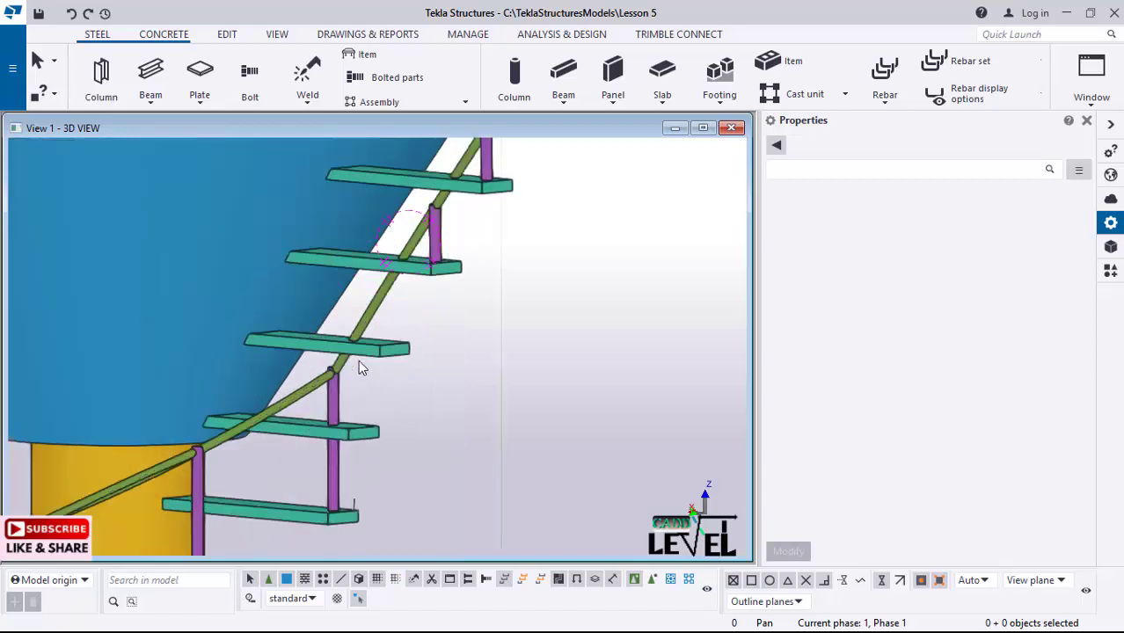
{"action": "scroll", "coordinate": [354, 351], "scroll_direction": "up", "scroll_amount": 3}
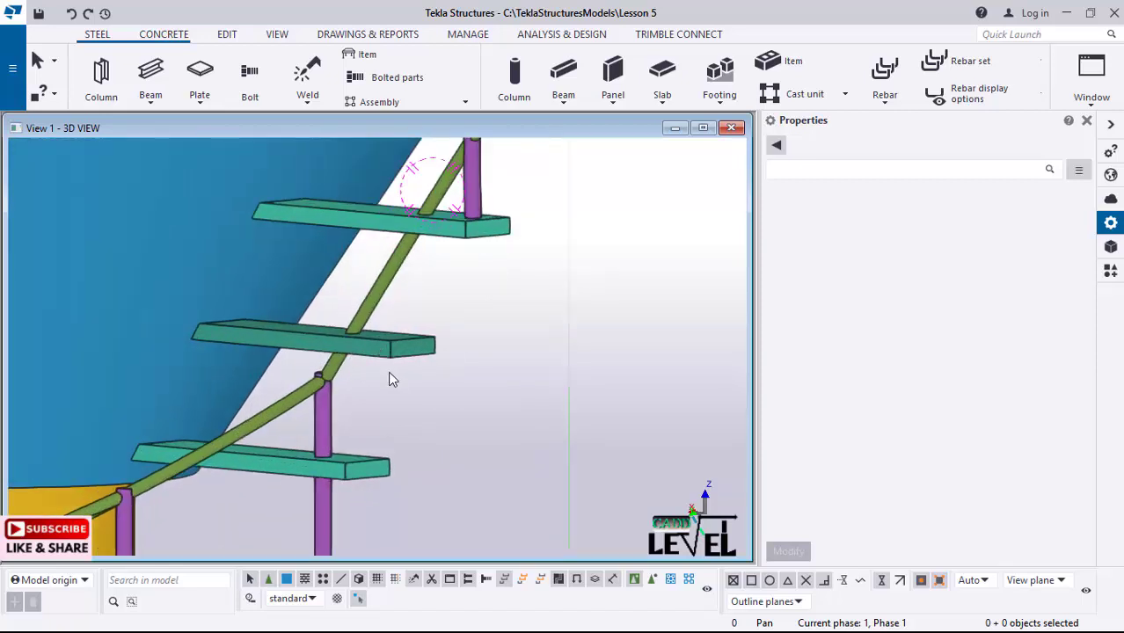
{"action": "scroll", "coordinate": [393, 380], "scroll_direction": "down", "scroll_amount": 5}
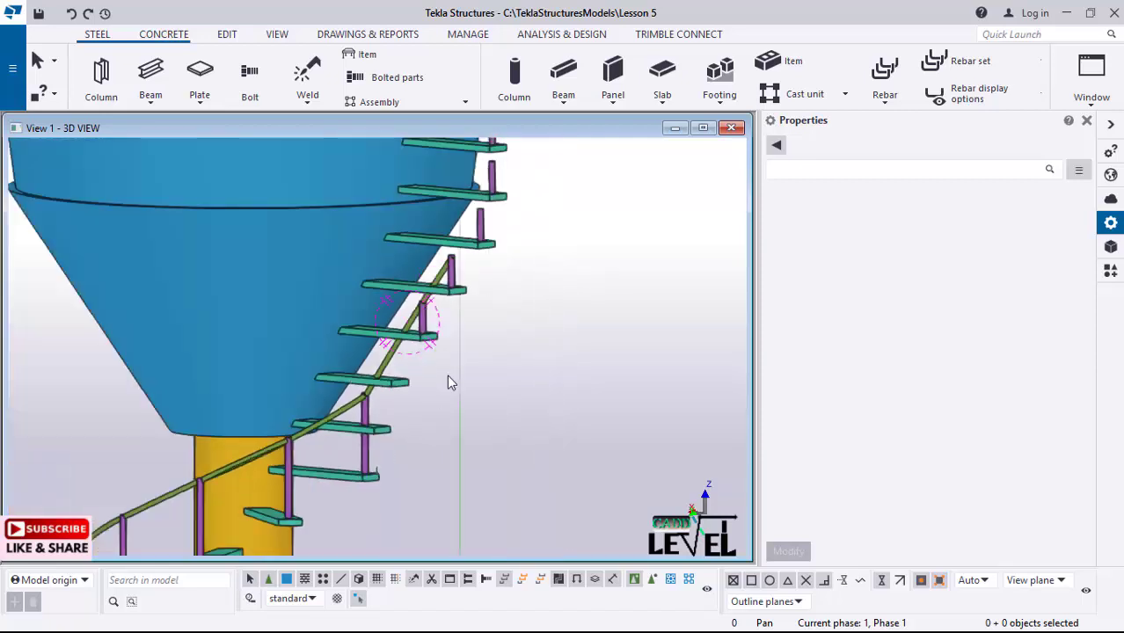
{"action": "middle_click_drag", "start_coordinate": [448, 382], "coordinate": [354, 384], "text": "ctrl"}
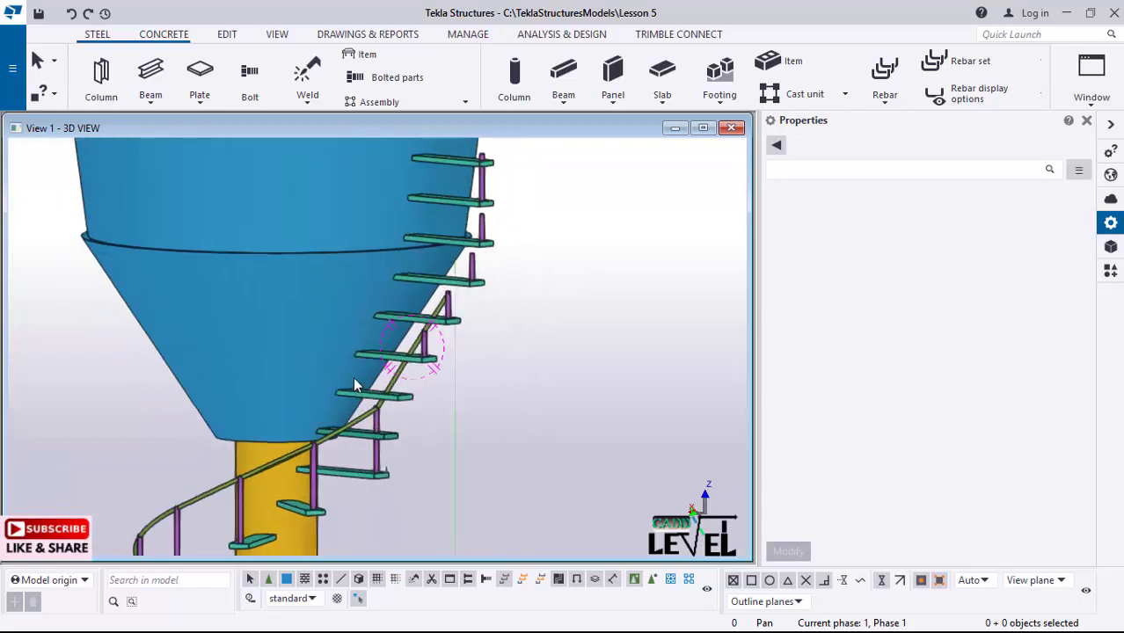
{"action": "scroll", "coordinate": [368, 375], "scroll_direction": "down", "scroll_amount": 3}
{"action": "scroll", "coordinate": [382, 403], "scroll_direction": "down", "scroll_amount": 1}
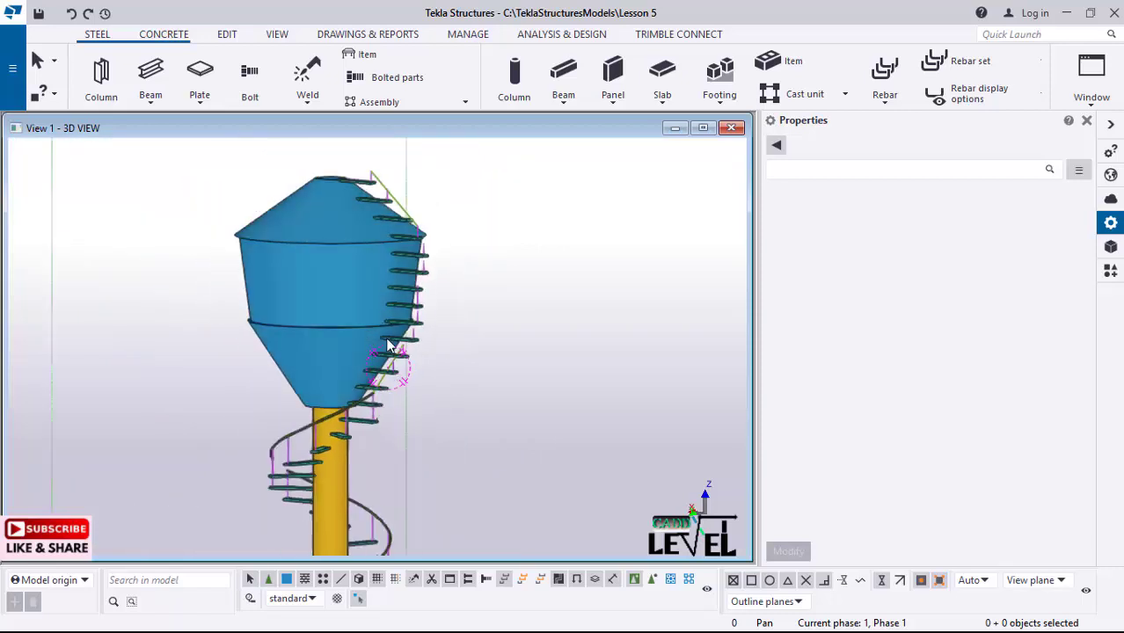
{"action": "scroll", "coordinate": [389, 345], "scroll_direction": "up", "scroll_amount": 3}
{"action": "scroll", "coordinate": [385, 356], "scroll_direction": "down", "scroll_amount": 2}
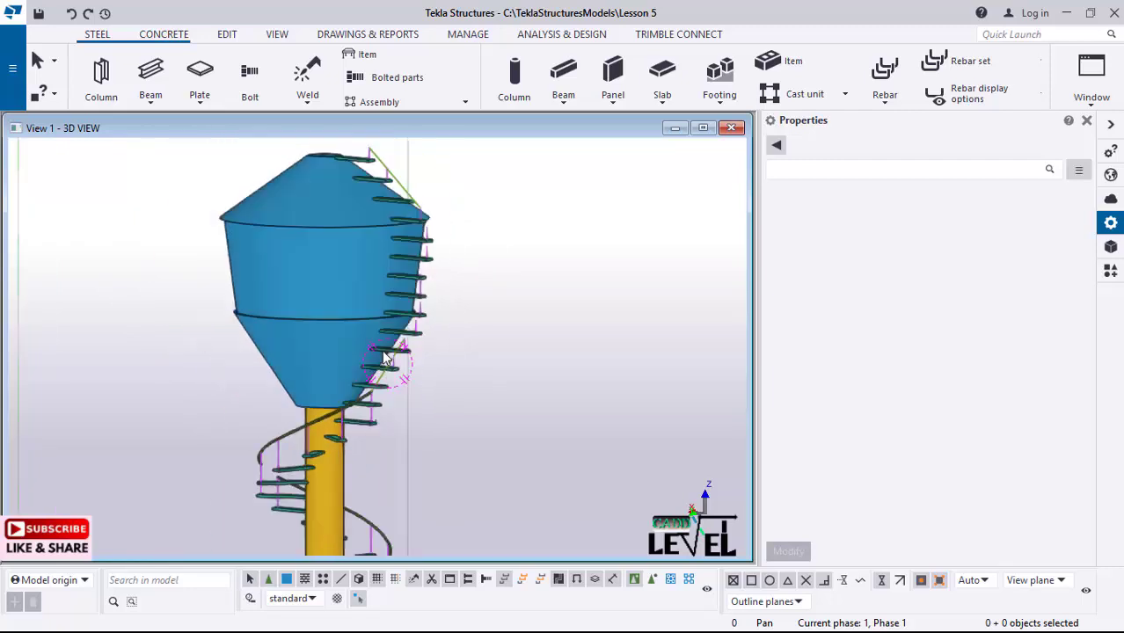
{"action": "scroll", "coordinate": [384, 358], "scroll_direction": "down", "scroll_amount": 1}
{"action": "scroll", "coordinate": [394, 338], "scroll_direction": "up", "scroll_amount": 2}
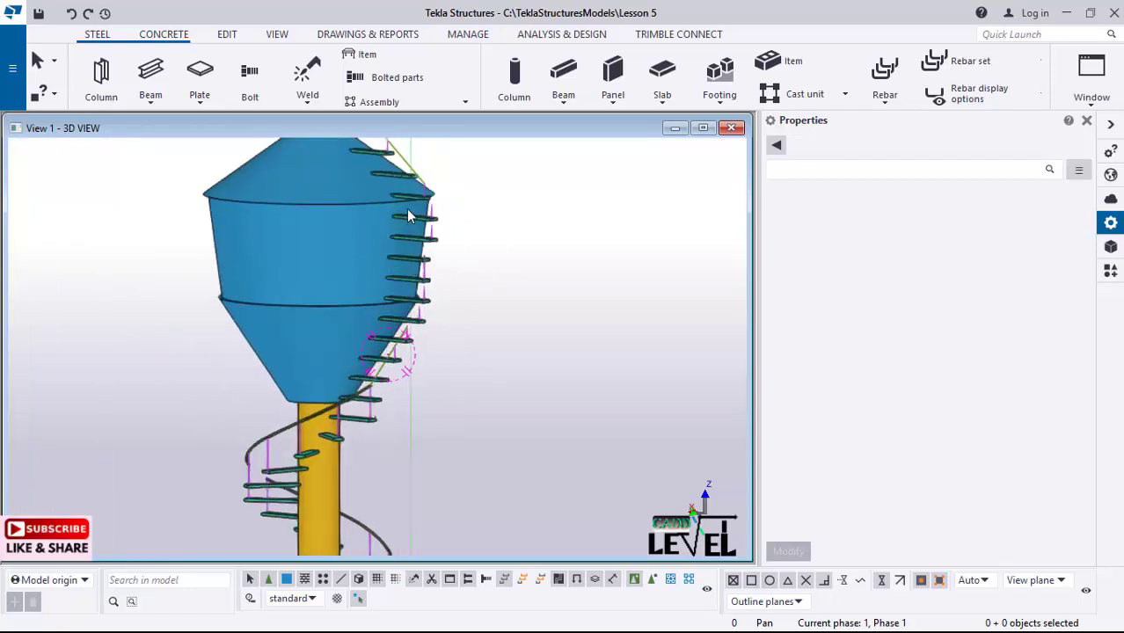
{"action": "scroll", "coordinate": [361, 198], "scroll_direction": "up", "scroll_amount": 3}
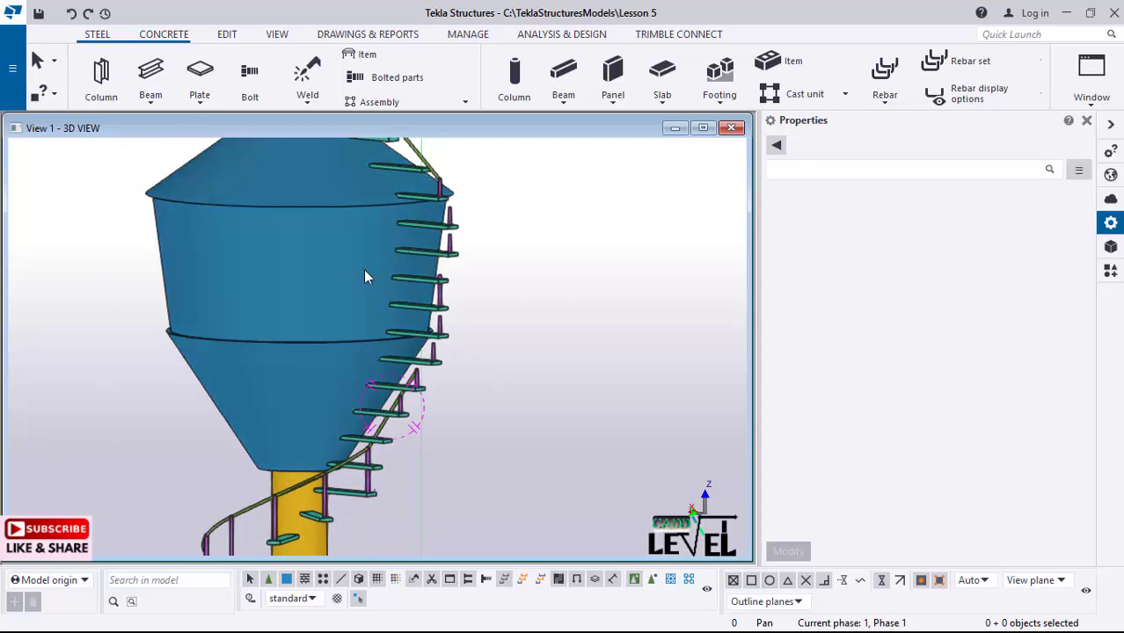
{"action": "scroll", "coordinate": [282, 360], "scroll_direction": "down", "scroll_amount": 3}
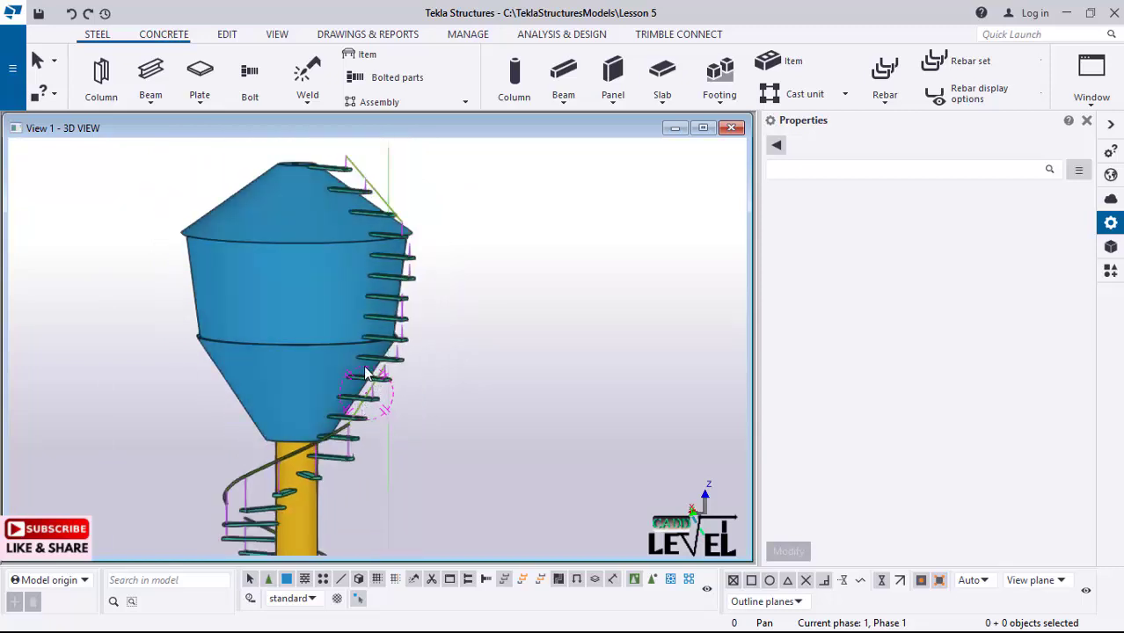
{"action": "scroll", "coordinate": [386, 411], "scroll_direction": "up", "scroll_amount": 3}
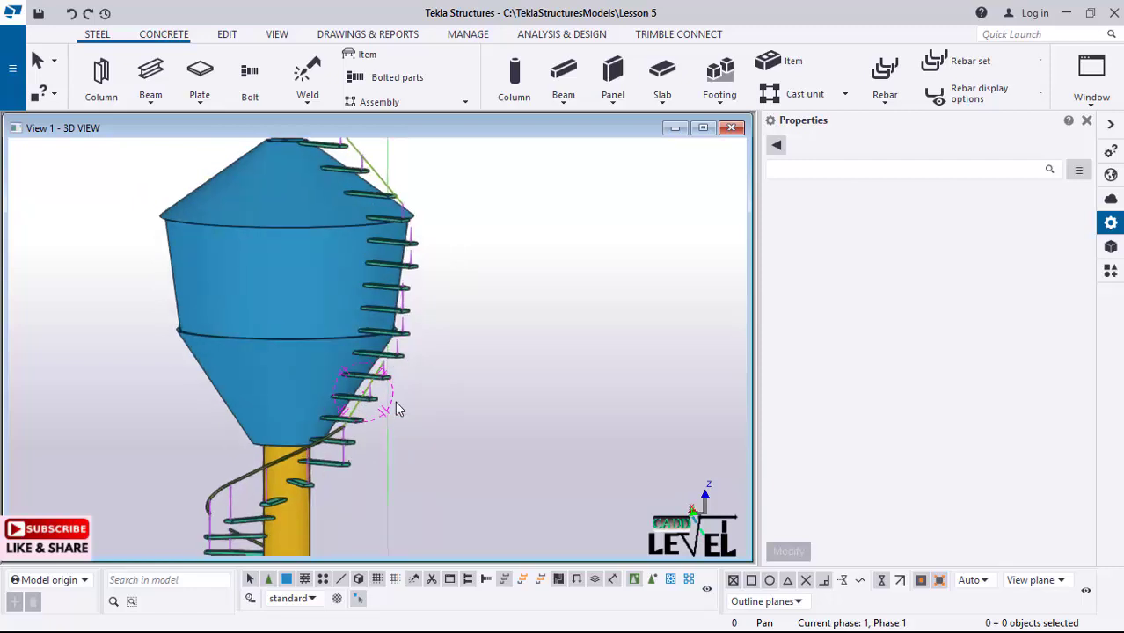
{"action": "scroll", "coordinate": [356, 431], "scroll_direction": "up", "scroll_amount": 3}
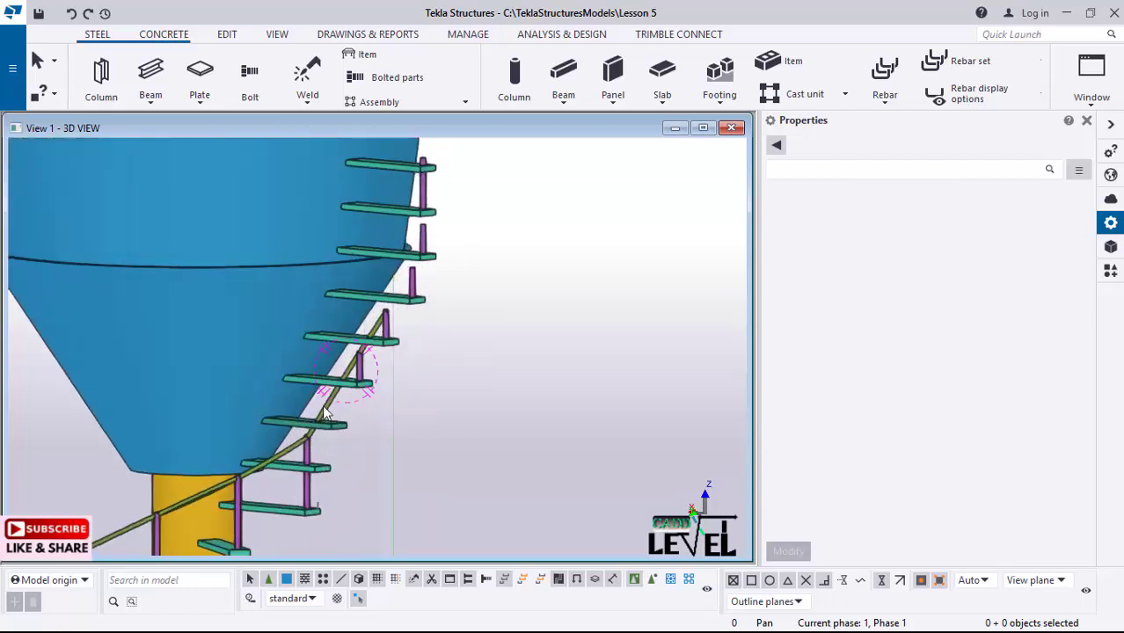
{"action": "scroll", "coordinate": [393, 370], "scroll_direction": "down", "scroll_amount": 2}
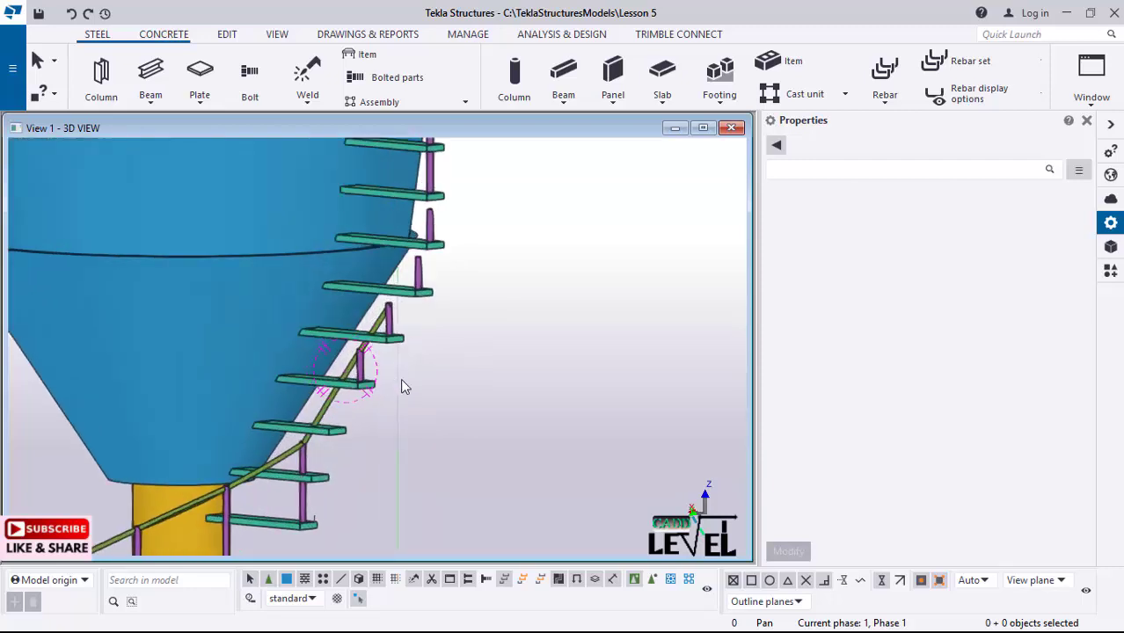
{"action": "scroll", "coordinate": [324, 360], "scroll_direction": "down", "scroll_amount": 2}
{"action": "middle_click_drag", "start_coordinate": [324, 369], "coordinate": [440, 297], "text": "ctrl"}
{"action": "scroll", "coordinate": [436, 298], "scroll_direction": "up", "scroll_amount": 2}
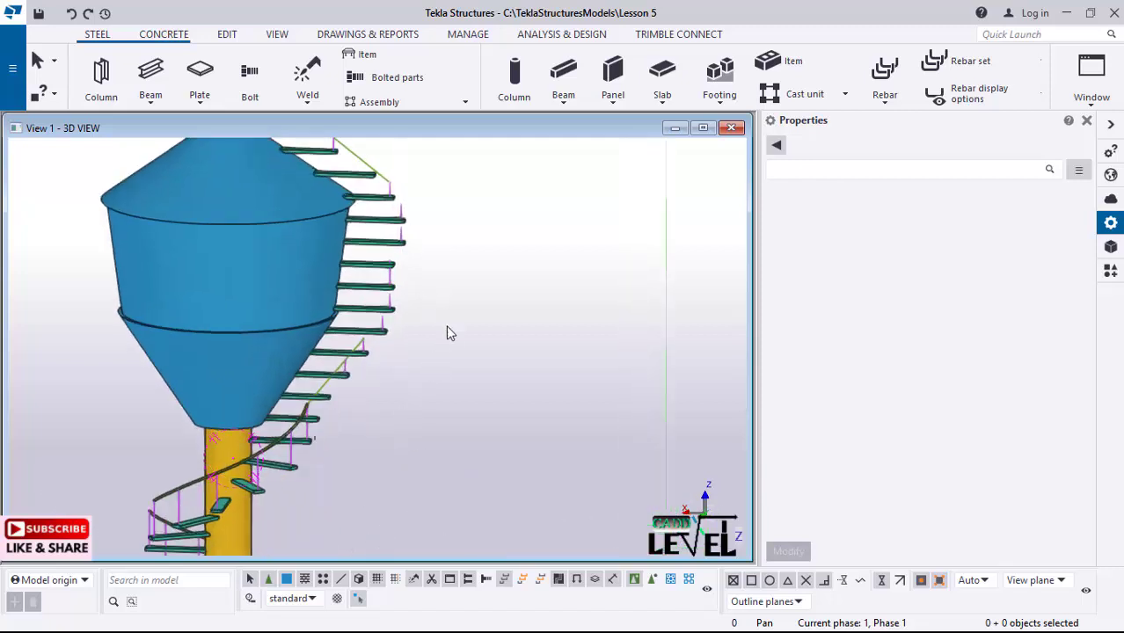
{"action": "scroll", "coordinate": [416, 289], "scroll_direction": "up", "scroll_amount": 3}
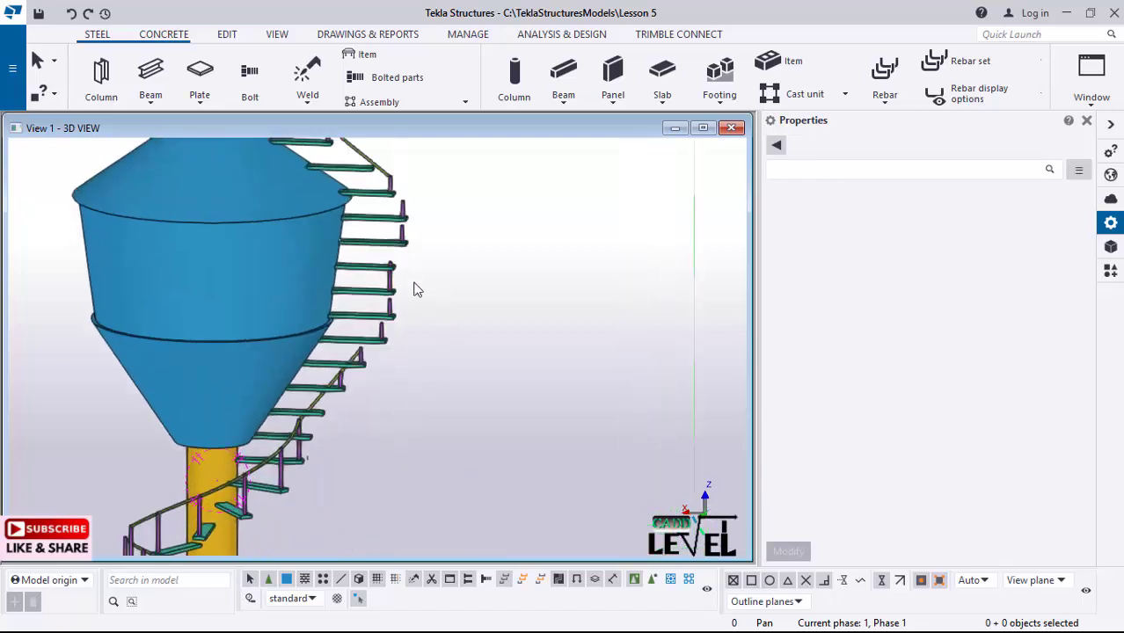
{"action": "scroll", "coordinate": [481, 293], "scroll_direction": "down", "scroll_amount": 1}
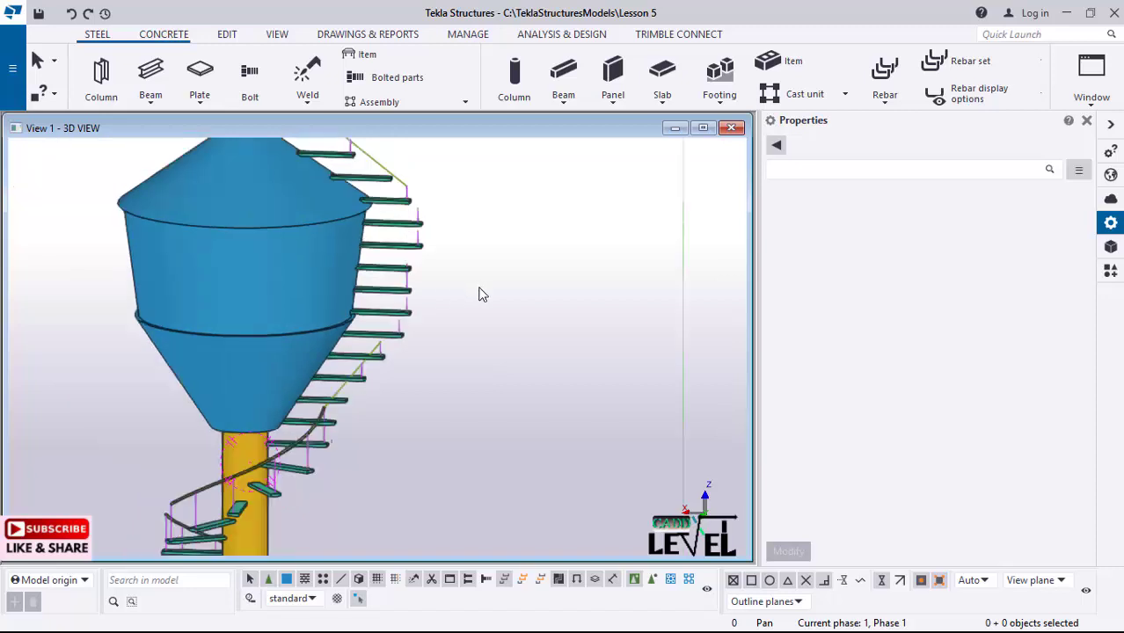
{"action": "scroll", "coordinate": [380, 362], "scroll_direction": "up", "scroll_amount": 1}
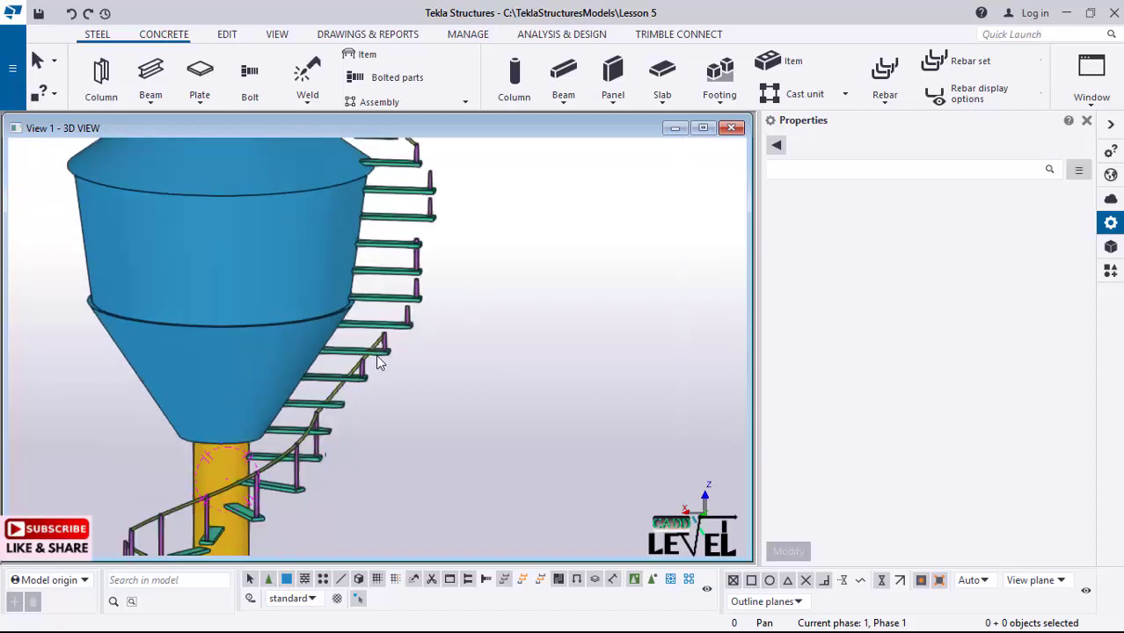
{"action": "scroll", "coordinate": [427, 265], "scroll_direction": "up", "scroll_amount": 2}
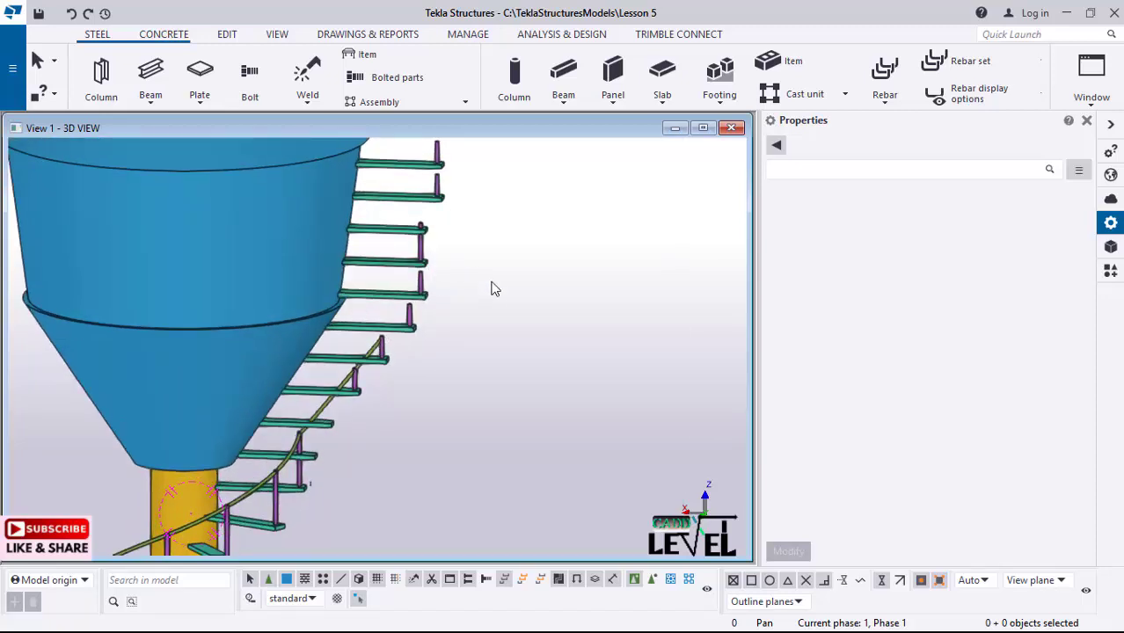
{"action": "scroll", "coordinate": [492, 289], "scroll_direction": "down", "scroll_amount": 4}
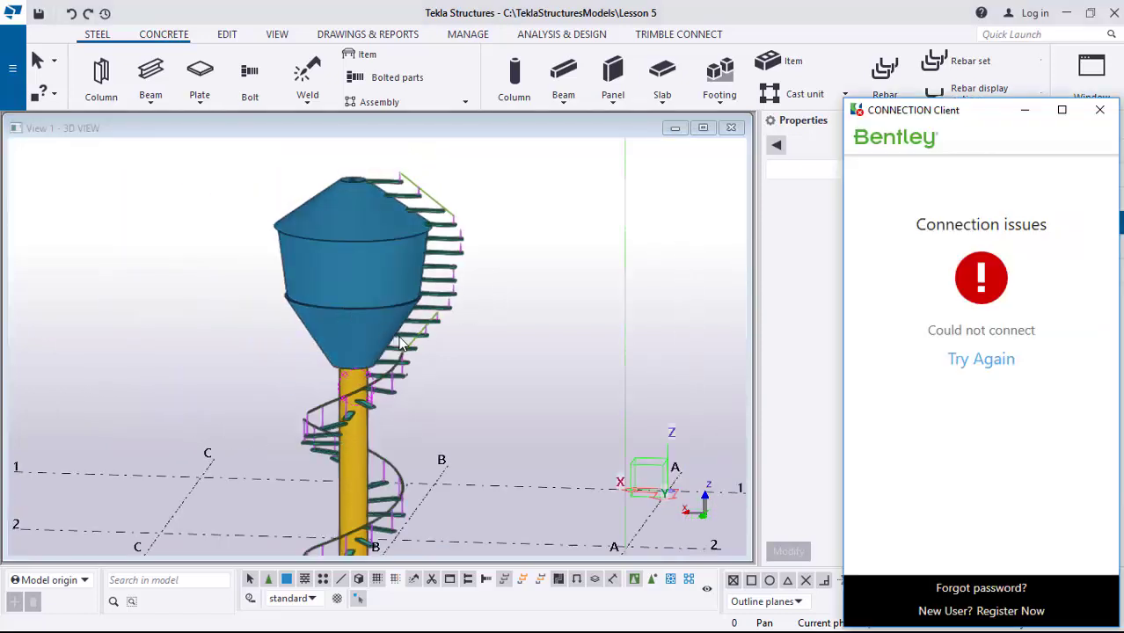
{"action": "scroll", "coordinate": [401, 343], "scroll_direction": "down", "scroll_amount": 1}
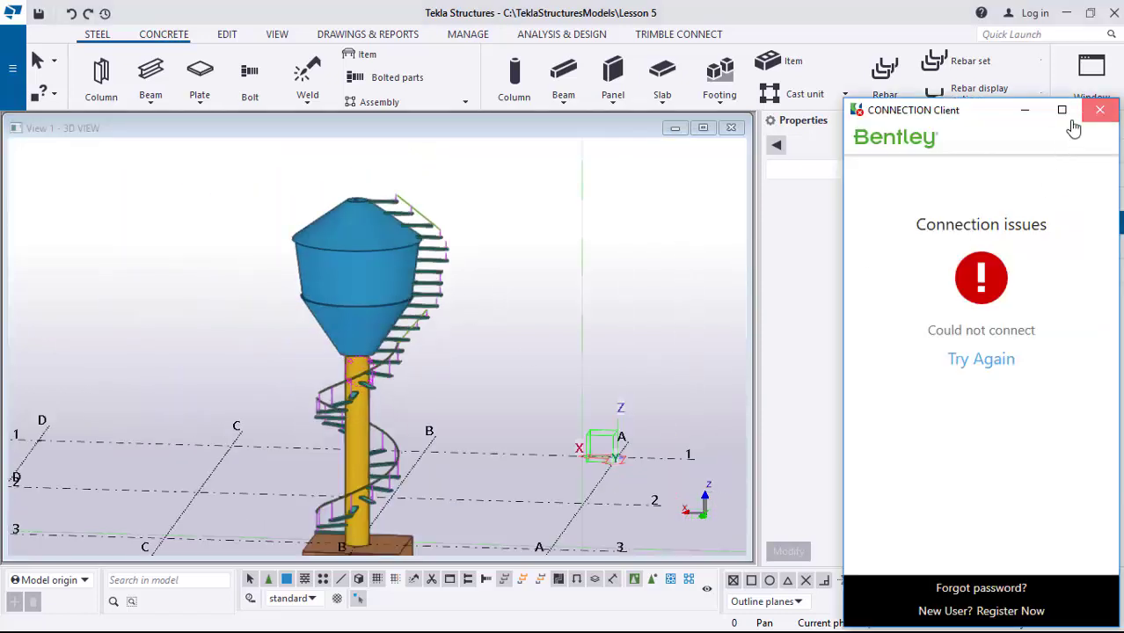